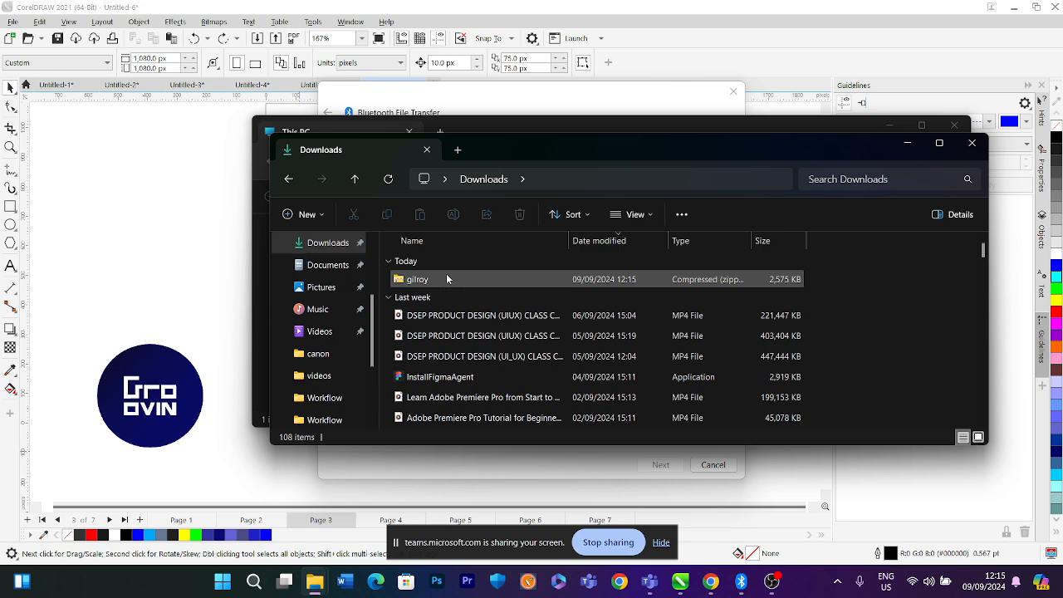
Extract the gilroy zip archive in Downloads into a gilroy folder
{"action": "right_click", "coordinate": [446, 279]}
{"action": "left_click", "coordinate": [439, 283]}
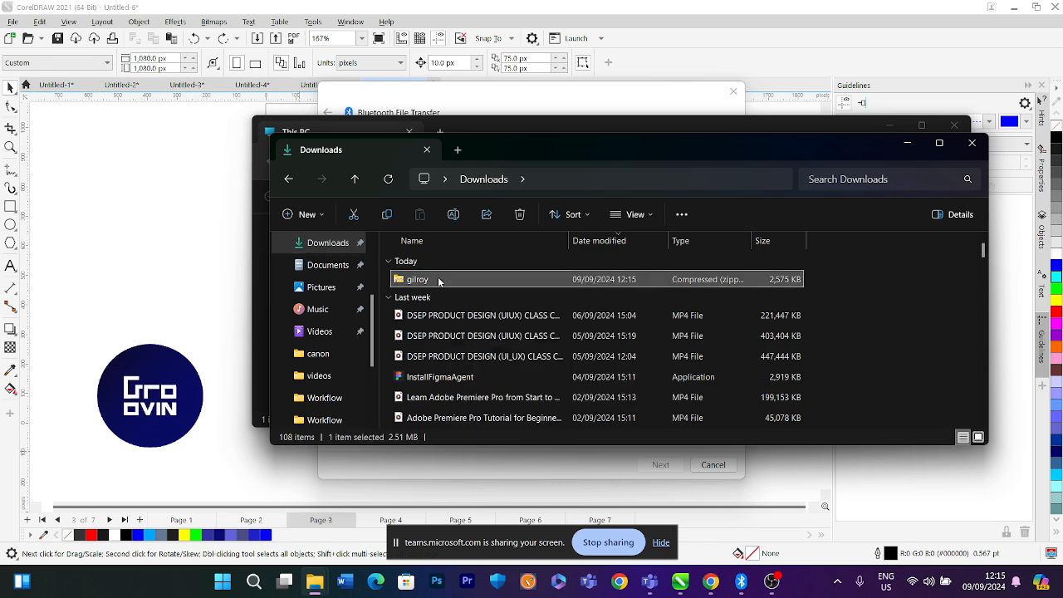
{"action": "right_click", "coordinate": [440, 283]}
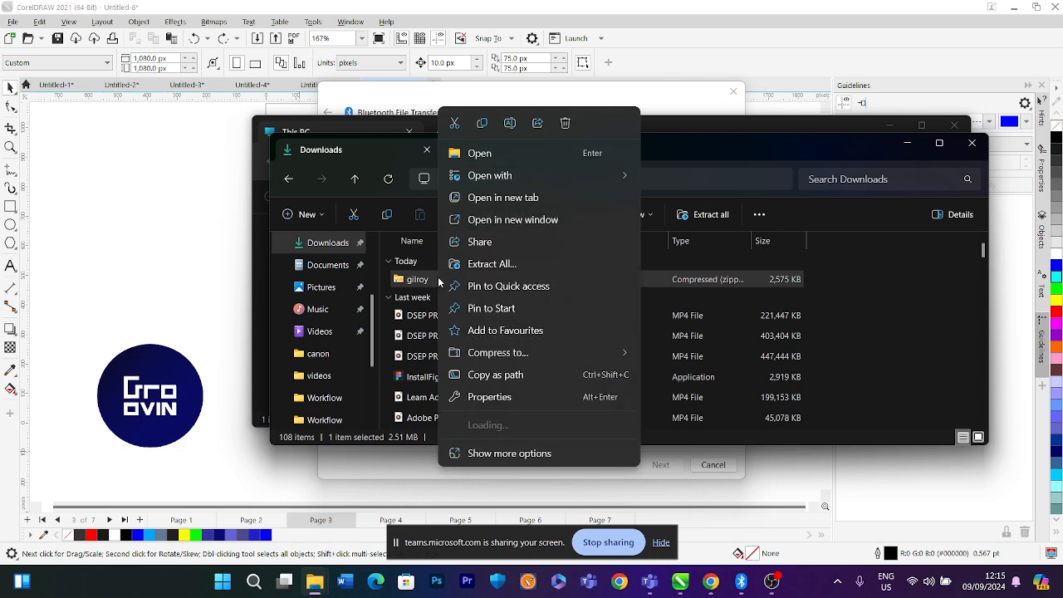
{"action": "left_click", "coordinate": [491, 264]}
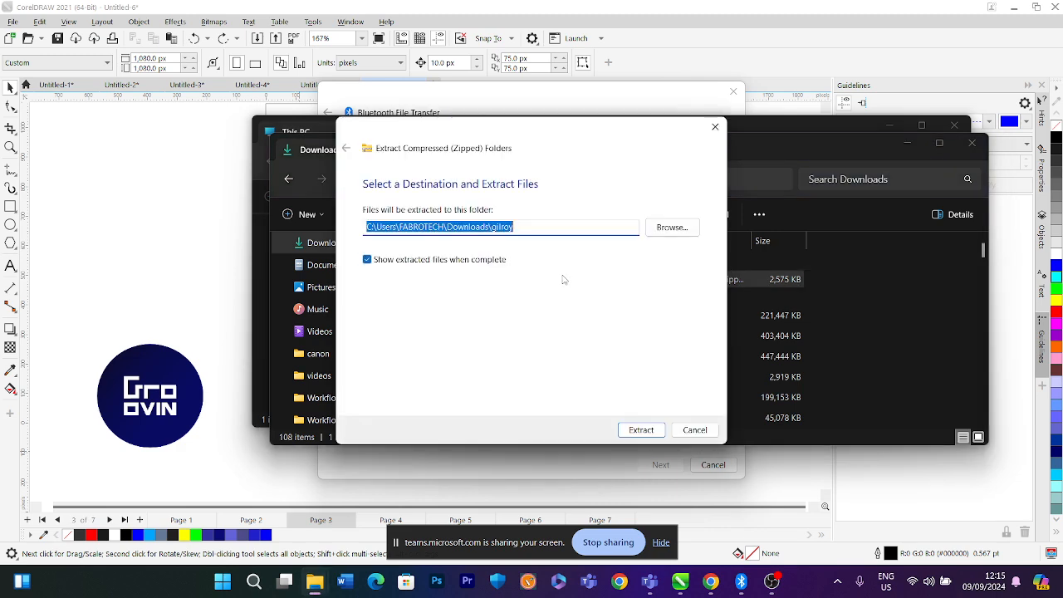
{"action": "left_click", "coordinate": [641, 430]}
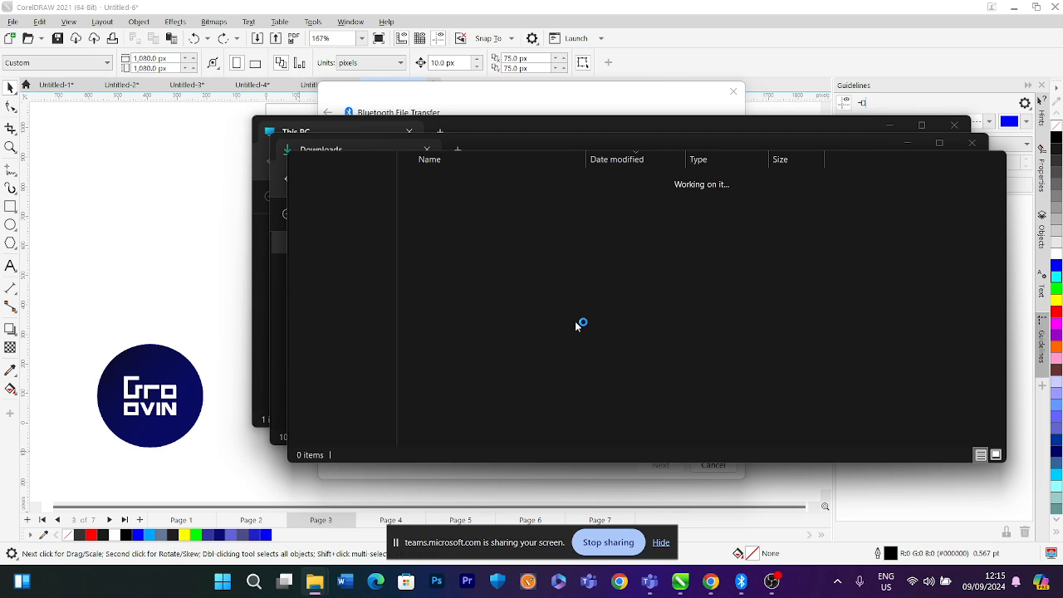
Open the Gilroy-MediumItalic font preview, install it, and close the preview
{"action": "scroll", "coordinate": [553, 354], "scroll_direction": "down", "scroll_amount": 5}
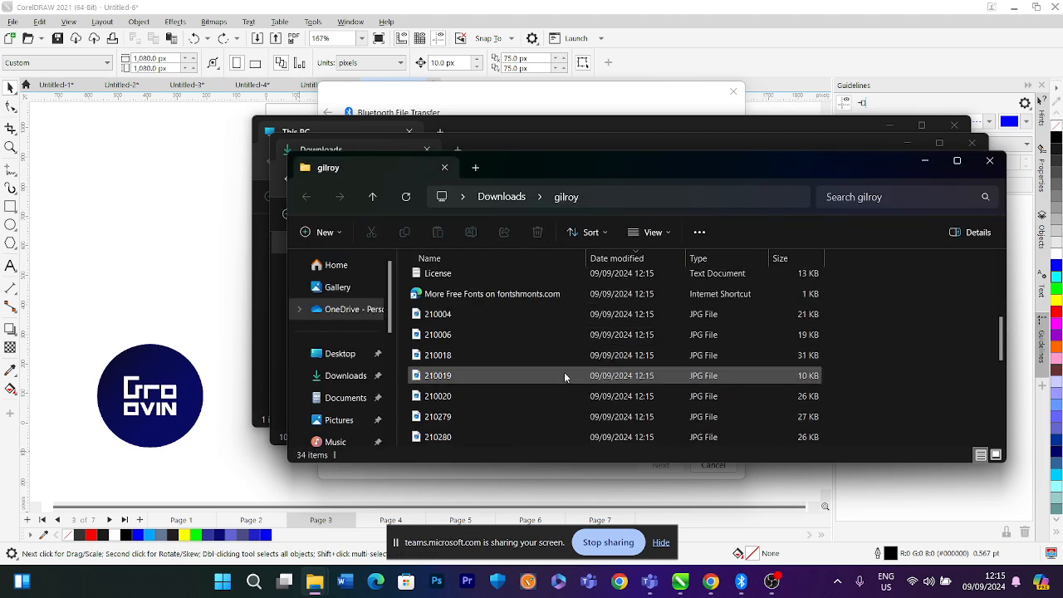
{"action": "scroll", "coordinate": [566, 378], "scroll_direction": "up", "scroll_amount": 2}
{"action": "scroll", "coordinate": [523, 372], "scroll_direction": "up", "scroll_amount": 3}
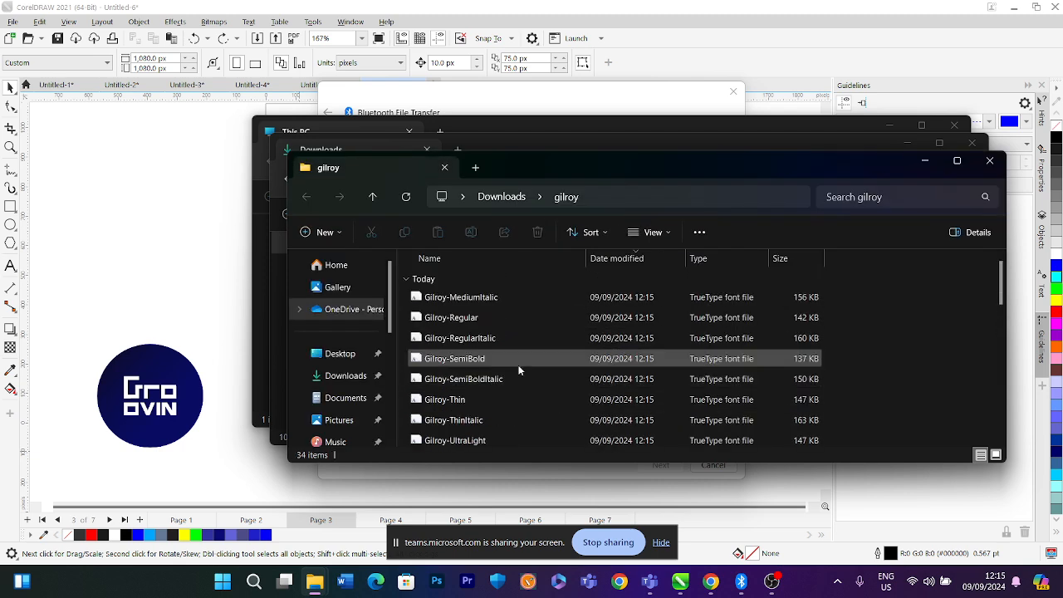
{"action": "double_click", "coordinate": [469, 299]}
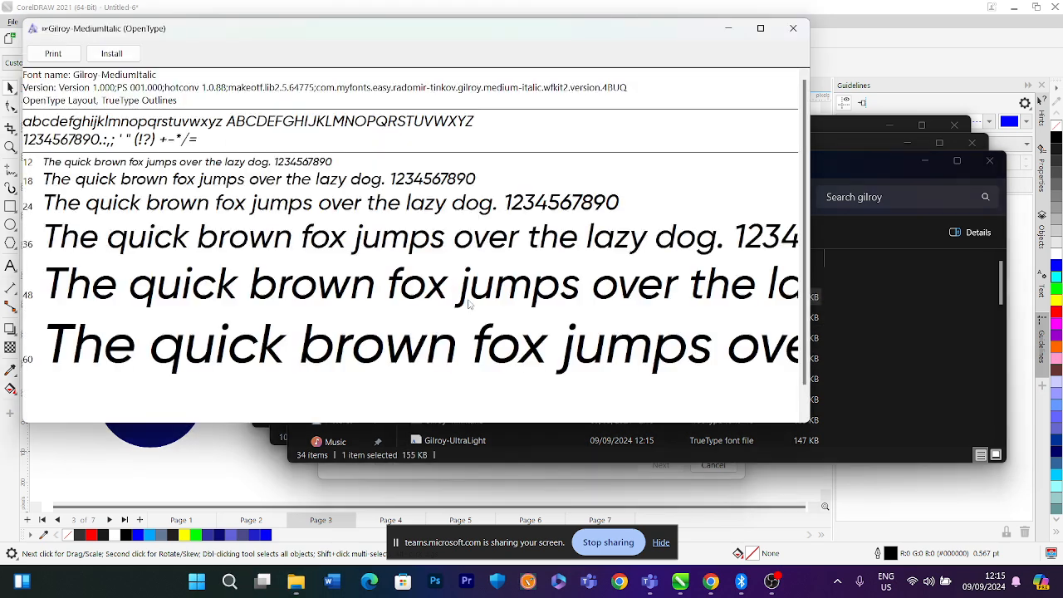
{"action": "left_click", "coordinate": [111, 53]}
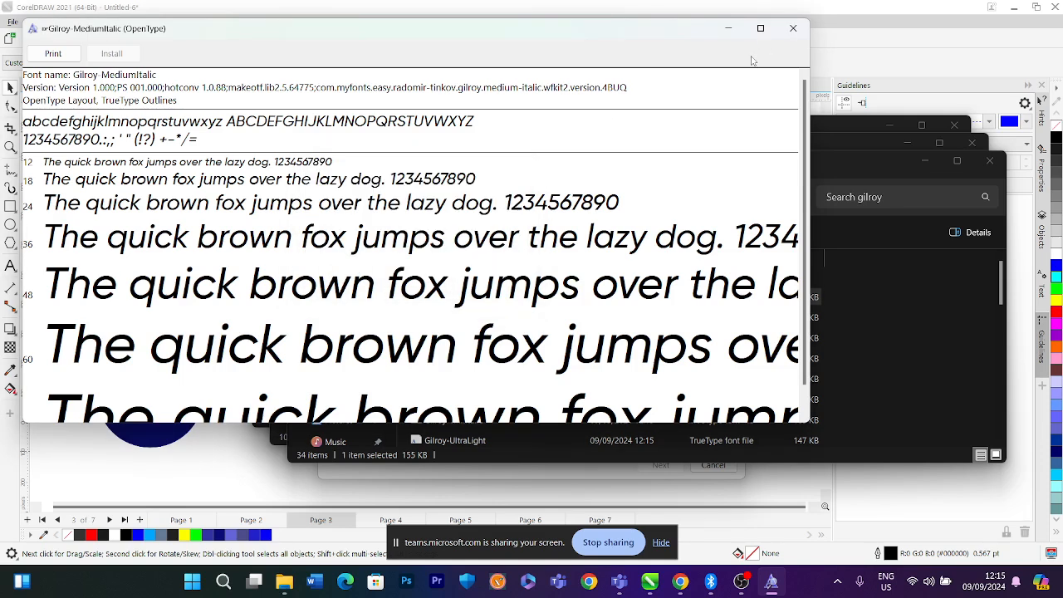
{"action": "left_click", "coordinate": [793, 28]}
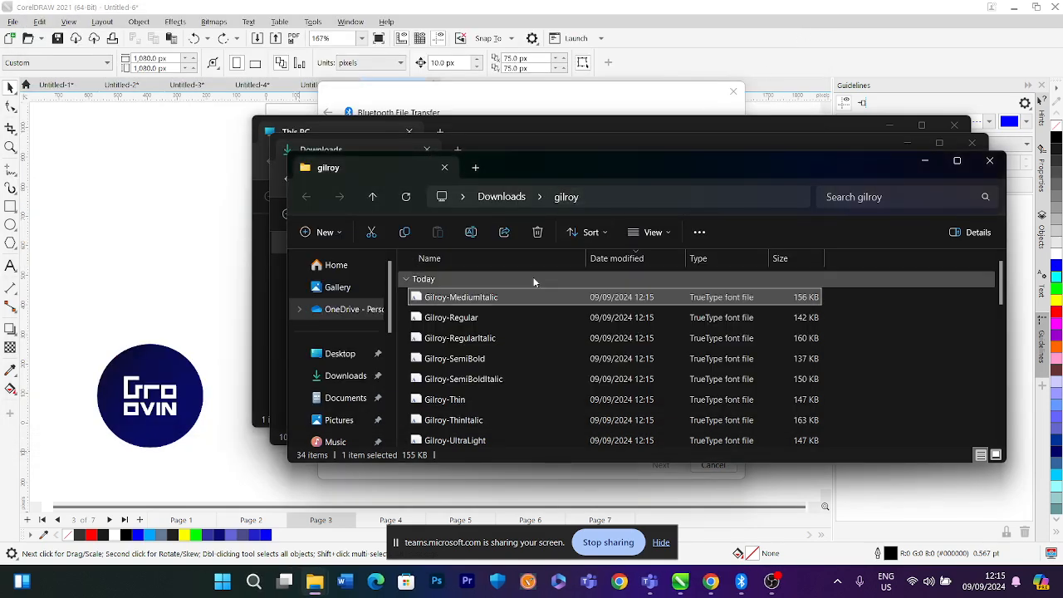
Open the Gilroy-Regular font preview, install it, and close the preview
{"action": "double_click", "coordinate": [479, 321]}
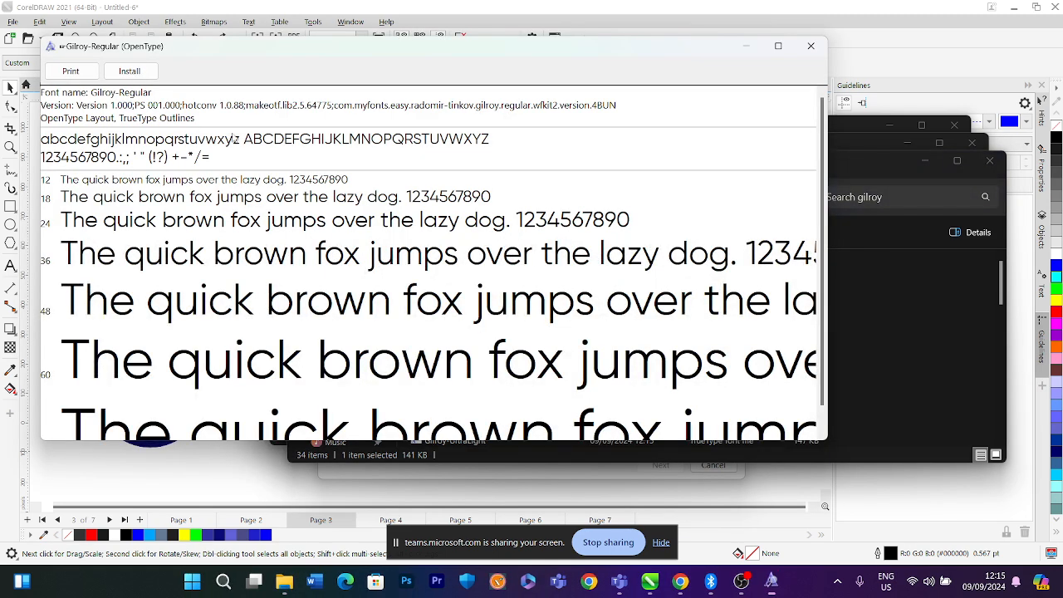
{"action": "left_click", "coordinate": [129, 71]}
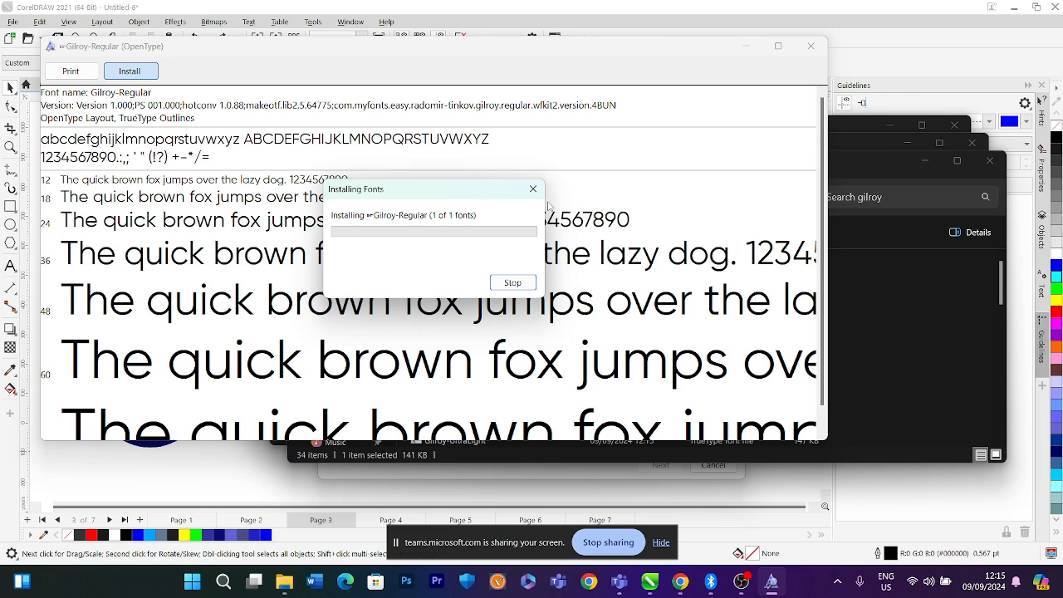
{"action": "left_click", "coordinate": [810, 46]}
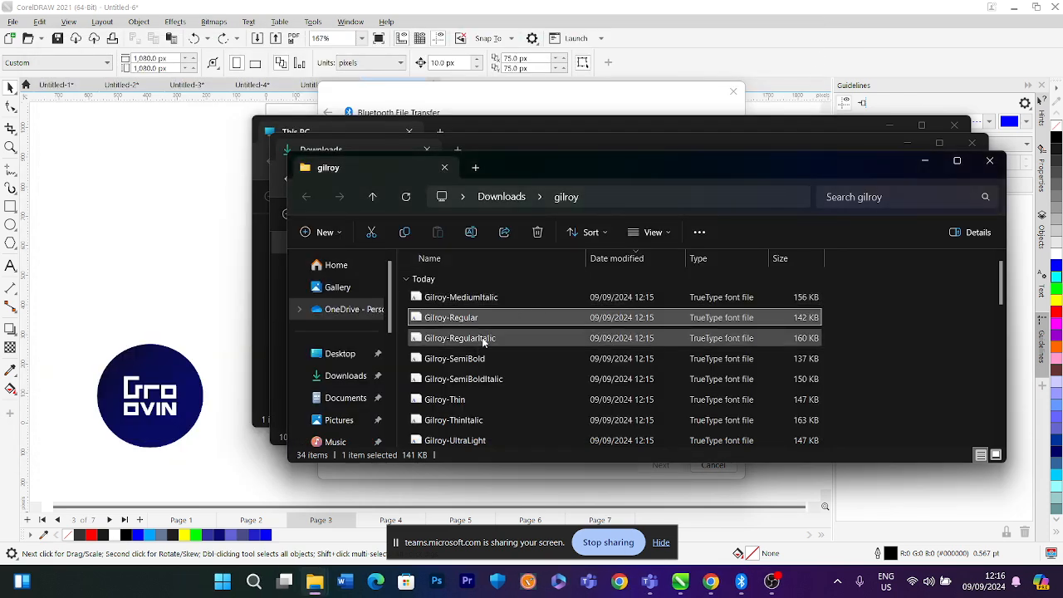
Sort the gilroy folder's files by type
{"action": "scroll", "coordinate": [484, 366], "scroll_direction": "down", "scroll_amount": 1}
{"action": "scroll", "coordinate": [499, 415], "scroll_direction": "down", "scroll_amount": 6}
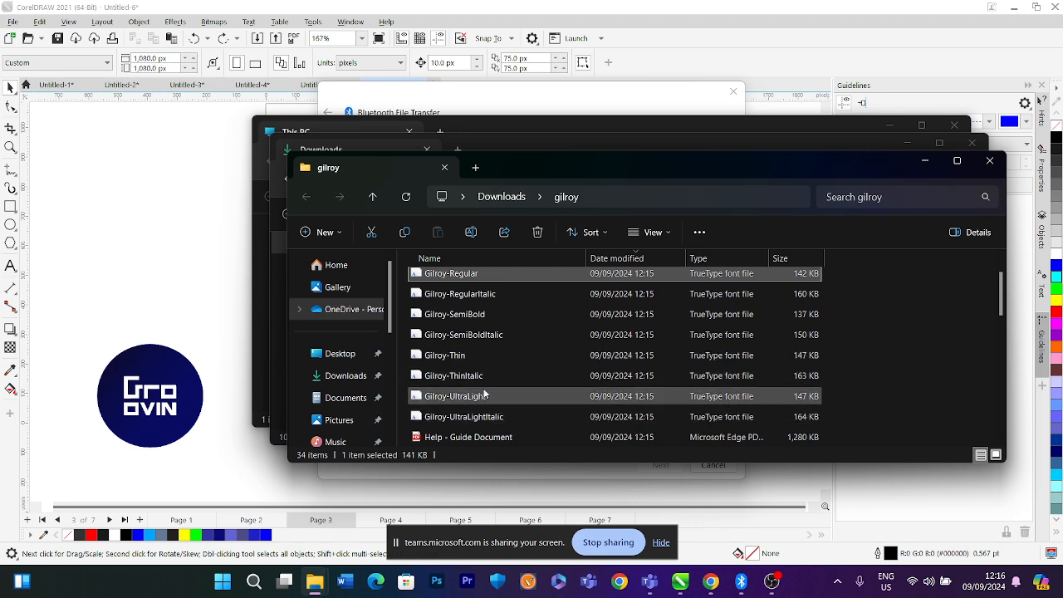
{"action": "scroll", "coordinate": [488, 427], "scroll_direction": "down", "scroll_amount": 1}
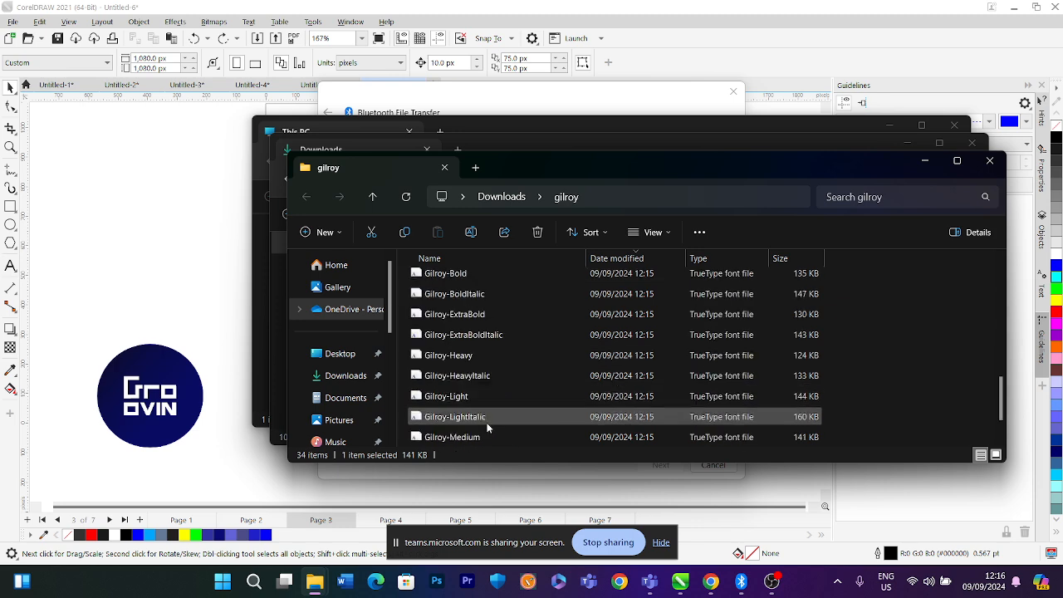
{"action": "right_click", "coordinate": [885, 299]}
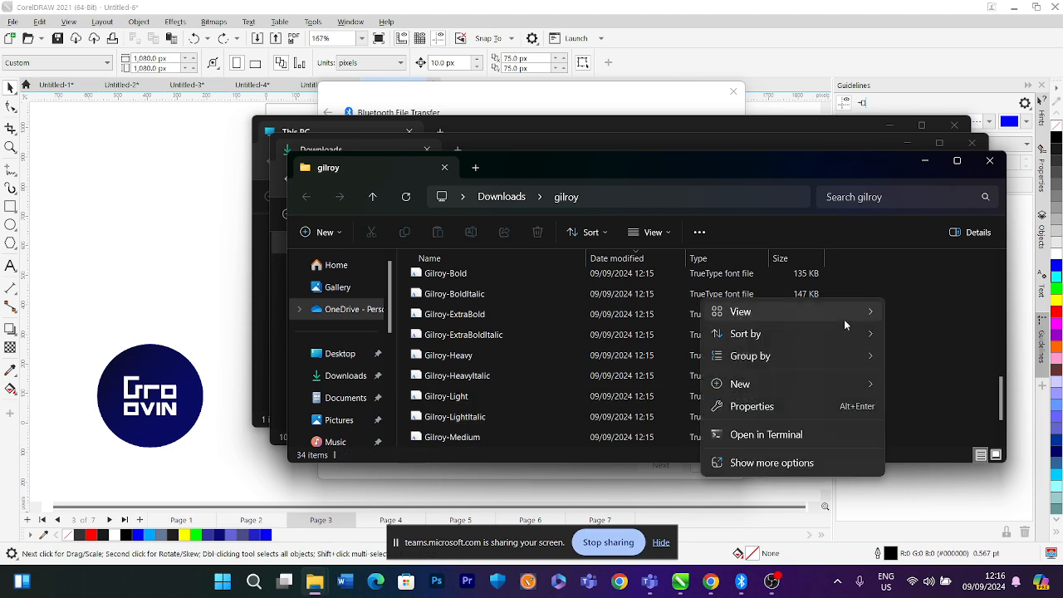
{"action": "mouse_move", "coordinate": [797, 333]}
{"action": "left_click", "coordinate": [922, 379]}
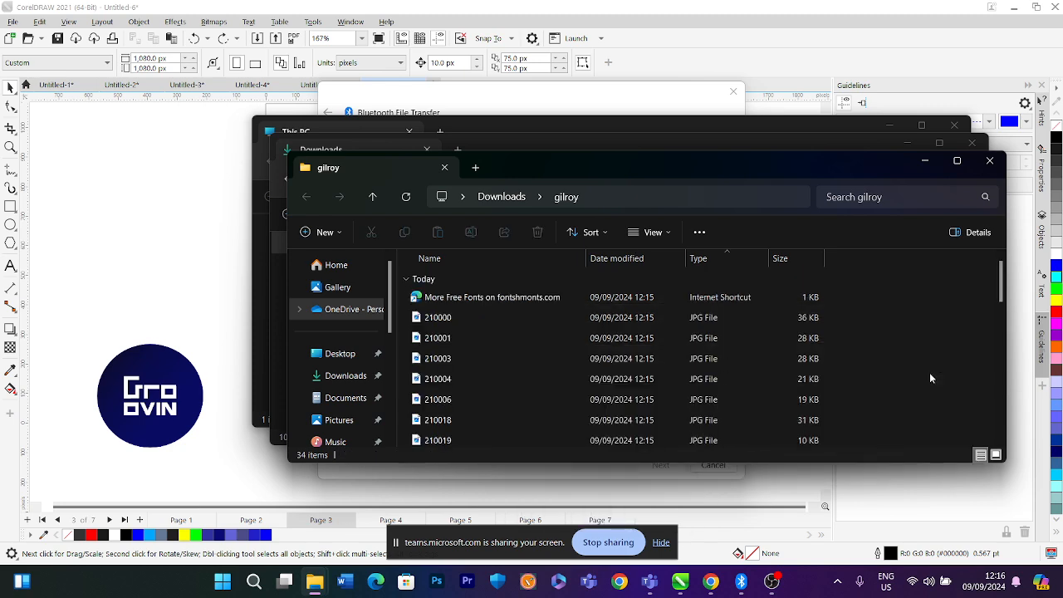
Switch to large icons and select all twenty font files from Gilroy-Black to Gilroy-UltraLightItalic
{"action": "left_click", "coordinate": [995, 455]}
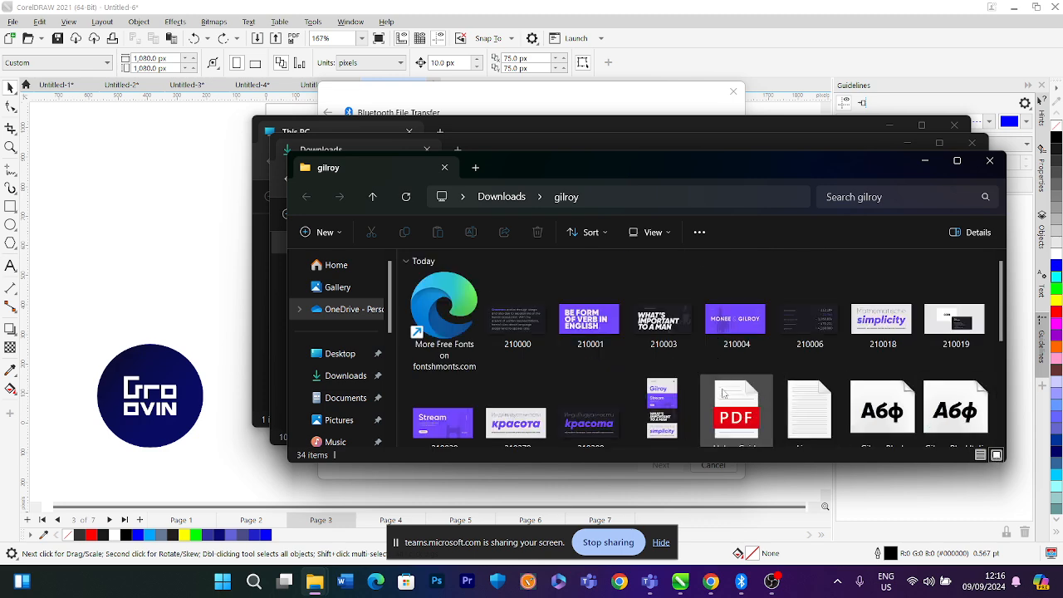
{"action": "left_click", "coordinate": [962, 165]}
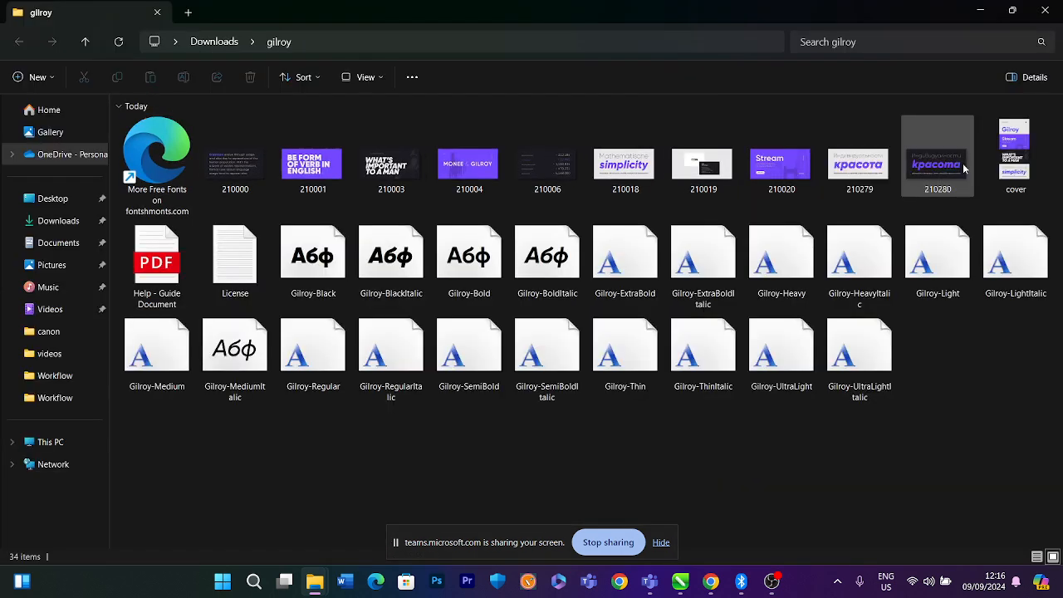
{"action": "left_click", "coordinate": [312, 249]}
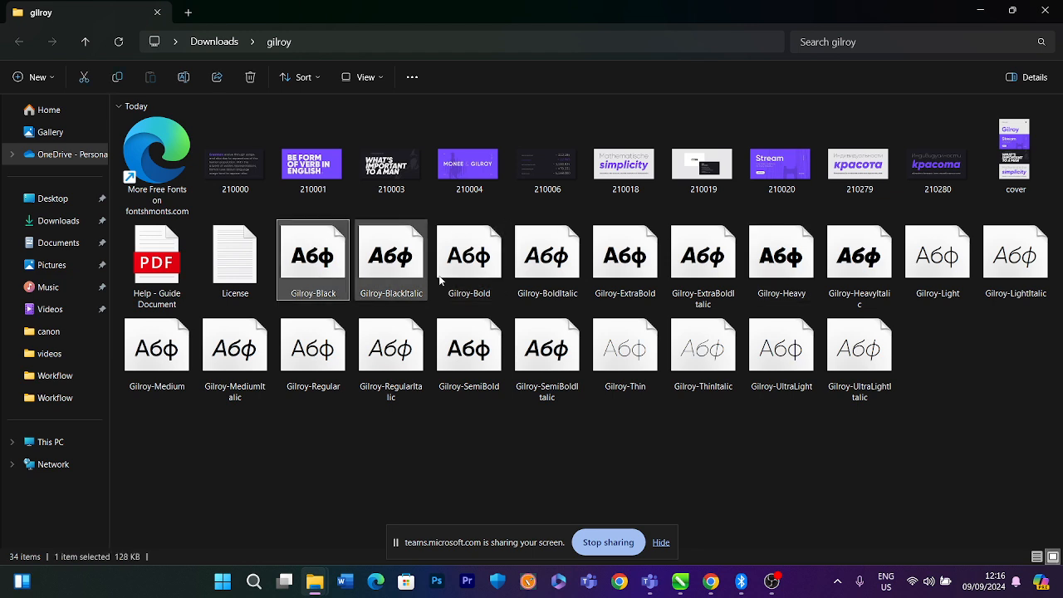
{"action": "left_click", "coordinate": [838, 336], "text": "shift"}
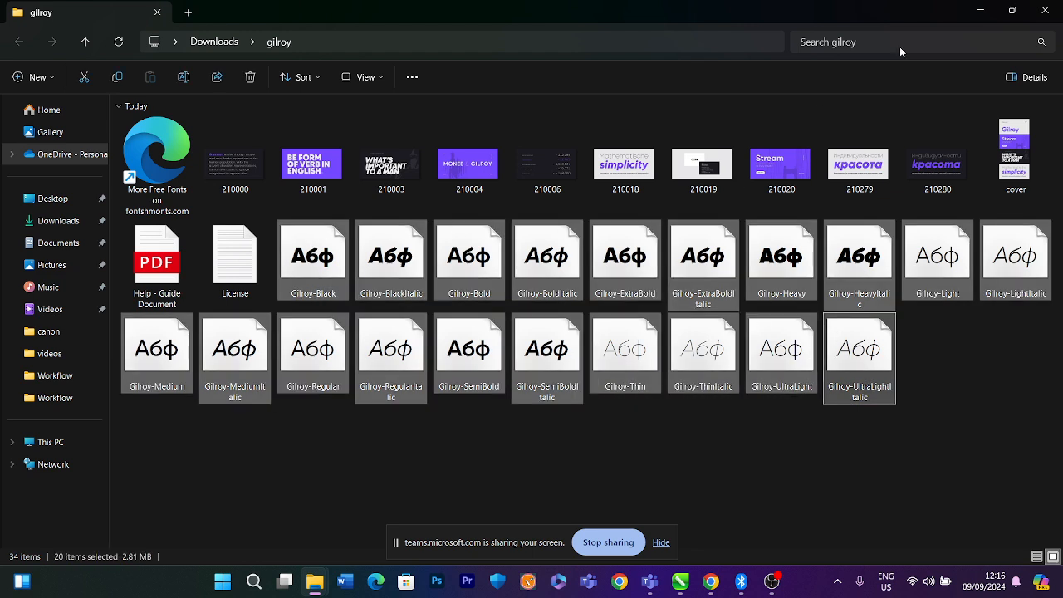
{"action": "left_click", "coordinate": [1013, 10]}
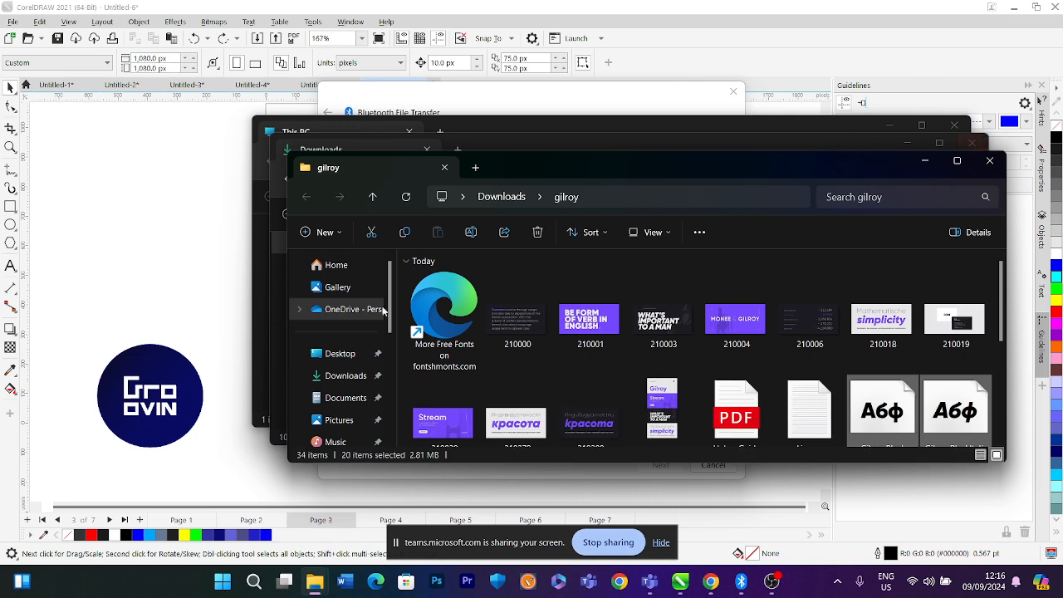
Search Windows for Control Panel and open it
{"action": "left_click", "coordinate": [254, 580]}
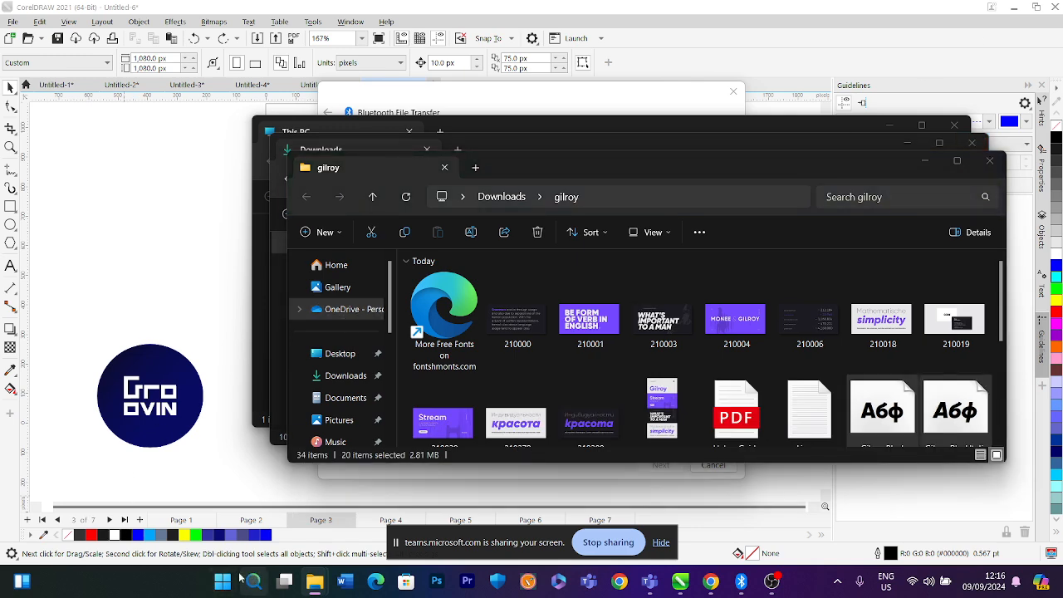
{"action": "type", "text": "c"}
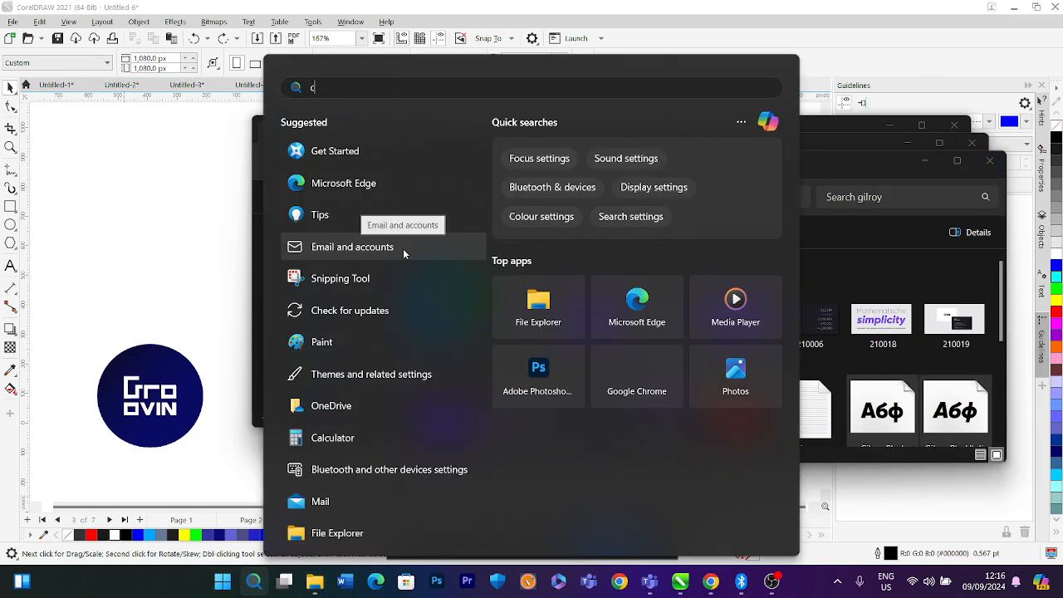
{"action": "type", "text": "ontro"}
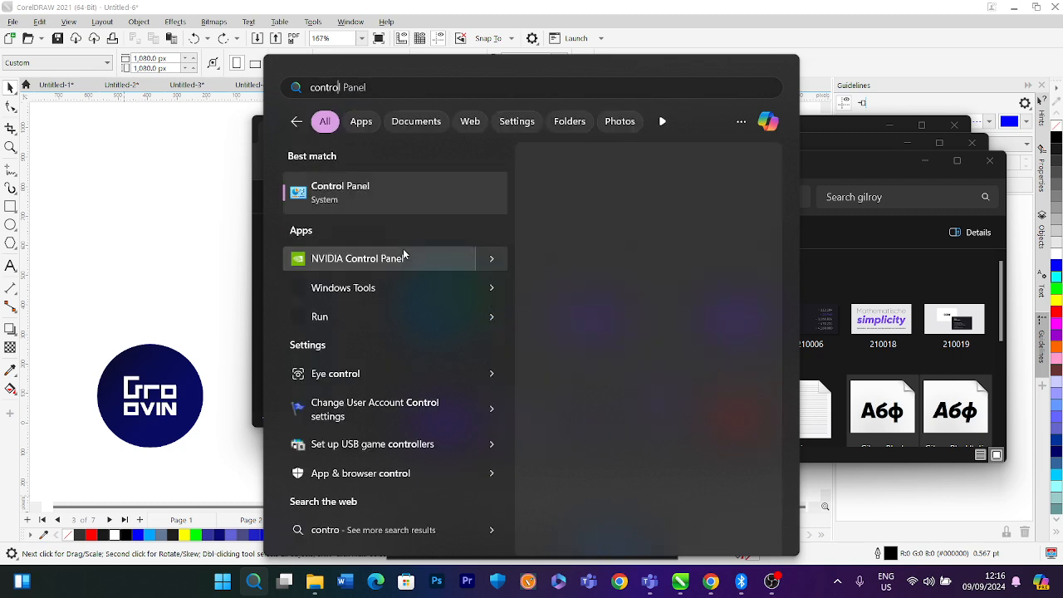
{"action": "left_click", "coordinate": [423, 190]}
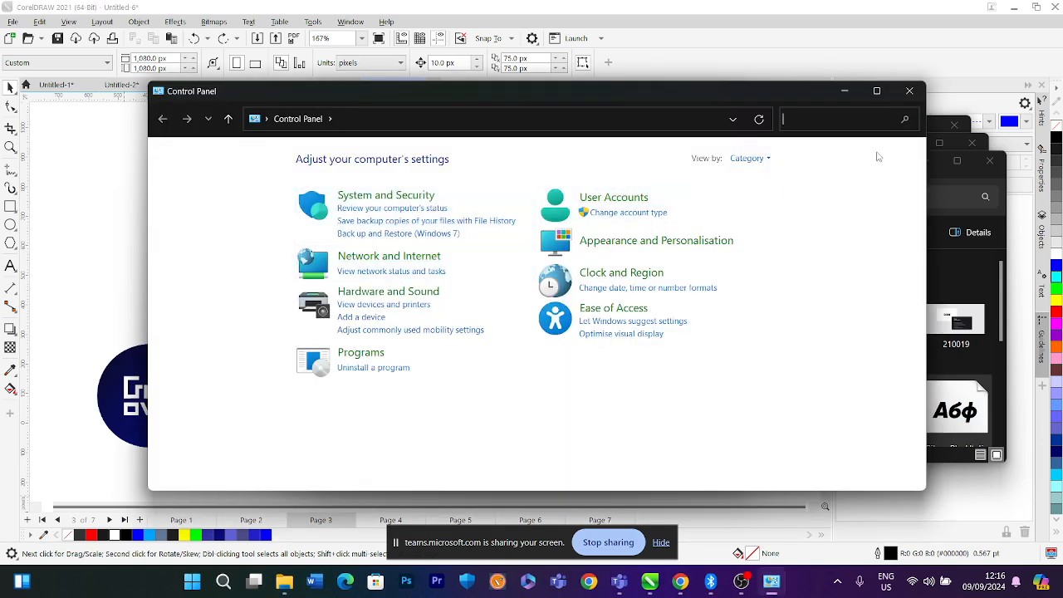
Search Control Panel for fonts and open the Fonts folder
{"action": "type", "text": "fonts"}
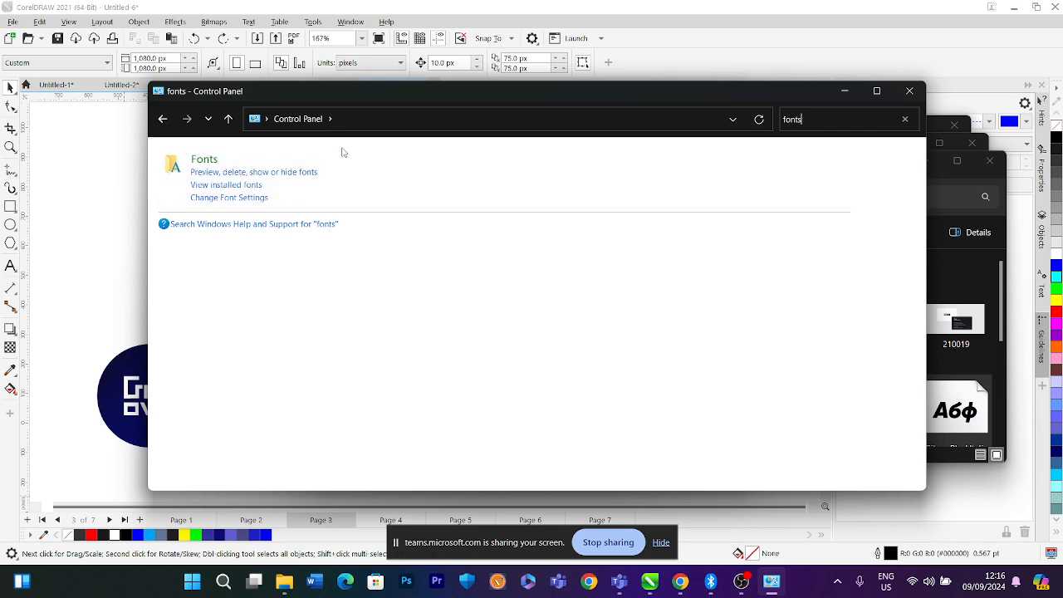
{"action": "left_click", "coordinate": [206, 173]}
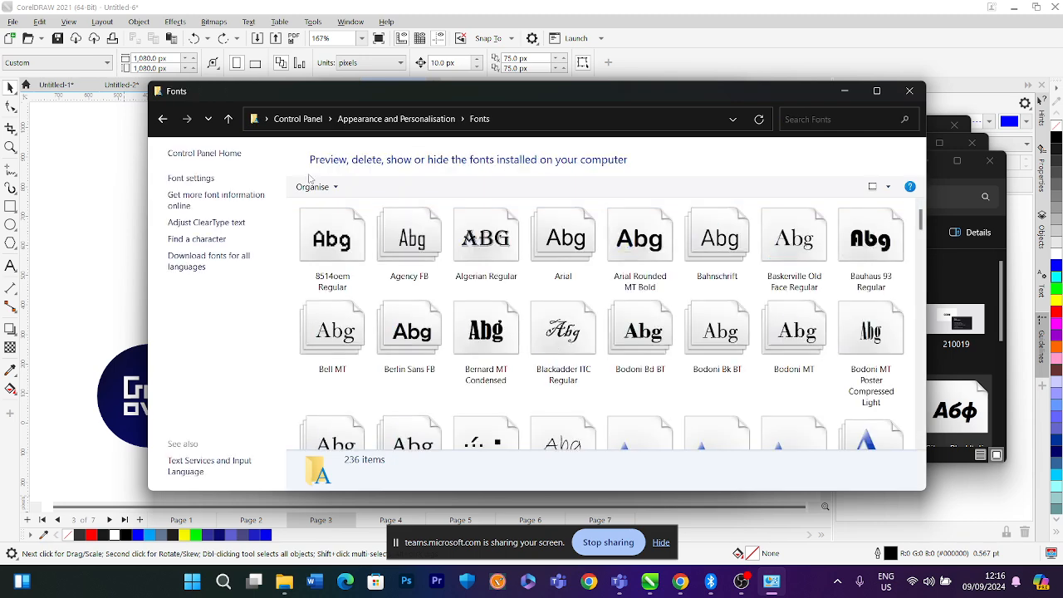
Drag the selected Gilroy font files into the Fonts folder to install them, then close it
{"action": "left_click_drag", "start_coordinate": [737, 101], "coordinate": [557, 112]}
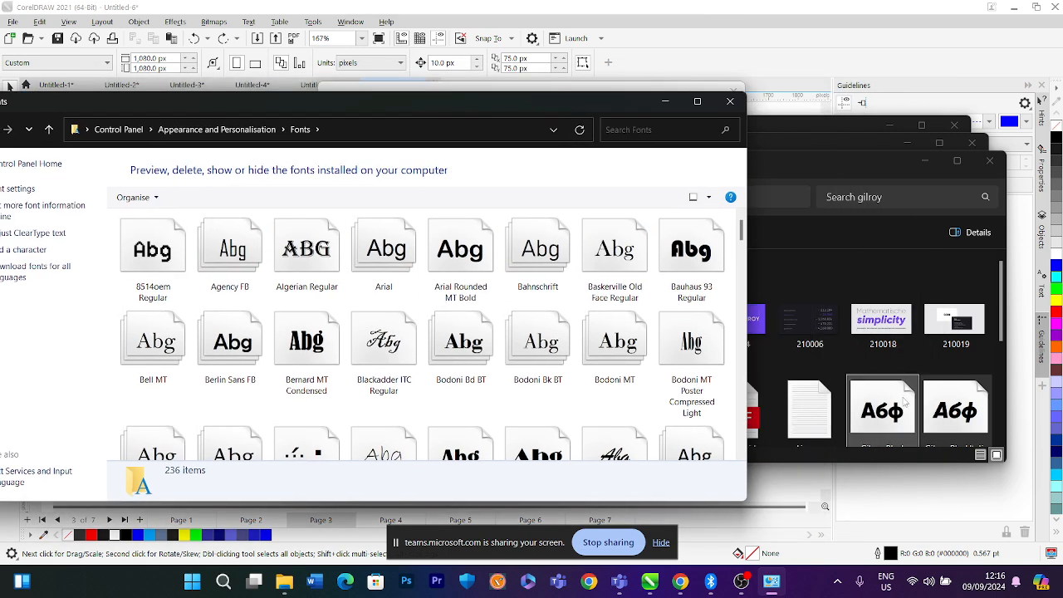
{"action": "left_click_drag", "start_coordinate": [896, 407], "coordinate": [543, 363]}
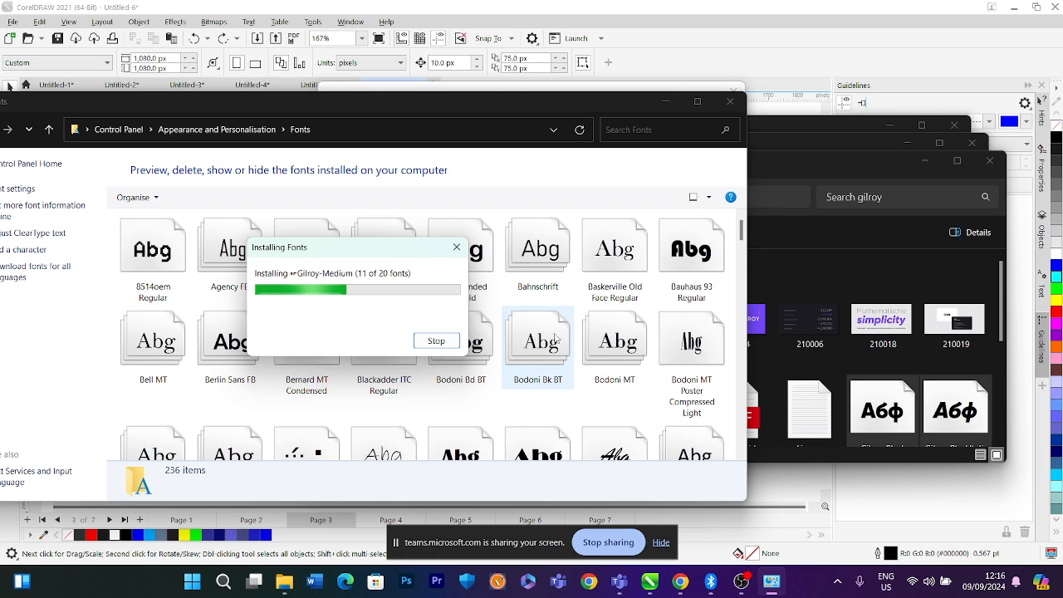
{"action": "left_click", "coordinate": [556, 299]}
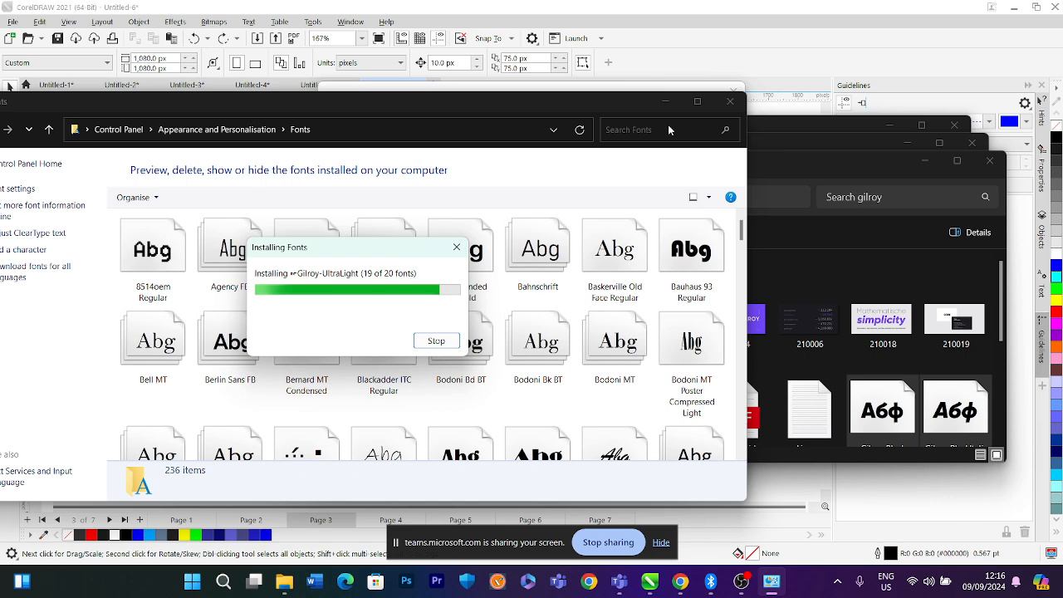
{"action": "left_click", "coordinate": [730, 102]}
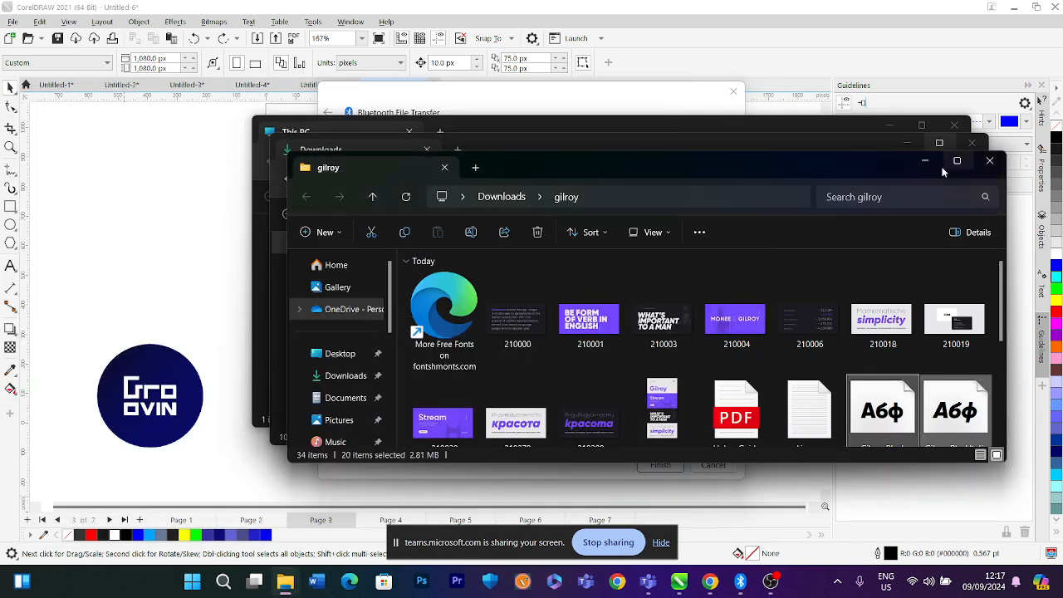
Close the remaining File Explorer windows and finish the Bluetooth File Transfer dialog
{"action": "left_click", "coordinate": [989, 160]}
{"action": "left_click", "coordinate": [971, 143]}
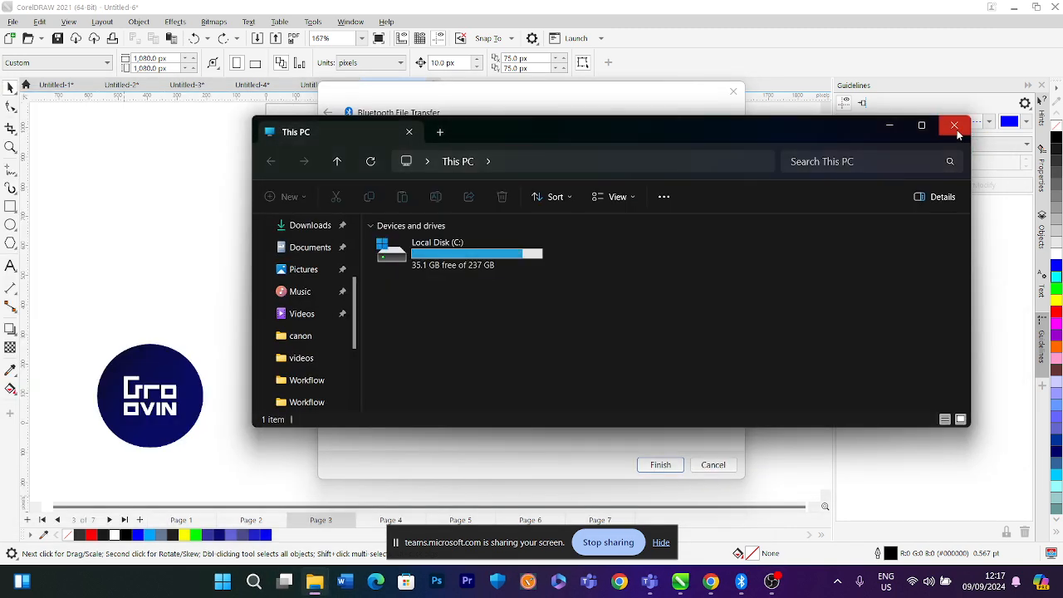
{"action": "left_click", "coordinate": [957, 133]}
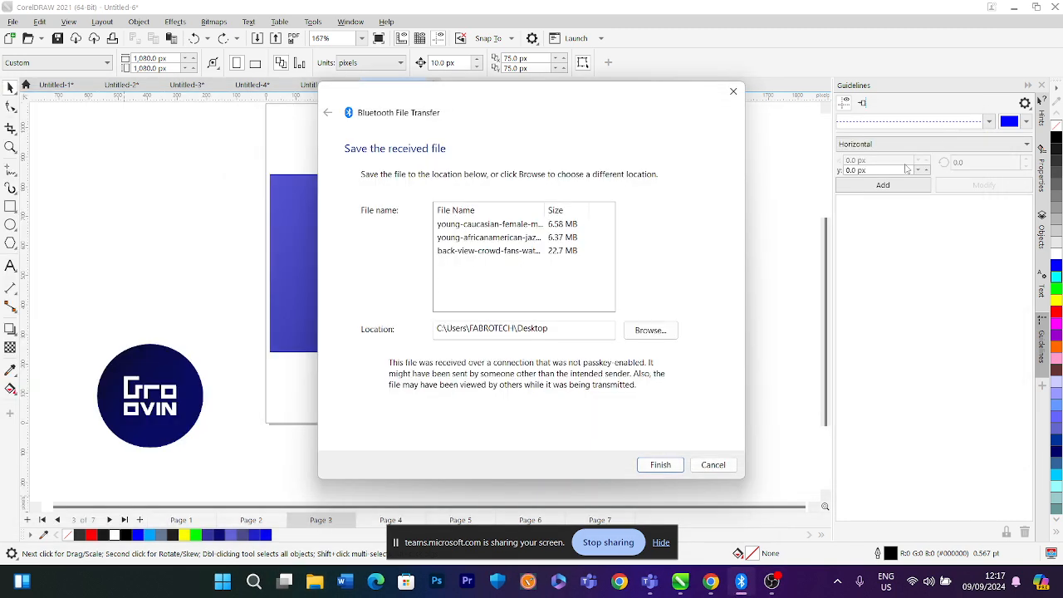
{"action": "left_click", "coordinate": [658, 464]}
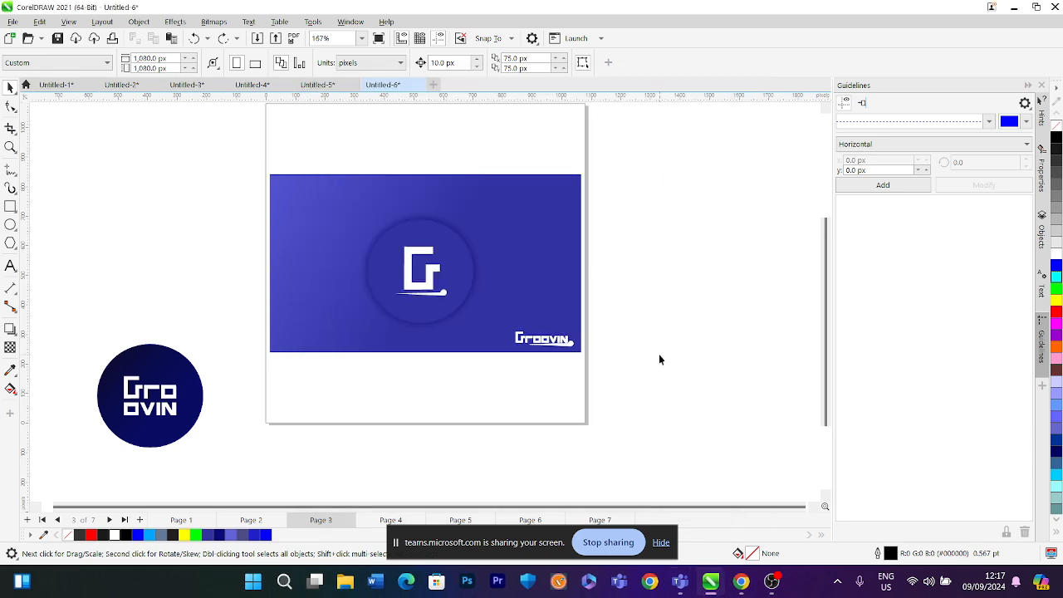
Create a new 300 × 300 px document and close the Guidelines docker
{"action": "key", "text": "ctrl+n"}
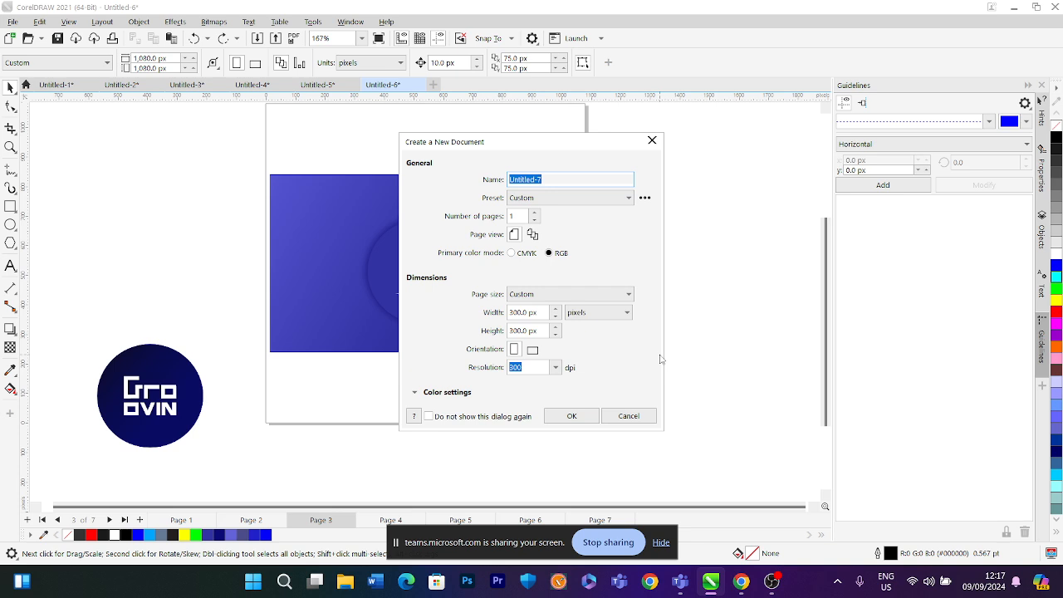
{"action": "key", "text": "Return"}
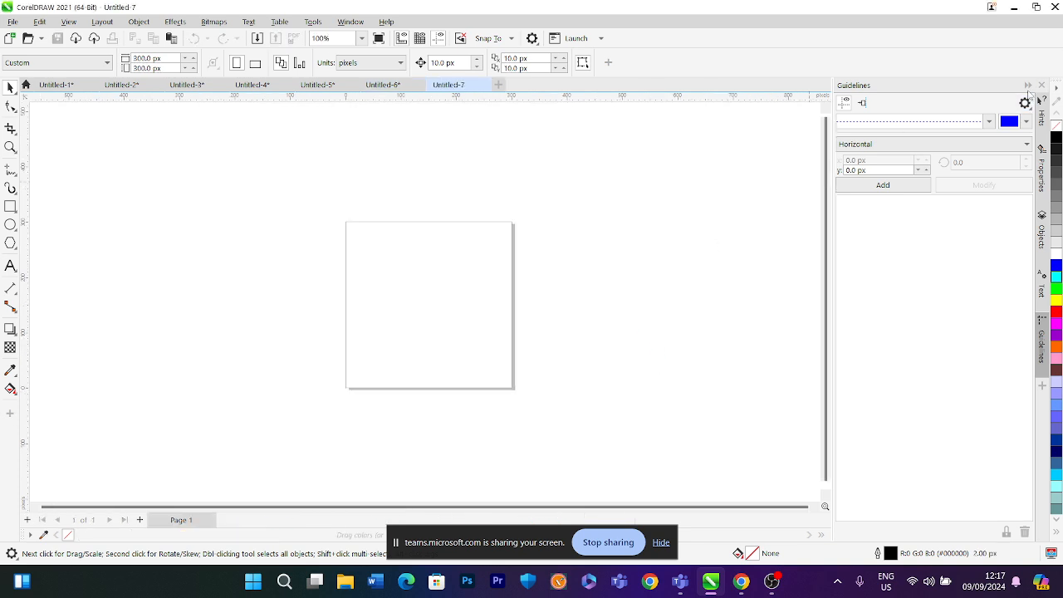
{"action": "left_click", "coordinate": [1027, 86]}
Zoom in on the page and set the document units to inches
{"action": "left_click", "coordinate": [362, 38]}
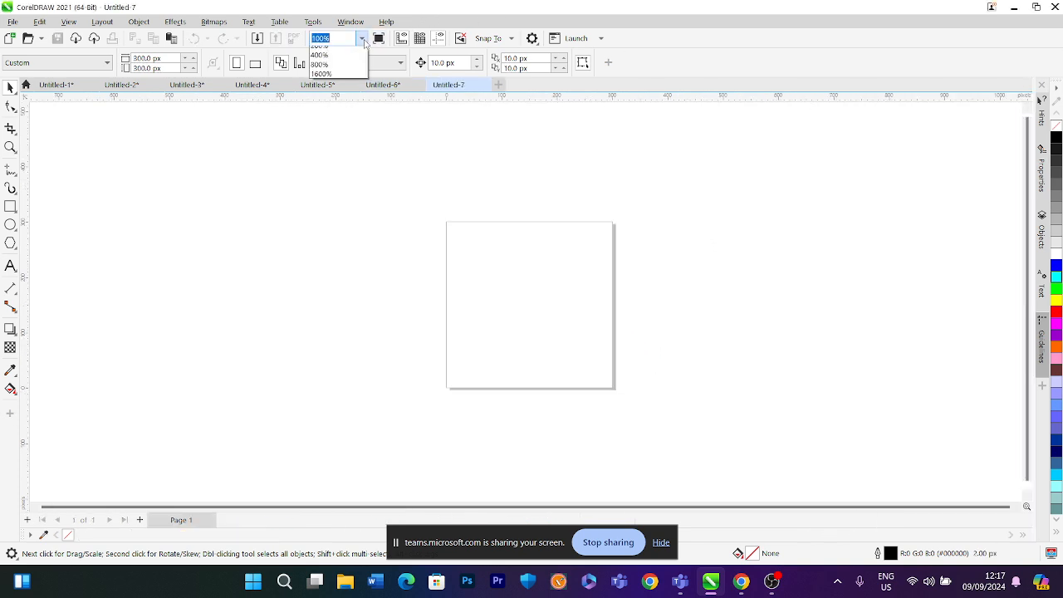
{"action": "left_click", "coordinate": [342, 53]}
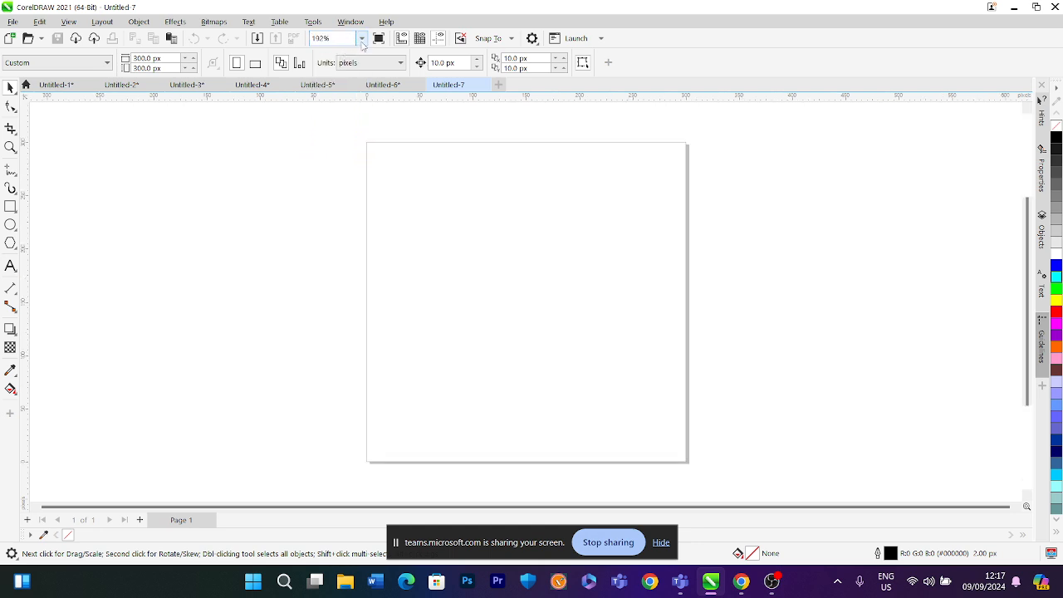
{"action": "left_click", "coordinate": [362, 42]}
{"action": "left_click", "coordinate": [335, 52]}
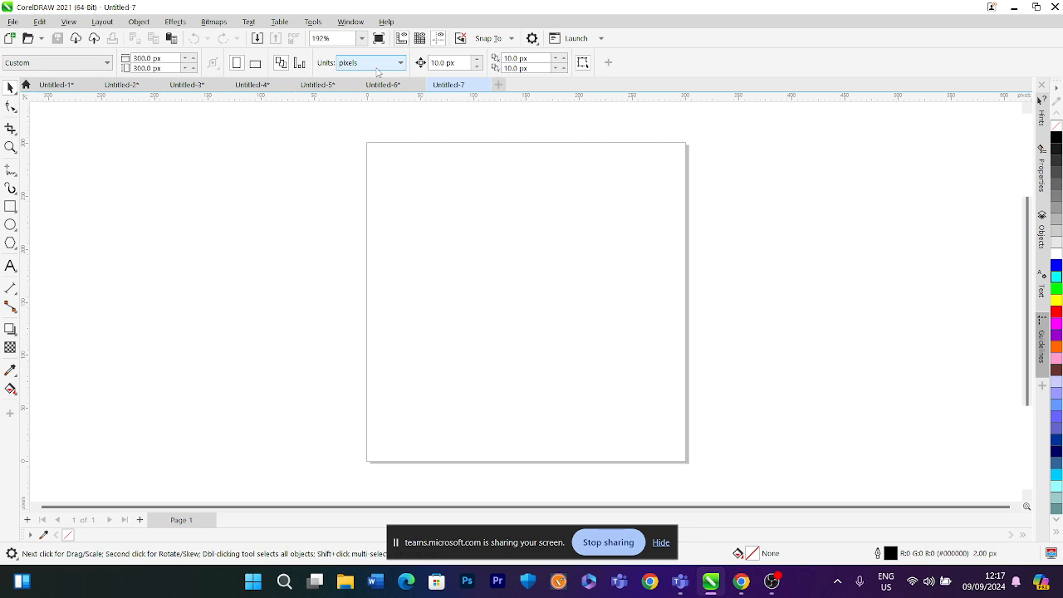
{"action": "left_click", "coordinate": [373, 65]}
{"action": "left_click", "coordinate": [380, 92]}
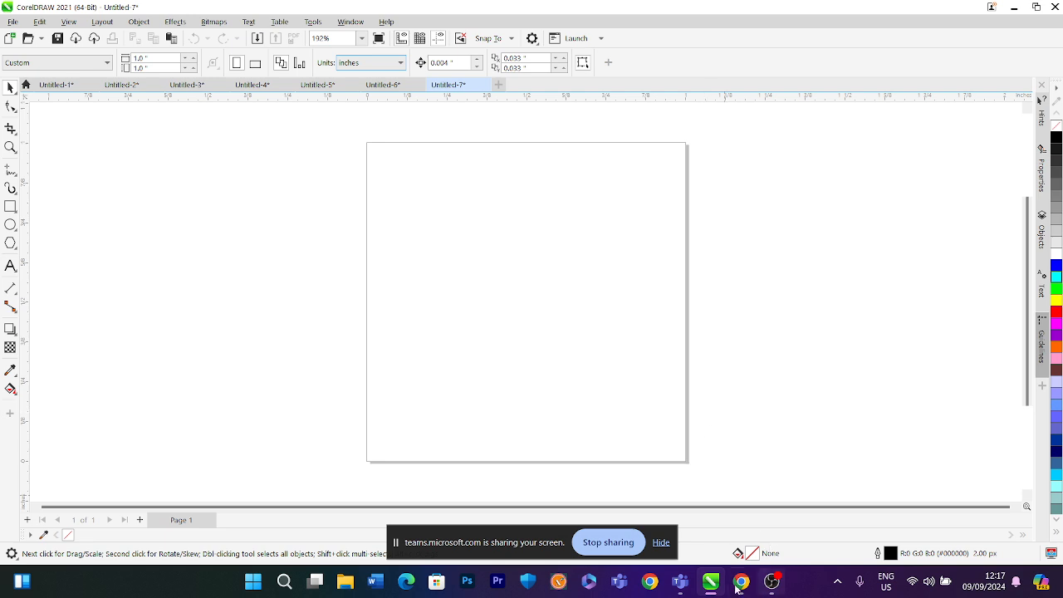
Check the Teams meeting chat in the browser, then minimize the browser window
{"action": "mouse_move", "coordinate": [738, 584]}
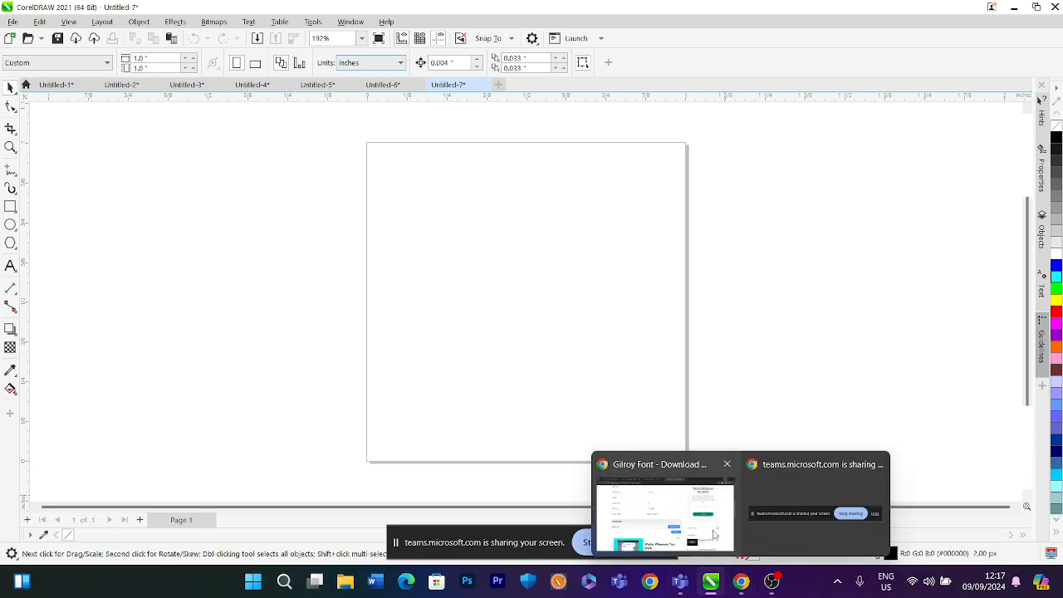
{"action": "left_click", "coordinate": [714, 534]}
{"action": "left_click", "coordinate": [290, 15]}
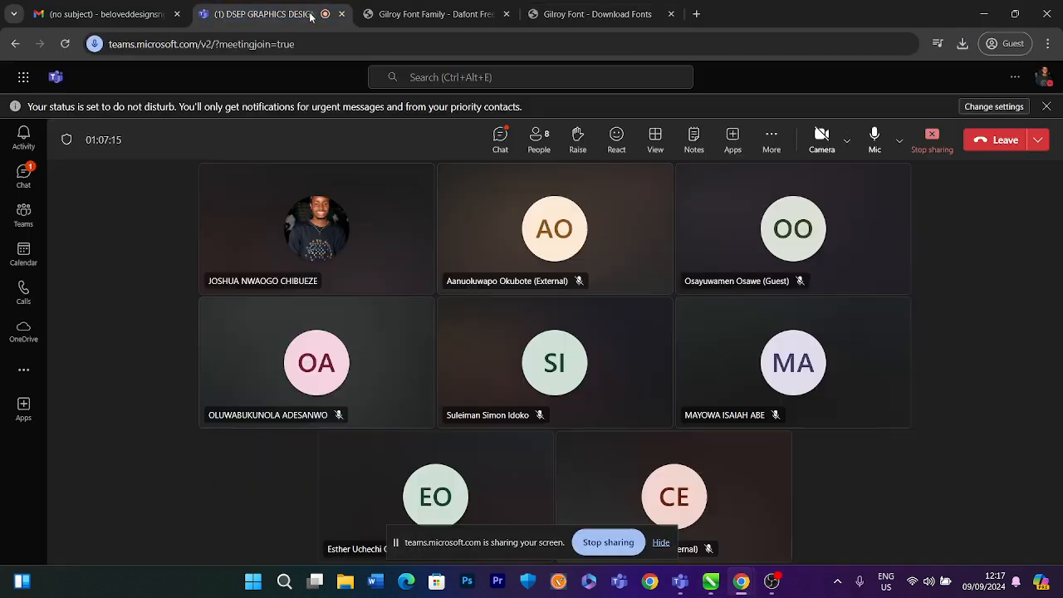
{"action": "left_click", "coordinate": [503, 146]}
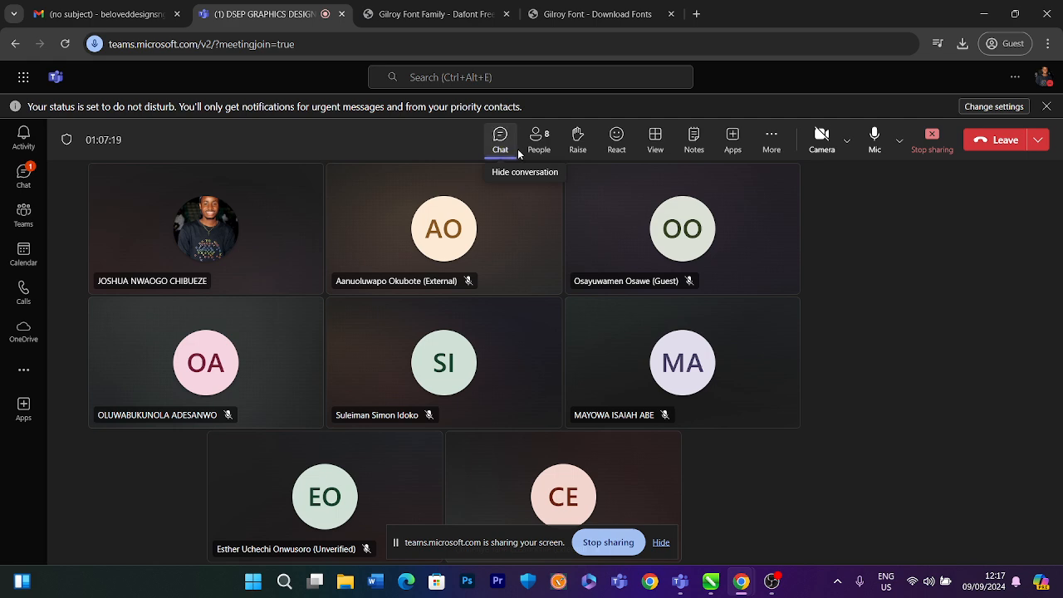
{"action": "left_click", "coordinate": [620, 143]}
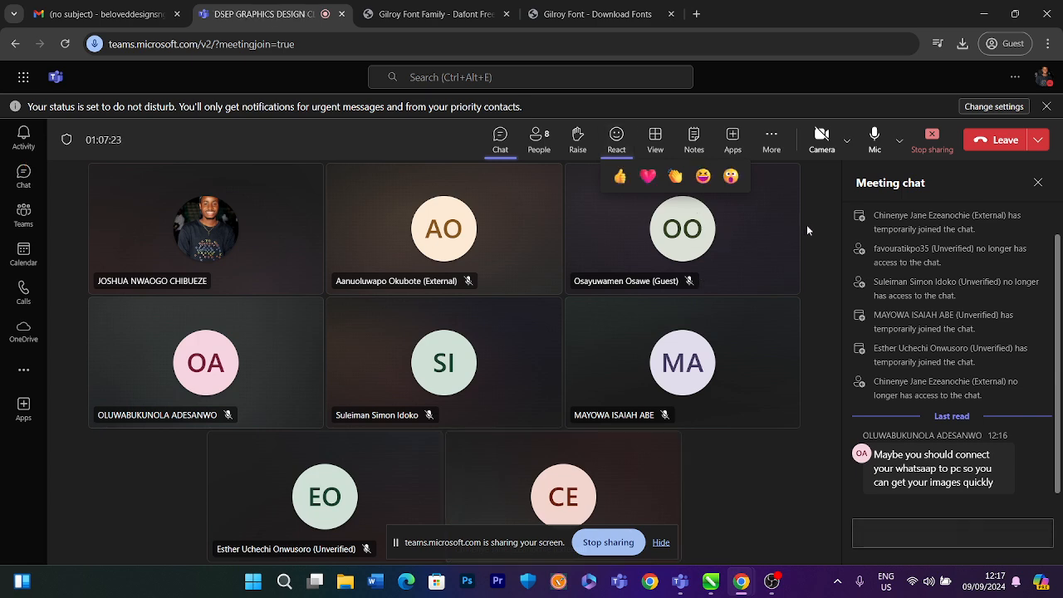
{"action": "left_click", "coordinate": [982, 15]}
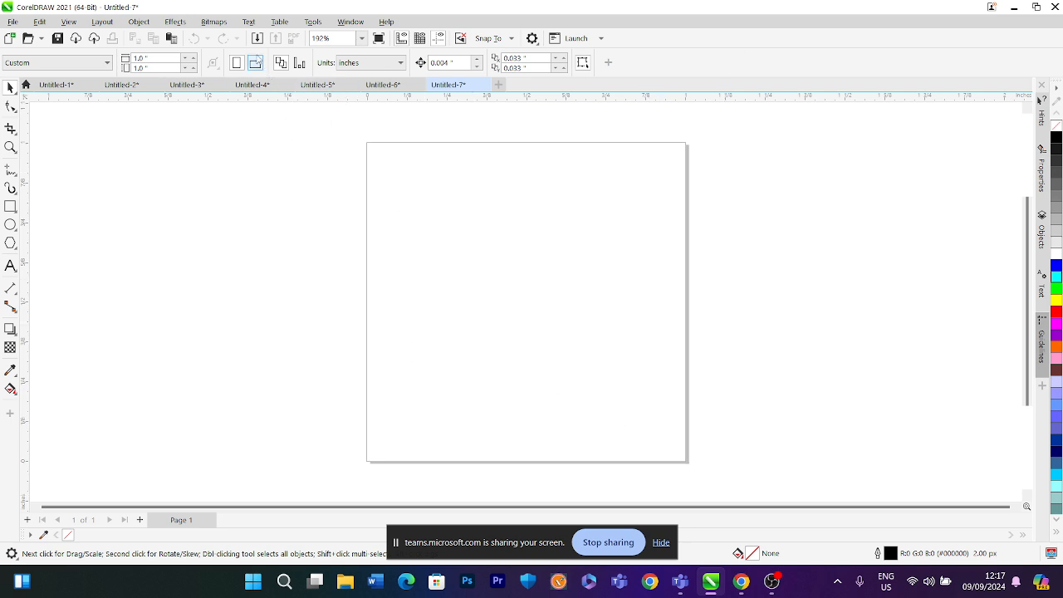
Import the crowd concert photo and the saxophone player and female singer images from the Desktop
{"action": "key", "text": "ctrl+i"}
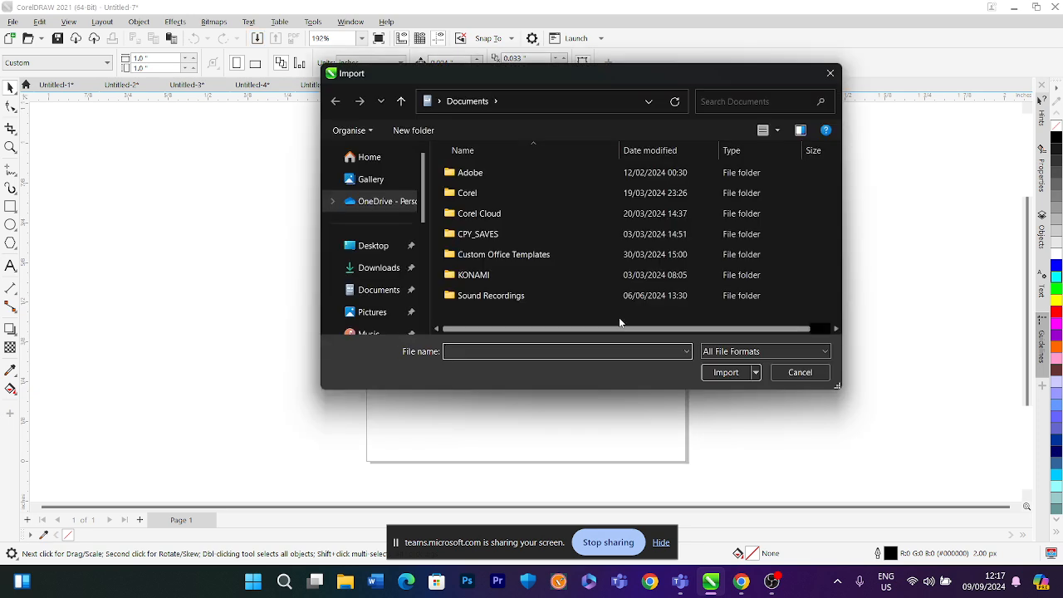
{"action": "left_click", "coordinate": [375, 249]}
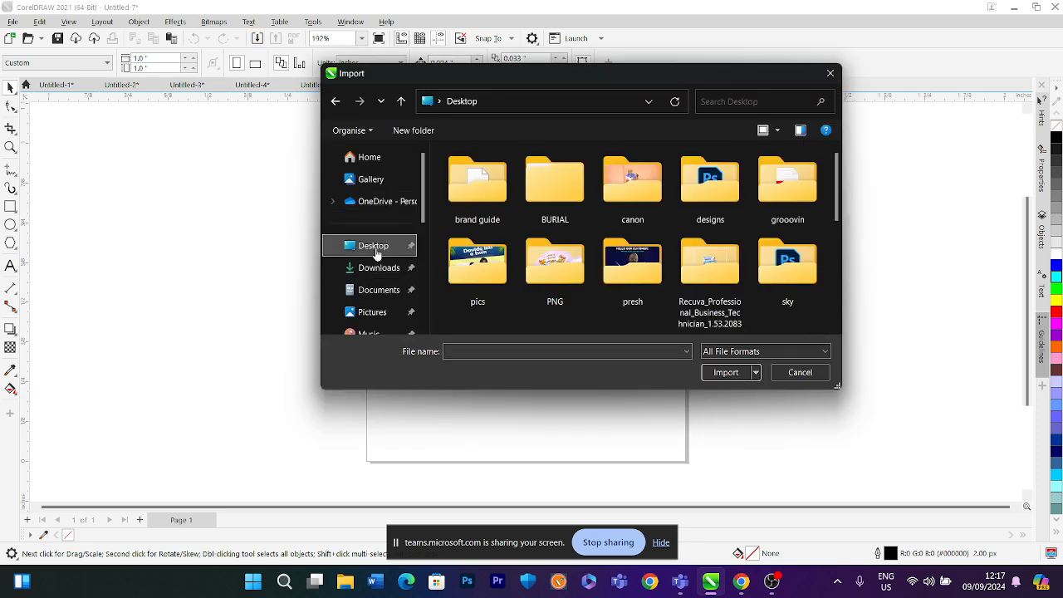
{"action": "scroll", "coordinate": [633, 257], "scroll_direction": "down", "scroll_amount": 10}
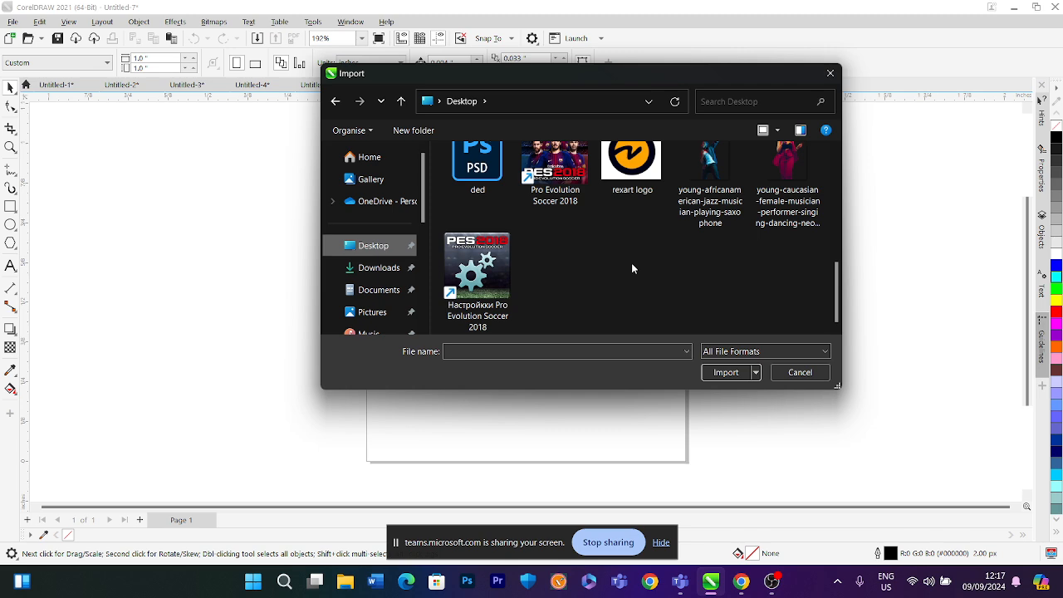
{"action": "scroll", "coordinate": [631, 263], "scroll_direction": "up", "scroll_amount": 3}
{"action": "scroll", "coordinate": [636, 270], "scroll_direction": "down", "scroll_amount": 3}
{"action": "scroll", "coordinate": [638, 273], "scroll_direction": "up", "scroll_amount": 3}
{"action": "left_click", "coordinate": [639, 212]}
{"action": "left_click", "coordinate": [699, 283], "text": "ctrl"}
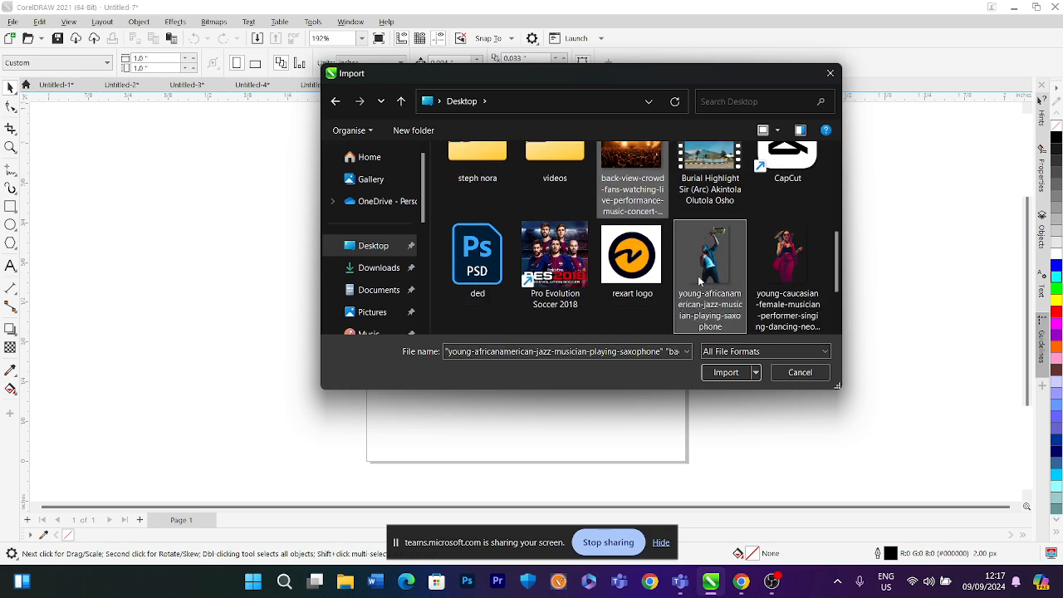
{"action": "left_click", "coordinate": [784, 266], "text": "ctrl"}
{"action": "left_click", "coordinate": [725, 372]}
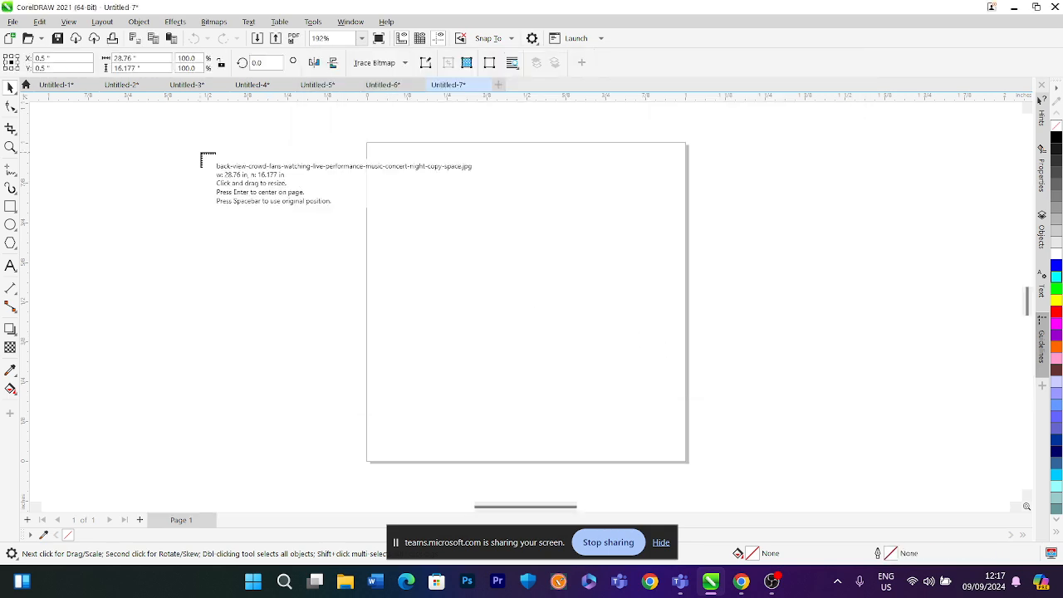
Place the three imported images beside the page, dragging each one to size
{"action": "left_click_drag", "start_coordinate": [200, 154], "coordinate": [380, 254]}
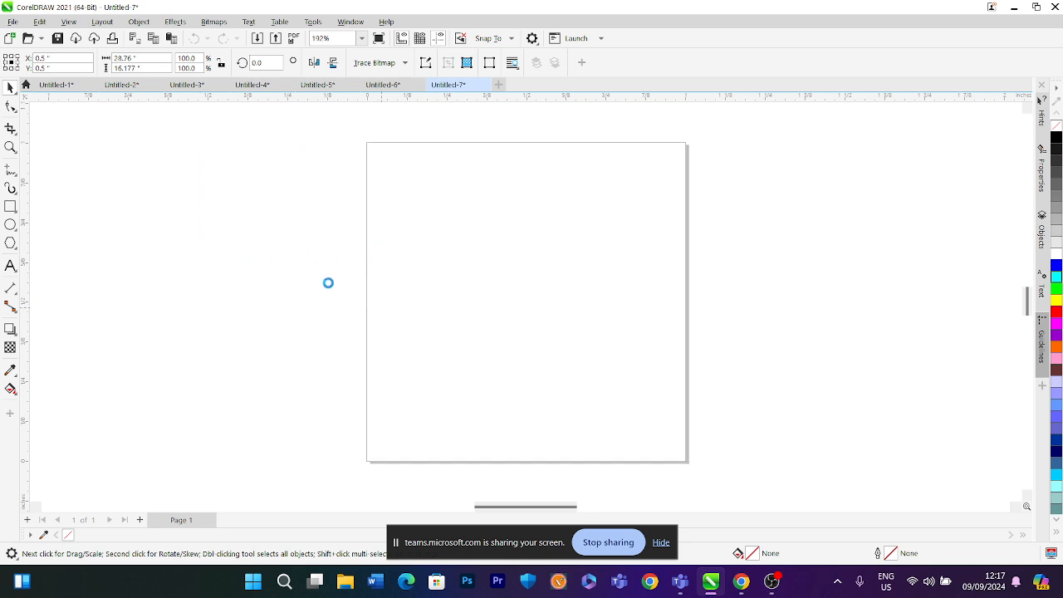
{"action": "left_click_drag", "start_coordinate": [236, 254], "coordinate": [285, 326]}
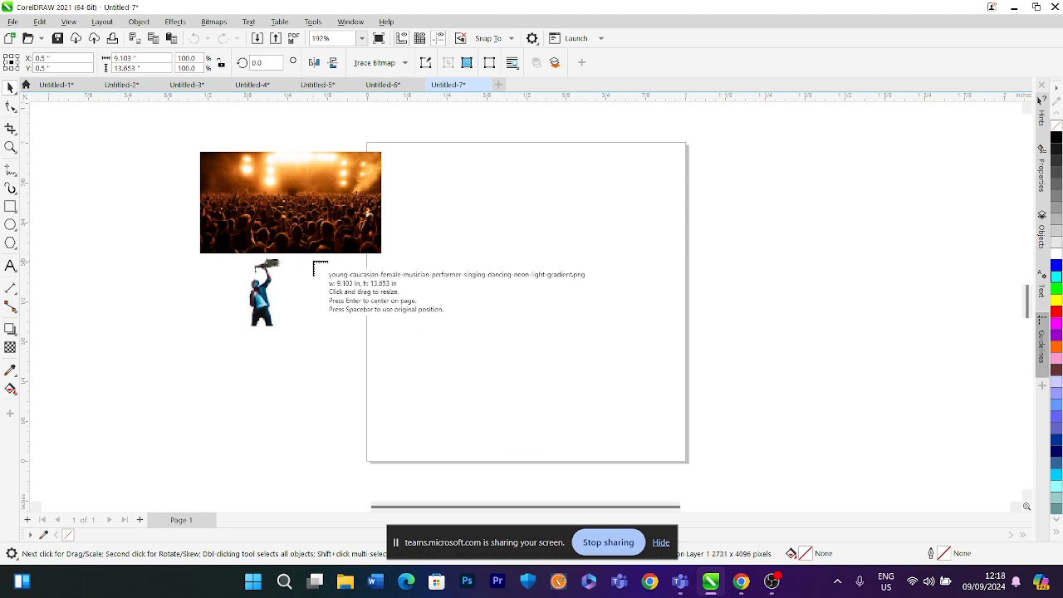
{"action": "left_click_drag", "start_coordinate": [313, 263], "coordinate": [426, 371]}
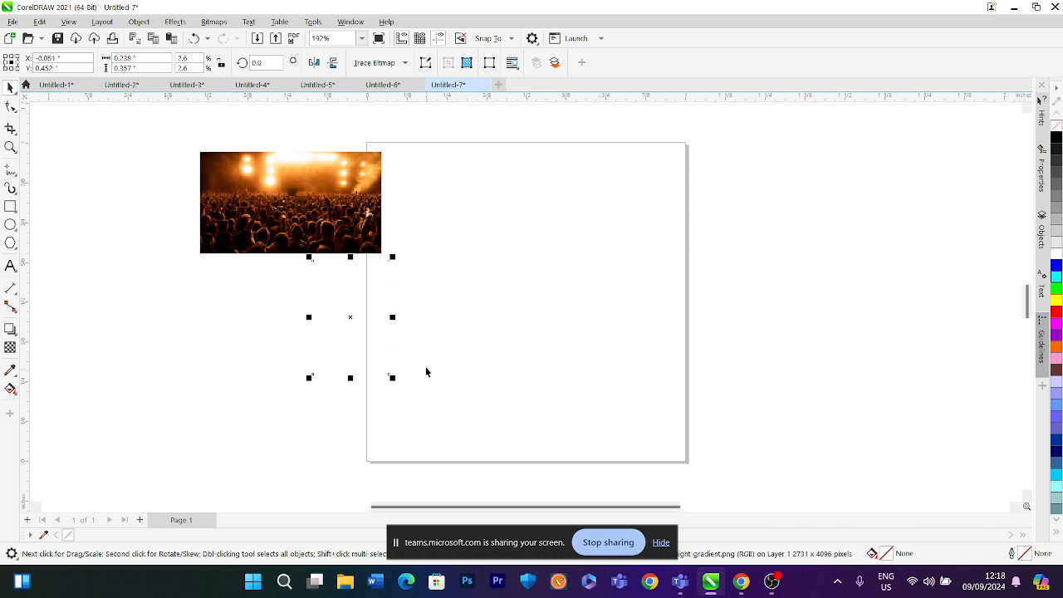
{"action": "scroll", "coordinate": [374, 274], "scroll_direction": "up", "scroll_amount": 2}
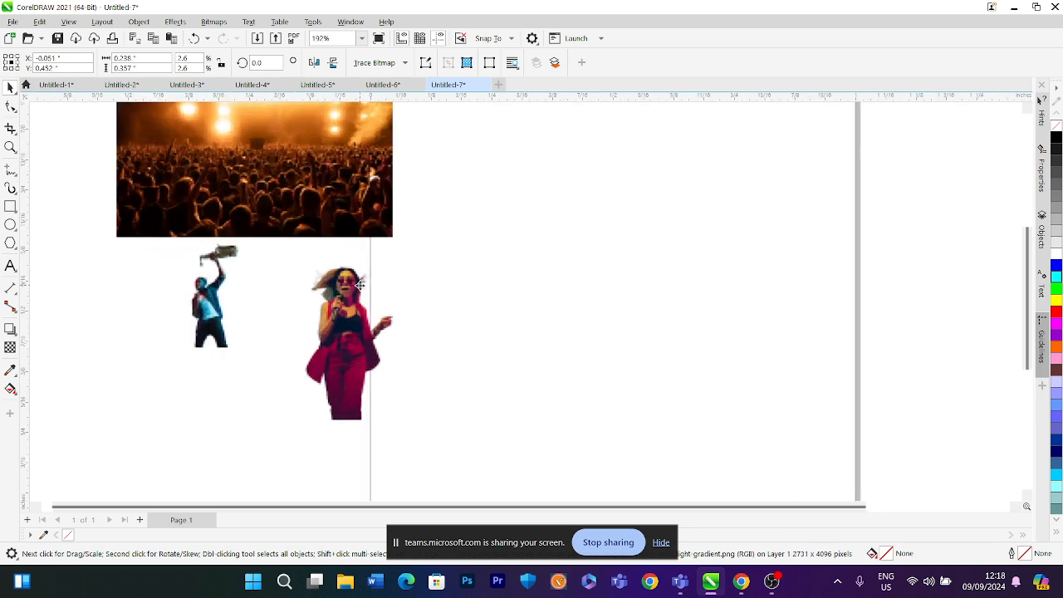
{"action": "scroll", "coordinate": [359, 285], "scroll_direction": "up", "scroll_amount": 1}
{"action": "scroll", "coordinate": [357, 285], "scroll_direction": "down", "scroll_amount": 3}
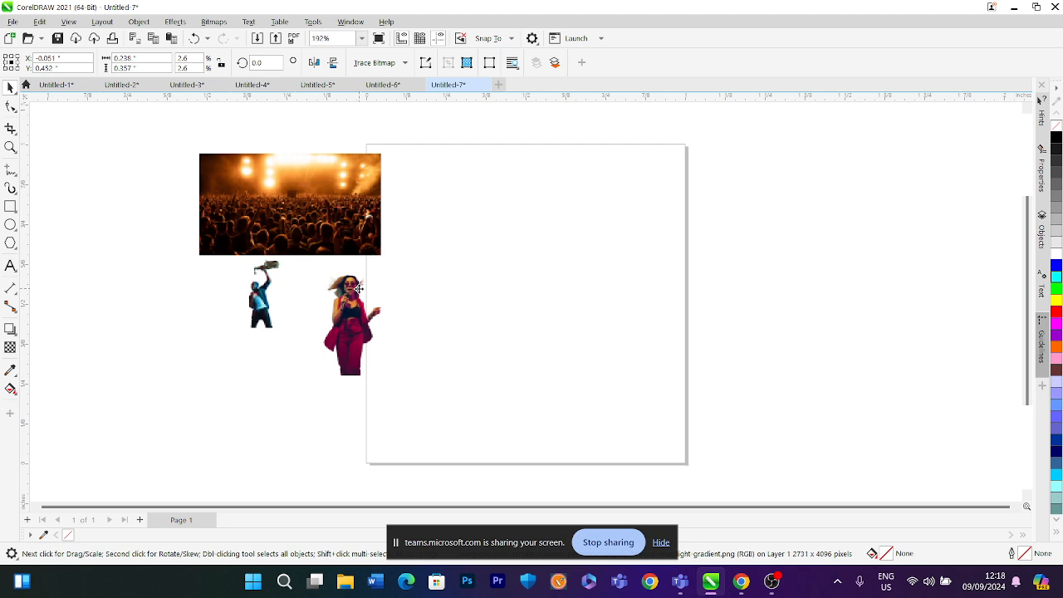
{"action": "scroll", "coordinate": [359, 286], "scroll_direction": "down", "scroll_amount": 1}
{"action": "left_click", "coordinate": [412, 230]}
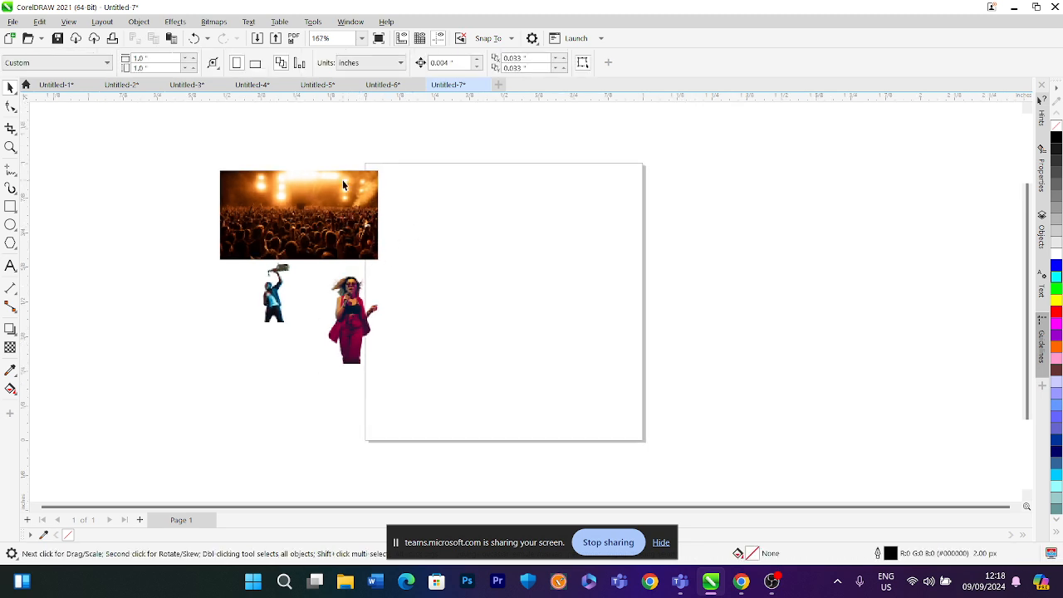
{"action": "left_click", "coordinate": [292, 214]}
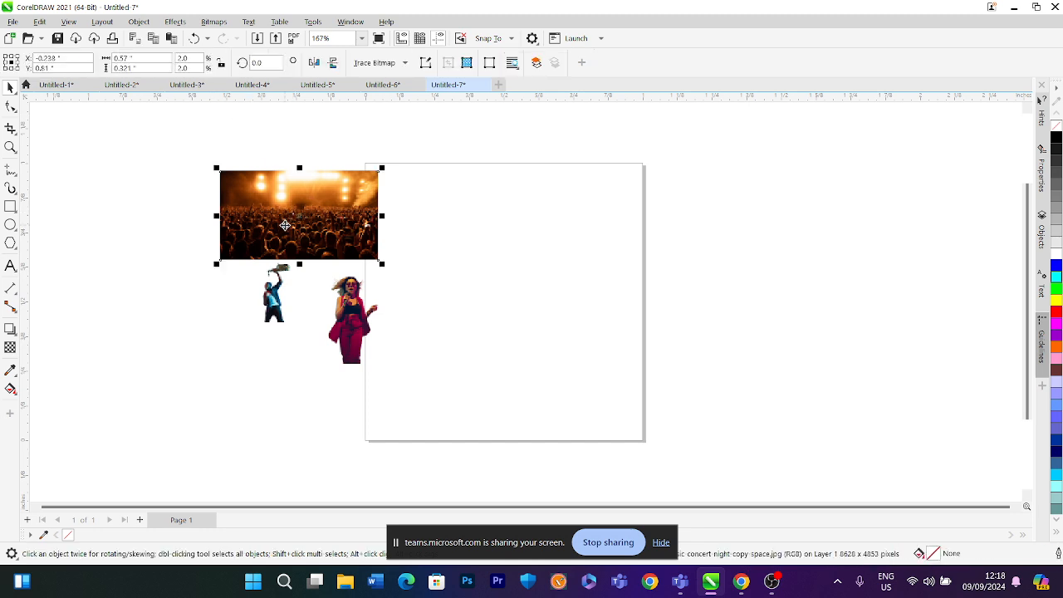
{"action": "left_click", "coordinate": [456, 294]}
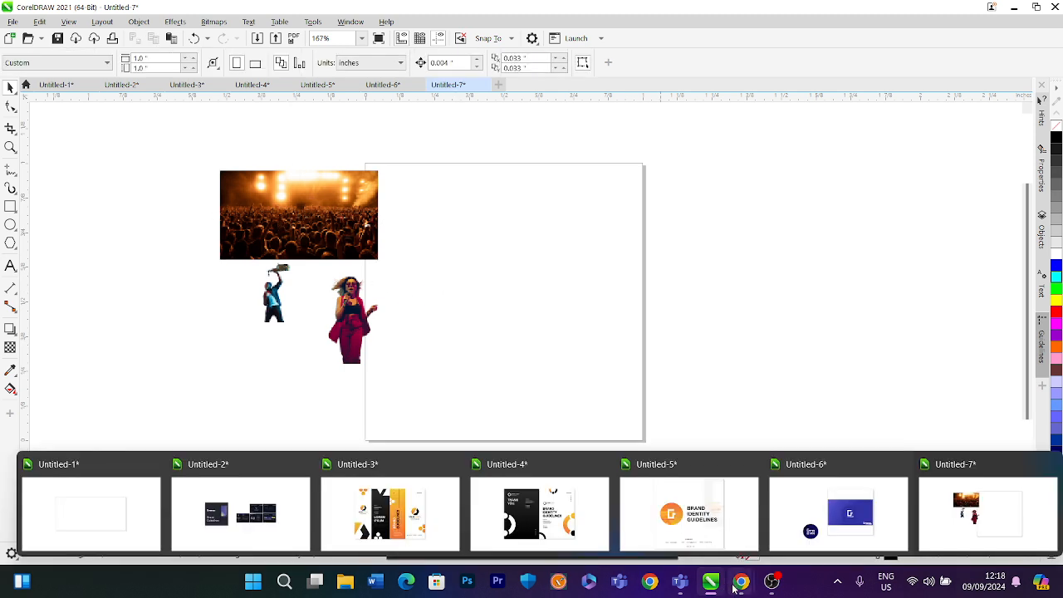
Switch to the browser and open freepik.com in a new tab
{"action": "mouse_move", "coordinate": [741, 582]}
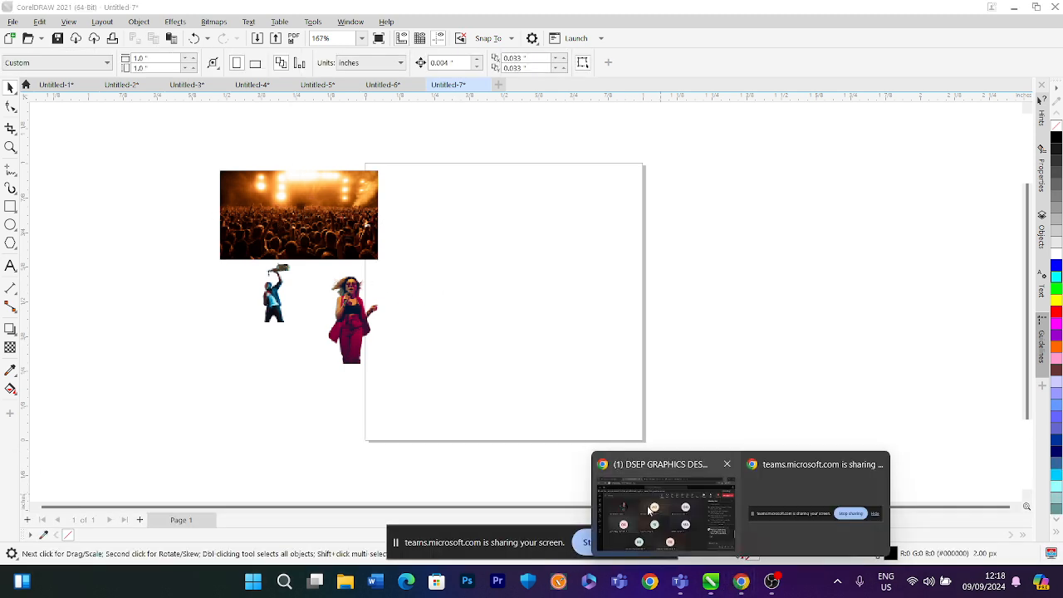
{"action": "left_click", "coordinate": [652, 508]}
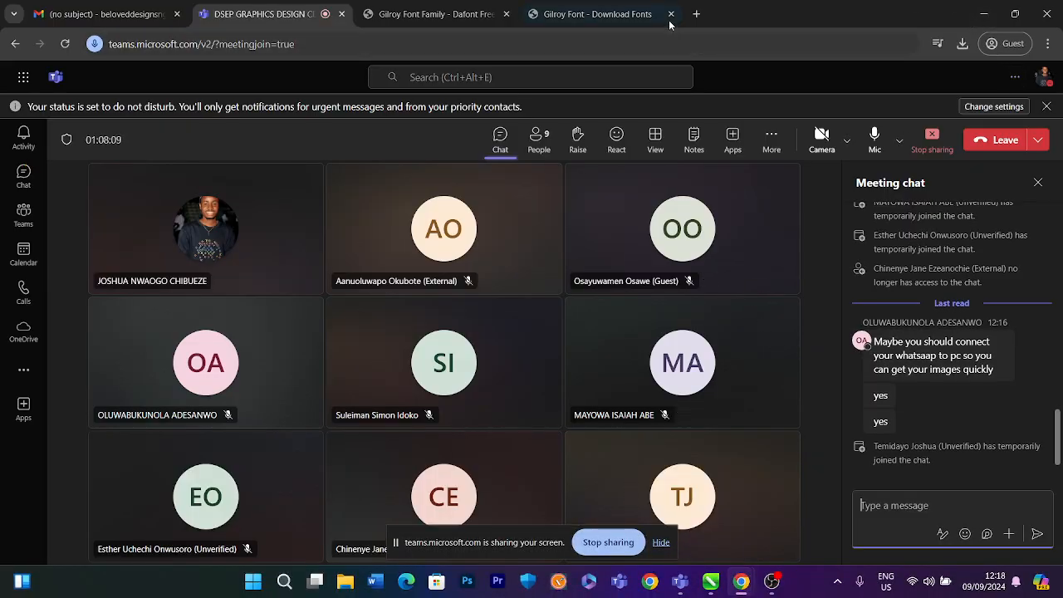
{"action": "left_click", "coordinate": [696, 13]}
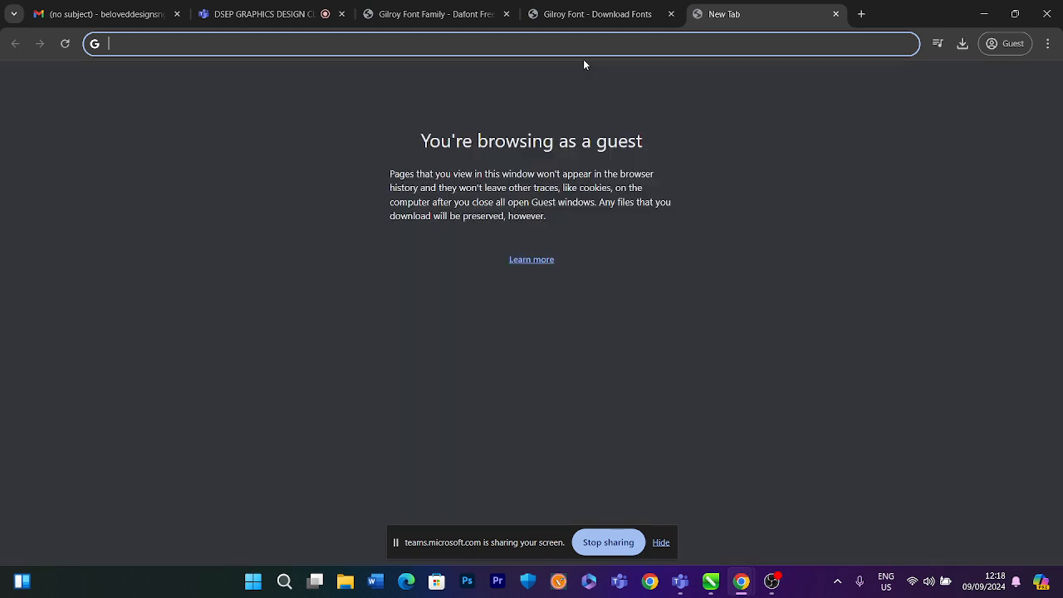
{"action": "type", "text": "f"}
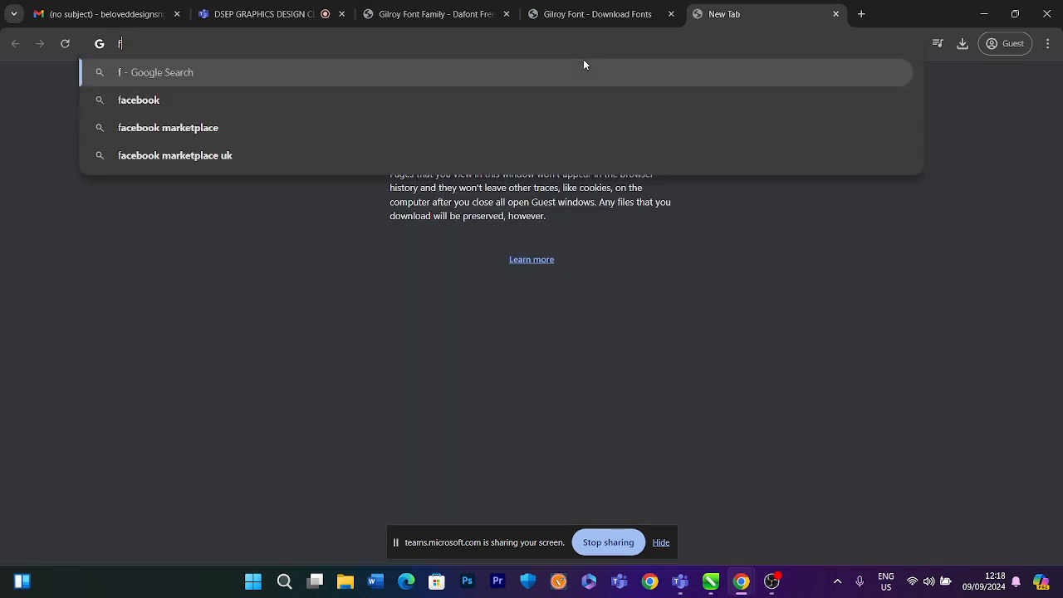
{"action": "type", "text": "reepik"}
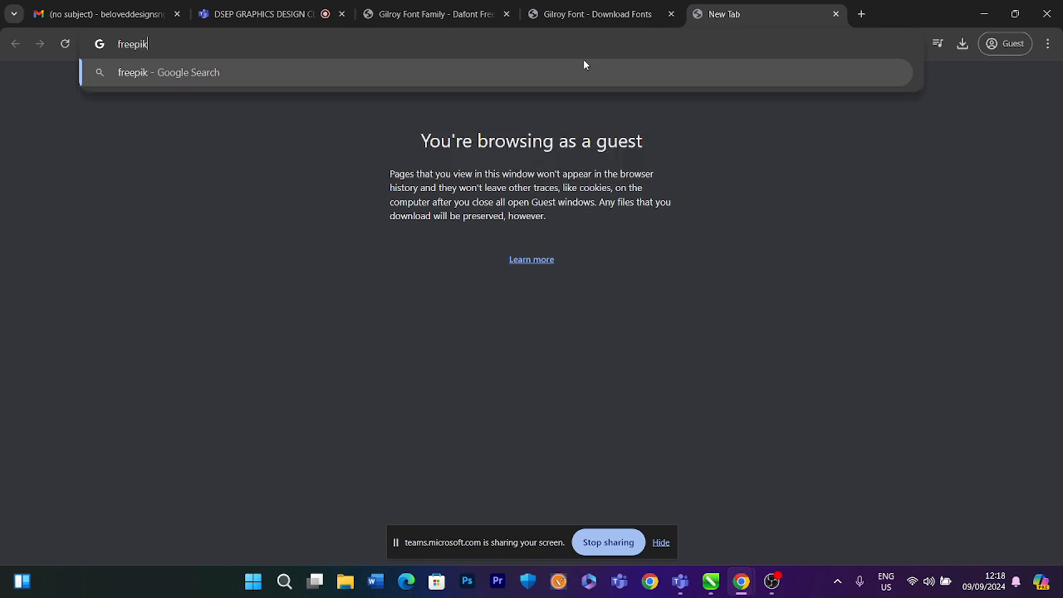
{"action": "type", "text": ".com"}
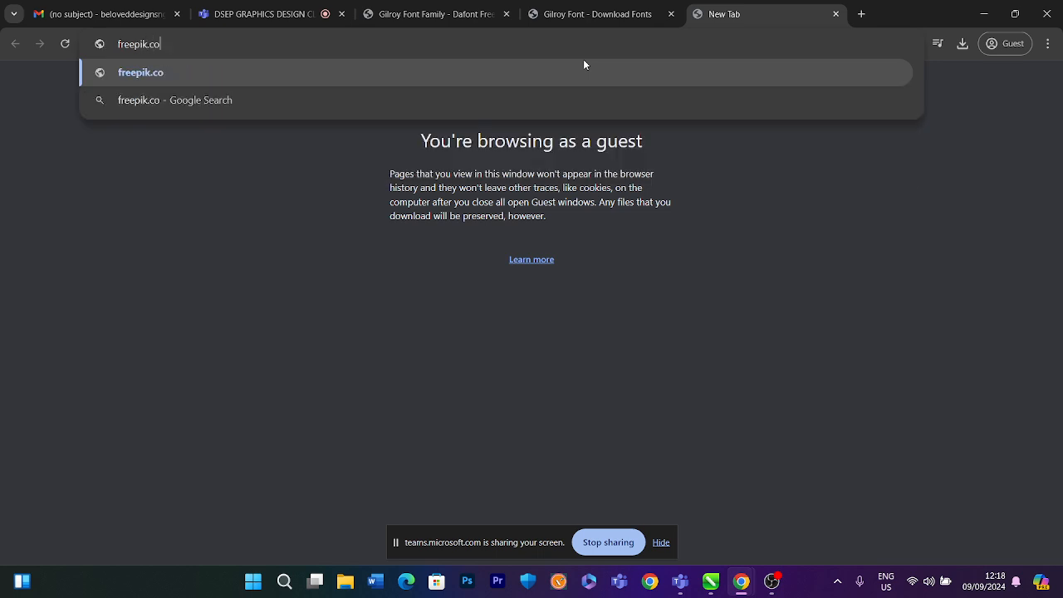
{"action": "key", "text": "Return"}
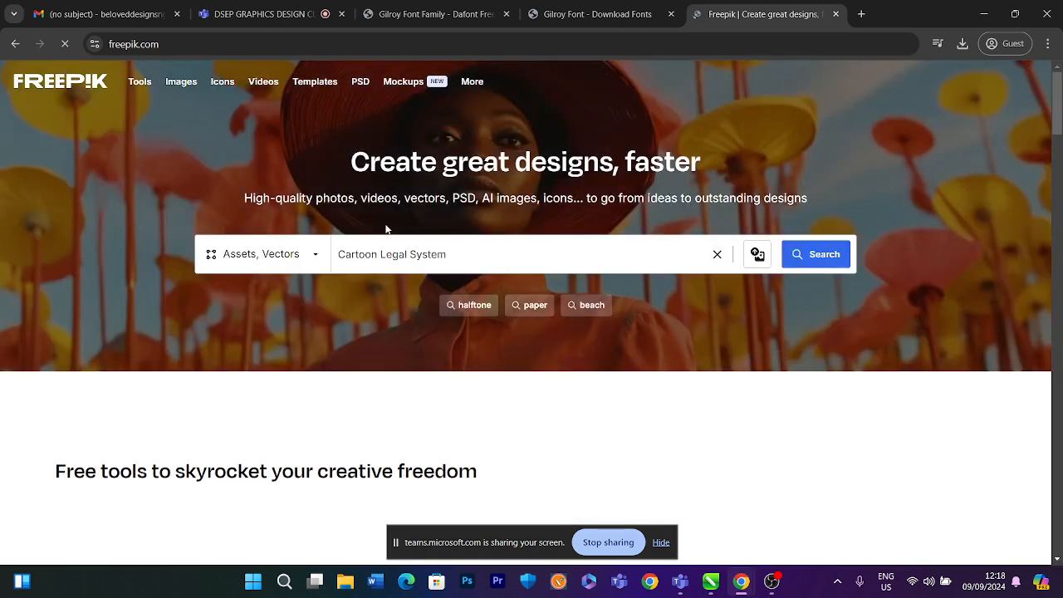
Search Freepik assets for "crowd music concert"
{"action": "triple_click", "coordinate": [378, 253]}
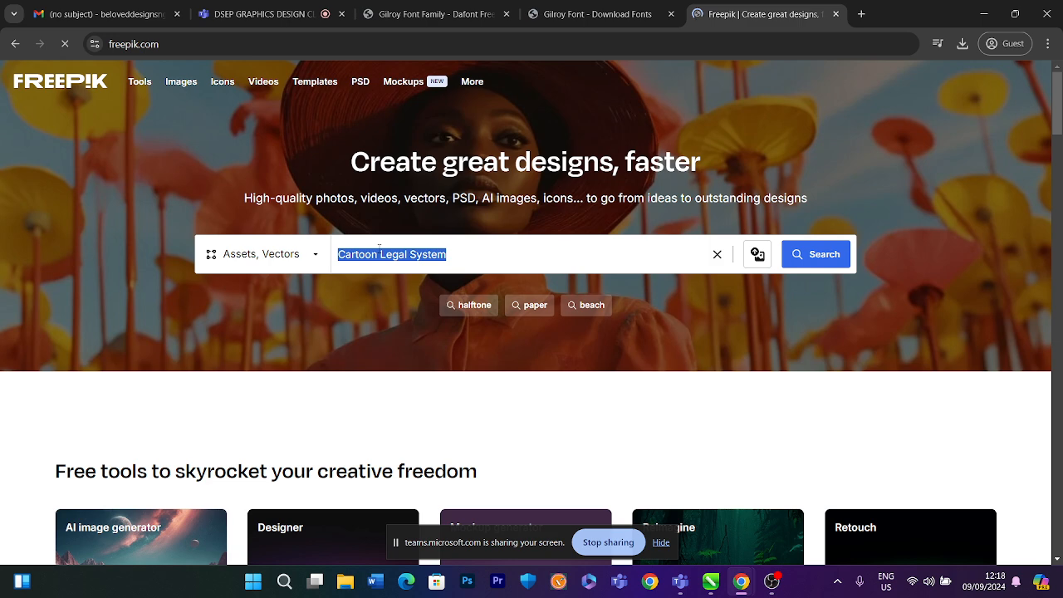
{"action": "type", "text": "c"}
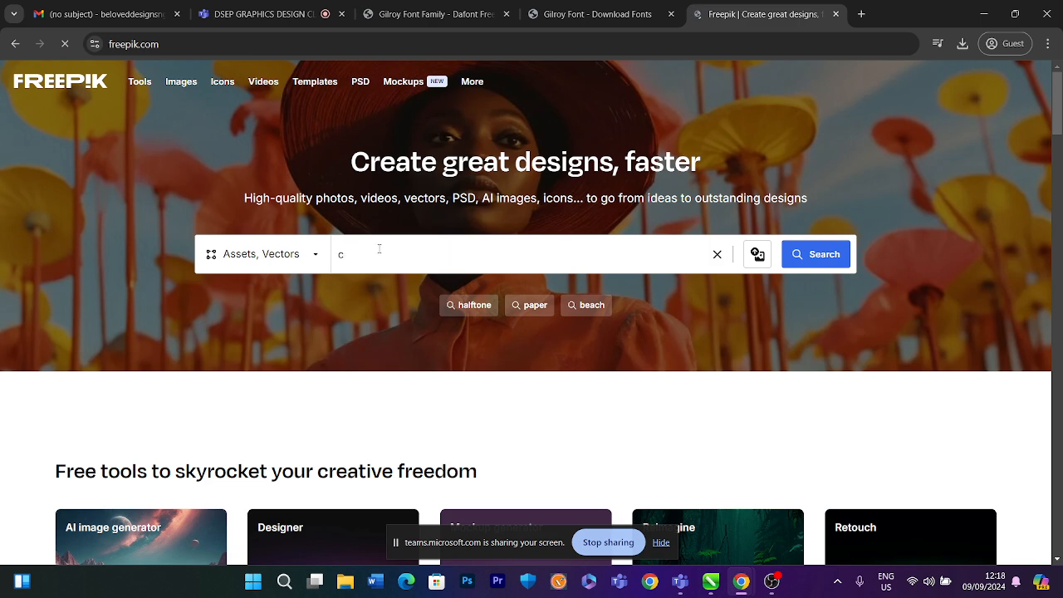
{"action": "type", "text": "row"}
{"action": "key", "text": "BackSpace"}
{"action": "key", "text": "BackSpace"}
{"action": "key", "text": "BackSpace"}
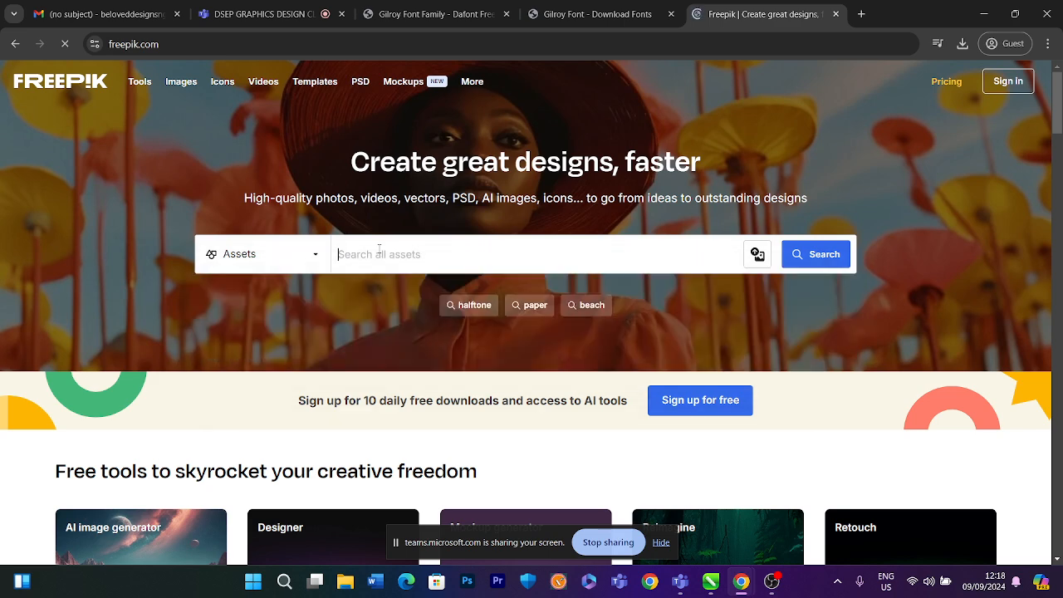
{"action": "type", "text": "crowd"}
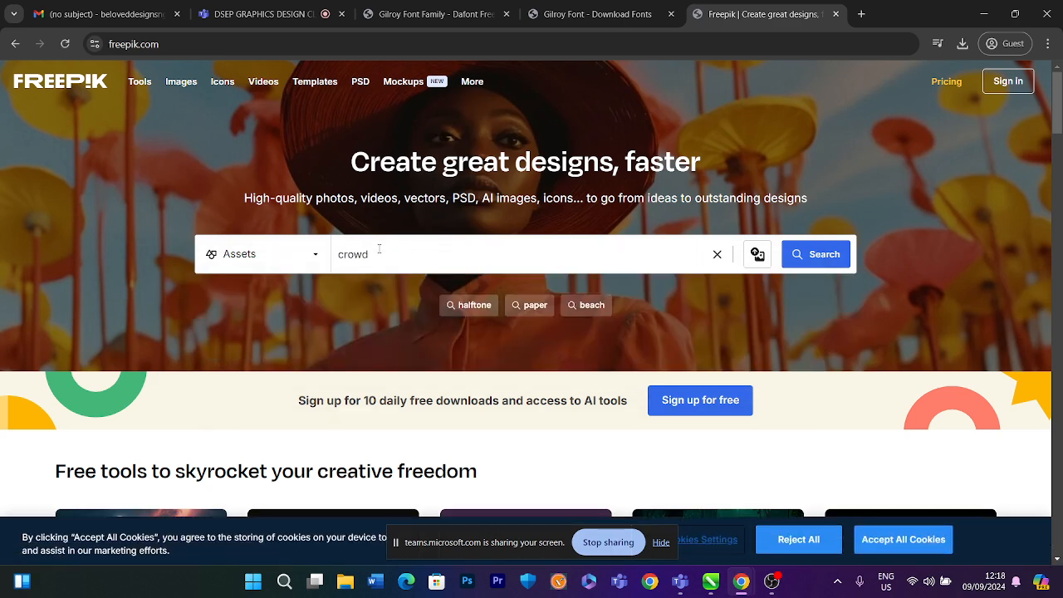
{"action": "type", "text": "m"}
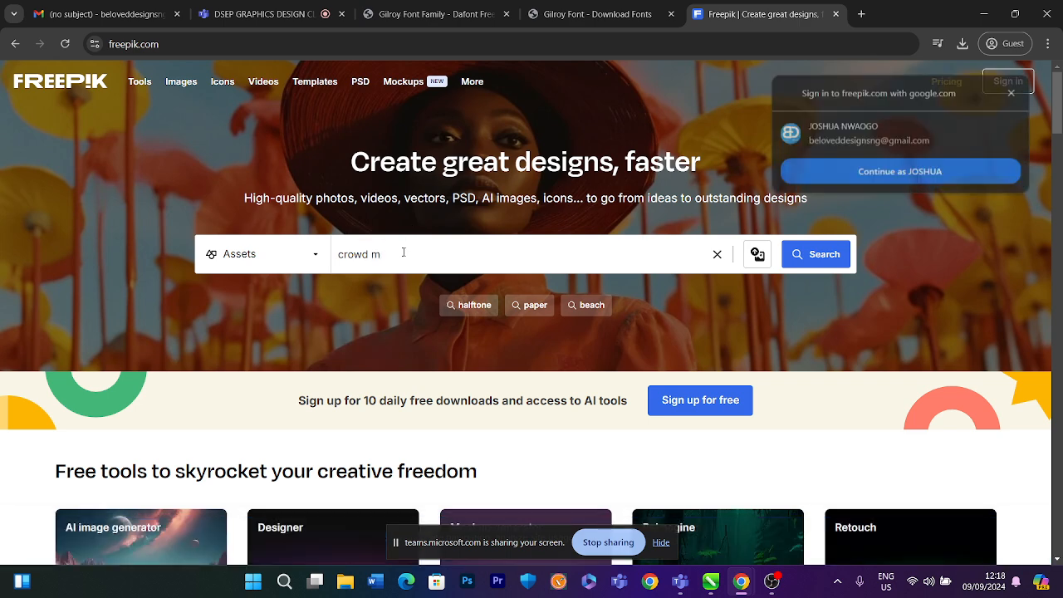
Try to sign in to Freepik with the Google account, then close the popup window that opens
{"action": "left_click", "coordinate": [892, 170]}
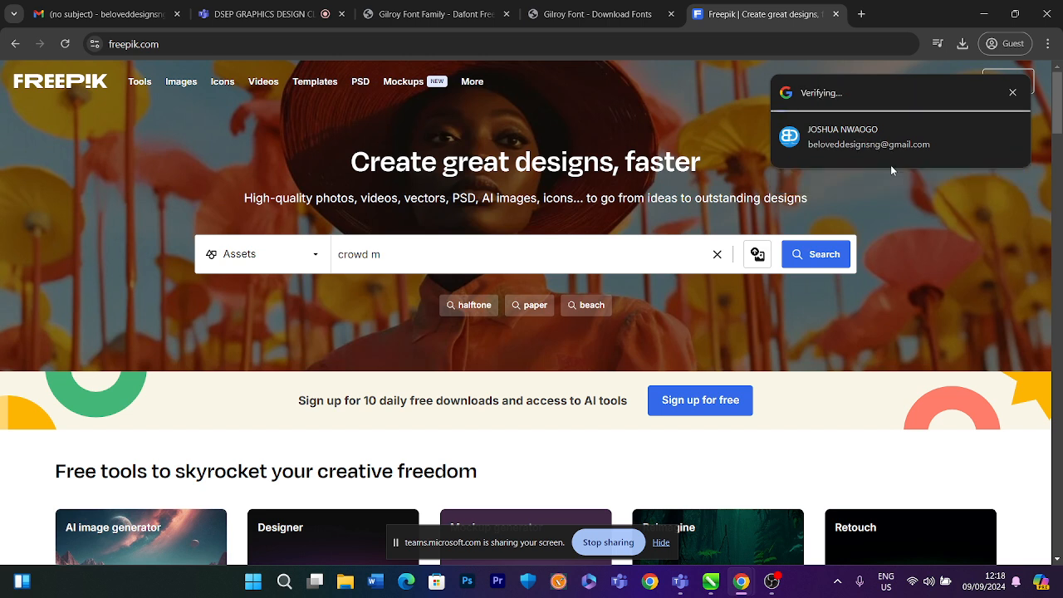
{"action": "left_click", "coordinate": [793, 261]}
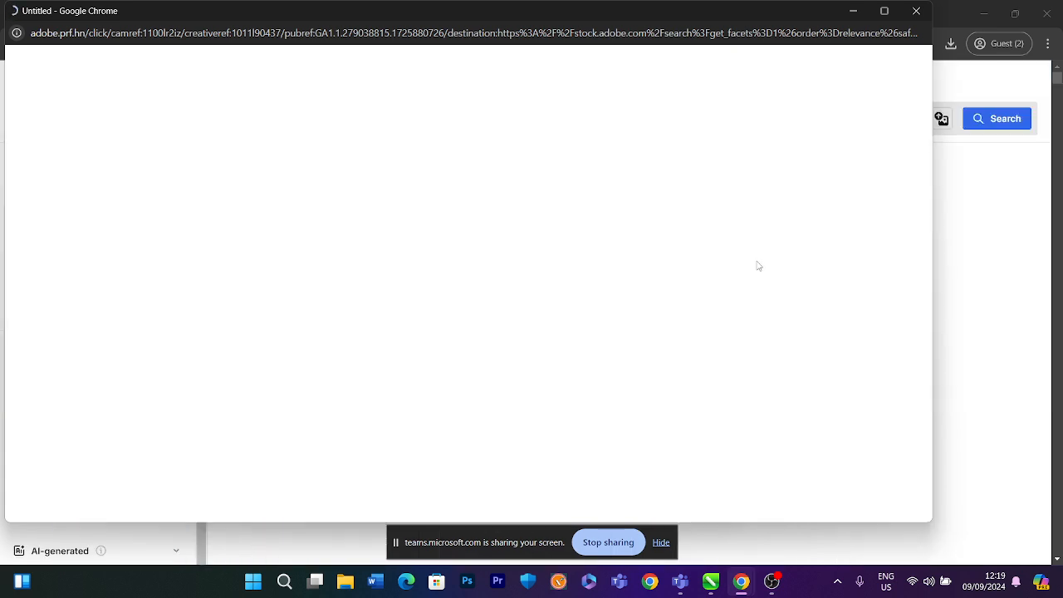
{"action": "left_click", "coordinate": [916, 11]}
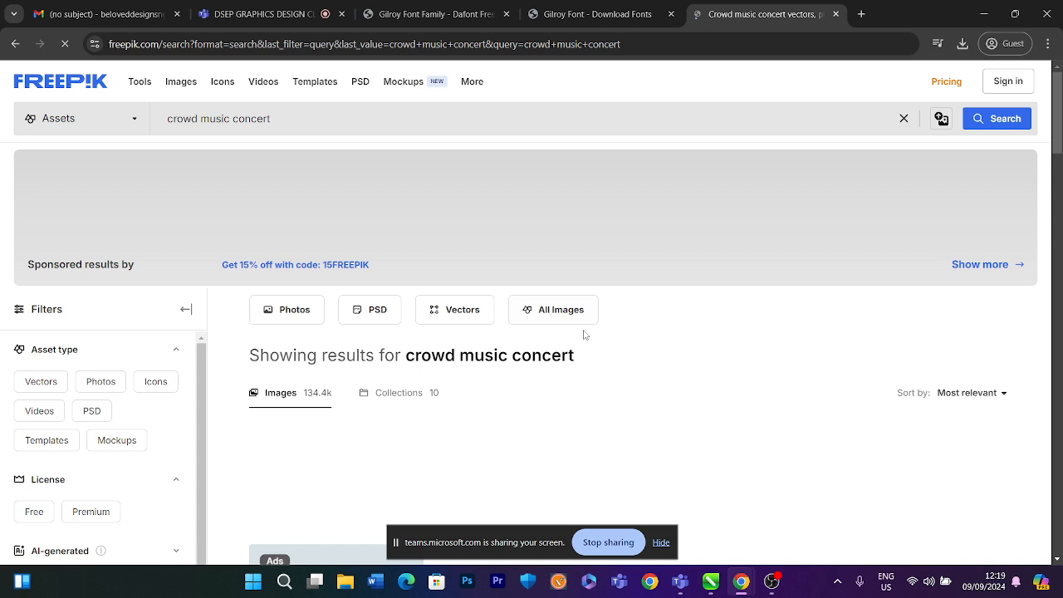
Browse the crowd music concert search results and sign in to Freepik with the Google account
{"action": "scroll", "coordinate": [584, 334], "scroll_direction": "down", "scroll_amount": 2}
{"action": "scroll", "coordinate": [582, 346], "scroll_direction": "up", "scroll_amount": 10}
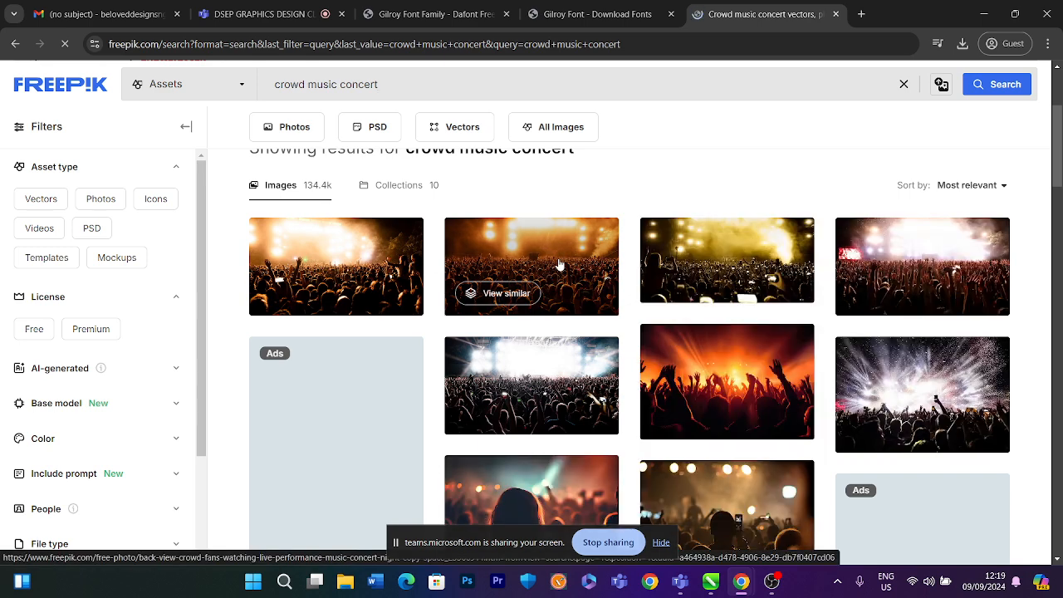
{"action": "scroll", "coordinate": [559, 264], "scroll_direction": "down", "scroll_amount": 3}
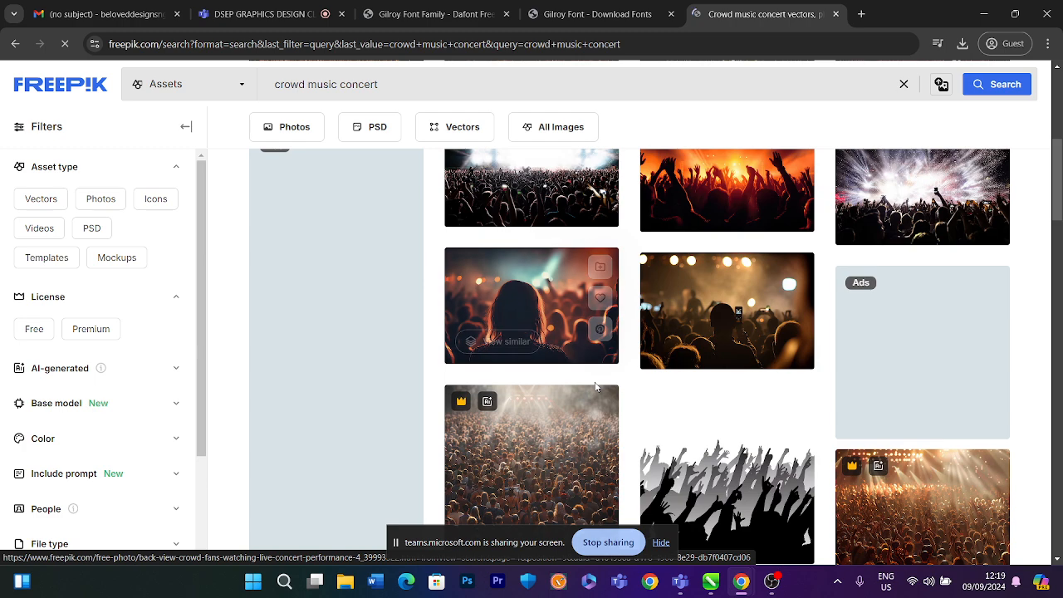
{"action": "scroll", "coordinate": [589, 399], "scroll_direction": "down", "scroll_amount": 3}
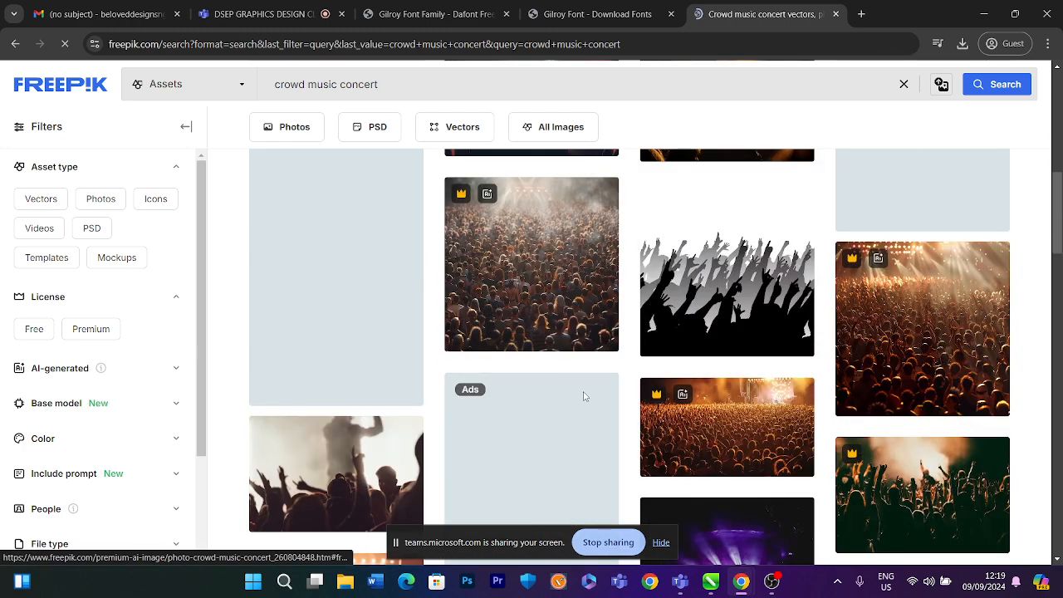
{"action": "scroll", "coordinate": [581, 395], "scroll_direction": "down", "scroll_amount": 3}
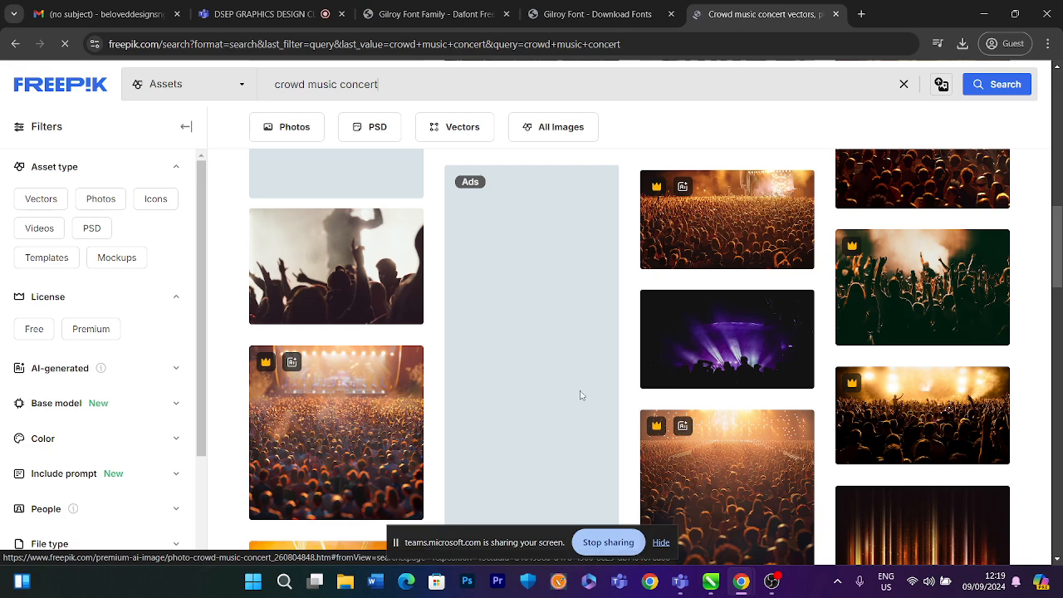
{"action": "scroll", "coordinate": [578, 394], "scroll_direction": "down", "scroll_amount": 3}
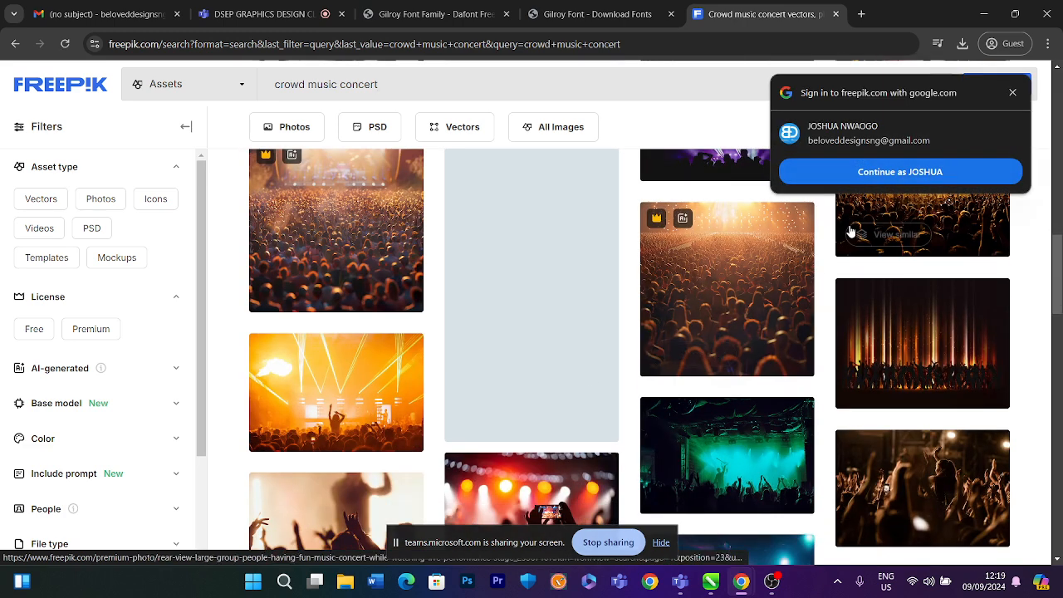
{"action": "left_click", "coordinate": [859, 174]}
Scroll through the results and preview the purple stage-light crowd photo, then close the preview
{"action": "scroll", "coordinate": [588, 294], "scroll_direction": "down", "scroll_amount": 3}
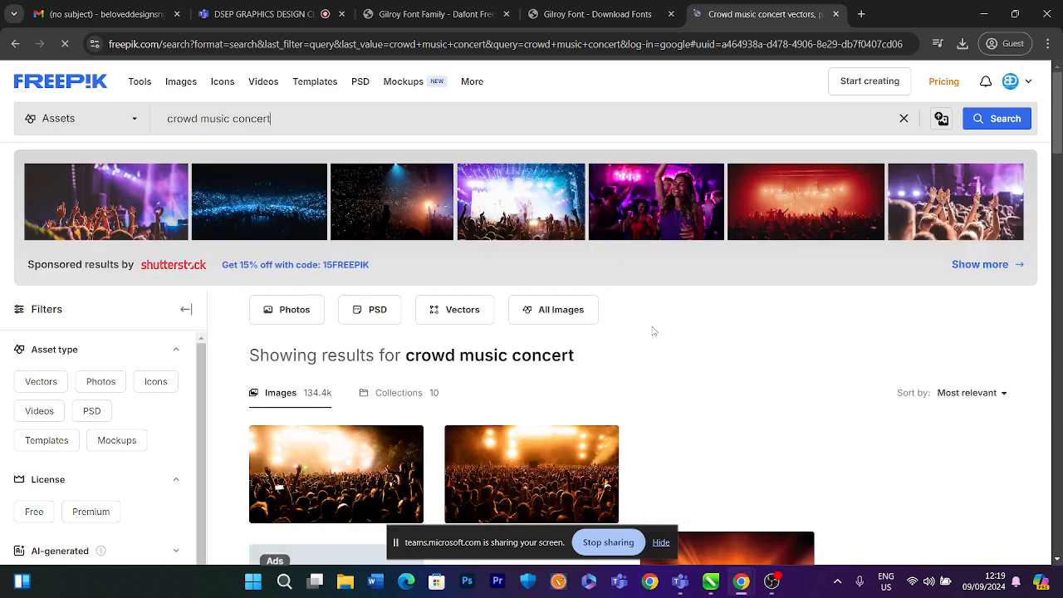
{"action": "scroll", "coordinate": [652, 331], "scroll_direction": "down", "scroll_amount": 3}
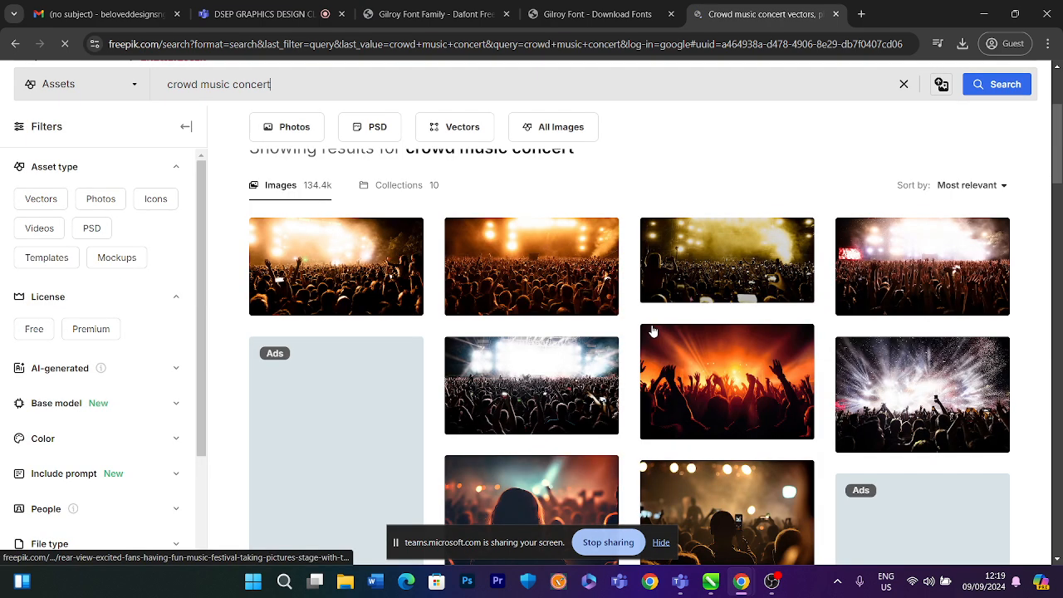
{"action": "scroll", "coordinate": [653, 332], "scroll_direction": "down", "scroll_amount": 6}
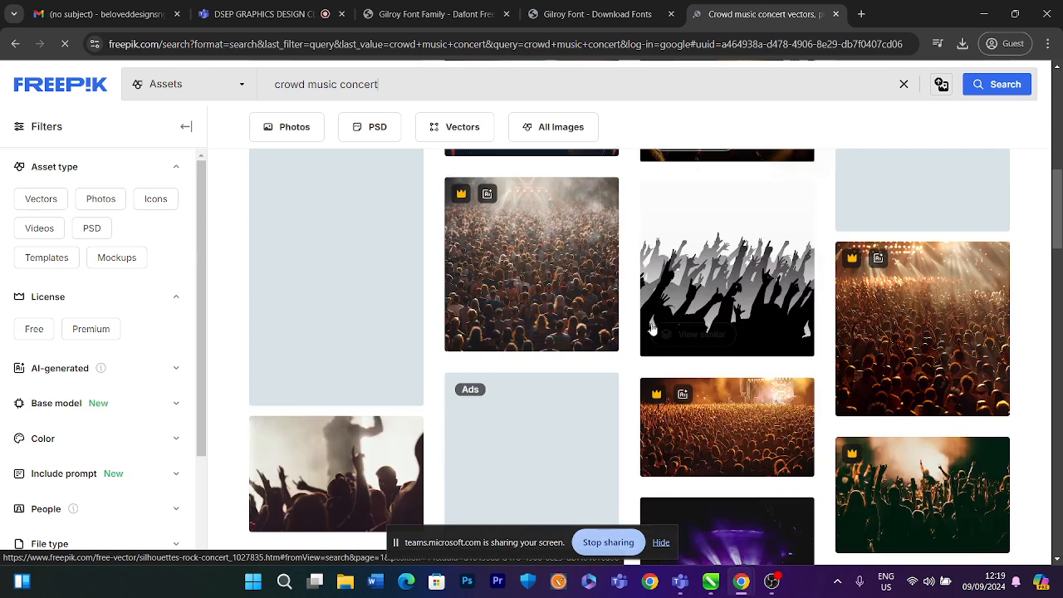
{"action": "scroll", "coordinate": [652, 331], "scroll_direction": "down", "scroll_amount": 3}
{"action": "scroll", "coordinate": [653, 331], "scroll_direction": "down", "scroll_amount": 1}
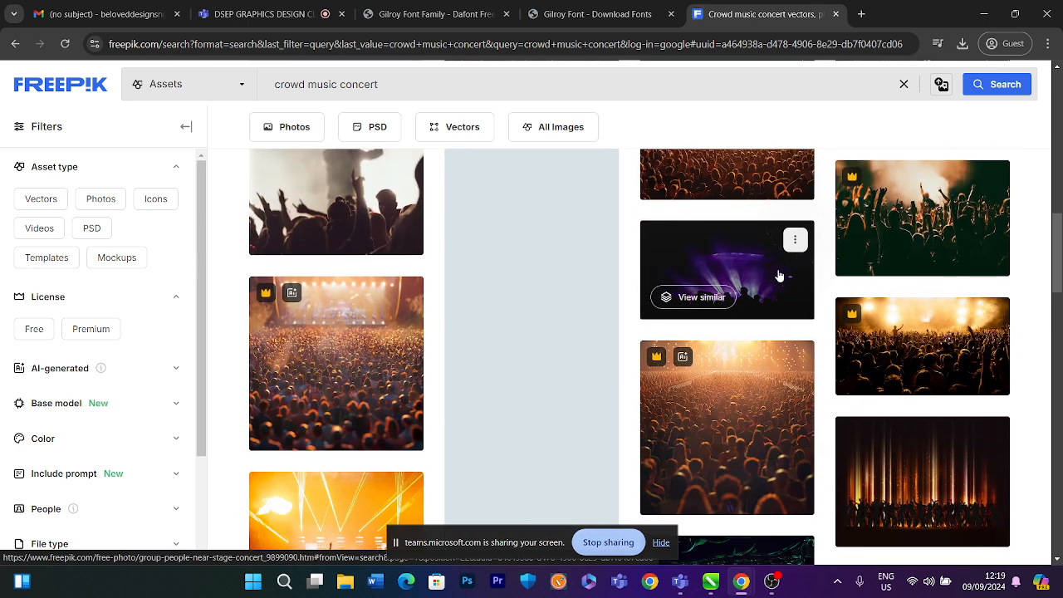
{"action": "left_click", "coordinate": [779, 274]}
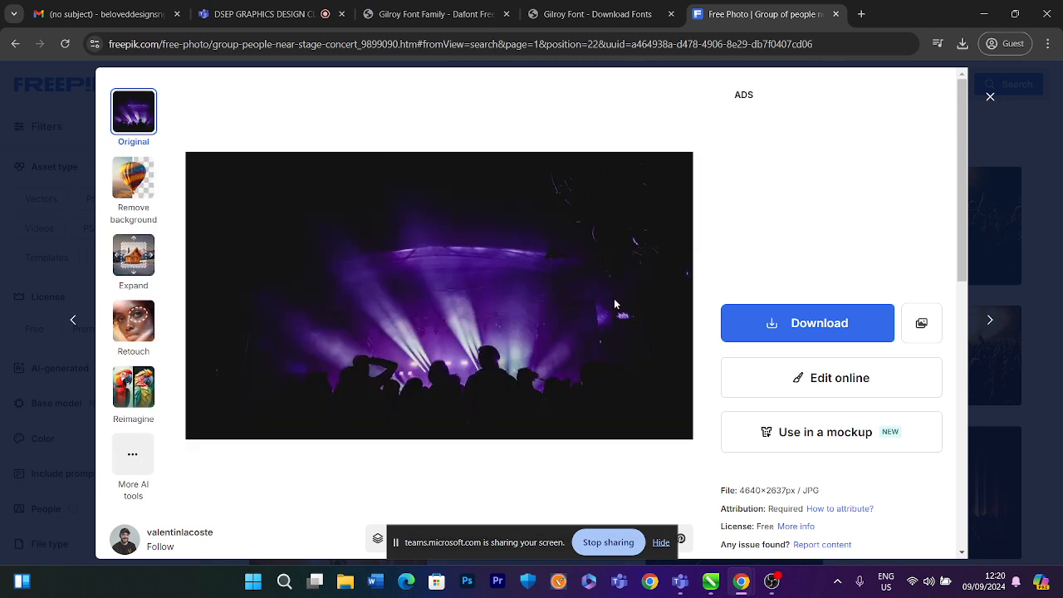
{"action": "left_click", "coordinate": [996, 105]}
Scroll through the crowd music concert results to the end of the page and back to the top
{"action": "scroll", "coordinate": [738, 284], "scroll_direction": "down", "scroll_amount": 2}
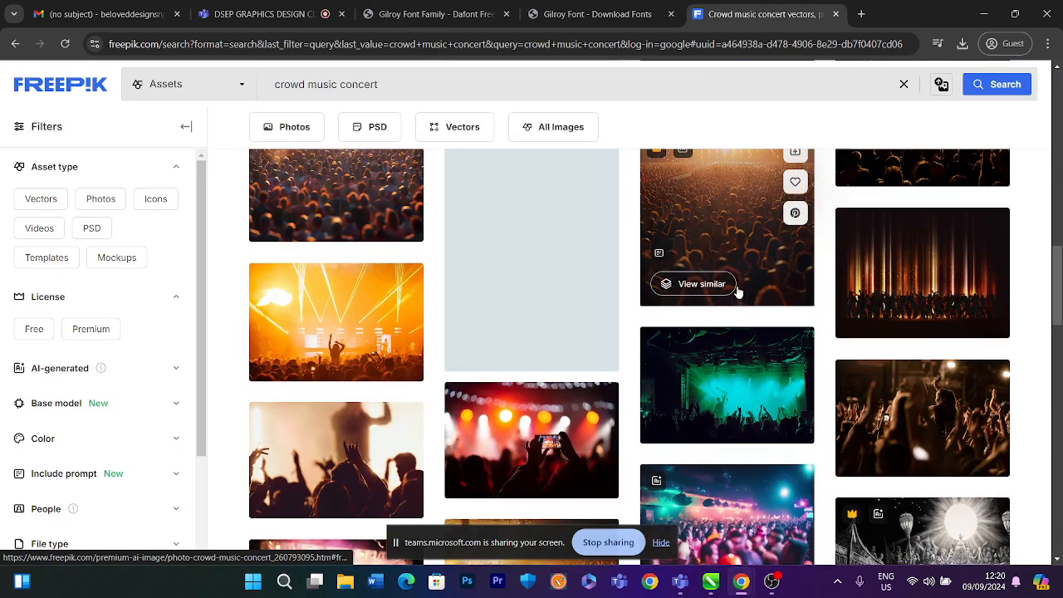
{"action": "scroll", "coordinate": [738, 291], "scroll_direction": "down", "scroll_amount": 1}
{"action": "scroll", "coordinate": [737, 290], "scroll_direction": "down", "scroll_amount": 3}
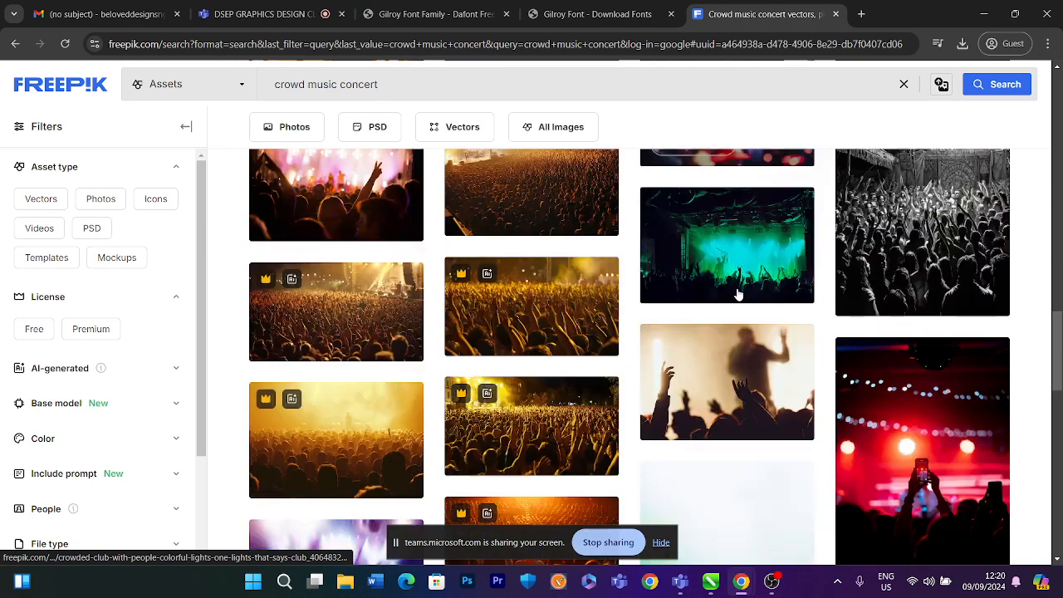
{"action": "scroll", "coordinate": [738, 294], "scroll_direction": "down", "scroll_amount": 5}
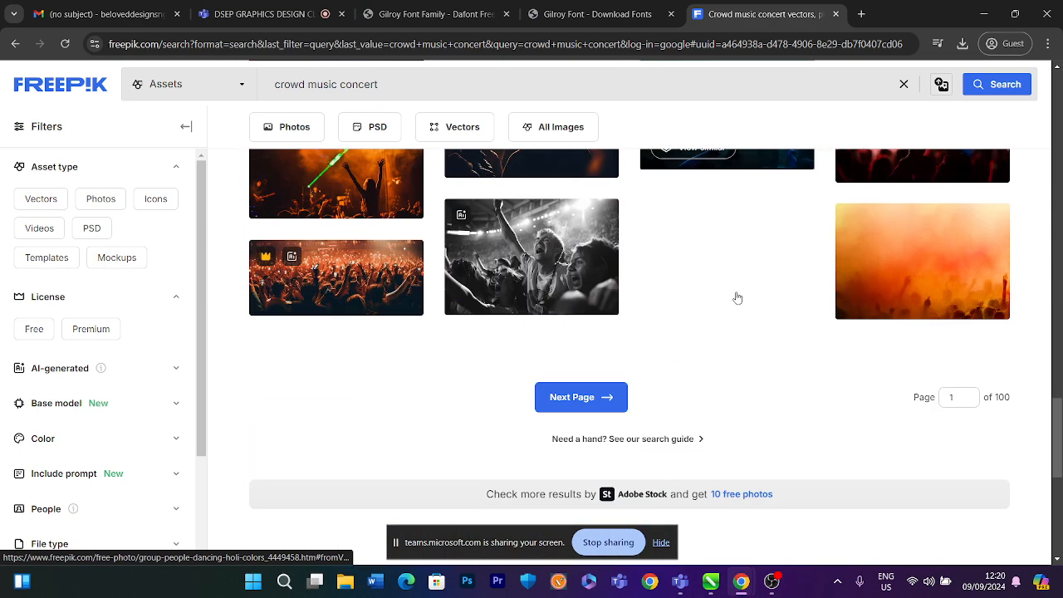
{"action": "scroll", "coordinate": [737, 297], "scroll_direction": "up", "scroll_amount": 10}
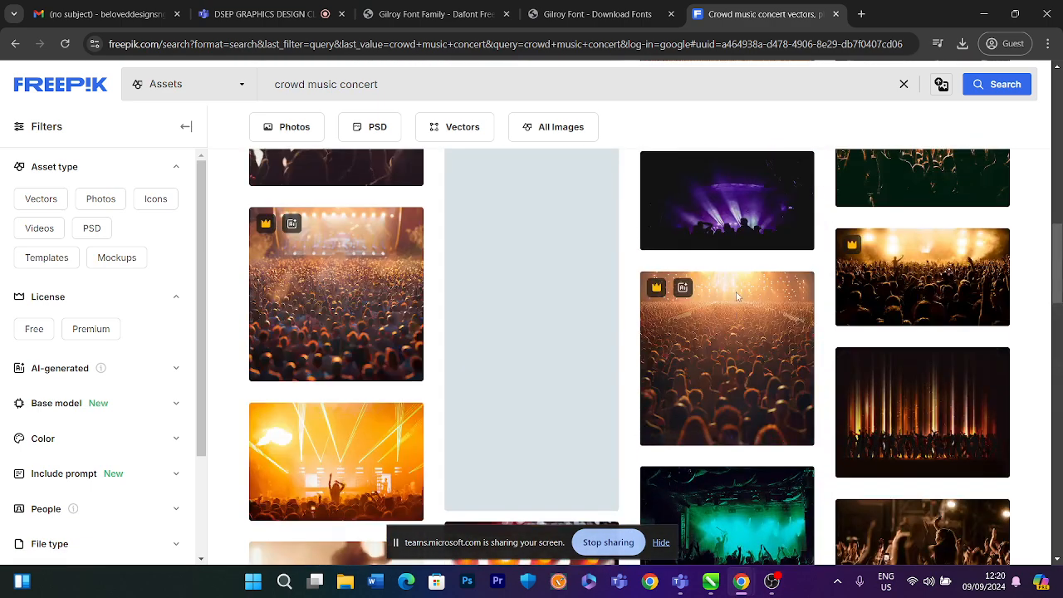
{"action": "scroll", "coordinate": [737, 296], "scroll_direction": "up", "scroll_amount": 5}
{"action": "scroll", "coordinate": [736, 299], "scroll_direction": "down", "scroll_amount": 2}
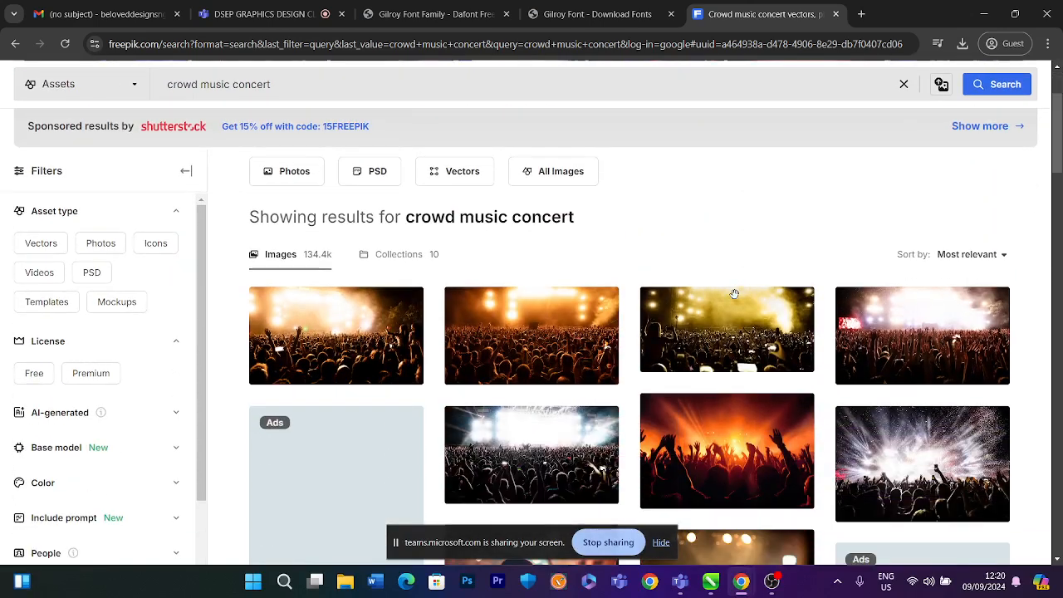
Open the back-view crowd photo with orange stage lights and save its free download to Downloads
{"action": "left_click", "coordinate": [571, 316]}
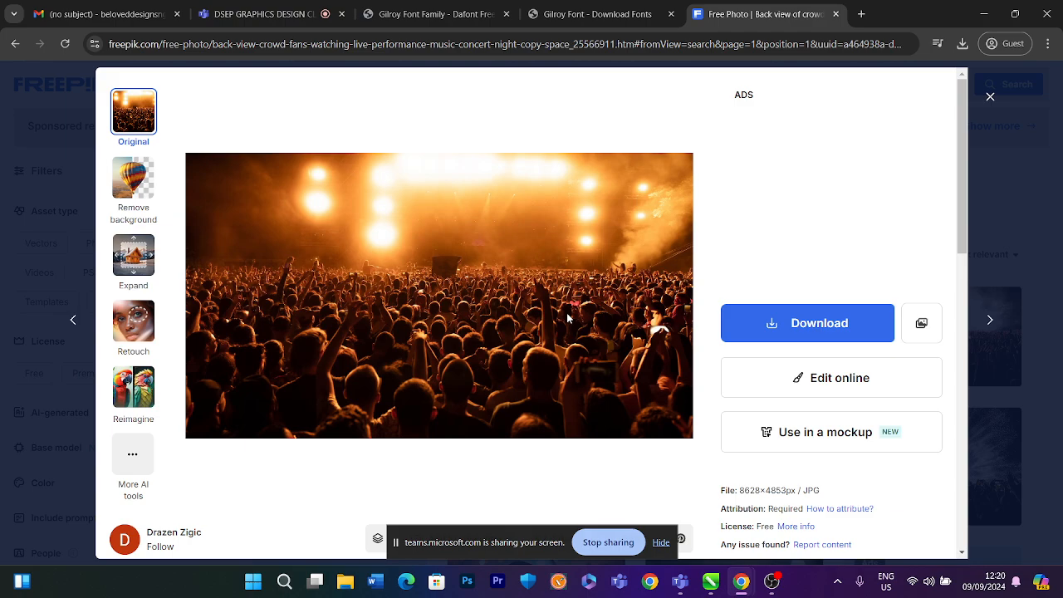
{"action": "scroll", "coordinate": [568, 318], "scroll_direction": "down", "scroll_amount": 9}
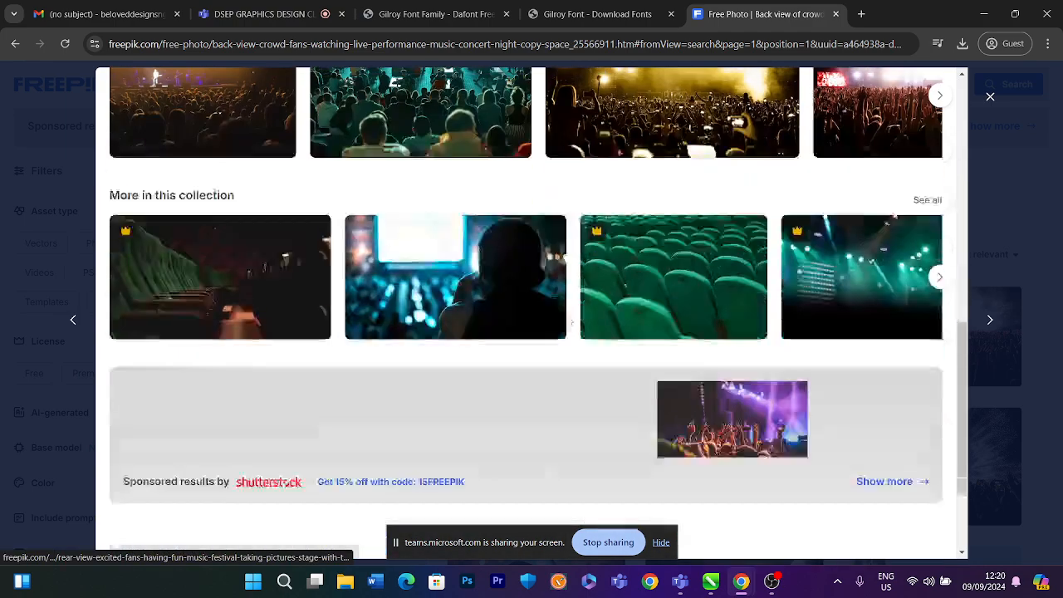
{"action": "scroll", "coordinate": [565, 315], "scroll_direction": "up", "scroll_amount": 9}
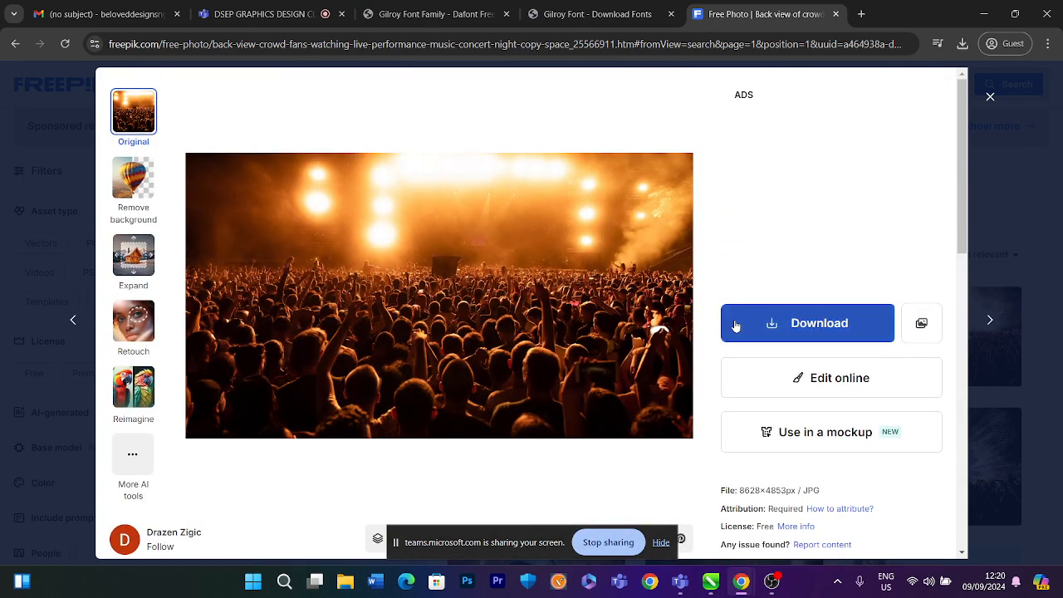
{"action": "left_click", "coordinate": [735, 325]}
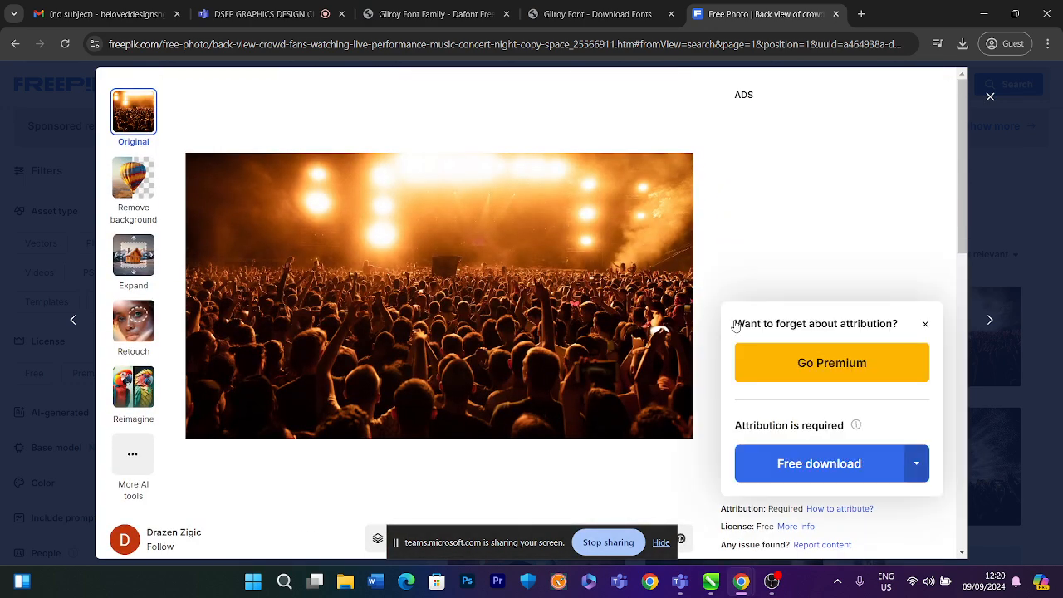
{"action": "left_click", "coordinate": [827, 471]}
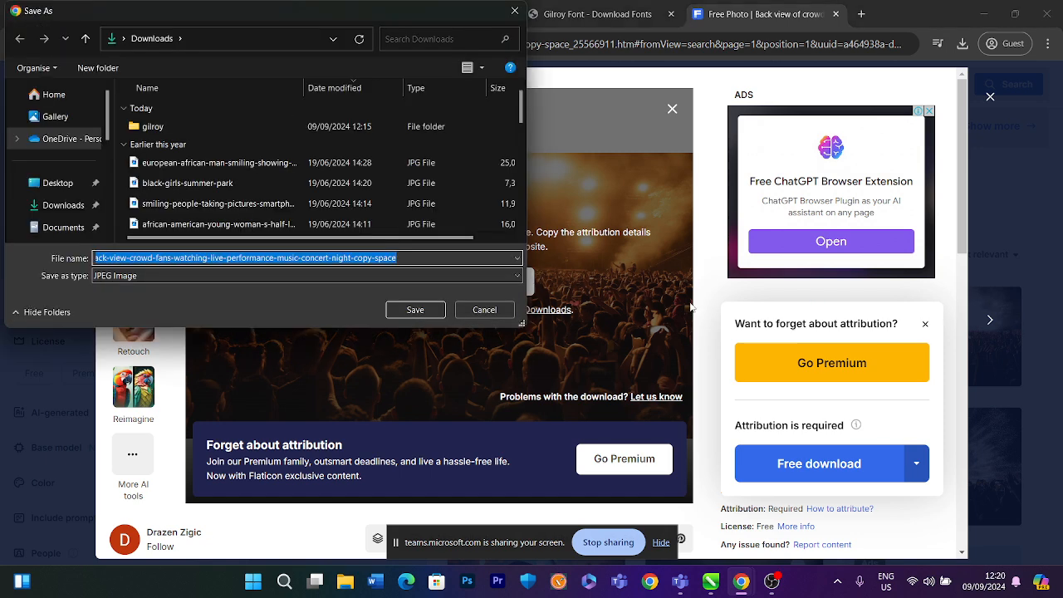
{"action": "left_click", "coordinate": [432, 309]}
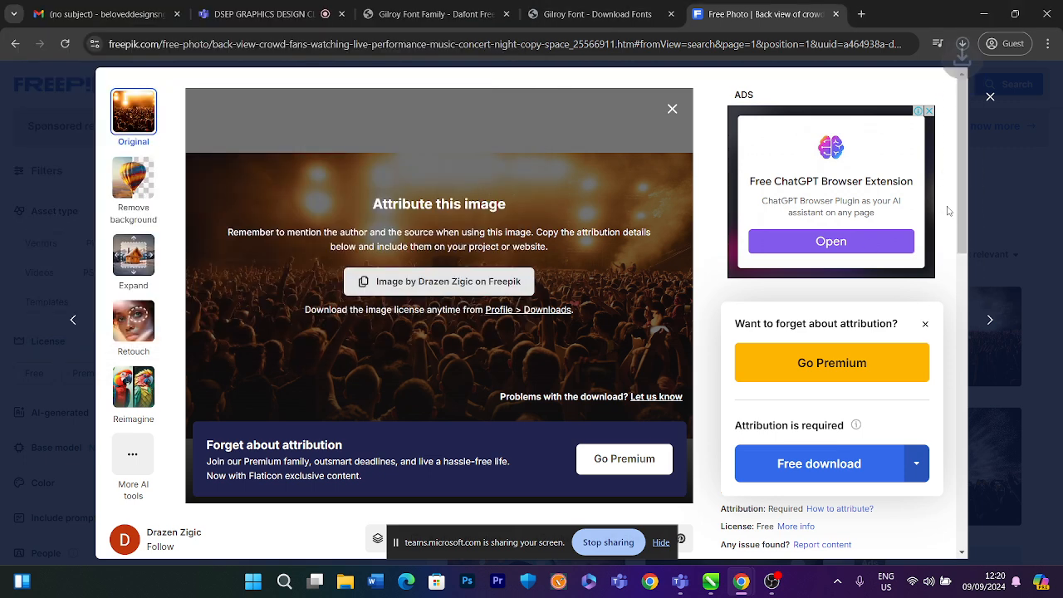
{"action": "left_click", "coordinate": [988, 98]}
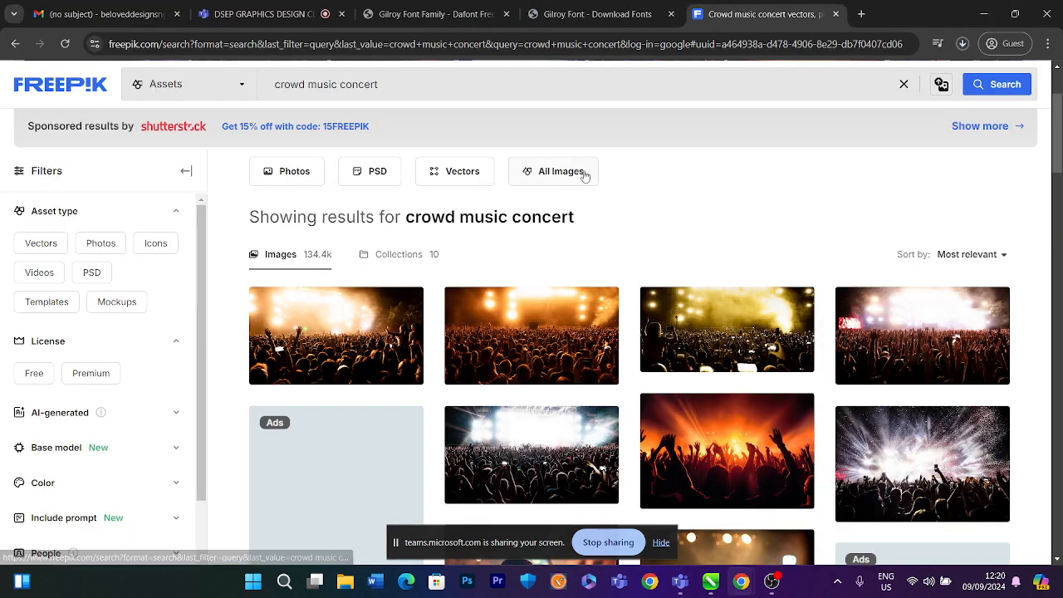
Search Freepik for "music singer" and browse the results
{"action": "scroll", "coordinate": [438, 156], "scroll_direction": "up", "scroll_amount": 3}
{"action": "triple_click", "coordinate": [315, 121]}
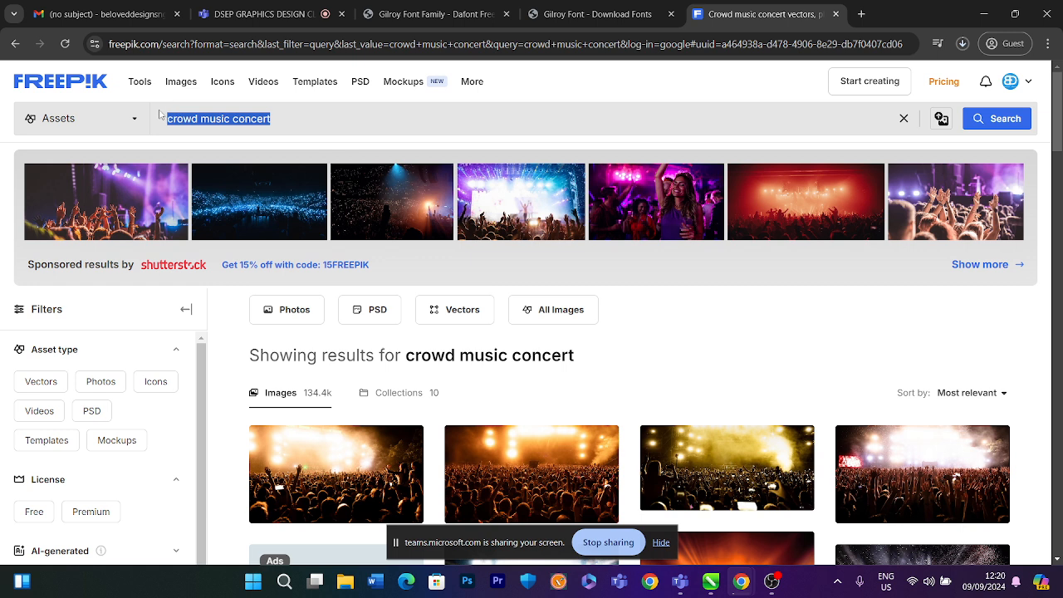
{"action": "type", "text": "sa"}
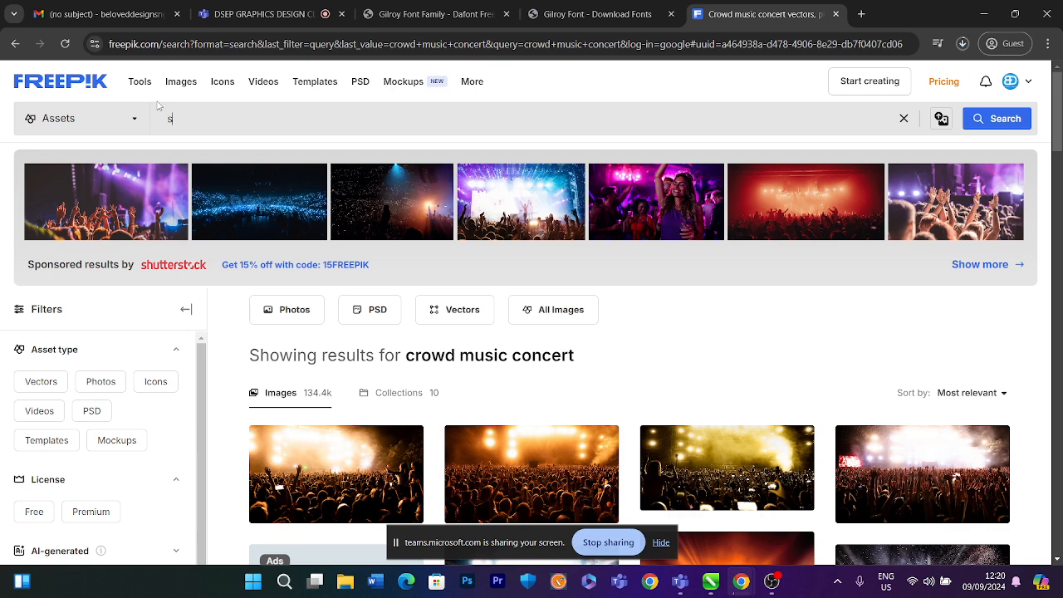
{"action": "key", "text": "BackSpace"}
{"action": "type", "text": "music singer"}
{"action": "key", "text": "Return"}
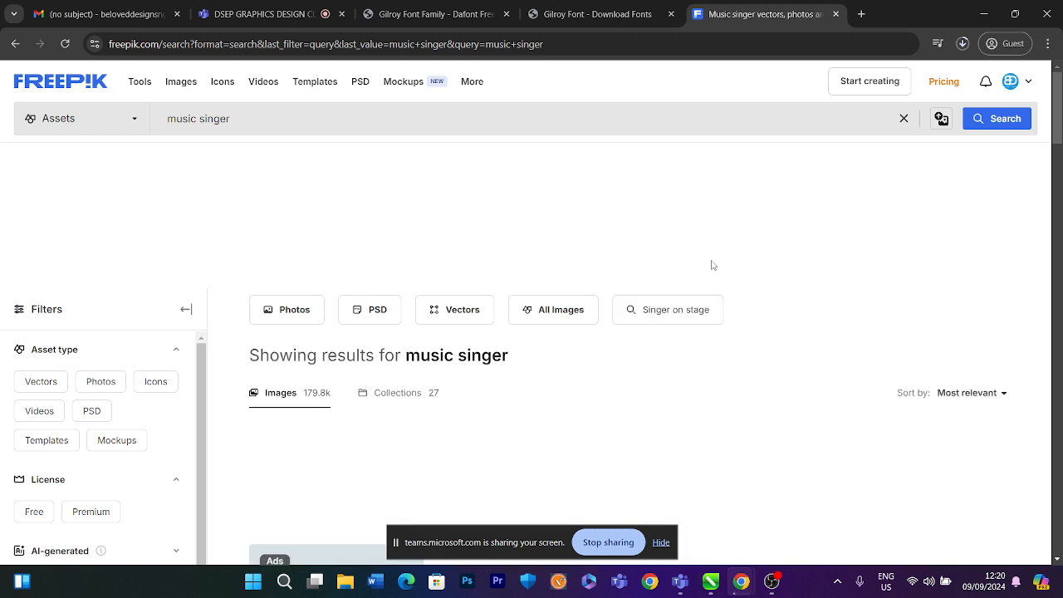
{"action": "scroll", "coordinate": [710, 280], "scroll_direction": "down", "scroll_amount": 2}
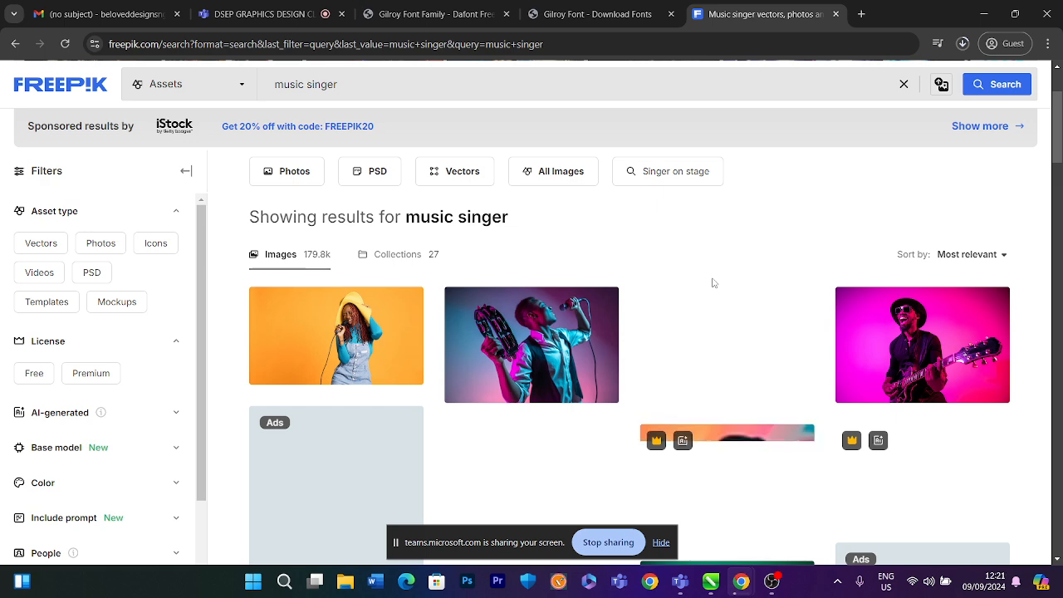
{"action": "scroll", "coordinate": [712, 282], "scroll_direction": "down", "scroll_amount": 2}
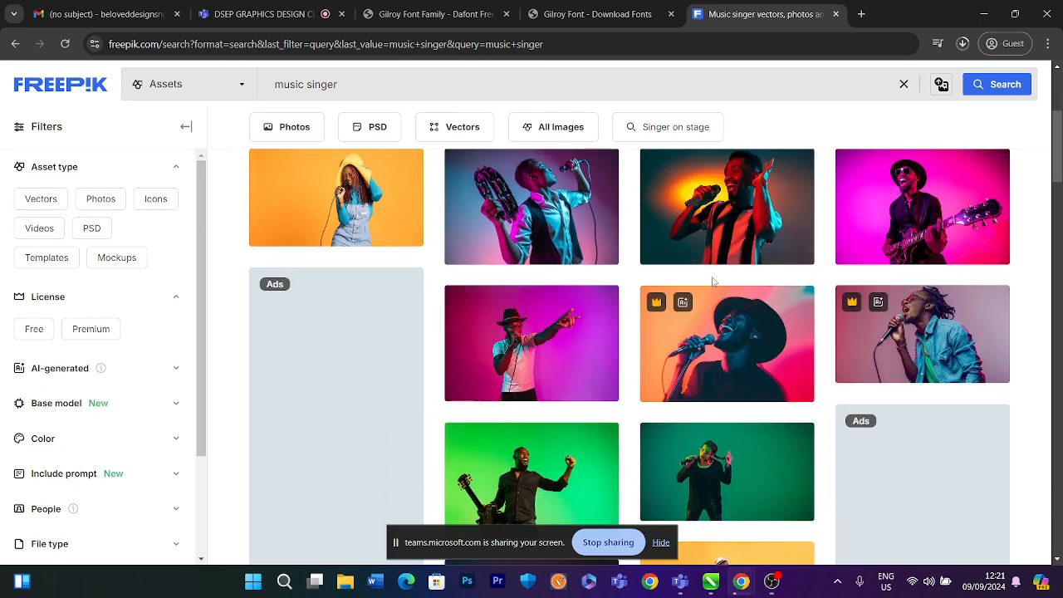
Scroll through the music singer results and return to the top of the page
{"action": "scroll", "coordinate": [711, 282], "scroll_direction": "down", "scroll_amount": 2}
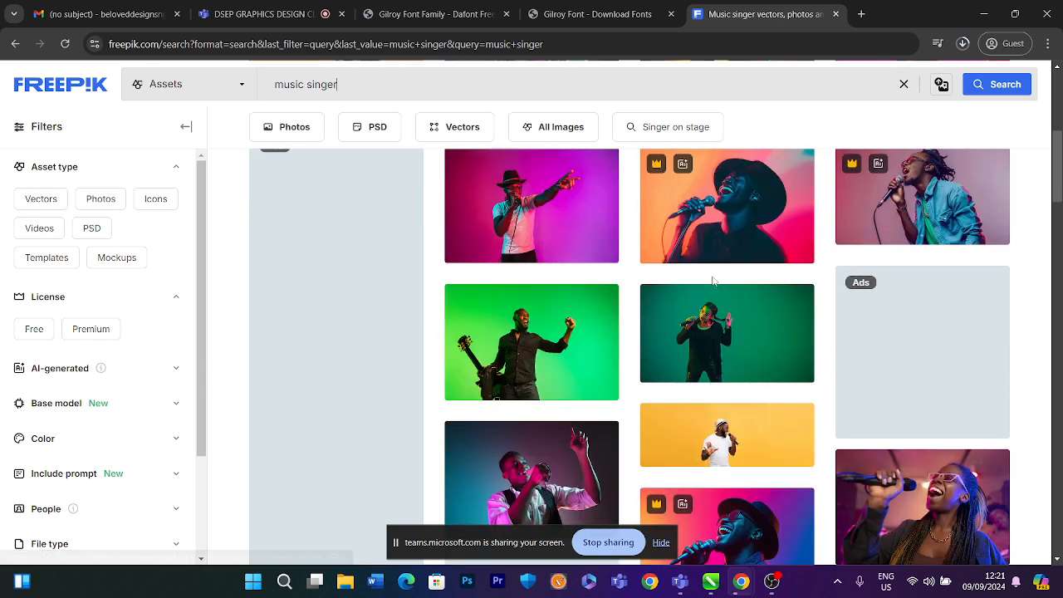
{"action": "scroll", "coordinate": [712, 281], "scroll_direction": "down", "scroll_amount": 3}
{"action": "scroll", "coordinate": [712, 283], "scroll_direction": "down", "scroll_amount": 6}
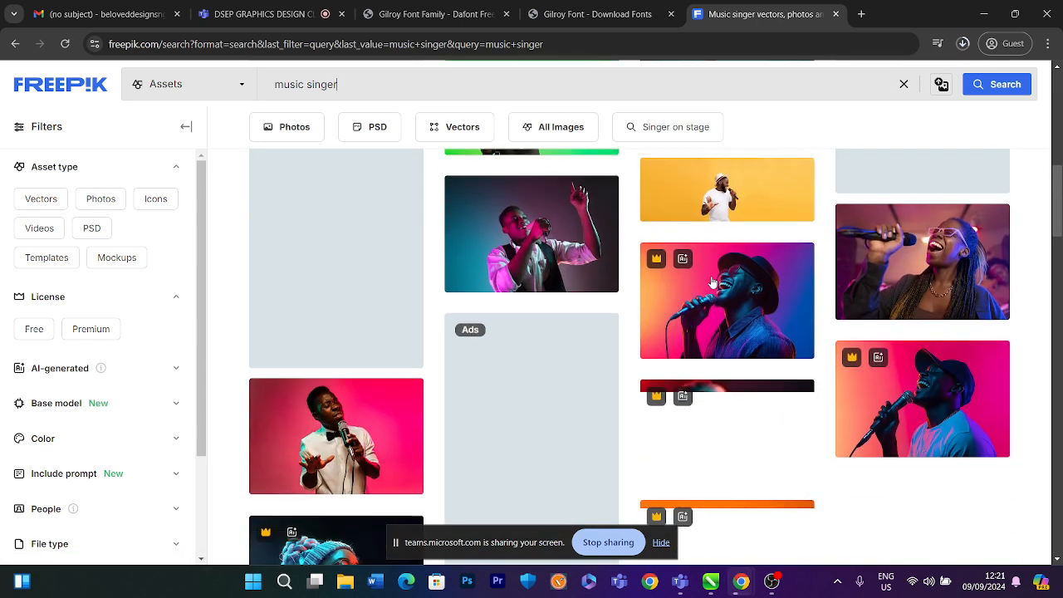
{"action": "scroll", "coordinate": [712, 282], "scroll_direction": "down", "scroll_amount": 5}
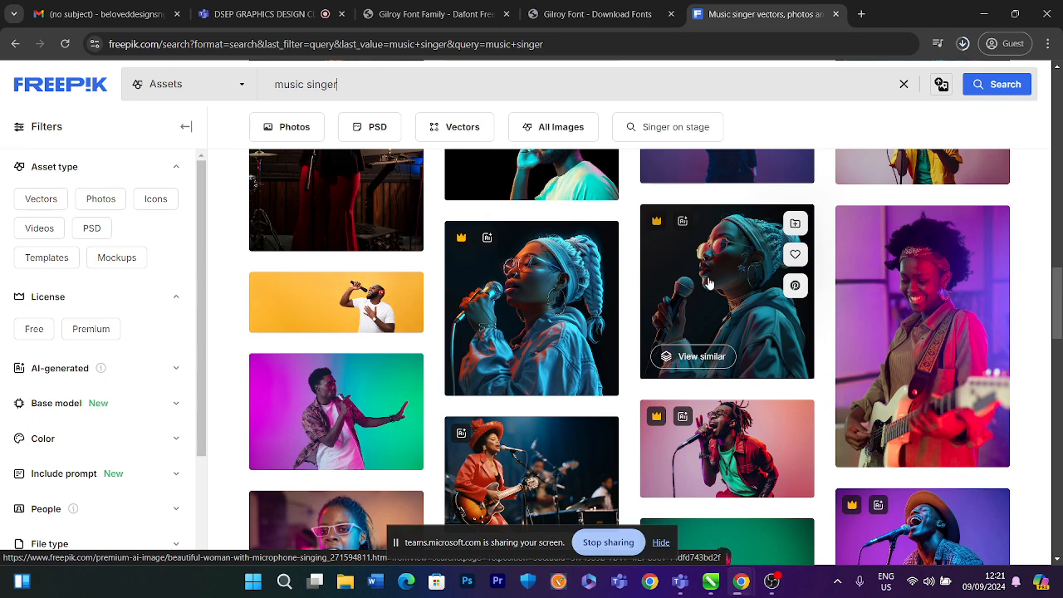
{"action": "scroll", "coordinate": [708, 284], "scroll_direction": "down", "scroll_amount": 3}
{"action": "scroll", "coordinate": [708, 284], "scroll_direction": "down", "scroll_amount": 3}
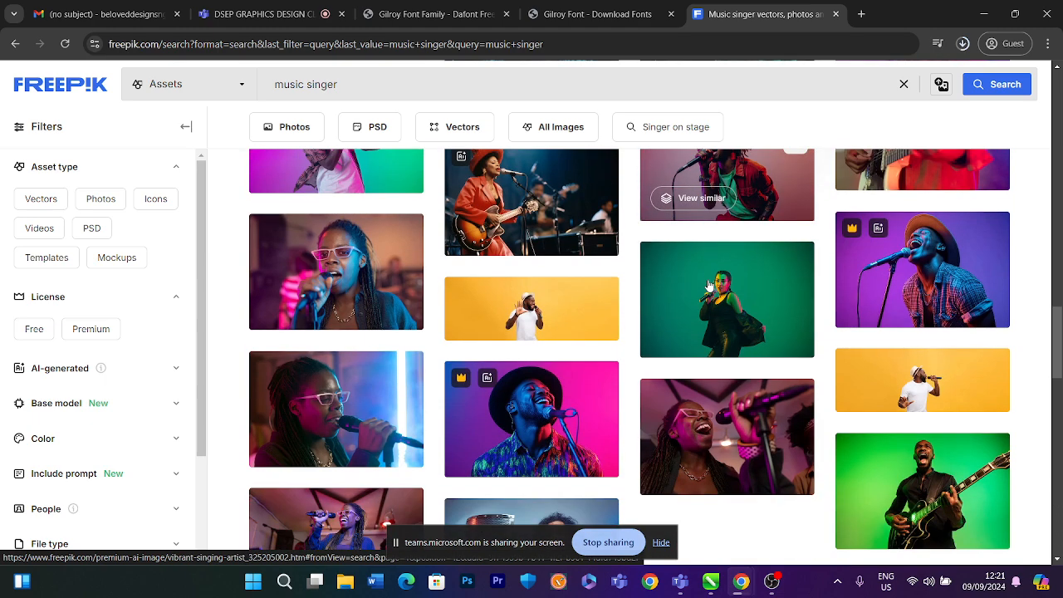
{"action": "scroll", "coordinate": [708, 284], "scroll_direction": "down", "scroll_amount": 3}
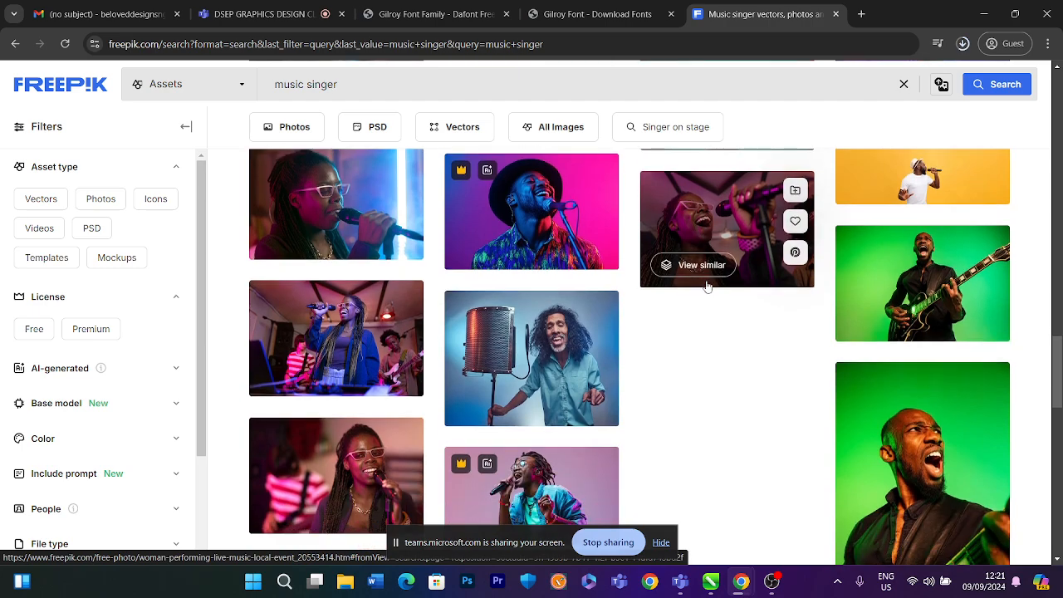
{"action": "scroll", "coordinate": [707, 286], "scroll_direction": "down", "scroll_amount": 3}
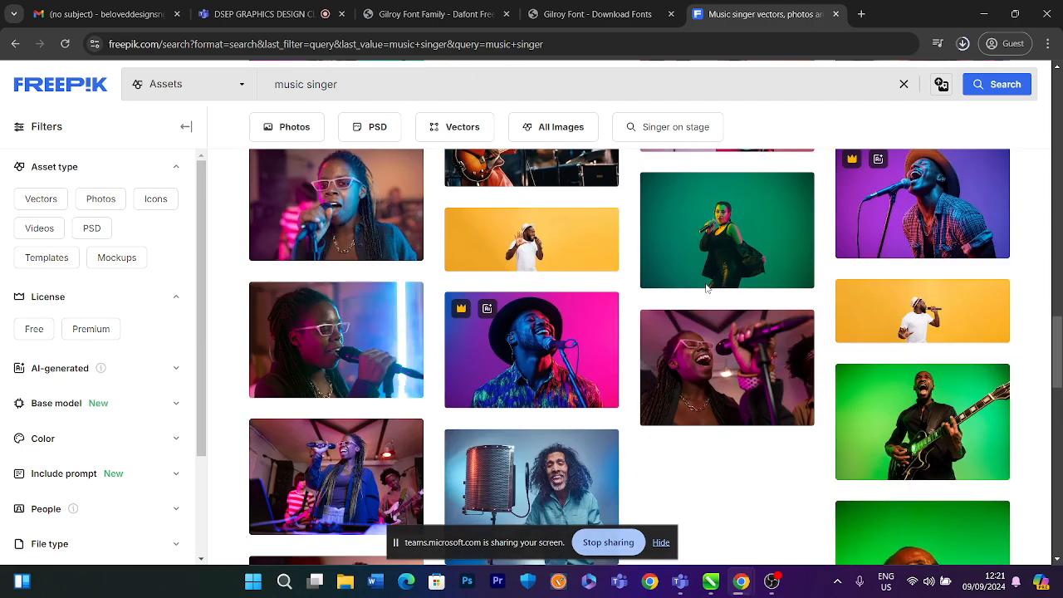
{"action": "scroll", "coordinate": [526, 309], "scroll_direction": "up", "scroll_amount": 4}
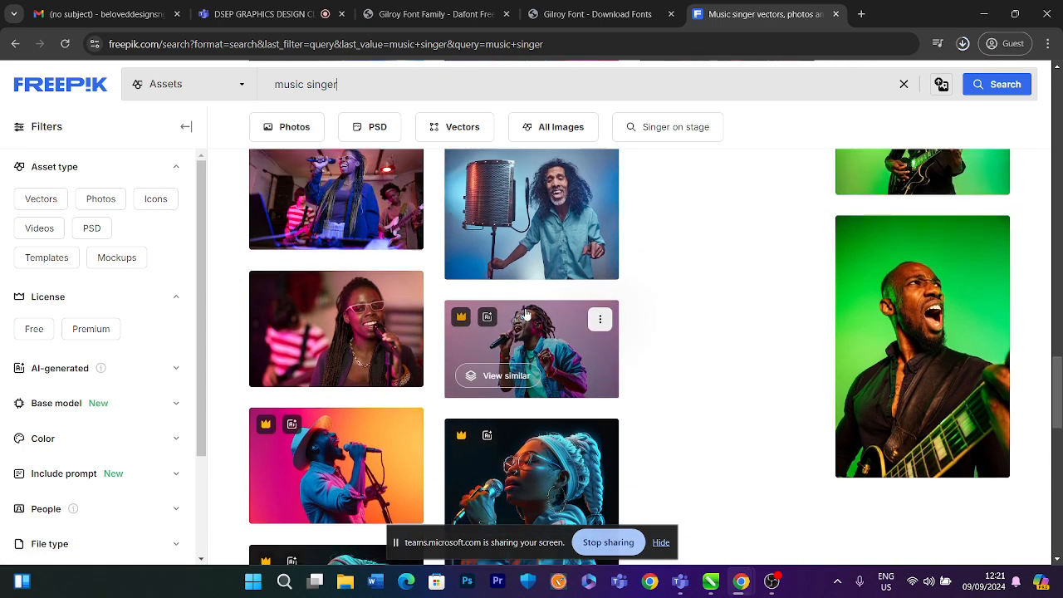
{"action": "scroll", "coordinate": [704, 355], "scroll_direction": "up", "scroll_amount": 3}
{"action": "scroll", "coordinate": [707, 357], "scroll_direction": "up", "scroll_amount": 1}
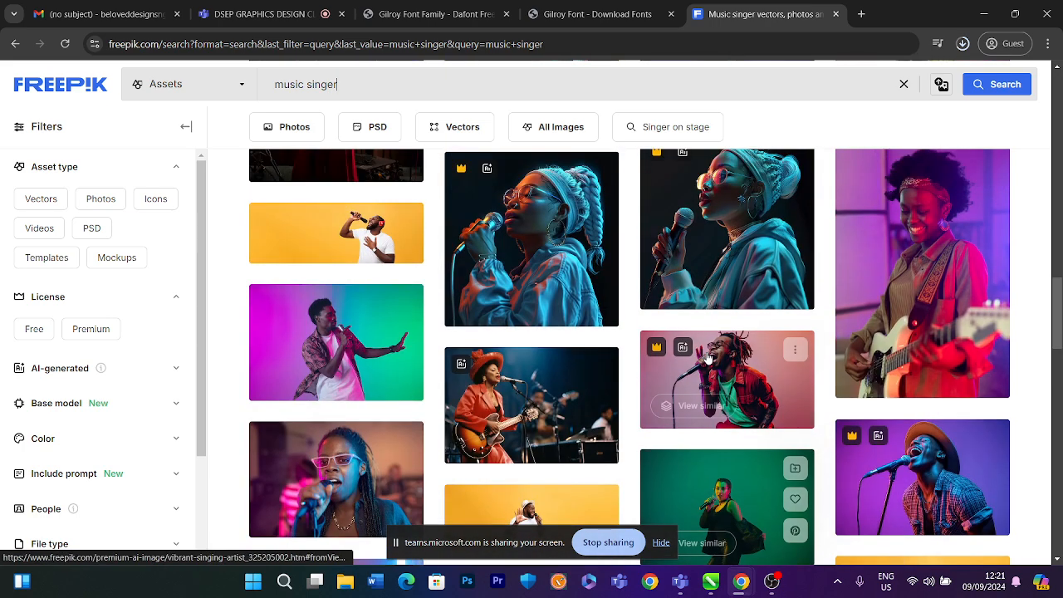
{"action": "scroll", "coordinate": [701, 381], "scroll_direction": "up", "scroll_amount": 3}
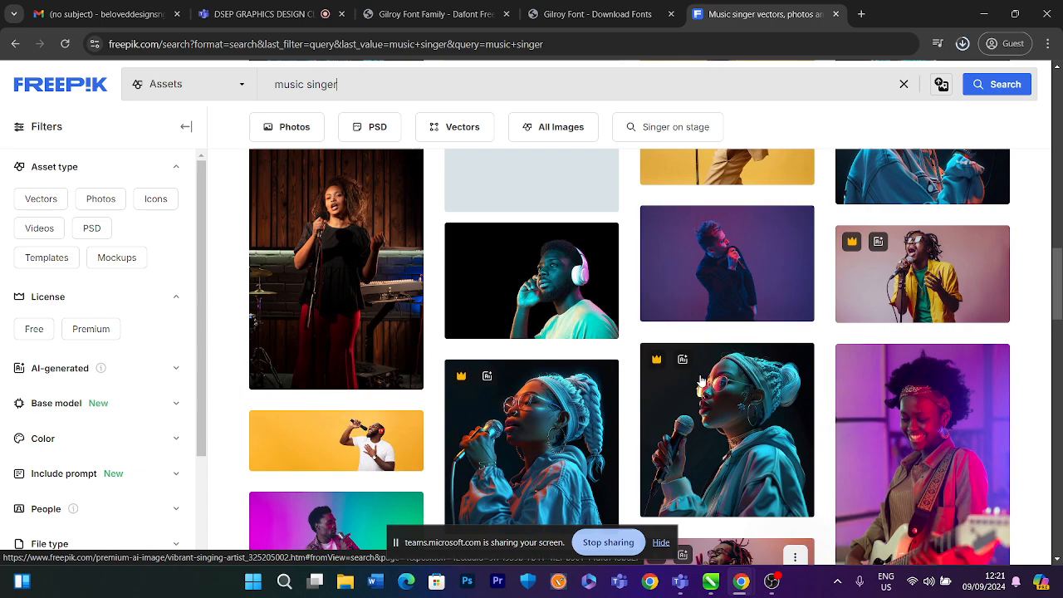
{"action": "scroll", "coordinate": [701, 382], "scroll_direction": "up", "scroll_amount": 4}
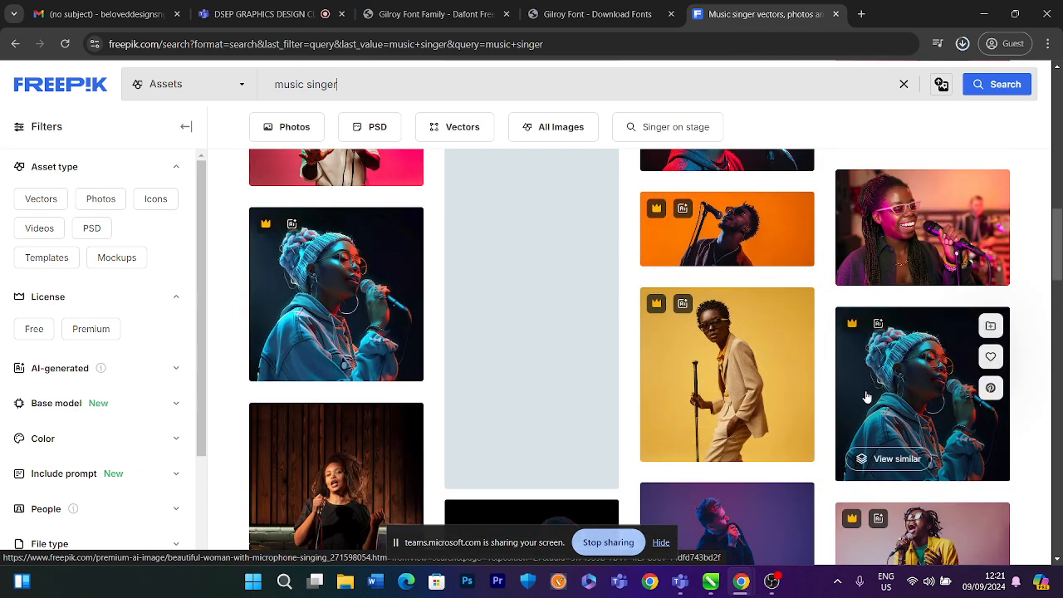
{"action": "scroll", "coordinate": [866, 397], "scroll_direction": "up", "scroll_amount": 4}
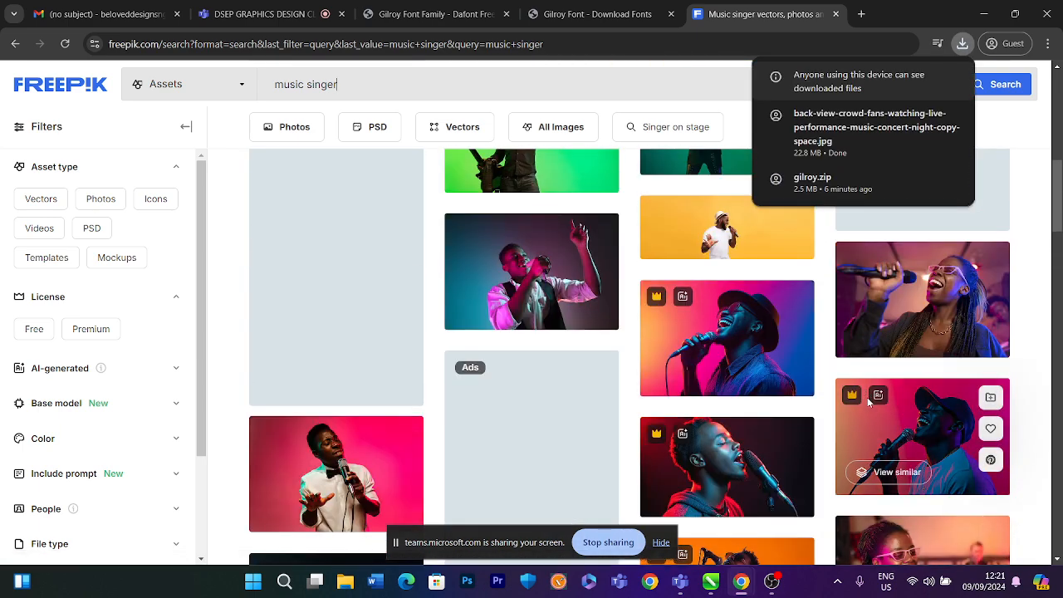
{"action": "scroll", "coordinate": [868, 398], "scroll_direction": "up", "scroll_amount": 3}
{"action": "scroll", "coordinate": [872, 419], "scroll_direction": "up", "scroll_amount": 4}
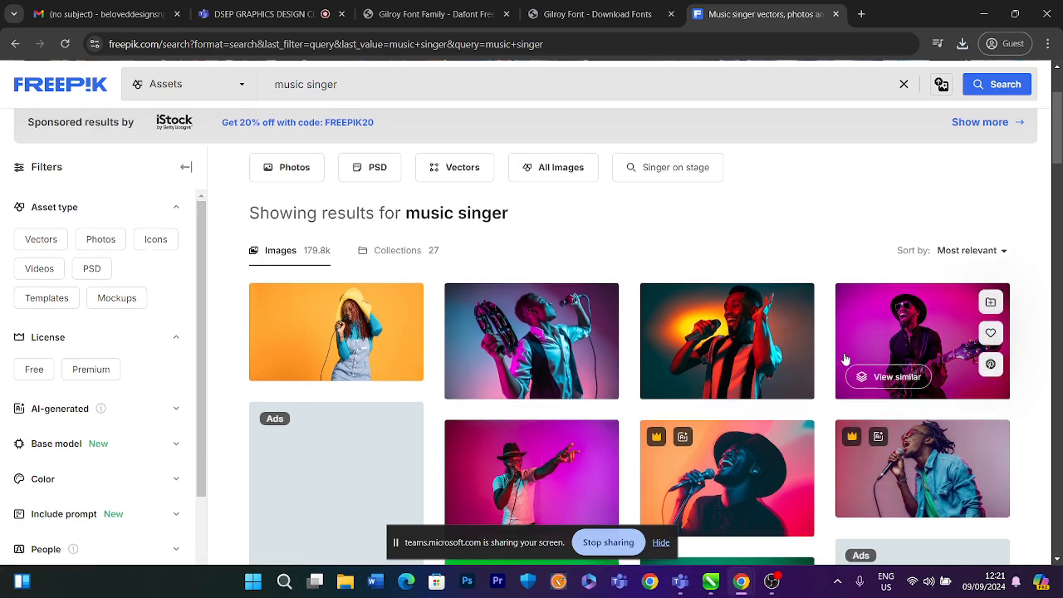
Open the photo of the woman playing guitar, look over its details, and close the preview
{"action": "scroll", "coordinate": [863, 357], "scroll_direction": "down", "scroll_amount": 3}
{"action": "scroll", "coordinate": [891, 361], "scroll_direction": "down", "scroll_amount": 10}
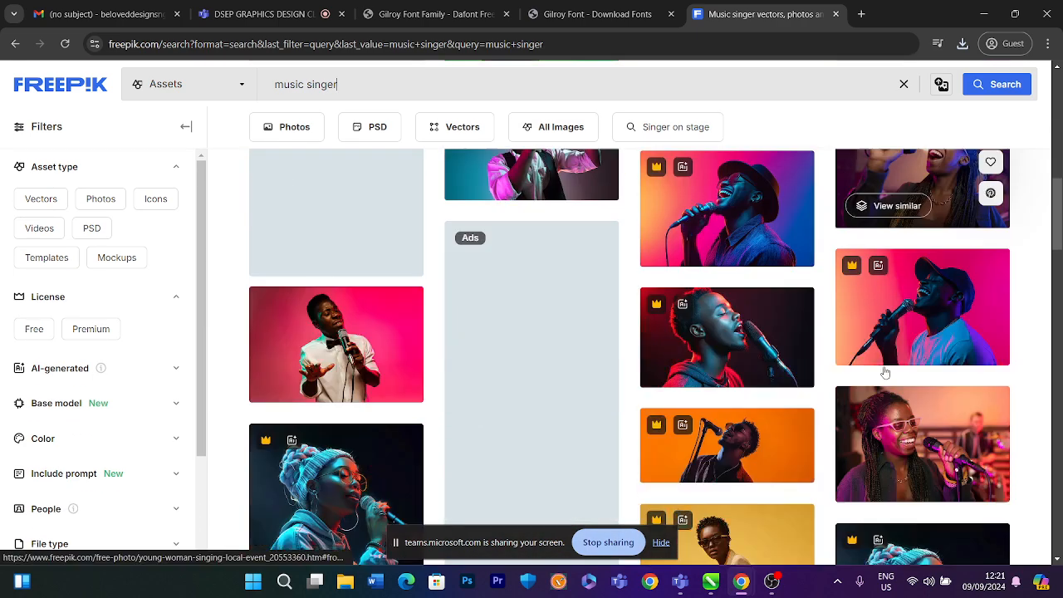
{"action": "scroll", "coordinate": [884, 373], "scroll_direction": "down", "scroll_amount": 3}
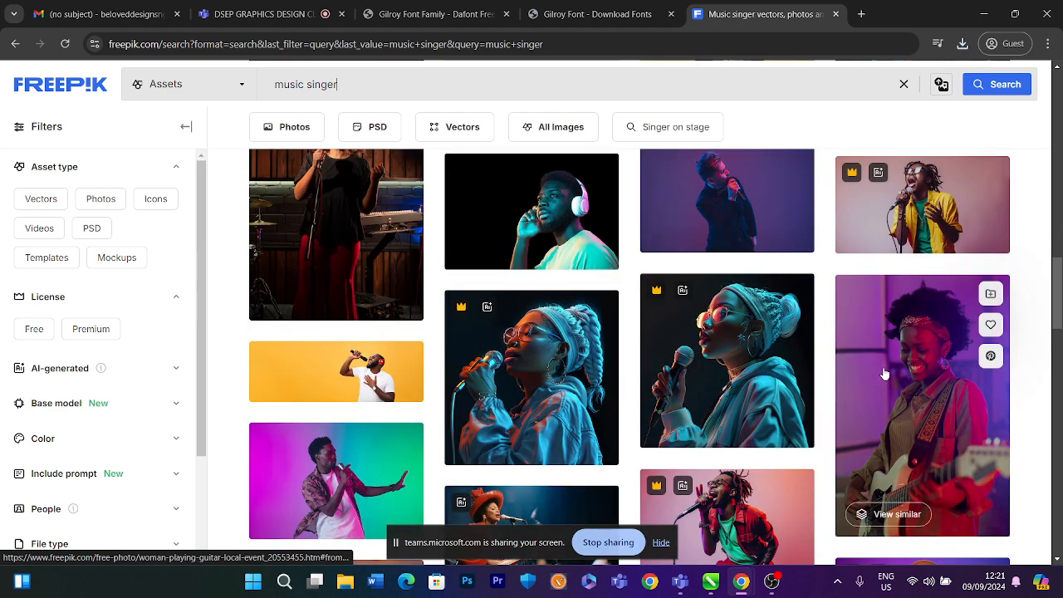
{"action": "left_click", "coordinate": [893, 389]}
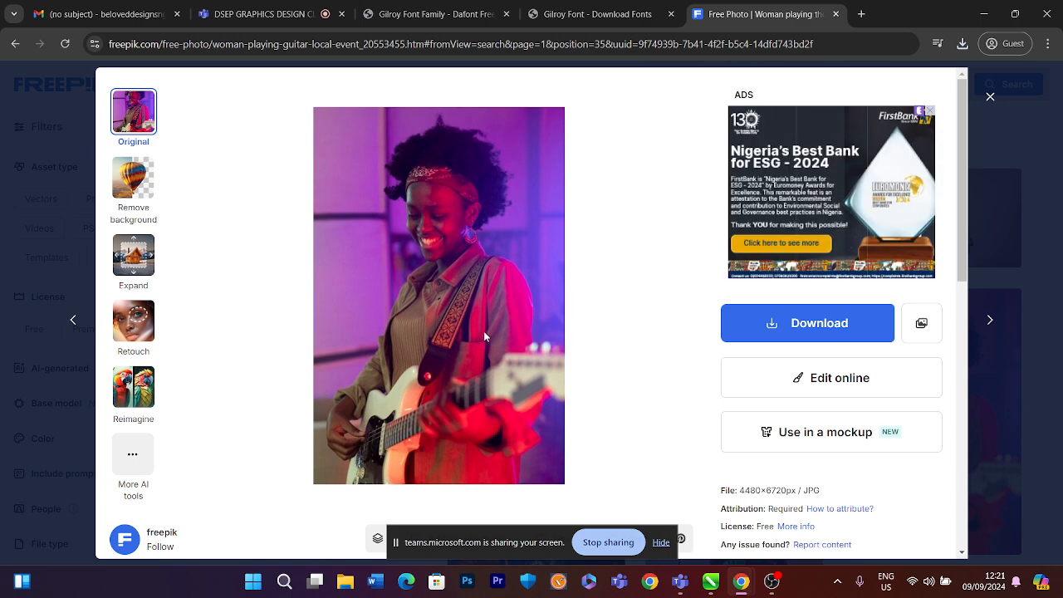
{"action": "scroll", "coordinate": [481, 336], "scroll_direction": "down", "scroll_amount": 5}
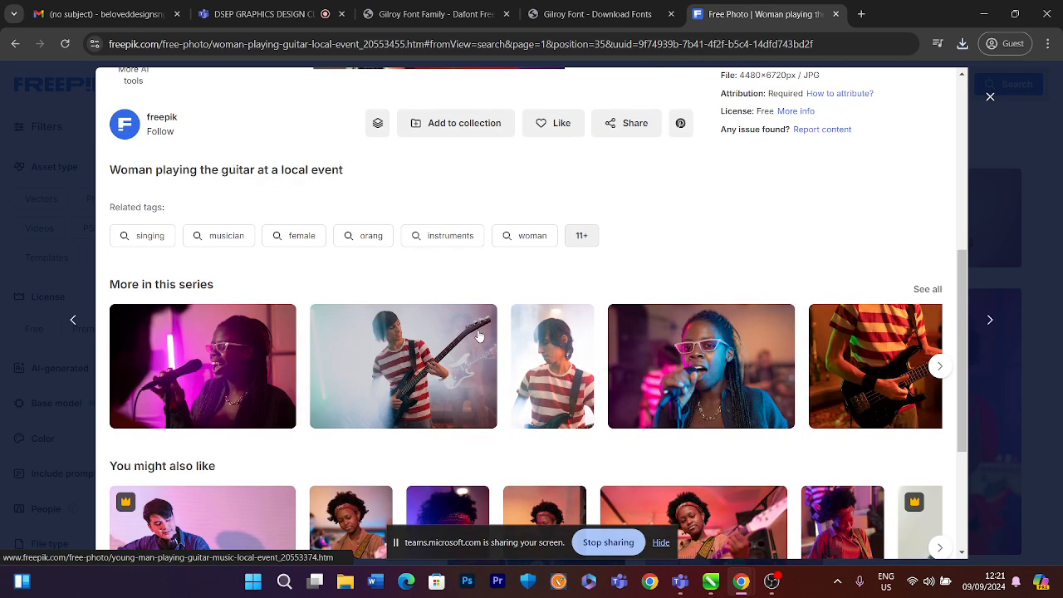
{"action": "scroll", "coordinate": [478, 336], "scroll_direction": "down", "scroll_amount": 2}
{"action": "scroll", "coordinate": [477, 333], "scroll_direction": "up", "scroll_amount": 8}
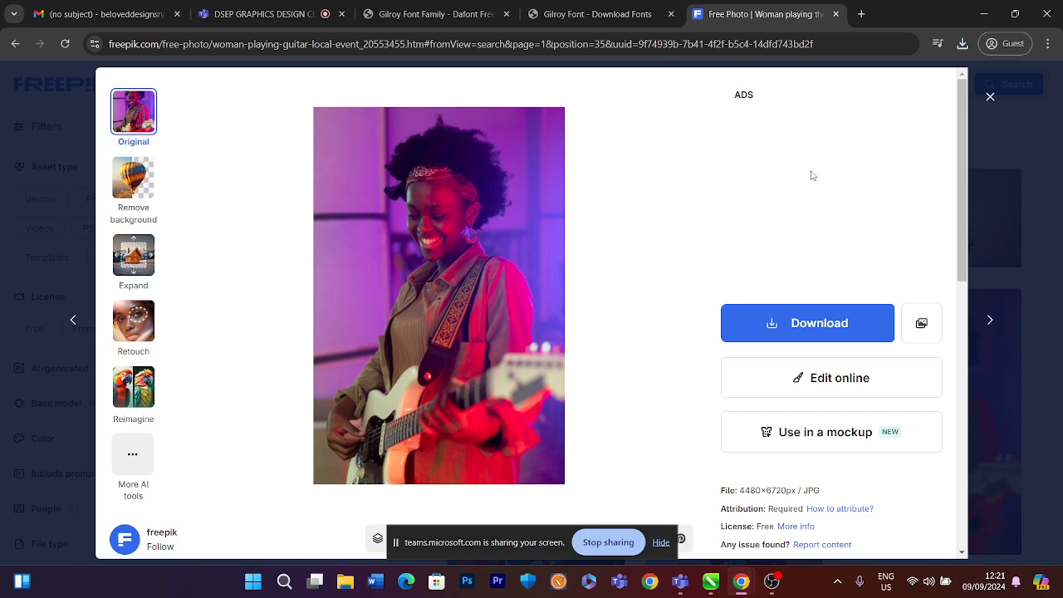
{"action": "left_click", "coordinate": [988, 98]}
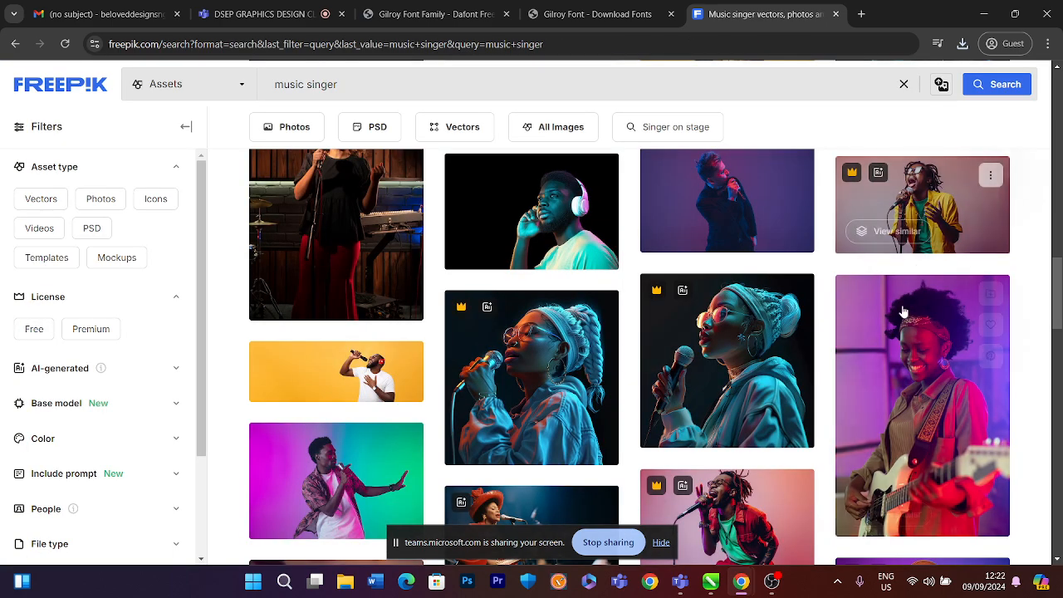
Scroll the music singer results down to the end of the page and back up to the top
{"action": "scroll", "coordinate": [737, 386], "scroll_direction": "down", "scroll_amount": 15}
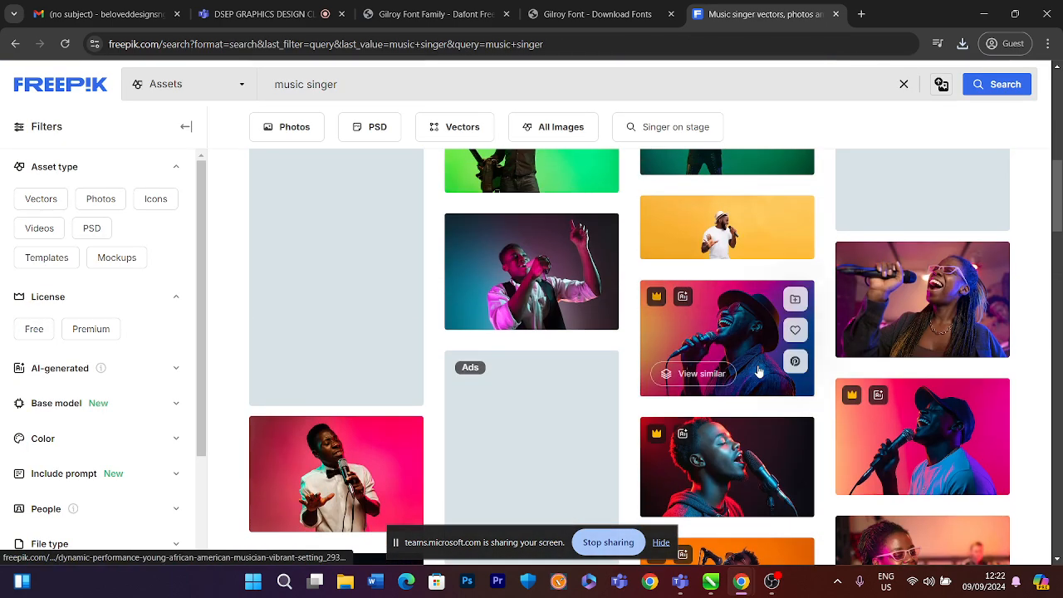
{"action": "scroll", "coordinate": [782, 373], "scroll_direction": "up", "scroll_amount": 5}
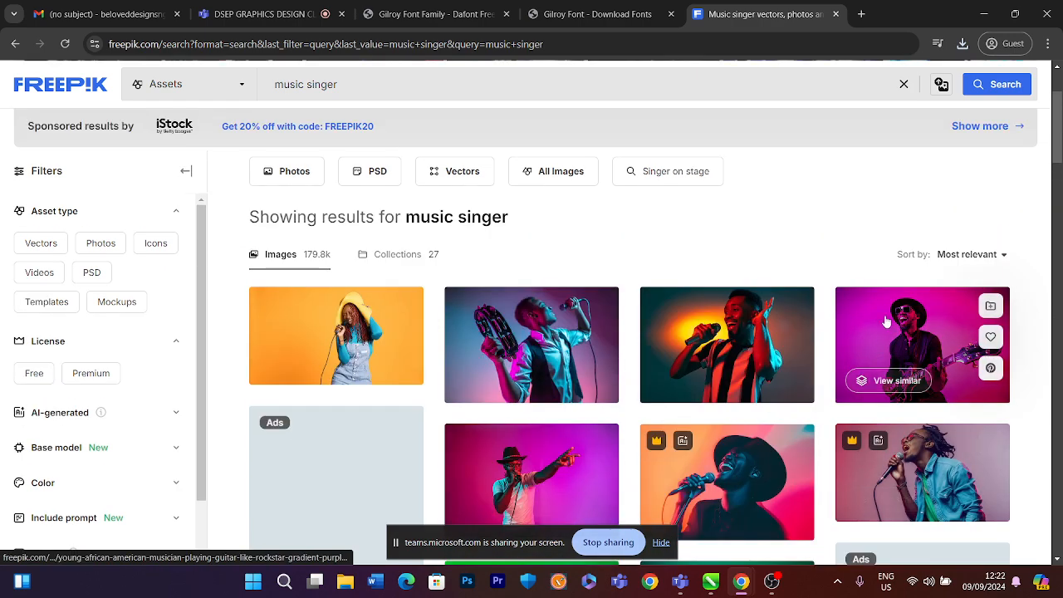
{"action": "scroll", "coordinate": [778, 320], "scroll_direction": "down", "scroll_amount": 5}
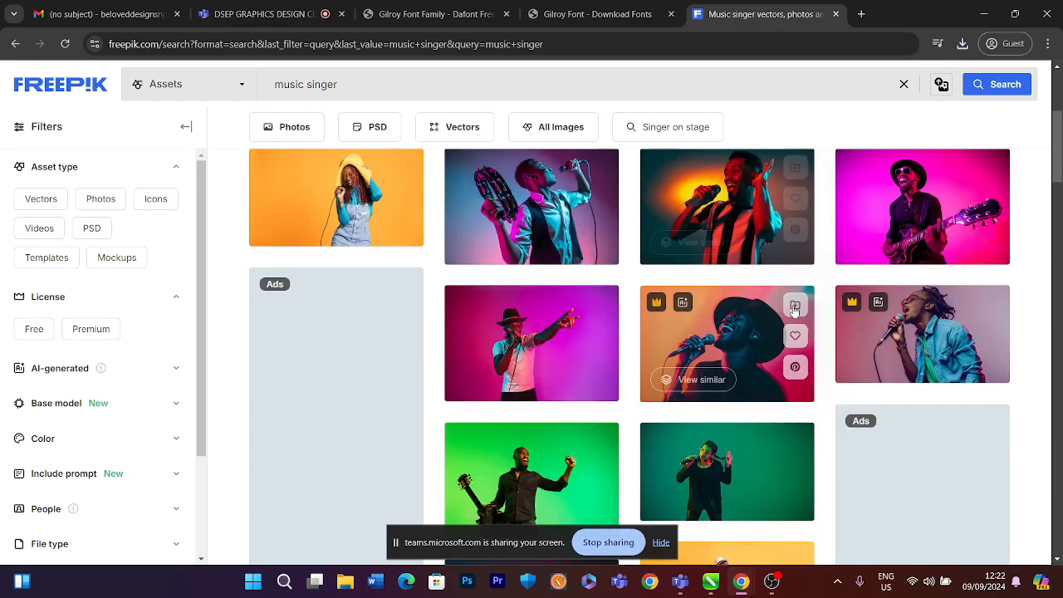
{"action": "scroll", "coordinate": [778, 320], "scroll_direction": "down", "scroll_amount": 4}
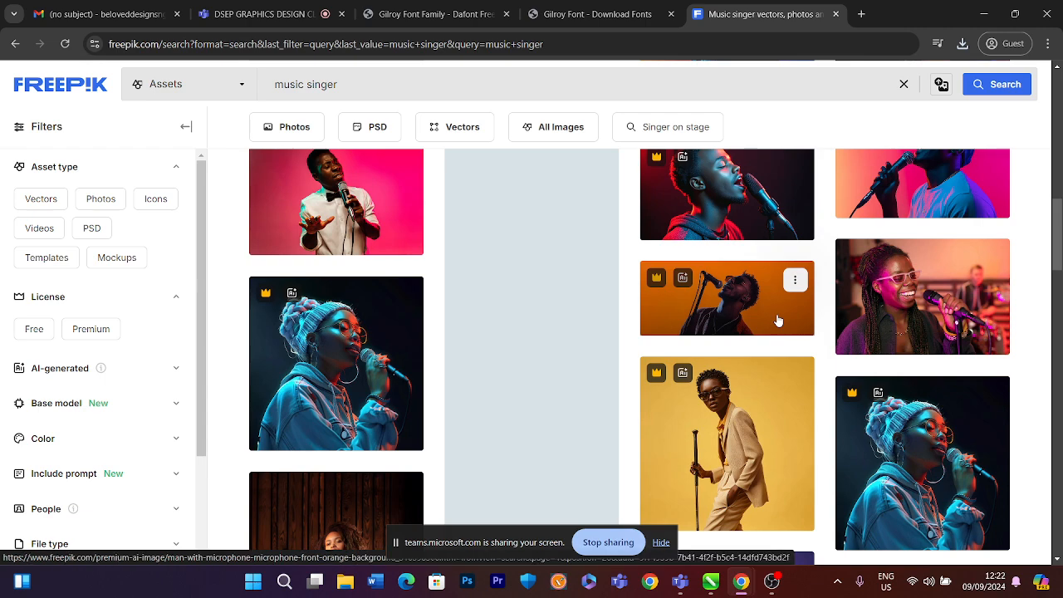
{"action": "scroll", "coordinate": [778, 321], "scroll_direction": "down", "scroll_amount": 10}
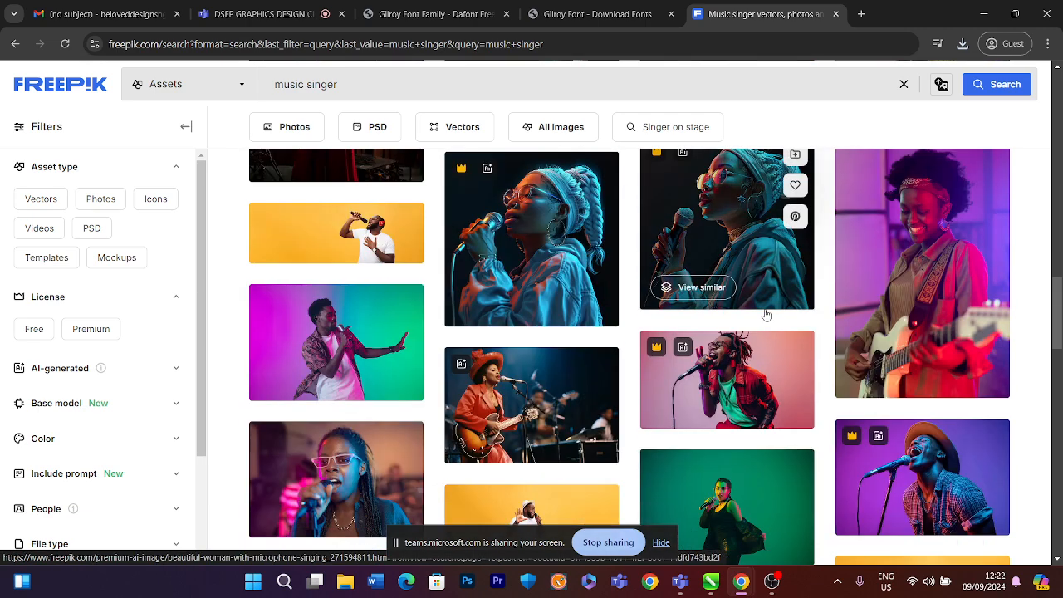
{"action": "scroll", "coordinate": [766, 314], "scroll_direction": "down", "scroll_amount": 3}
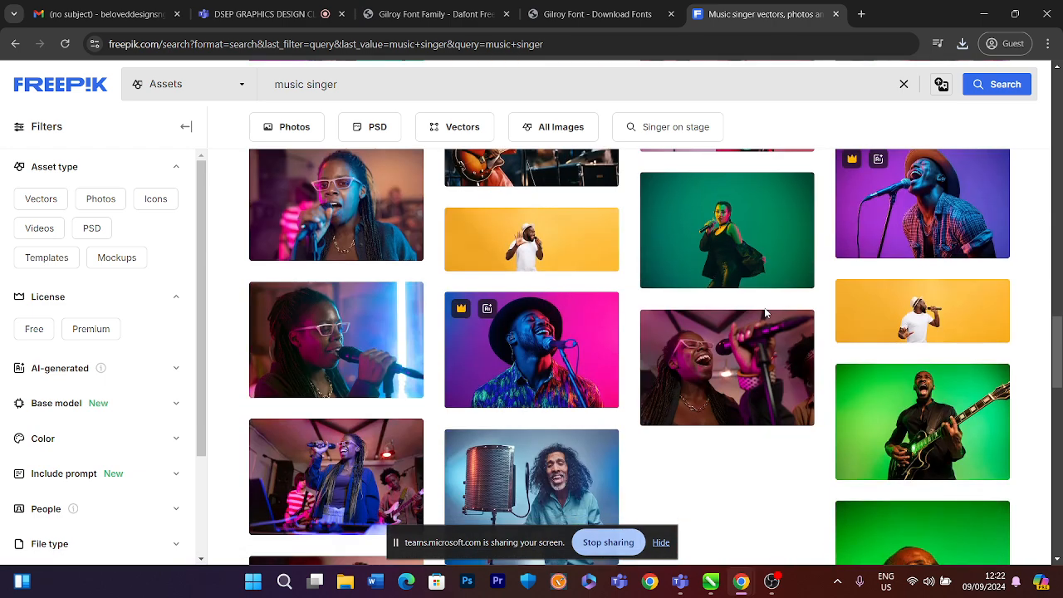
{"action": "scroll", "coordinate": [765, 312], "scroll_direction": "down", "scroll_amount": 3}
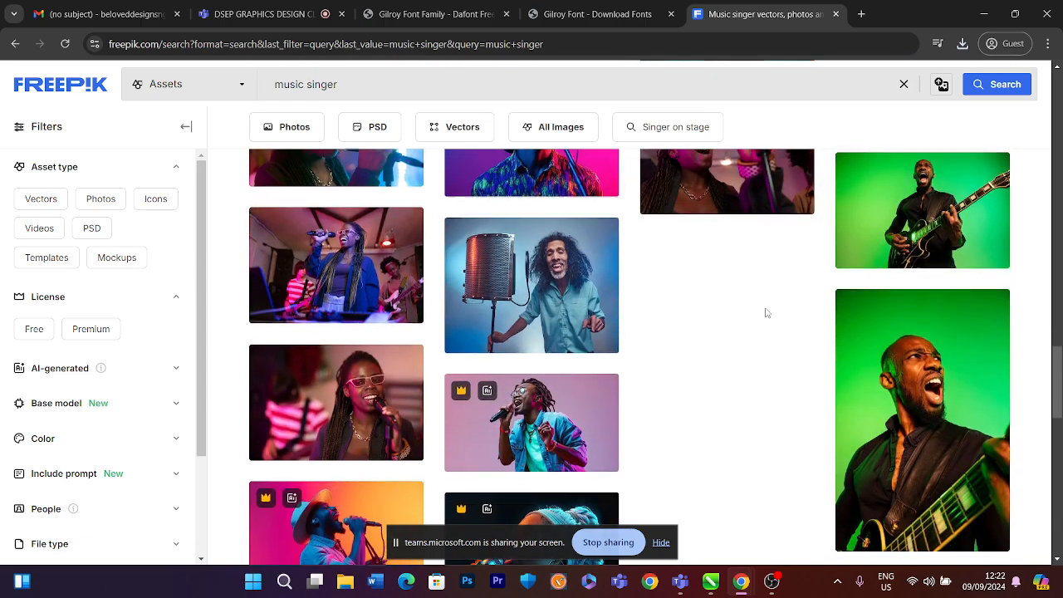
{"action": "scroll", "coordinate": [766, 312], "scroll_direction": "down", "scroll_amount": 6}
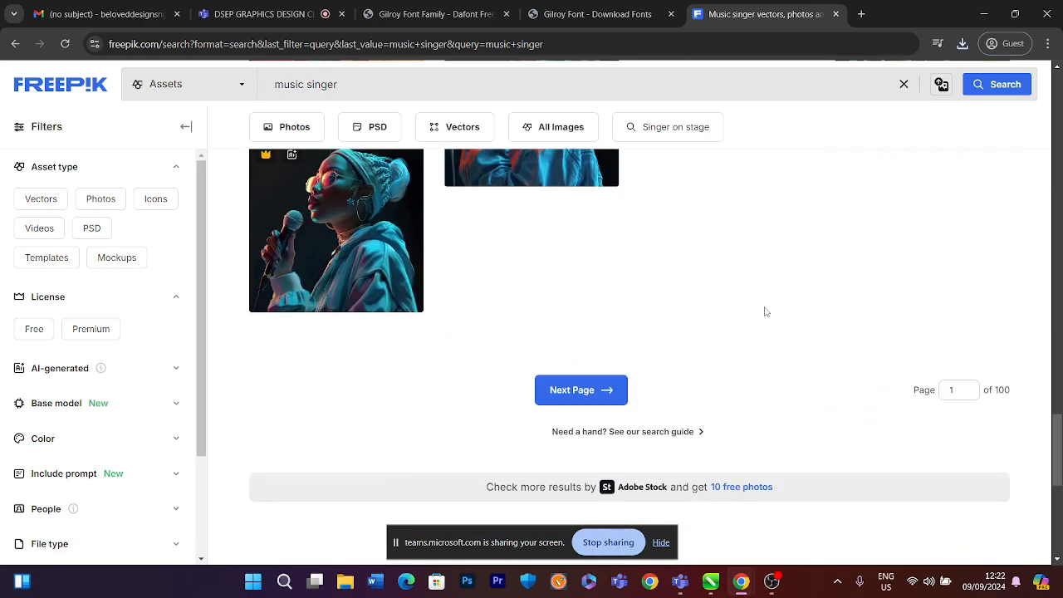
{"action": "scroll", "coordinate": [765, 311], "scroll_direction": "up", "scroll_amount": 10}
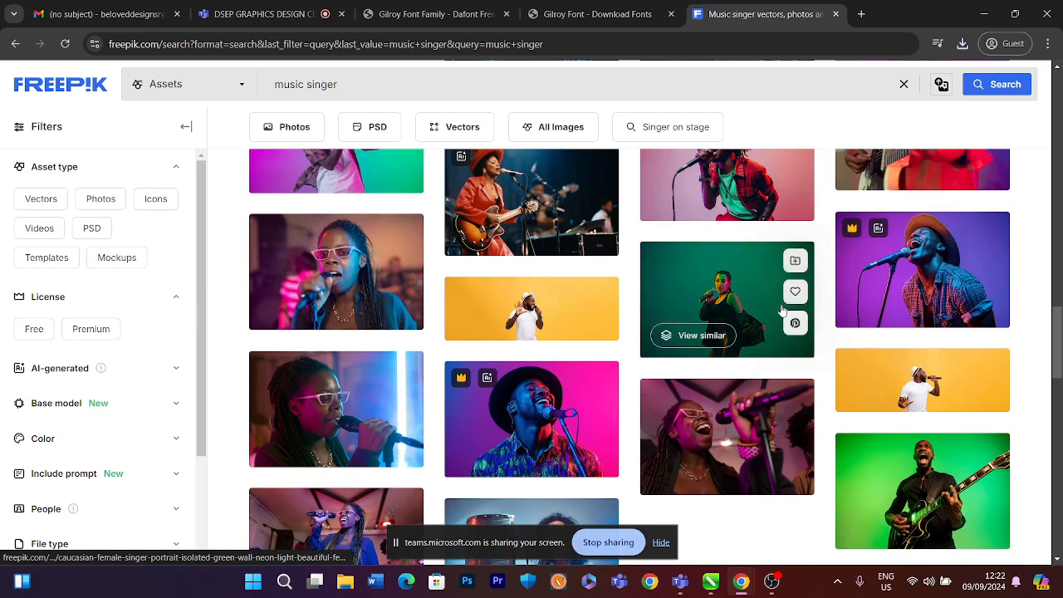
{"action": "scroll", "coordinate": [781, 310], "scroll_direction": "up", "scroll_amount": 4}
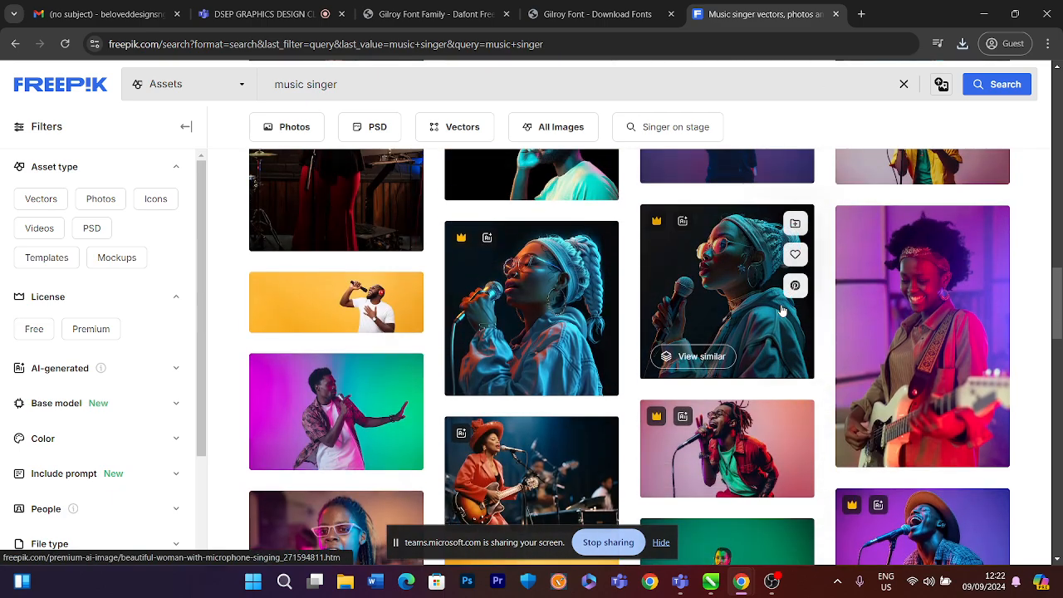
{"action": "scroll", "coordinate": [781, 310], "scroll_direction": "up", "scroll_amount": 8}
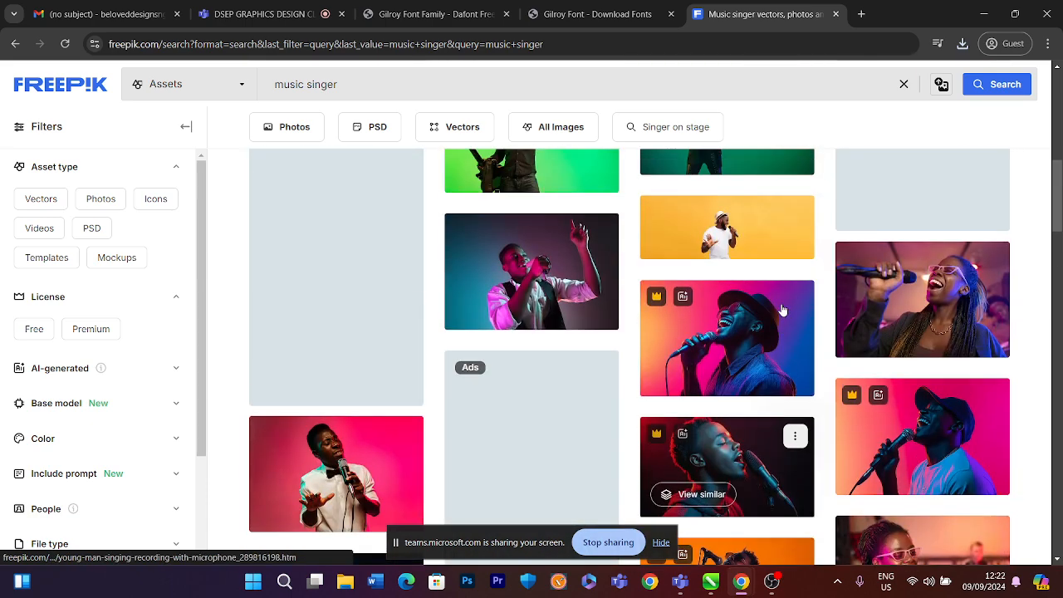
{"action": "scroll", "coordinate": [782, 311], "scroll_direction": "up", "scroll_amount": 10}
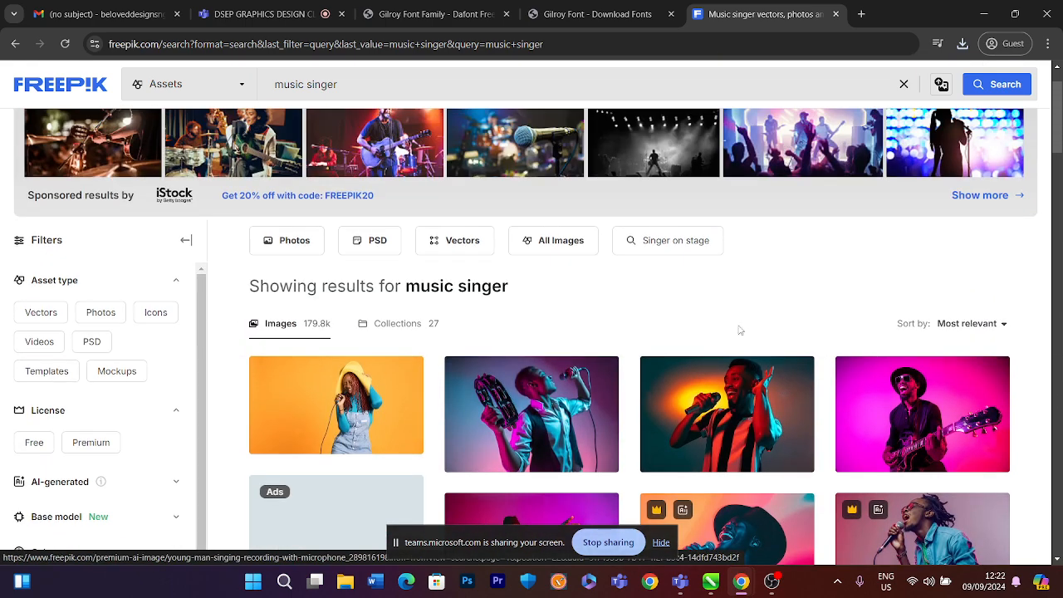
Open the yellow-hat singer photo, remove its background, and save the PNG download to Downloads
{"action": "left_click", "coordinate": [360, 400]}
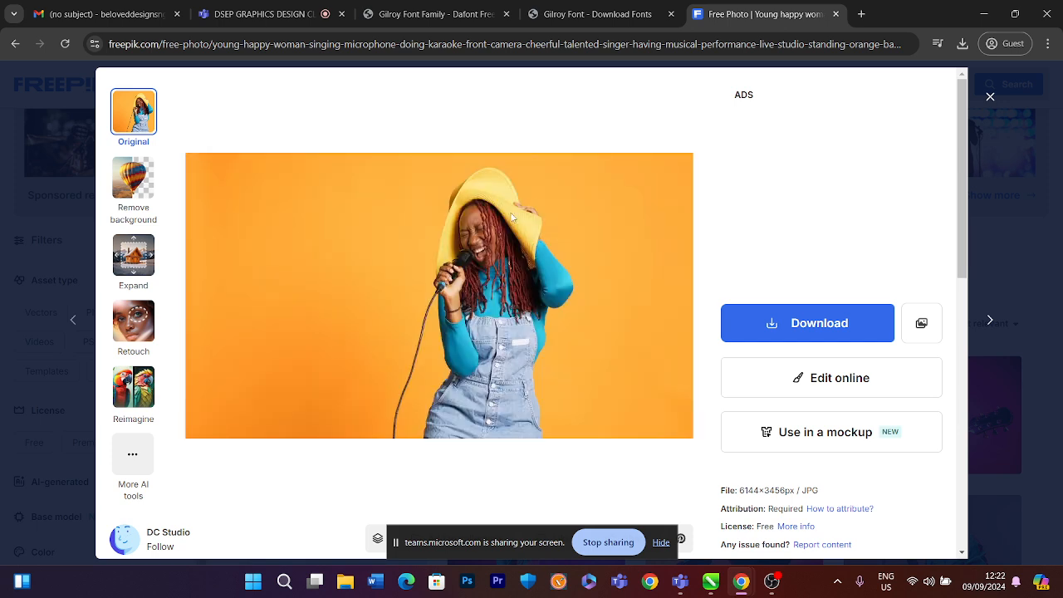
{"action": "left_click", "coordinate": [137, 180]}
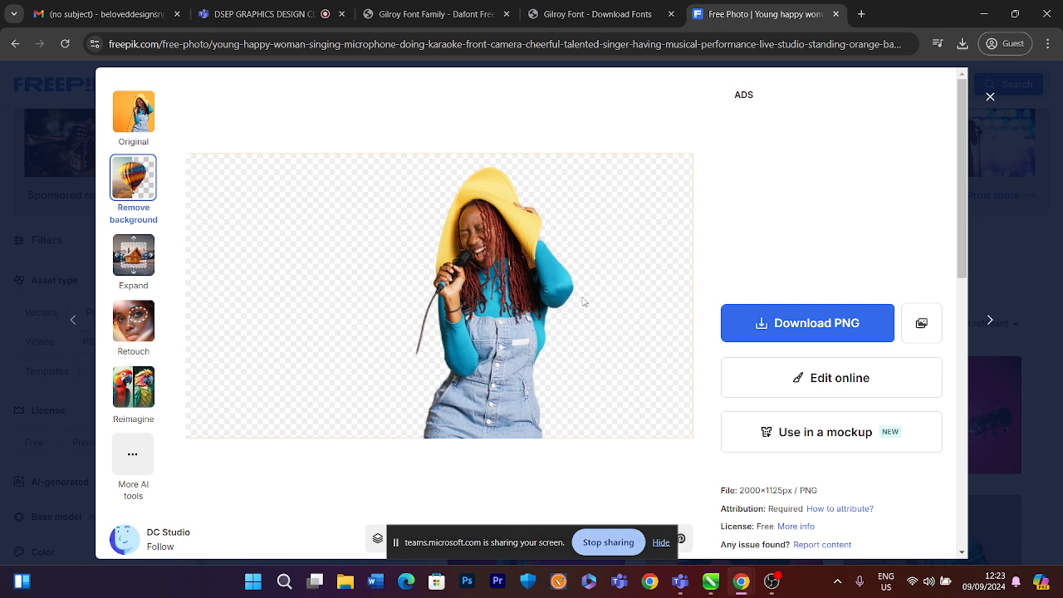
{"action": "left_click", "coordinate": [741, 326]}
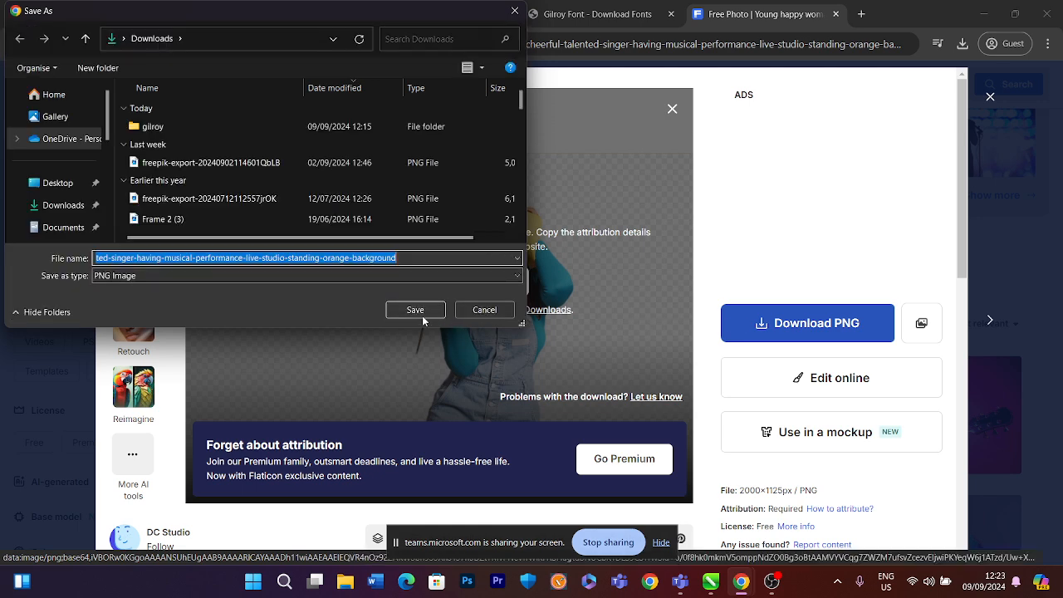
{"action": "left_click", "coordinate": [422, 314]}
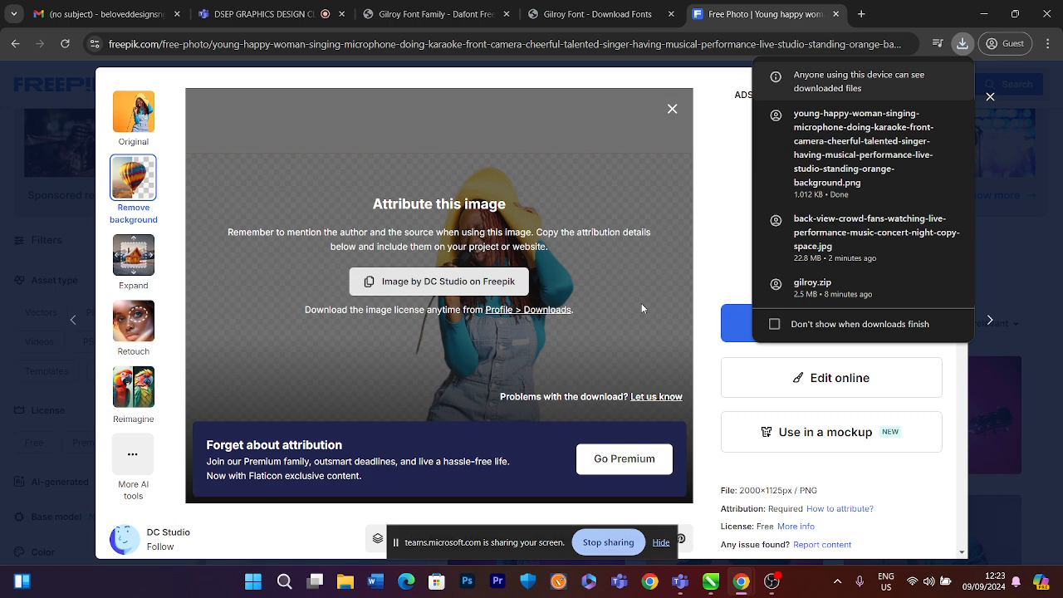
{"action": "left_click", "coordinate": [990, 98]}
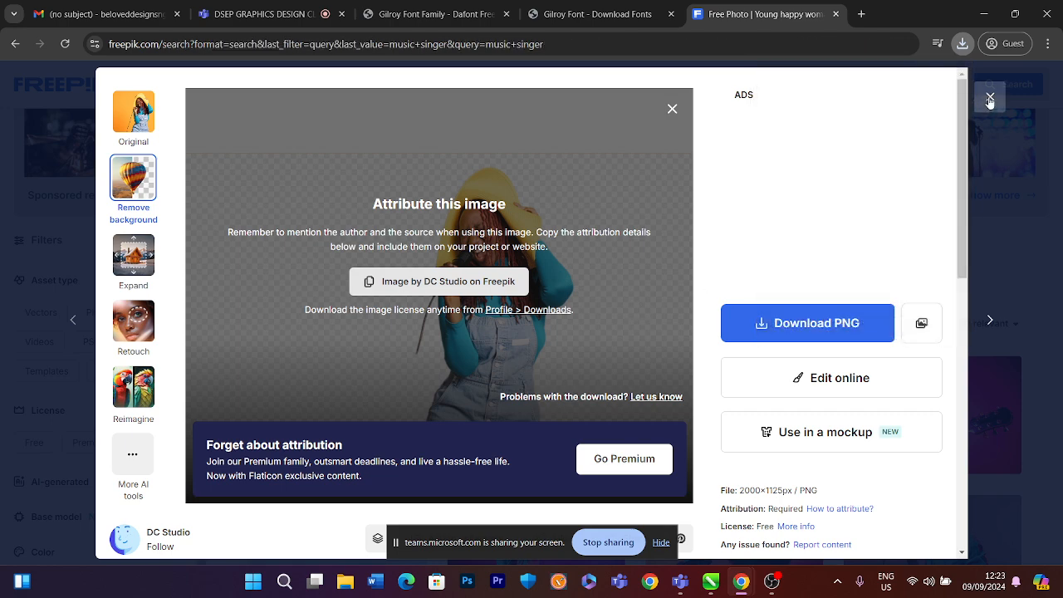
Close the download dialog, reopen the yellow-hat singer photo, look over its related images, and close the preview
{"action": "left_click", "coordinate": [989, 99]}
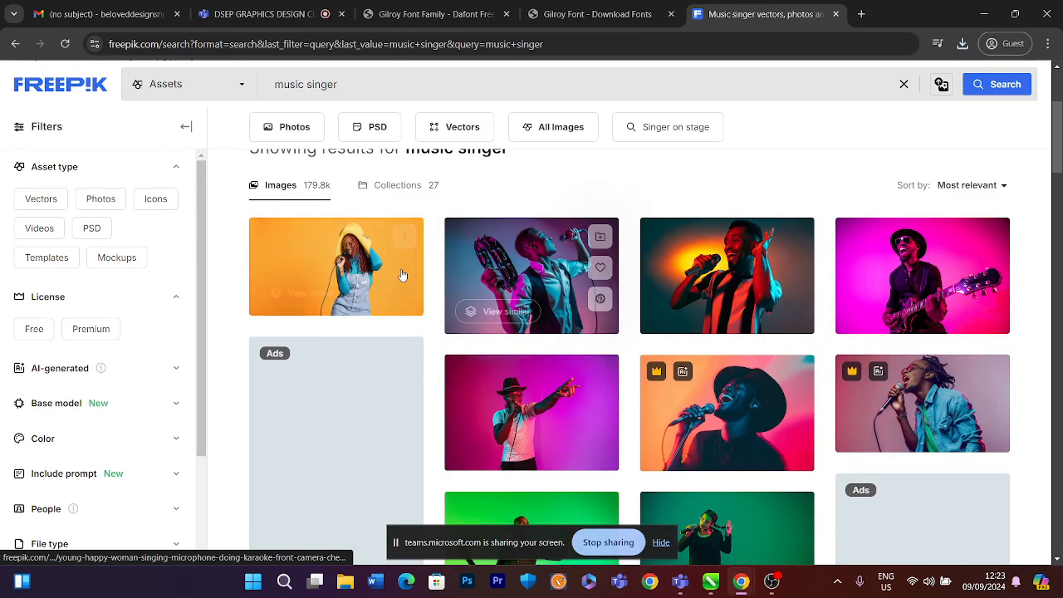
{"action": "left_click", "coordinate": [402, 275]}
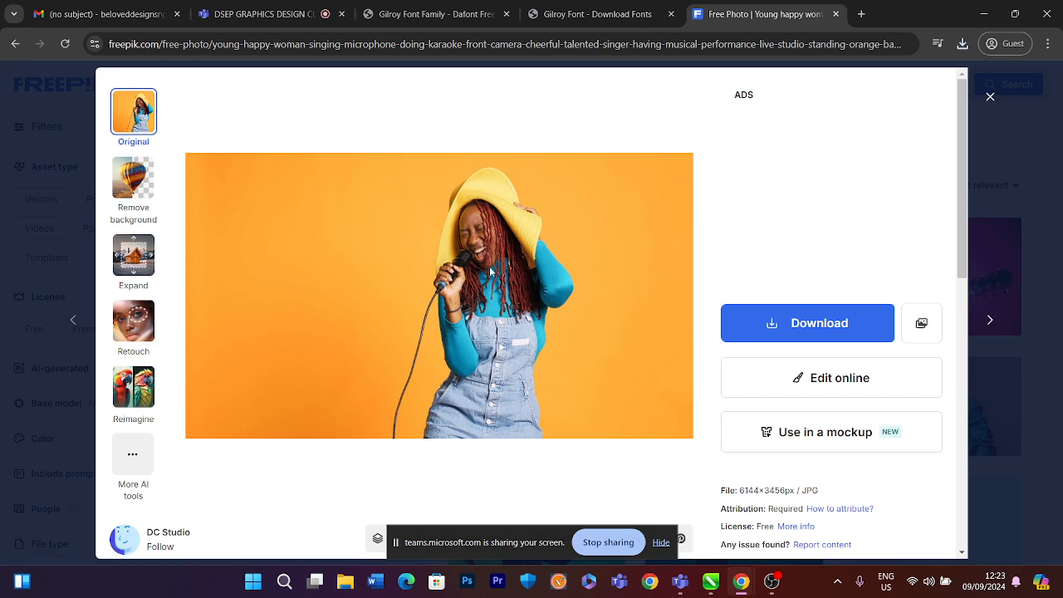
{"action": "scroll", "coordinate": [472, 296], "scroll_direction": "down", "scroll_amount": 8}
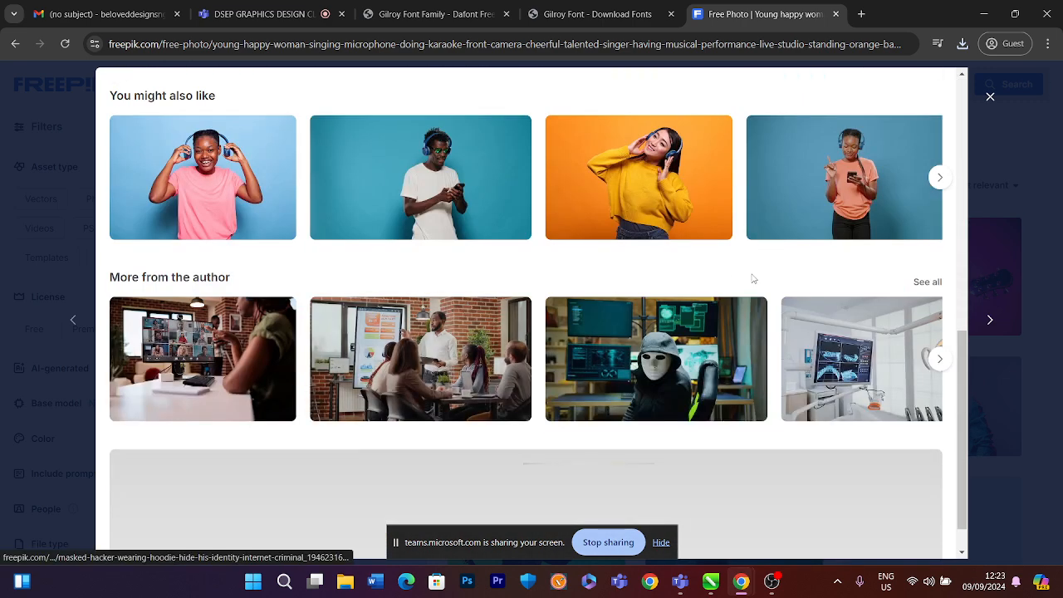
{"action": "scroll", "coordinate": [899, 254], "scroll_direction": "up", "scroll_amount": 1}
{"action": "scroll", "coordinate": [850, 293], "scroll_direction": "down", "scroll_amount": 2}
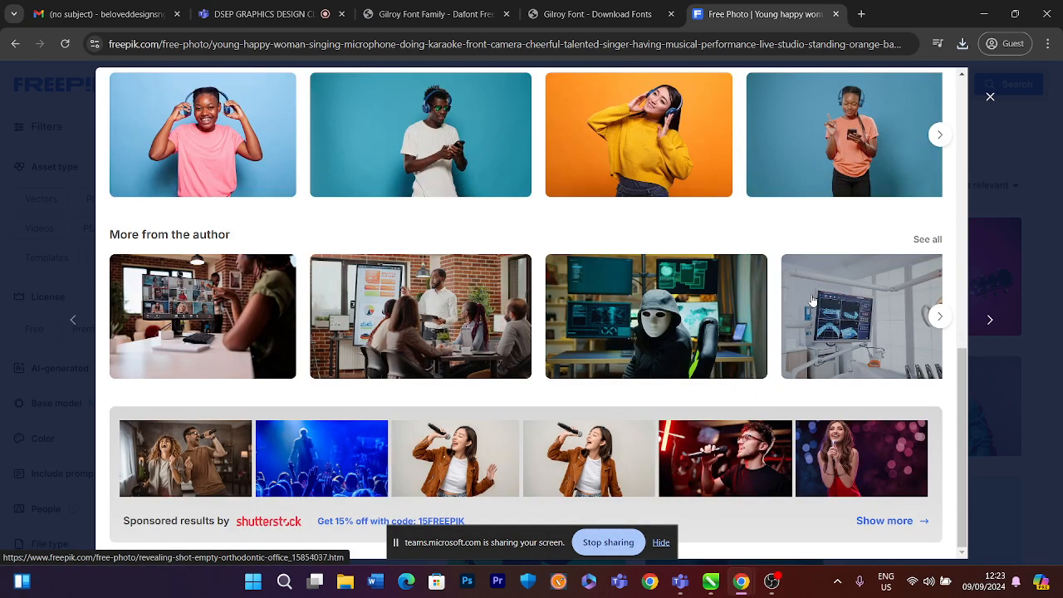
{"action": "scroll", "coordinate": [830, 274], "scroll_direction": "up", "scroll_amount": 3}
{"action": "left_click", "coordinate": [989, 96]}
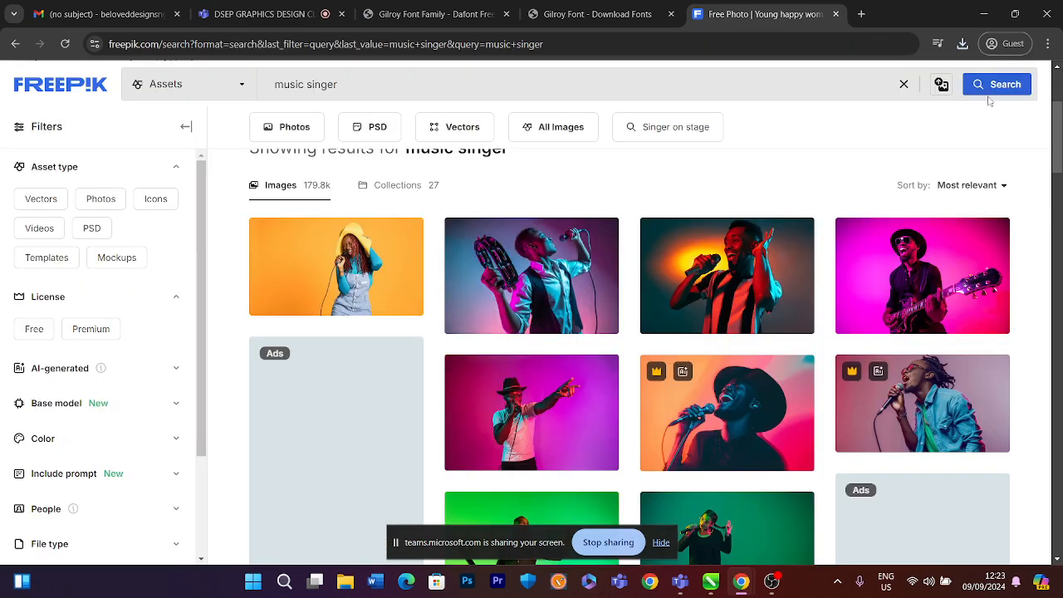
Scroll through the music singer results down to the end of the page and back up
{"action": "scroll", "coordinate": [693, 281], "scroll_direction": "down", "scroll_amount": 3}
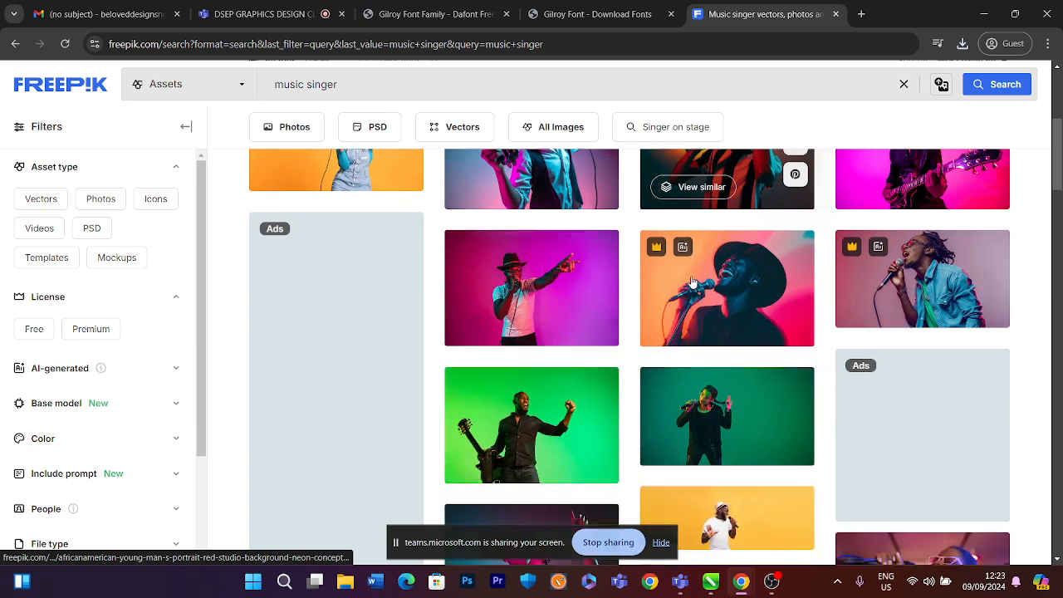
{"action": "scroll", "coordinate": [693, 280], "scroll_direction": "down", "scroll_amount": 3}
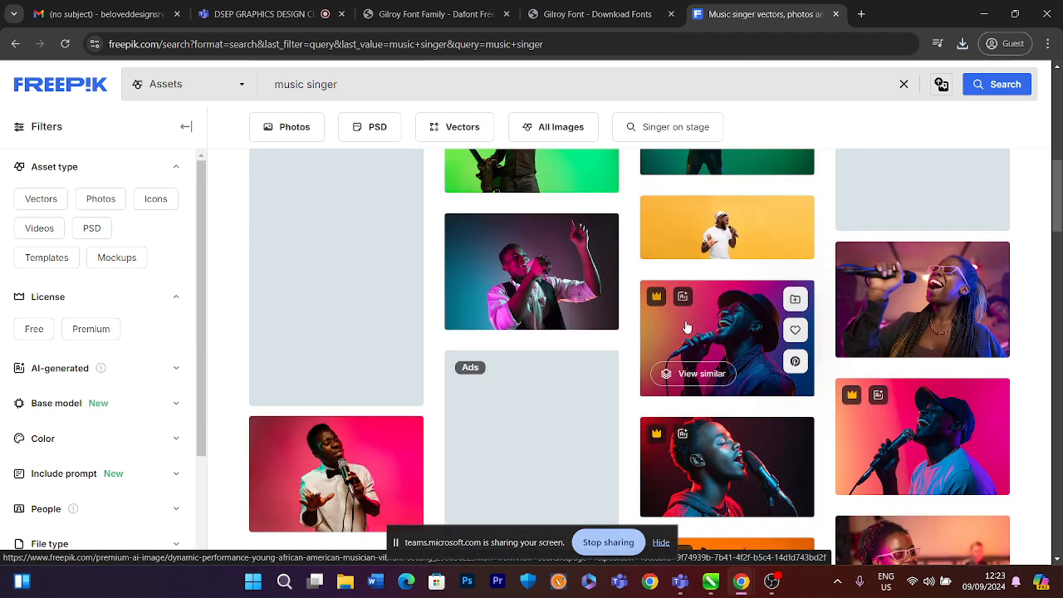
{"action": "scroll", "coordinate": [677, 341], "scroll_direction": "down", "scroll_amount": 2}
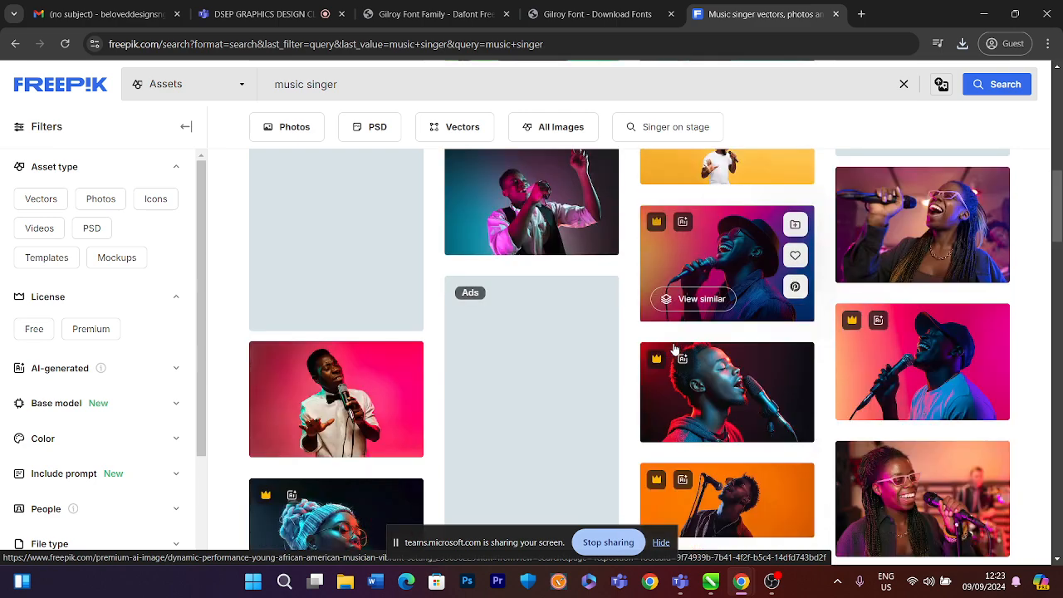
{"action": "scroll", "coordinate": [675, 349], "scroll_direction": "down", "scroll_amount": 7}
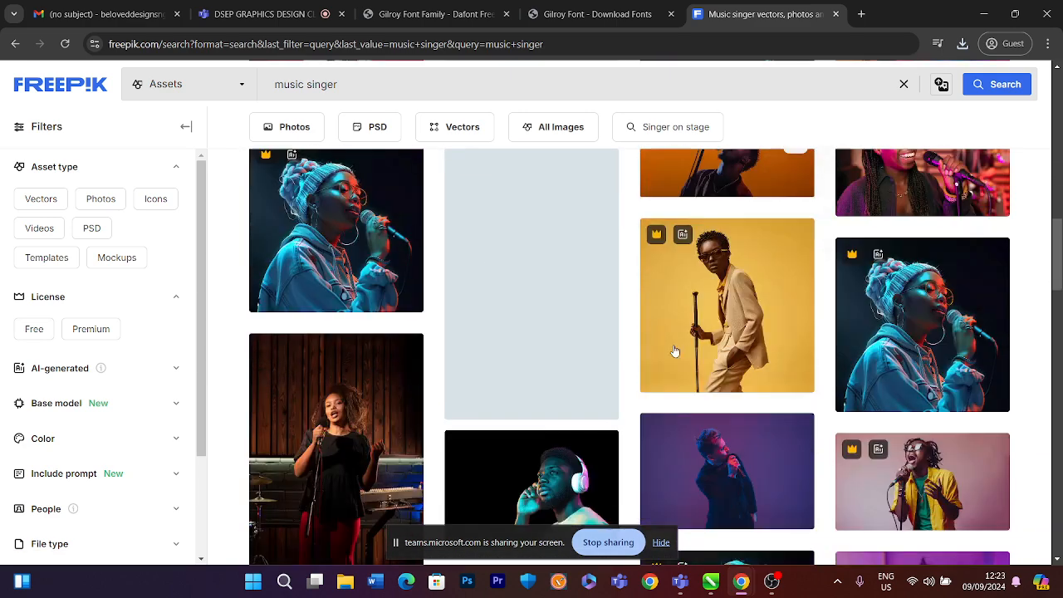
{"action": "scroll", "coordinate": [674, 353], "scroll_direction": "down", "scroll_amount": 9}
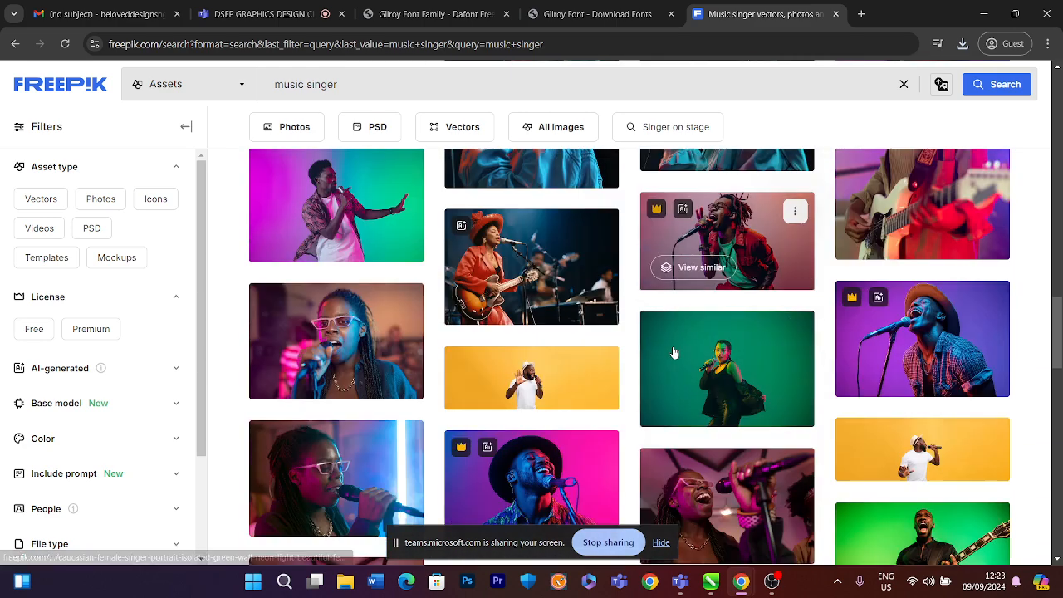
{"action": "scroll", "coordinate": [674, 353], "scroll_direction": "down", "scroll_amount": 1}
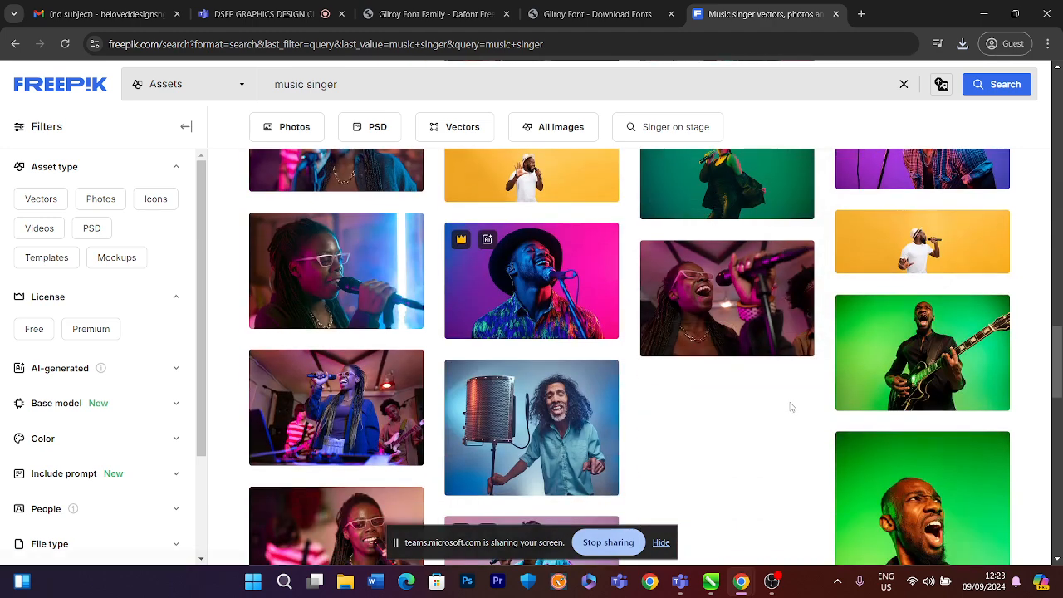
{"action": "scroll", "coordinate": [715, 447], "scroll_direction": "up", "scroll_amount": 2}
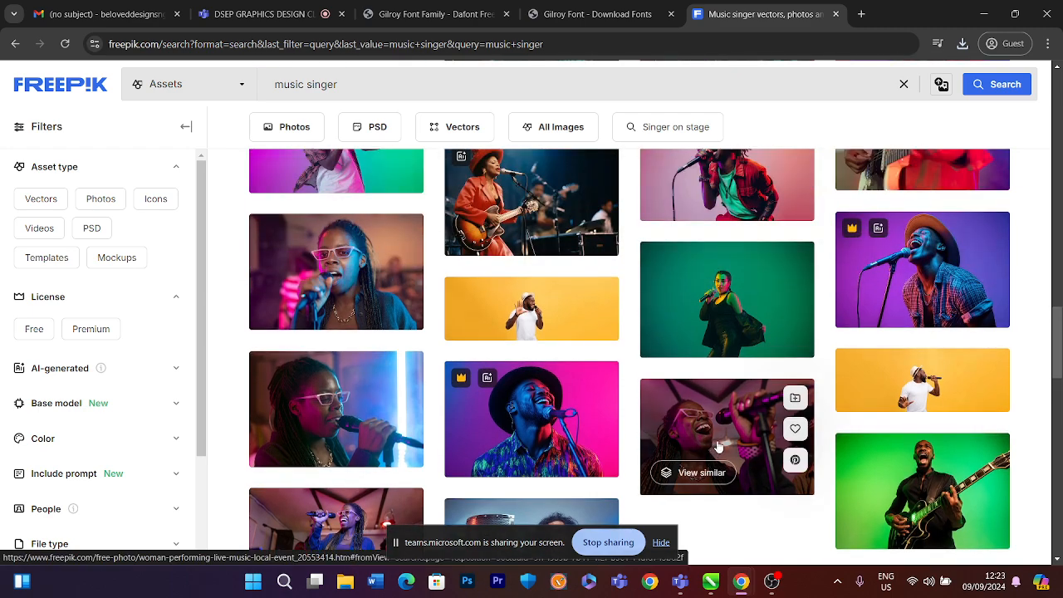
{"action": "scroll", "coordinate": [714, 448], "scroll_direction": "down", "scroll_amount": 5}
{"action": "scroll", "coordinate": [716, 448], "scroll_direction": "down", "scroll_amount": 3}
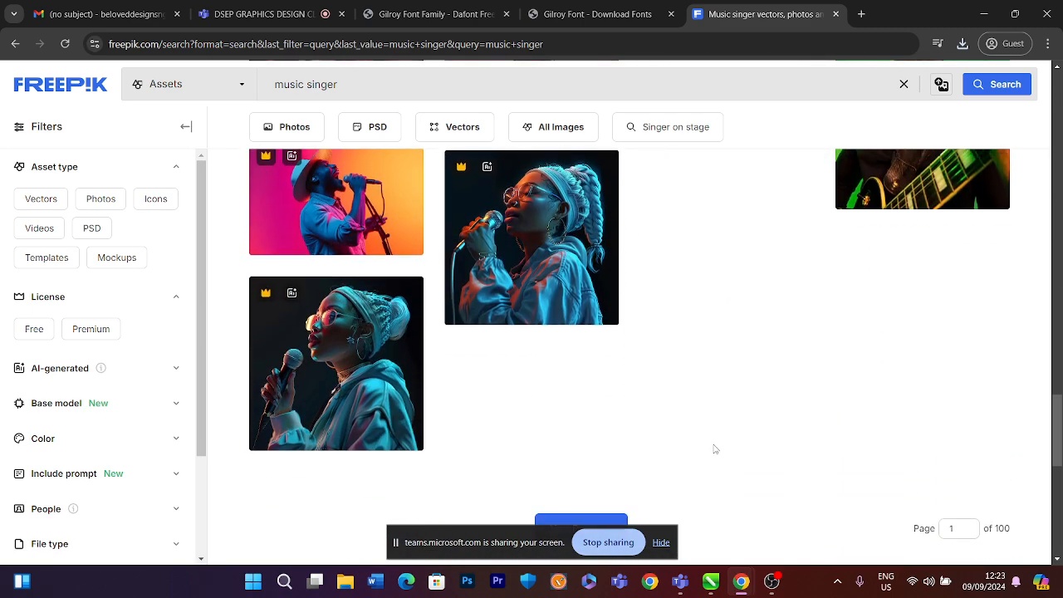
{"action": "scroll", "coordinate": [714, 449], "scroll_direction": "up", "scroll_amount": 4}
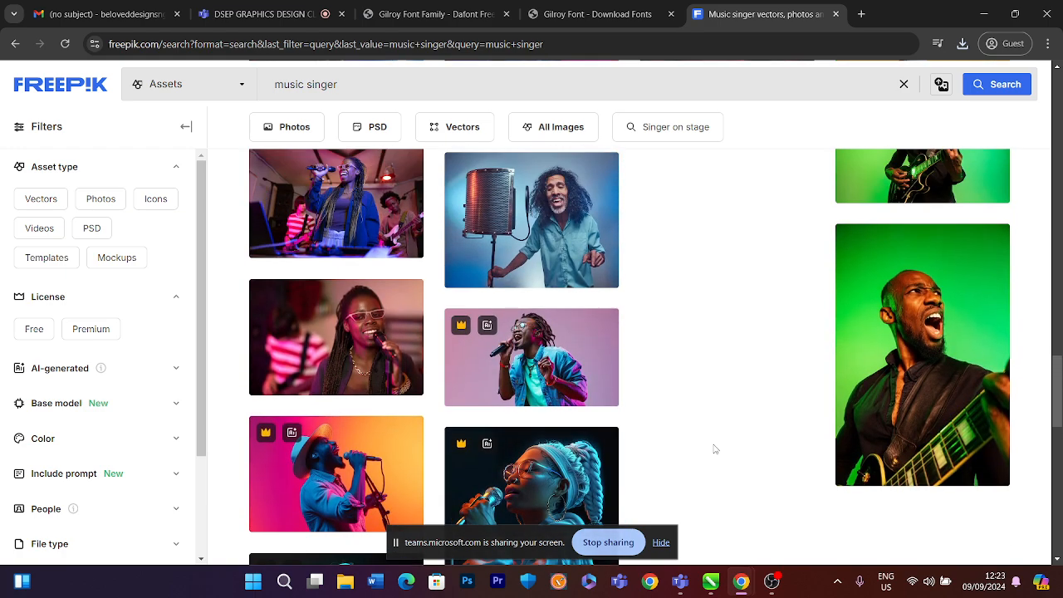
{"action": "scroll", "coordinate": [713, 448], "scroll_direction": "up", "scroll_amount": 3}
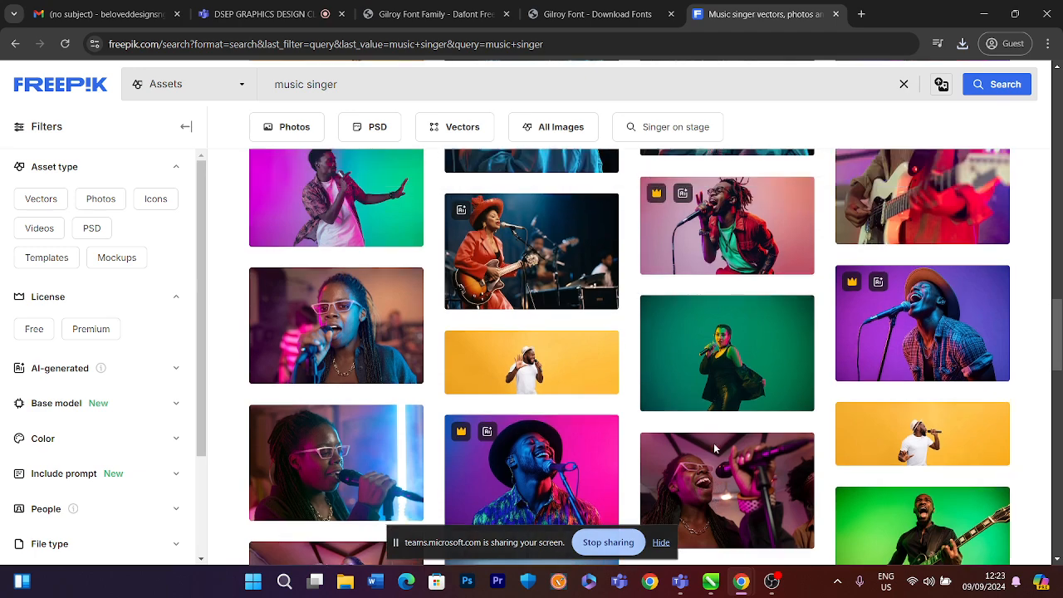
{"action": "scroll", "coordinate": [713, 448], "scroll_direction": "up", "scroll_amount": 2}
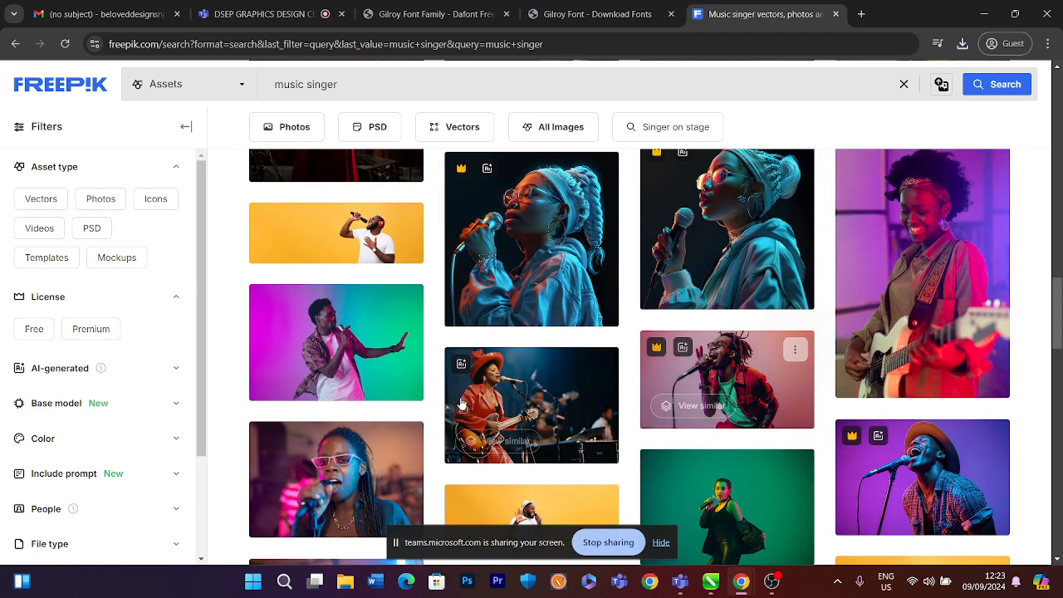
Open the photo of the man singing against a pink-to-green gradient and remove its background
{"action": "left_click", "coordinate": [353, 325]}
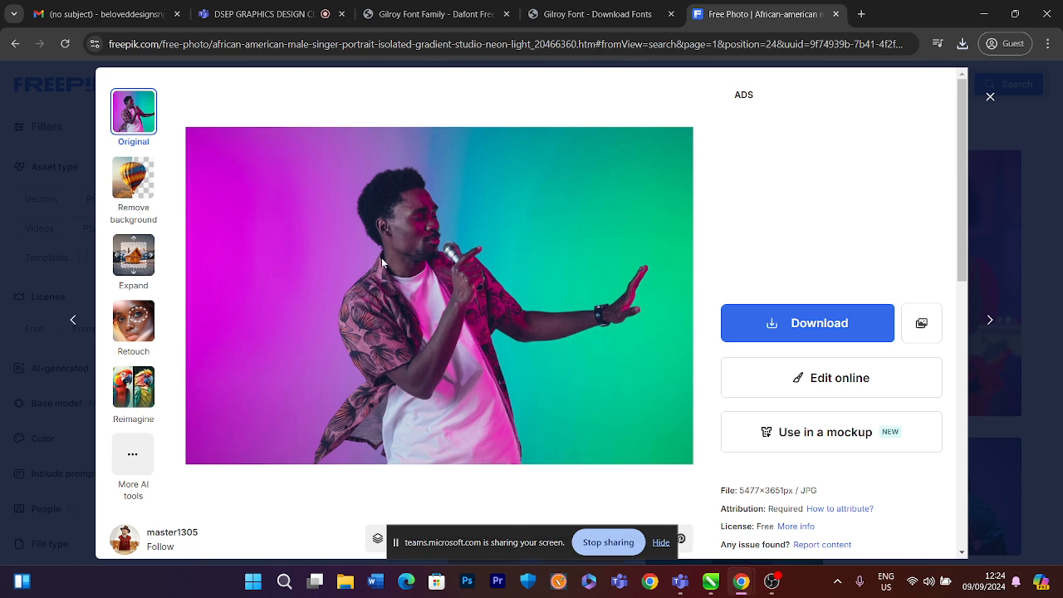
{"action": "left_click", "coordinate": [130, 182]}
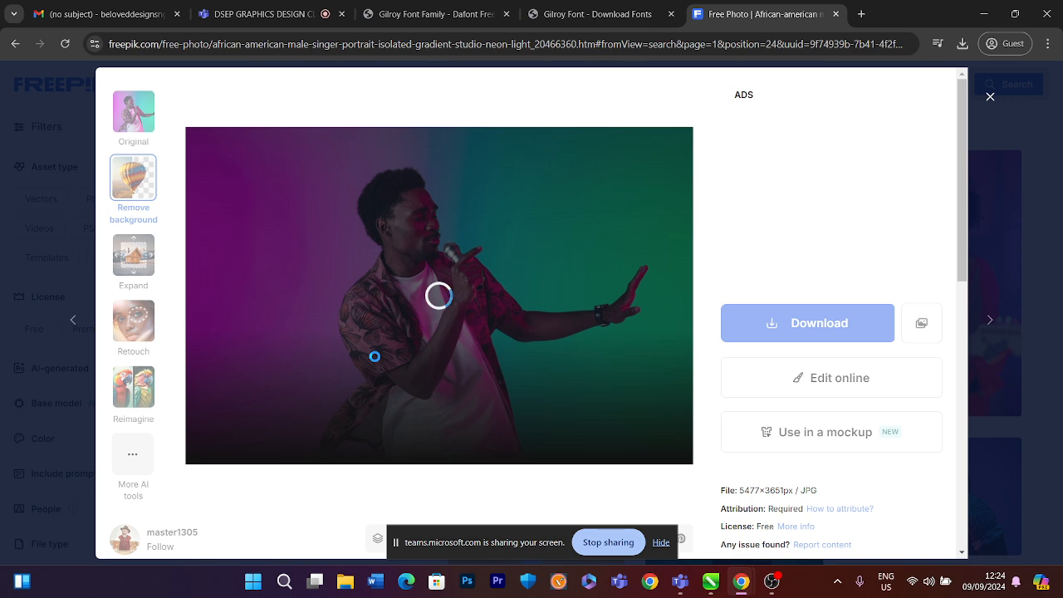
{"action": "scroll", "coordinate": [374, 356], "scroll_direction": "down", "scroll_amount": 6}
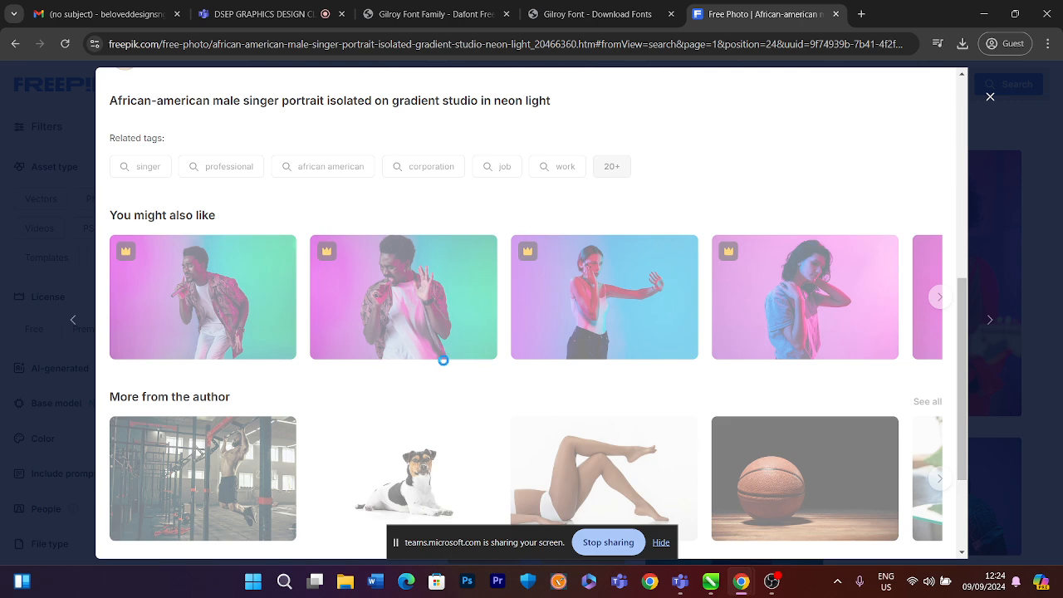
{"action": "scroll", "coordinate": [375, 432], "scroll_direction": "up", "scroll_amount": 3}
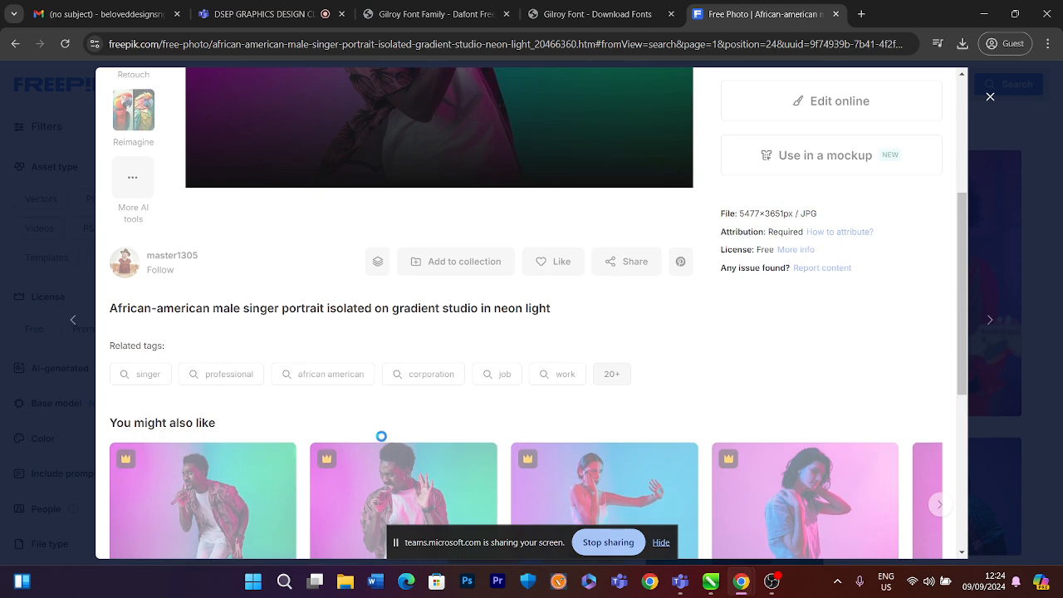
{"action": "scroll", "coordinate": [382, 436], "scroll_direction": "up", "scroll_amount": 3}
{"action": "scroll", "coordinate": [375, 405], "scroll_direction": "down", "scroll_amount": 3}
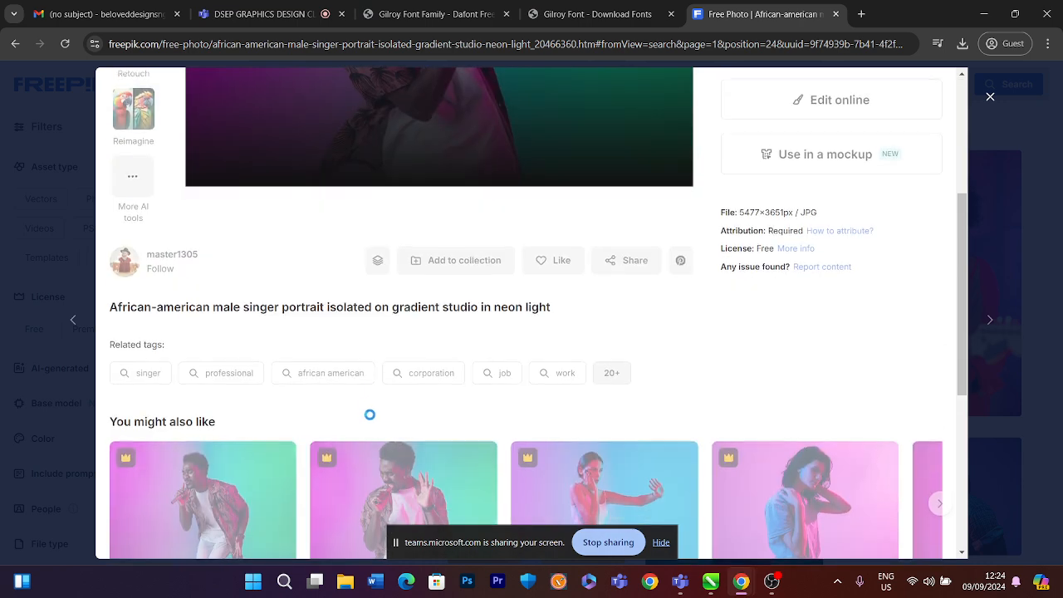
{"action": "scroll", "coordinate": [369, 414], "scroll_direction": "down", "scroll_amount": 2}
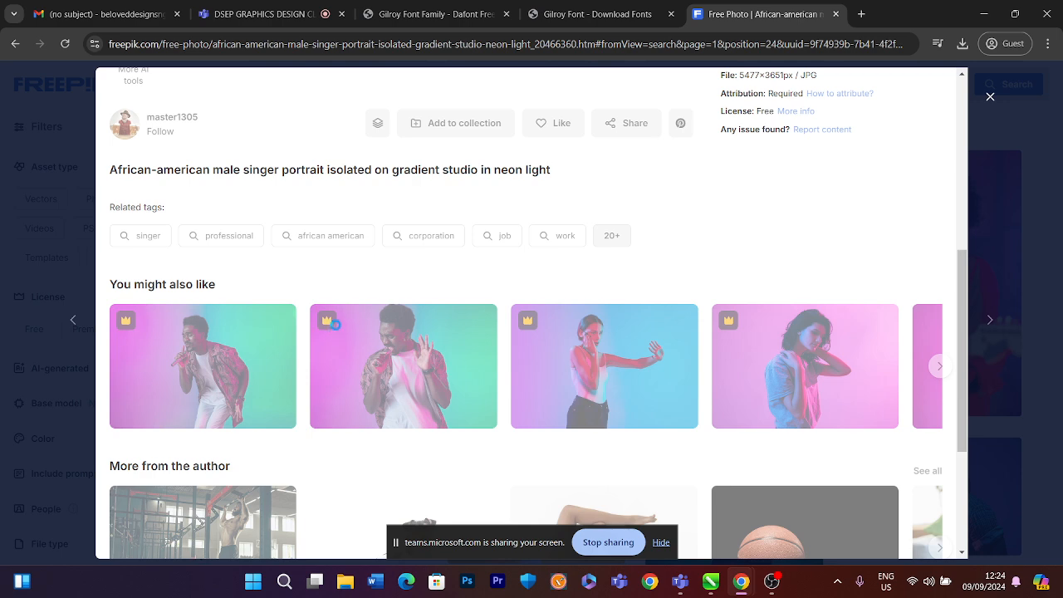
{"action": "scroll", "coordinate": [540, 445], "scroll_direction": "up", "scroll_amount": 6}
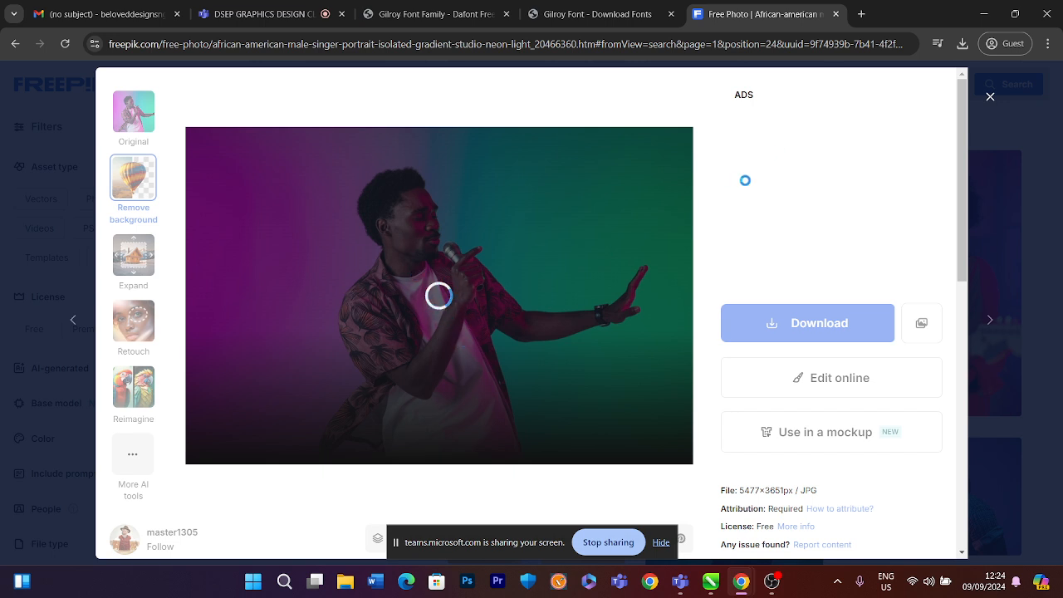
Open a new browser tab and search the web for adobe remove background
{"action": "left_click", "coordinate": [861, 14]}
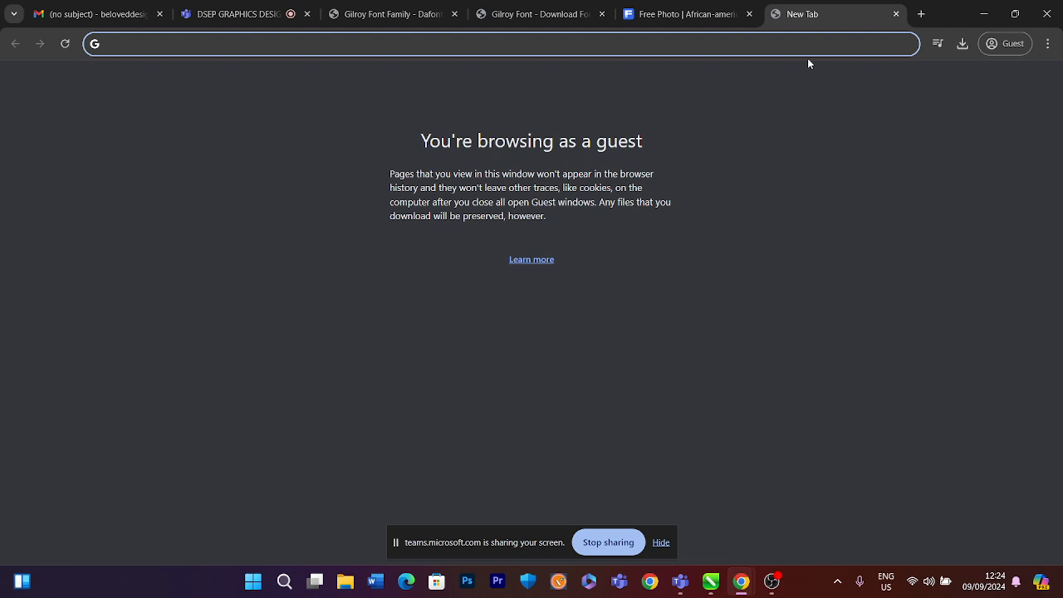
{"action": "type", "text": "ad"}
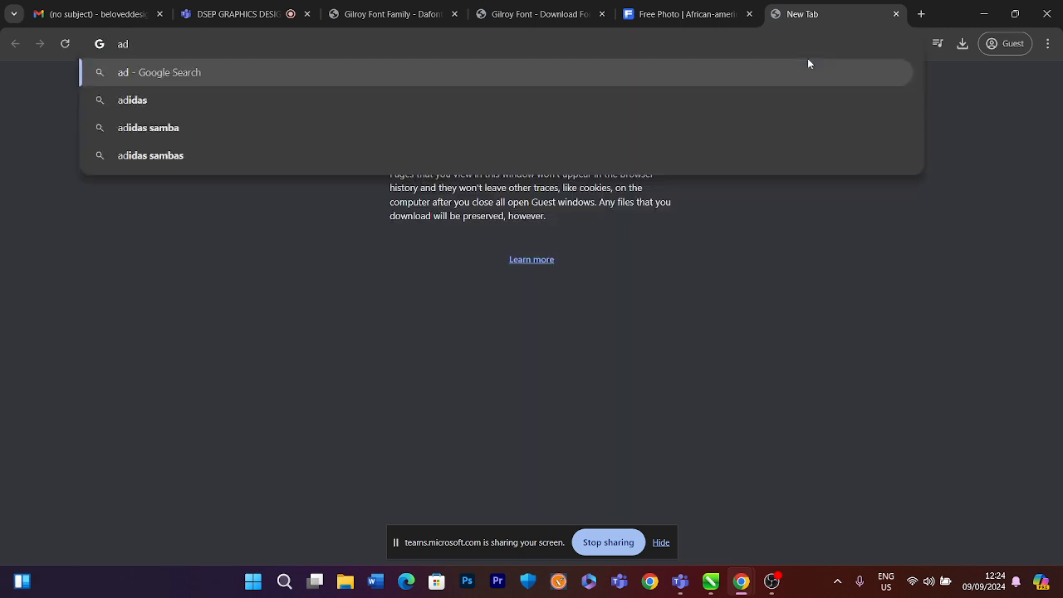
{"action": "type", "text": "obe remy"}
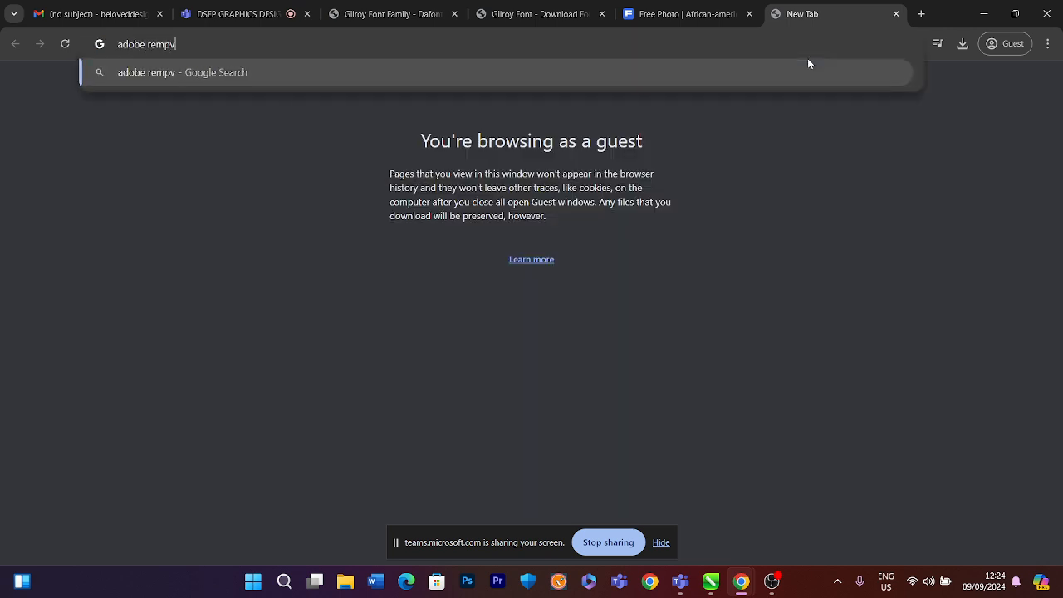
{"action": "key", "text": "BackSpace"}
{"action": "type", "text": "ove backgro"}
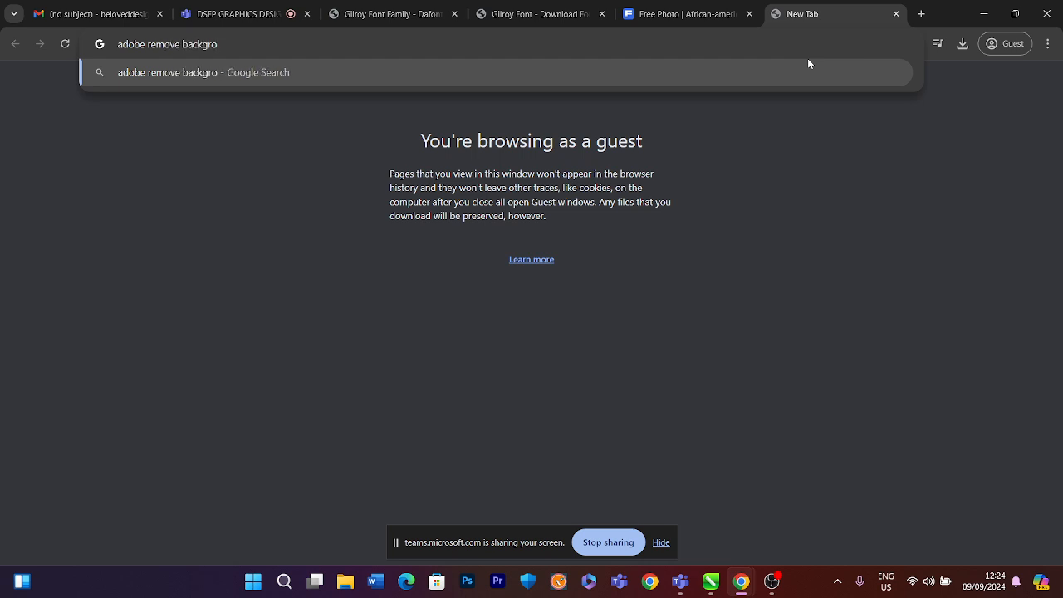
{"action": "type", "text": "und"}
{"action": "key", "text": "Return"}
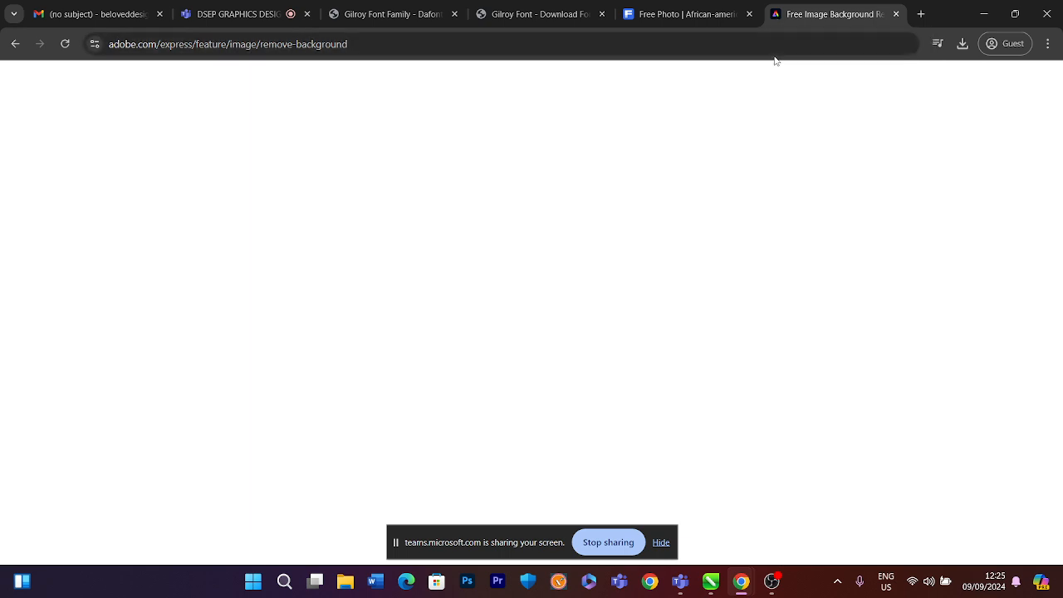
Return to the Freepik tab and save the background-removed male singer PNG to Downloads
{"action": "left_click", "coordinate": [655, 17]}
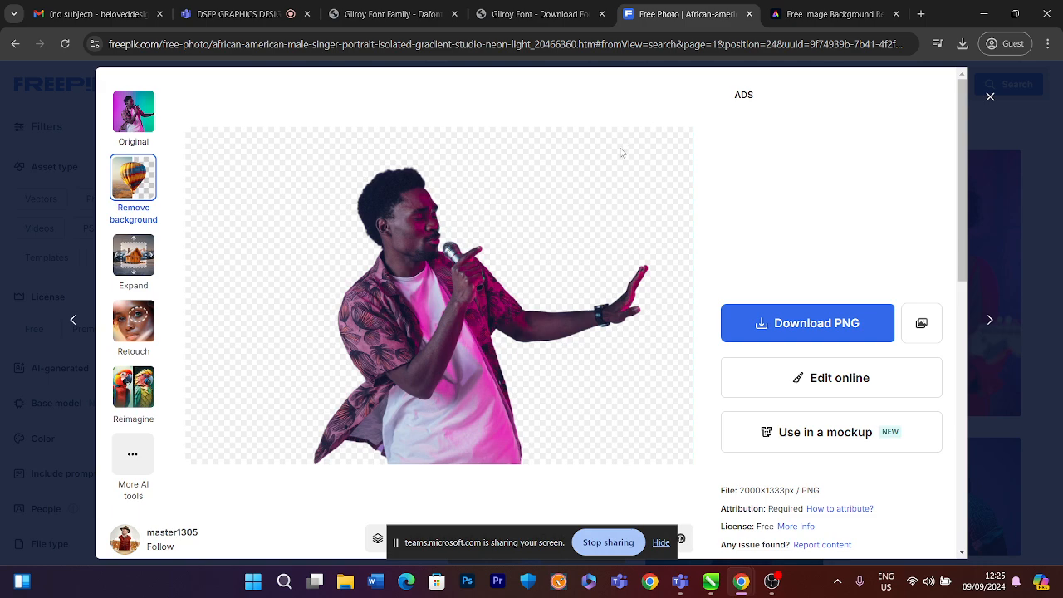
{"action": "scroll", "coordinate": [447, 233], "scroll_direction": "down", "scroll_amount": 3}
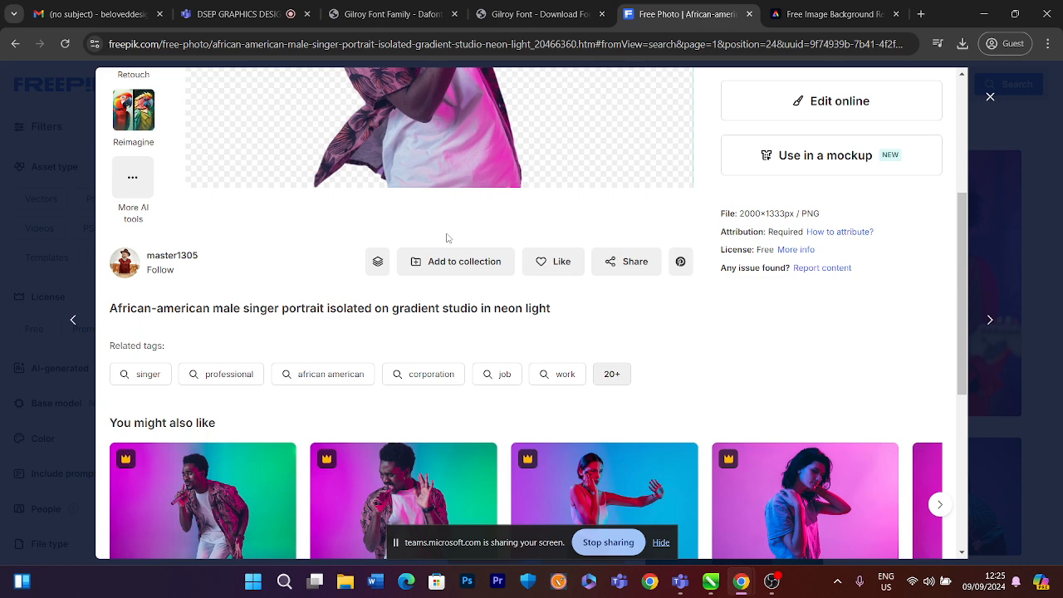
{"action": "scroll", "coordinate": [447, 238], "scroll_direction": "down", "scroll_amount": 1}
{"action": "left_click", "coordinate": [938, 437]}
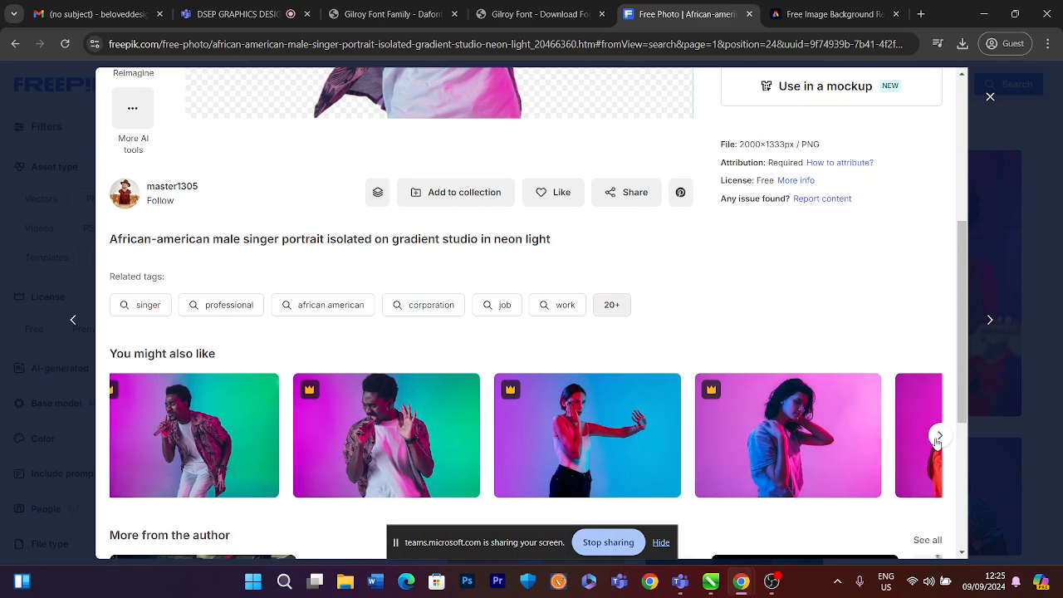
{"action": "left_click", "coordinate": [938, 437]}
{"action": "scroll", "coordinate": [830, 320], "scroll_direction": "up", "scroll_amount": 3}
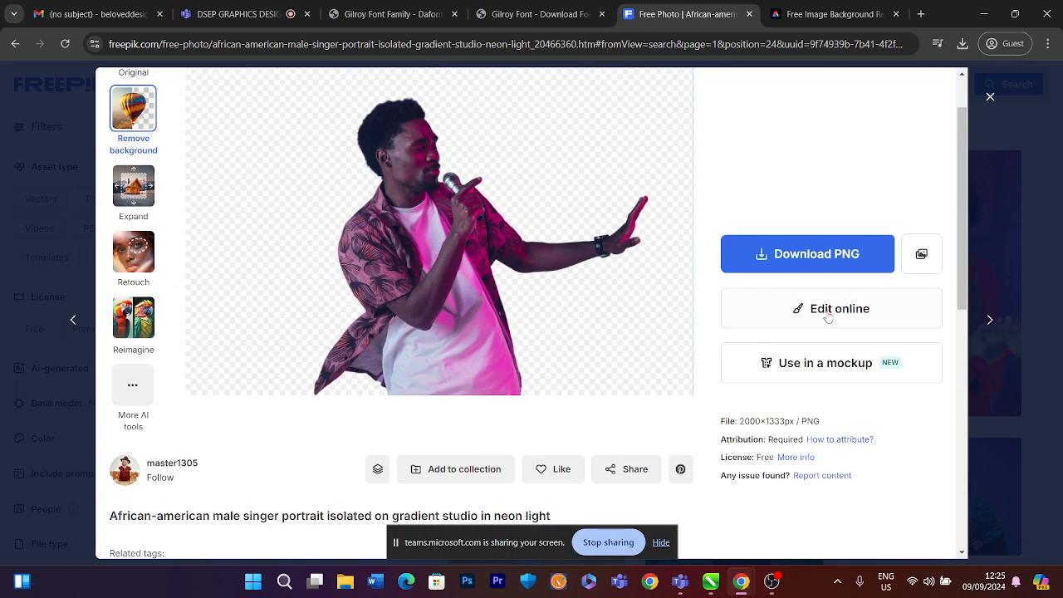
{"action": "left_click", "coordinate": [774, 264]}
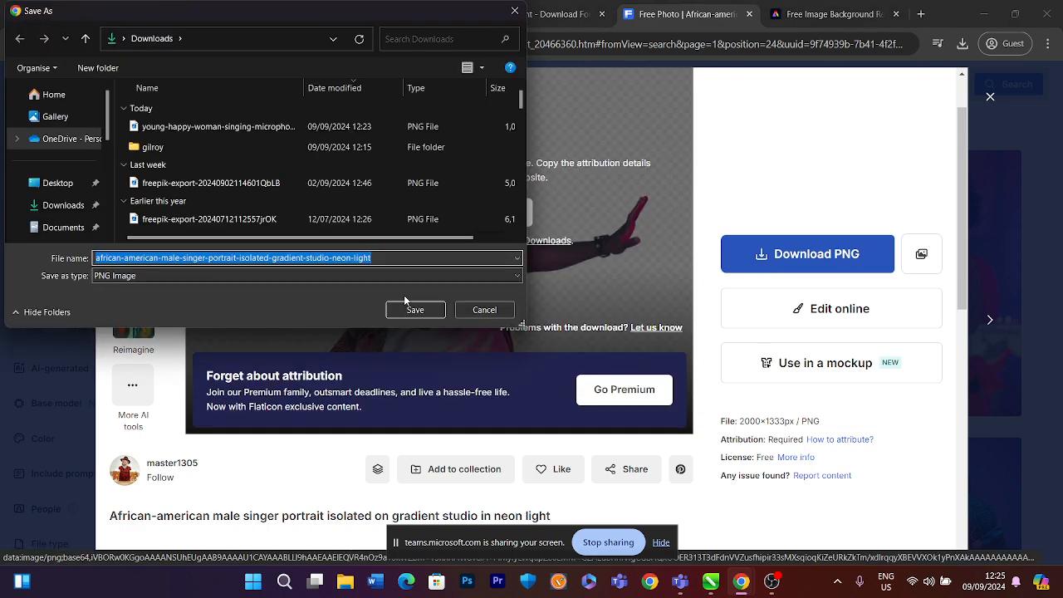
{"action": "left_click", "coordinate": [408, 307]}
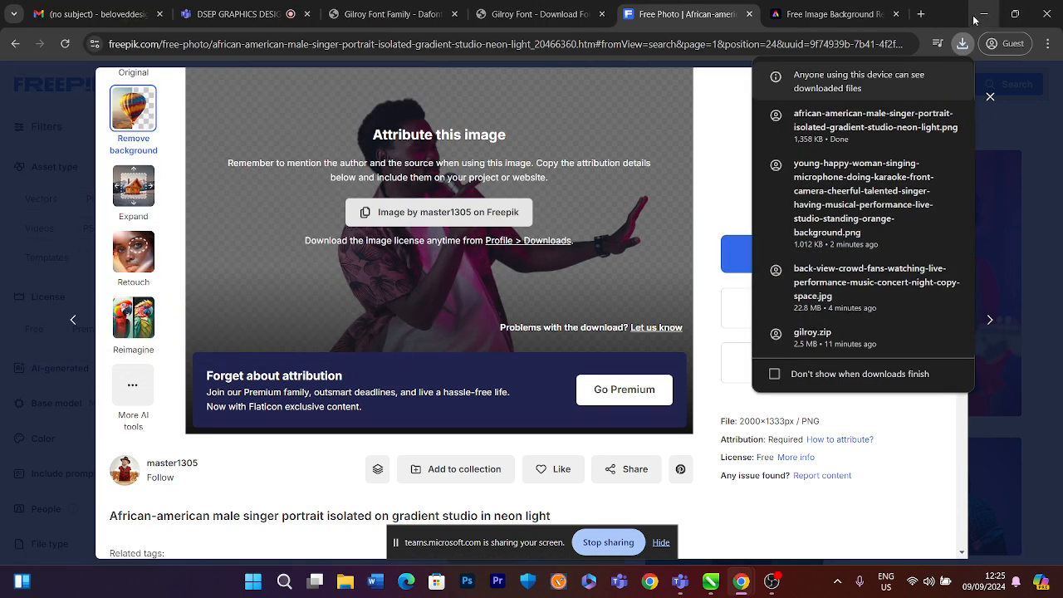
Minimize the browser to return to the CorelDRAW document with the crowd and singer images
{"action": "left_click", "coordinate": [981, 14]}
{"action": "scroll", "coordinate": [337, 286], "scroll_direction": "up", "scroll_amount": 4}
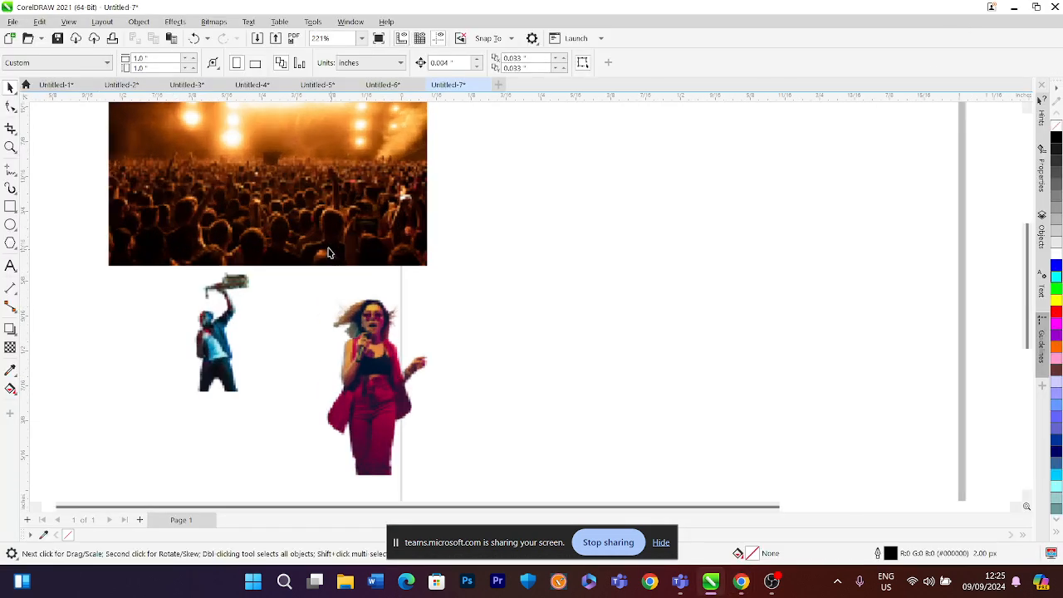
Delete the female singer, the crowd photo and the saxophonist images from the page
{"action": "scroll", "coordinate": [390, 333], "scroll_direction": "down", "scroll_amount": 3}
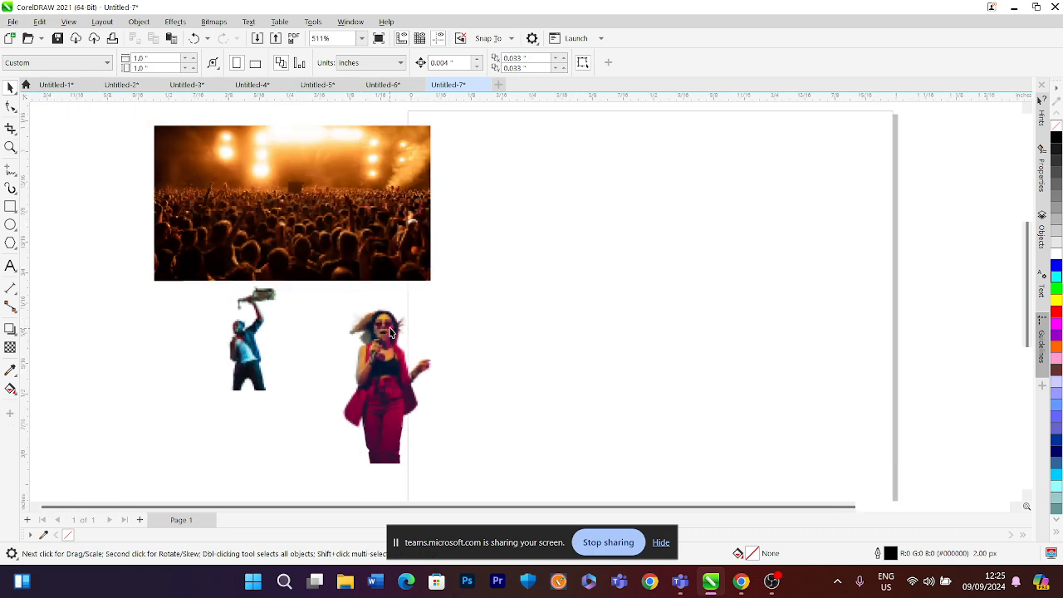
{"action": "left_click", "coordinate": [390, 333]}
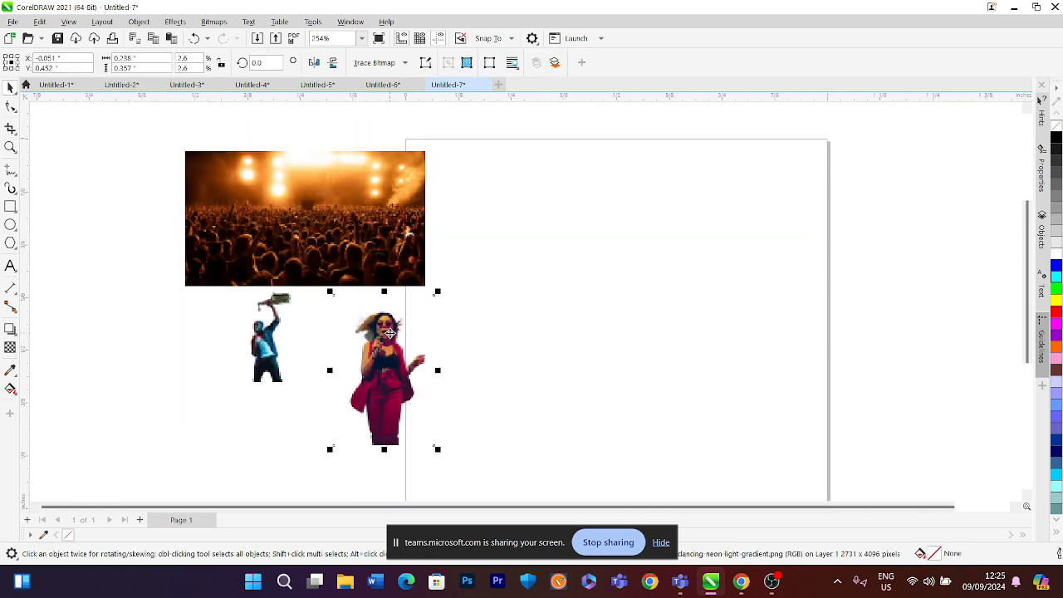
{"action": "key", "text": "Delete"}
{"action": "left_click", "coordinate": [352, 264]}
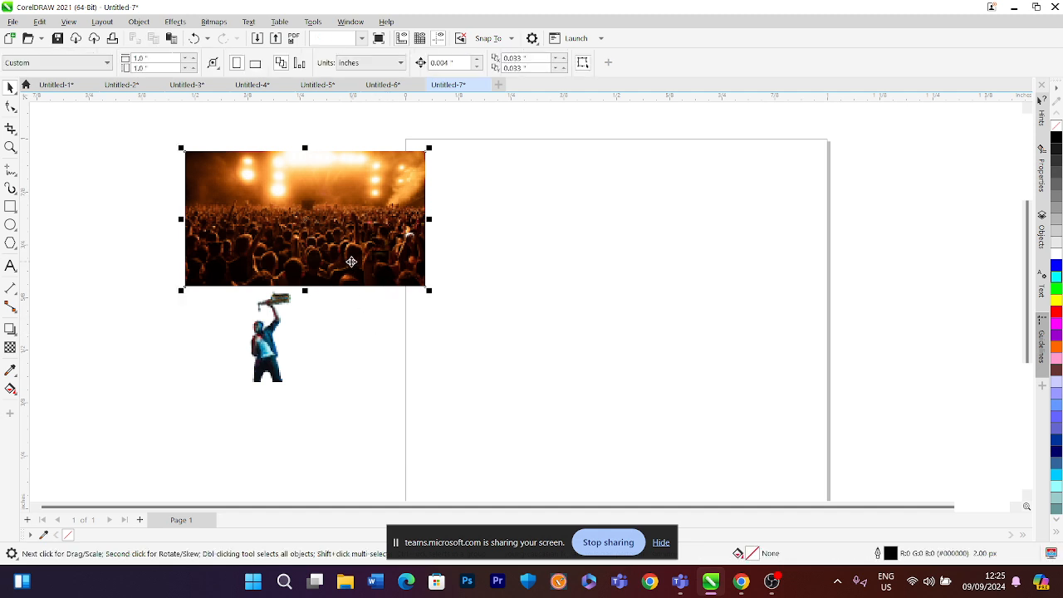
{"action": "key", "text": "Delete"}
{"action": "left_click", "coordinate": [258, 340]}
{"action": "key", "text": "Delete"}
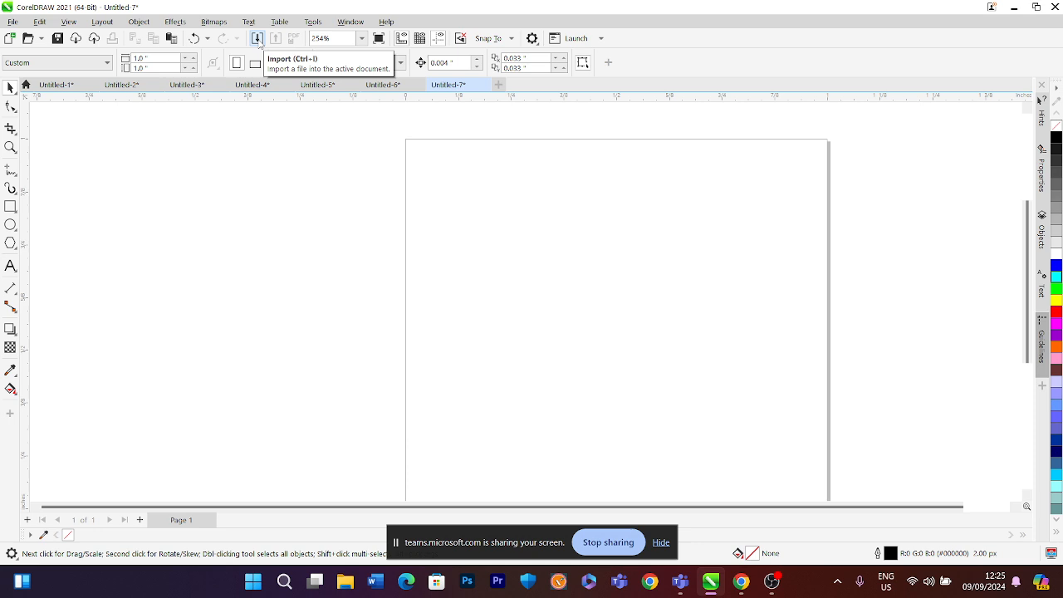
Import the male singer, the young happy woman and the crowd photo from Downloads and place them on the page
{"action": "key", "text": "ctrl+i"}
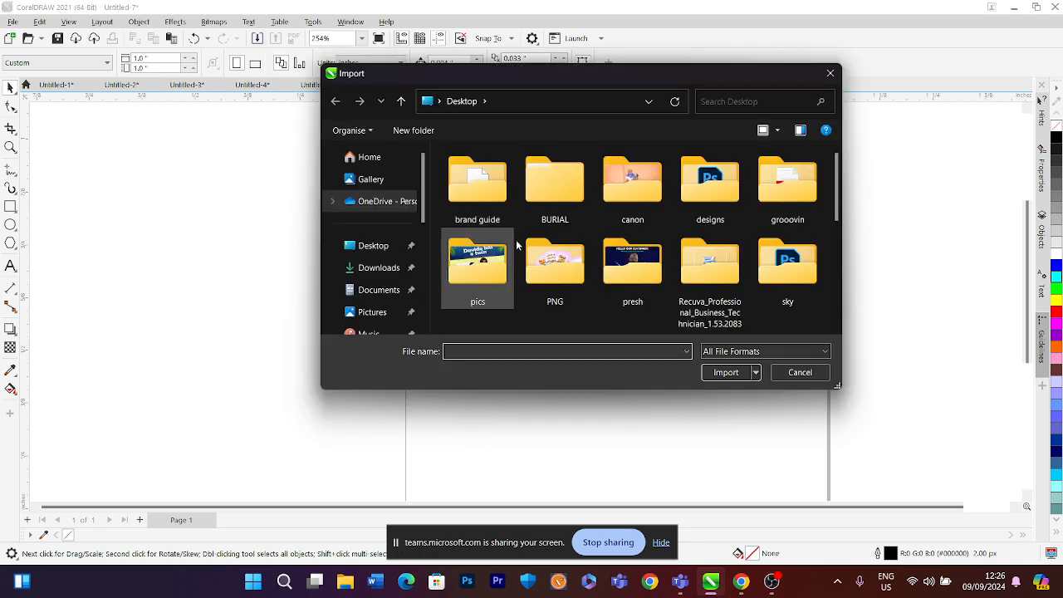
{"action": "left_click", "coordinate": [378, 268]}
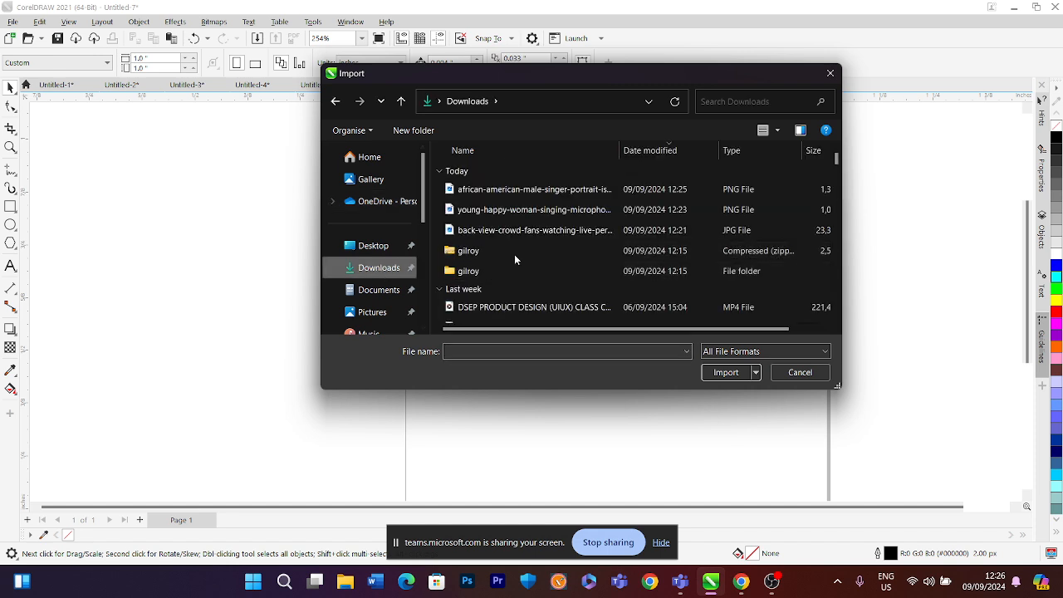
{"action": "left_click", "coordinate": [503, 190]}
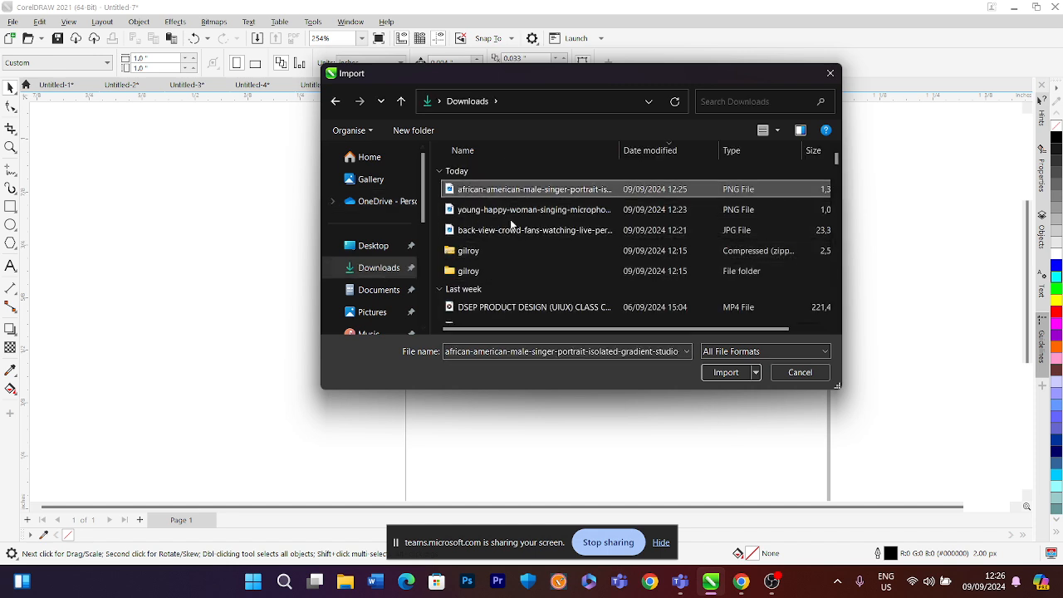
{"action": "left_click", "coordinate": [502, 230], "text": "shift"}
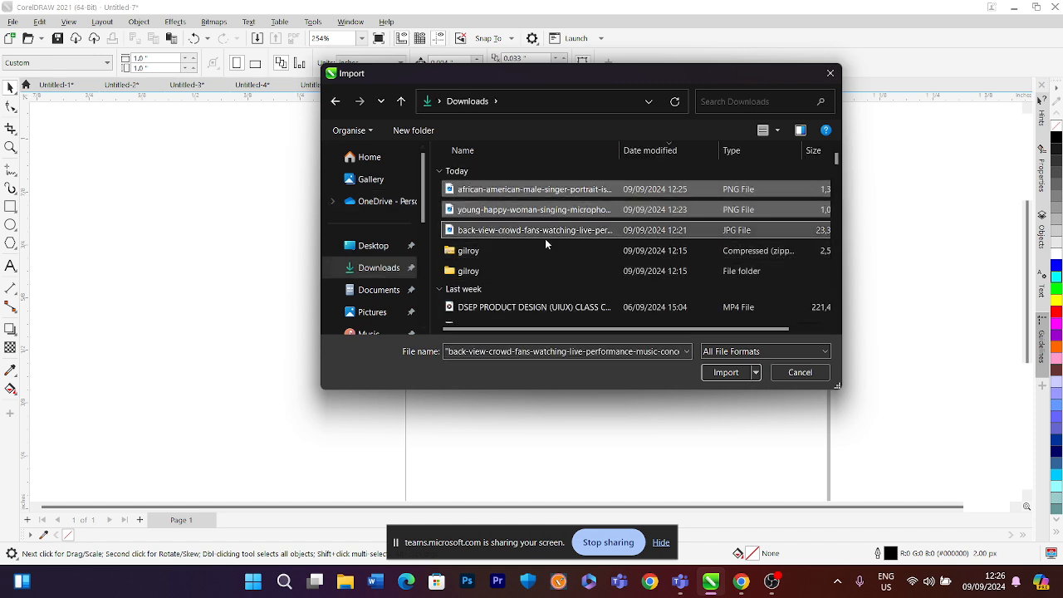
{"action": "left_click", "coordinate": [725, 372]}
{"action": "left_click", "coordinate": [662, 318]}
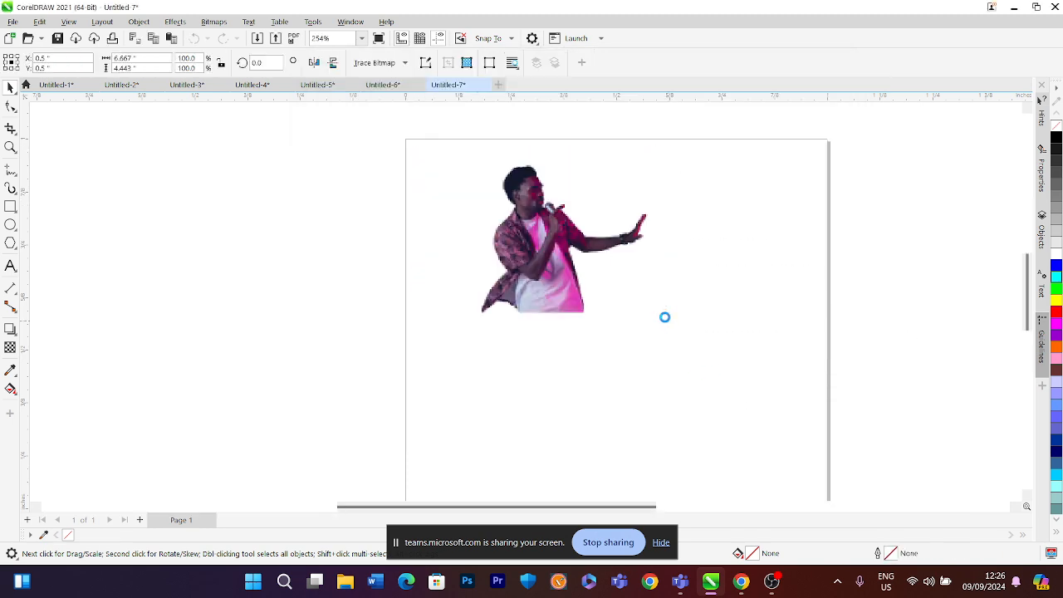
{"action": "left_click_drag", "start_coordinate": [579, 177], "coordinate": [845, 430]}
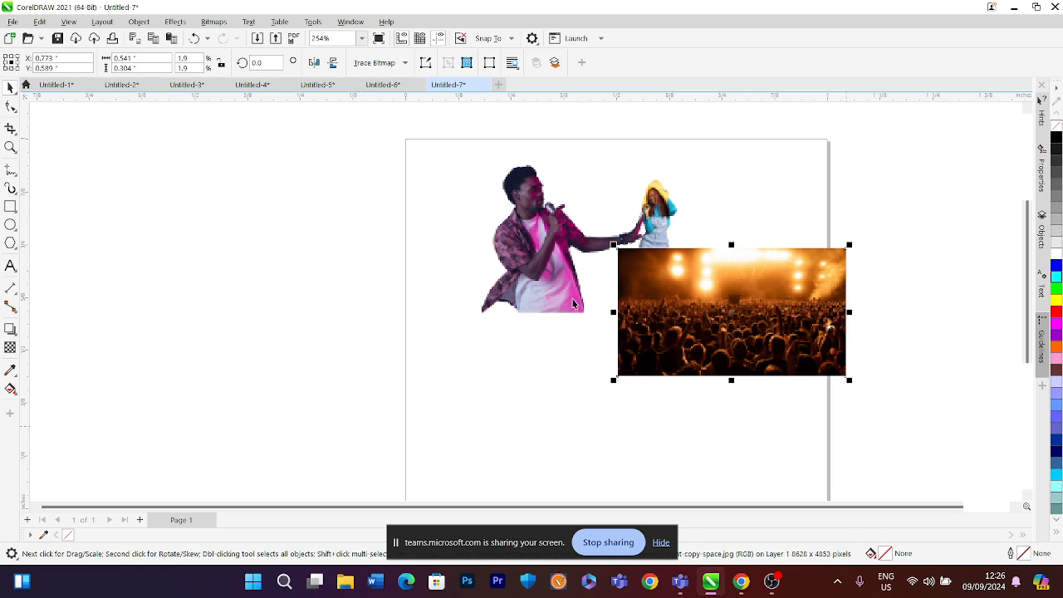
Delete the three newly imported images from the page
{"action": "left_click", "coordinate": [381, 274]}
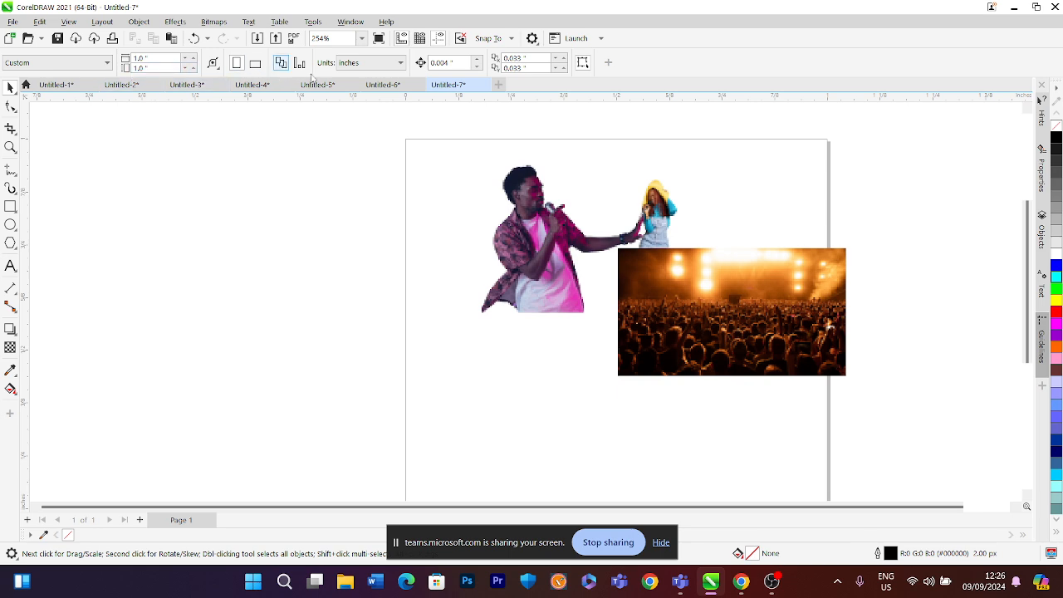
{"action": "left_click", "coordinate": [656, 274]}
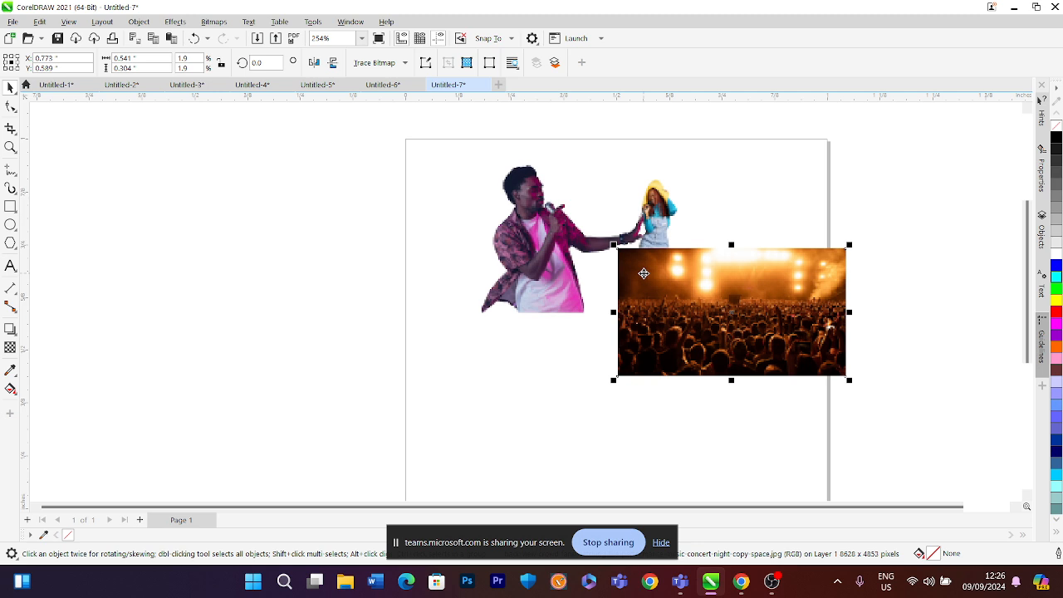
{"action": "key", "text": "Delete"}
{"action": "left_click", "coordinate": [580, 240]}
{"action": "key", "text": "Delete"}
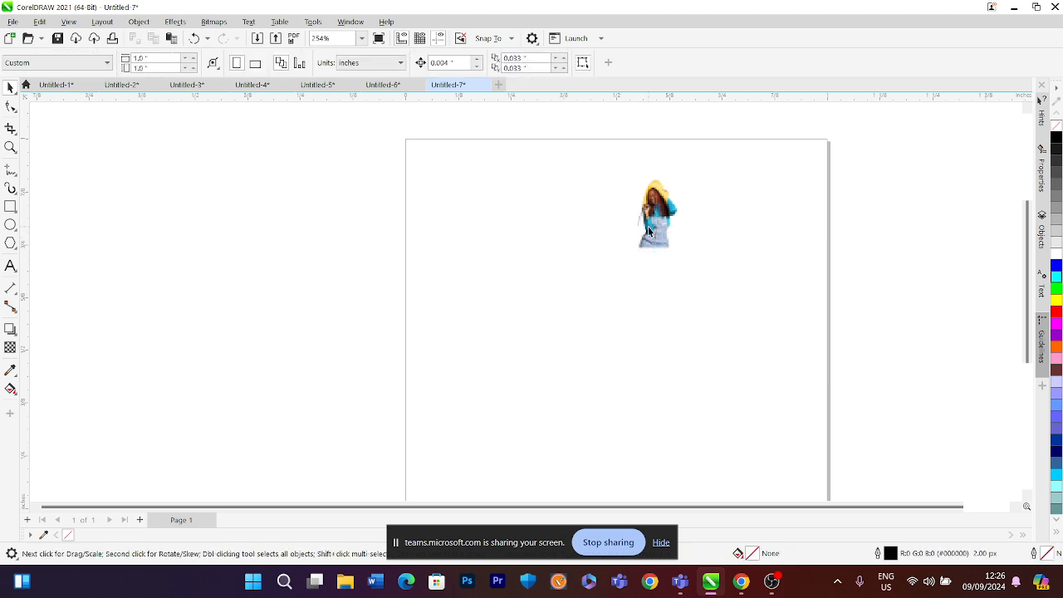
{"action": "left_click", "coordinate": [655, 225]}
{"action": "key", "text": "Delete"}
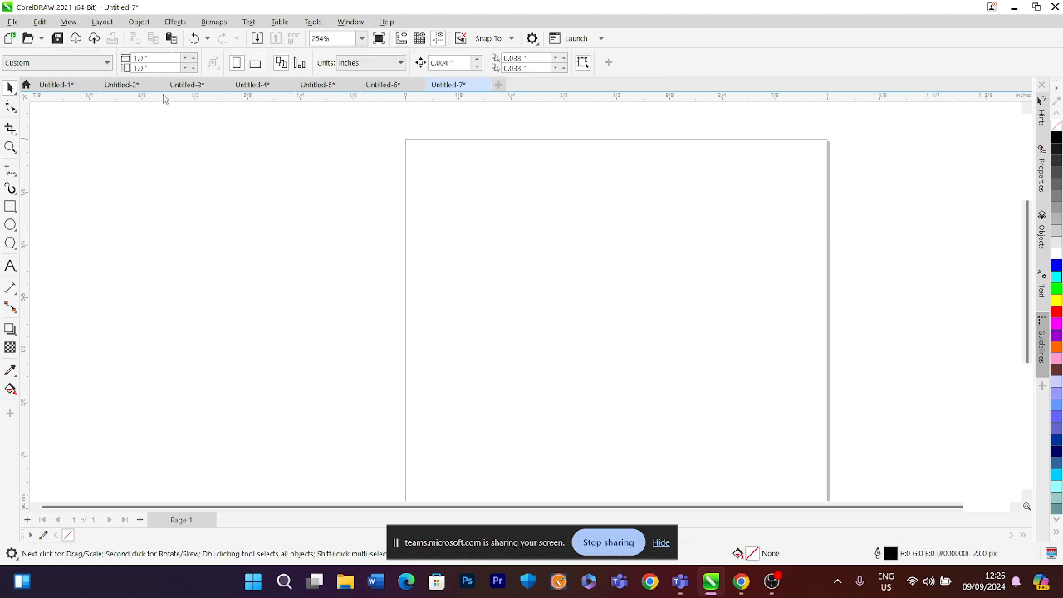
Set the page size to 10 x 10 inches
{"action": "left_click", "coordinate": [155, 59]}
{"action": "type", "text": "10"}
{"action": "key", "text": "Tab"}
{"action": "type", "text": "10"}
{"action": "key", "text": "Return"}
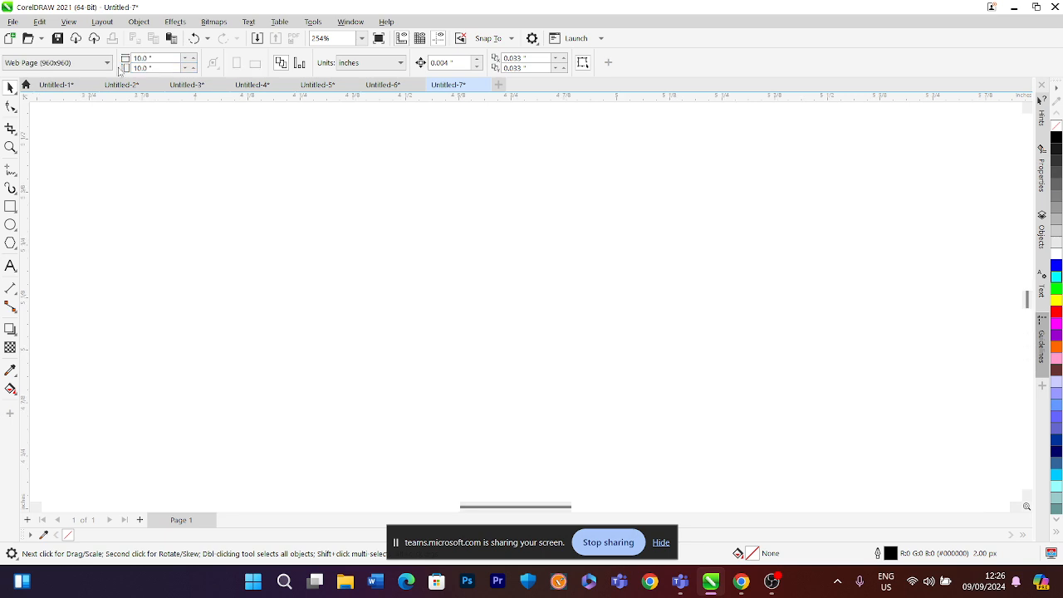
Import the back-view crowd concert photo from Downloads and place it at the page's top-left corner
{"action": "left_click", "coordinate": [361, 38]}
{"action": "left_click", "coordinate": [349, 47]}
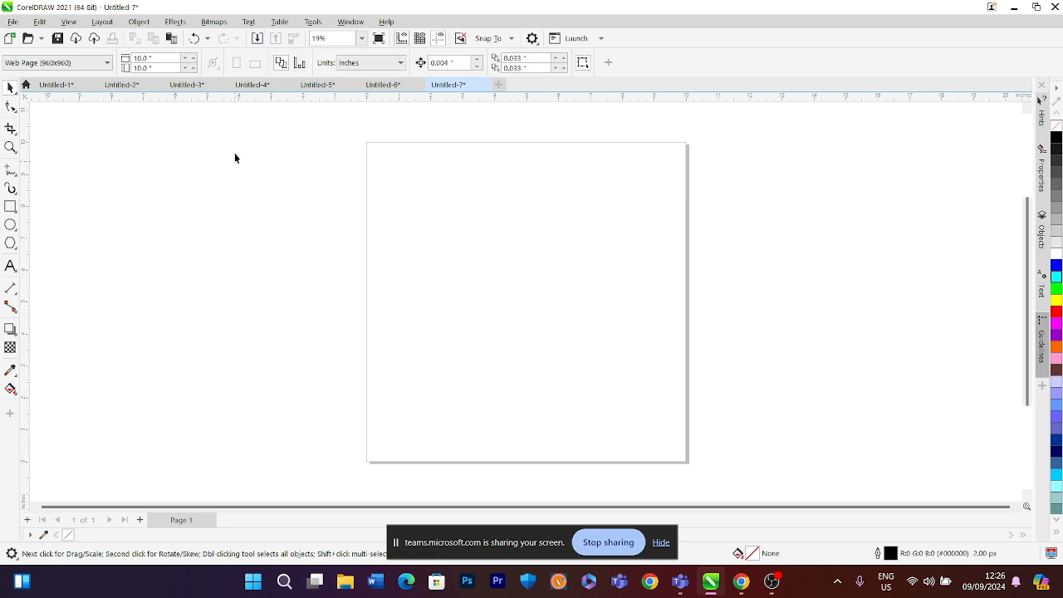
{"action": "left_click", "coordinate": [256, 38]}
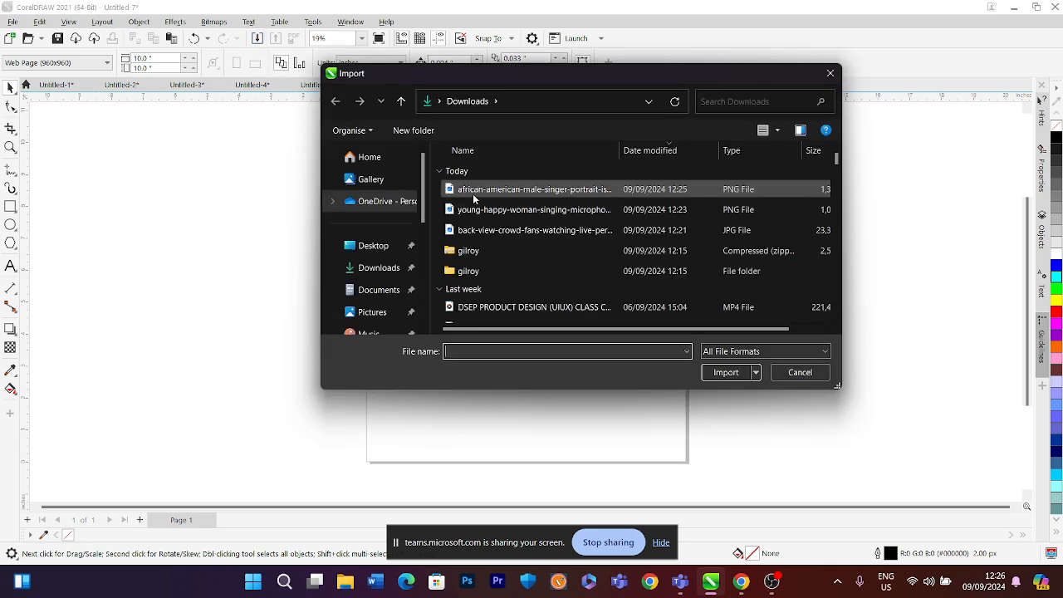
{"action": "left_click", "coordinate": [469, 230]}
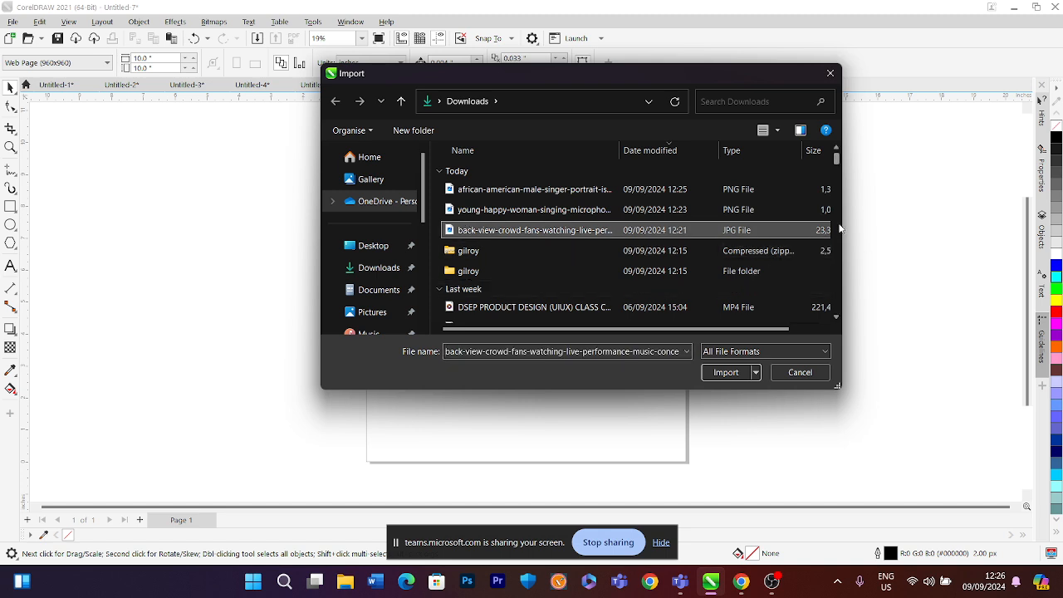
{"action": "left_click_drag", "start_coordinate": [842, 222], "coordinate": [947, 222]}
{"action": "left_click", "coordinate": [818, 370]}
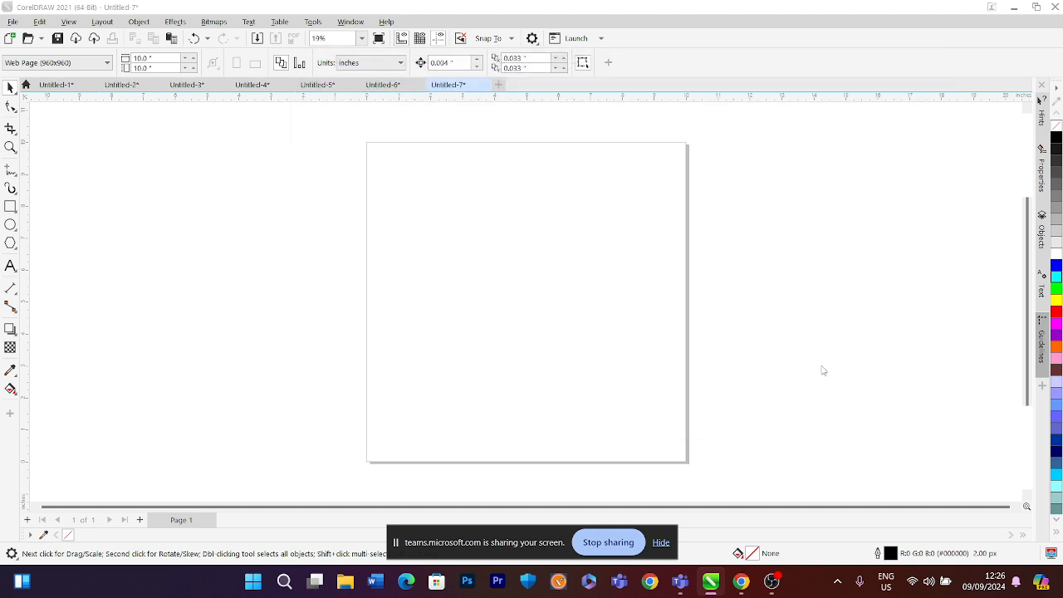
{"action": "left_click", "coordinate": [345, 141]}
{"action": "scroll", "coordinate": [396, 206], "scroll_direction": "down", "scroll_amount": 3}
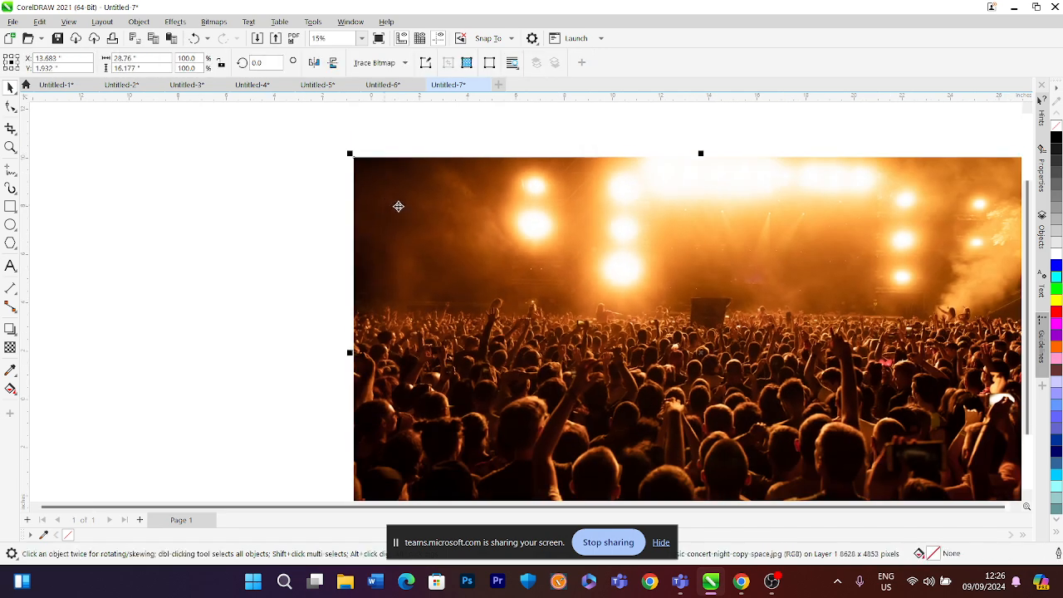
{"action": "left_click_drag", "start_coordinate": [683, 357], "coordinate": [494, 309]}
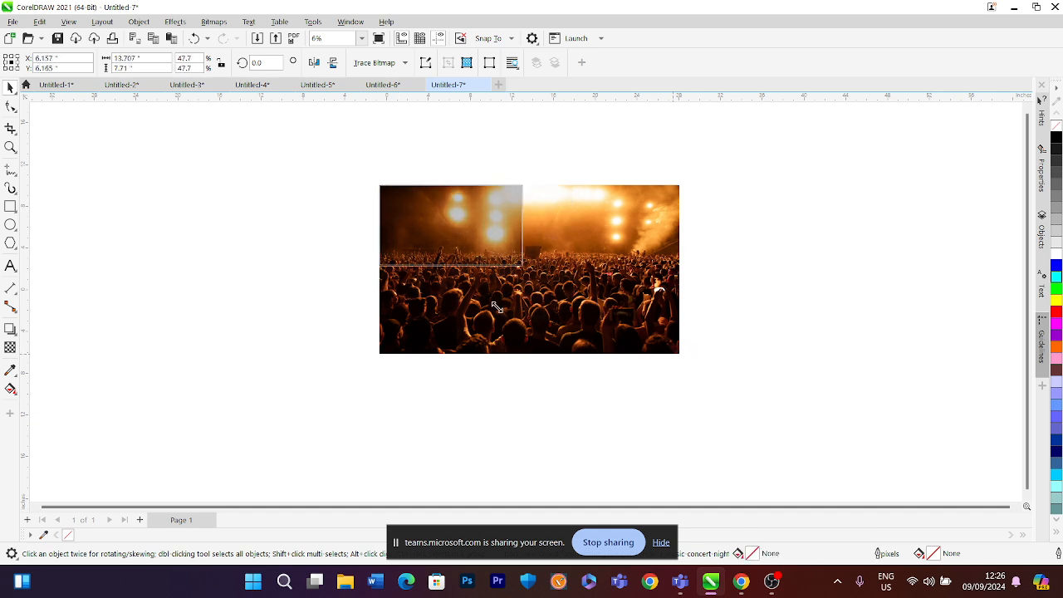
Import the saxophone musician and the neon female singer images from the Desktop and place them beside the page
{"action": "left_click", "coordinate": [259, 39]}
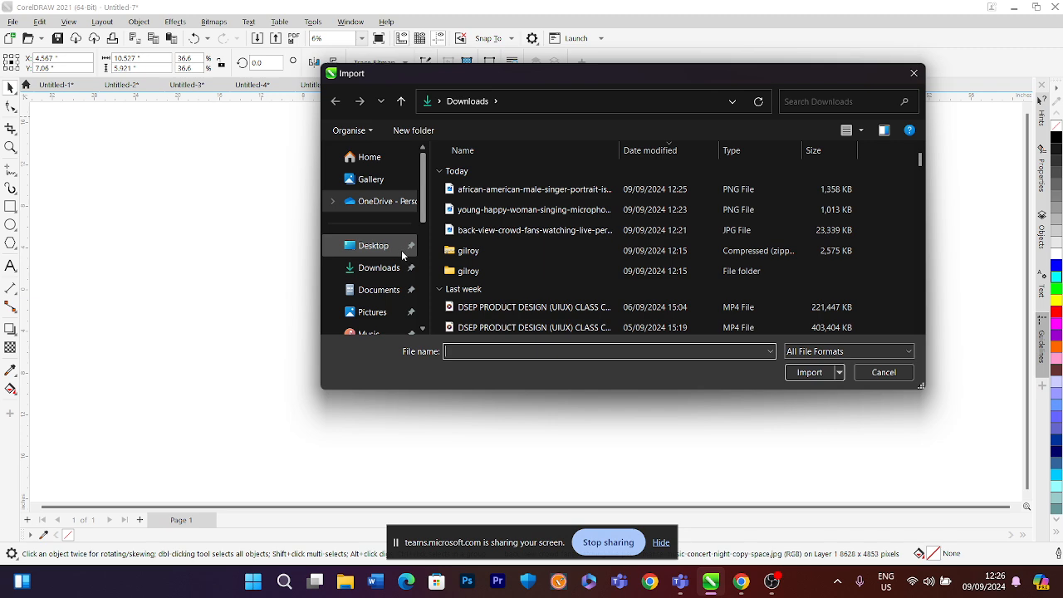
{"action": "left_click", "coordinate": [390, 246]}
{"action": "scroll", "coordinate": [601, 217], "scroll_direction": "down", "scroll_amount": 5}
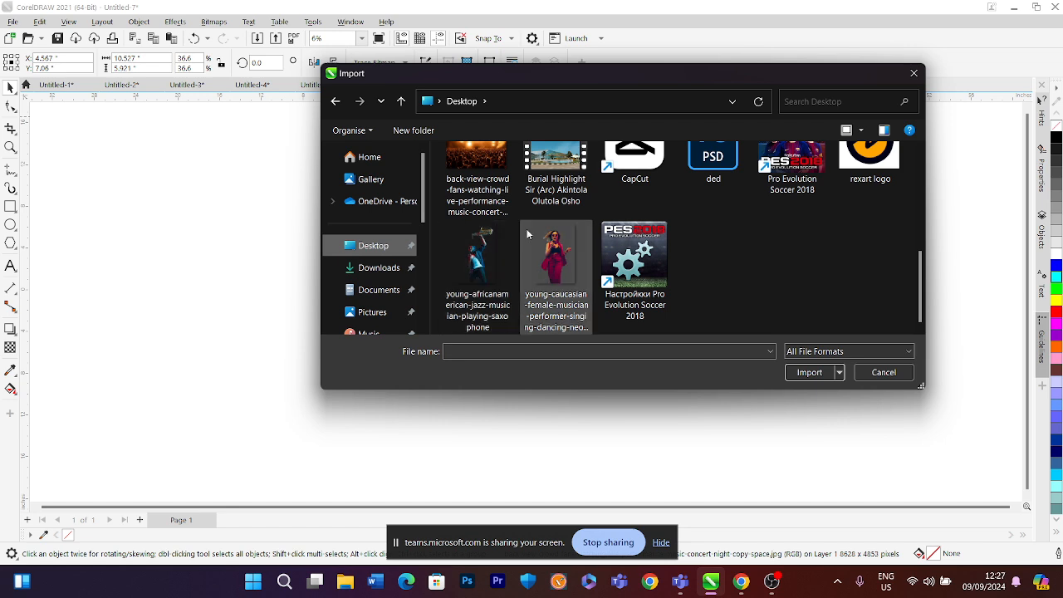
{"action": "left_click", "coordinate": [477, 257]}
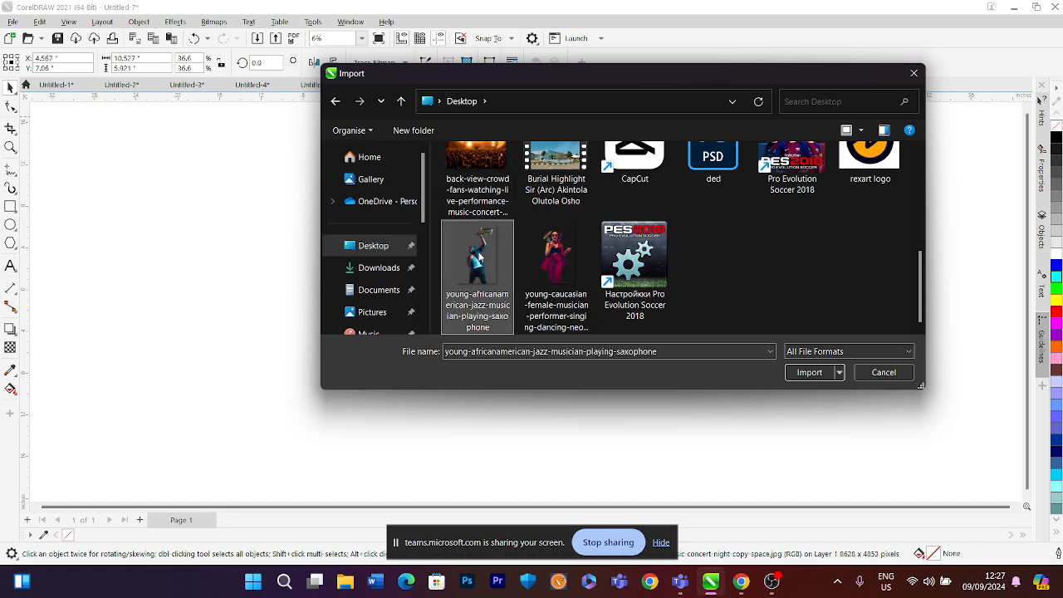
{"action": "left_click", "coordinate": [534, 251], "text": "ctrl"}
{"action": "left_click", "coordinate": [810, 372]}
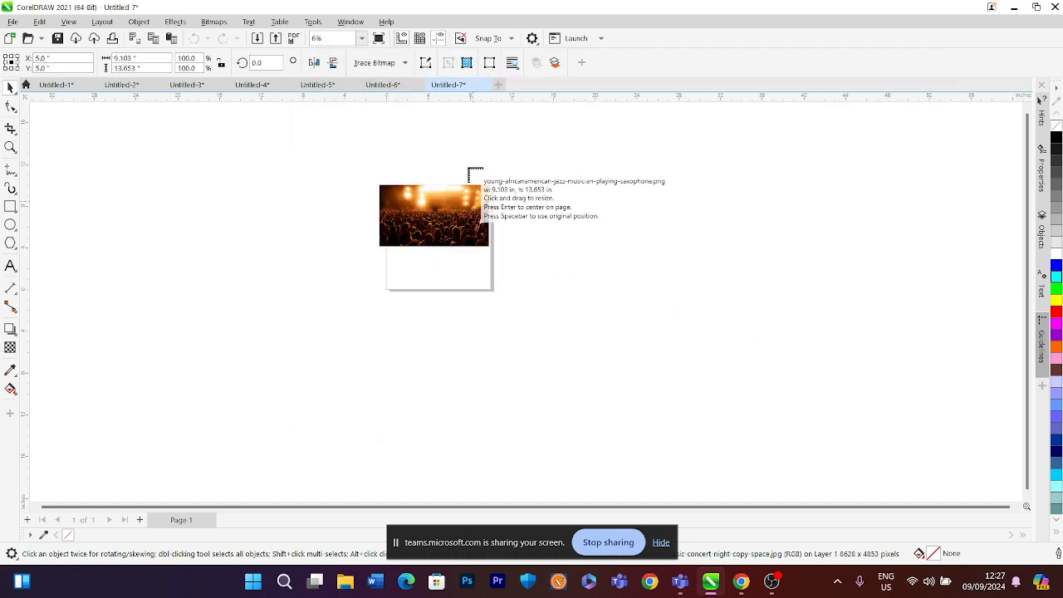
{"action": "left_click", "coordinate": [468, 170]}
{"action": "left_click", "coordinate": [525, 209]}
Move the crowd photo down and to the left over the page's left edge
{"action": "scroll", "coordinate": [531, 219], "scroll_direction": "up", "scroll_amount": 1}
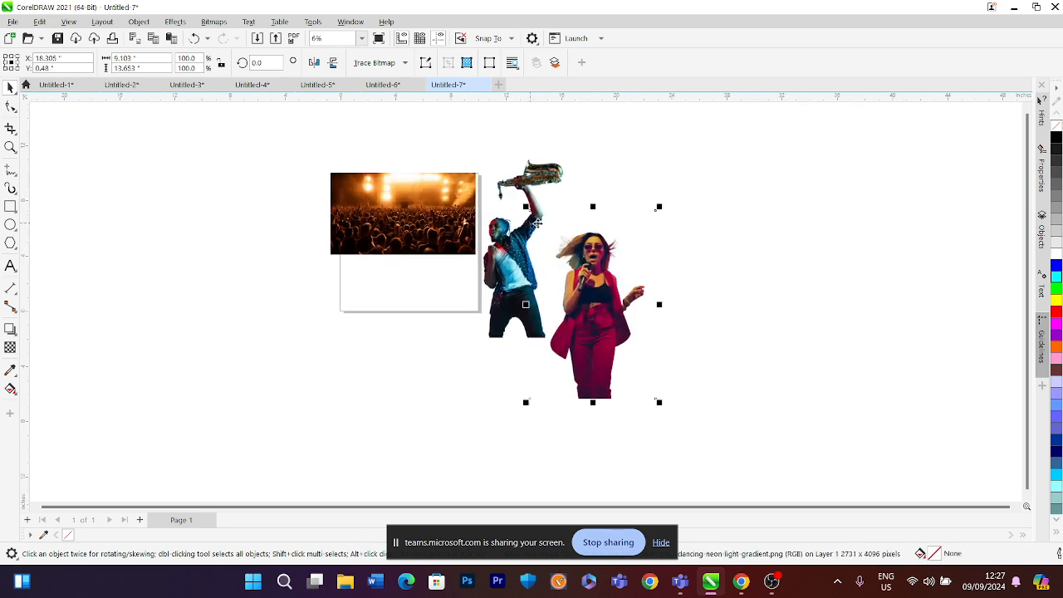
{"action": "scroll", "coordinate": [537, 222], "scroll_direction": "up", "scroll_amount": 4}
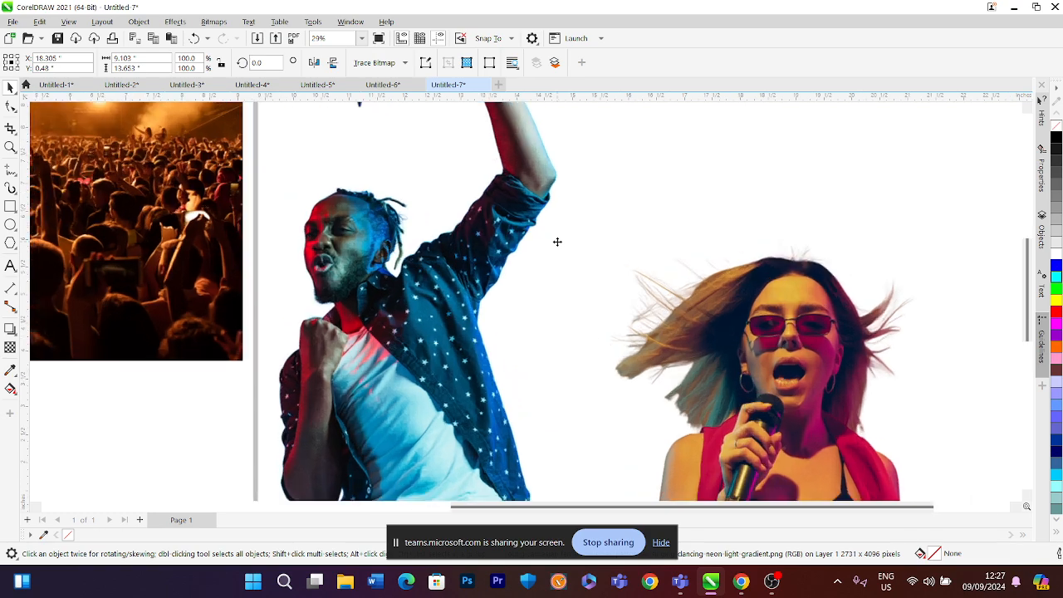
{"action": "scroll", "coordinate": [557, 241], "scroll_direction": "up", "scroll_amount": 2}
{"action": "scroll", "coordinate": [454, 255], "scroll_direction": "down", "scroll_amount": 4}
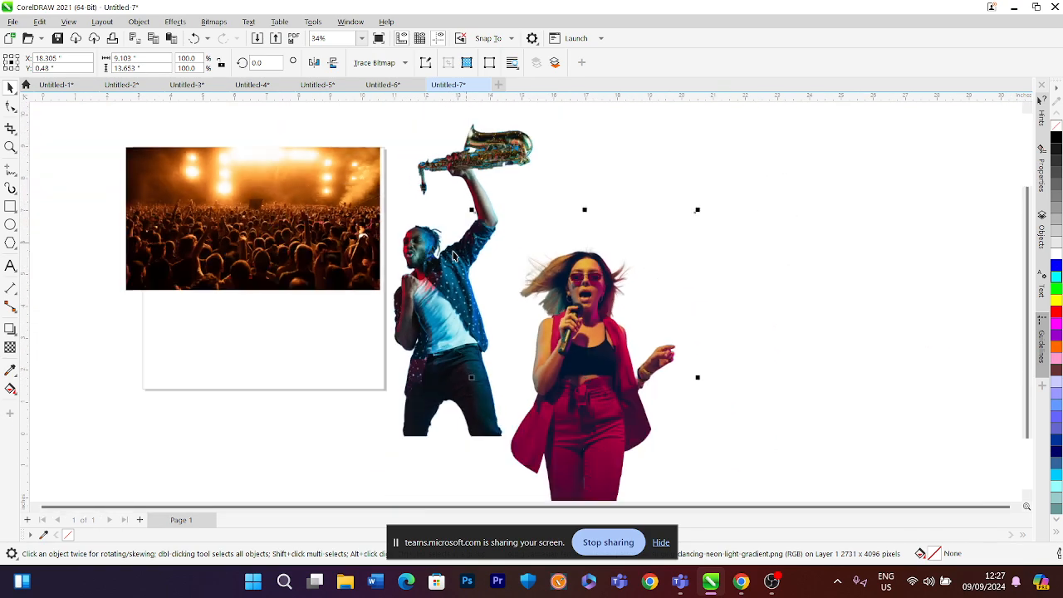
{"action": "left_click", "coordinate": [282, 210]}
{"action": "left_click_drag", "start_coordinate": [282, 209], "coordinate": [177, 273]}
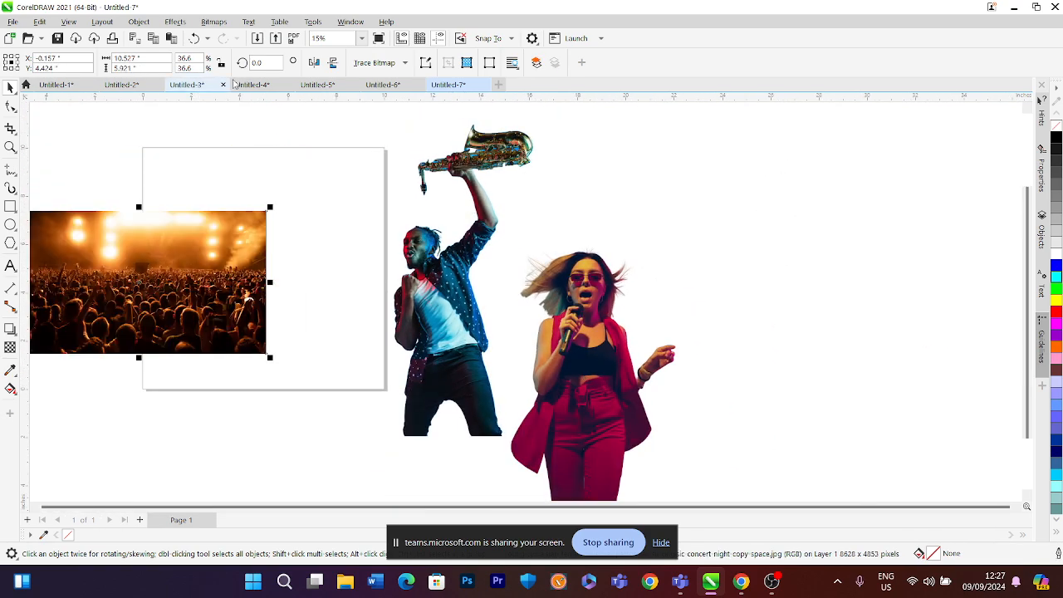
Import the background-removed male singer and young happy woman PNGs from Downloads and place them beside the musicians
{"action": "key", "text": "ctrl+i"}
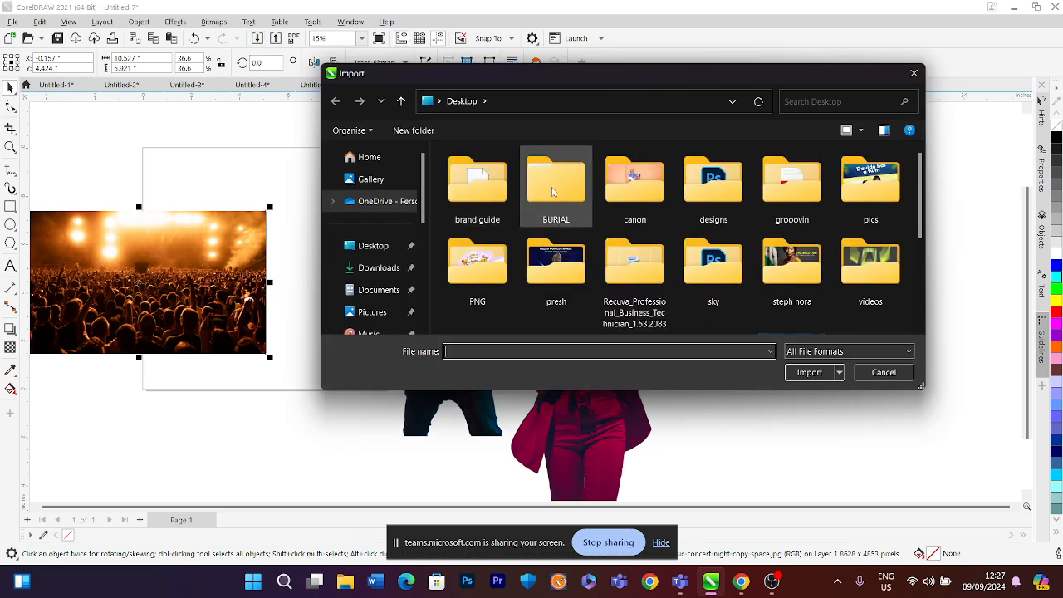
{"action": "left_click", "coordinate": [375, 268]}
{"action": "left_click", "coordinate": [498, 191]}
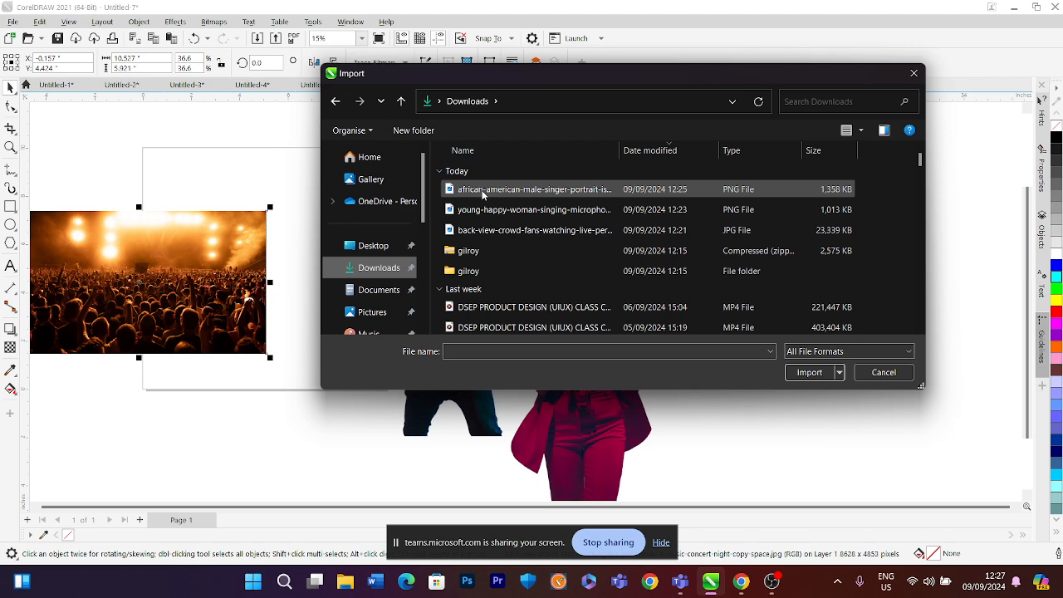
{"action": "left_click", "coordinate": [501, 211], "text": "ctrl"}
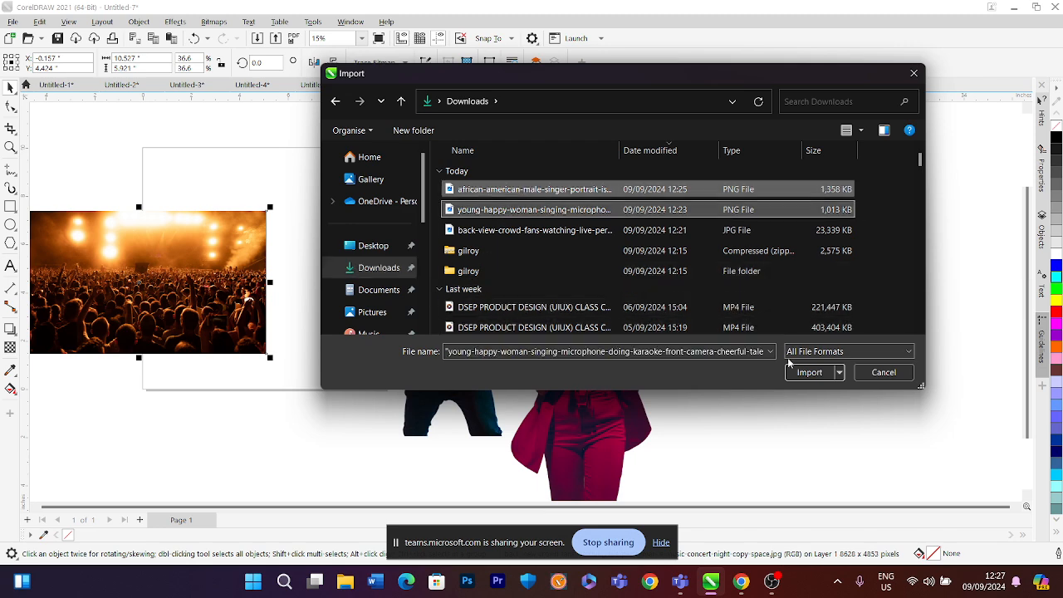
{"action": "left_click", "coordinate": [809, 372]}
{"action": "left_click", "coordinate": [553, 158]}
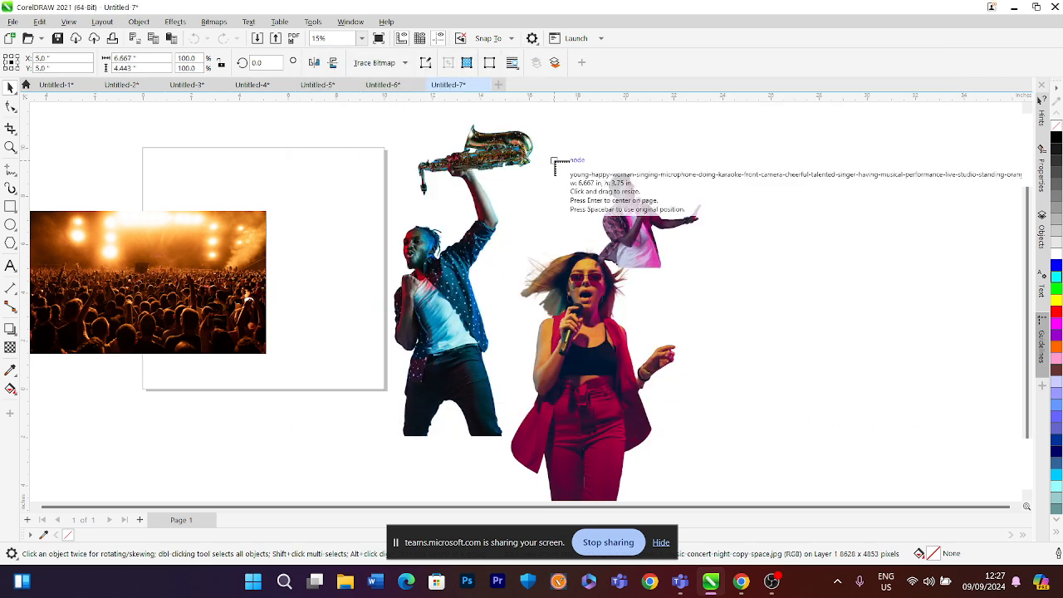
{"action": "left_click", "coordinate": [627, 228]}
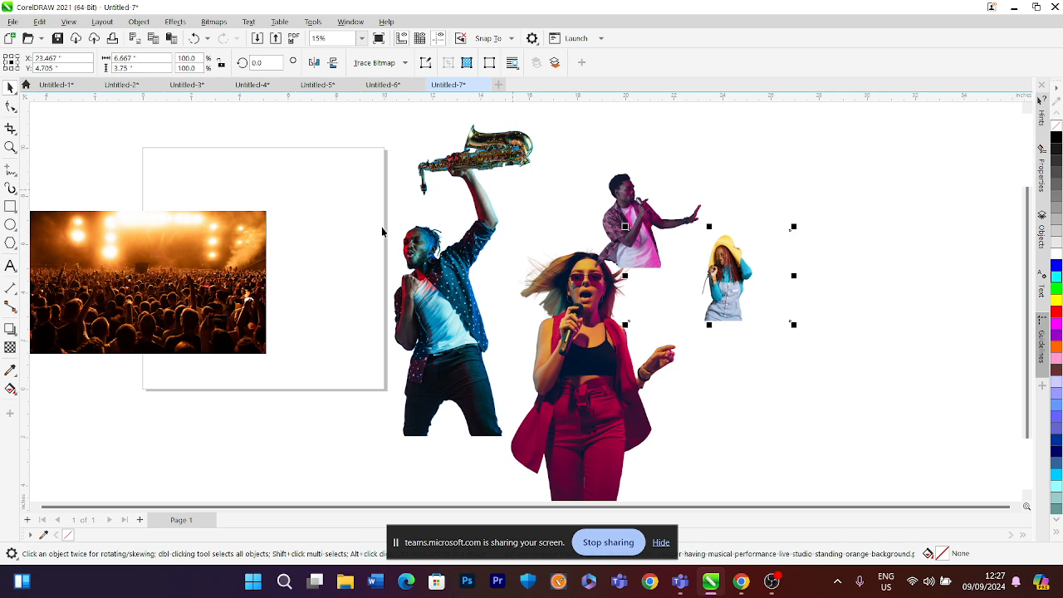
Move the crowd photo farther left, off the page
{"action": "scroll", "coordinate": [382, 231], "scroll_direction": "down", "scroll_amount": 1}
{"action": "left_click_drag", "start_coordinate": [290, 267], "coordinate": [164, 234]}
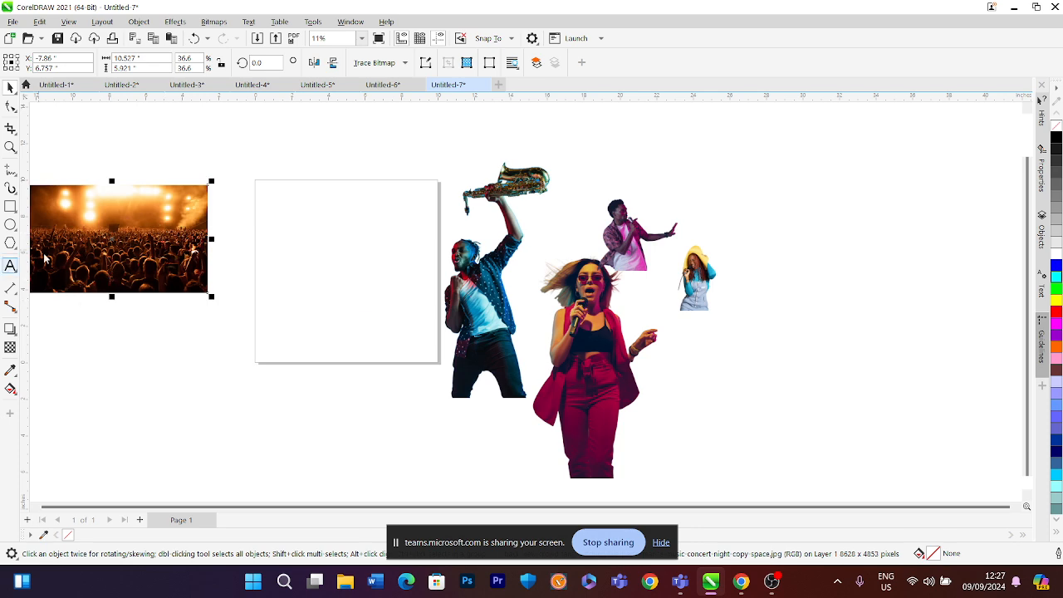
Add the text STARDOM near the page's upper-left corner
{"action": "key", "text": "F8"}
{"action": "scroll", "coordinate": [278, 199], "scroll_direction": "up", "scroll_amount": 3}
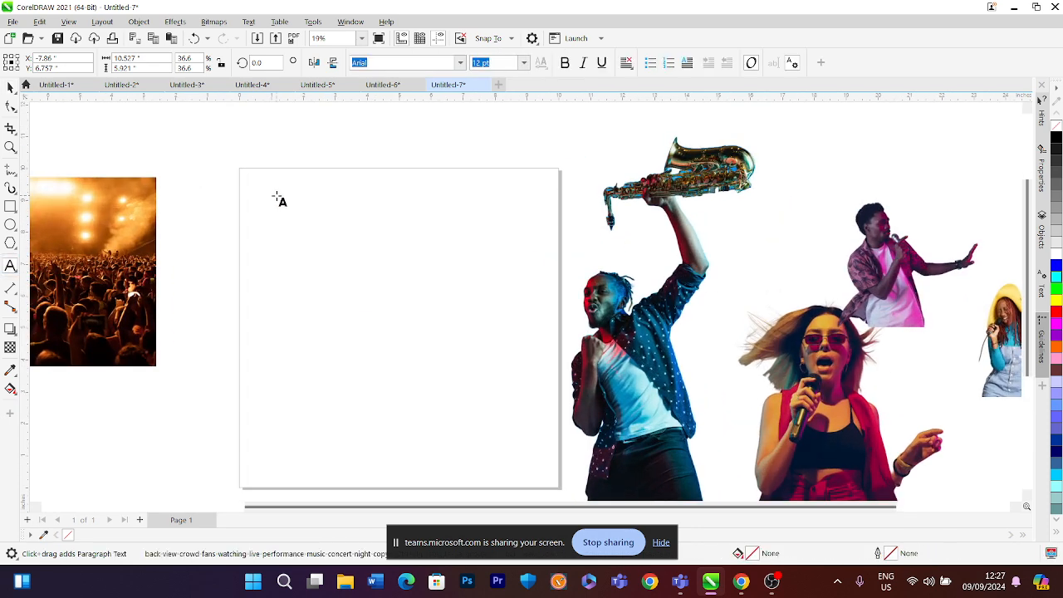
{"action": "left_click", "coordinate": [277, 197]}
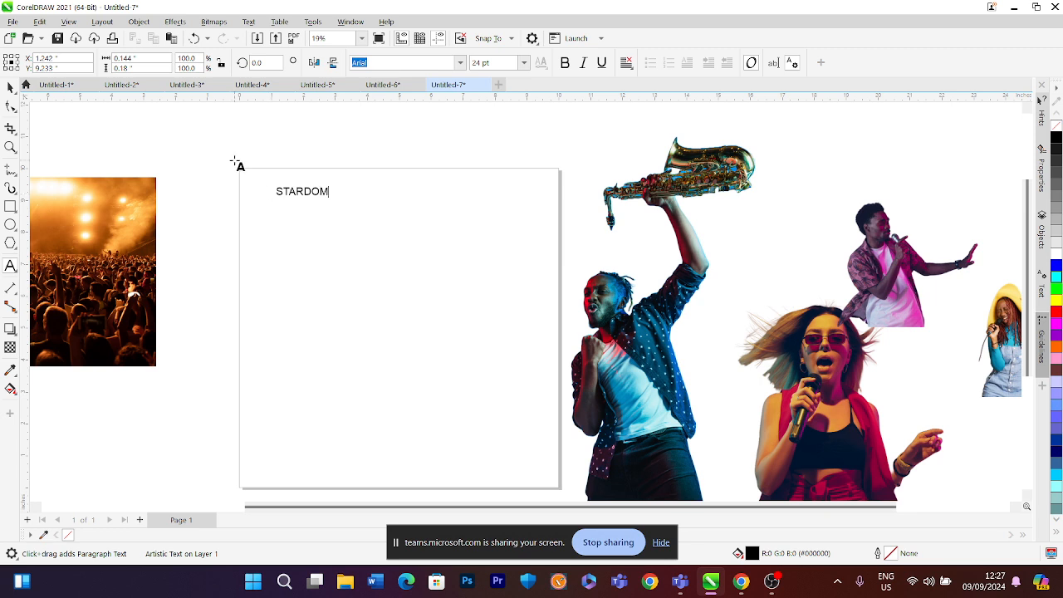
{"action": "left_click", "coordinate": [9, 88]}
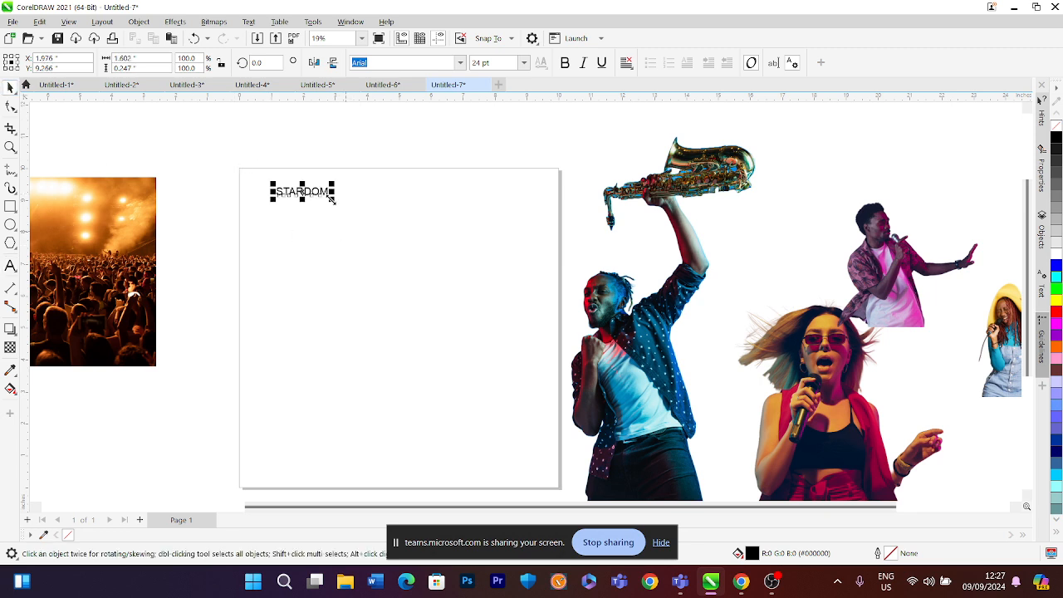
Enlarge the STARDOM text to about 53 pt and set its font to Gilroy-SemiBold
{"action": "left_click_drag", "start_coordinate": [333, 202], "coordinate": [396, 224]}
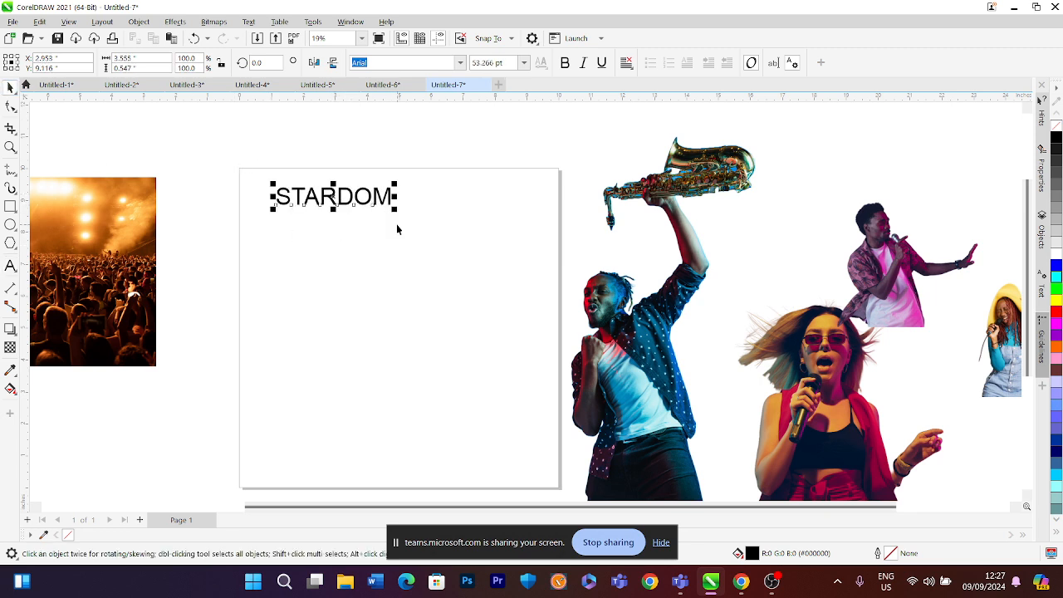
{"action": "left_click", "coordinate": [460, 63]}
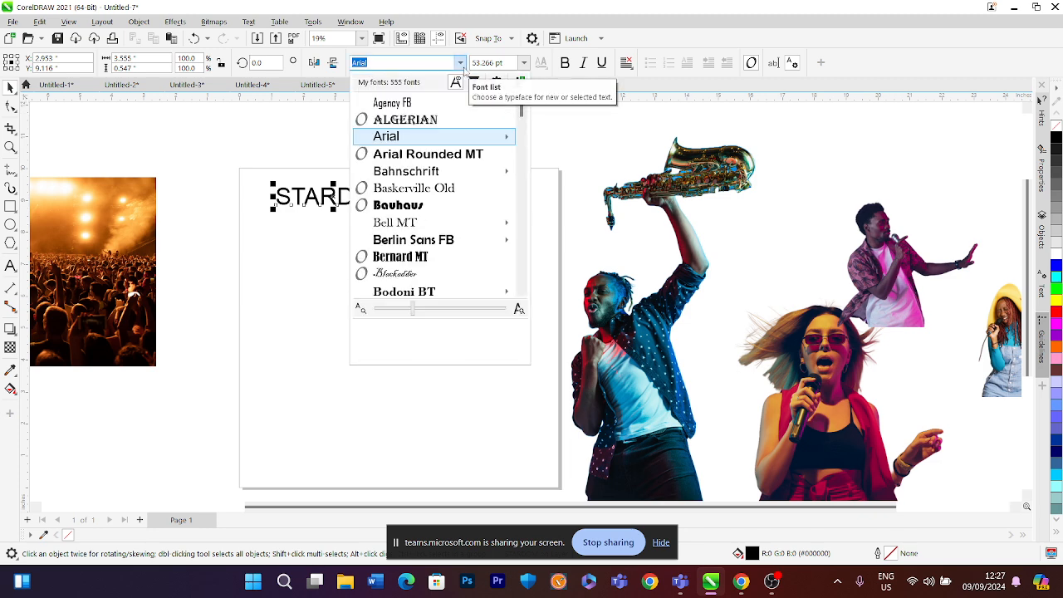
{"action": "type", "text": "Gi"}
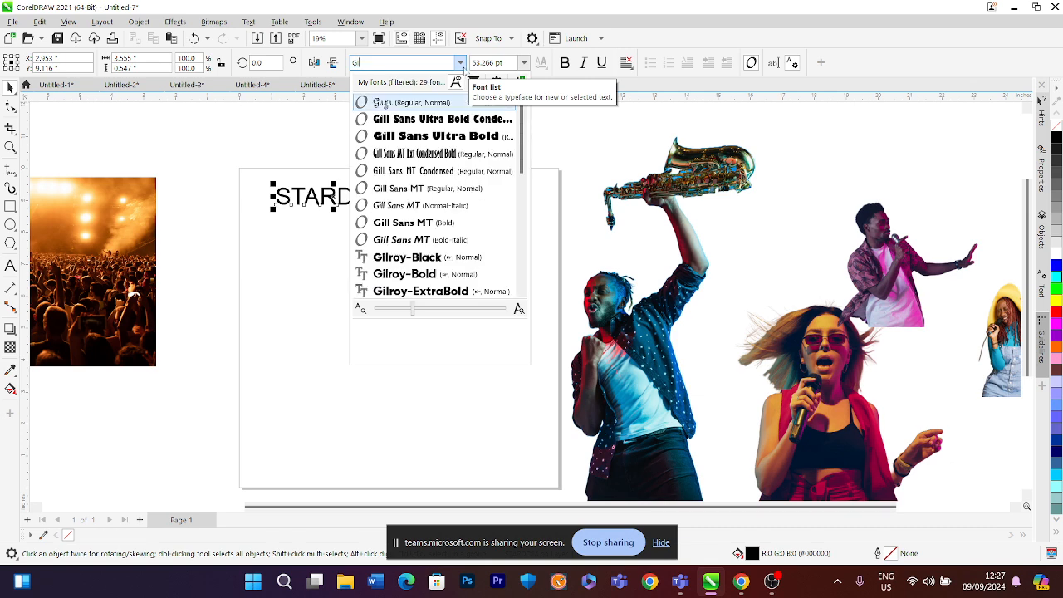
{"action": "type", "text": "lr"}
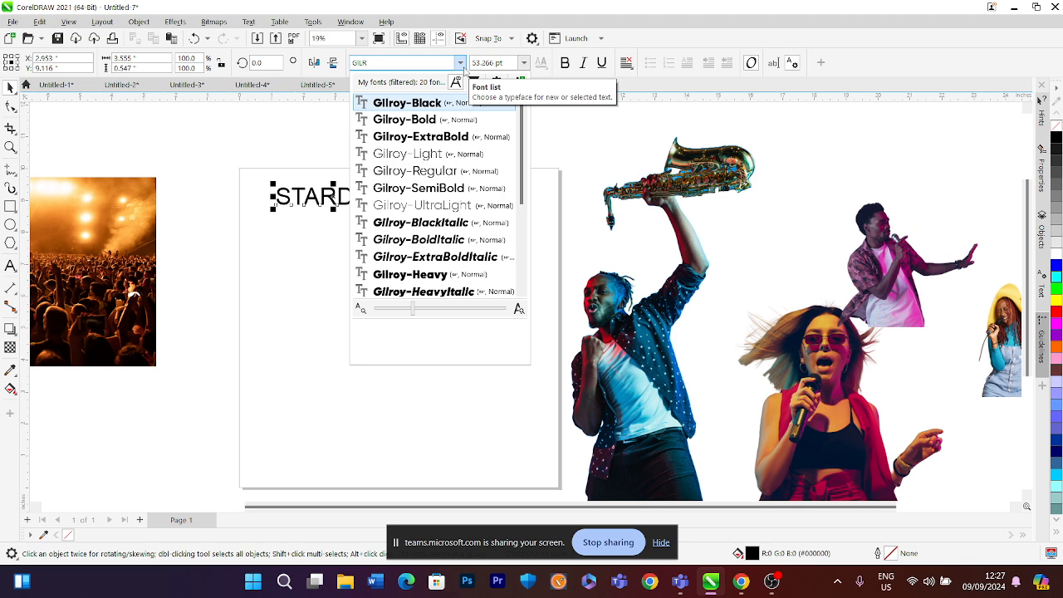
{"action": "left_click", "coordinate": [441, 186]}
Move the STARDOM title slightly to the right on the page
{"action": "left_click", "coordinate": [342, 196]}
{"action": "scroll", "coordinate": [332, 198], "scroll_direction": "up", "scroll_amount": 1}
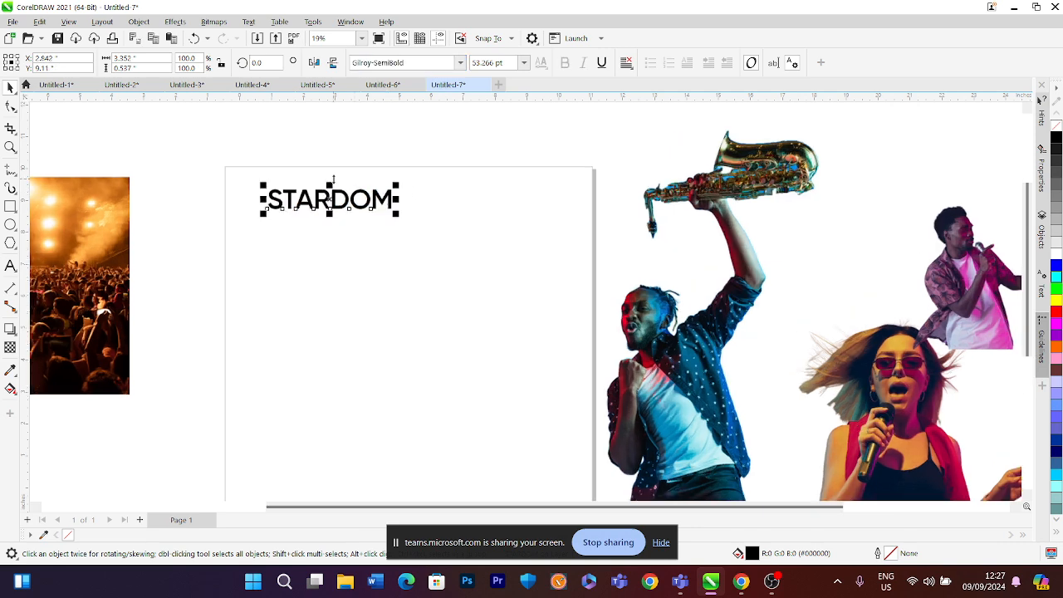
{"action": "left_click_drag", "start_coordinate": [330, 196], "coordinate": [350, 198]}
{"action": "scroll", "coordinate": [350, 198], "scroll_direction": "up", "scroll_amount": 2}
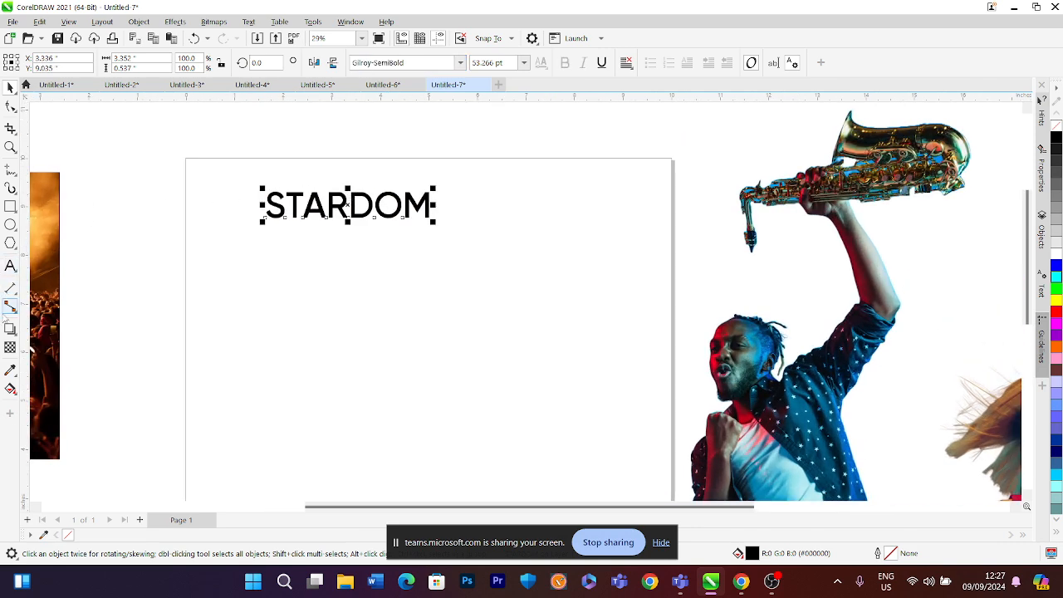
Draw a five-sided polygon about 1.9 inches wide below the title and reshape it into a star
{"action": "left_click", "coordinate": [10, 243]}
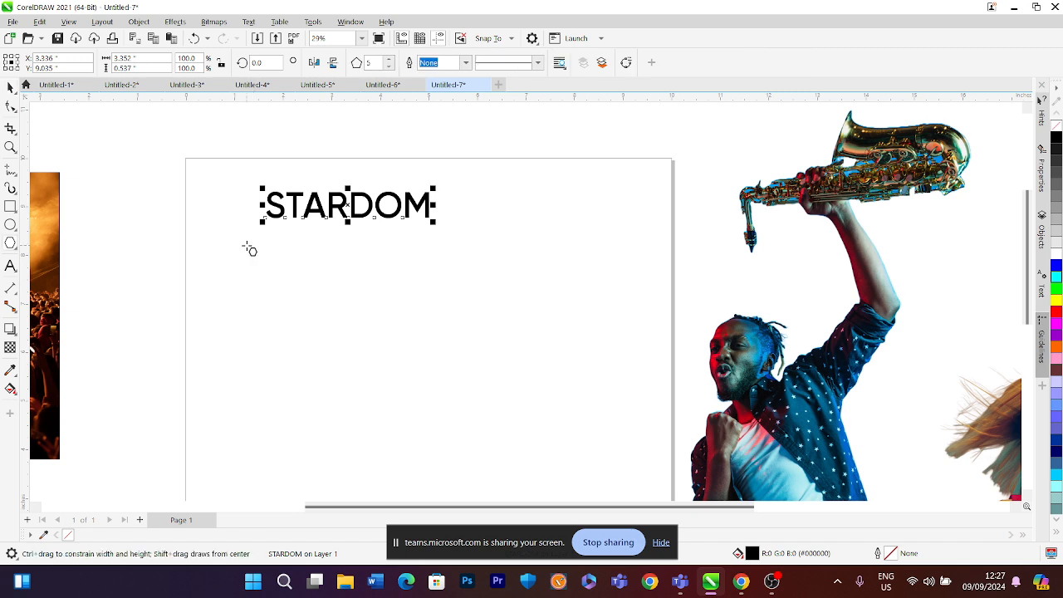
{"action": "left_click_drag", "start_coordinate": [244, 240], "coordinate": [345, 343]}
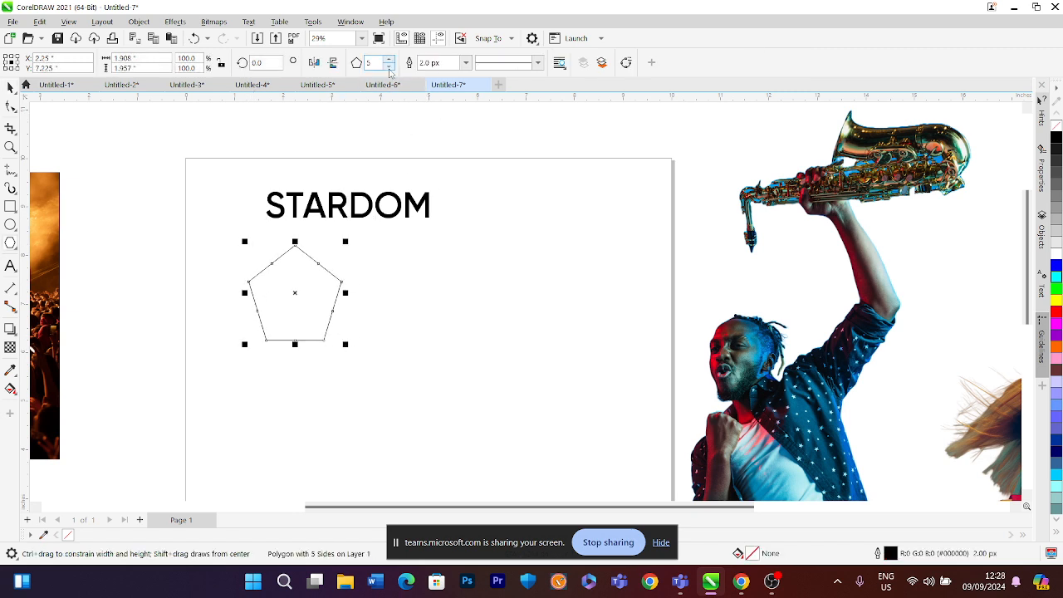
{"action": "left_click", "coordinate": [9, 106]}
{"action": "left_click_drag", "start_coordinate": [275, 276], "coordinate": [277, 276]}
{"action": "left_click", "coordinate": [10, 87]}
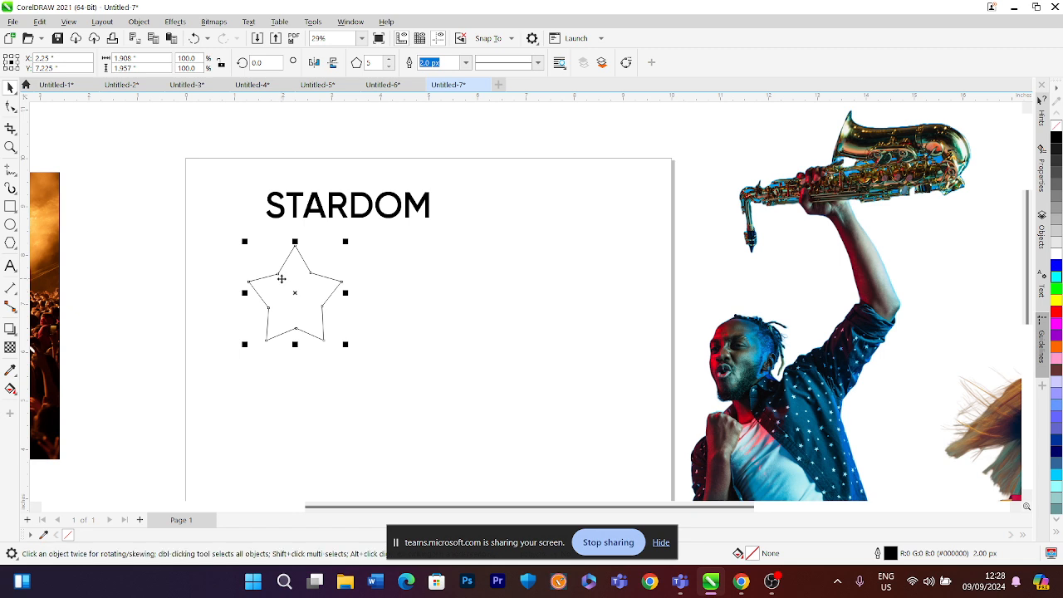
Set the star's outline width to 25 px
{"action": "scroll", "coordinate": [287, 264], "scroll_direction": "up", "scroll_amount": 1}
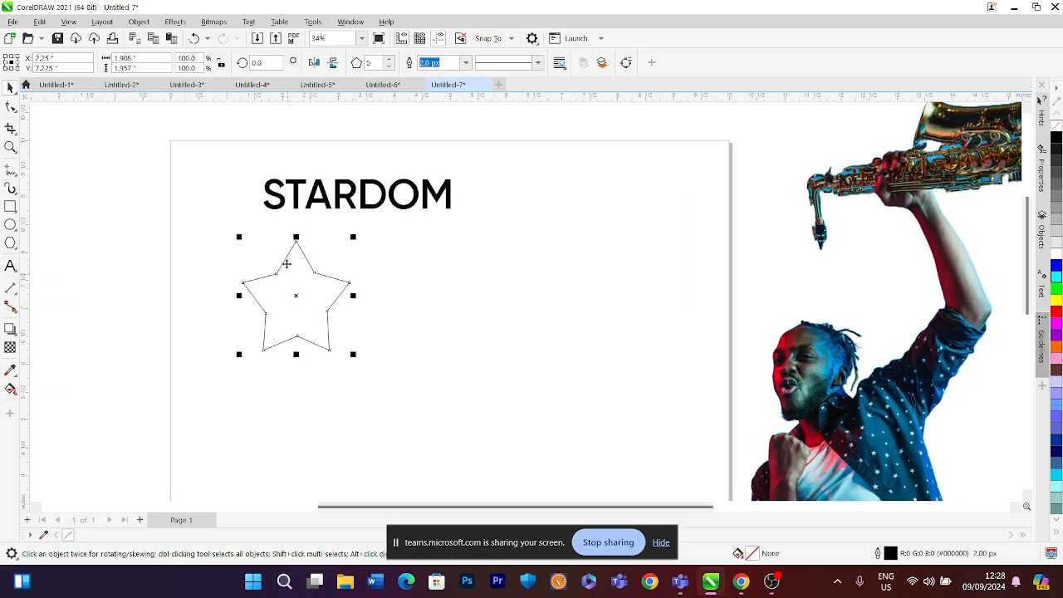
{"action": "left_click", "coordinate": [463, 62]}
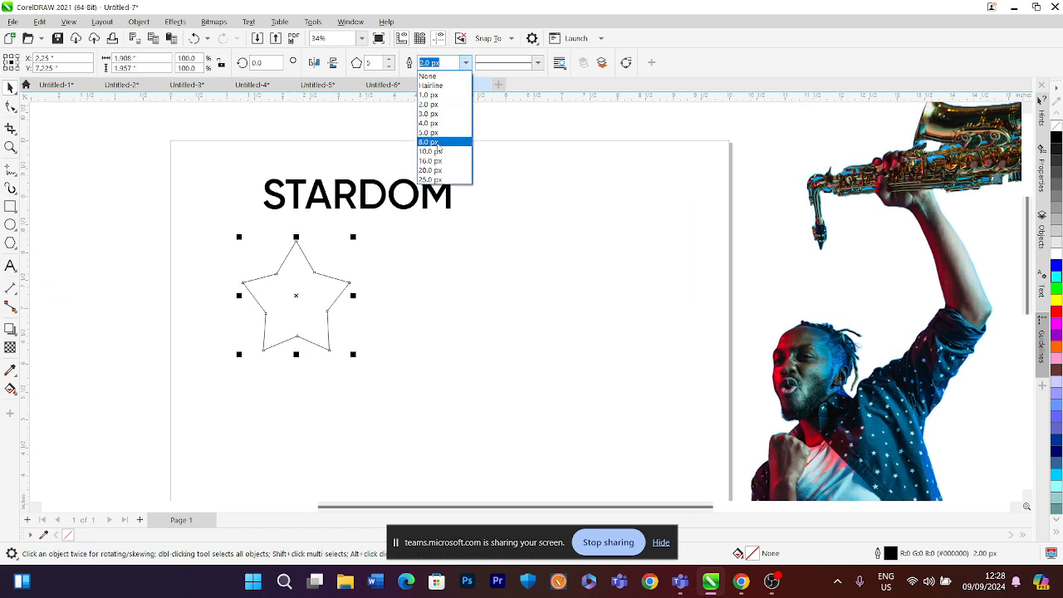
{"action": "left_click", "coordinate": [436, 144]}
{"action": "left_click", "coordinate": [465, 62]}
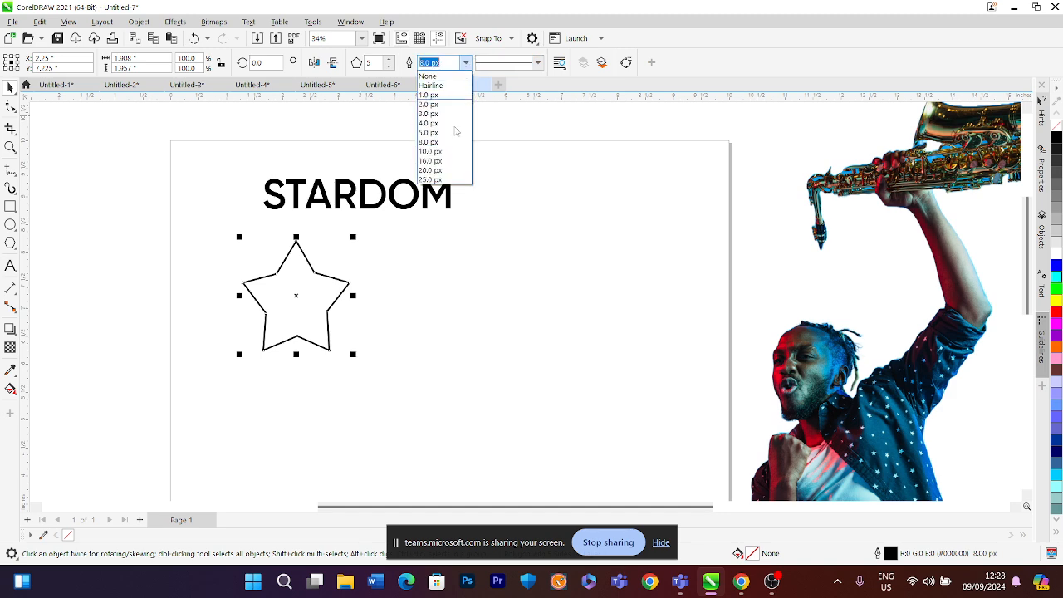
{"action": "left_click", "coordinate": [432, 170]}
{"action": "left_click", "coordinate": [465, 62]}
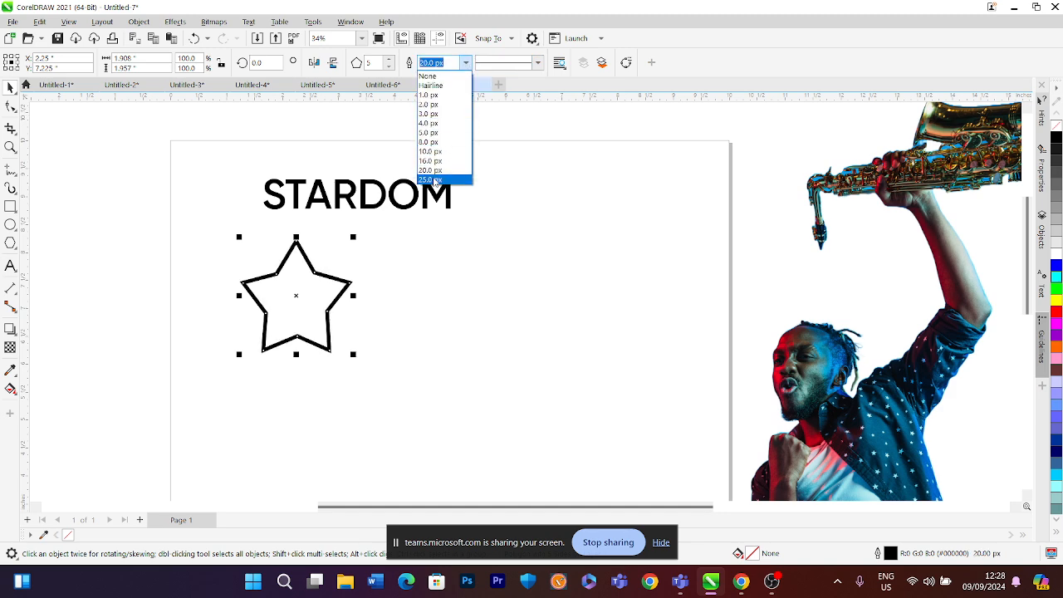
{"action": "left_click", "coordinate": [433, 181]}
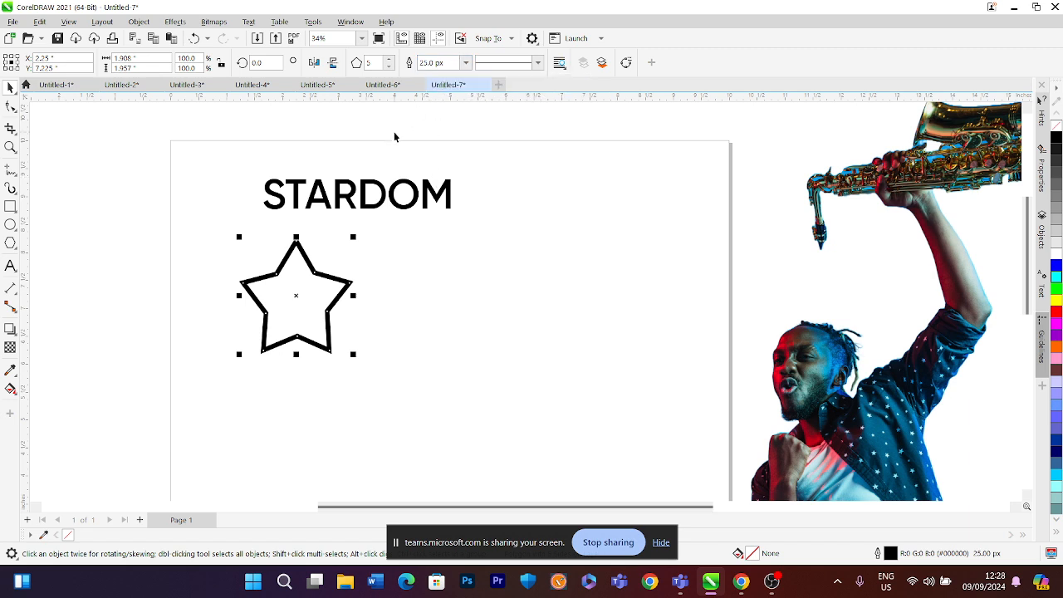
Open the star's outline pen settings without changing them, then delete the star
{"action": "key", "text": "F12"}
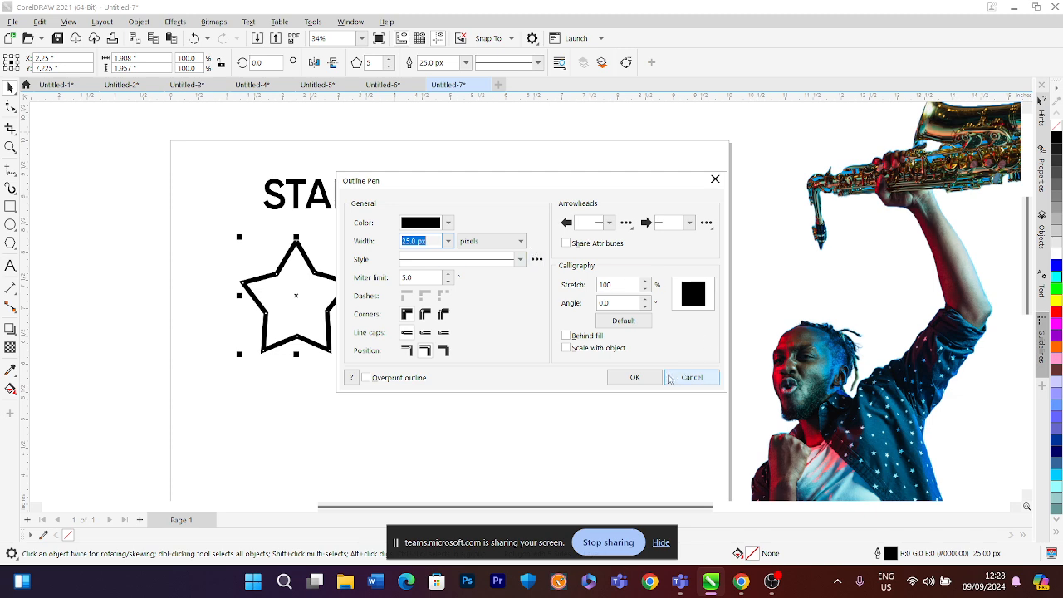
{"action": "left_click", "coordinate": [671, 378]}
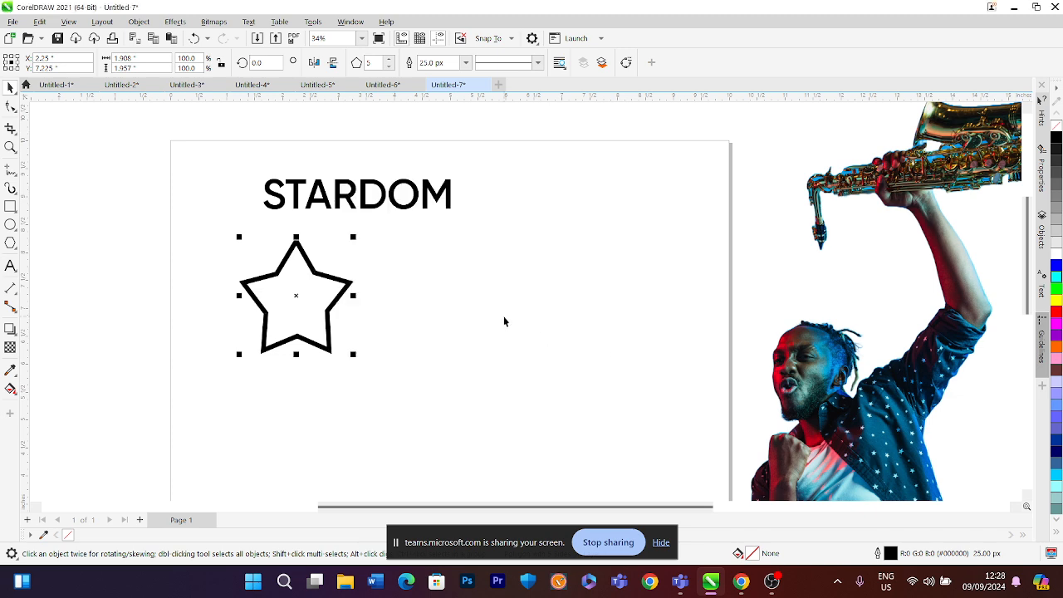
{"action": "key", "text": "Delete"}
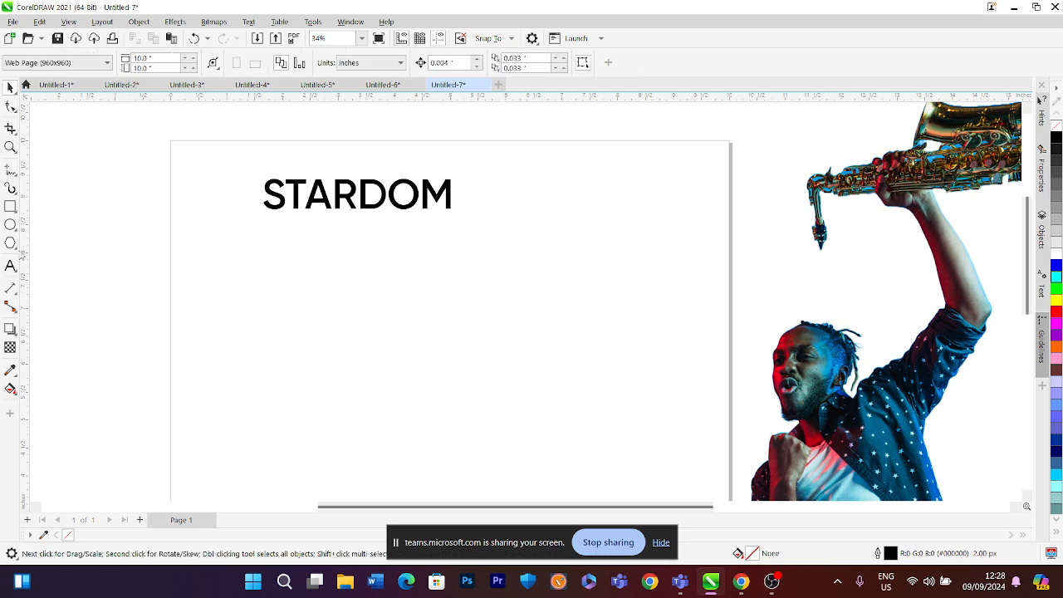
Draw a new five-sided polygon about 2 inches wide below the STARDOM title
{"action": "left_click", "coordinate": [10, 243]}
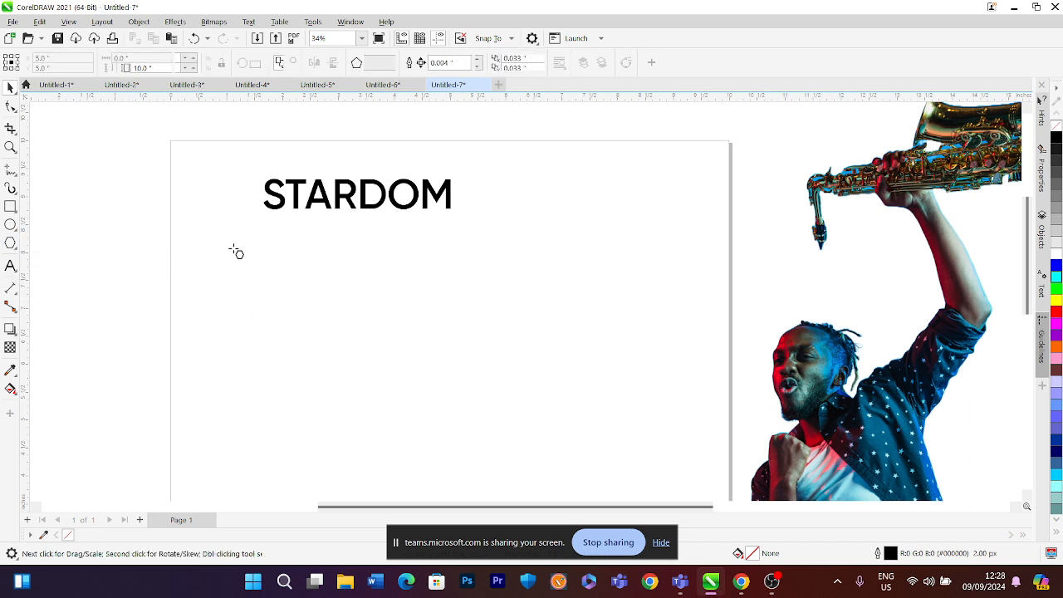
{"action": "left_click_drag", "start_coordinate": [244, 241], "coordinate": [364, 383]}
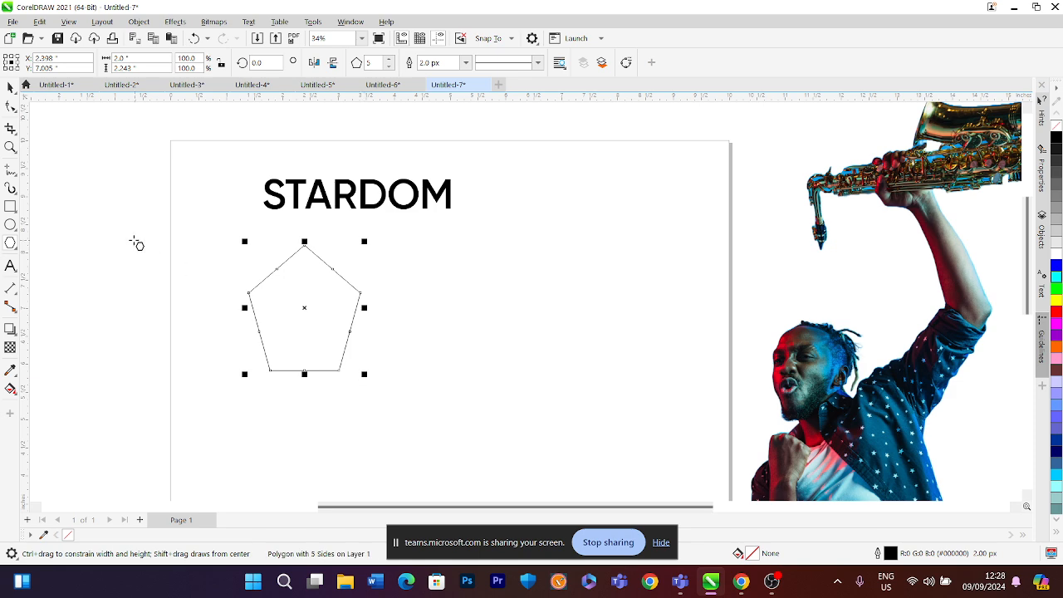
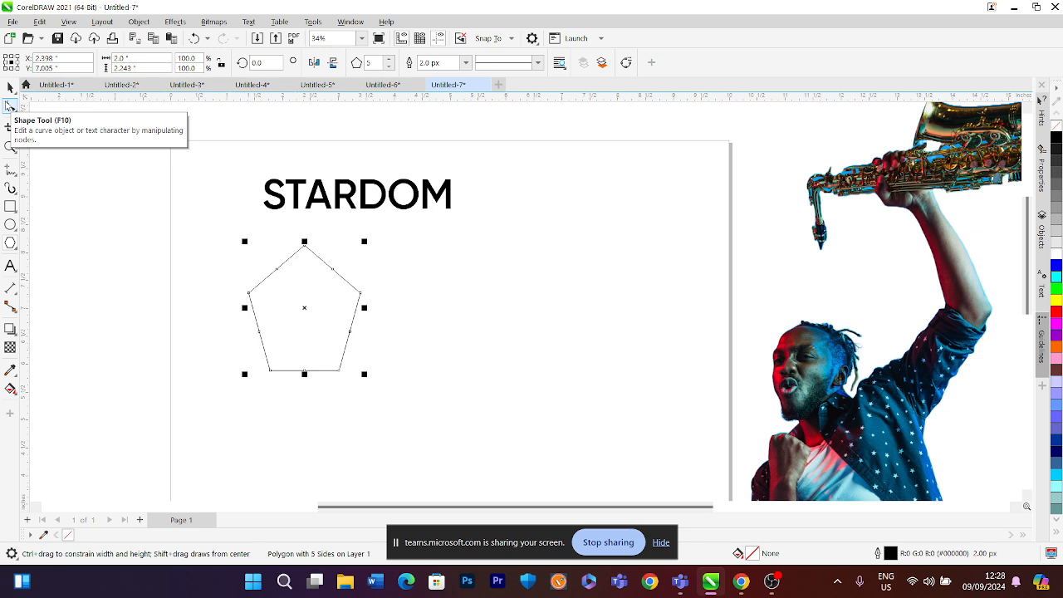
Reshape the five-sided polygon into a star by pulling a side node inward
{"action": "left_click", "coordinate": [9, 105]}
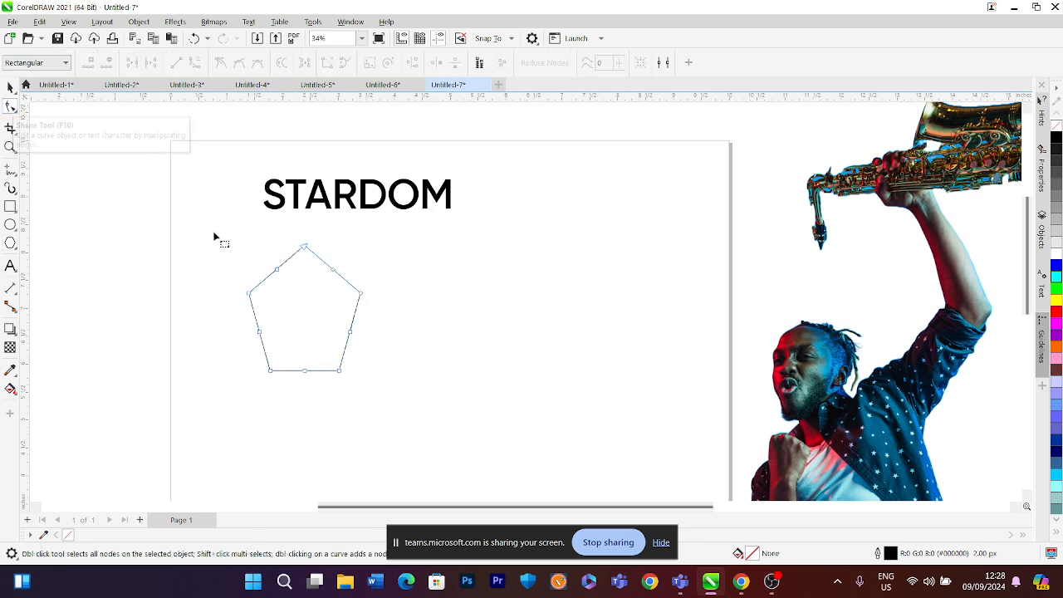
{"action": "left_click_drag", "start_coordinate": [278, 271], "coordinate": [283, 287]}
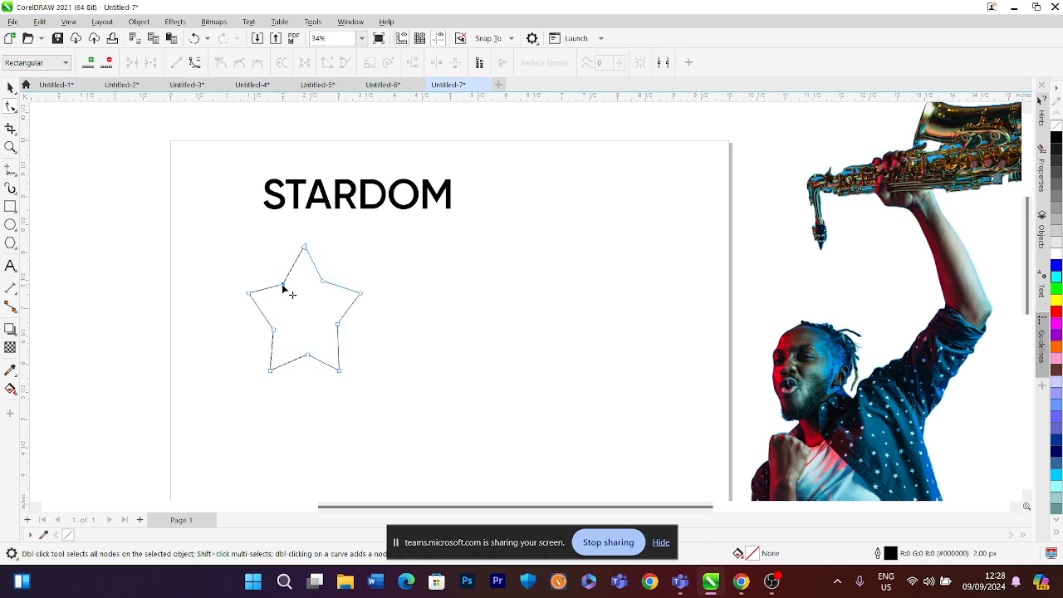
{"action": "left_click", "coordinate": [13, 246]}
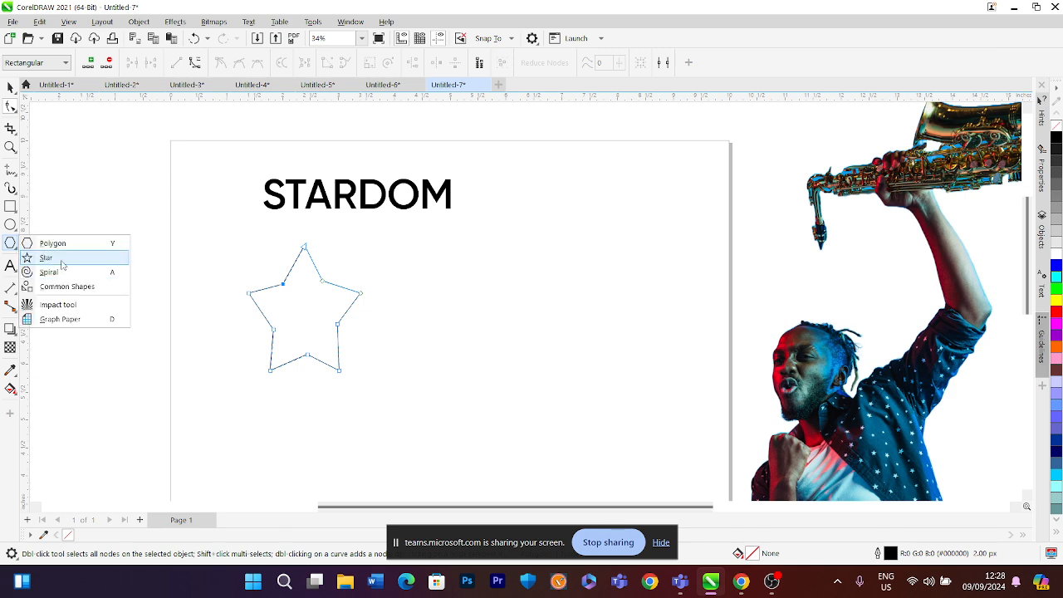
{"action": "left_click", "coordinate": [41, 257]}
{"action": "mouse_move", "coordinate": [410, 256]}
{"action": "left_mouse_down"}
{"action": "mouse_move", "coordinate": [500, 375]}
{"action": "mouse_move", "coordinate": [539, 396]}
{"action": "mouse_move", "coordinate": [536, 384]}
{"action": "left_mouse_up"}
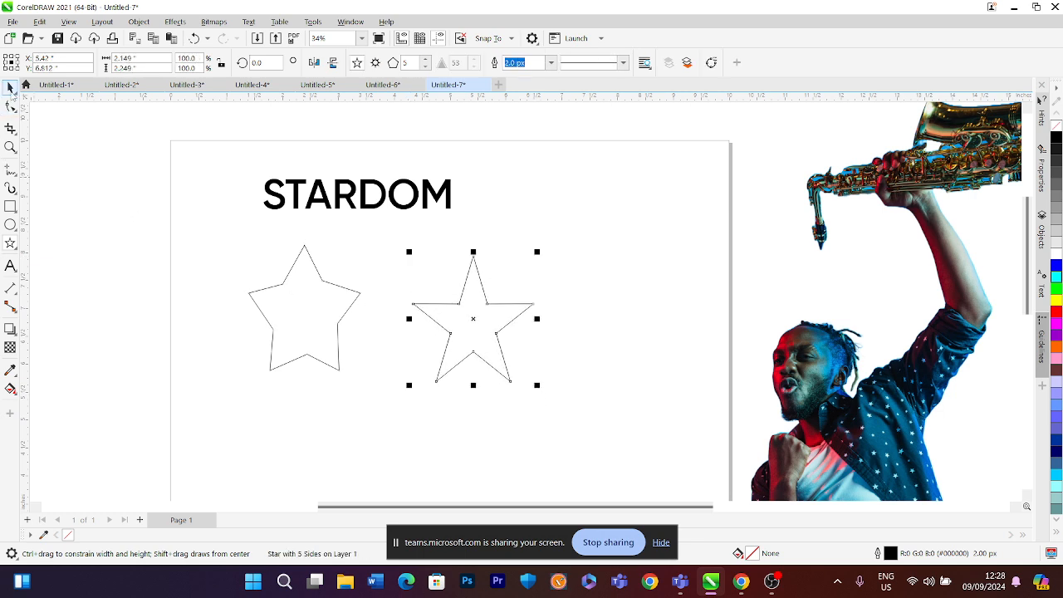
{"action": "left_click", "coordinate": [10, 88]}
{"action": "key", "text": "Delete"}
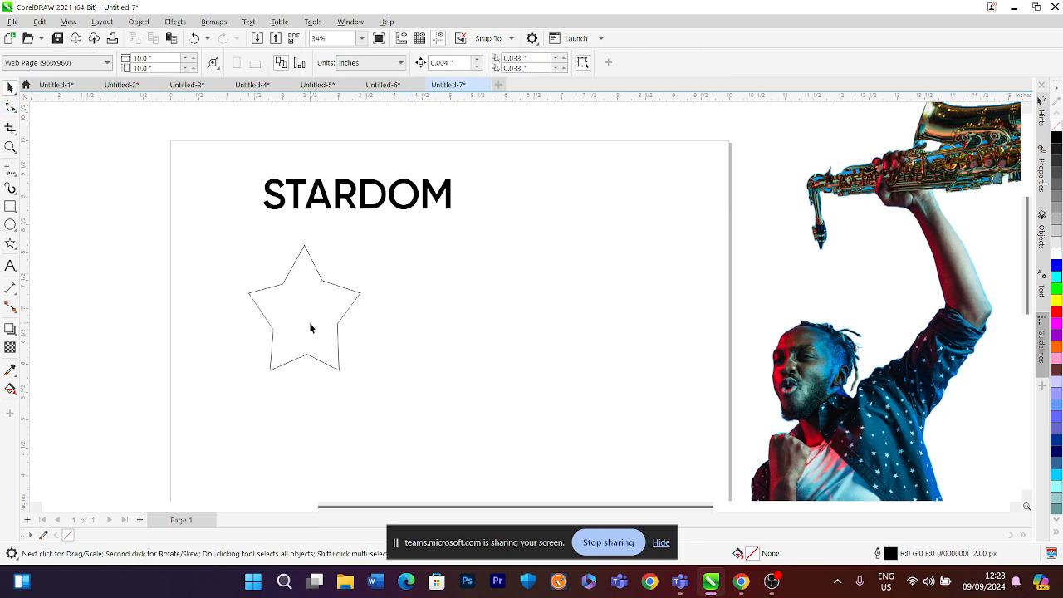
Shift the reshaped star slightly right and set its height to 2 inches
{"action": "left_click", "coordinate": [309, 306]}
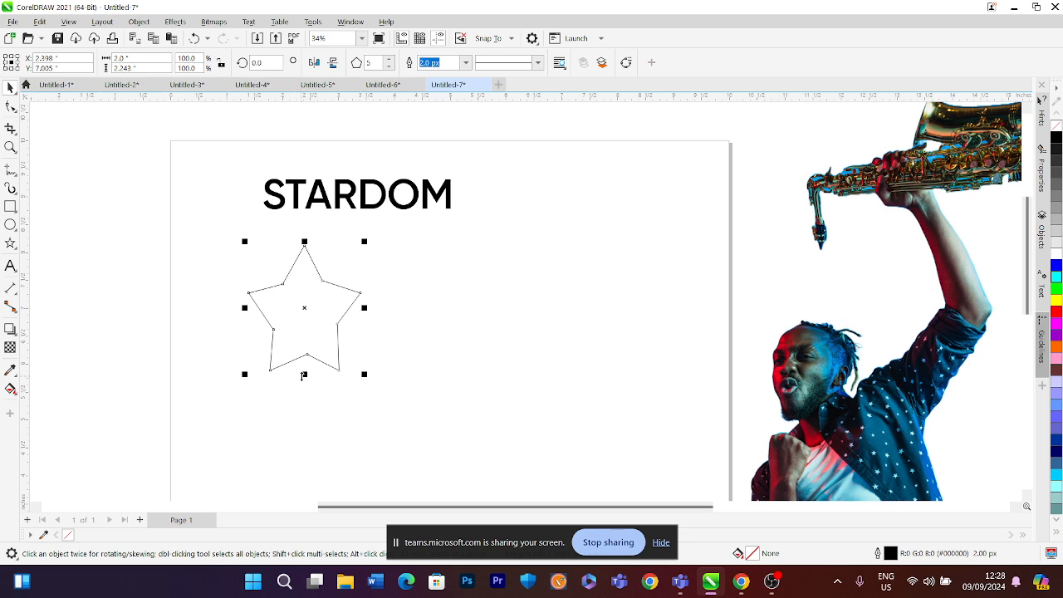
{"action": "left_click_drag", "start_coordinate": [304, 378], "coordinate": [305, 367]}
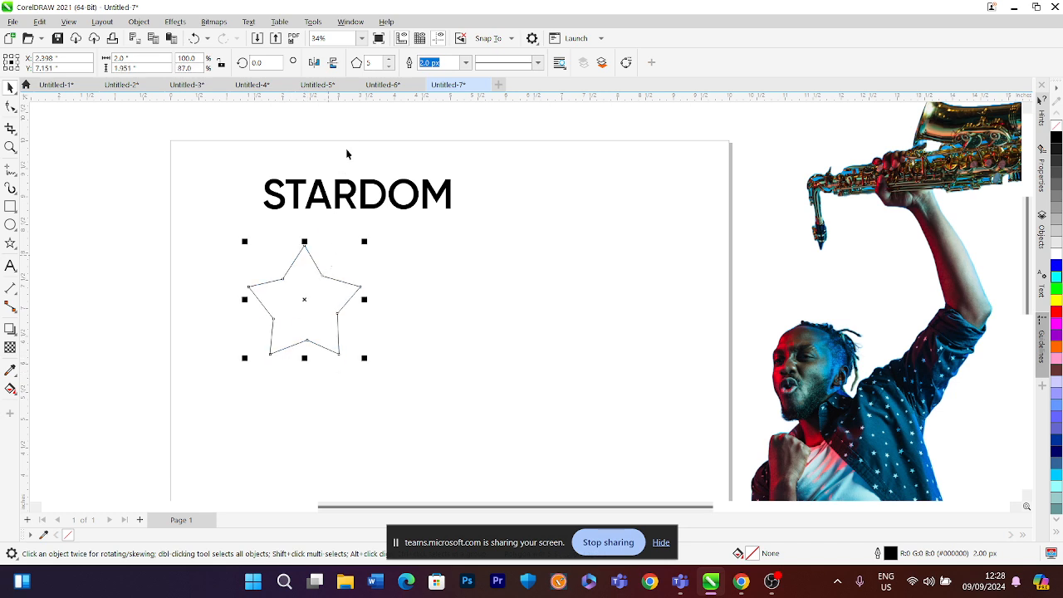
{"action": "left_click_drag", "start_coordinate": [303, 291], "coordinate": [329, 289]}
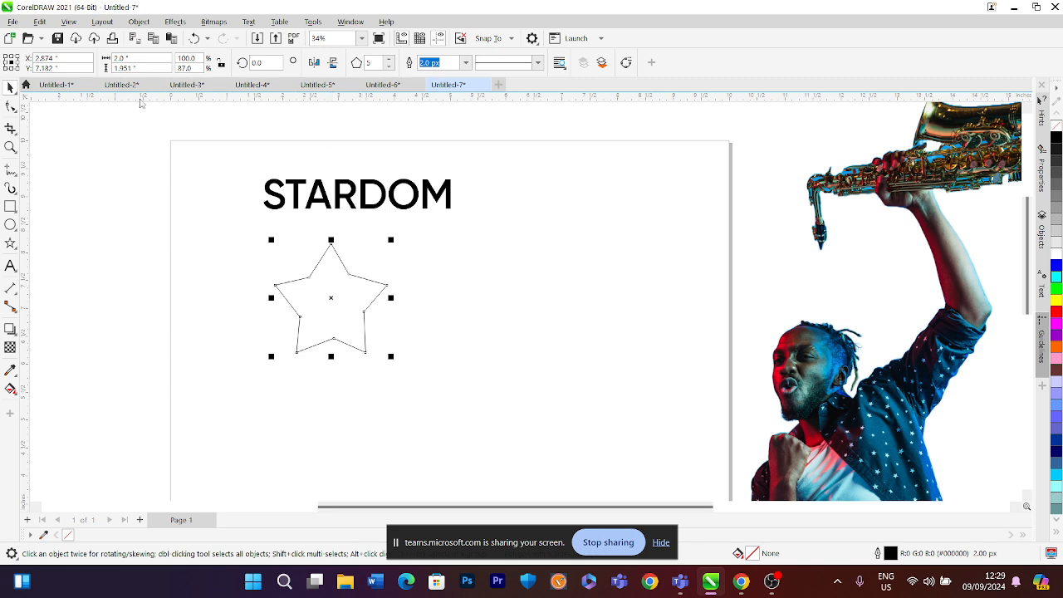
{"action": "left_click_drag", "start_coordinate": [138, 68], "coordinate": [90, 69]}
{"action": "type", "text": "2"}
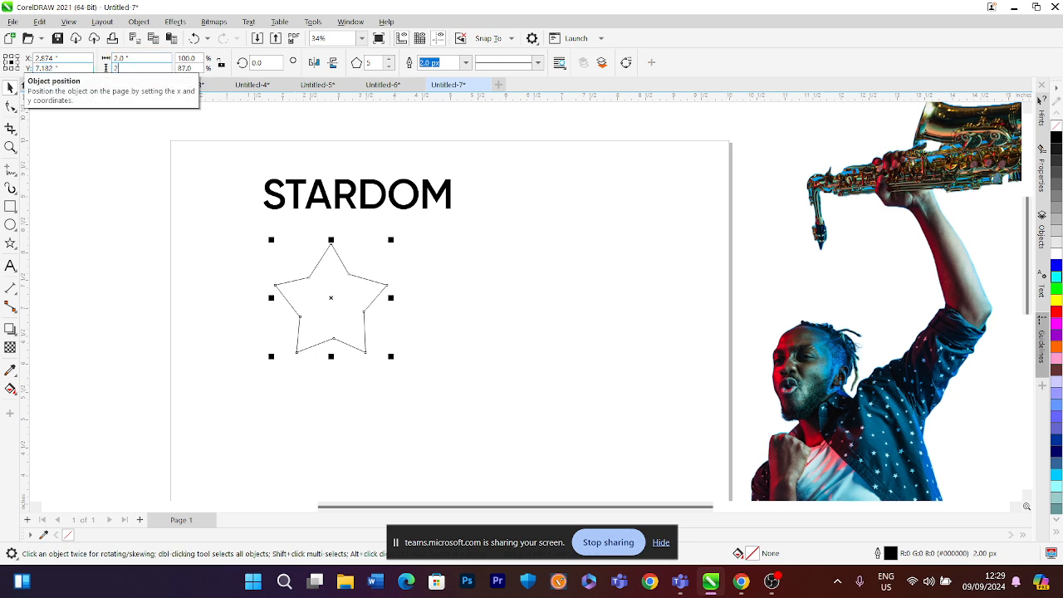
{"action": "key", "text": "Return"}
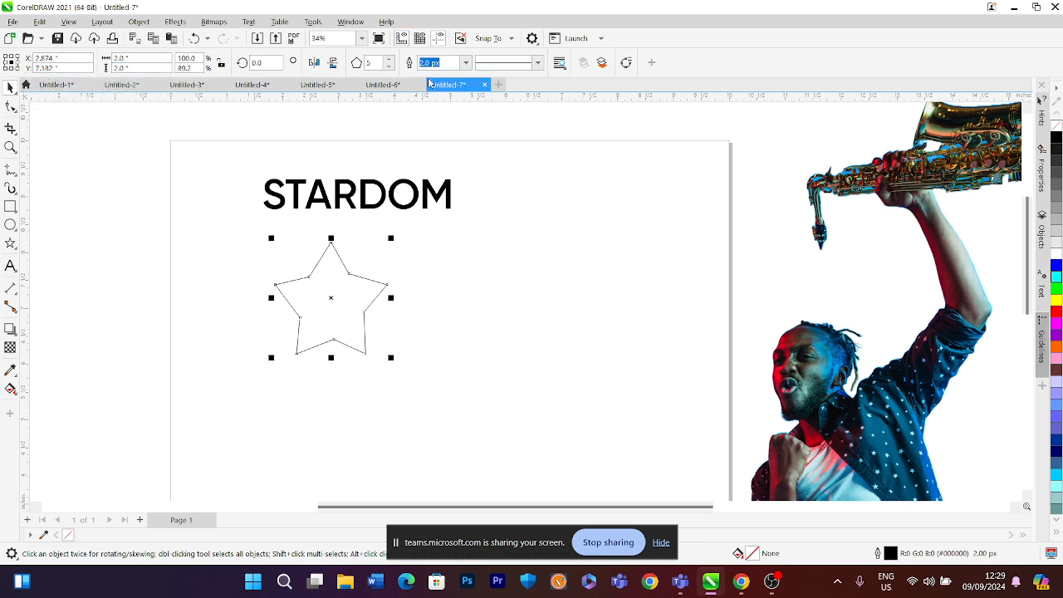
Set the star's outline width to 30 px
{"action": "key", "text": "F12"}
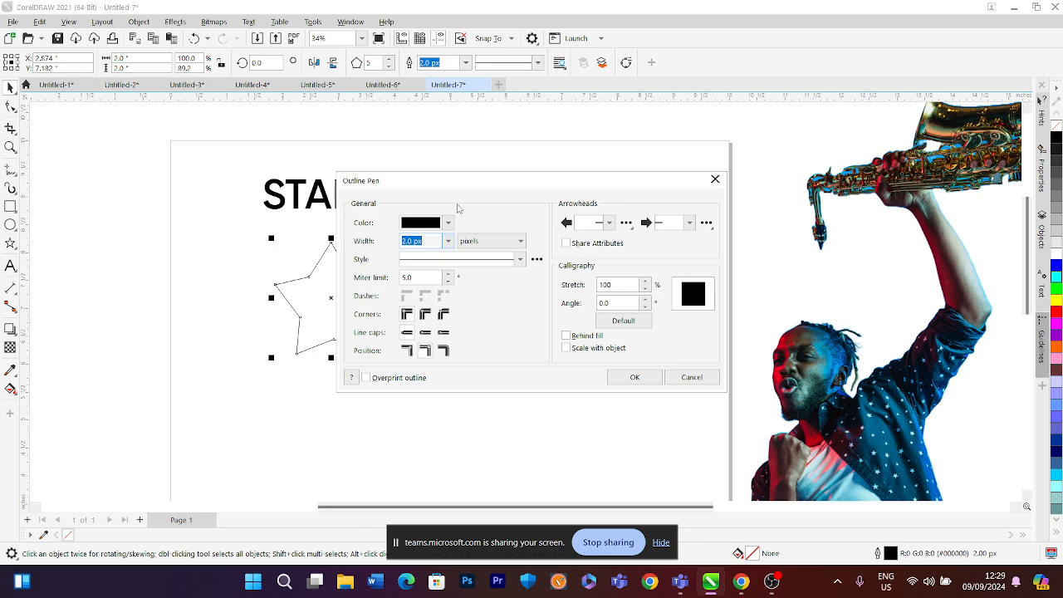
{"action": "left_click", "coordinate": [449, 241]}
{"action": "left_click", "coordinate": [425, 360]}
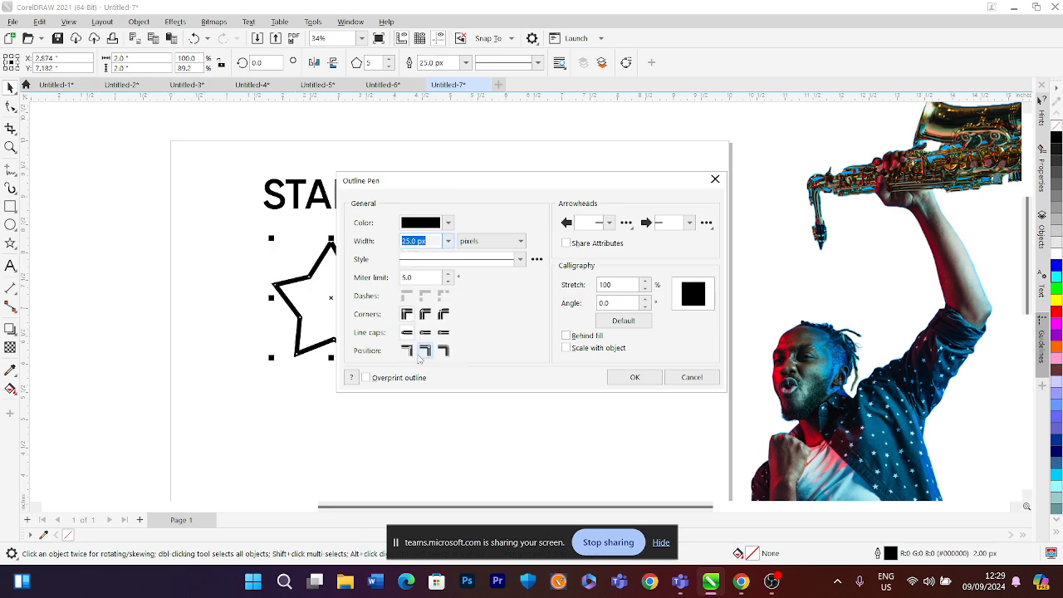
{"action": "left_click_drag", "start_coordinate": [479, 183], "coordinate": [538, 190]}
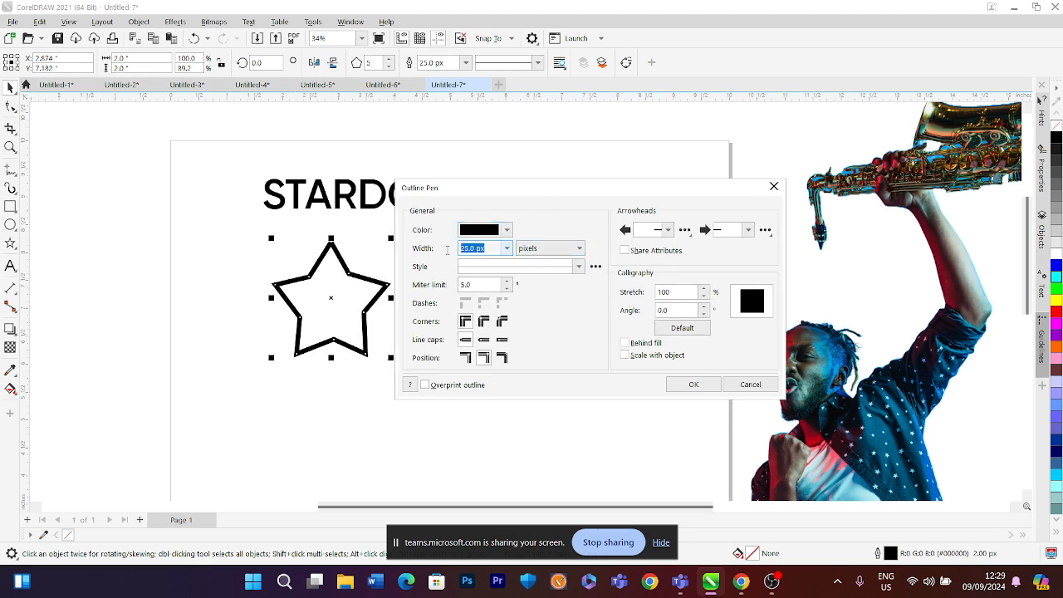
{"action": "type", "text": "30"}
{"action": "key", "text": "Return"}
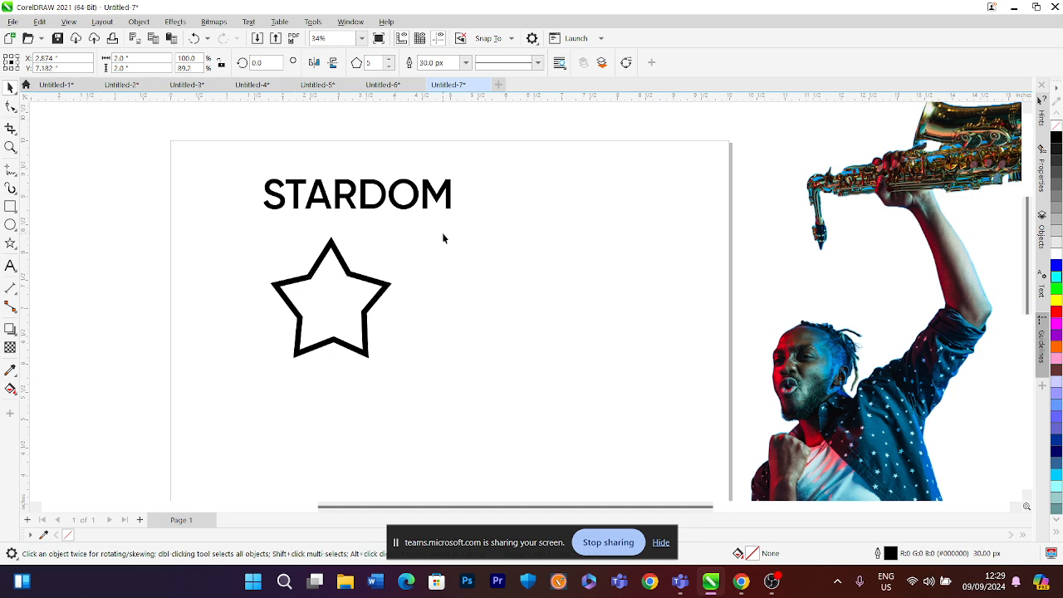
Make a smaller copy of the star, about 1.1 inches wide, nested inside the original
{"action": "left_click", "coordinate": [351, 270]}
{"action": "left_click_drag", "start_coordinate": [391, 240], "coordinate": [367, 263]}
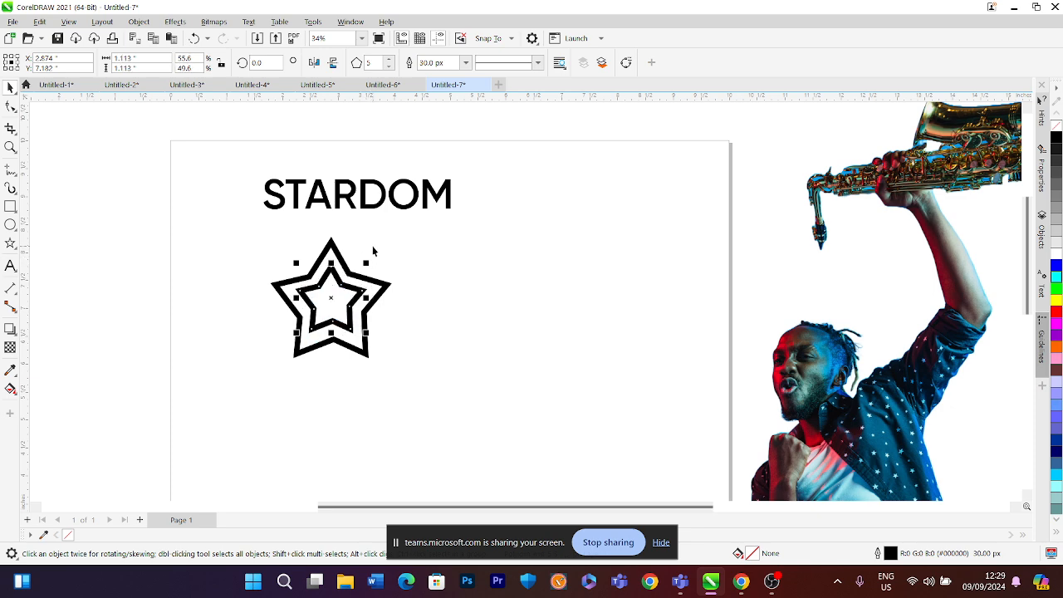
{"action": "left_click", "coordinate": [373, 250]}
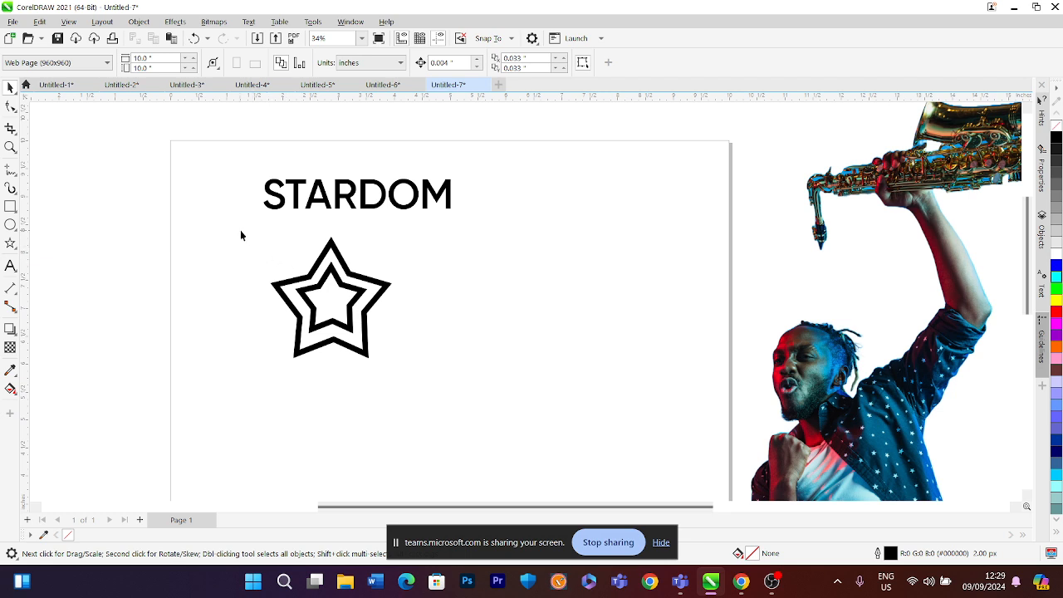
Select both stars and convert their outlines to objects
{"action": "left_click_drag", "start_coordinate": [241, 236], "coordinate": [434, 379]}
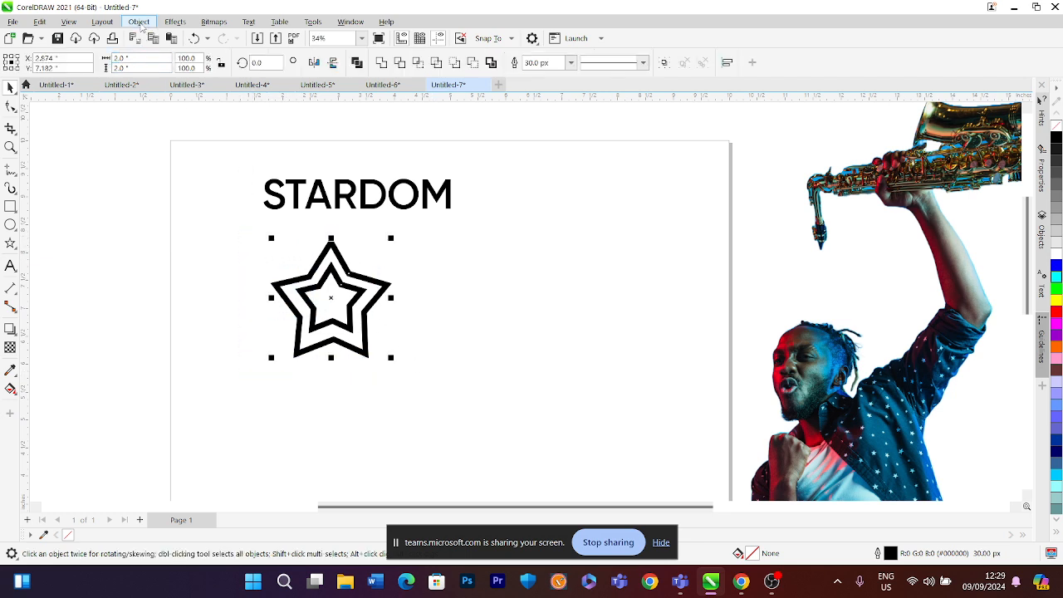
{"action": "left_click", "coordinate": [140, 22]}
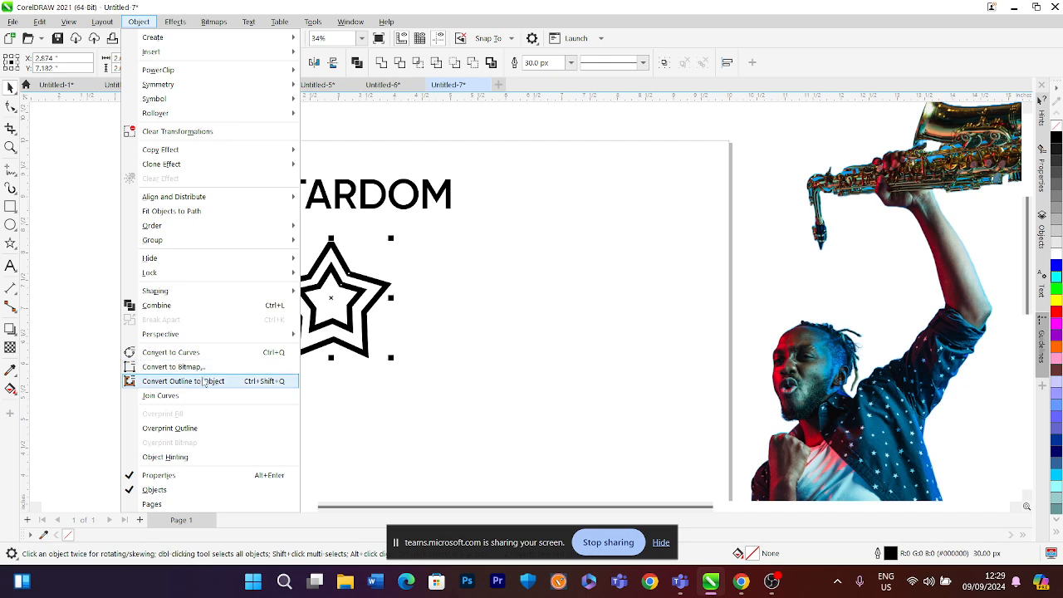
{"action": "left_click", "coordinate": [203, 381]}
{"action": "left_click", "coordinate": [431, 269]}
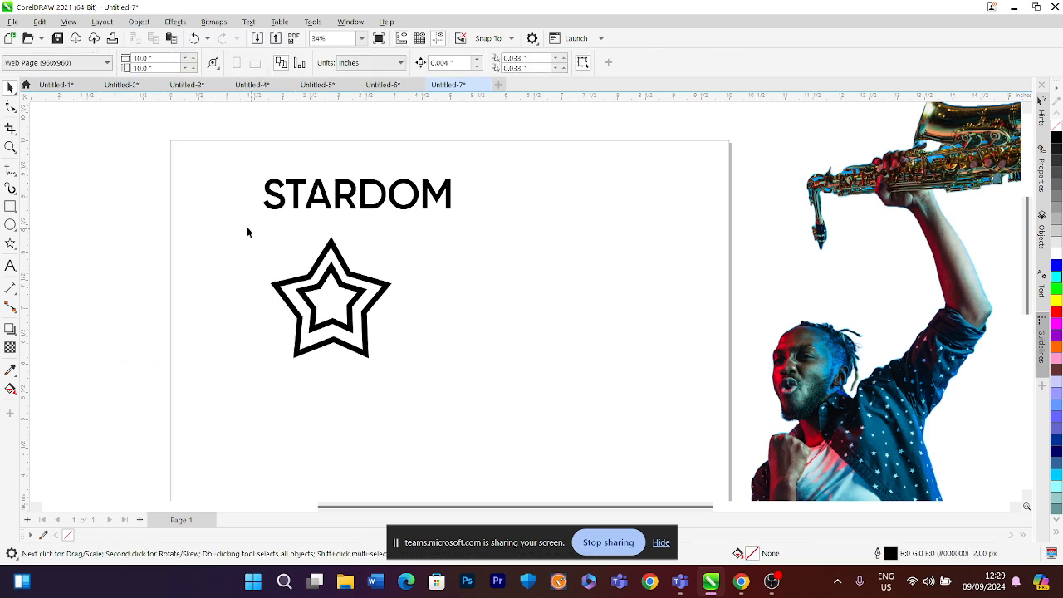
Scale the double star down to about 0.95 inches and place it left of the STARDOM title
{"action": "left_click_drag", "start_coordinate": [342, 357], "coordinate": [411, 387]}
{"action": "scroll", "coordinate": [348, 304], "scroll_direction": "down", "scroll_amount": 1}
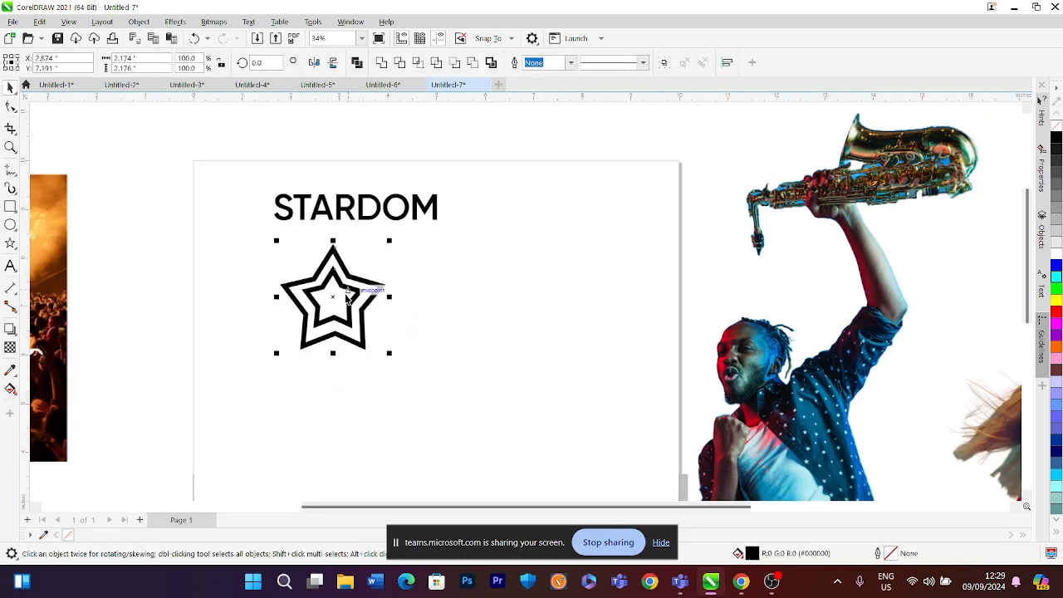
{"action": "scroll", "coordinate": [342, 292], "scroll_direction": "up", "scroll_amount": 1}
{"action": "left_click", "coordinate": [338, 291]}
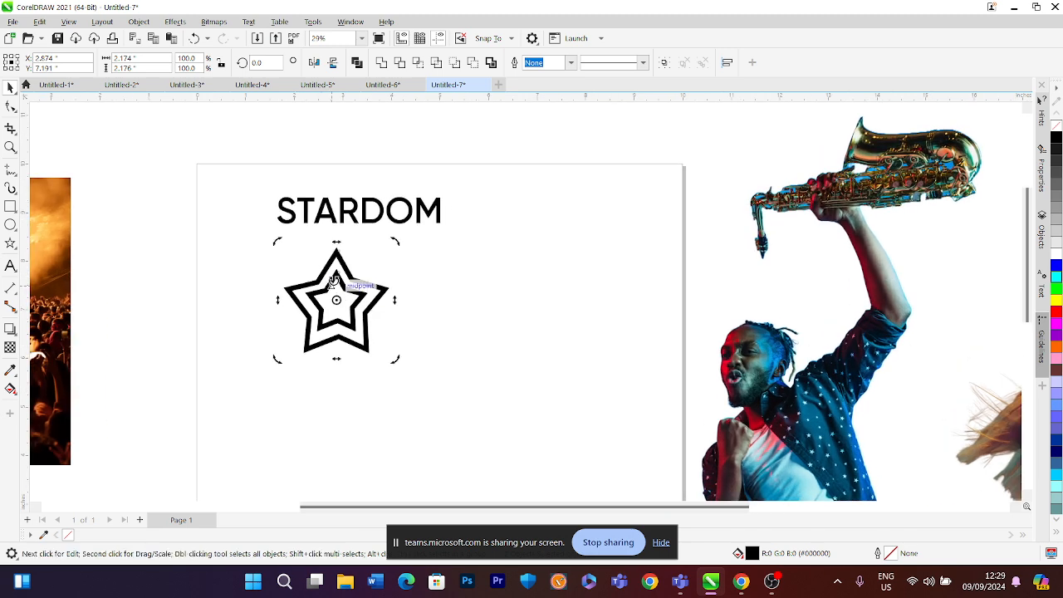
{"action": "left_click_drag", "start_coordinate": [337, 250], "coordinate": [343, 243]}
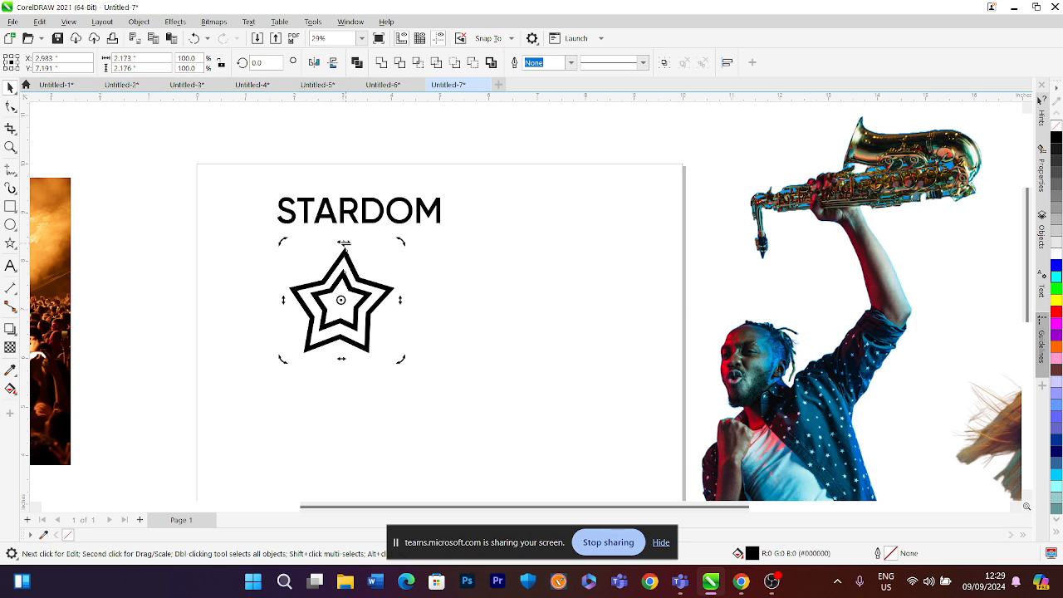
{"action": "key", "text": "ctrl+z"}
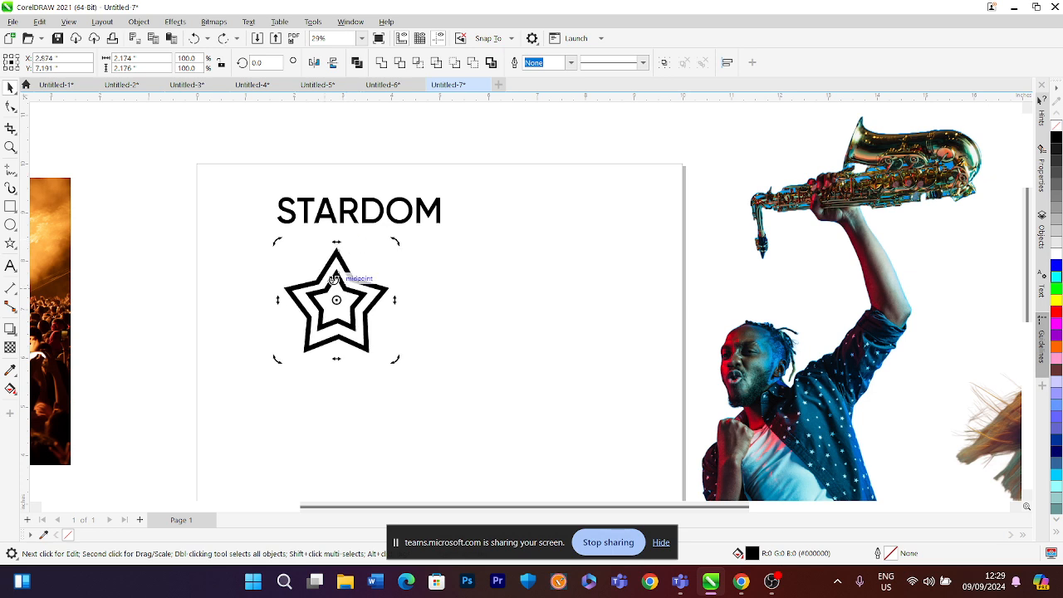
{"action": "left_click_drag", "start_coordinate": [394, 359], "coordinate": [360, 332]}
{"action": "left_click_drag", "start_coordinate": [324, 289], "coordinate": [230, 196]}
{"action": "scroll", "coordinate": [184, 147], "scroll_direction": "up", "scroll_amount": 1}
{"action": "left_click_drag", "start_coordinate": [181, 147], "coordinate": [201, 155]}
{"action": "left_click_drag", "start_coordinate": [235, 201], "coordinate": [251, 215]}
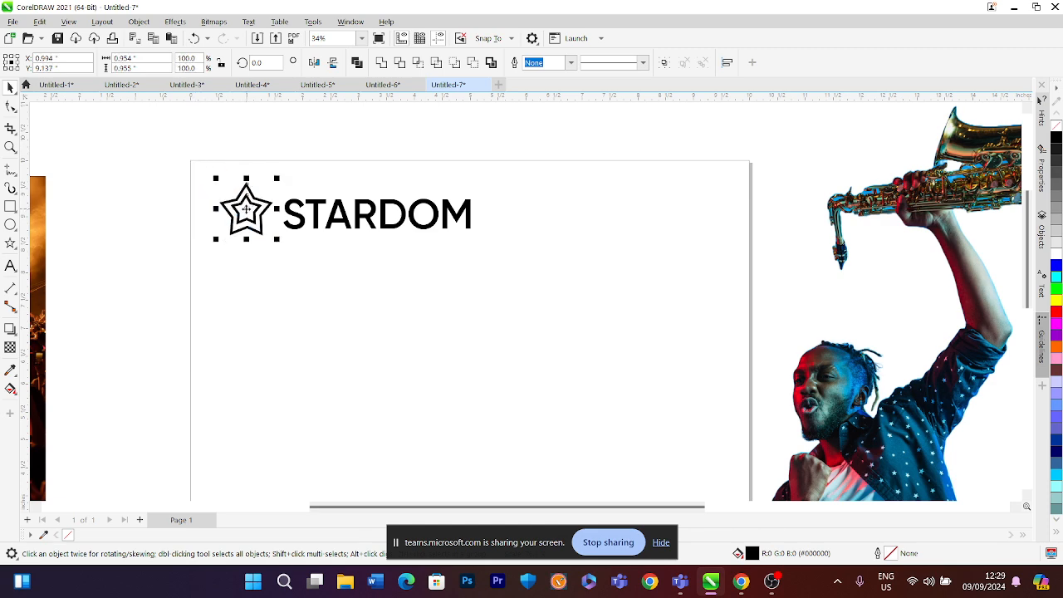
Add a tiny copy of the inner star at its centre, then delete that copy
{"action": "scroll", "coordinate": [252, 203], "scroll_direction": "up", "scroll_amount": 2}
{"action": "scroll", "coordinate": [253, 195], "scroll_direction": "up", "scroll_amount": 2}
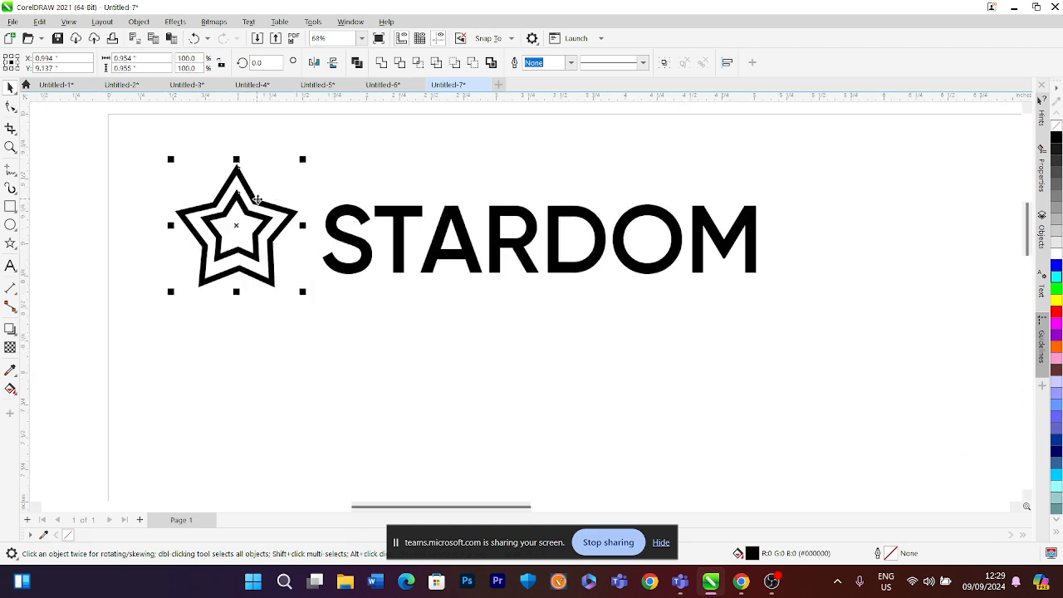
{"action": "left_click", "coordinate": [256, 200]}
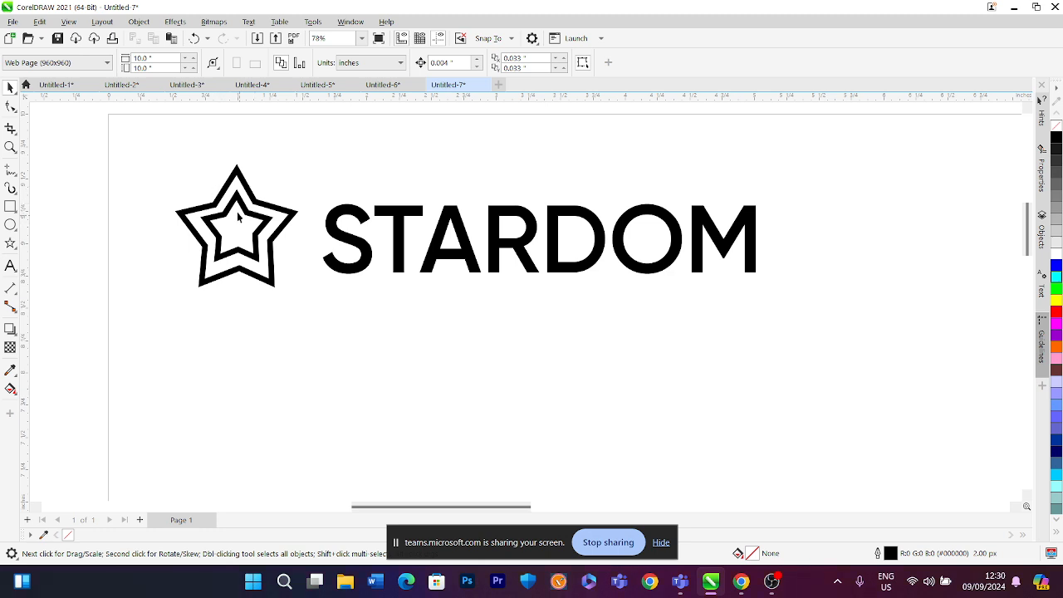
{"action": "left_click", "coordinate": [242, 208]}
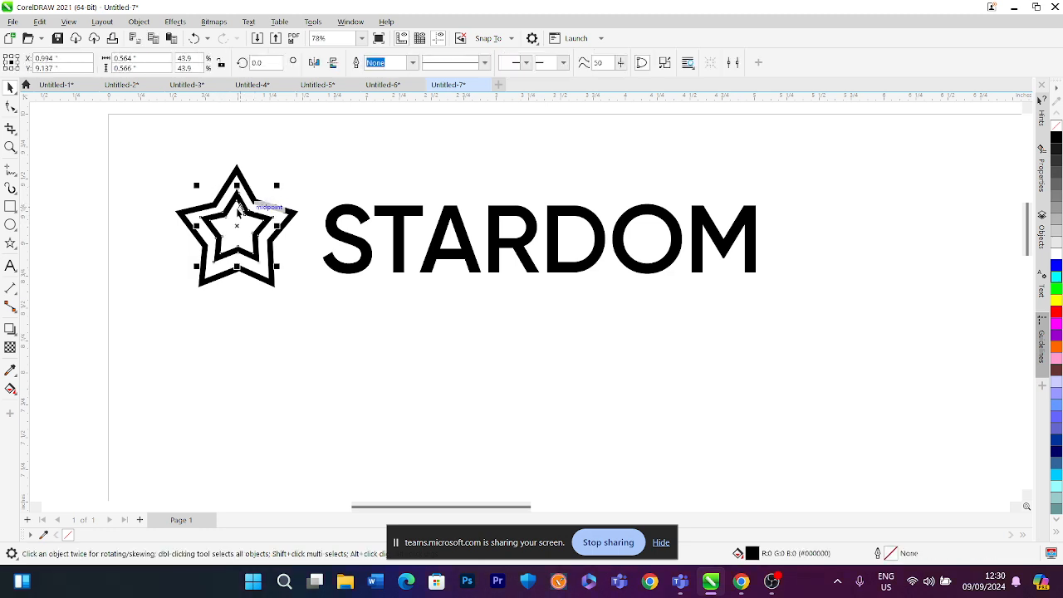
{"action": "left_click_drag", "start_coordinate": [276, 184], "coordinate": [256, 178]}
{"action": "right_click", "coordinate": [257, 178]}
{"action": "left_click", "coordinate": [276, 206]}
{"action": "scroll", "coordinate": [273, 209], "scroll_direction": "down", "scroll_amount": 3}
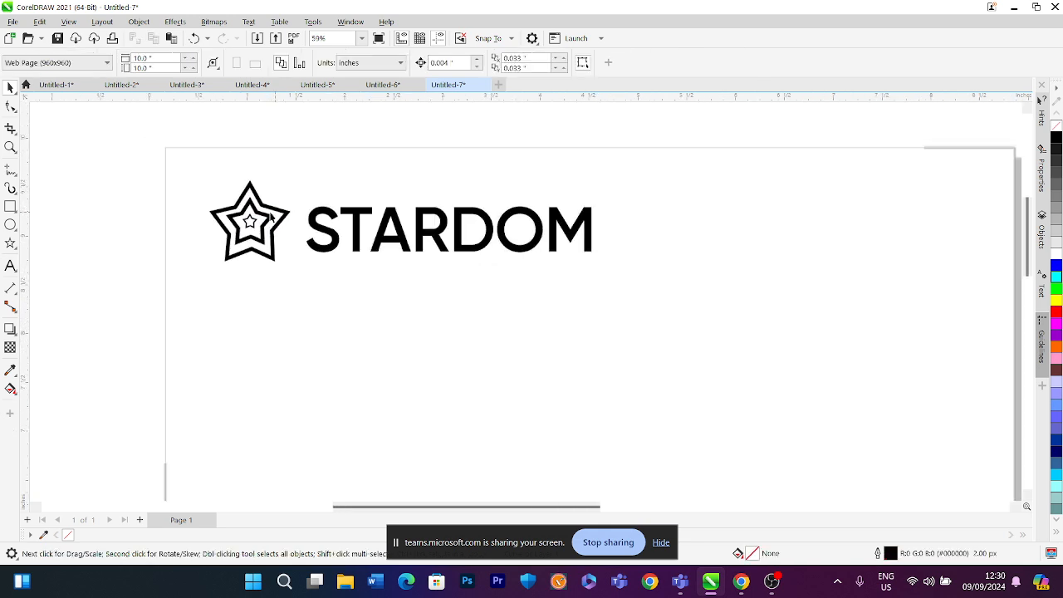
{"action": "scroll", "coordinate": [236, 210], "scroll_direction": "up", "scroll_amount": 2}
{"action": "left_click", "coordinate": [258, 230]}
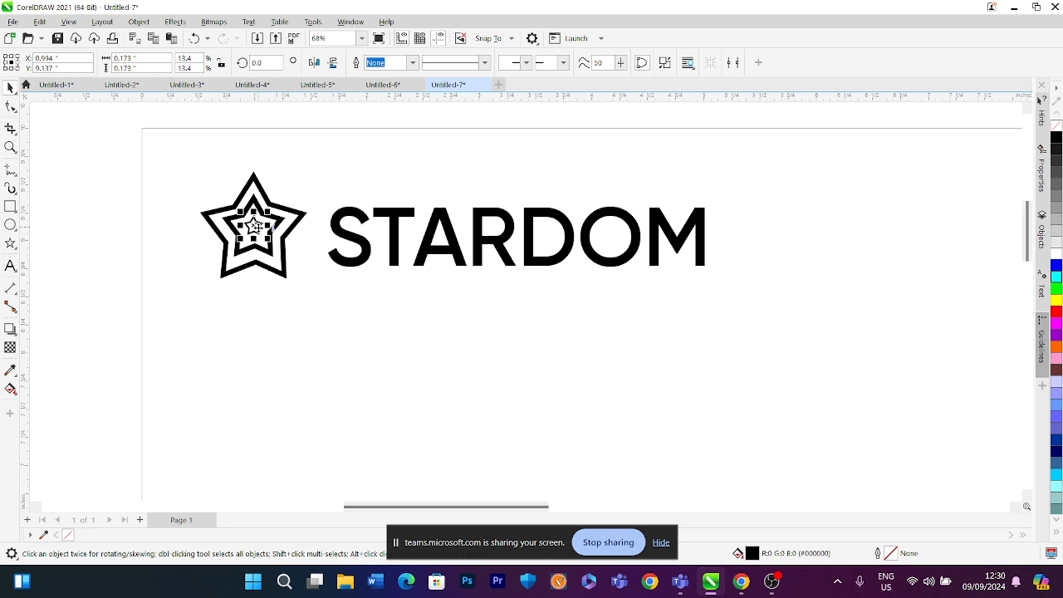
{"action": "key", "text": "Delete"}
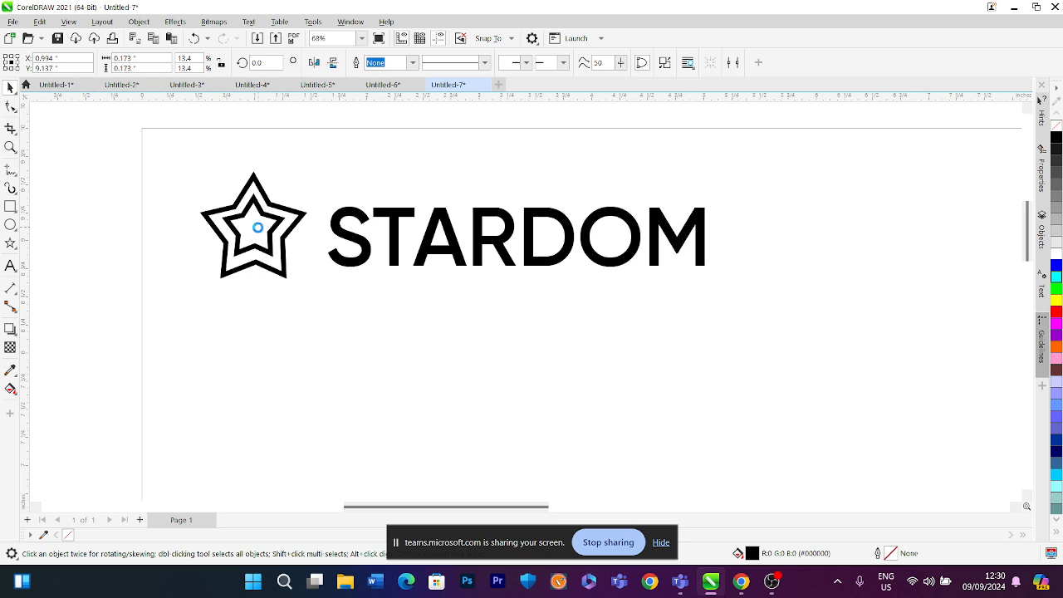
Nudge the double star slightly right, closer to the STARDOM title
{"action": "left_click_drag", "start_coordinate": [269, 231], "coordinate": [292, 250]}
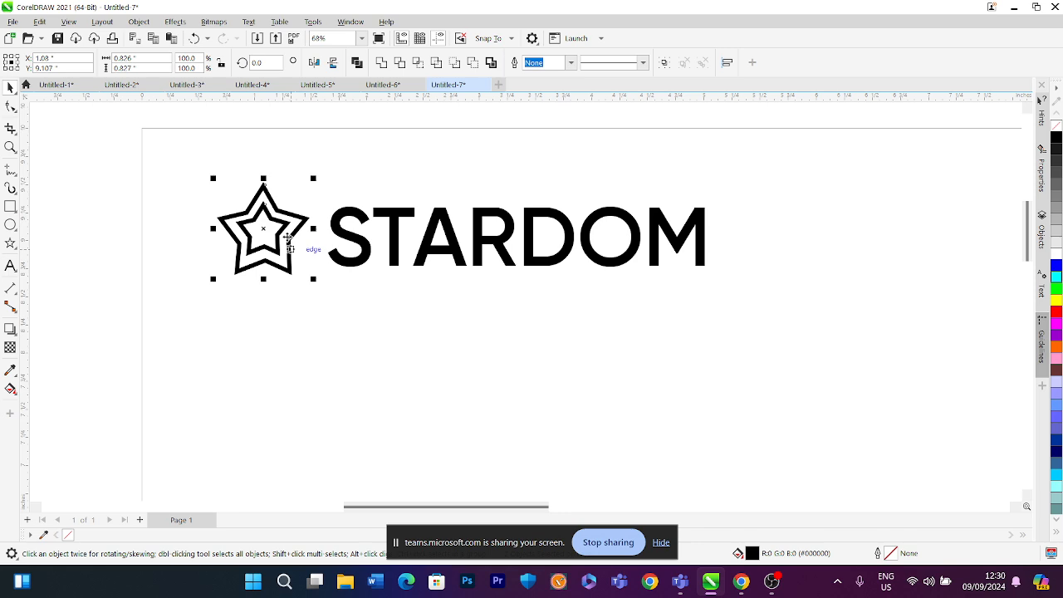
{"action": "scroll", "coordinate": [284, 254], "scroll_direction": "down", "scroll_amount": 5}
{"action": "left_click", "coordinate": [276, 301]}
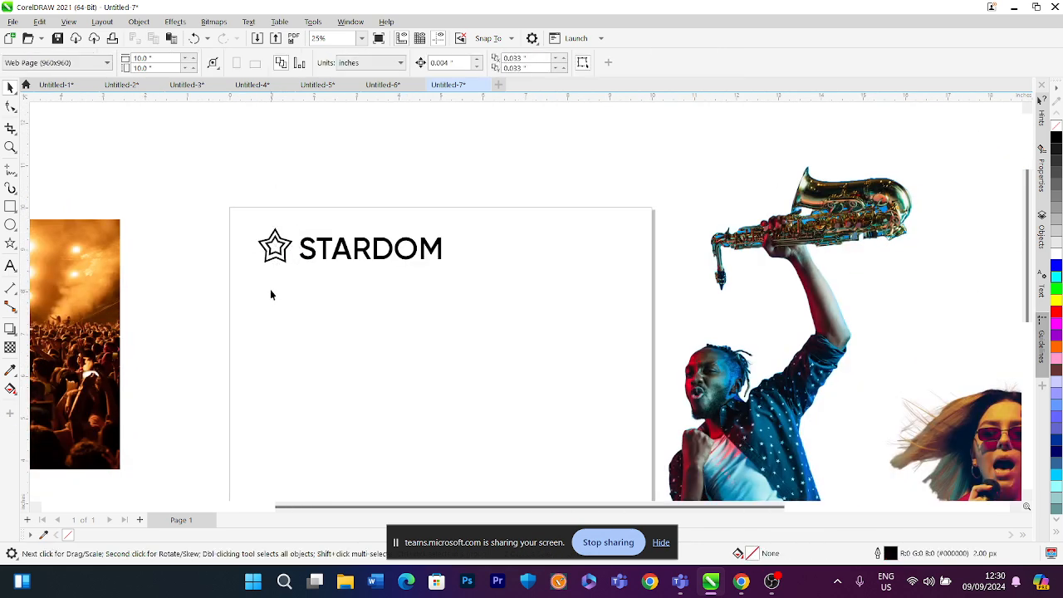
{"action": "scroll", "coordinate": [274, 243], "scroll_direction": "up", "scroll_amount": 3}
{"action": "left_click", "coordinate": [279, 244]}
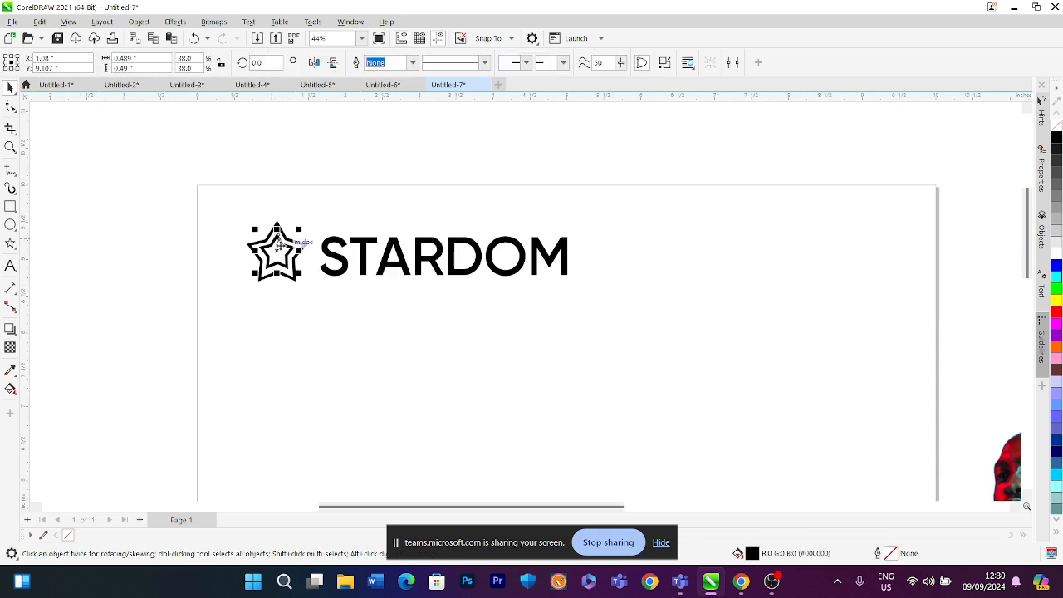
Undo the recent edits back to the single outlined star below the title
{"action": "key", "text": "ctrl+z"}
{"action": "key", "text": "ctrl+z"}
{"action": "left_click", "coordinate": [280, 245]}
{"action": "key", "text": "ctrl+z"}
{"action": "key", "text": "ctrl+z"}
{"action": "key", "text": "ctrl+z"}
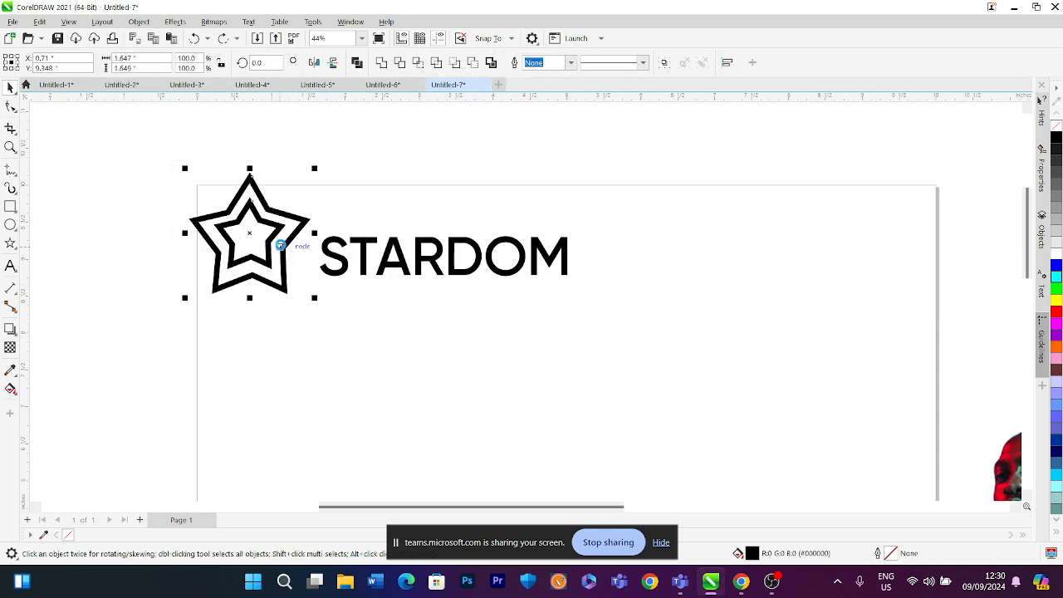
{"action": "key", "text": "ctrl+z"}
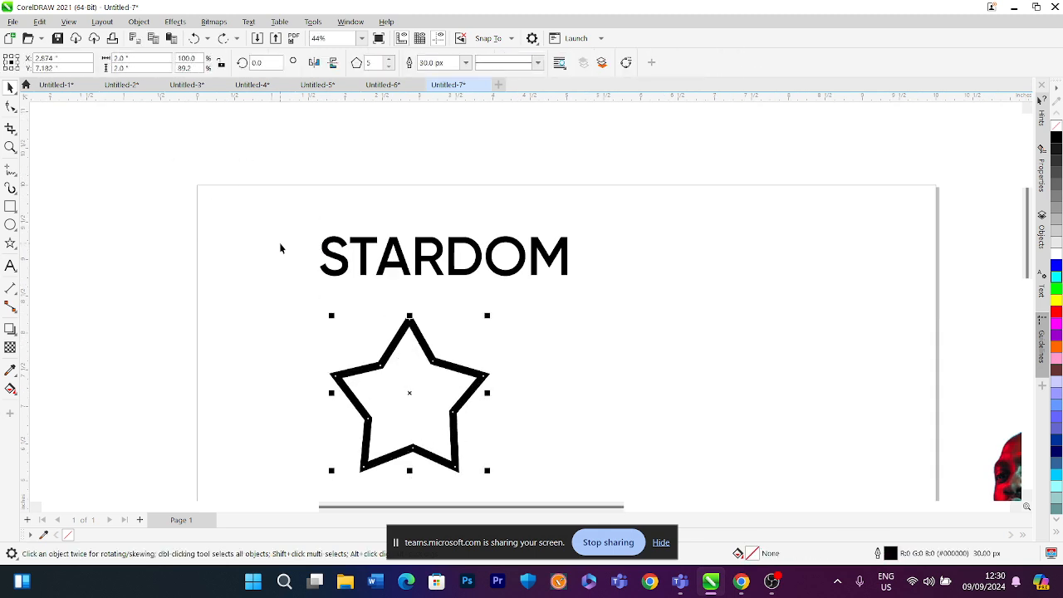
Set the star's outline width to 50 px and convert its outline to an object
{"action": "left_click", "coordinate": [447, 64]}
{"action": "type", "text": "50"}
{"action": "key", "text": "Return"}
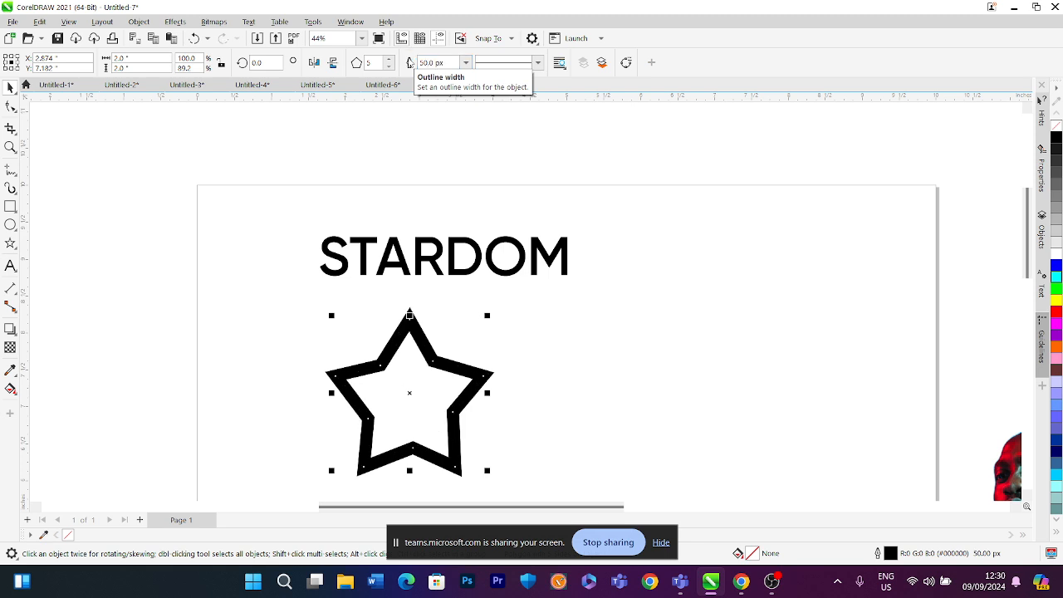
{"action": "left_click", "coordinate": [139, 21]}
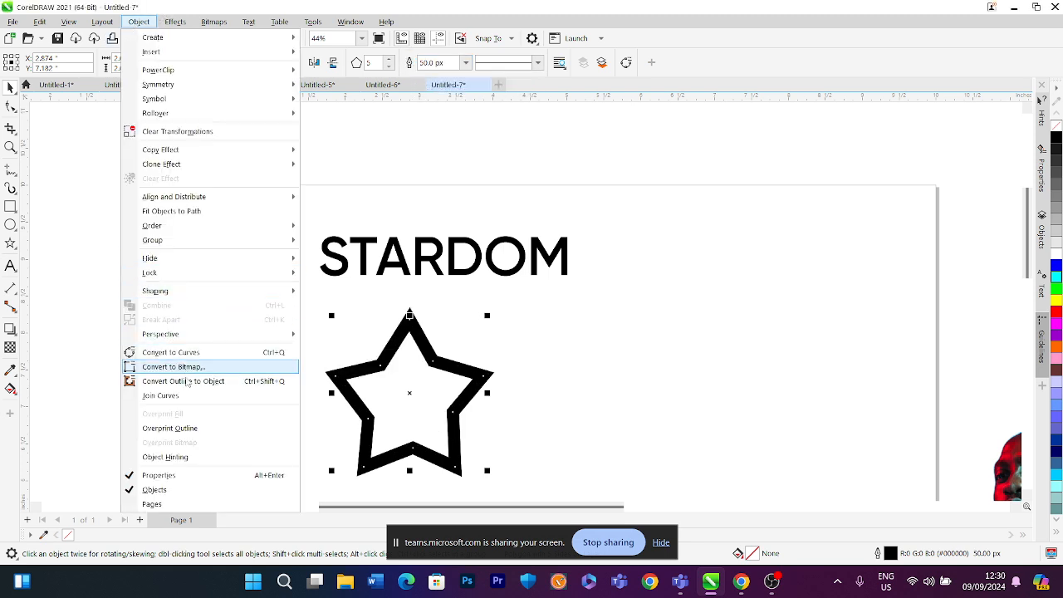
{"action": "left_click", "coordinate": [188, 381]}
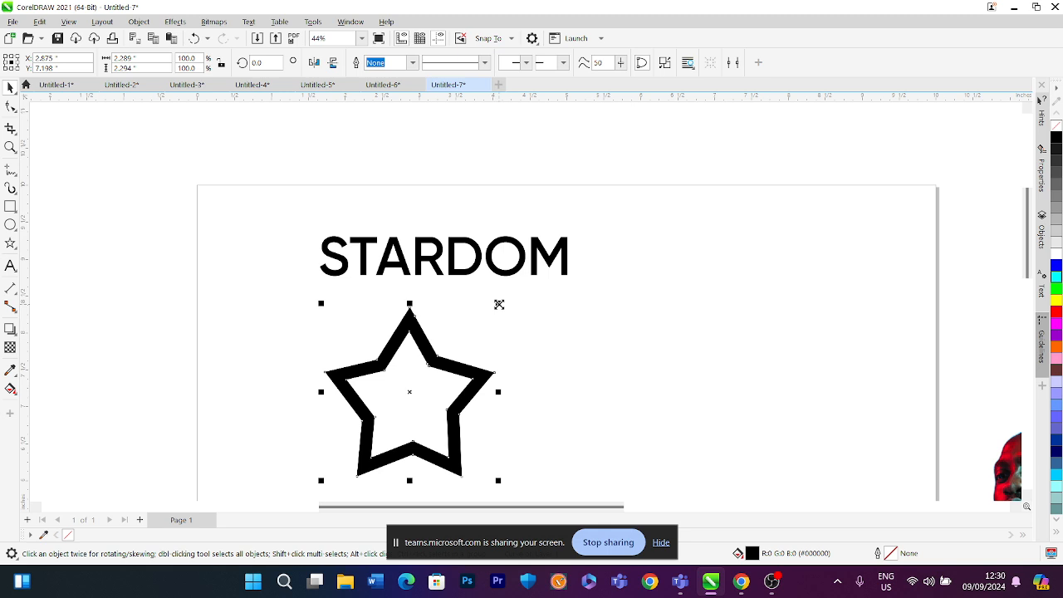
Make a scaled copy of the converted star to form a double outlined star about 1.7 inches wide
{"action": "left_click_drag", "start_coordinate": [498, 304], "coordinate": [448, 322]}
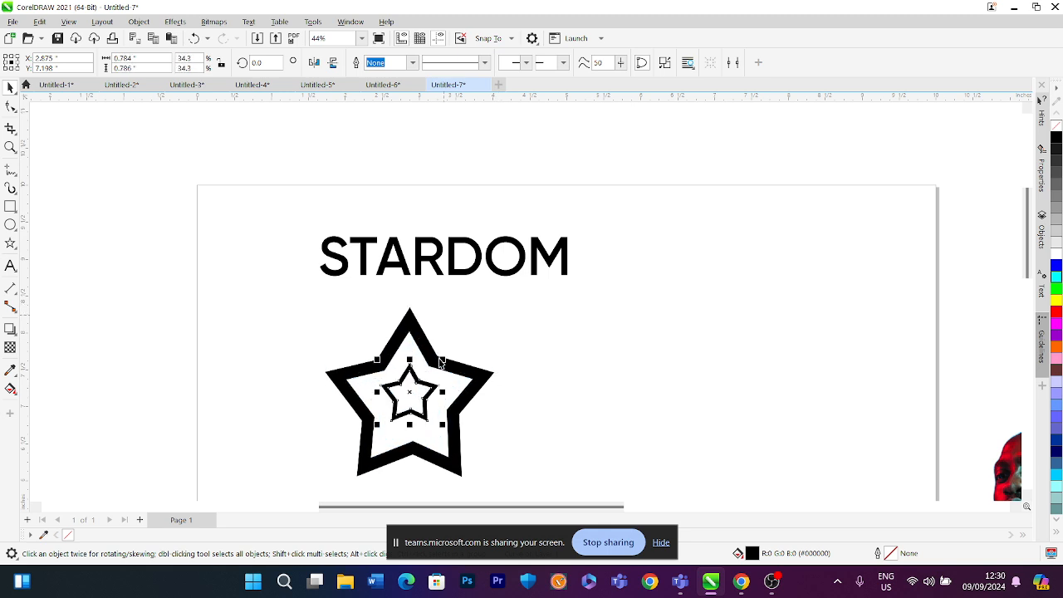
{"action": "left_click_drag", "start_coordinate": [441, 363], "coordinate": [552, 252]}
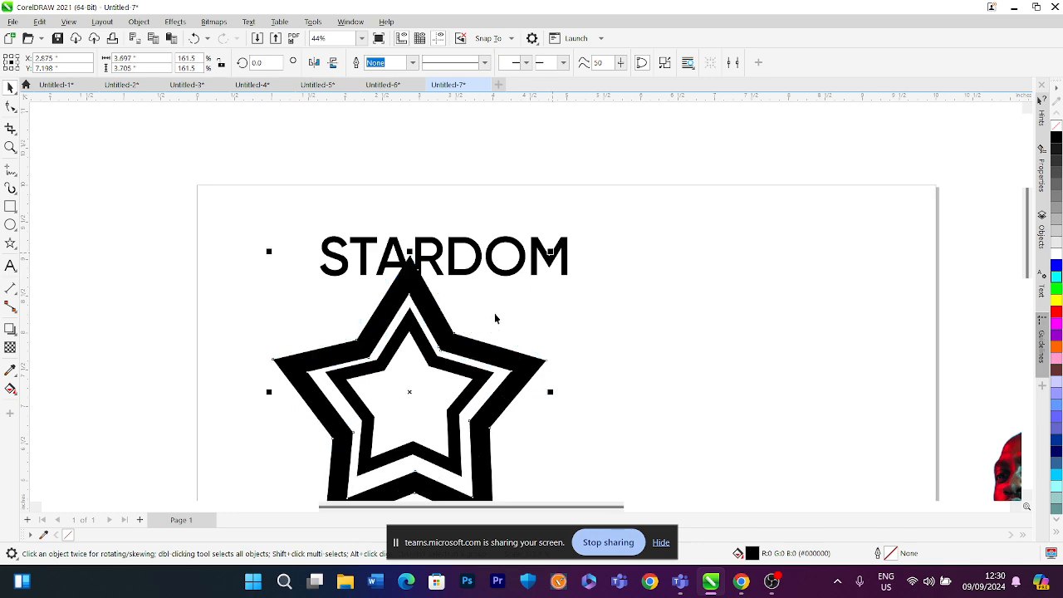
{"action": "scroll", "coordinate": [492, 319], "scroll_direction": "down", "scroll_amount": 2}
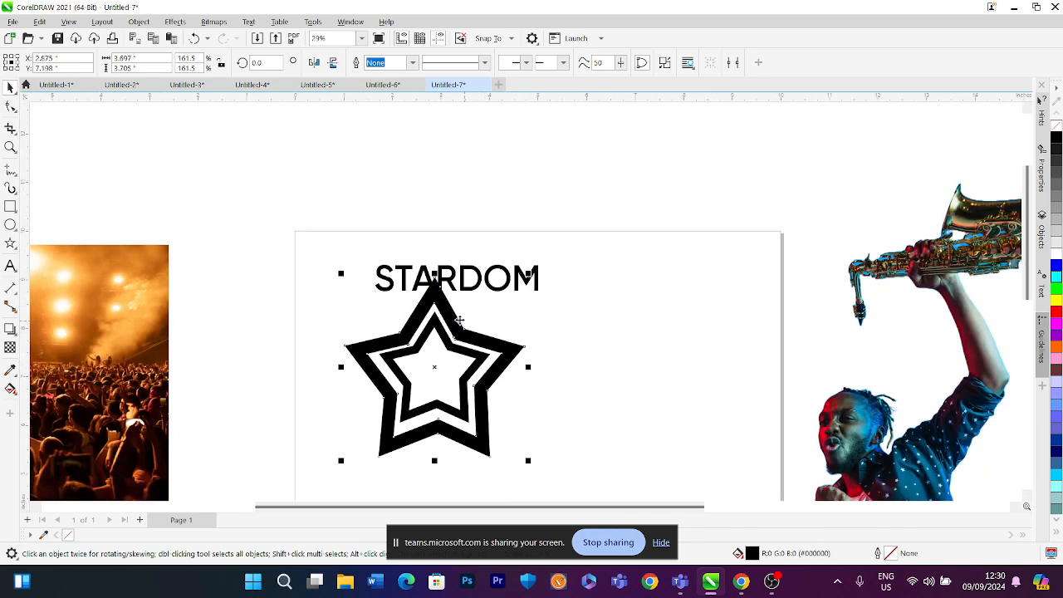
{"action": "left_click_drag", "start_coordinate": [544, 488], "coordinate": [364, 415]}
{"action": "left_click_drag", "start_coordinate": [299, 275], "coordinate": [299, 275]}
{"action": "left_click_drag", "start_coordinate": [531, 271], "coordinate": [461, 325]}
{"action": "scroll", "coordinate": [453, 332], "scroll_direction": "up", "scroll_amount": 1}
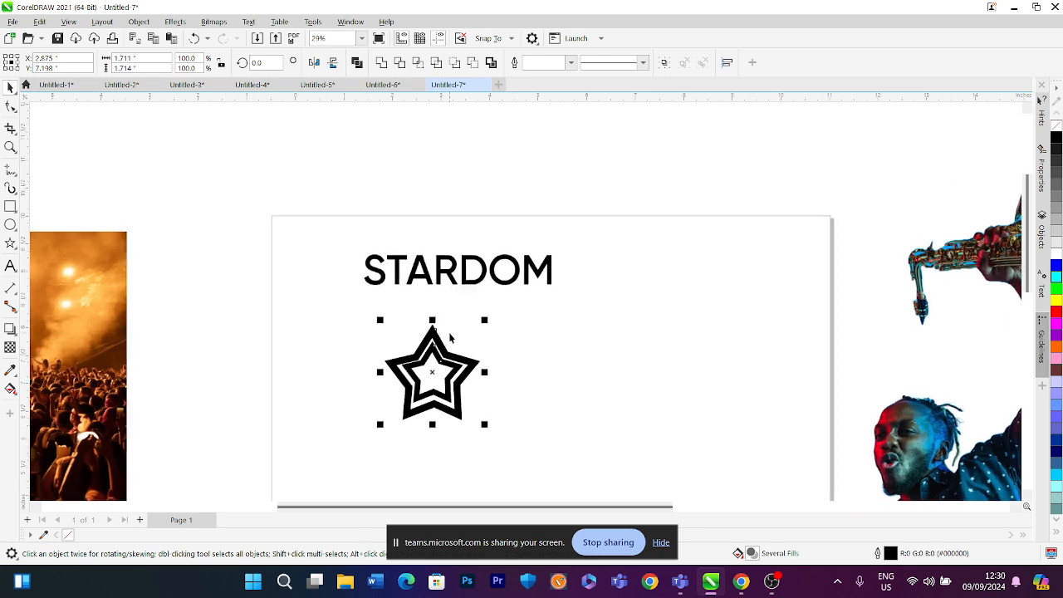
Shrink the inner star to about 0.8 inches and nudge it down to centre it within the outer star
{"action": "left_click", "coordinate": [455, 334]}
{"action": "scroll", "coordinate": [443, 348], "scroll_direction": "up", "scroll_amount": 2}
{"action": "left_click", "coordinate": [432, 350]}
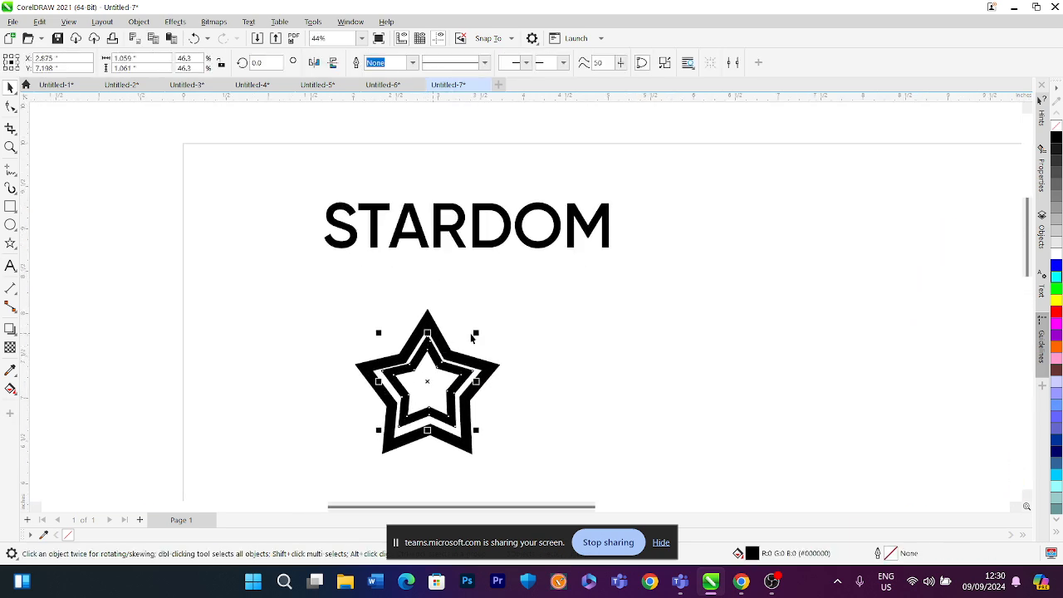
{"action": "left_click_drag", "start_coordinate": [475, 333], "coordinate": [464, 341]}
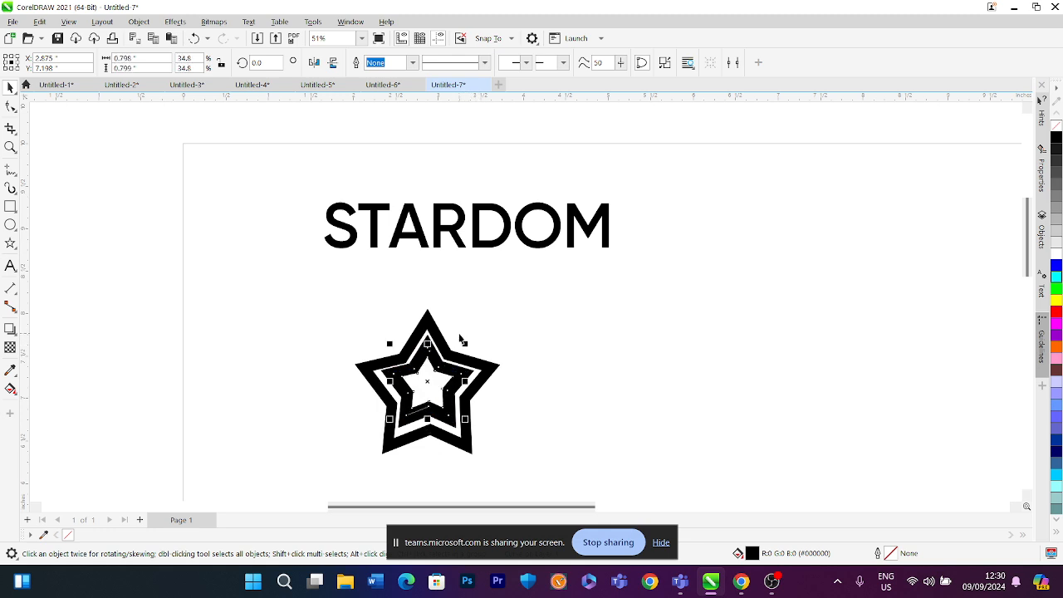
{"action": "left_click", "coordinate": [458, 333]}
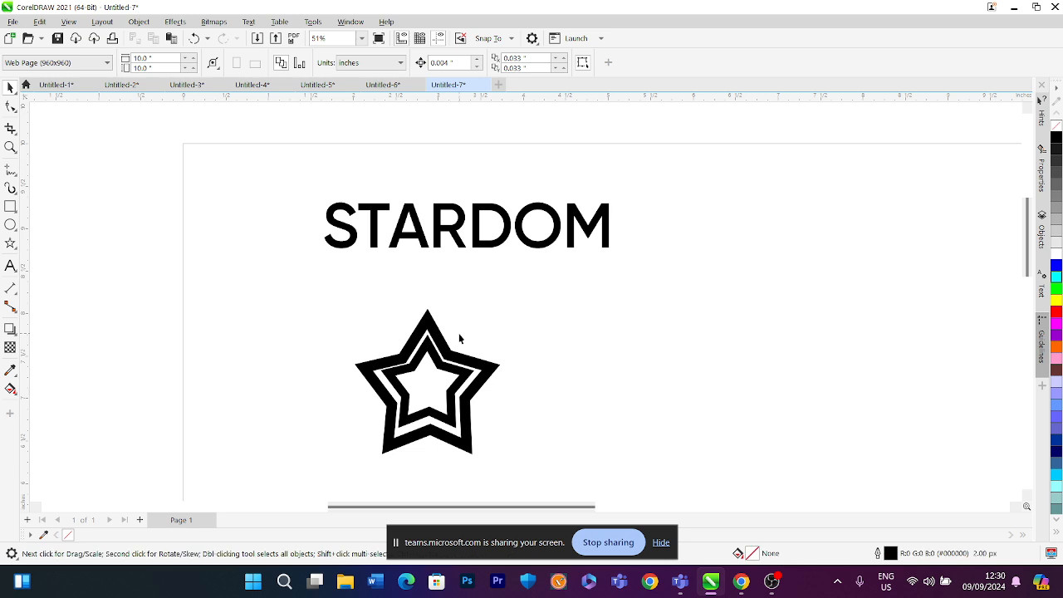
{"action": "left_click", "coordinate": [443, 359]}
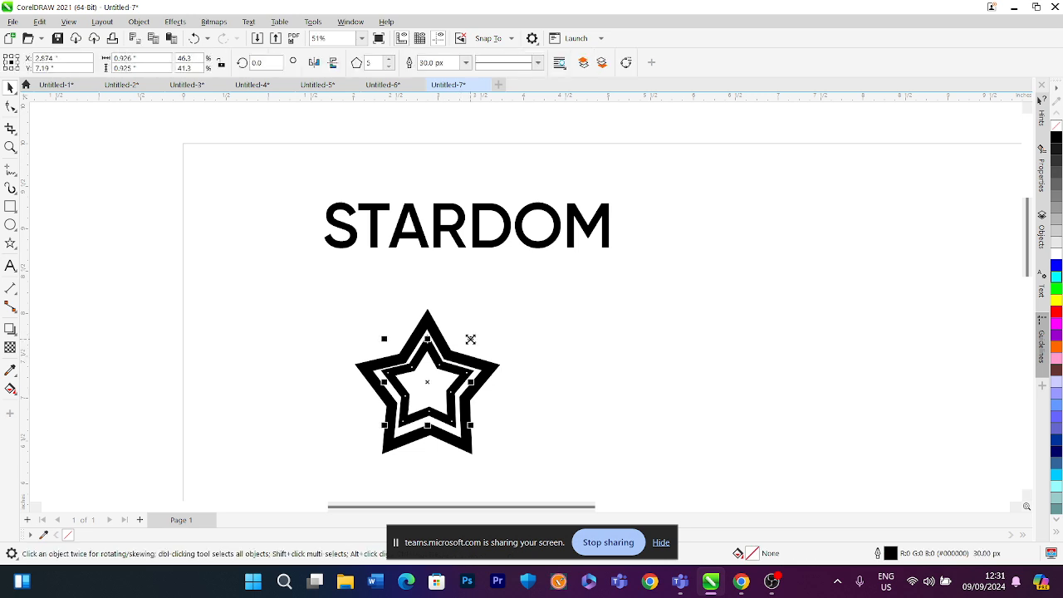
{"action": "left_click_drag", "start_coordinate": [470, 339], "coordinate": [465, 341]}
{"action": "key", "text": "Down"}
{"action": "key", "text": "Down"}
{"action": "key", "text": "Down"}
{"action": "key", "text": "Down"}
{"action": "key", "text": "Down"}
{"action": "key", "text": "Down"}
{"action": "key", "text": "Down"}
{"action": "key", "text": "Down"}
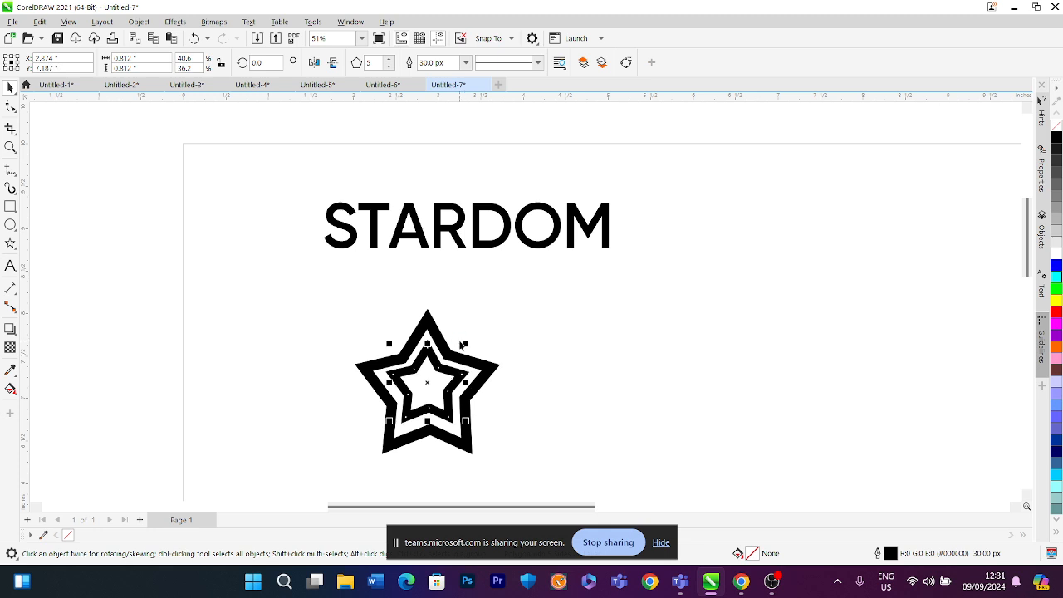
{"action": "left_click", "coordinate": [510, 315]}
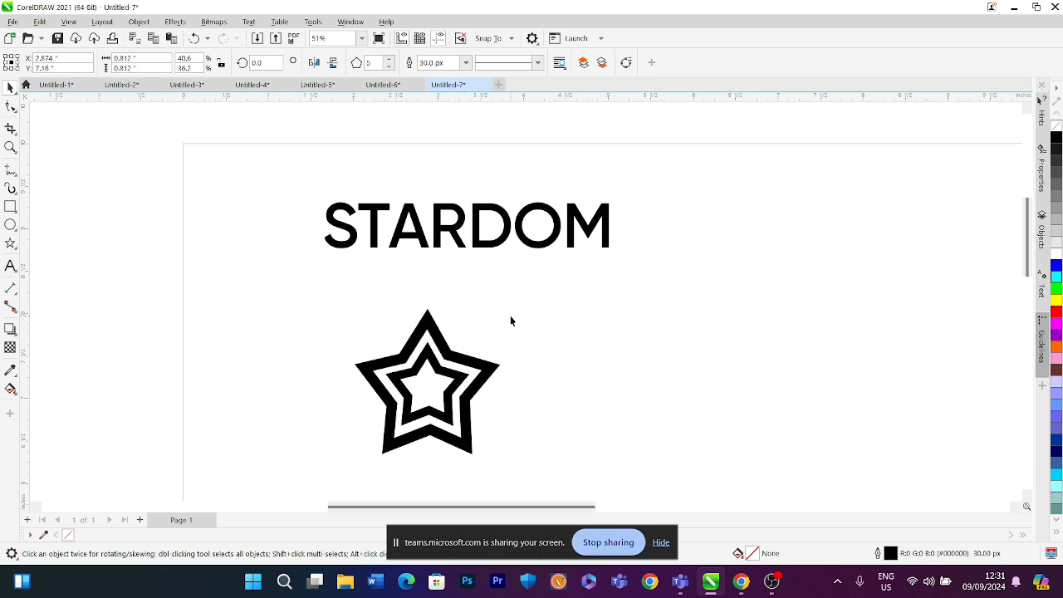
Move the double star left of the STARDOM title and scale it down to about 0.8 inches
{"action": "left_click_drag", "start_coordinate": [329, 463], "coordinate": [329, 463]}
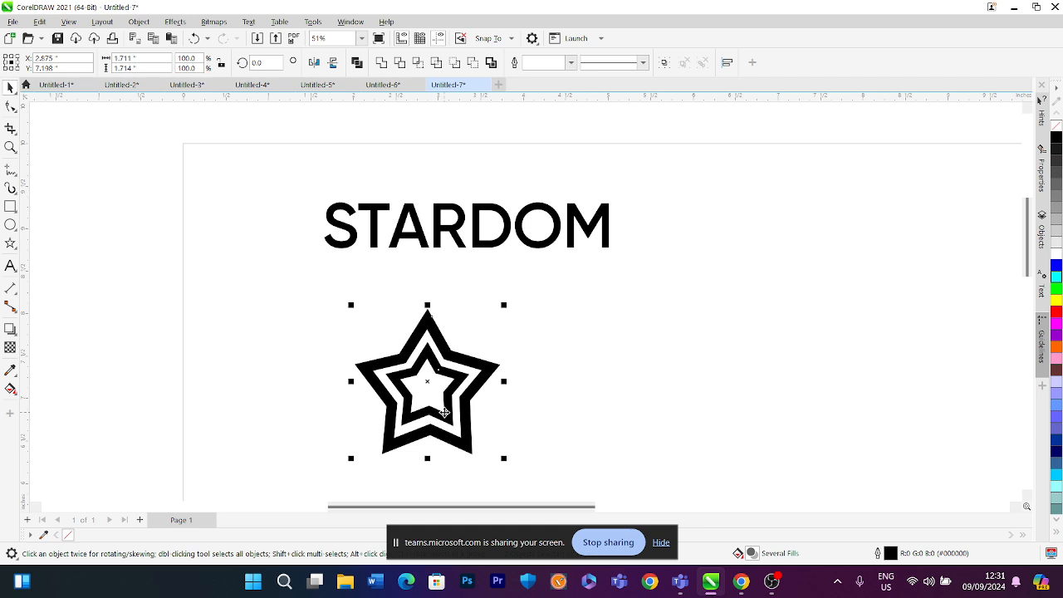
{"action": "left_click_drag", "start_coordinate": [444, 412], "coordinate": [264, 243]}
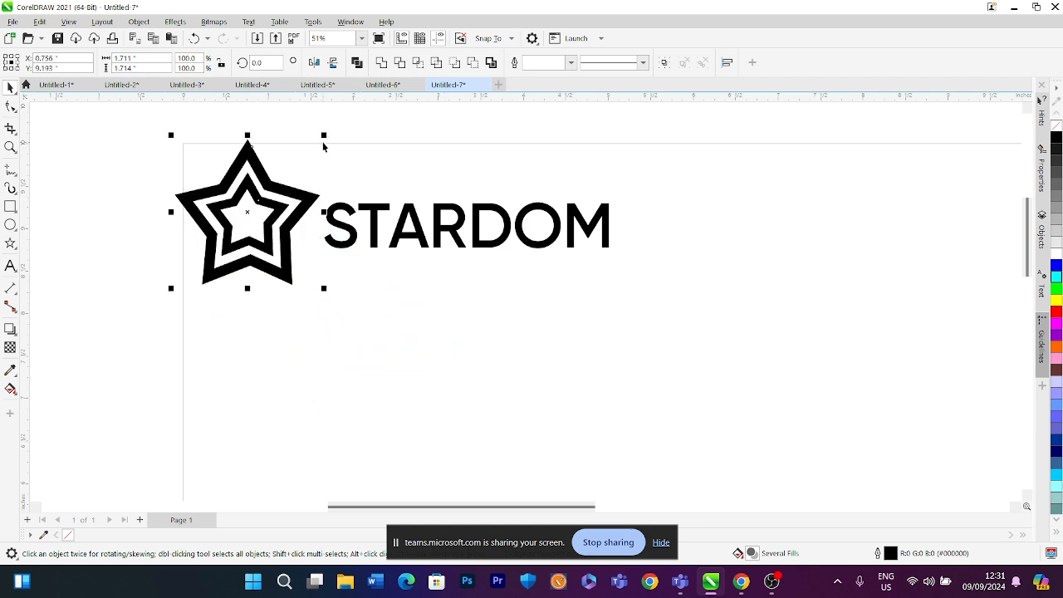
{"action": "left_click_drag", "start_coordinate": [324, 136], "coordinate": [284, 152]}
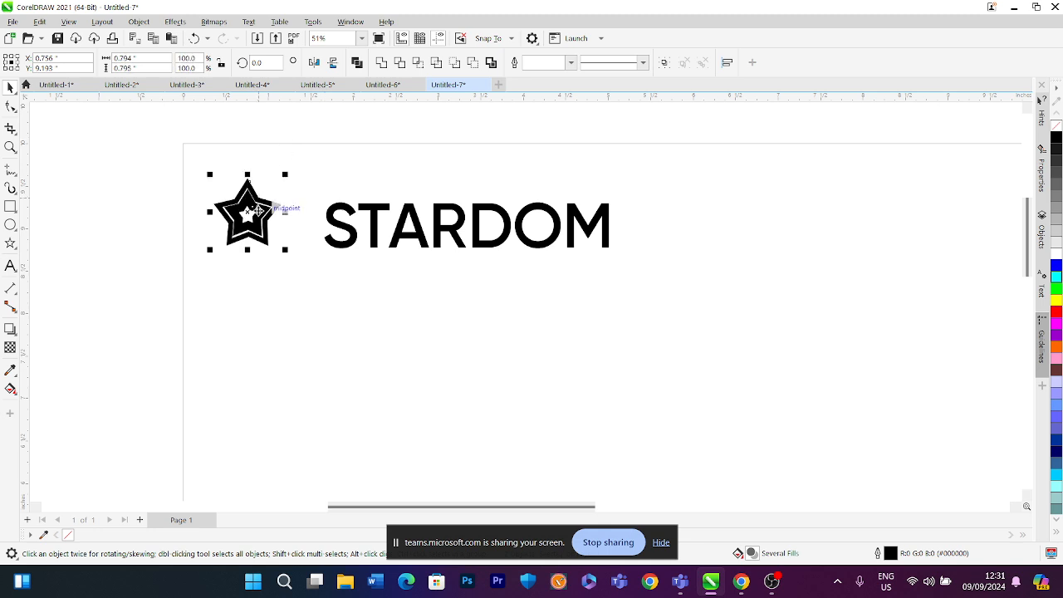
{"action": "left_click_drag", "start_coordinate": [259, 210], "coordinate": [274, 207]}
{"action": "scroll", "coordinate": [276, 197], "scroll_direction": "up", "scroll_amount": 3}
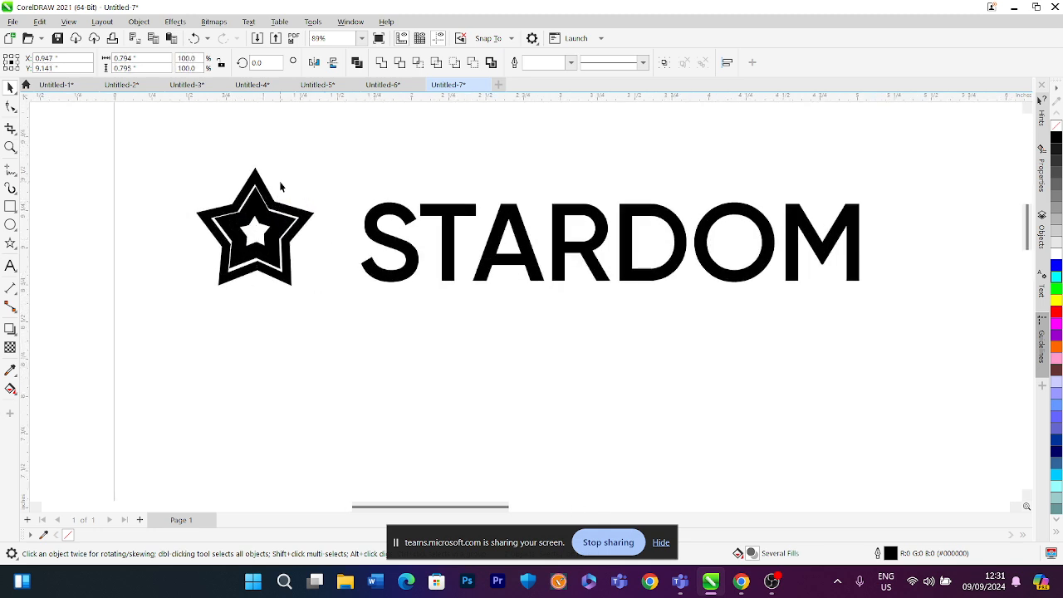
Undo the double star's last scaling and nudge
{"action": "left_click", "coordinate": [280, 186]}
{"action": "left_click", "coordinate": [264, 219]}
{"action": "left_click_drag", "start_coordinate": [287, 196], "coordinate": [279, 205]}
{"action": "left_click", "coordinate": [285, 184]}
{"action": "scroll", "coordinate": [278, 219], "scroll_direction": "down", "scroll_amount": 2}
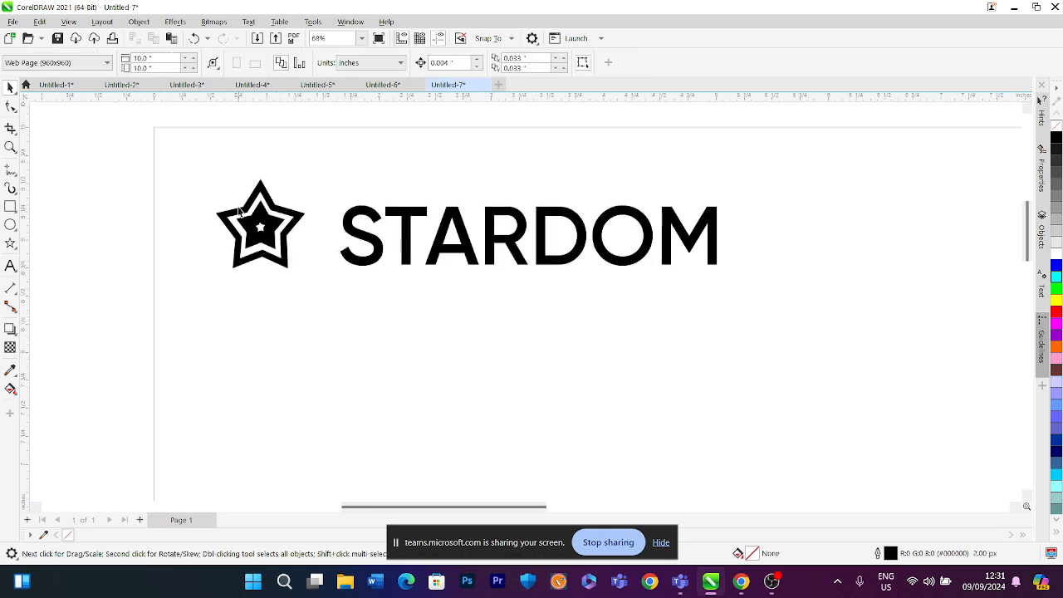
{"action": "scroll", "coordinate": [240, 212], "scroll_direction": "up", "scroll_amount": 2}
{"action": "left_click", "coordinate": [285, 231]}
{"action": "key", "text": "ctrl+z"}
{"action": "key", "text": "ctrl+z"}
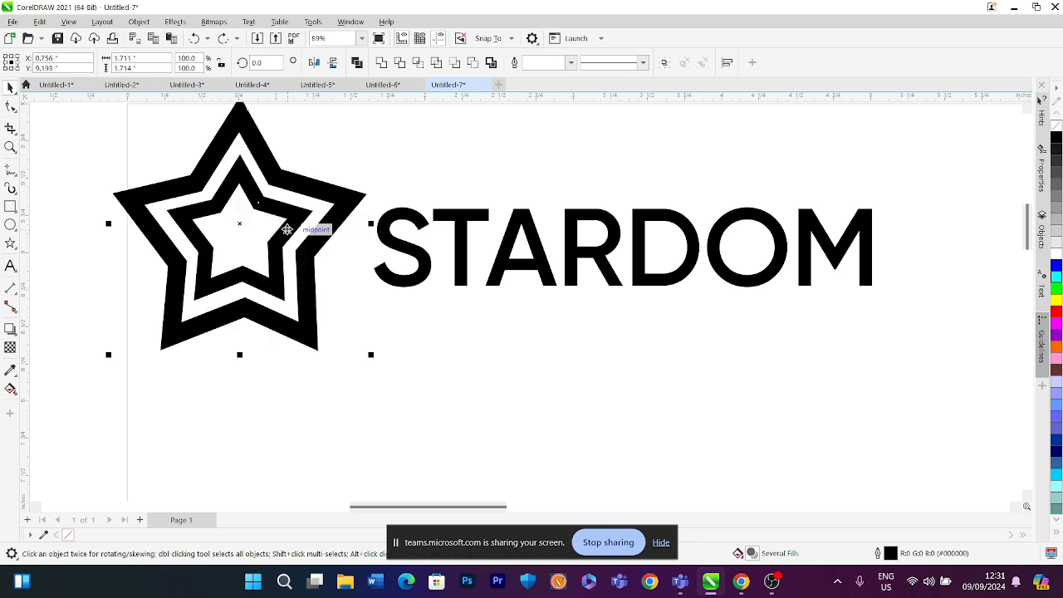
Convert the inner star's outline to an object
{"action": "left_click", "coordinate": [263, 264]}
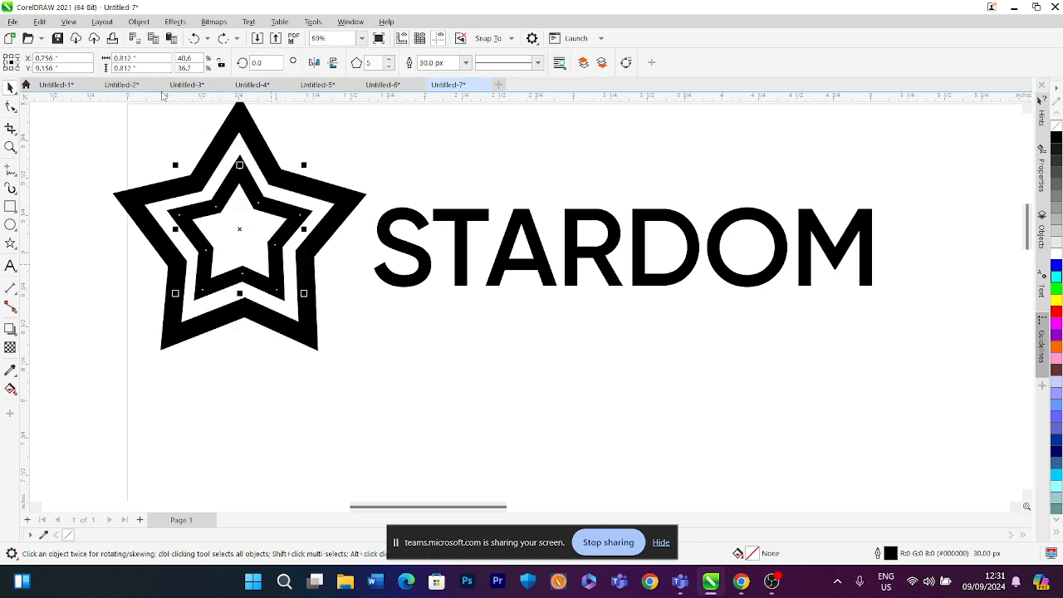
{"action": "left_click", "coordinate": [139, 21]}
{"action": "left_click", "coordinate": [219, 381]}
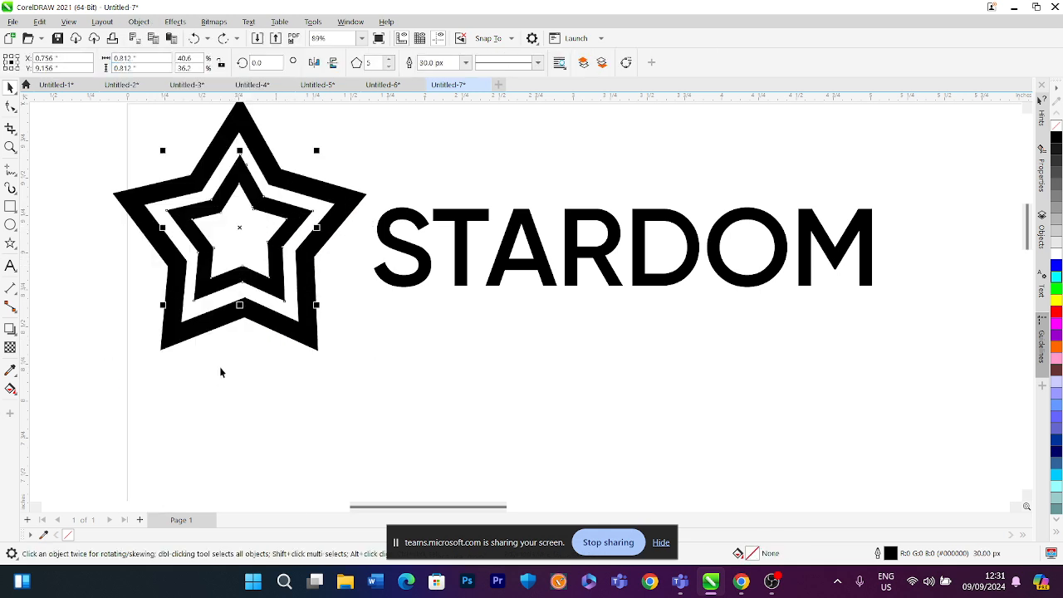
Scale the double star to about 0.83 inches and move it closer to the STARDOM title
{"action": "left_click_drag", "start_coordinate": [371, 355], "coordinate": [304, 289]}
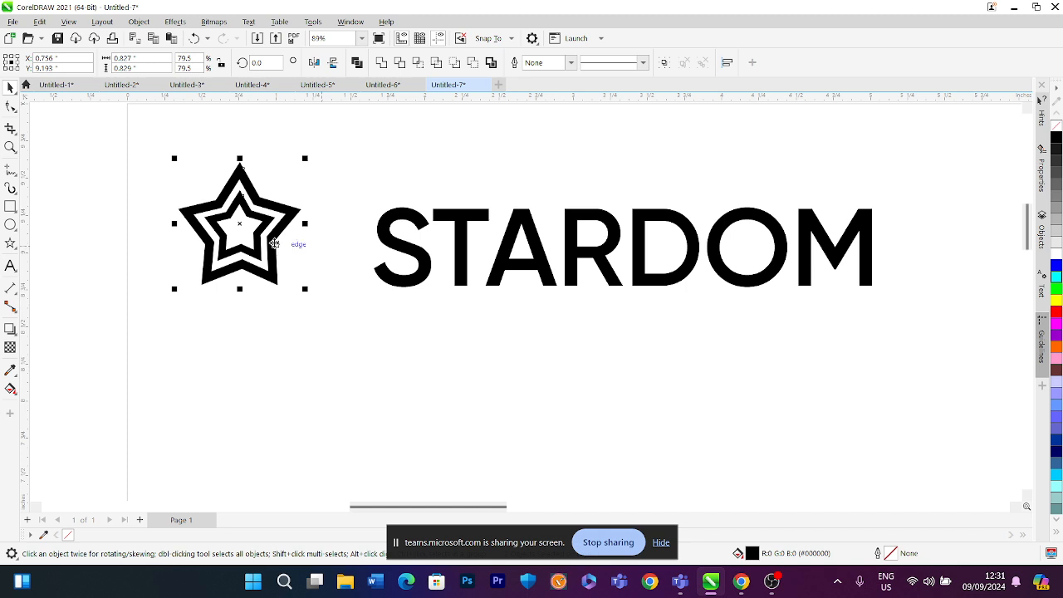
{"action": "left_click_drag", "start_coordinate": [275, 241], "coordinate": [320, 222]}
{"action": "scroll", "coordinate": [323, 253], "scroll_direction": "down", "scroll_amount": 5}
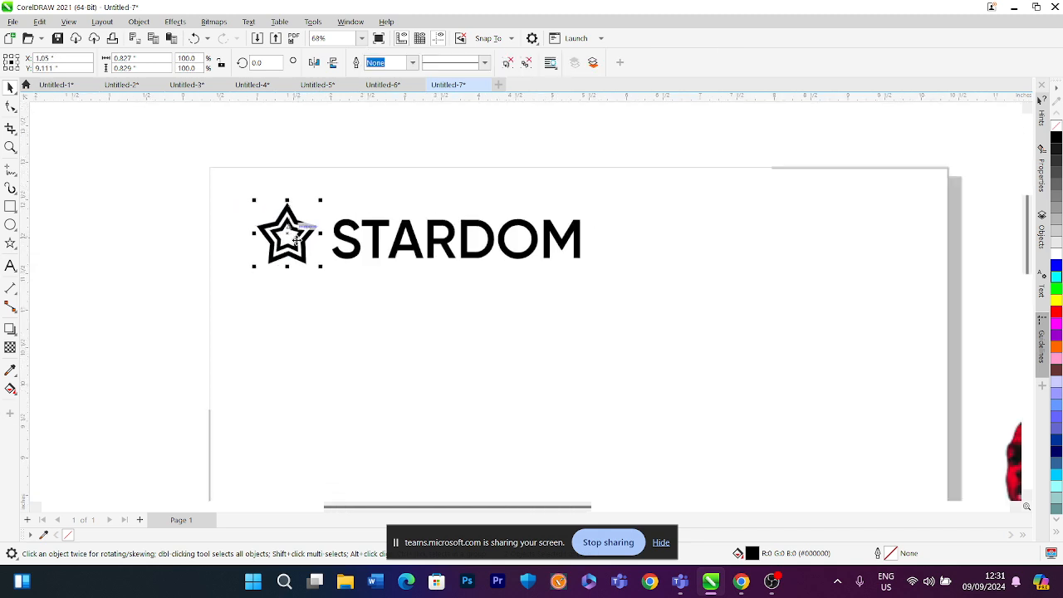
Change the page size preset to A5
{"action": "left_click", "coordinate": [324, 286]}
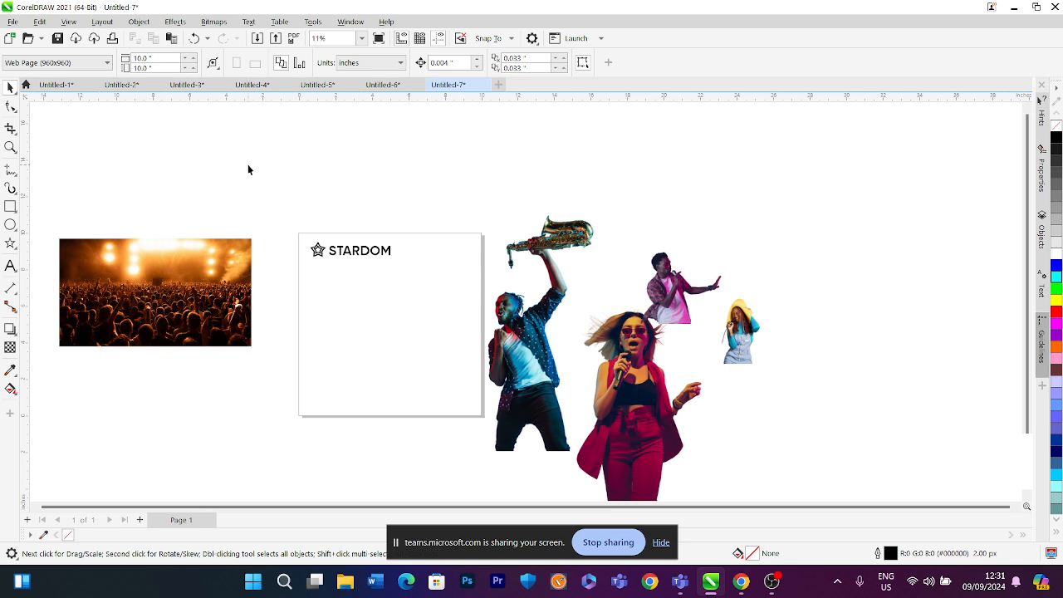
{"action": "left_click", "coordinate": [48, 69]}
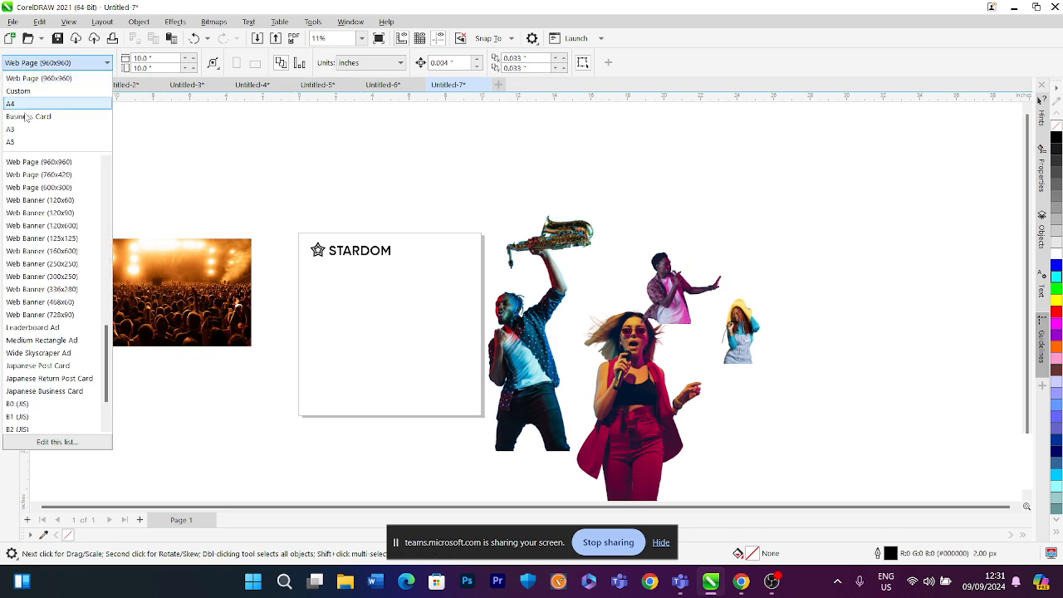
{"action": "left_click", "coordinate": [15, 141]}
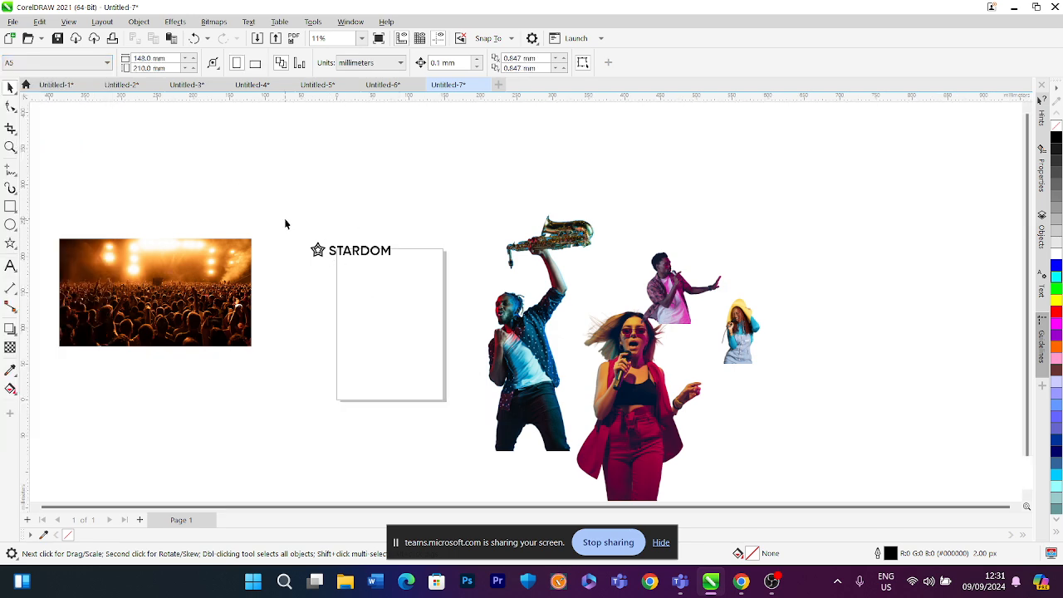
Move the STARDOM title and star onto the top of the page
{"action": "left_click_drag", "start_coordinate": [367, 256], "coordinate": [395, 276]}
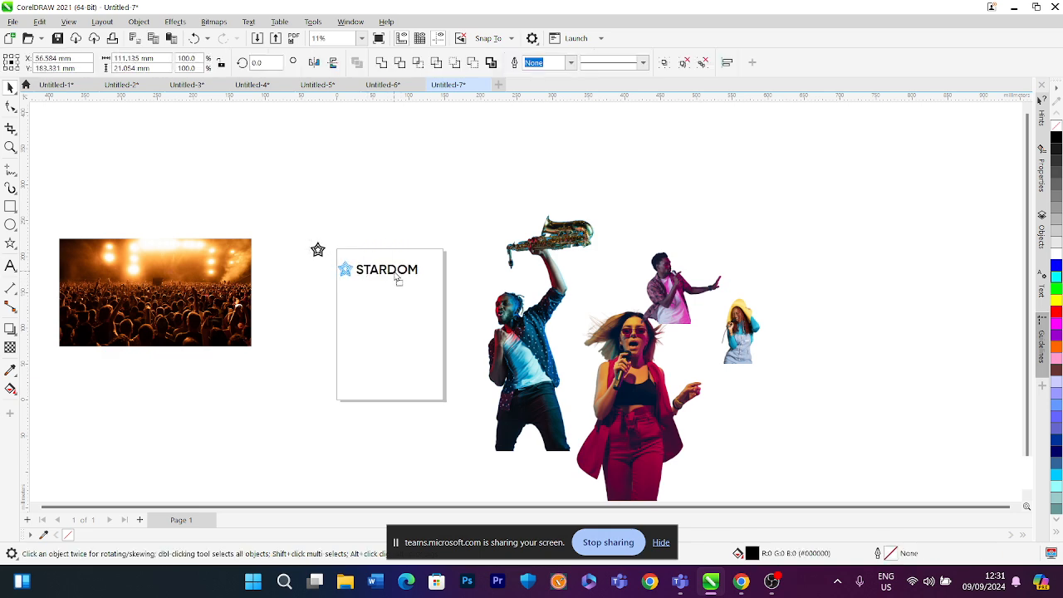
{"action": "scroll", "coordinate": [394, 272], "scroll_direction": "up", "scroll_amount": 1}
{"action": "left_click", "coordinate": [276, 212]}
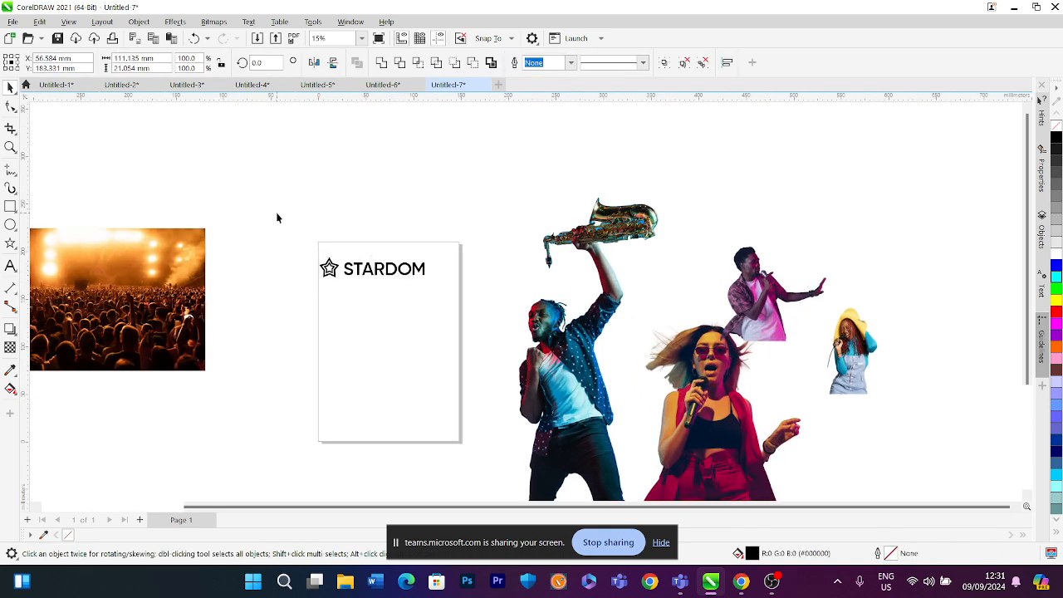
Switch the page units to inches and set the page width to 10 inches
{"action": "left_click", "coordinate": [400, 63]}
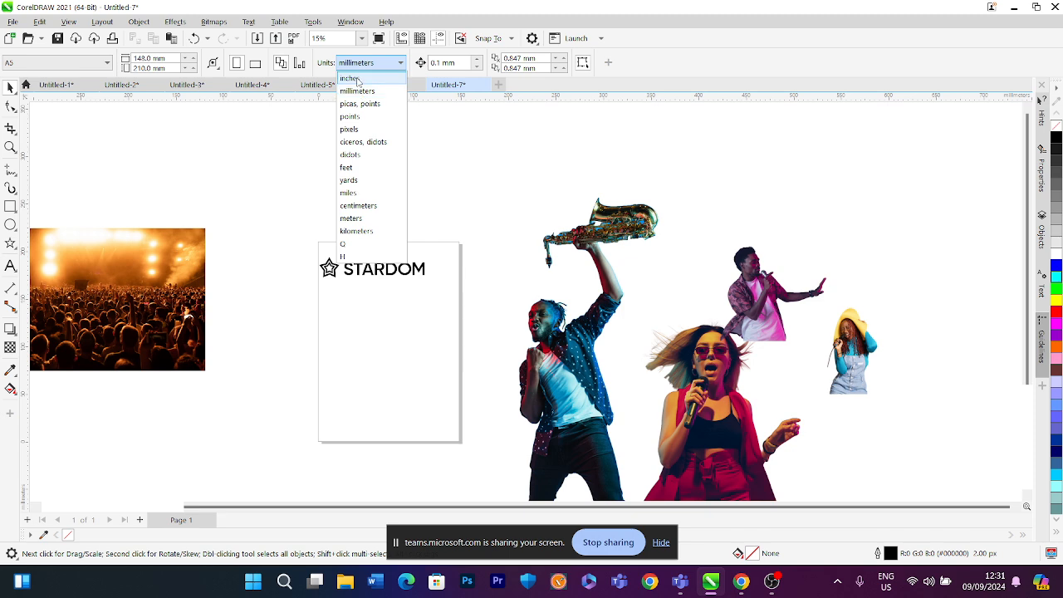
{"action": "left_click", "coordinate": [357, 74]}
{"action": "left_click", "coordinate": [157, 58]}
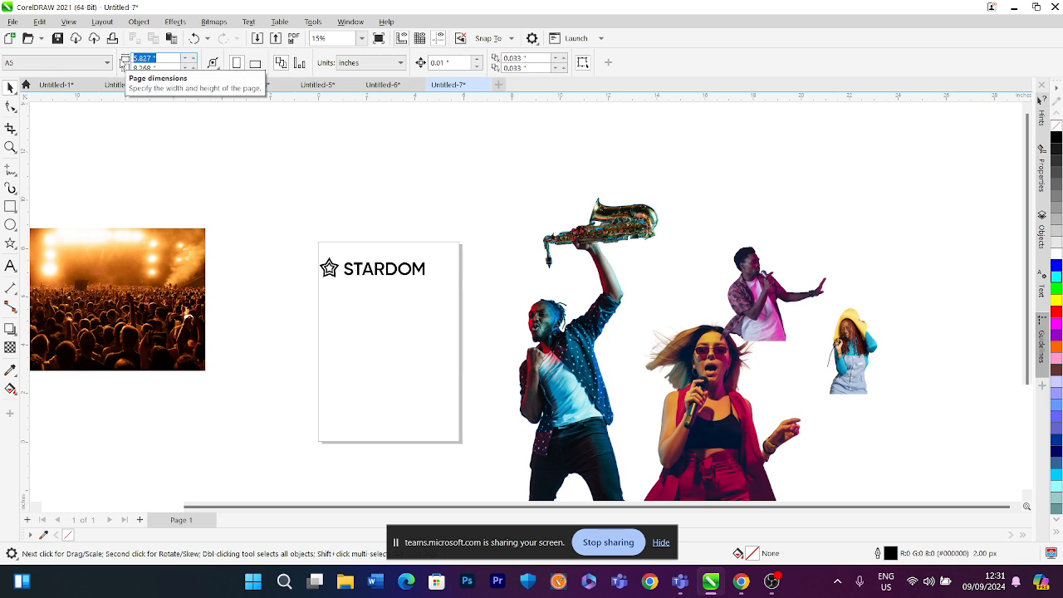
{"action": "type", "text": "10"}
{"action": "key", "text": "Tab"}
{"action": "key", "text": "Return"}
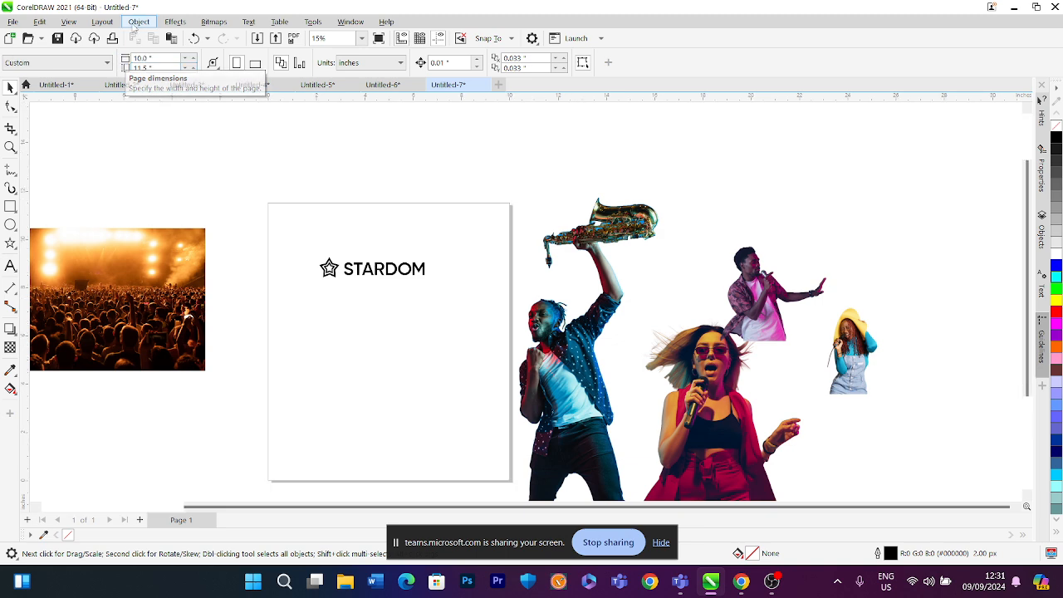
Move the STARDOM title and star above the page's top-left corner
{"action": "left_click_drag", "start_coordinate": [386, 274], "coordinate": [322, 173]}
{"action": "scroll", "coordinate": [154, 308], "scroll_direction": "up", "scroll_amount": 4}
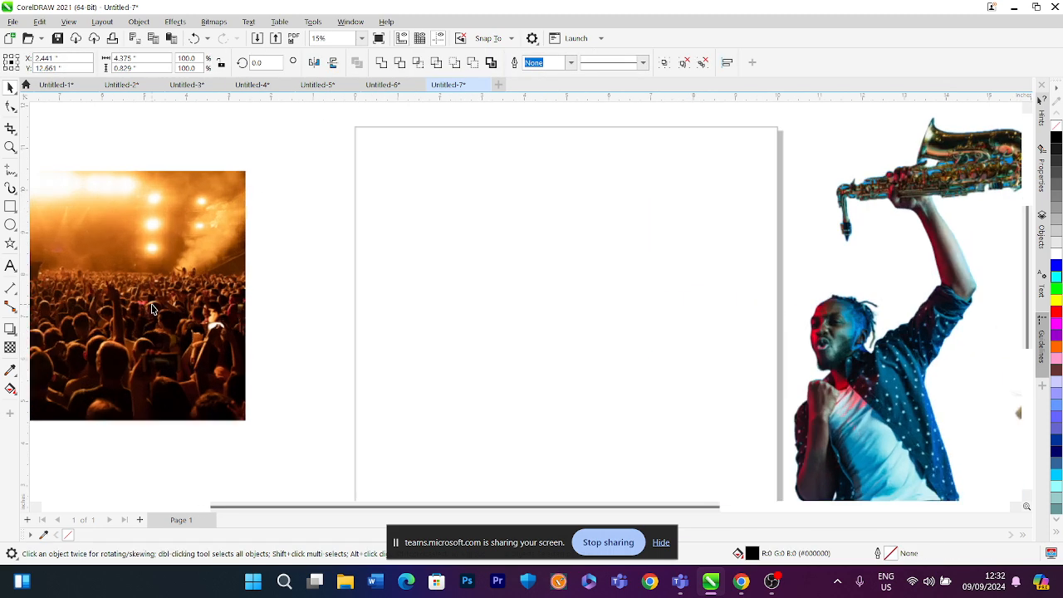
{"action": "scroll", "coordinate": [162, 316], "scroll_direction": "down", "scroll_amount": 4}
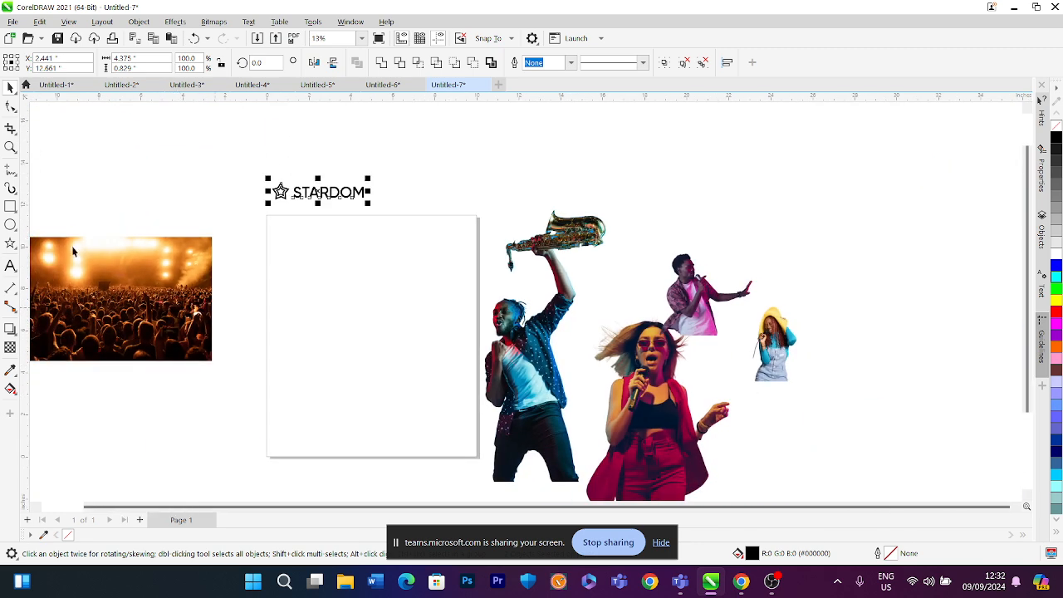
Draw a page-sized rectangle frame and move the crowd photo up next to the page
{"action": "double_click", "coordinate": [10, 208]}
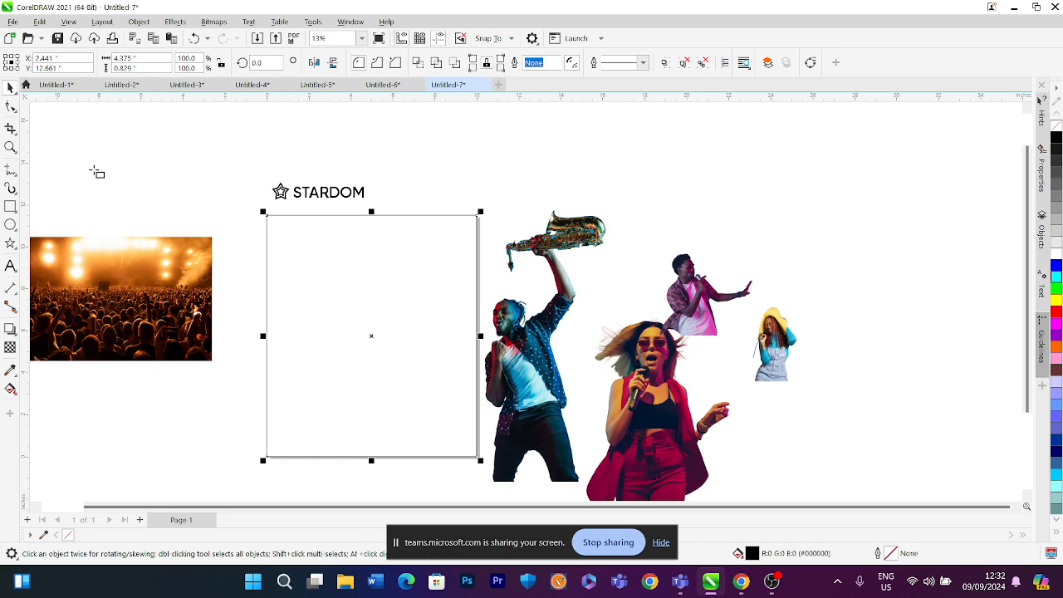
{"action": "left_click", "coordinate": [10, 87]}
{"action": "left_click_drag", "start_coordinate": [129, 267], "coordinate": [180, 235]}
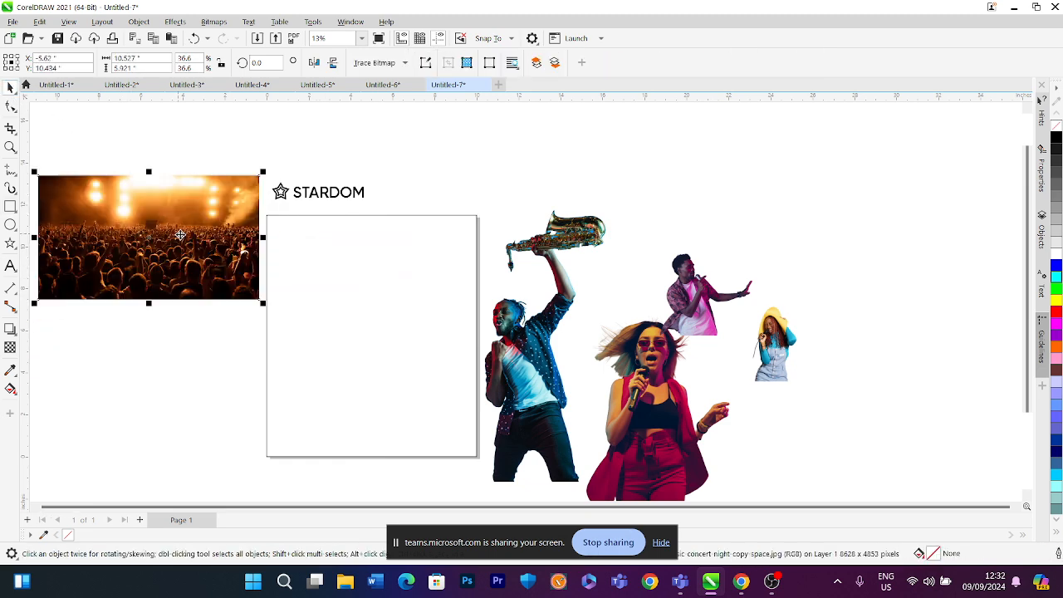
{"action": "left_click", "coordinate": [242, 163]}
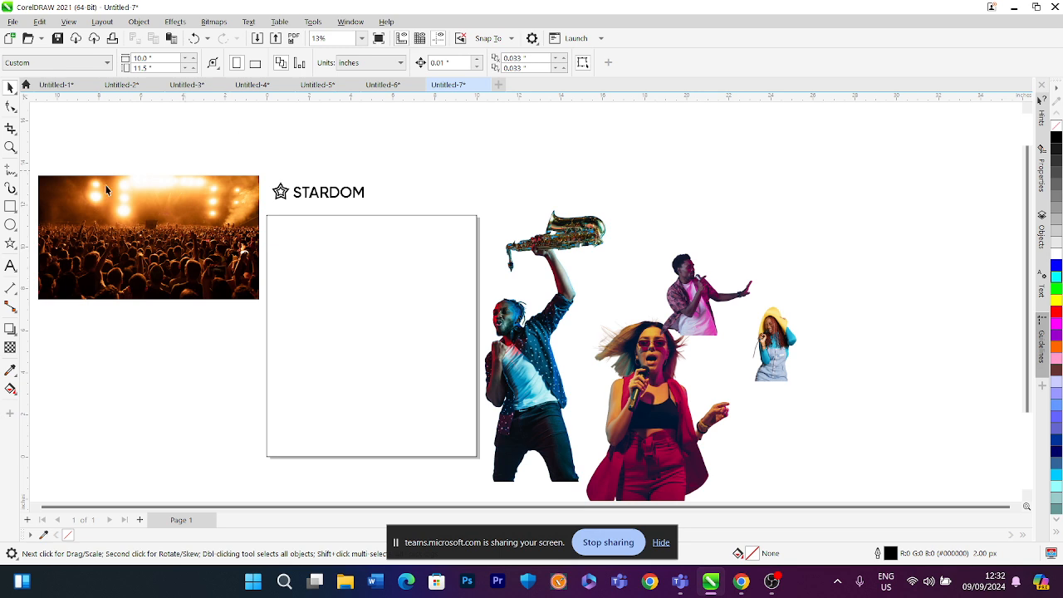
Place the crowd photo inside the page frame with PowerClip, then undo the placement
{"action": "left_click", "coordinate": [148, 219]}
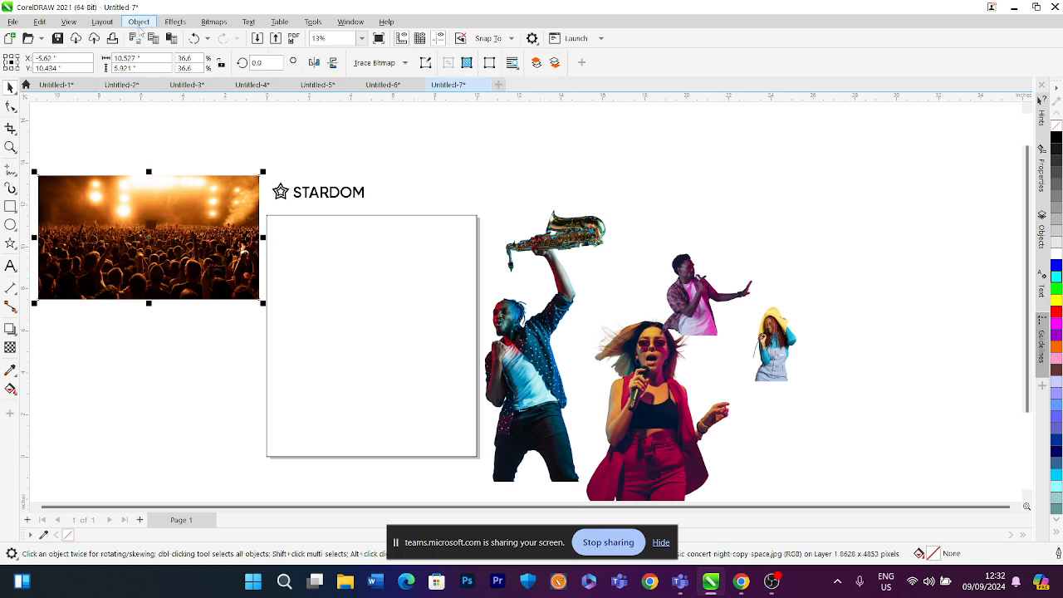
{"action": "left_click", "coordinate": [139, 23]}
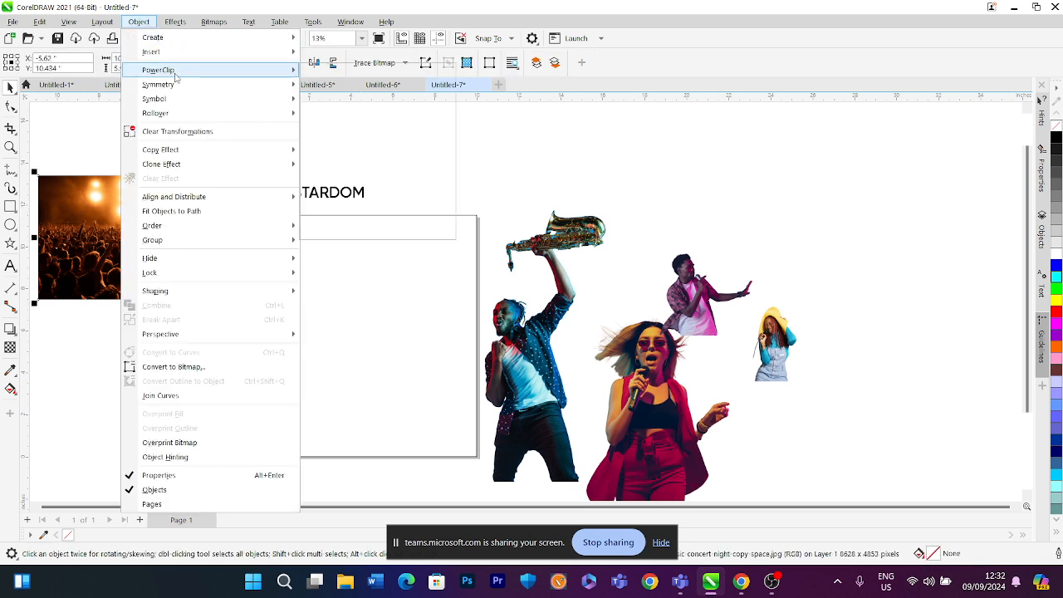
{"action": "mouse_move", "coordinate": [250, 70]}
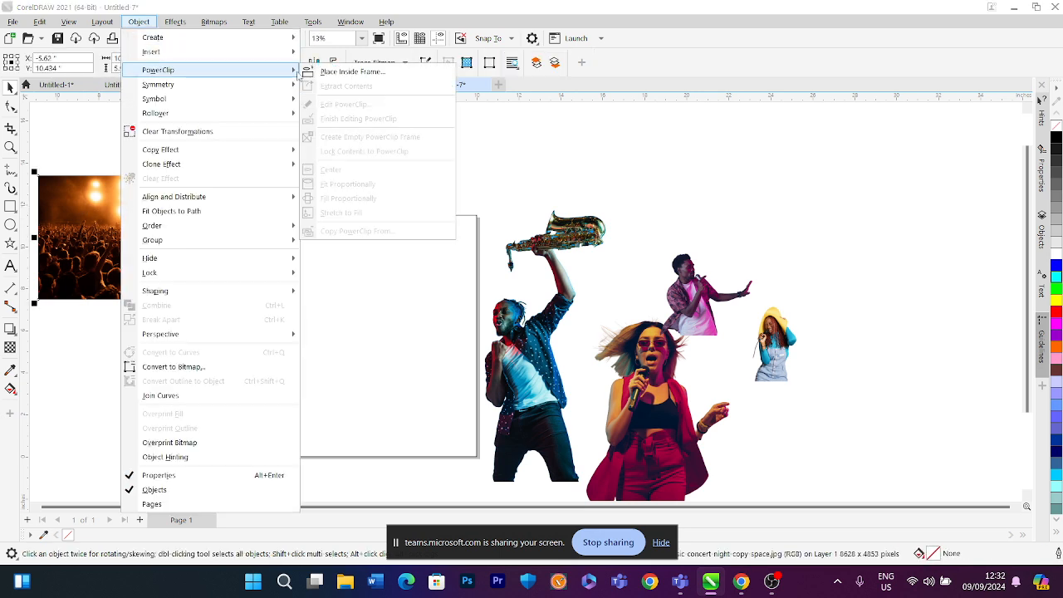
{"action": "left_click", "coordinate": [352, 73]}
{"action": "left_click", "coordinate": [336, 283]}
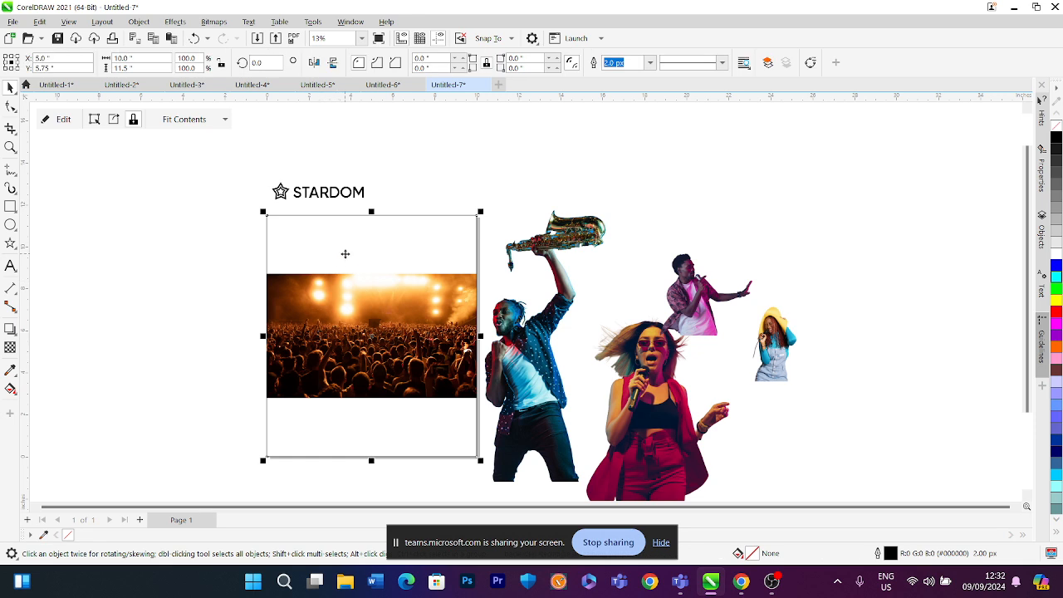
{"action": "key", "text": "ctrl+z"}
{"action": "key", "text": "Escape"}
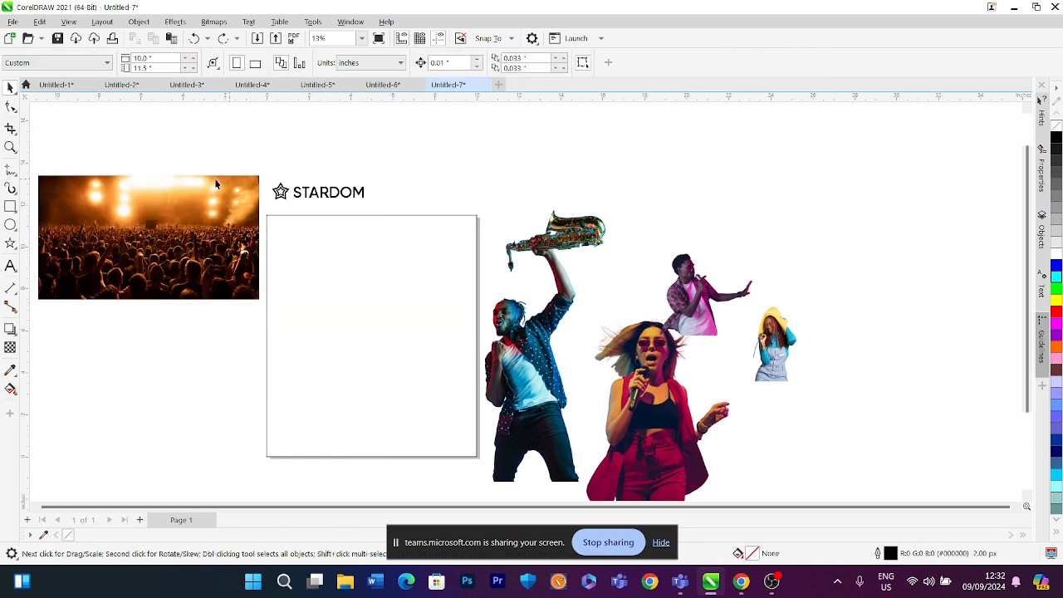
PowerClip the crowd photo inside the page-sized rectangle frame
{"action": "left_click", "coordinate": [176, 225]}
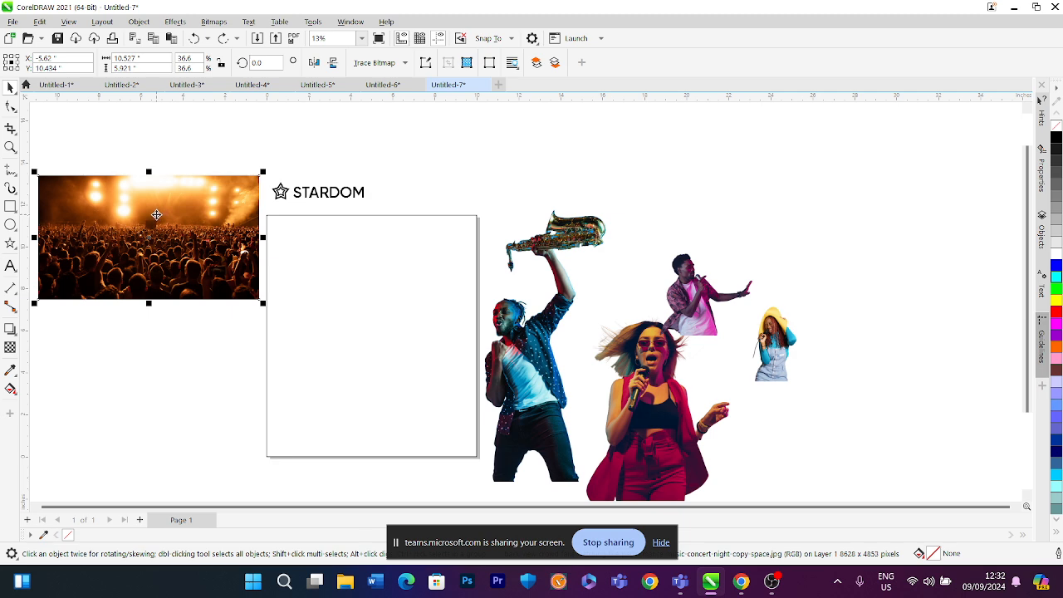
{"action": "left_click_drag", "start_coordinate": [111, 196], "coordinate": [376, 300]}
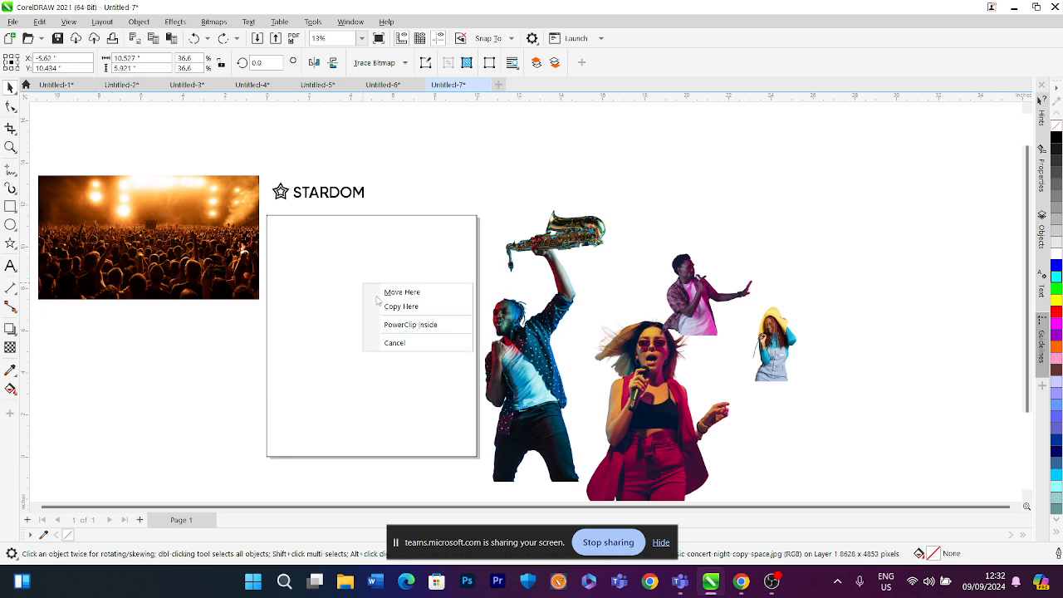
{"action": "left_click", "coordinate": [406, 328]}
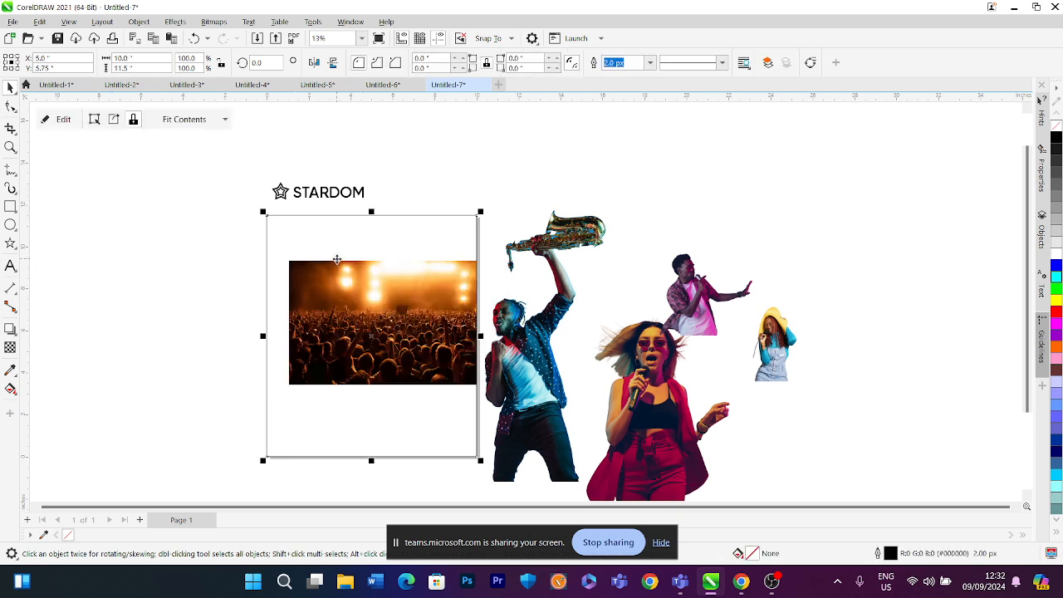
Edit the frame's PowerClip contents, enlarging the crowd photo to about 25.9 x 14.6 inches to fill the frame, and finish editing
{"action": "left_click", "coordinate": [201, 278]}
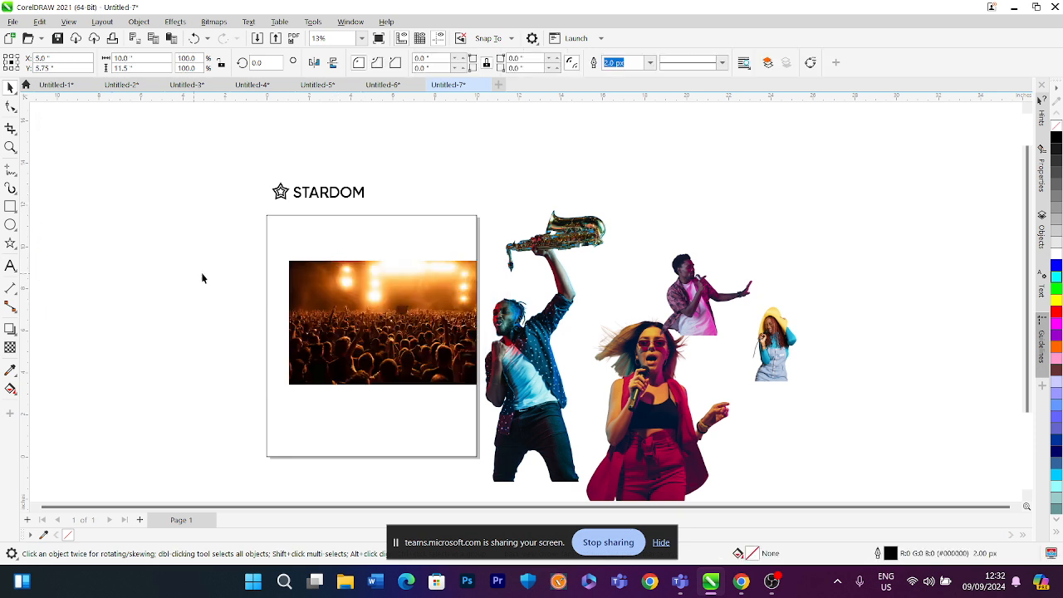
{"action": "left_click", "coordinate": [348, 282]}
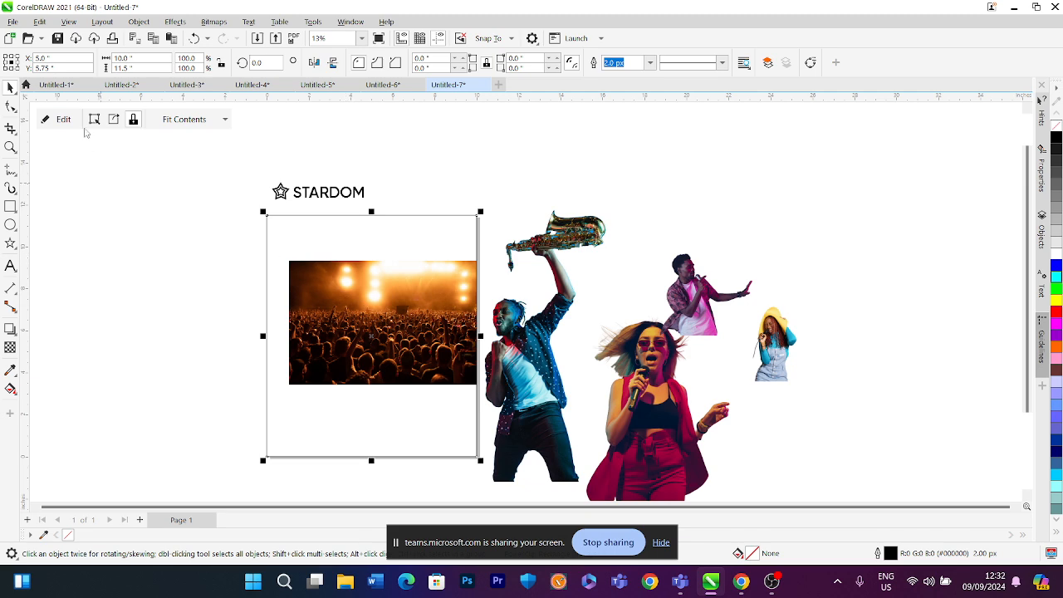
{"action": "right_click", "coordinate": [330, 238]}
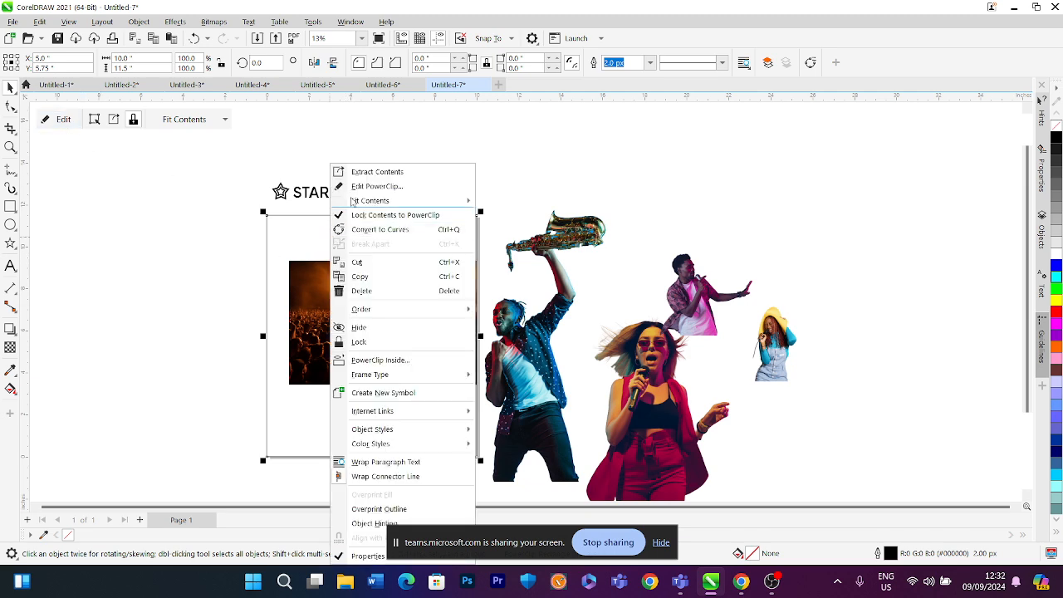
{"action": "left_click", "coordinate": [365, 191]}
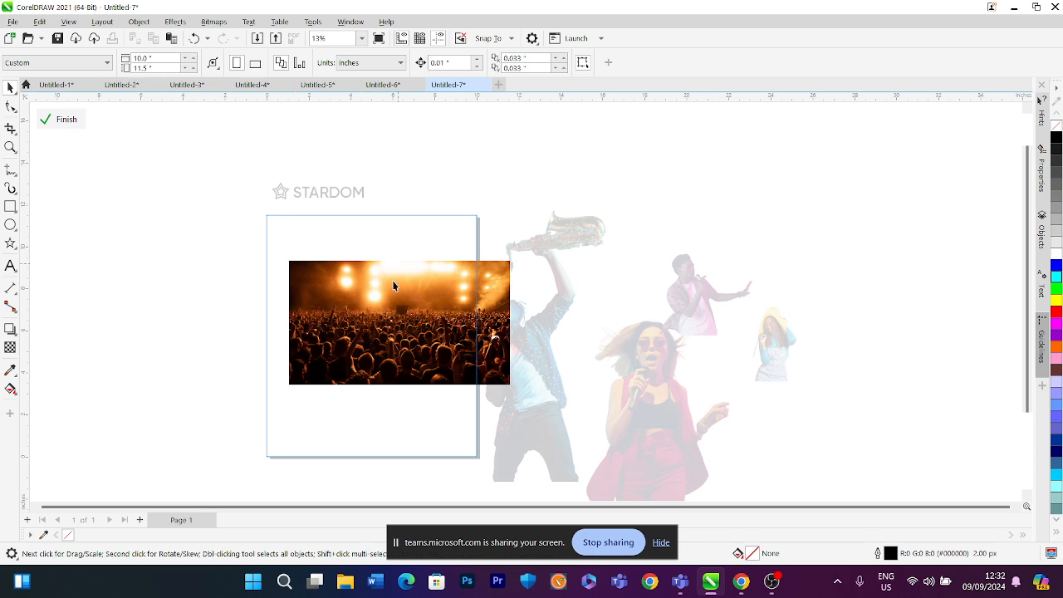
{"action": "left_click_drag", "start_coordinate": [371, 323], "coordinate": [344, 324]}
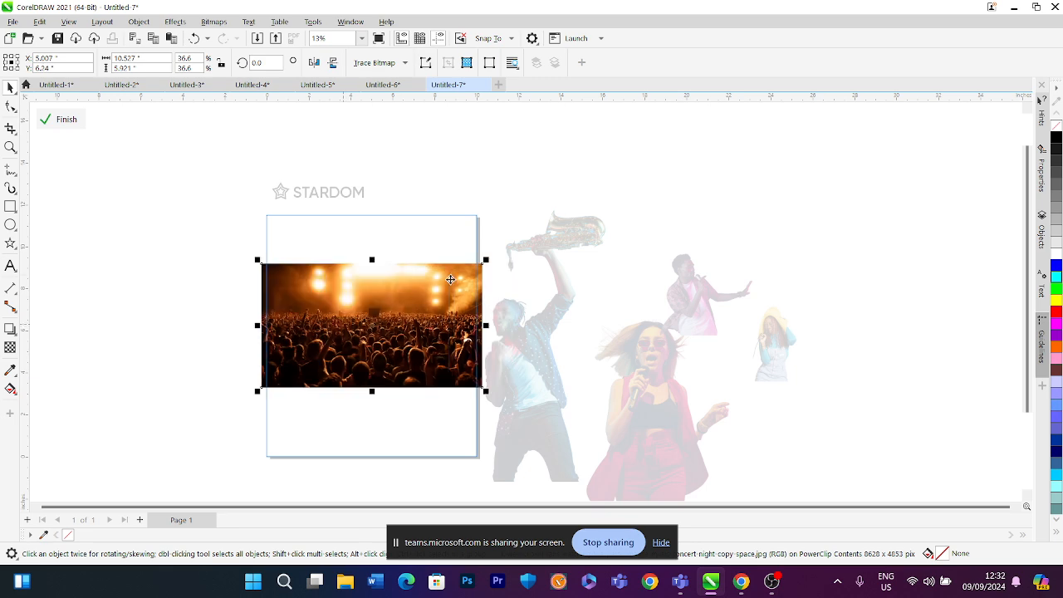
{"action": "left_click_drag", "start_coordinate": [490, 261], "coordinate": [586, 133]}
{"action": "left_click_drag", "start_coordinate": [581, 207], "coordinate": [593, 197]}
{"action": "left_click_drag", "start_coordinate": [481, 276], "coordinate": [482, 288]}
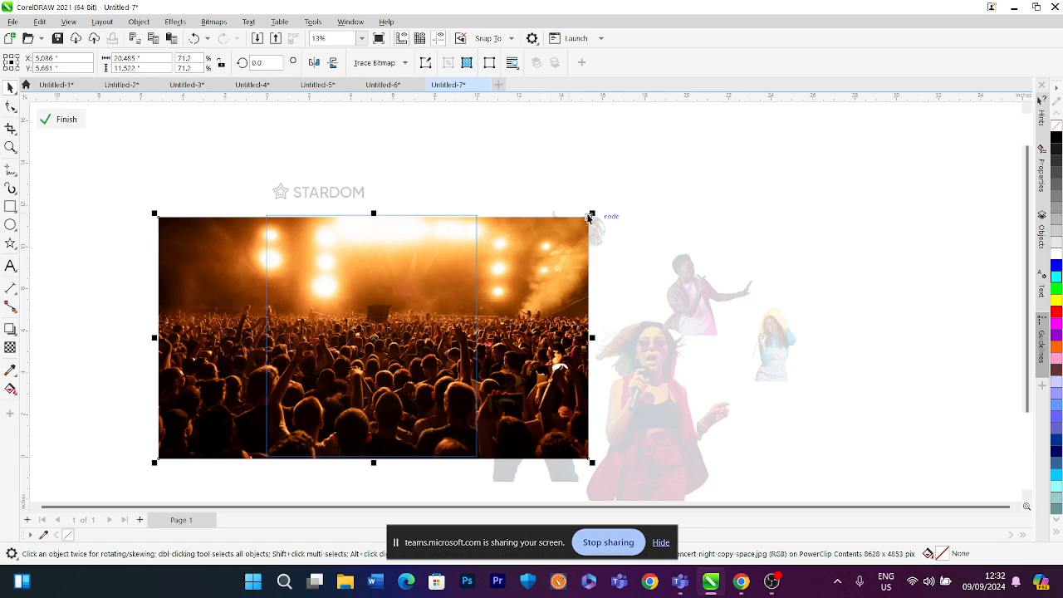
{"action": "left_click_drag", "start_coordinate": [594, 214], "coordinate": [634, 168]}
{"action": "left_click_drag", "start_coordinate": [515, 255], "coordinate": [510, 290]}
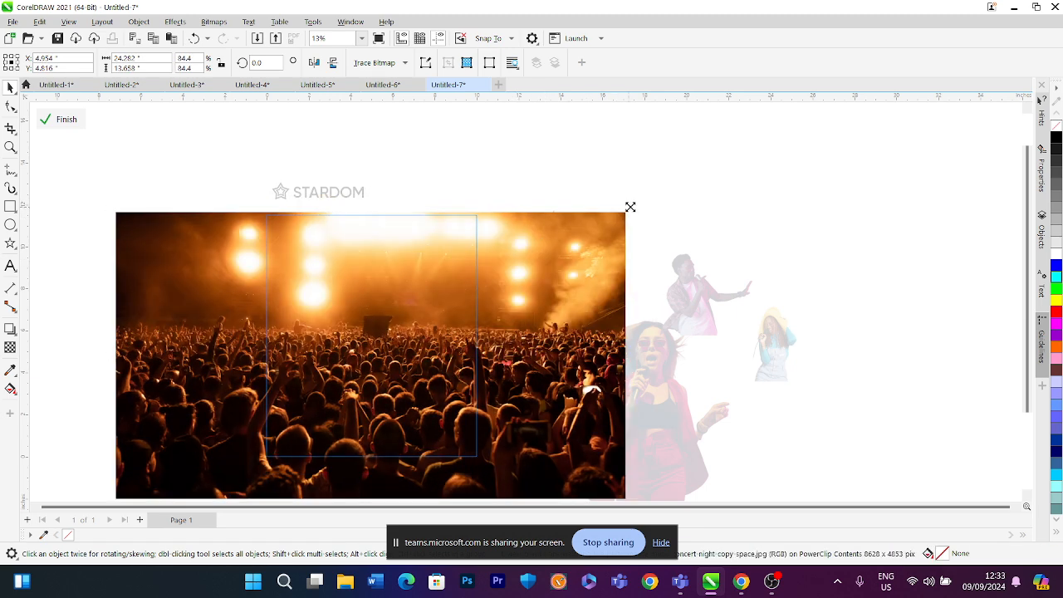
{"action": "left_click_drag", "start_coordinate": [628, 206], "coordinate": [644, 183]}
{"action": "left_click_drag", "start_coordinate": [585, 229], "coordinate": [584, 232]}
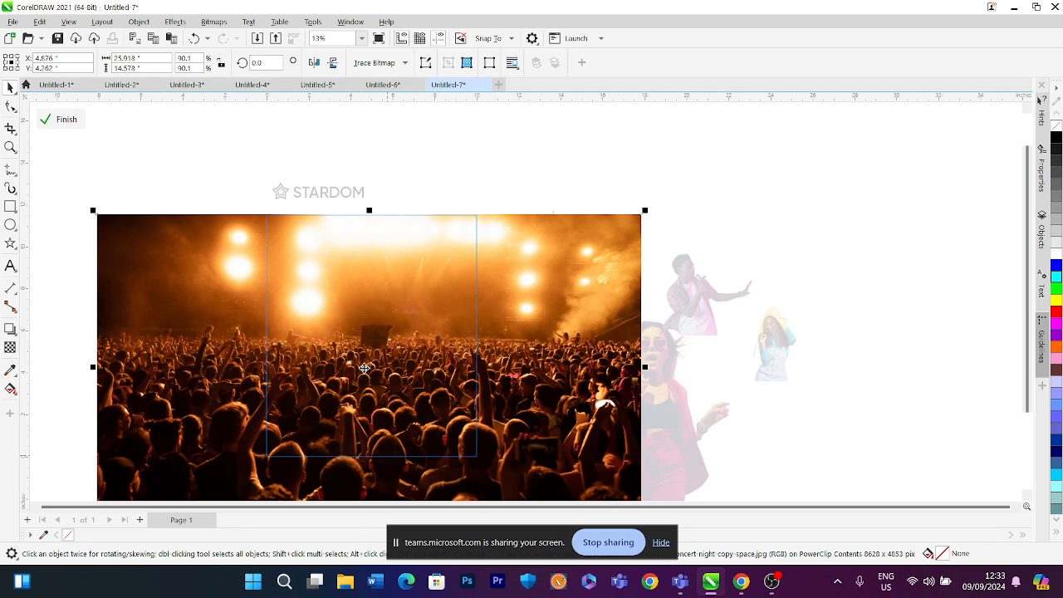
{"action": "scroll", "coordinate": [363, 368], "scroll_direction": "down", "scroll_amount": 2}
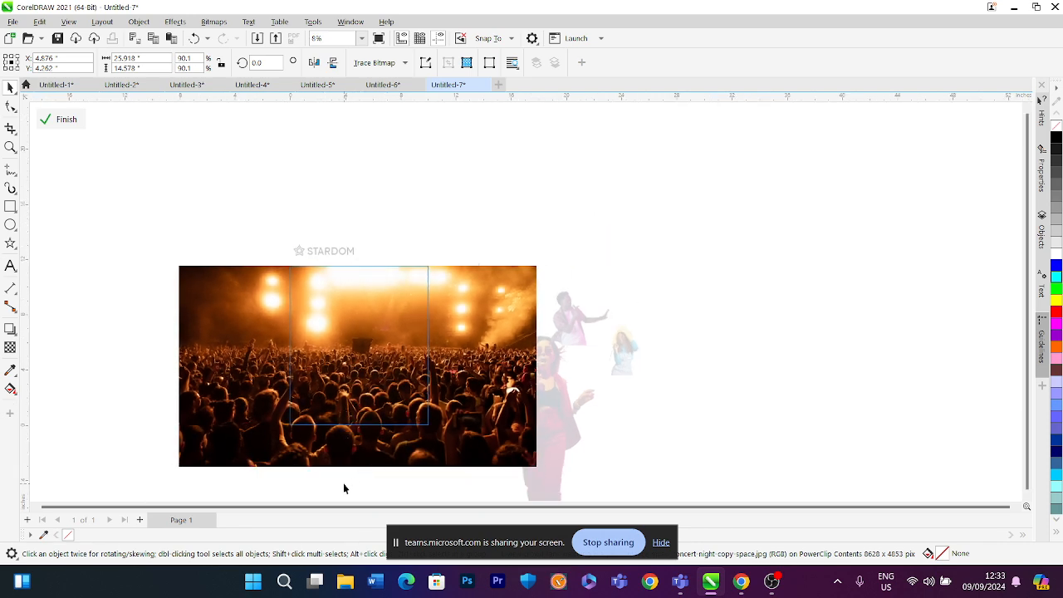
{"action": "left_click", "coordinate": [344, 488]}
{"action": "left_click", "coordinate": [60, 120]}
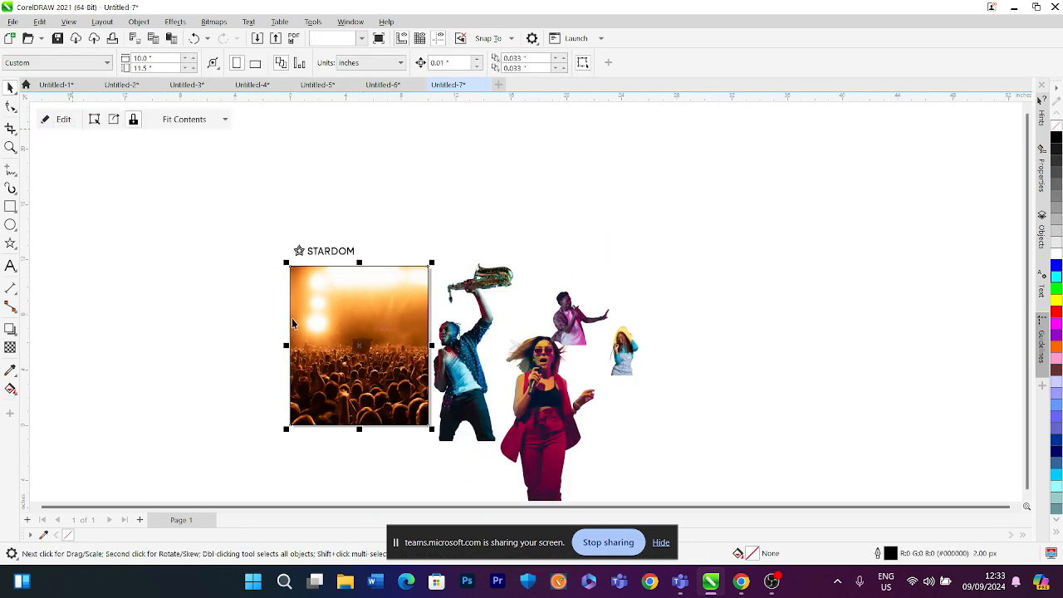
Move the STARDOM title and star down into the top-left corner of the photo frame
{"action": "scroll", "coordinate": [292, 318], "scroll_direction": "up", "scroll_amount": 1}
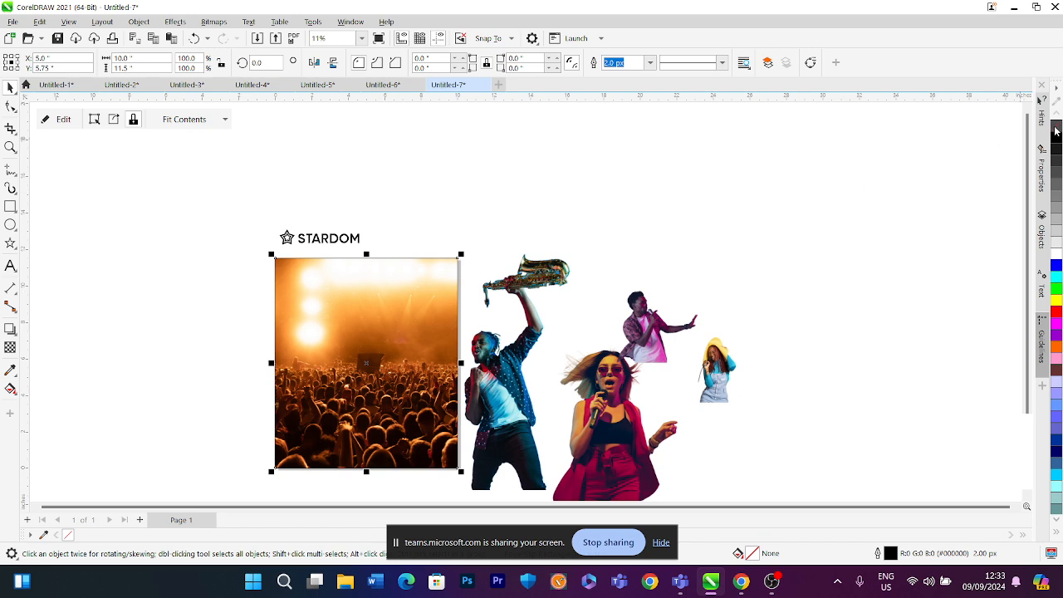
{"action": "left_click", "coordinate": [258, 213]}
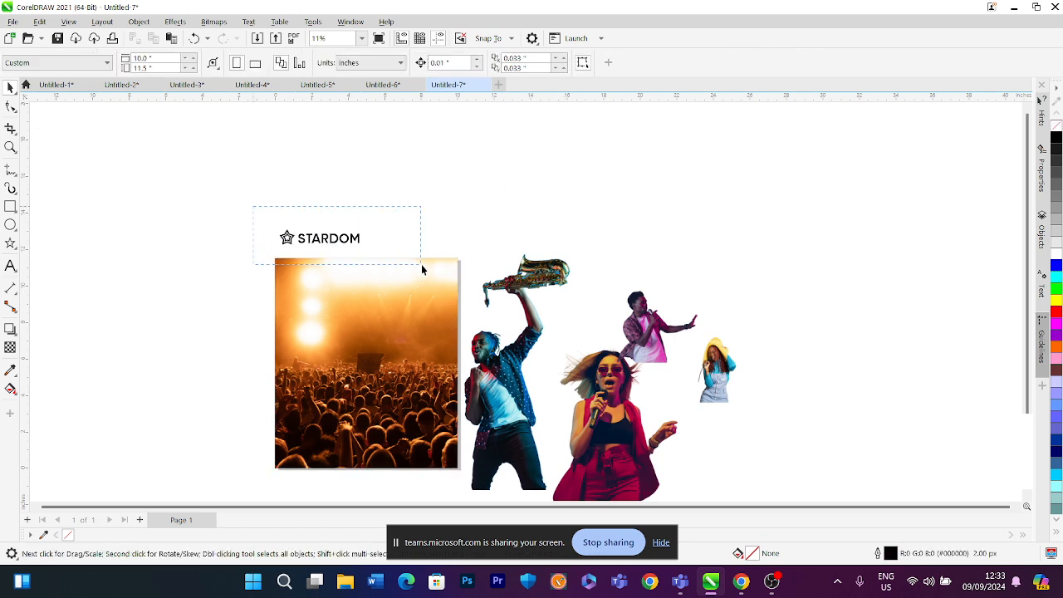
{"action": "left_click_drag", "start_coordinate": [421, 264], "coordinate": [421, 264]}
{"action": "left_click_drag", "start_coordinate": [345, 247], "coordinate": [349, 286]}
{"action": "left_click", "coordinate": [334, 213]}
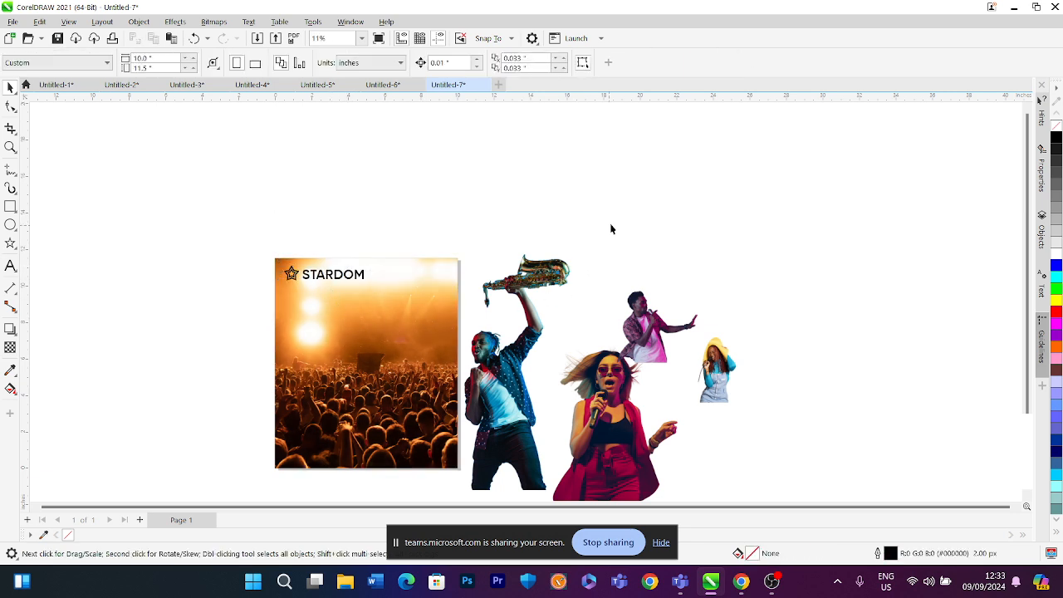
Move the singing woman in red further to the right of the other musicians
{"action": "left_click", "coordinate": [599, 387]}
{"action": "left_click_drag", "start_coordinate": [599, 387], "coordinate": [833, 309]}
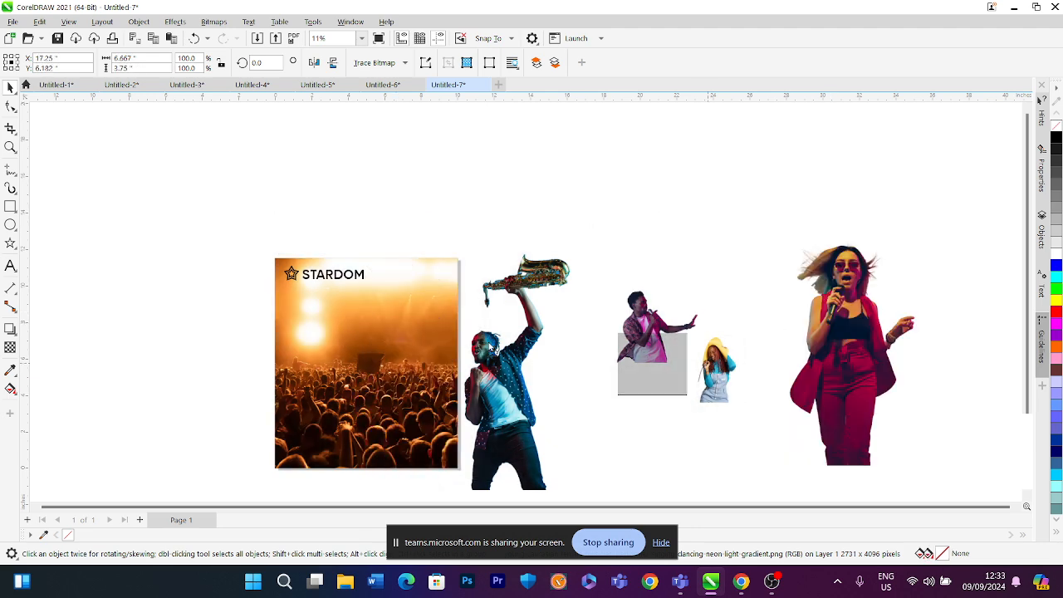
Drag the yellow-hat woman and the saxophonist onto the crowd photo and scale the saxophonist to about 72.5%
{"action": "left_click_drag", "start_coordinate": [492, 350], "coordinate": [424, 355]}
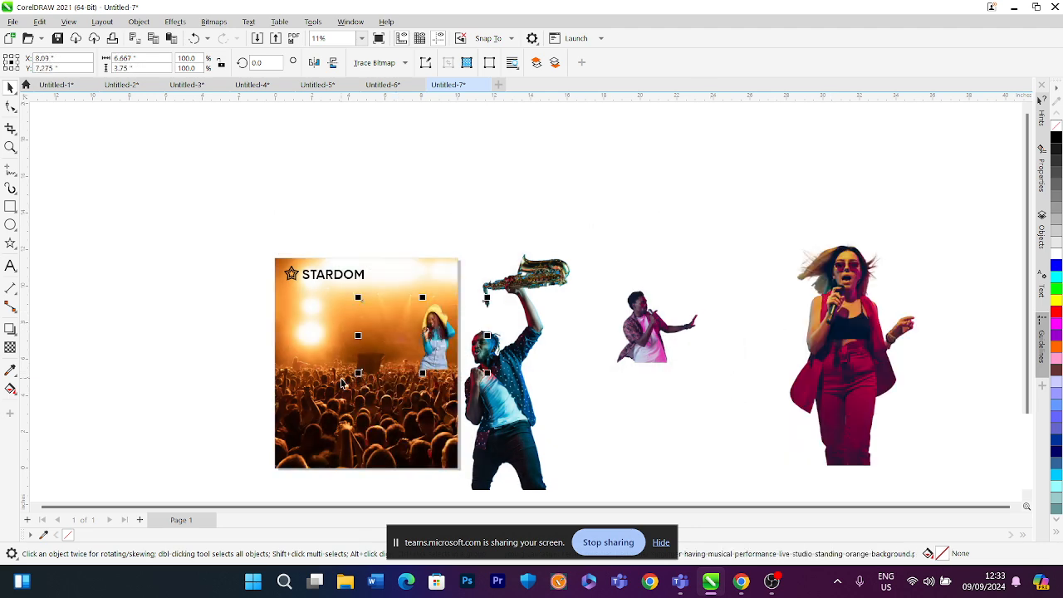
{"action": "left_click_drag", "start_coordinate": [496, 373], "coordinate": [409, 352]}
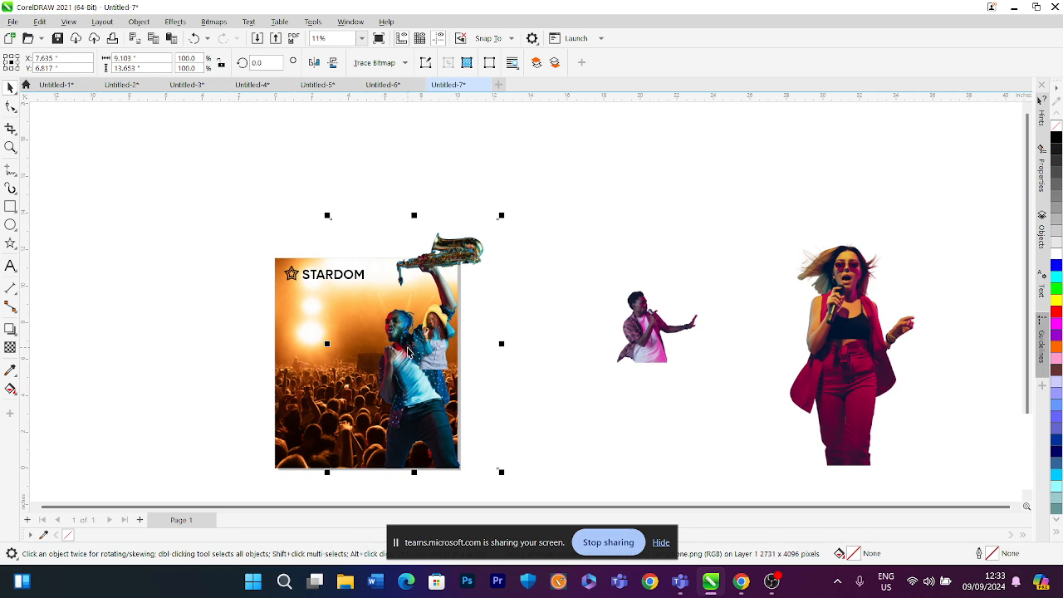
{"action": "left_click_drag", "start_coordinate": [504, 215], "coordinate": [458, 284]}
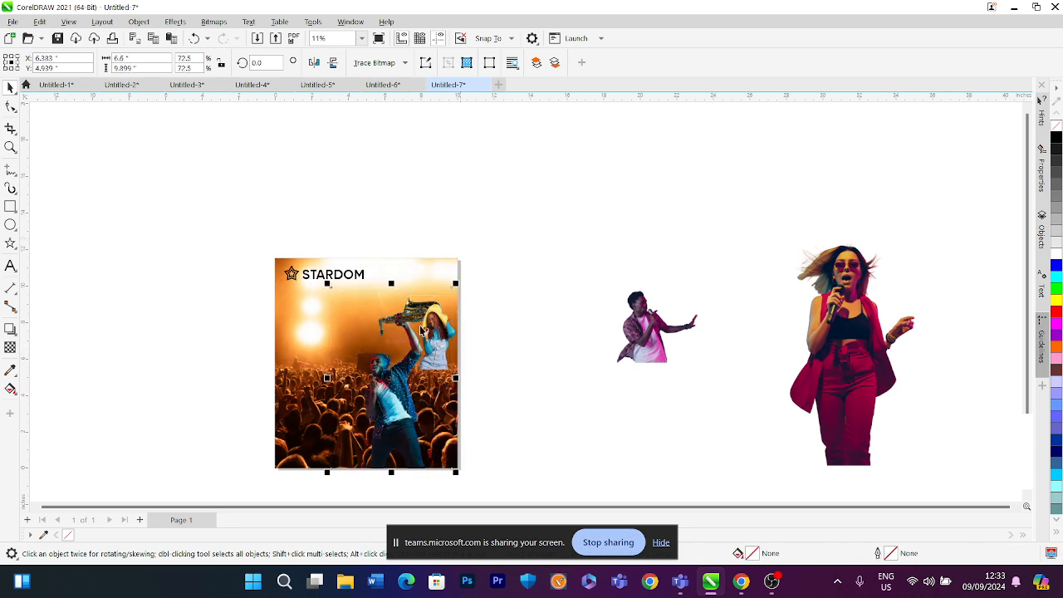
Move the saxophonist and the yellow-hat woman back off the page beside the frame
{"action": "left_click_drag", "start_coordinate": [390, 379], "coordinate": [544, 262]}
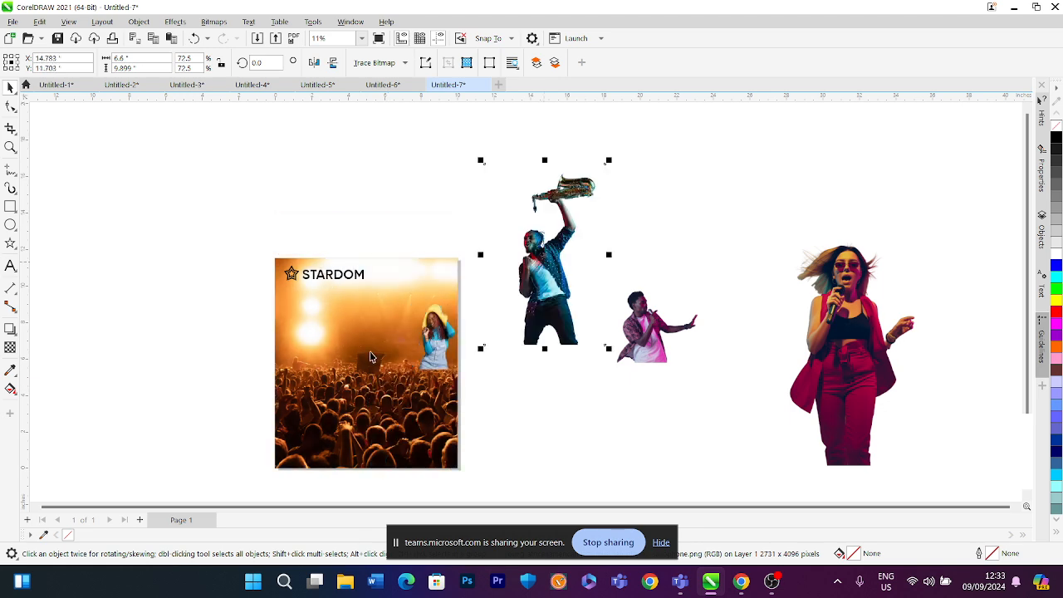
{"action": "left_click", "coordinate": [340, 348]}
{"action": "left_click", "coordinate": [430, 330], "text": "ctrl"}
{"action": "left_click_drag", "start_coordinate": [435, 327], "coordinate": [579, 364]}
Open the frame's PowerClip contents for editing and select the crowd photo inside
{"action": "left_click", "coordinate": [347, 339]}
{"action": "right_click", "coordinate": [342, 335]}
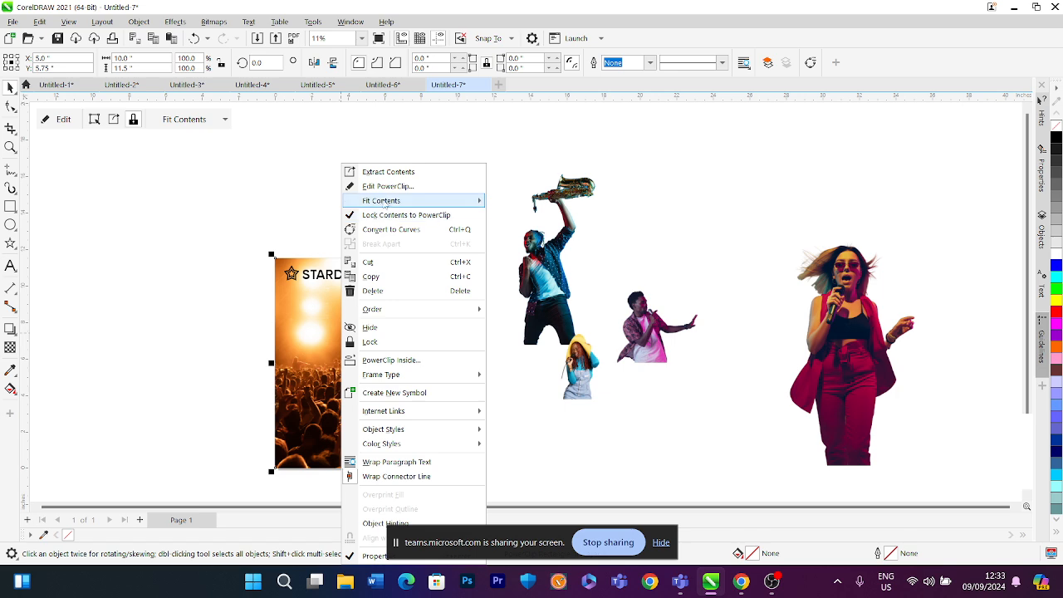
{"action": "left_click", "coordinate": [389, 191]}
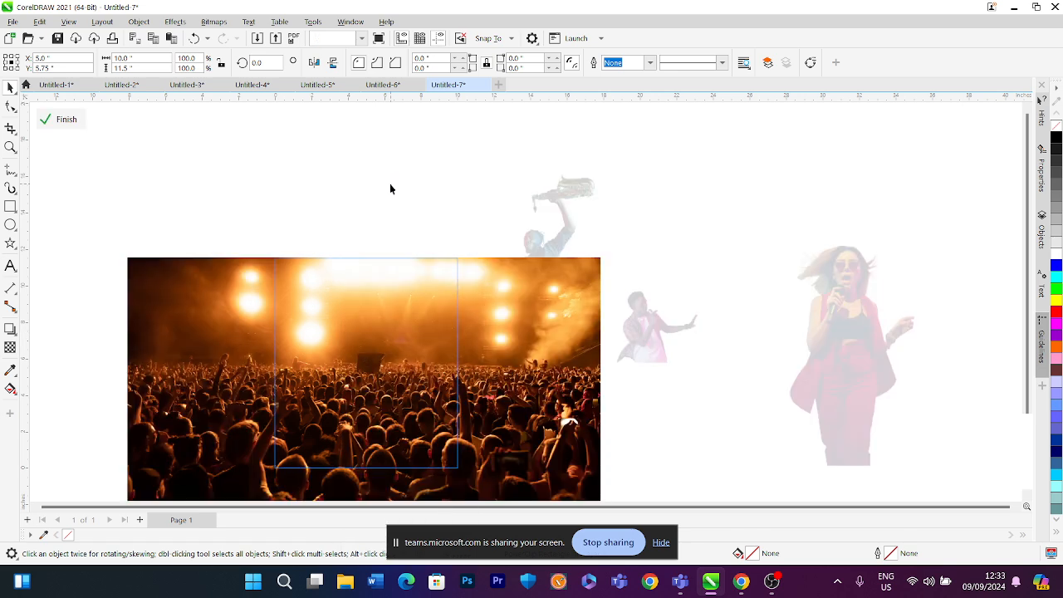
{"action": "left_click", "coordinate": [422, 347]}
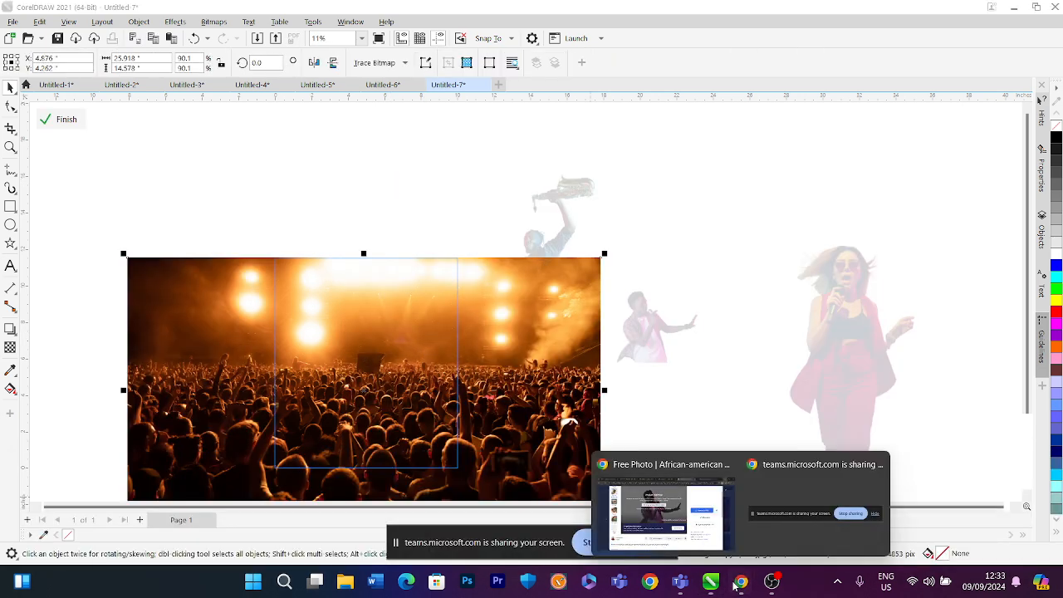
Switch to the browser and search Freepik for music CROWD CONCERT BLUE images
{"action": "left_click", "coordinate": [664, 510]}
{"action": "left_click", "coordinate": [987, 98]}
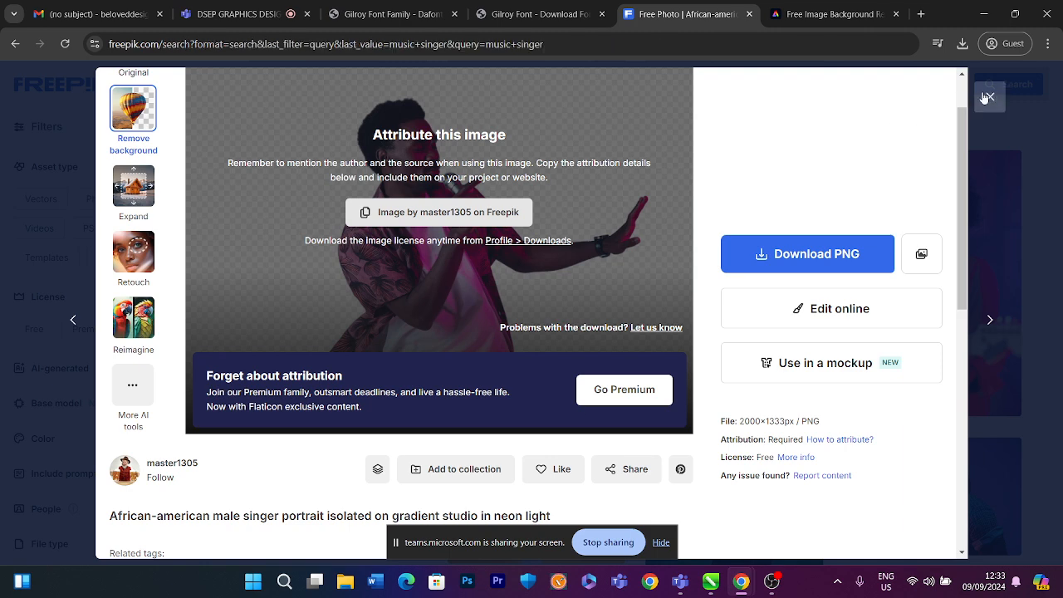
{"action": "left_click_drag", "start_coordinate": [334, 88], "coordinate": [310, 89]}
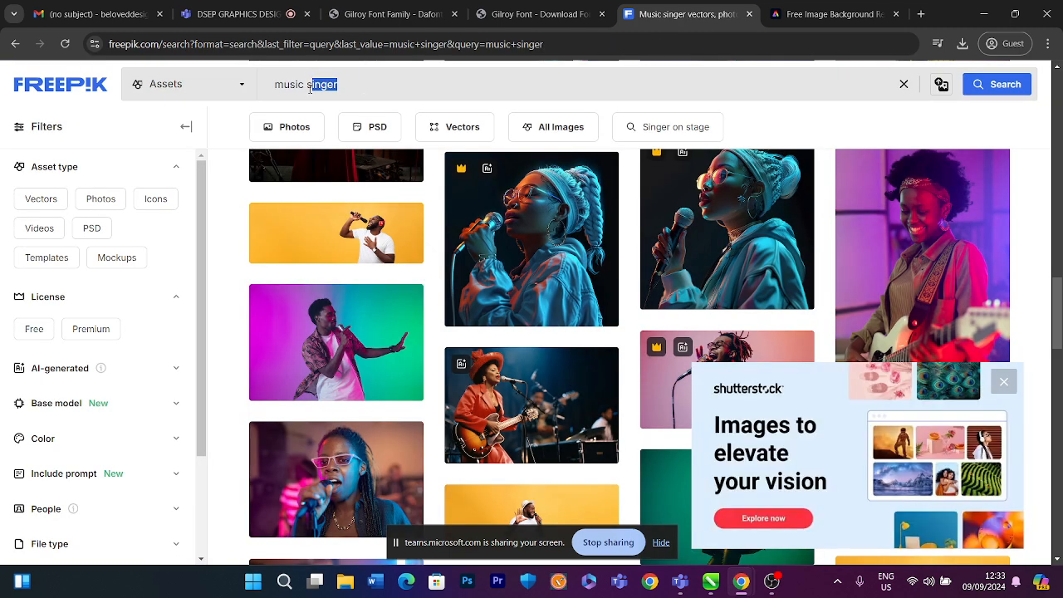
{"action": "type", "text": "CROWD CONCERT BLUE"}
{"action": "key", "text": "Return"}
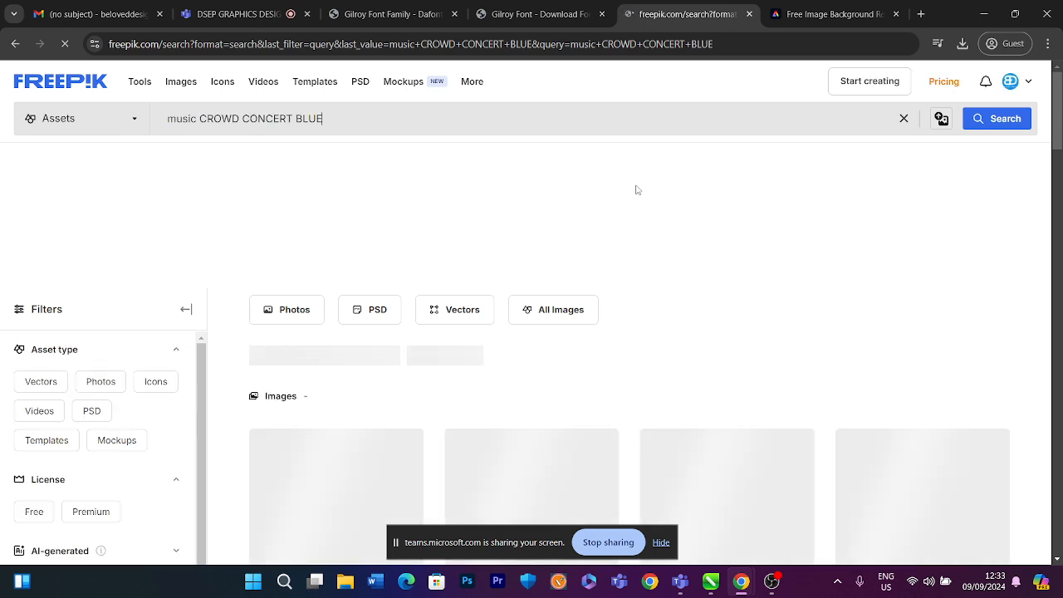
Browse the Freepik search results for a suitable blue concert crowd image
{"action": "scroll", "coordinate": [636, 190], "scroll_direction": "down", "scroll_amount": 2}
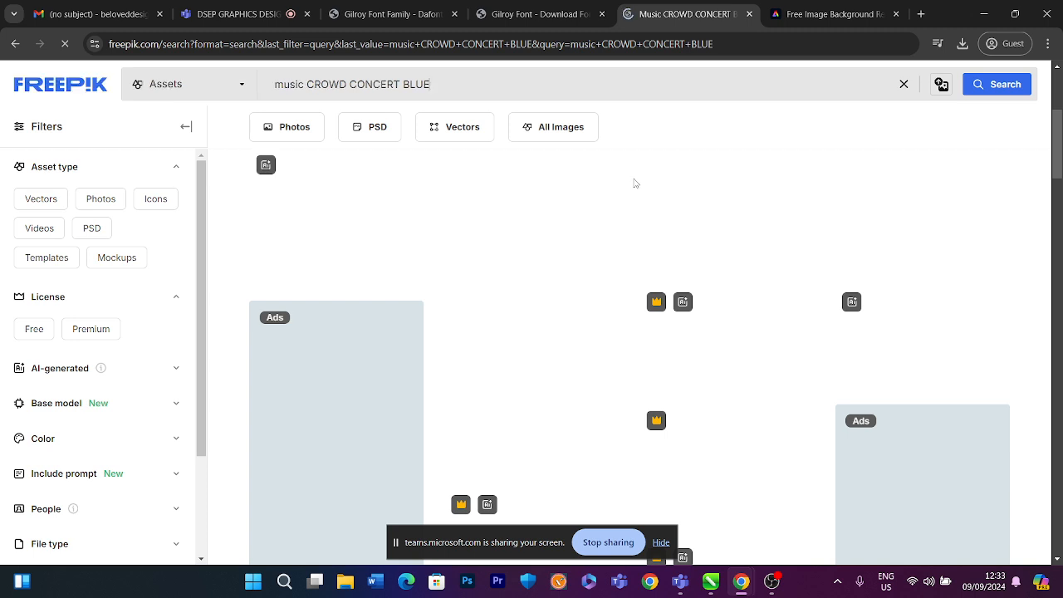
{"action": "mouse_move", "coordinate": [643, 174]}
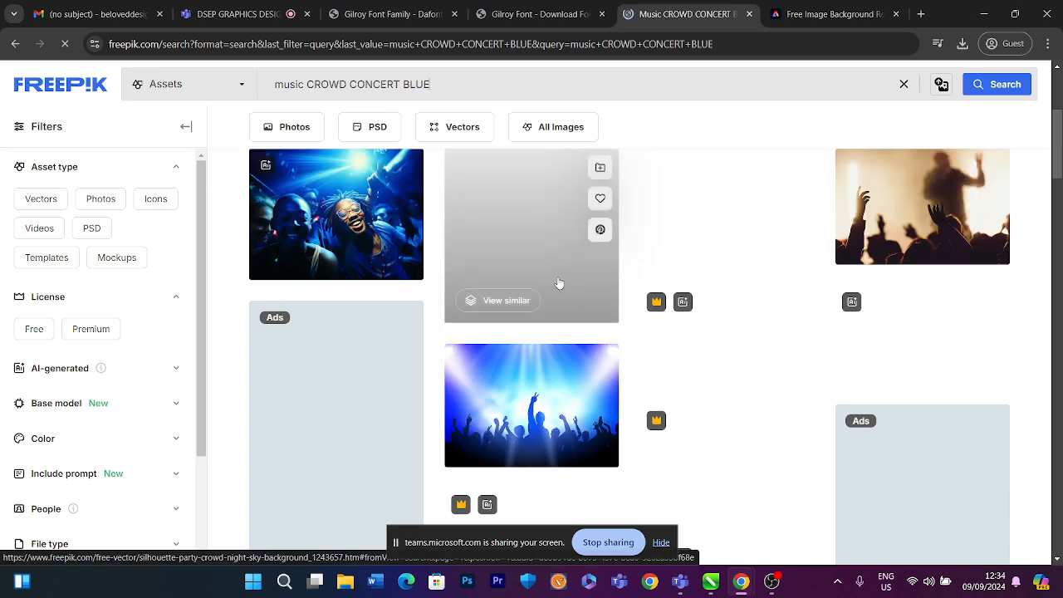
{"action": "scroll", "coordinate": [542, 335], "scroll_direction": "up", "scroll_amount": 1}
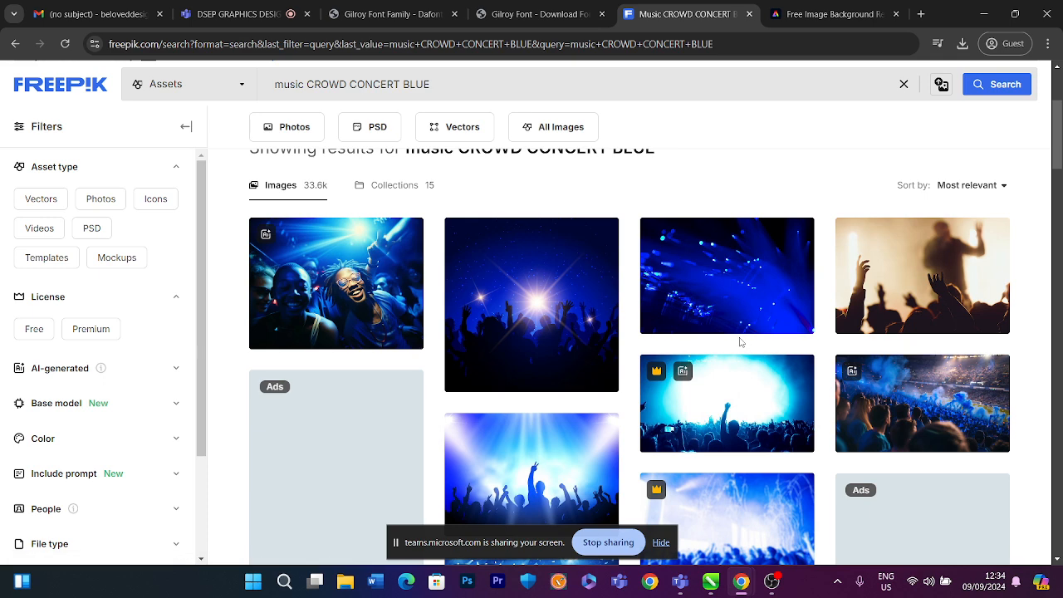
{"action": "scroll", "coordinate": [731, 340], "scroll_direction": "down", "scroll_amount": 5}
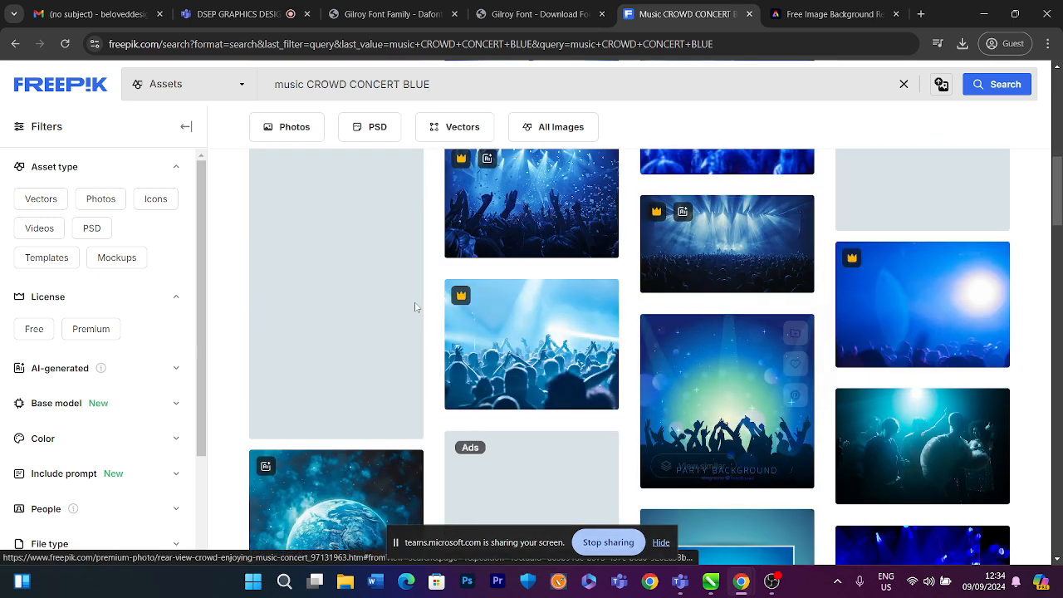
{"action": "scroll", "coordinate": [467, 226], "scroll_direction": "up", "scroll_amount": 1}
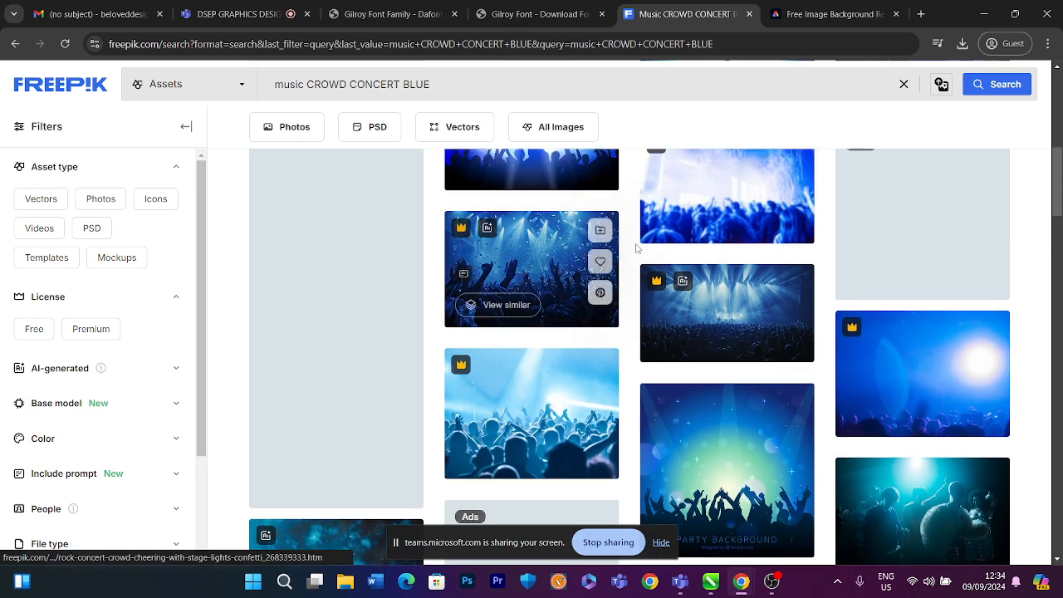
{"action": "scroll", "coordinate": [465, 231], "scroll_direction": "up", "scroll_amount": 2}
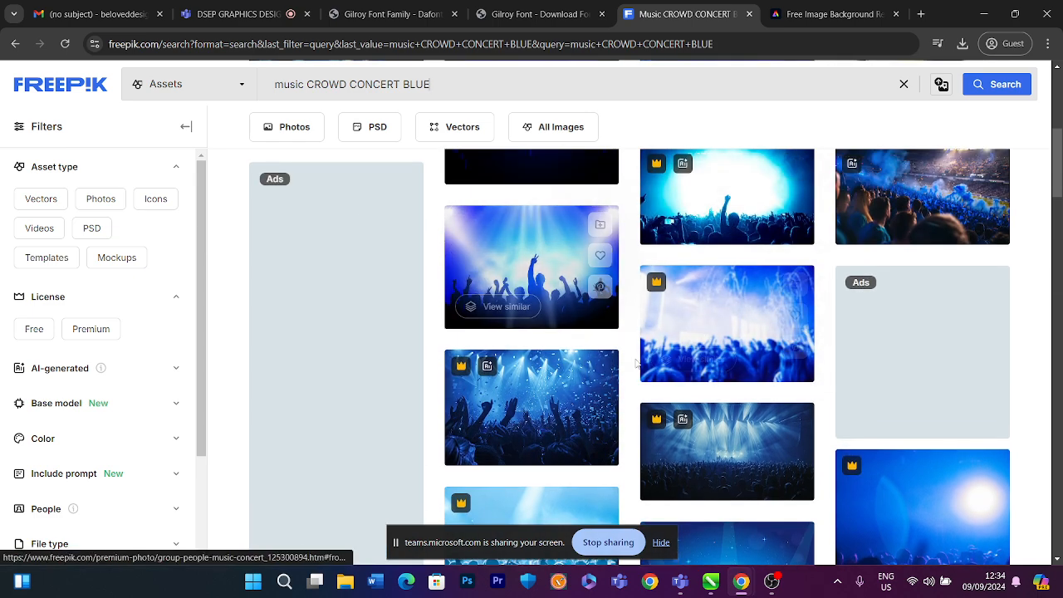
{"action": "scroll", "coordinate": [615, 349], "scroll_direction": "up", "scroll_amount": 1}
{"action": "scroll", "coordinate": [540, 304], "scroll_direction": "down", "scroll_amount": 5}
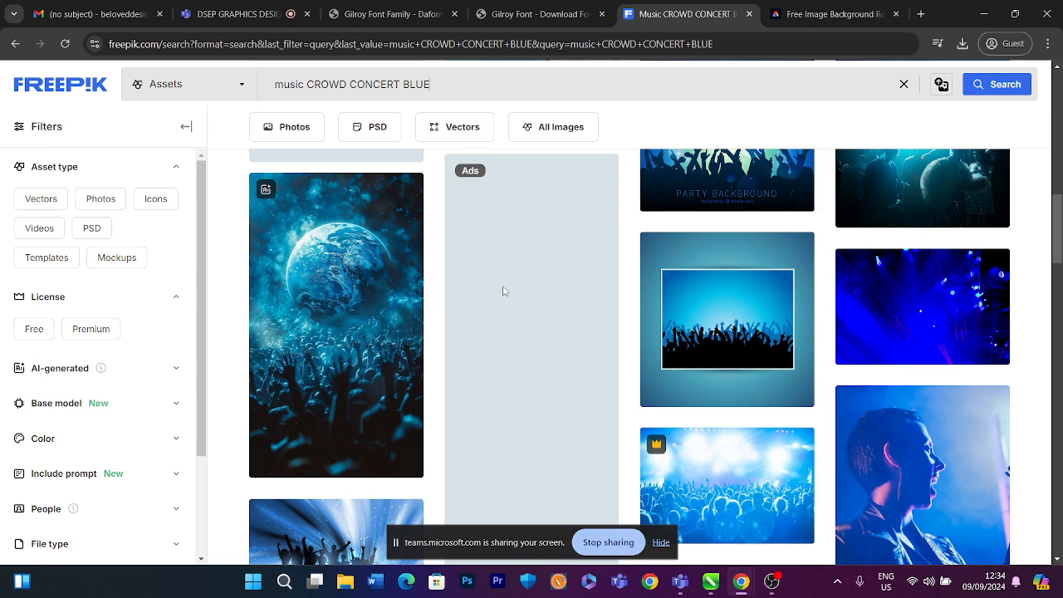
{"action": "scroll", "coordinate": [502, 291], "scroll_direction": "down", "scroll_amount": 5}
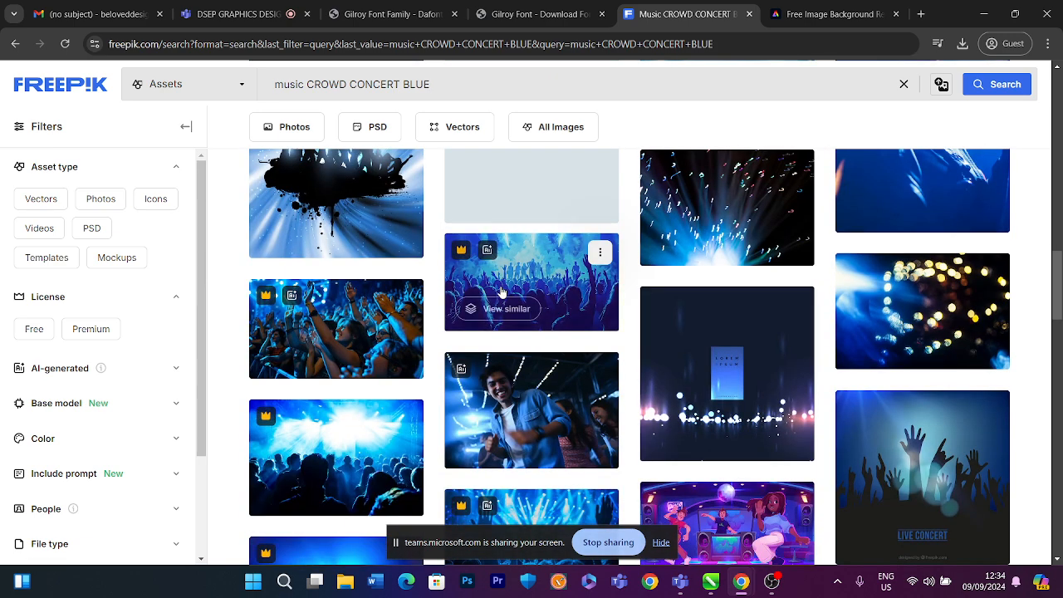
{"action": "scroll", "coordinate": [498, 291], "scroll_direction": "down", "scroll_amount": 4}
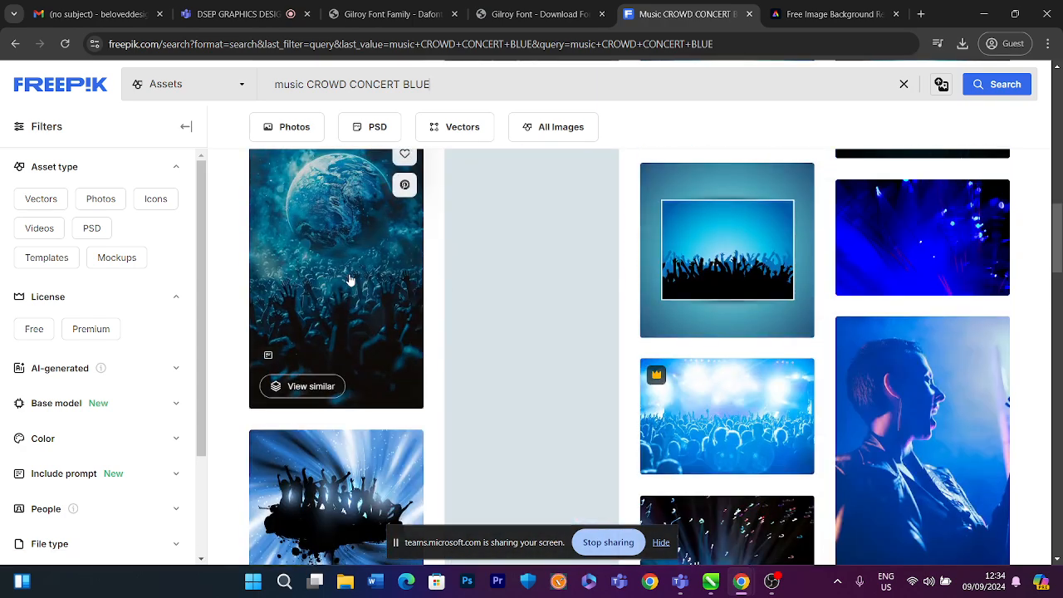
Download the free world-ball-surrounded-by-people image as a JPG to Downloads and close its preview
{"action": "left_click", "coordinate": [348, 278]}
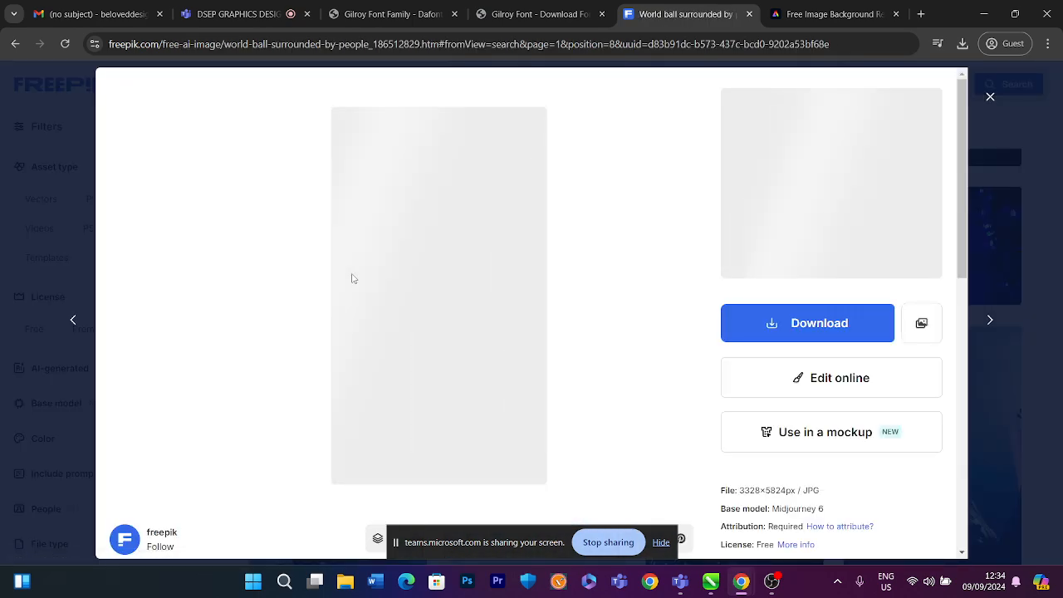
{"action": "scroll", "coordinate": [498, 311], "scroll_direction": "down", "scroll_amount": 5}
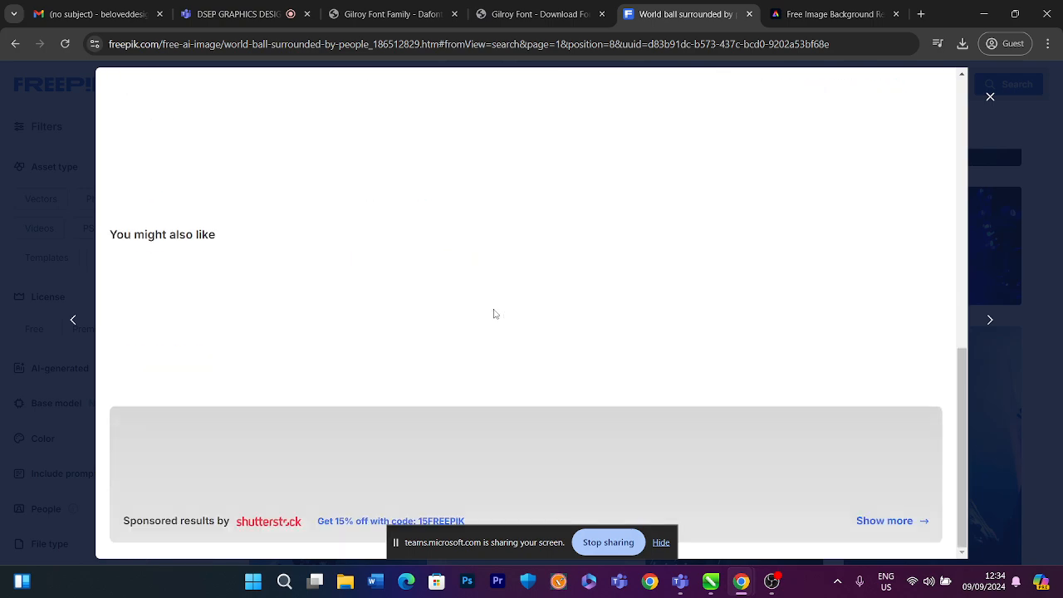
{"action": "scroll", "coordinate": [498, 312], "scroll_direction": "up", "scroll_amount": 5}
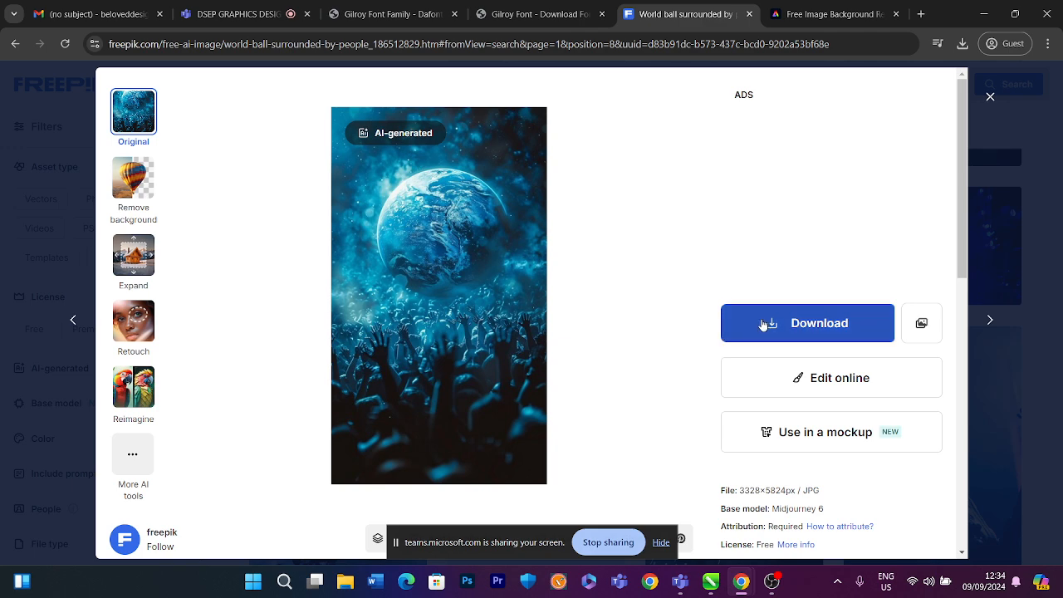
{"action": "left_click", "coordinate": [763, 324]}
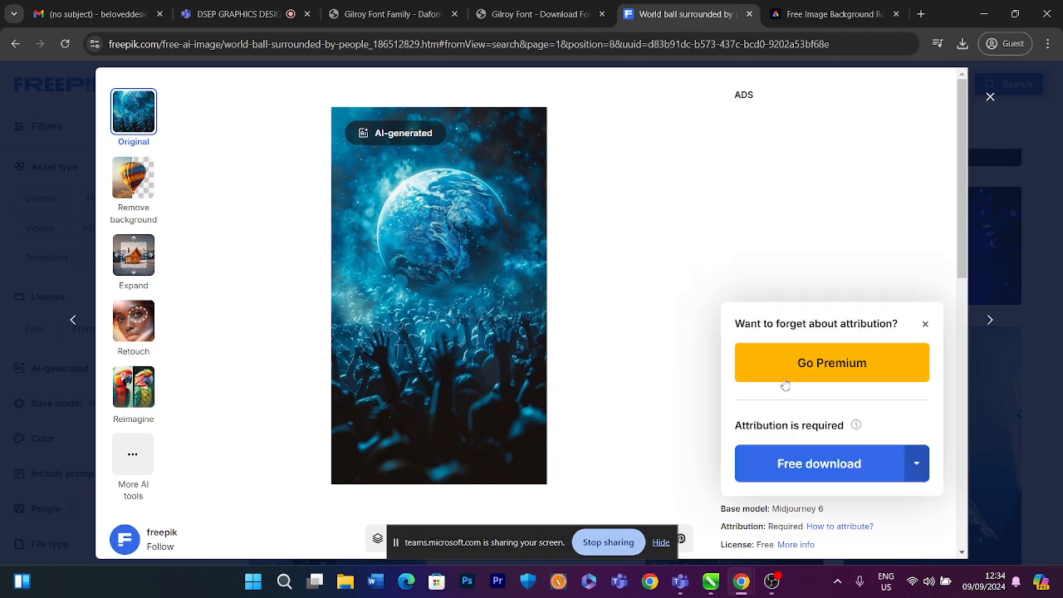
{"action": "left_click", "coordinate": [813, 467]}
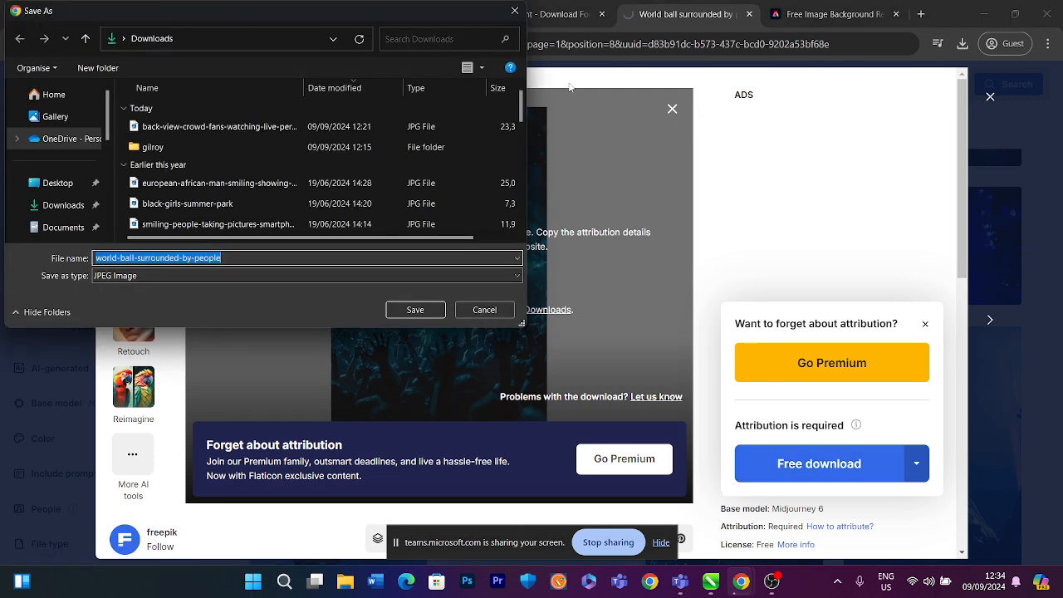
{"action": "left_click", "coordinate": [417, 309]}
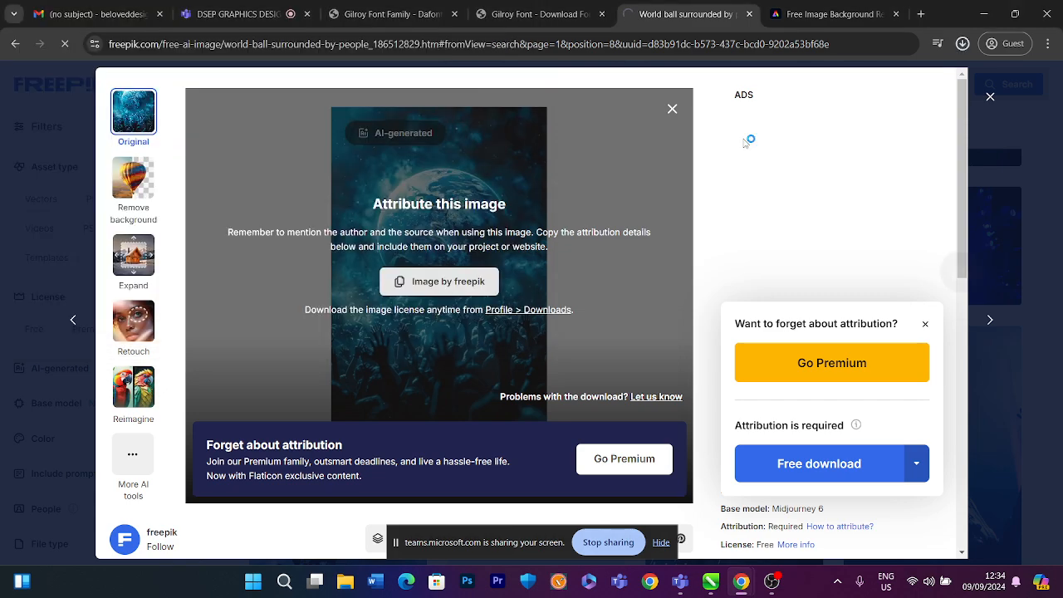
{"action": "left_click", "coordinate": [671, 109]}
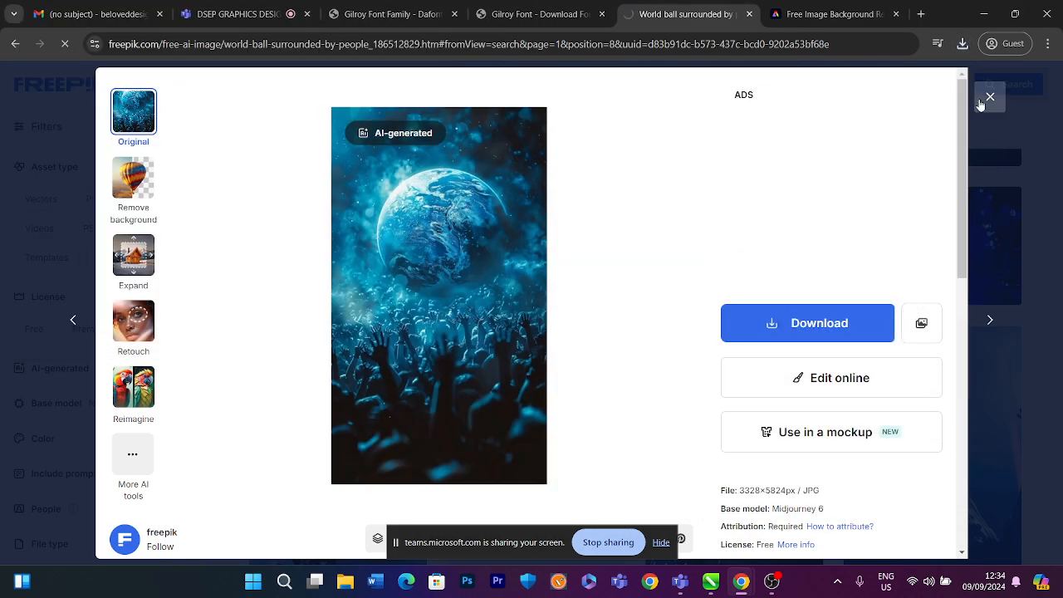
{"action": "left_click", "coordinate": [990, 96]}
Open the Luminous stadium light effect vector and save its free download ZIP to Downloads
{"action": "scroll", "coordinate": [698, 280], "scroll_direction": "down", "scroll_amount": 10}
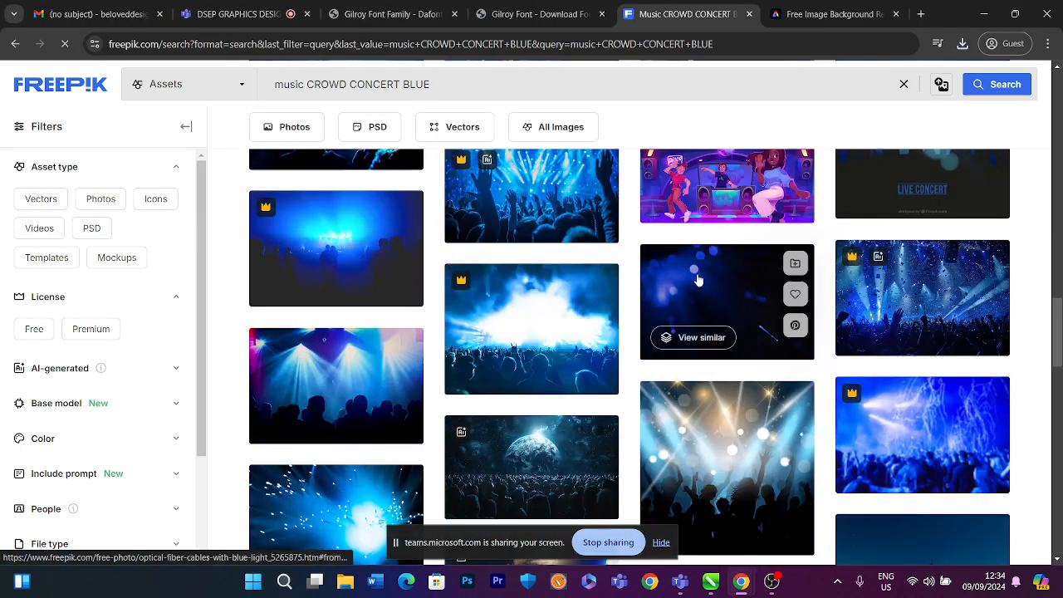
{"action": "scroll", "coordinate": [697, 279], "scroll_direction": "down", "scroll_amount": 2}
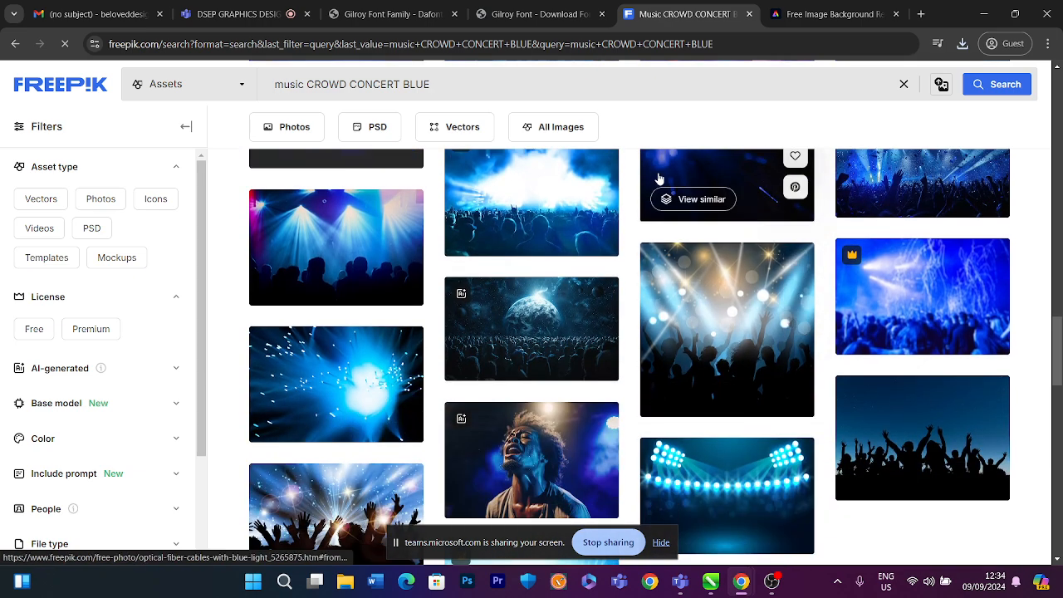
{"action": "scroll", "coordinate": [648, 199], "scroll_direction": "down", "scroll_amount": 1}
{"action": "scroll", "coordinate": [623, 220], "scroll_direction": "down", "scroll_amount": 3}
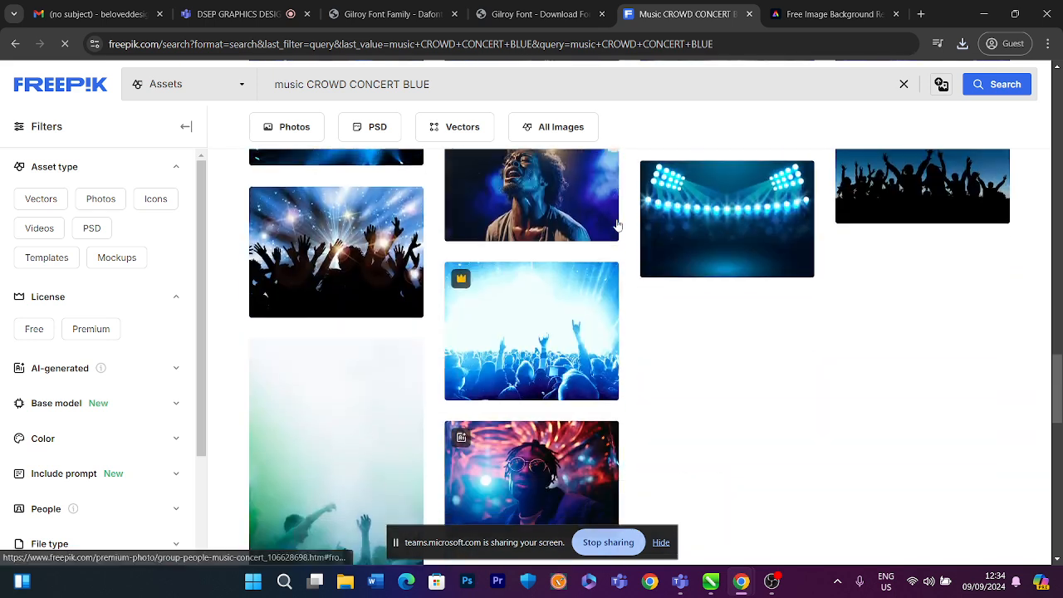
{"action": "left_click", "coordinate": [730, 200]}
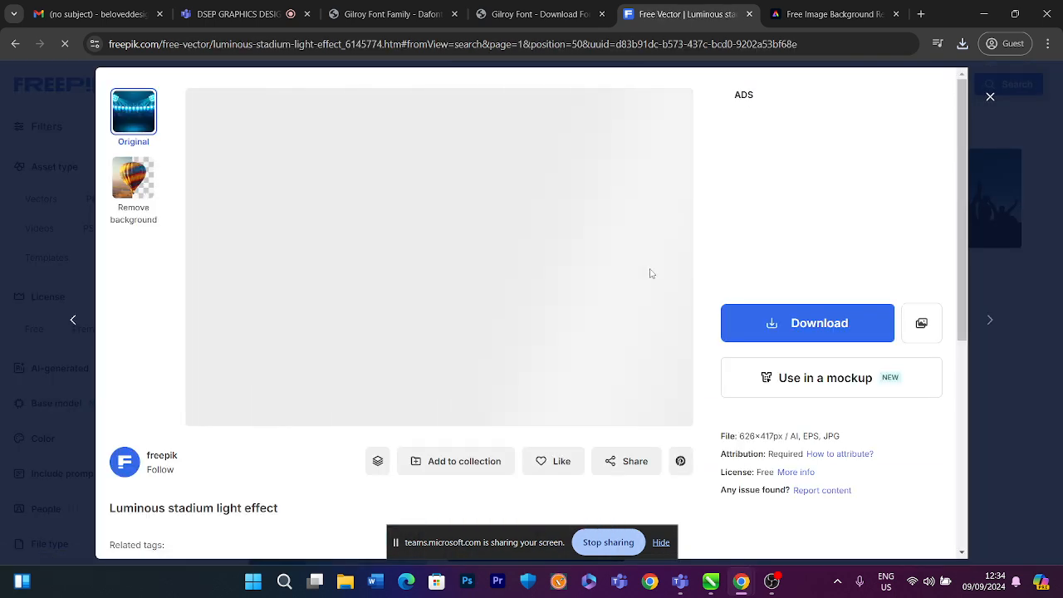
{"action": "left_click", "coordinate": [764, 334]}
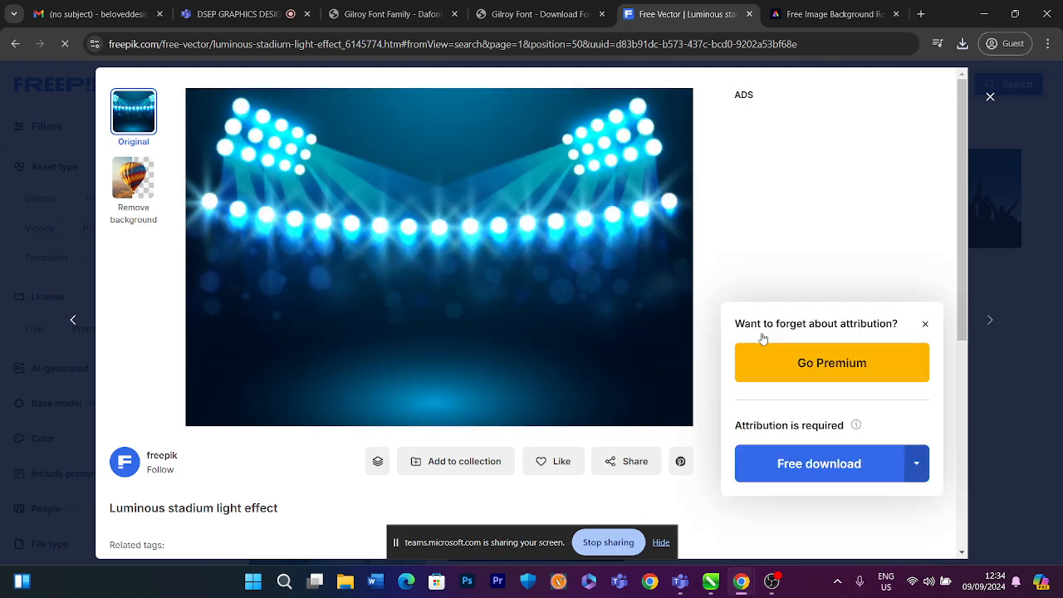
{"action": "left_click", "coordinate": [783, 480]}
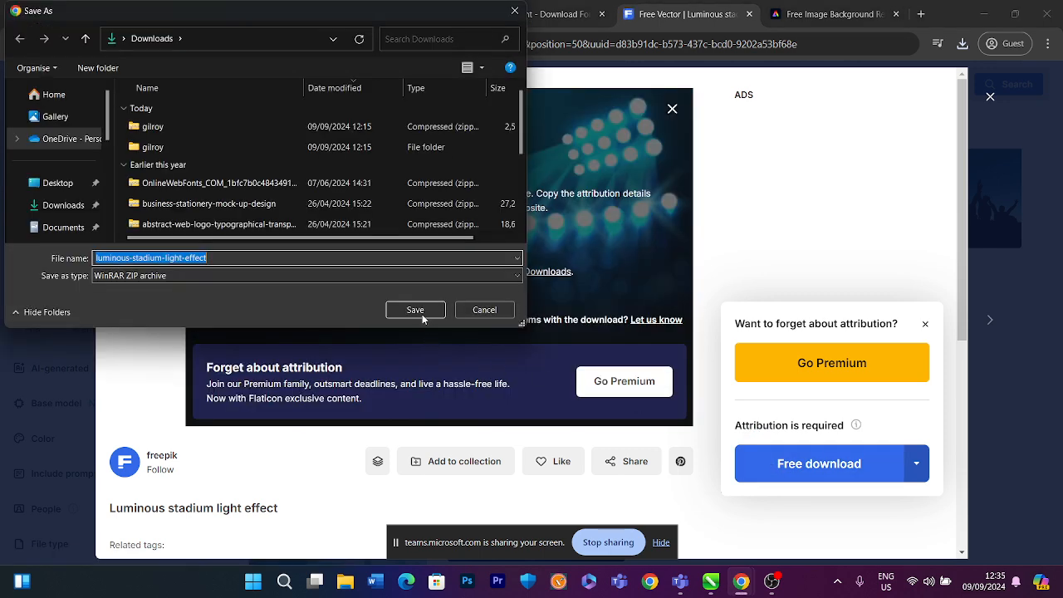
{"action": "left_click", "coordinate": [423, 319]}
Return to CorelDRAW and delete the crowd photo from inside the PowerClip frame
{"action": "left_click", "coordinate": [985, 15]}
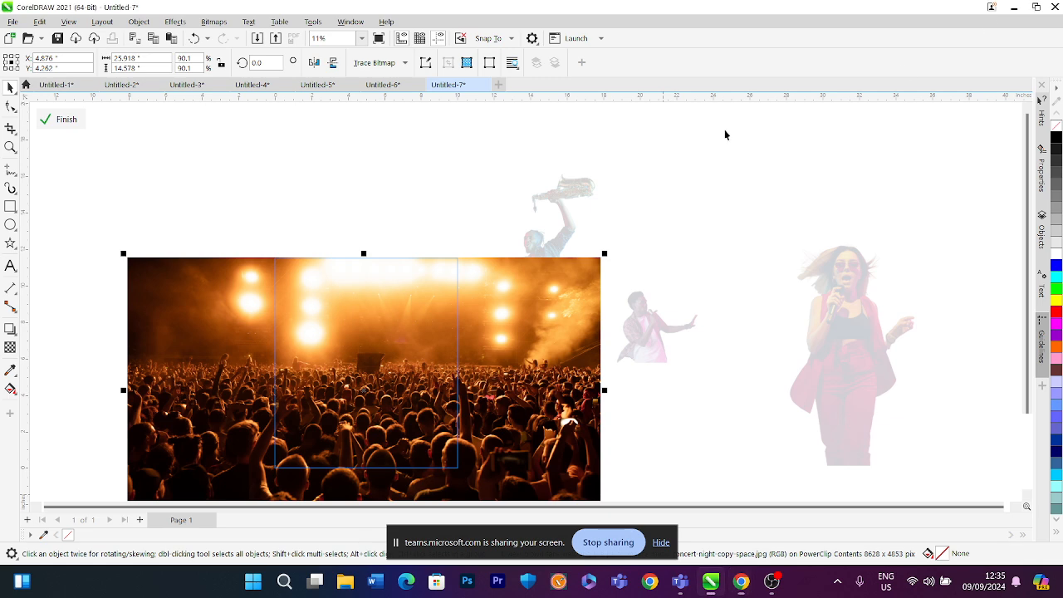
{"action": "scroll", "coordinate": [484, 208], "scroll_direction": "down", "scroll_amount": 3}
{"action": "left_click", "coordinate": [441, 305]}
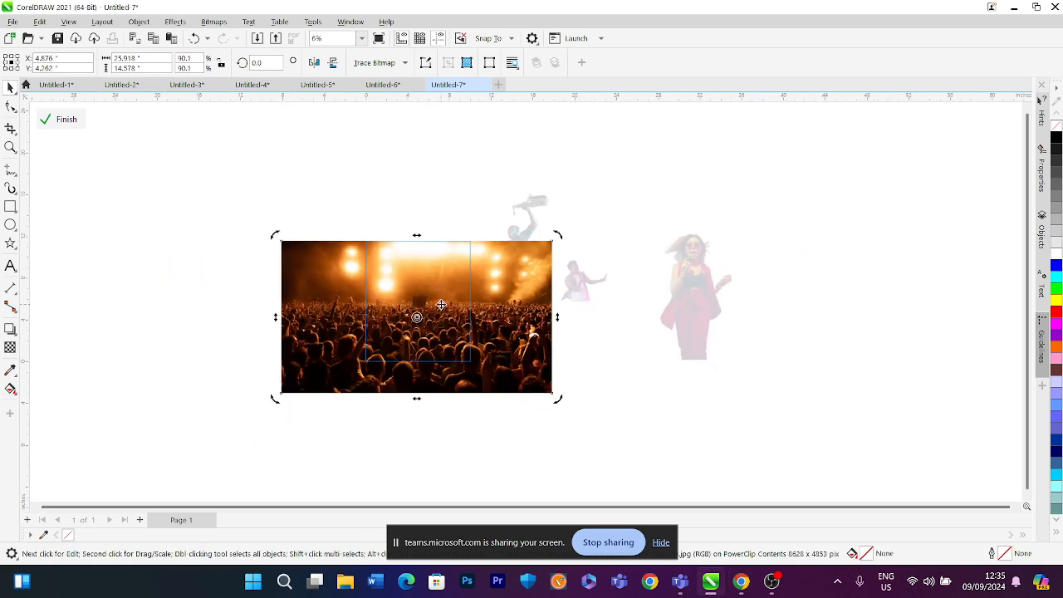
{"action": "key", "text": "Delete"}
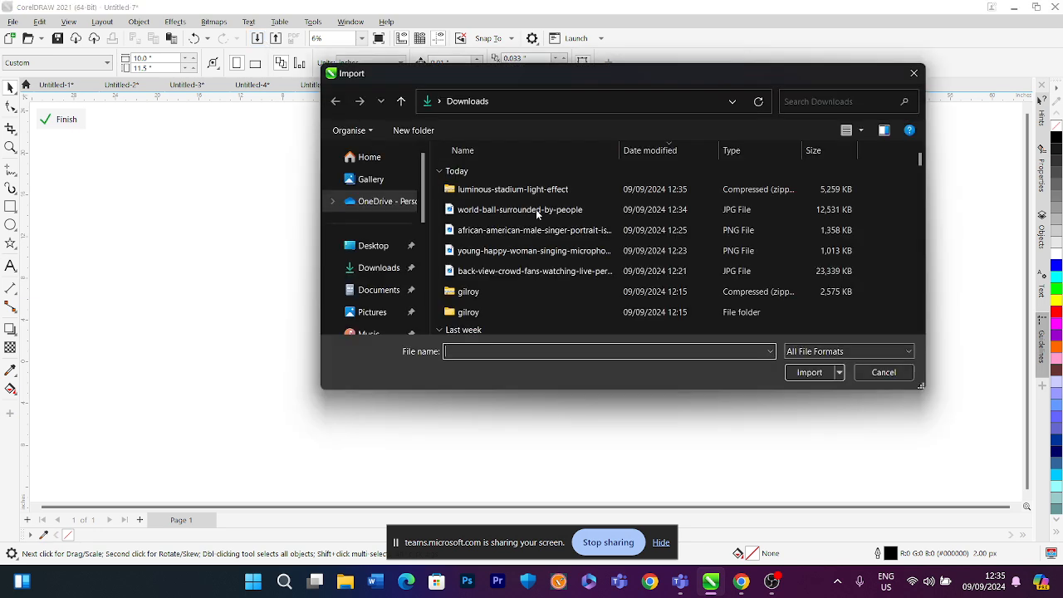
Extract the luminous-stadium-light-effect ZIP into its own Downloads folder and close the extracted folder window
{"action": "left_click", "coordinate": [479, 208]}
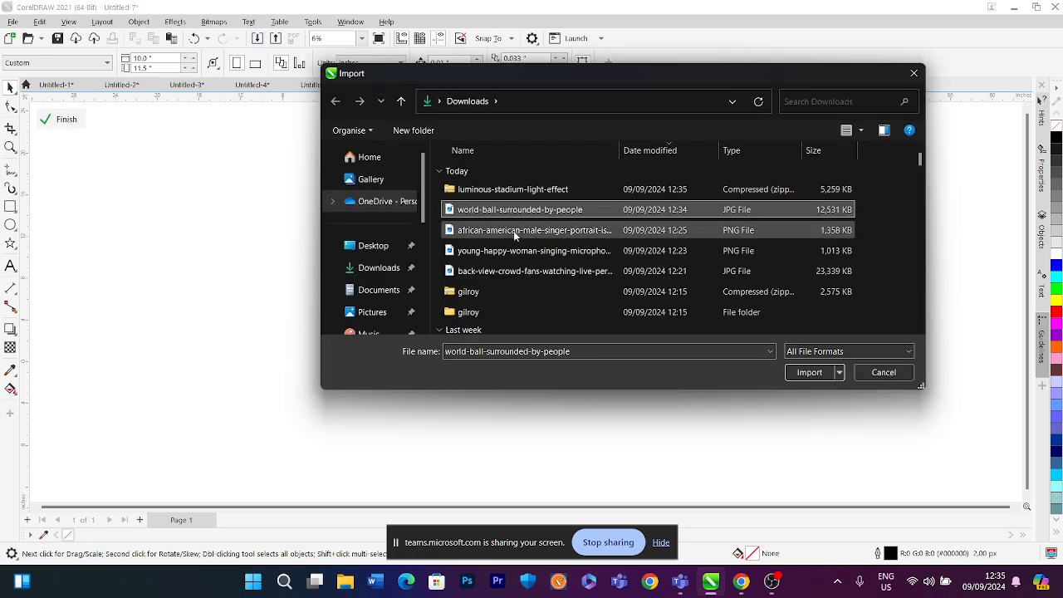
{"action": "left_click", "coordinate": [507, 190]}
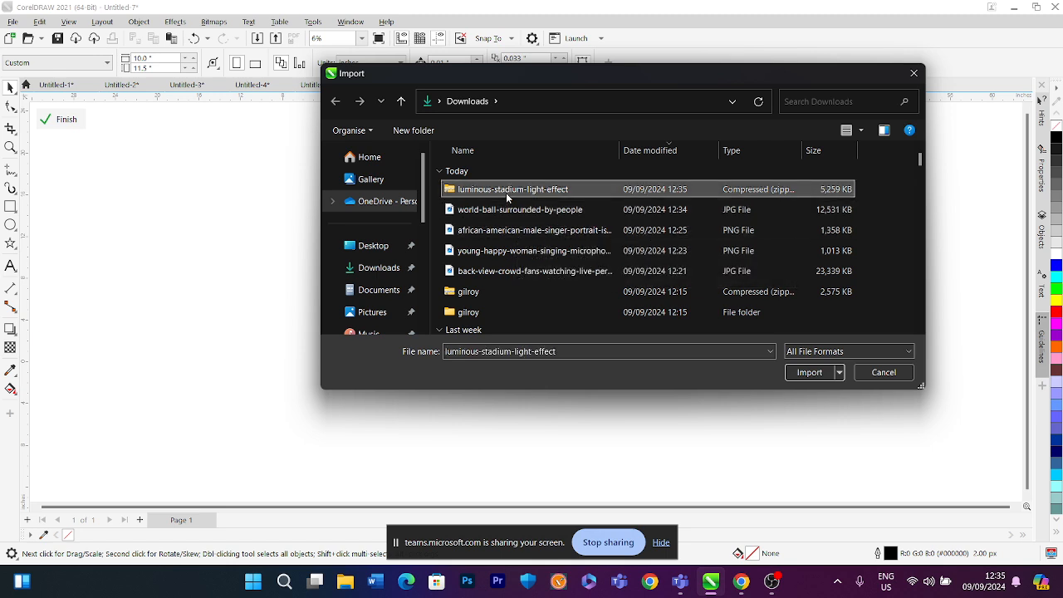
{"action": "right_click", "coordinate": [506, 193]}
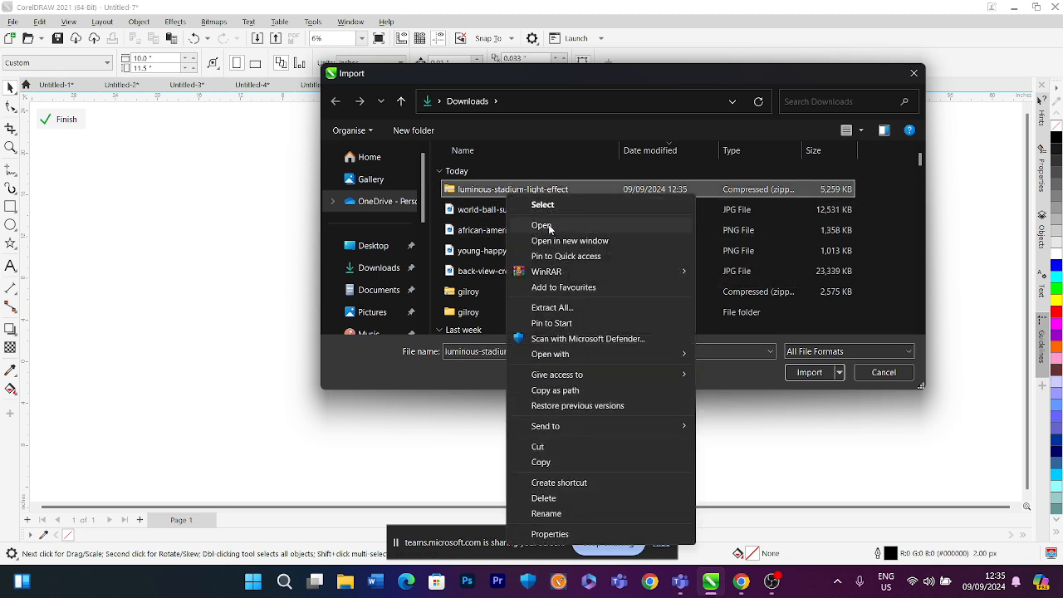
{"action": "left_click", "coordinate": [551, 307]}
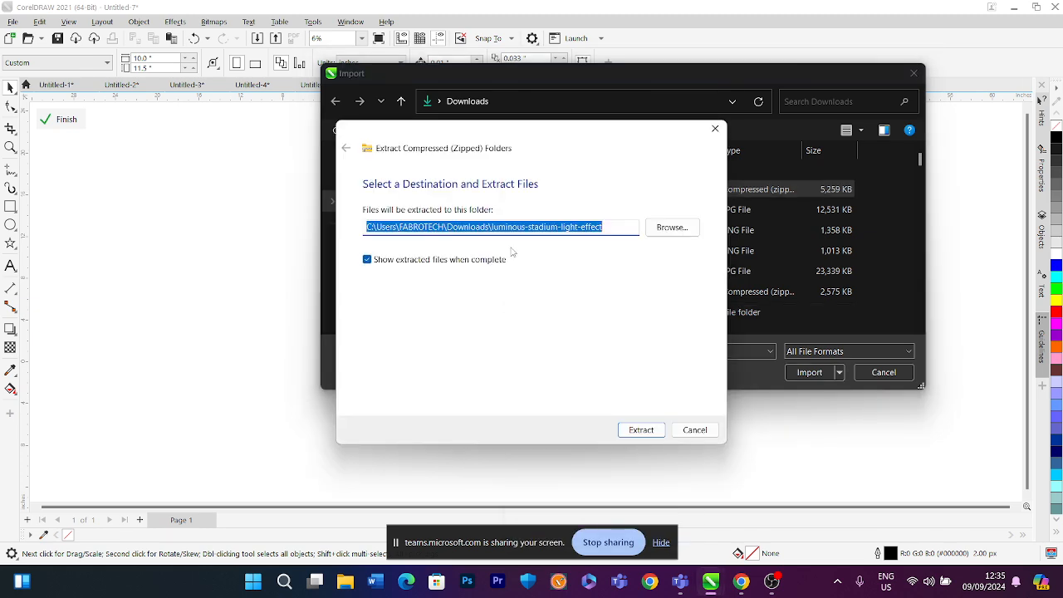
{"action": "left_click", "coordinate": [642, 427]}
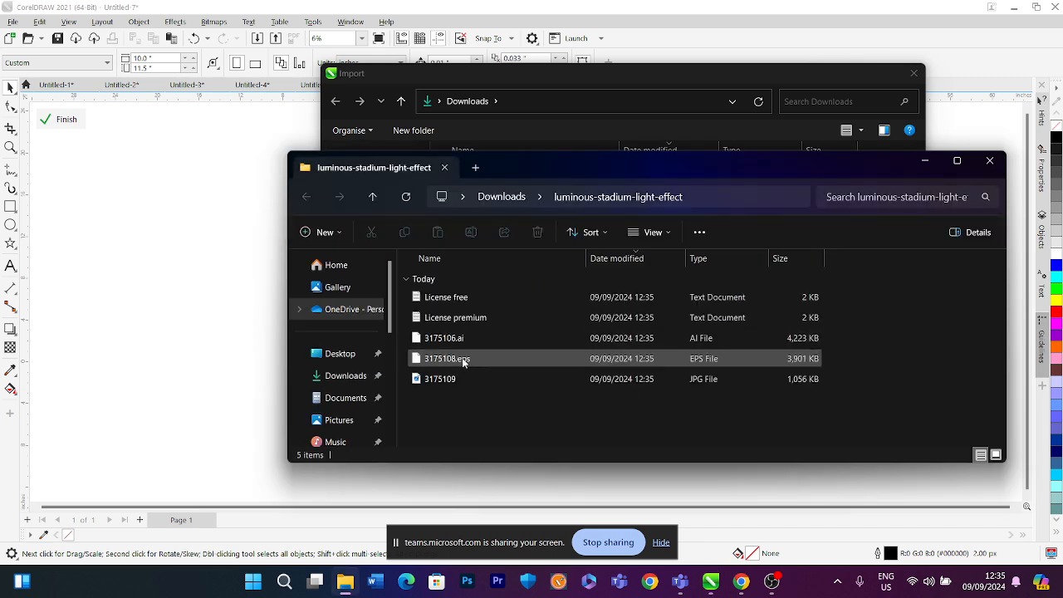
{"action": "left_click", "coordinate": [449, 378]}
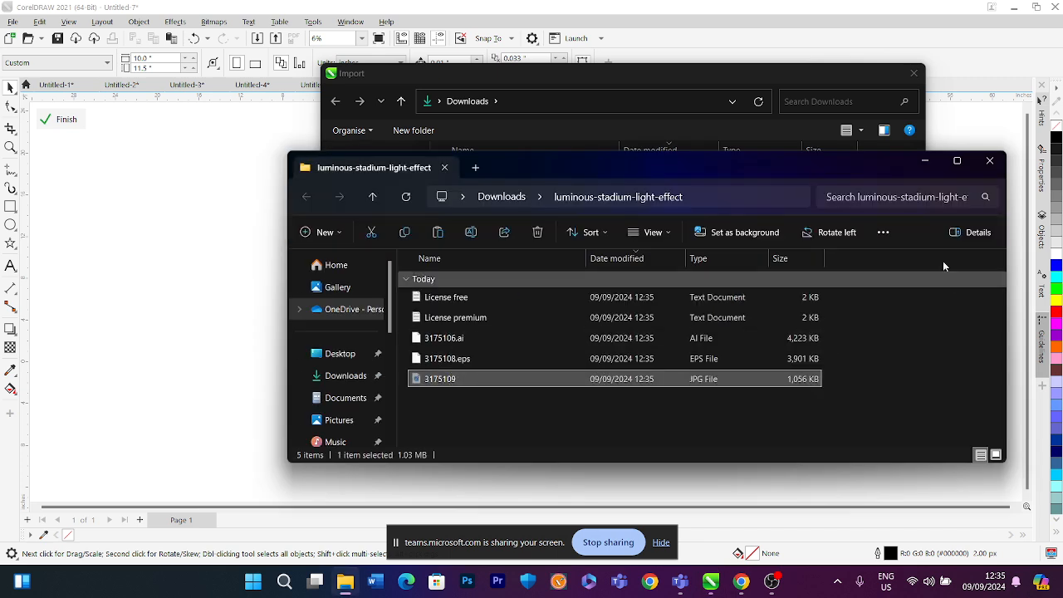
{"action": "left_click", "coordinate": [987, 163]}
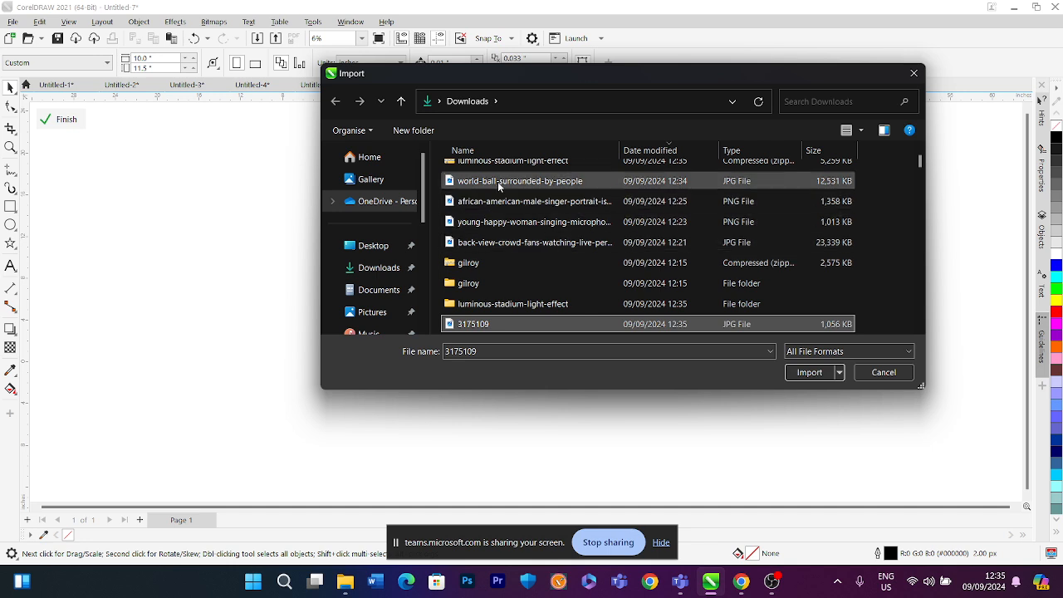
Import the world-ball-surrounded-by-people image and the 3175109 stadium light JPG into the frame, then select the world-ball image
{"action": "left_click", "coordinate": [497, 181], "text": "ctrl"}
{"action": "left_click", "coordinate": [800, 373]}
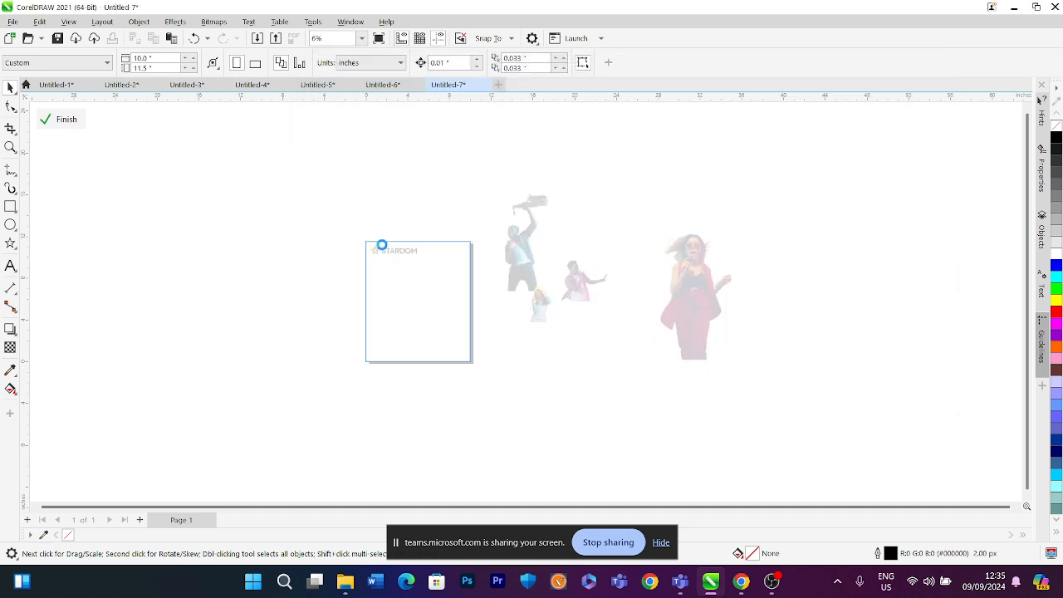
{"action": "left_click_drag", "start_coordinate": [366, 242], "coordinate": [464, 290]}
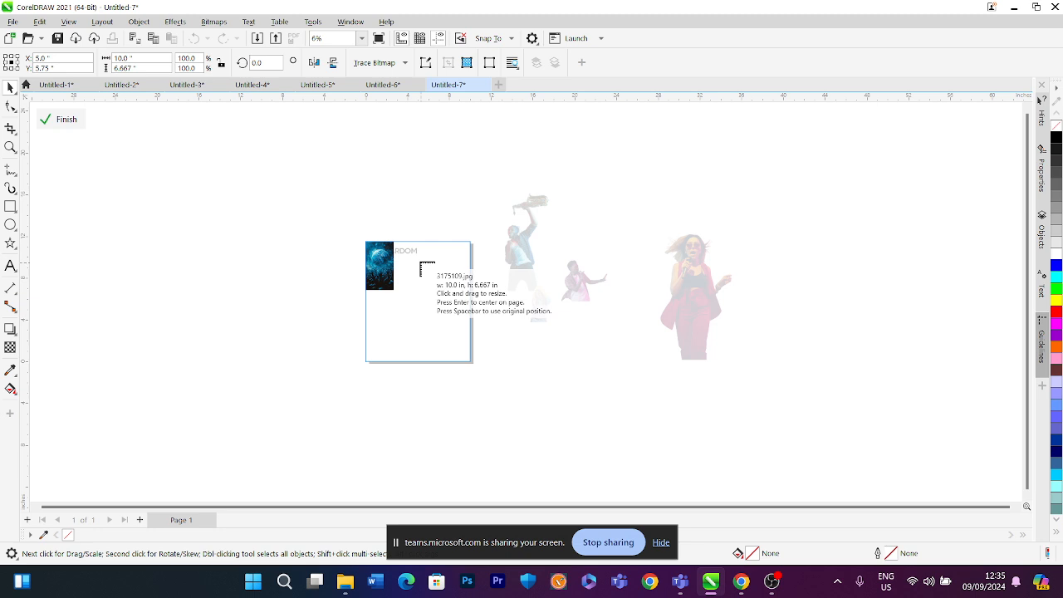
{"action": "left_click_drag", "start_coordinate": [417, 259], "coordinate": [481, 302]}
{"action": "scroll", "coordinate": [436, 265], "scroll_direction": "up", "scroll_amount": 1}
{"action": "left_click", "coordinate": [359, 276]}
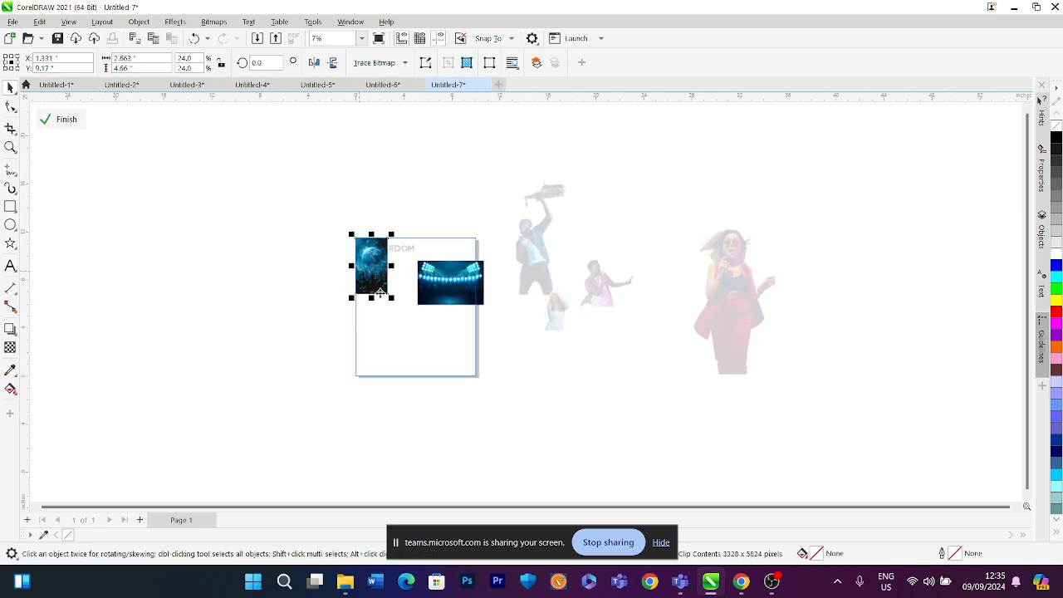
Enlarge the world-ball image inside the PowerClip frame so it covers the whole frame
{"action": "left_click_drag", "start_coordinate": [388, 305], "coordinate": [579, 454]}
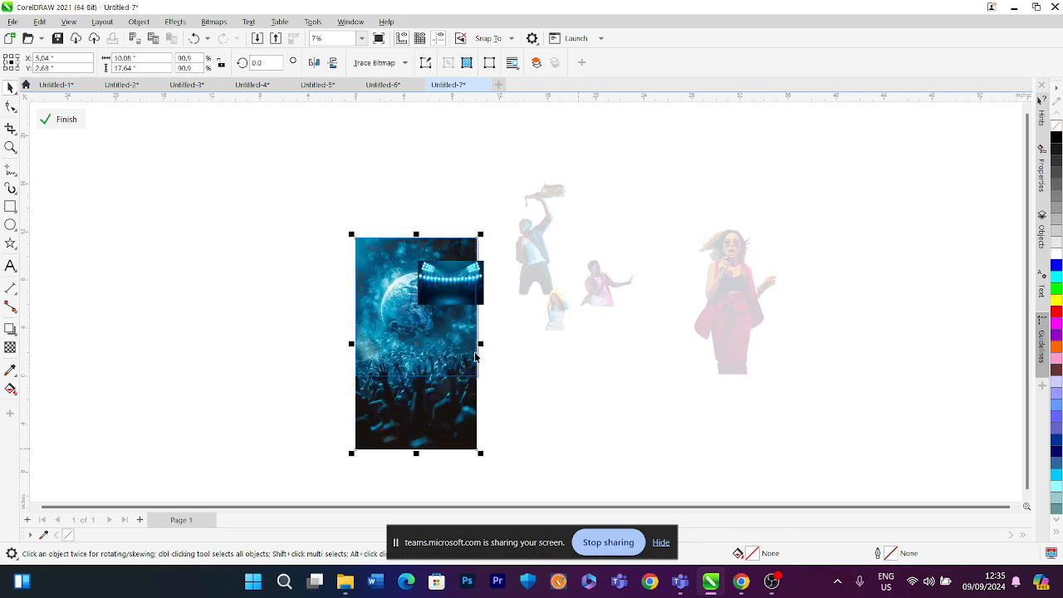
{"action": "scroll", "coordinate": [431, 297], "scroll_direction": "up", "scroll_amount": 2}
{"action": "left_click_drag", "start_coordinate": [433, 365], "coordinate": [432, 357]}
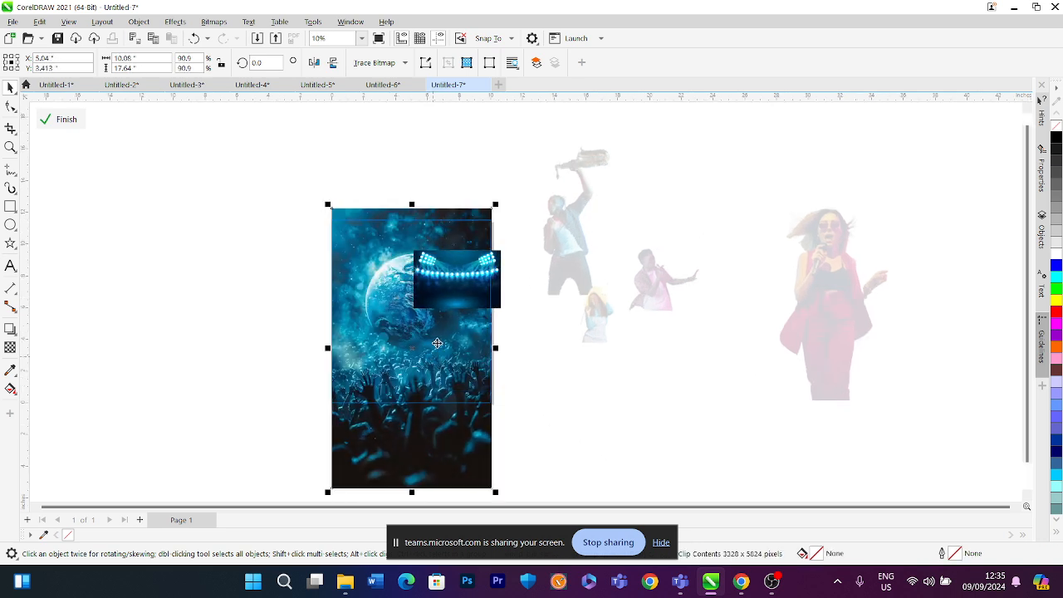
Move and scale the stadium light image so it spans the top of the frame
{"action": "left_click", "coordinate": [518, 277]}
{"action": "left_click_drag", "start_coordinate": [397, 247], "coordinate": [383, 238]}
{"action": "left_click_drag", "start_coordinate": [423, 277], "coordinate": [496, 324]}
{"action": "scroll", "coordinate": [426, 257], "scroll_direction": "up", "scroll_amount": 1}
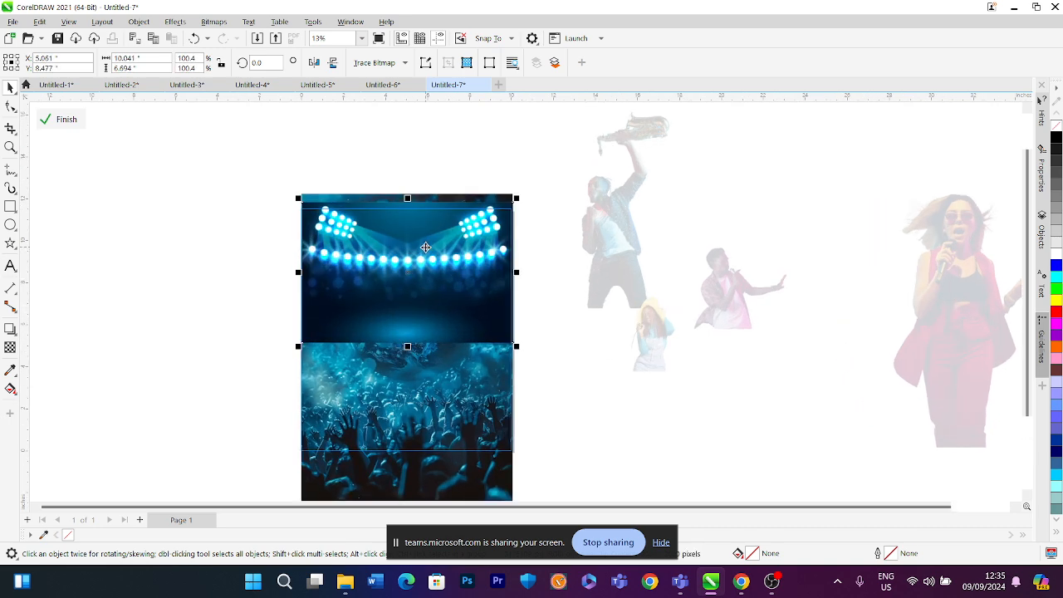
{"action": "scroll", "coordinate": [374, 331], "scroll_direction": "up", "scroll_amount": 1}
{"action": "scroll", "coordinate": [374, 330], "scroll_direction": "up", "scroll_amount": 1}
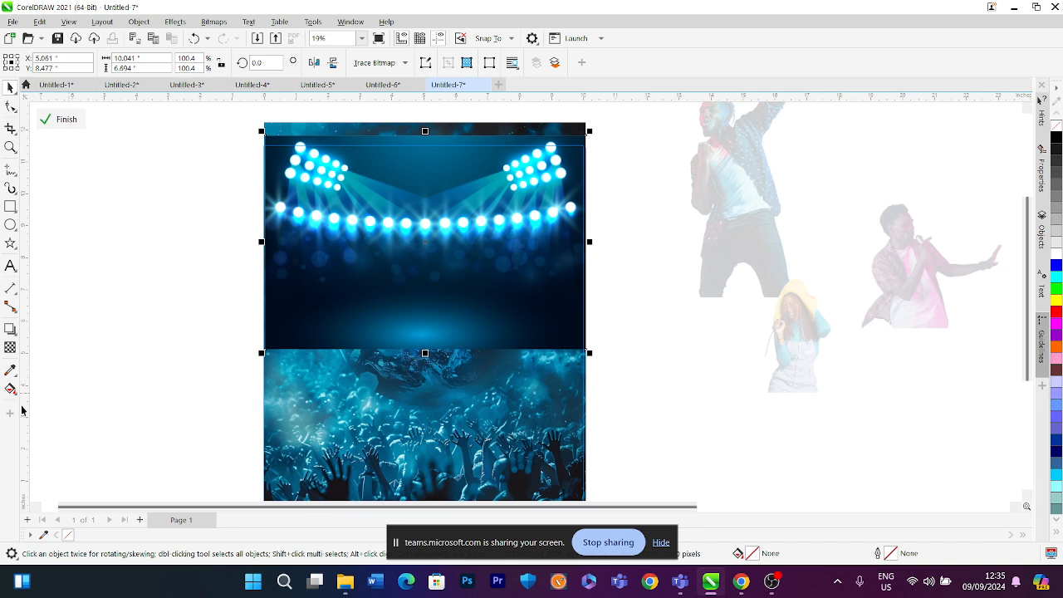
Apply a fountain transparency to the stadium light image so it fades out toward the bottom
{"action": "left_click", "coordinate": [8, 349]}
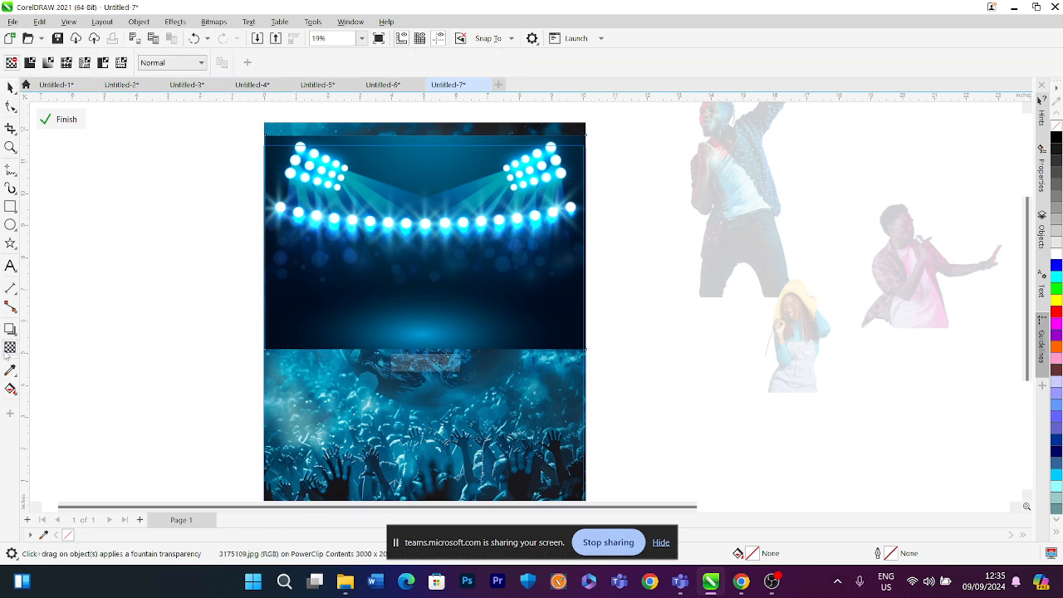
{"action": "left_click", "coordinate": [48, 64]}
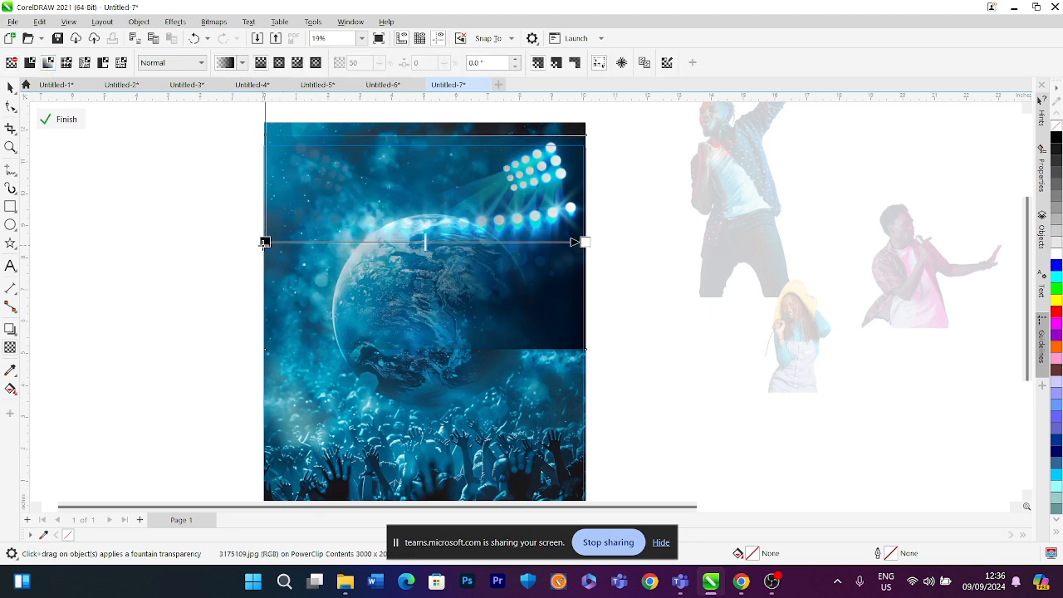
{"action": "left_click_drag", "start_coordinate": [264, 242], "coordinate": [417, 340]}
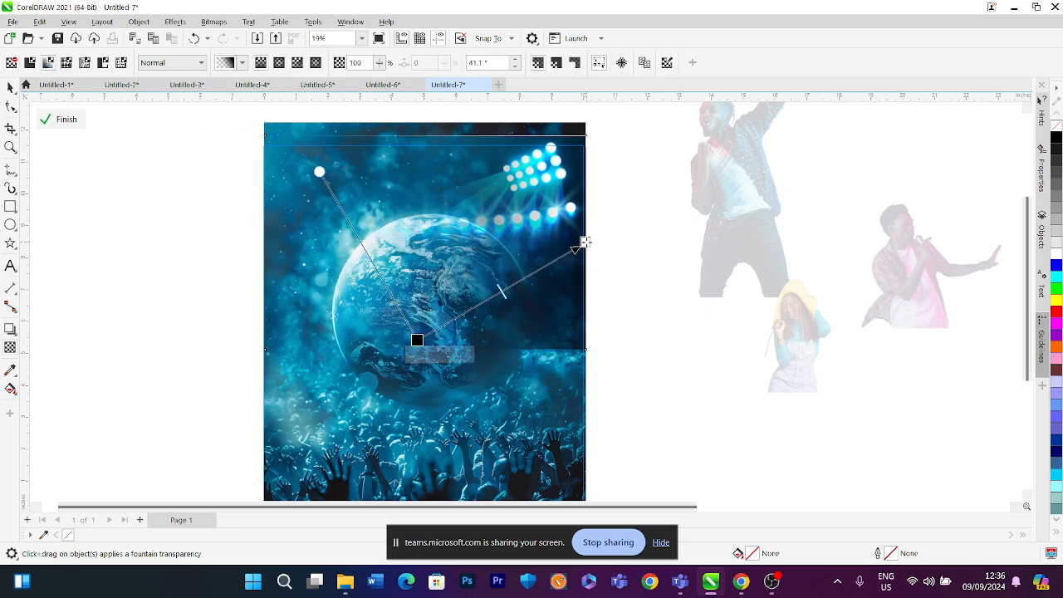
{"action": "left_click_drag", "start_coordinate": [584, 241], "coordinate": [422, 191]}
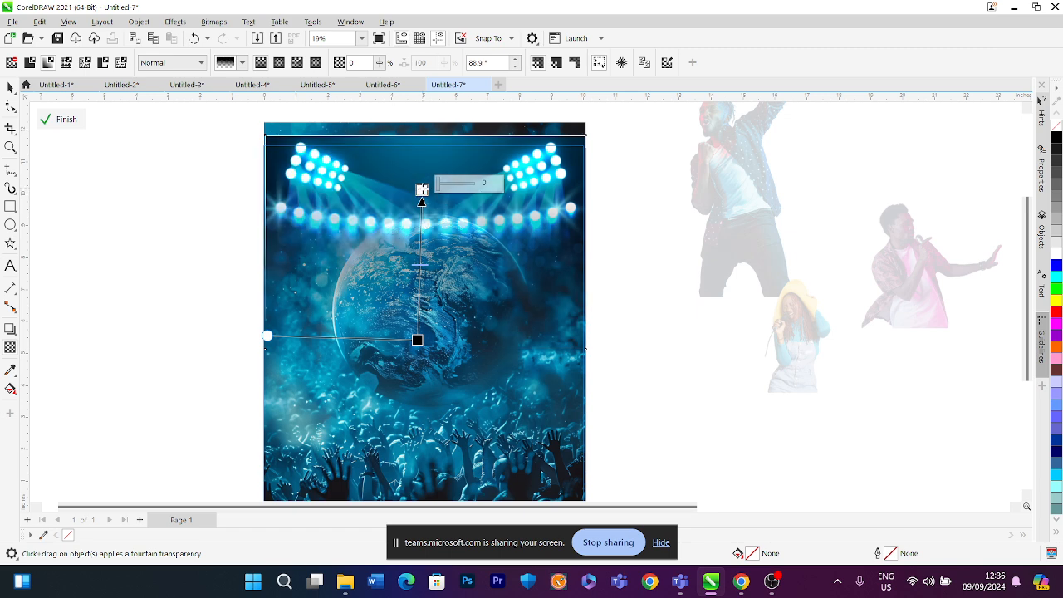
{"action": "left_click_drag", "start_coordinate": [415, 340], "coordinate": [423, 330]}
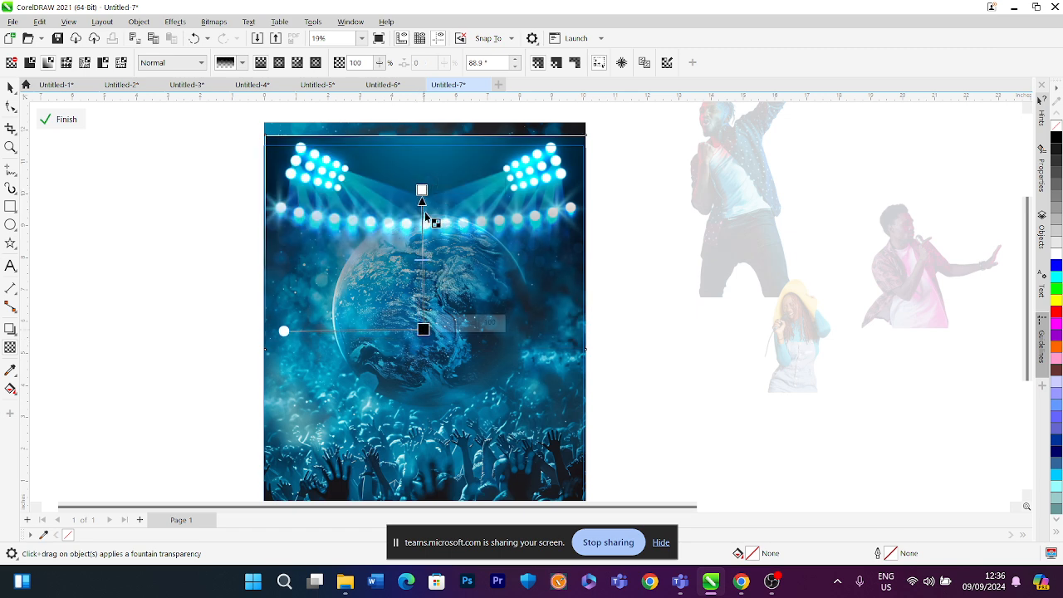
{"action": "left_click_drag", "start_coordinate": [422, 190], "coordinate": [421, 239]}
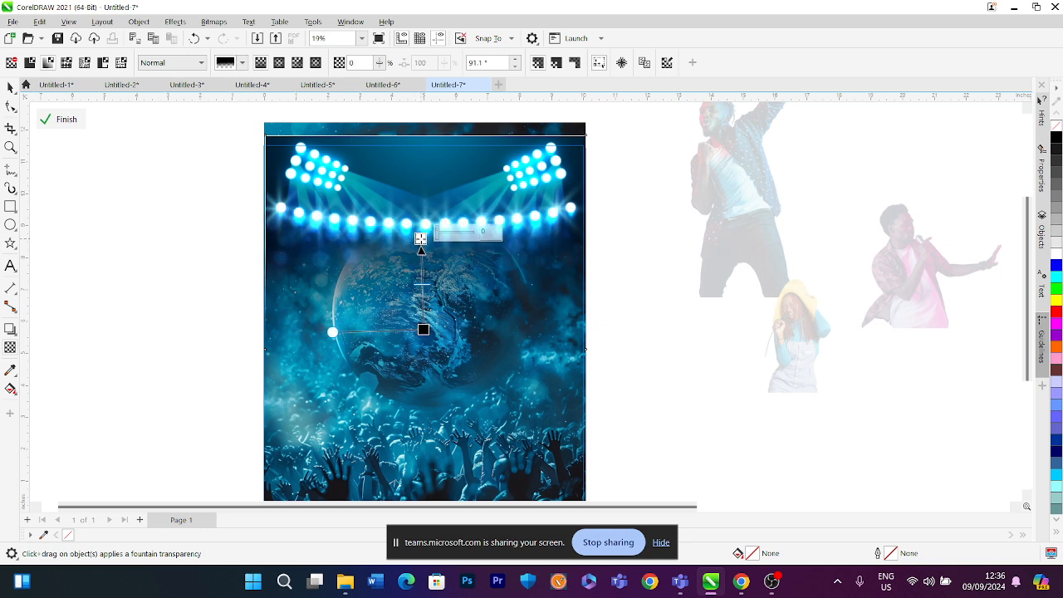
{"action": "left_click", "coordinate": [10, 87]}
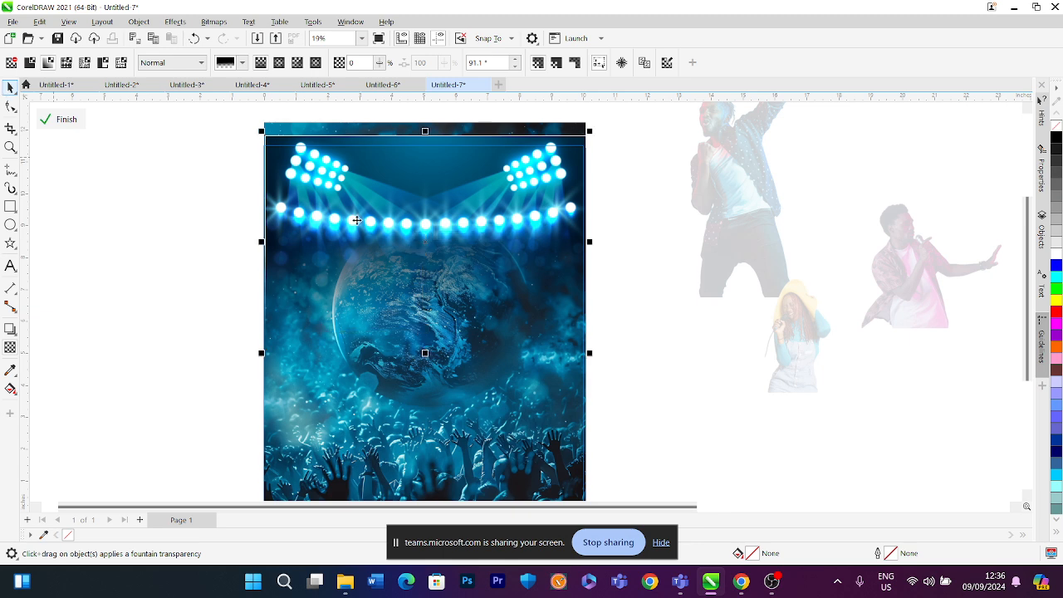
Enlarge the world-ball image further and reposition the stadium light image within the frame
{"action": "scroll", "coordinate": [415, 378], "scroll_direction": "down", "scroll_amount": 3}
{"action": "left_click", "coordinate": [415, 377]}
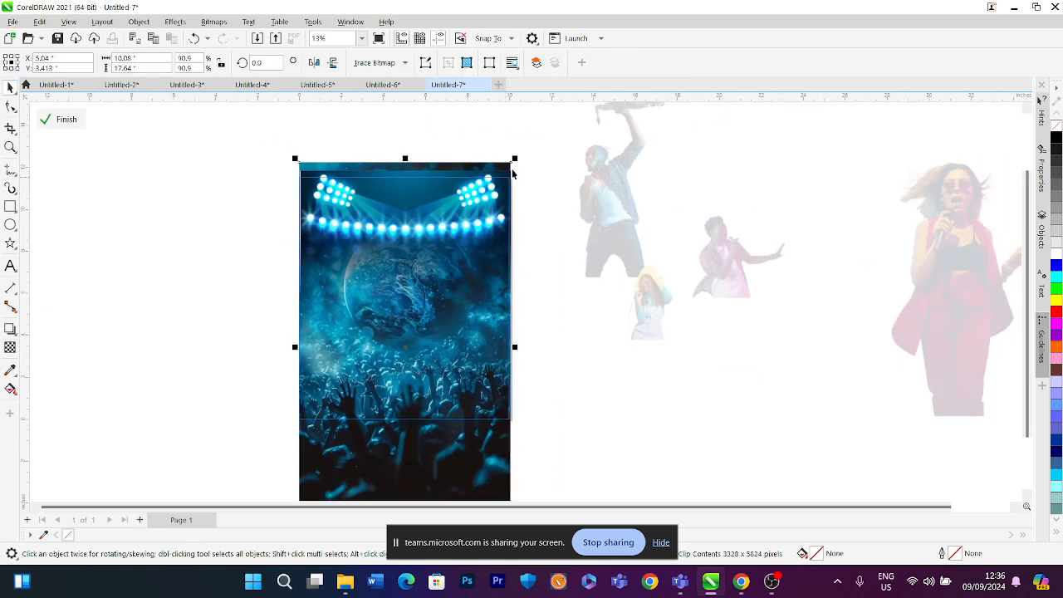
{"action": "left_click_drag", "start_coordinate": [515, 157], "coordinate": [536, 127]}
{"action": "left_click", "coordinate": [404, 210]}
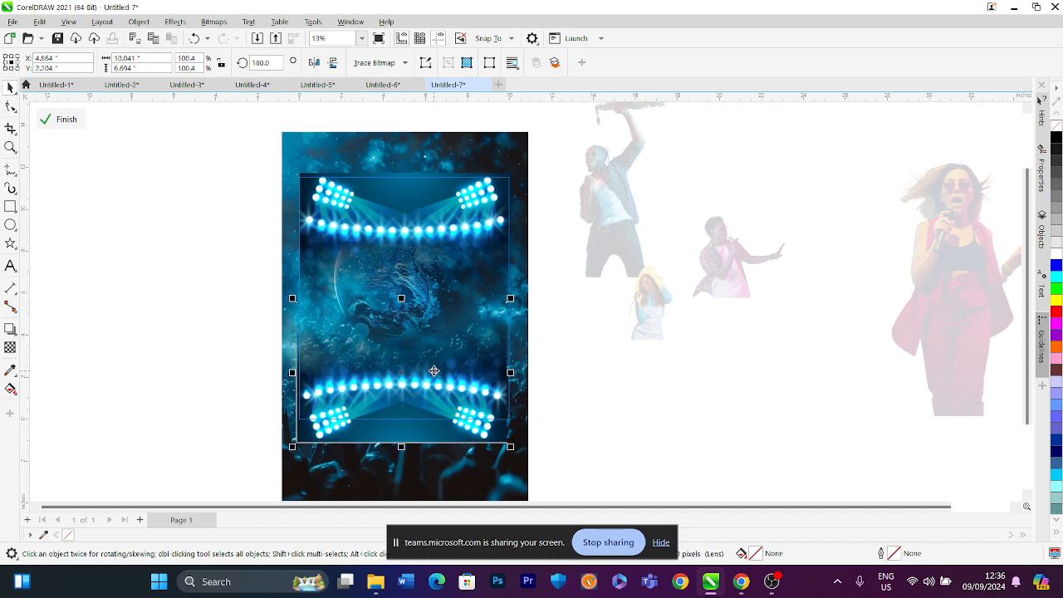
{"action": "left_click_drag", "start_coordinate": [433, 371], "coordinate": [428, 390]}
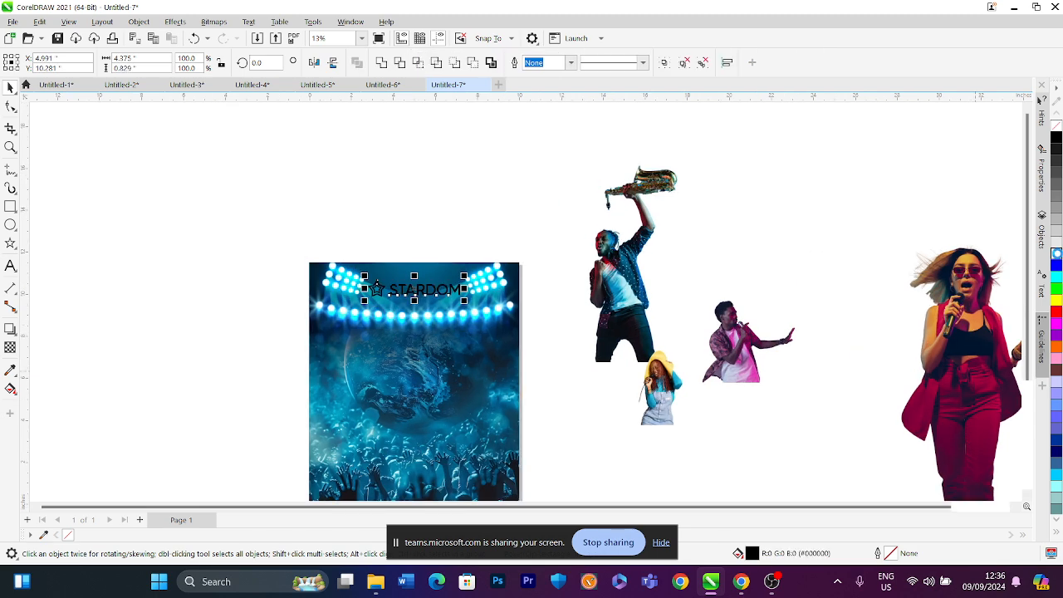
Color the STARDOM title white and reopen the PowerClip frame's contents for editing
{"action": "left_click", "coordinate": [1056, 253]}
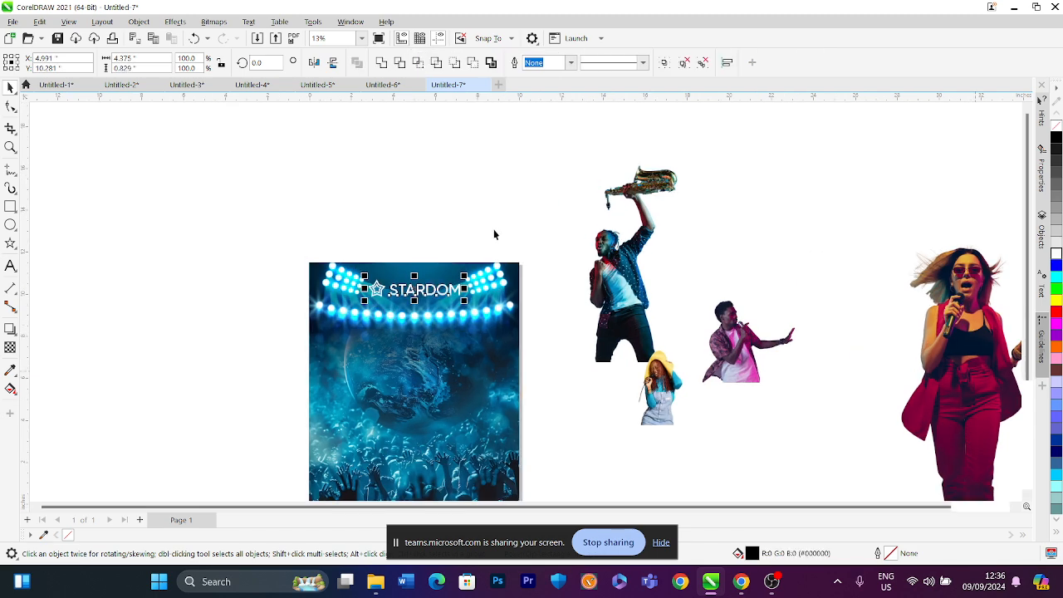
{"action": "right_click", "coordinate": [352, 315]}
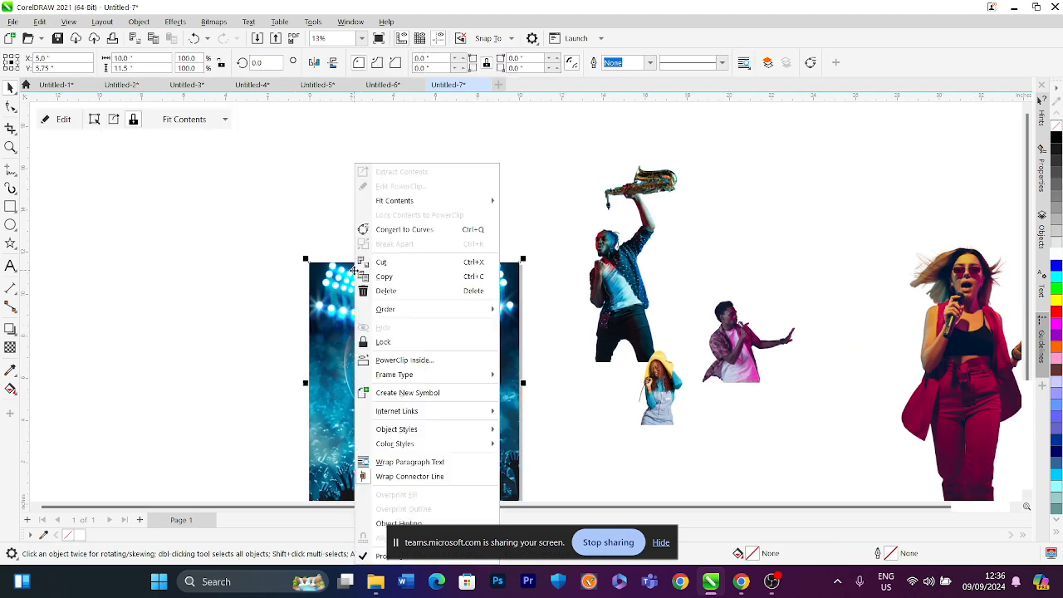
{"action": "left_click", "coordinate": [371, 196]}
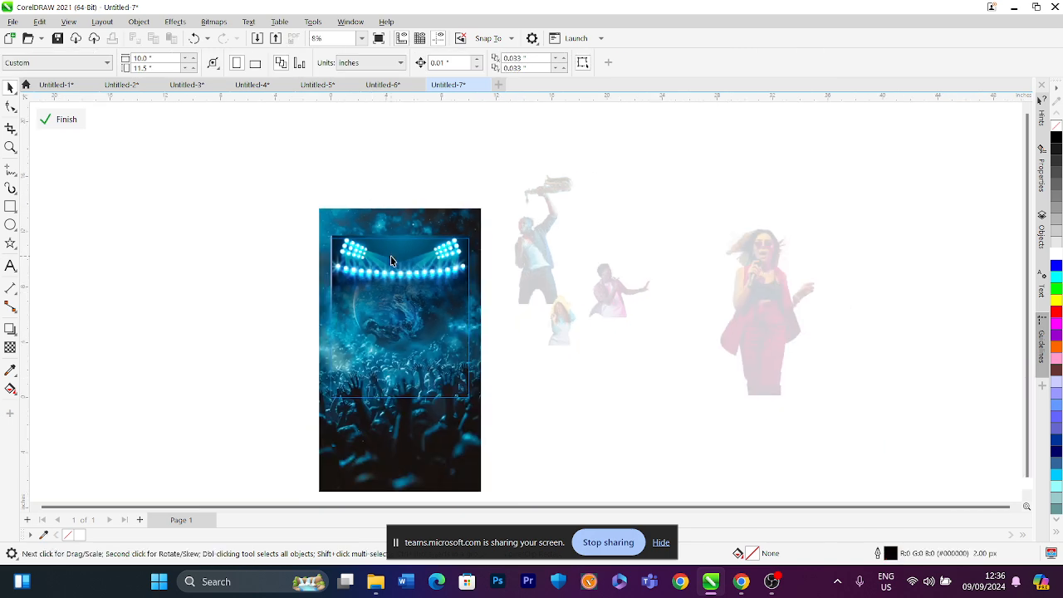
Enlarge the stadium light image and redraw its fountain transparency so the lights fade downward
{"action": "left_click", "coordinate": [394, 256]}
{"action": "left_click_drag", "start_coordinate": [470, 320], "coordinate": [578, 442]}
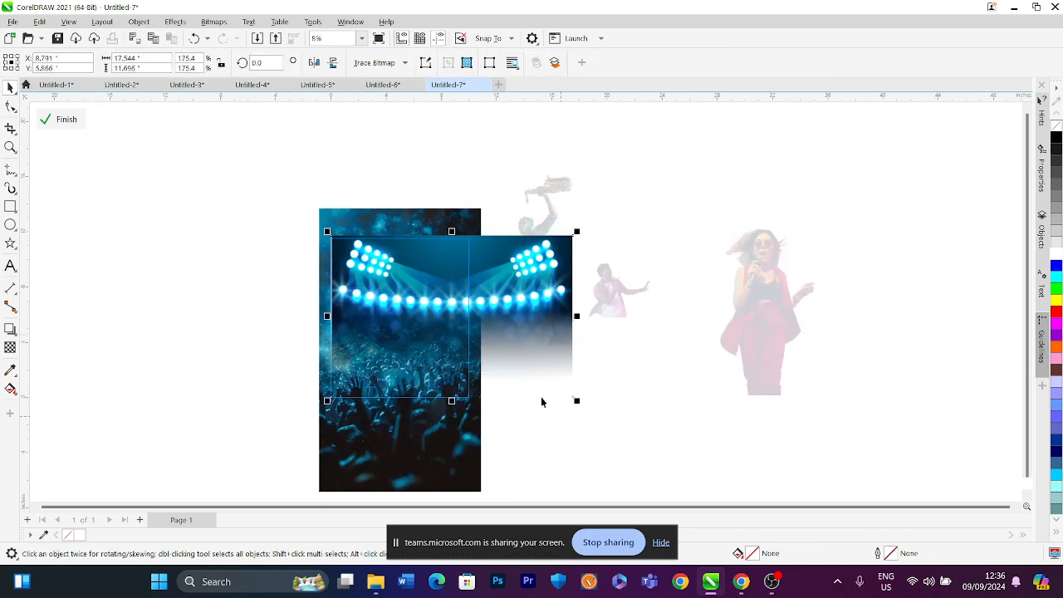
{"action": "left_click", "coordinate": [11, 352]}
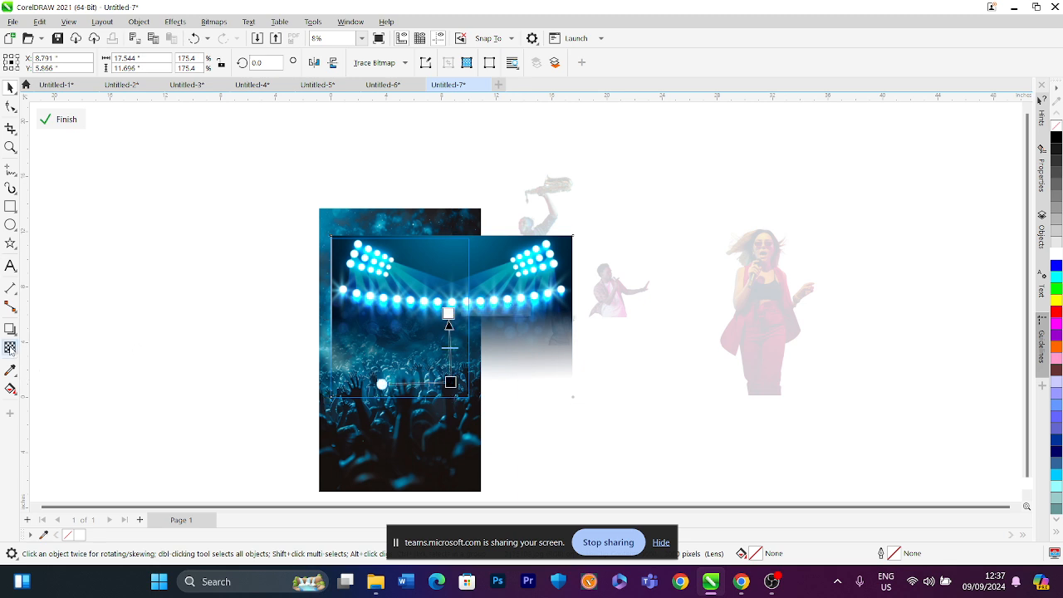
{"action": "left_click_drag", "start_coordinate": [449, 313], "coordinate": [398, 260]}
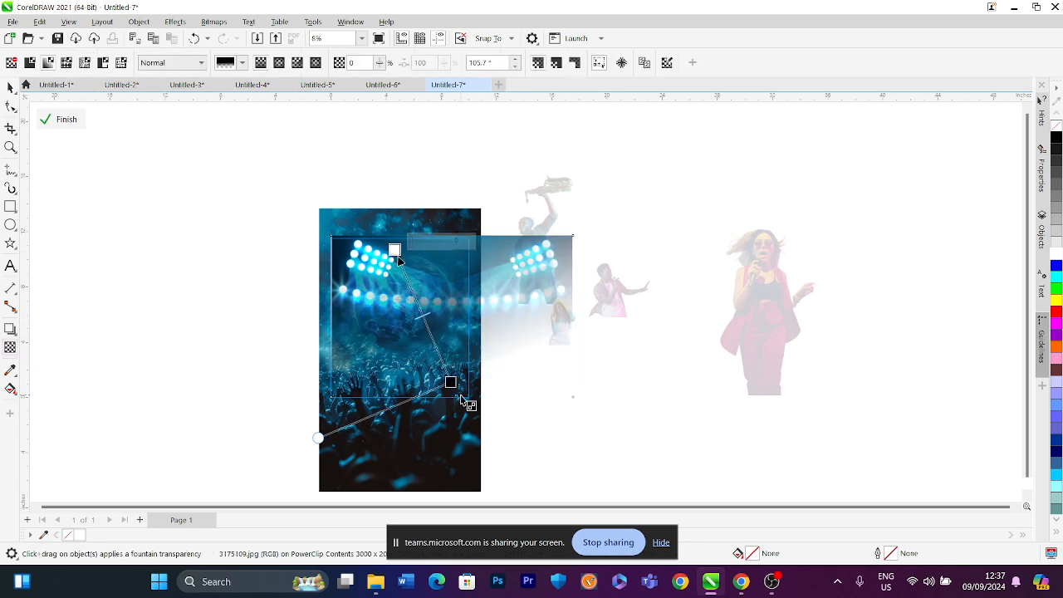
{"action": "left_click_drag", "start_coordinate": [450, 382], "coordinate": [424, 322]}
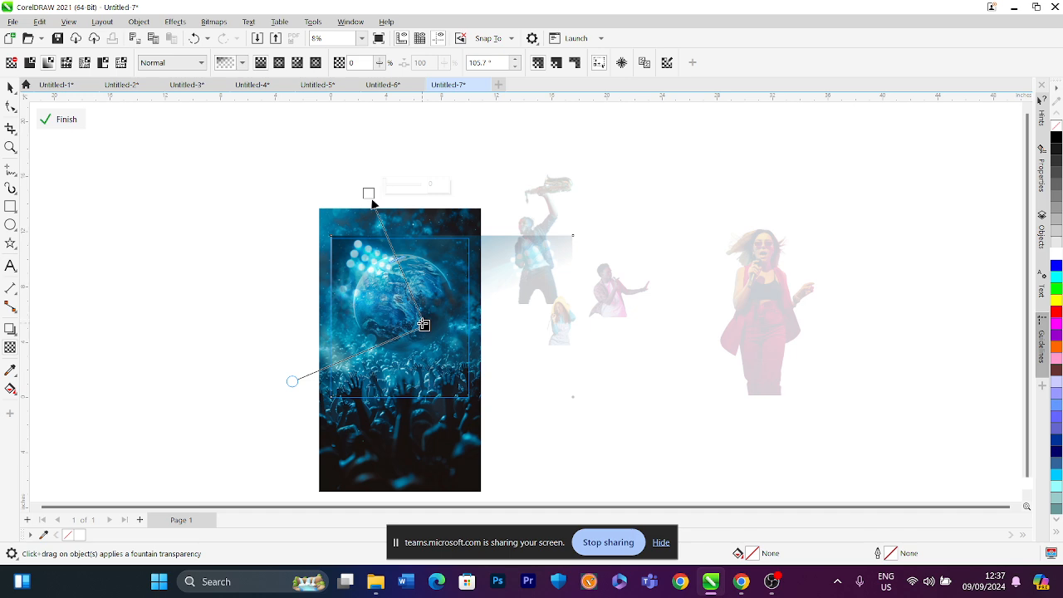
{"action": "left_click", "coordinate": [10, 87]}
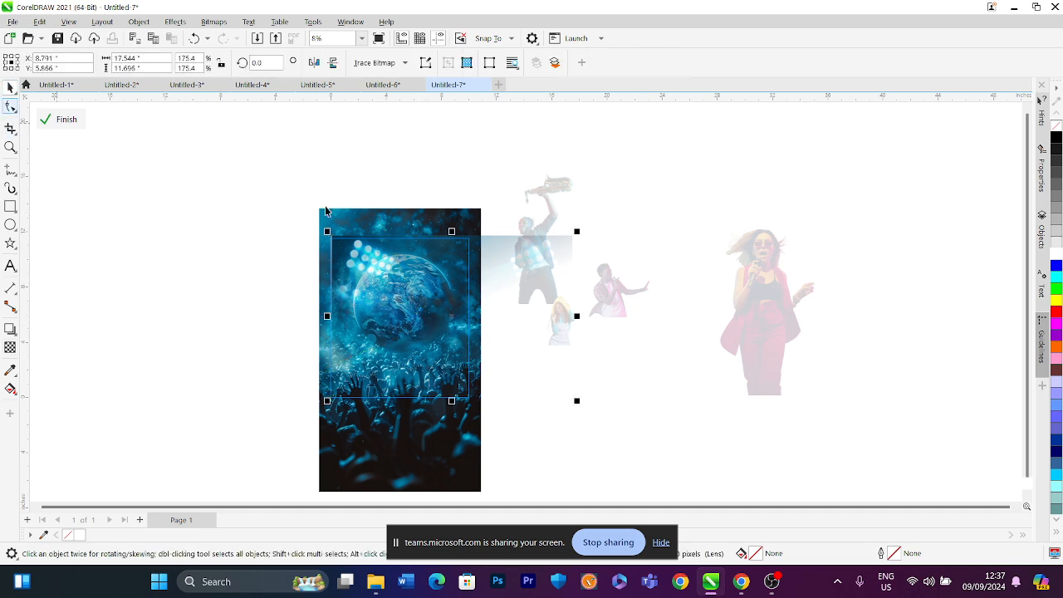
Move the world-ball image upward within the frame
{"action": "left_click", "coordinate": [378, 270]}
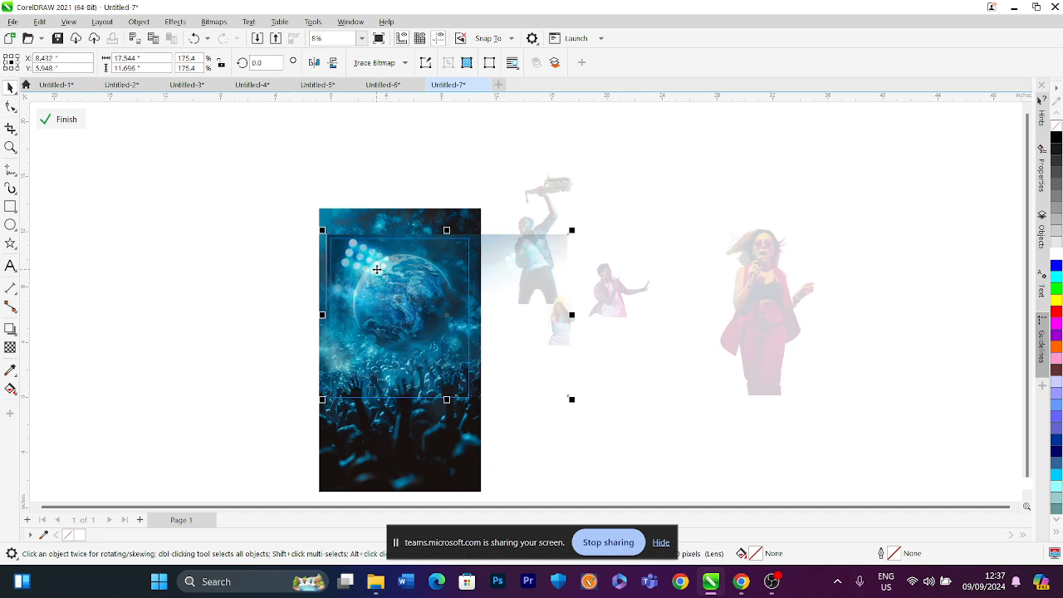
{"action": "left_click", "coordinate": [10, 347]}
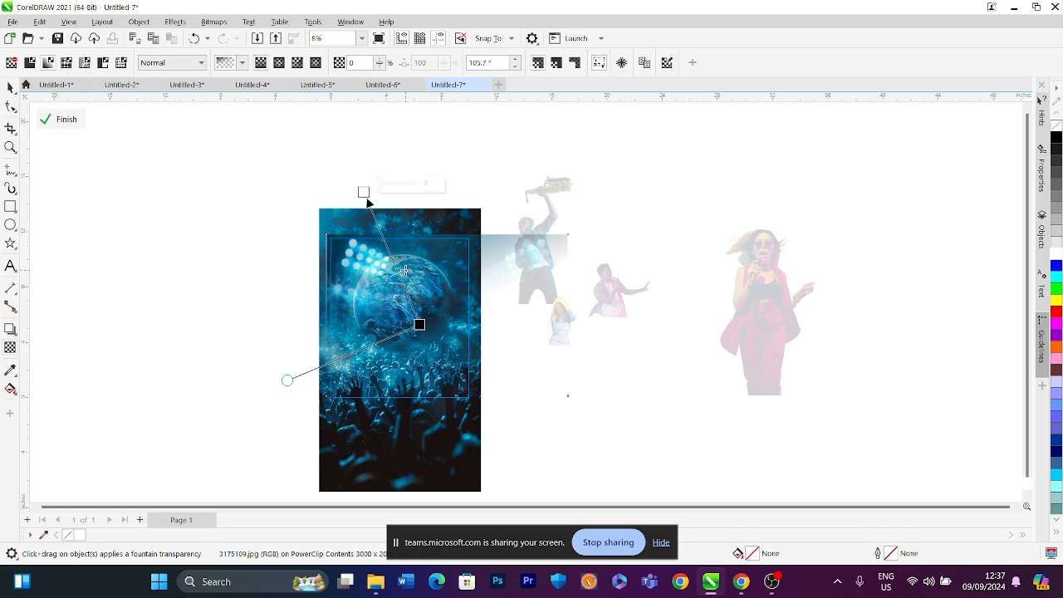
{"action": "left_click", "coordinate": [10, 87]}
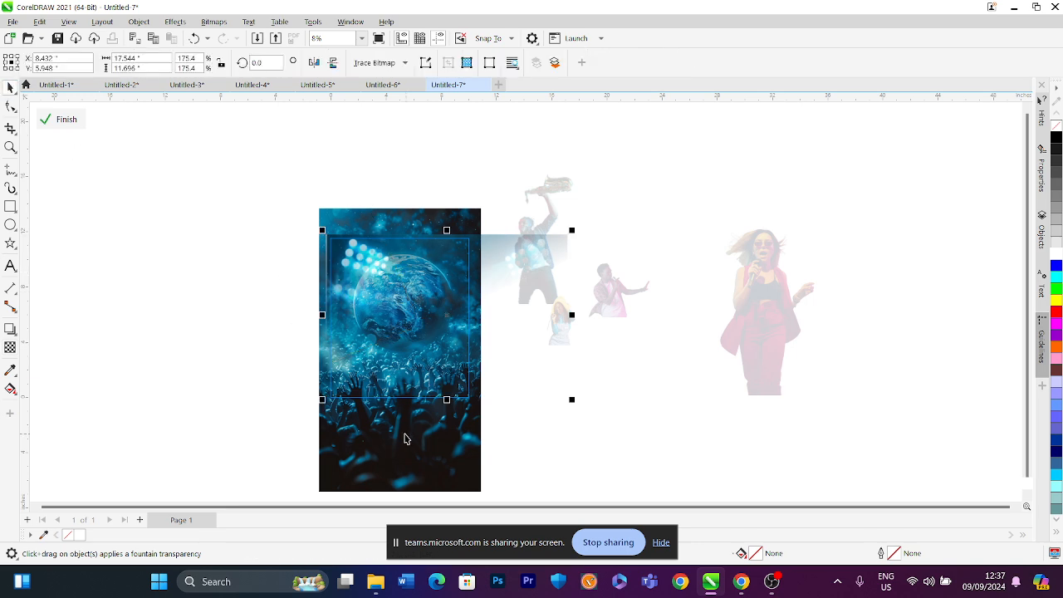
{"action": "left_click_drag", "start_coordinate": [399, 457], "coordinate": [398, 416]}
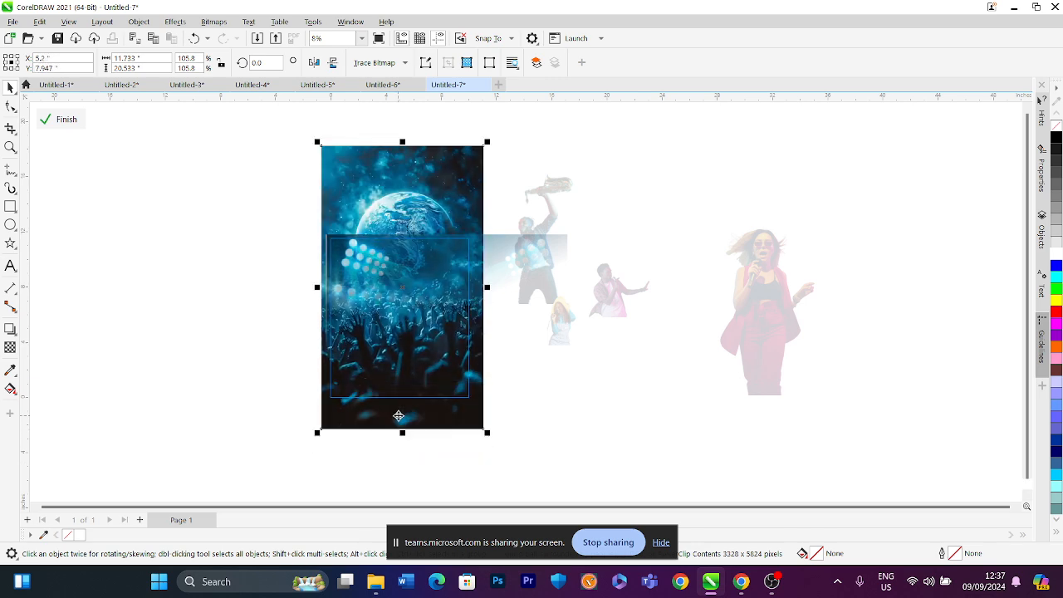
Duplicate the stadium light image, mirror the copy horizontally and move it to the left side
{"action": "left_click", "coordinate": [453, 271]}
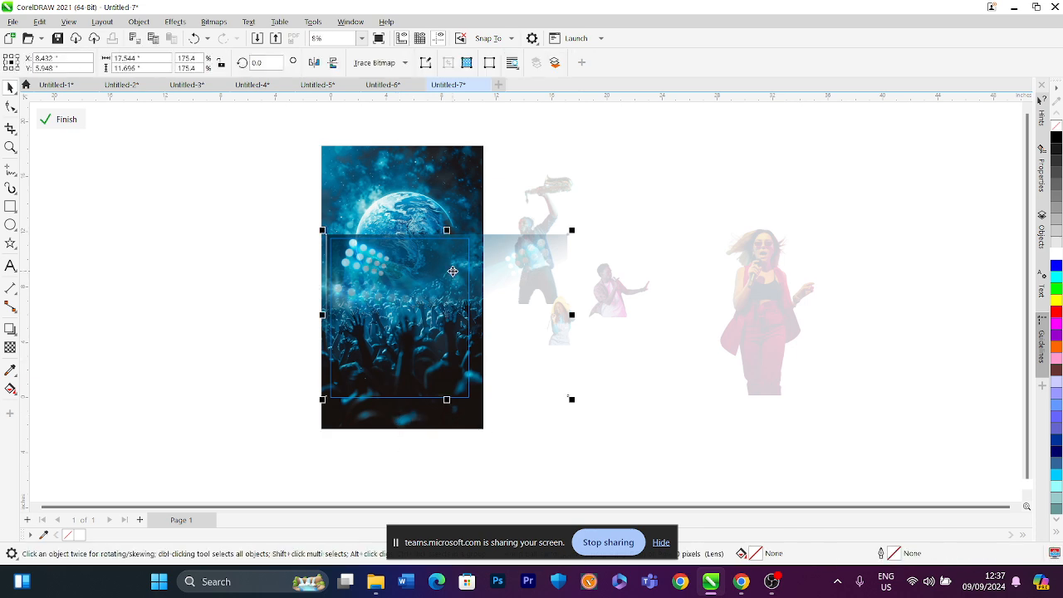
{"action": "key", "text": "ctrl+d"}
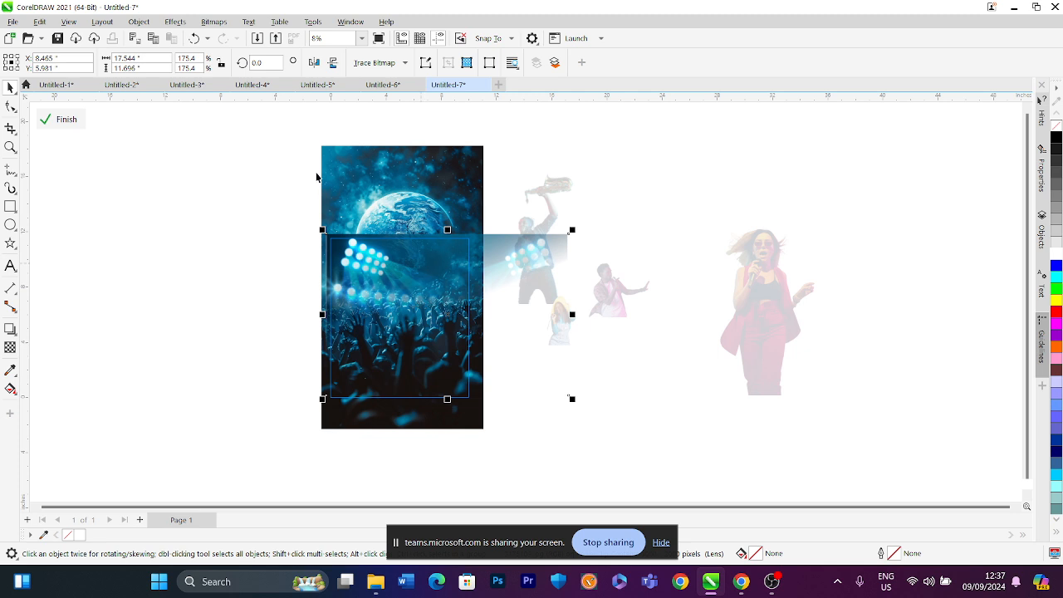
{"action": "left_click_drag", "start_coordinate": [249, 189], "coordinate": [633, 384]}
{"action": "left_click_drag", "start_coordinate": [279, 198], "coordinate": [693, 416]}
{"action": "key", "text": "ctrl+d"}
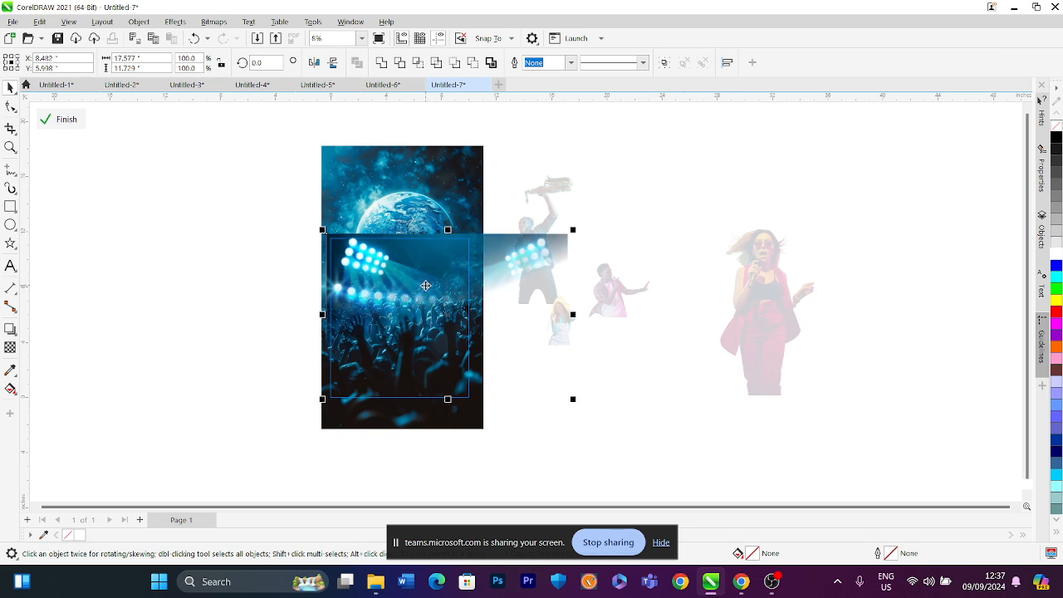
{"action": "left_click", "coordinate": [315, 63]}
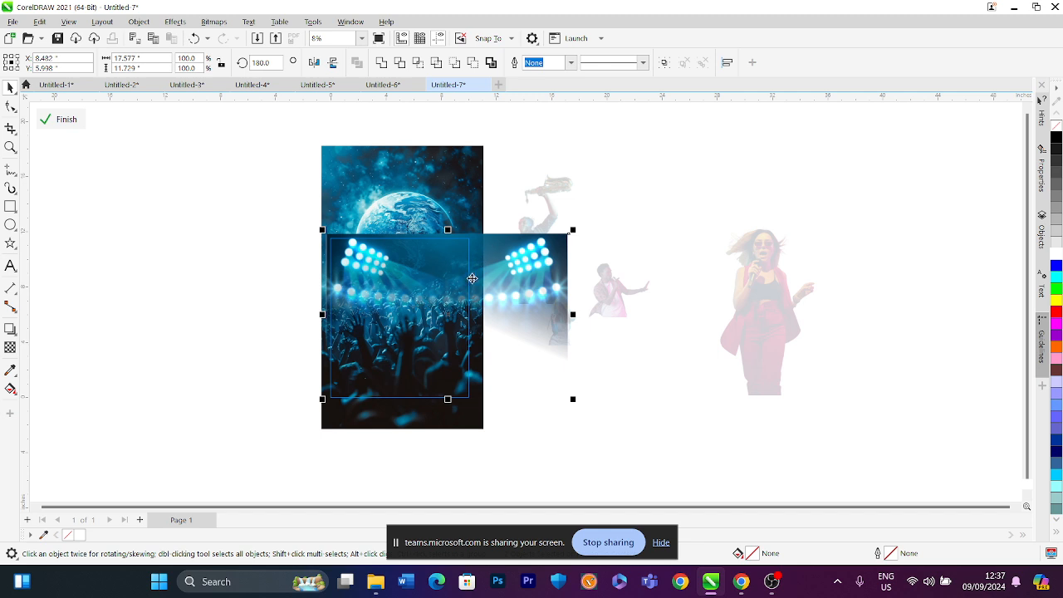
{"action": "left_click_drag", "start_coordinate": [447, 316], "coordinate": [376, 315]}
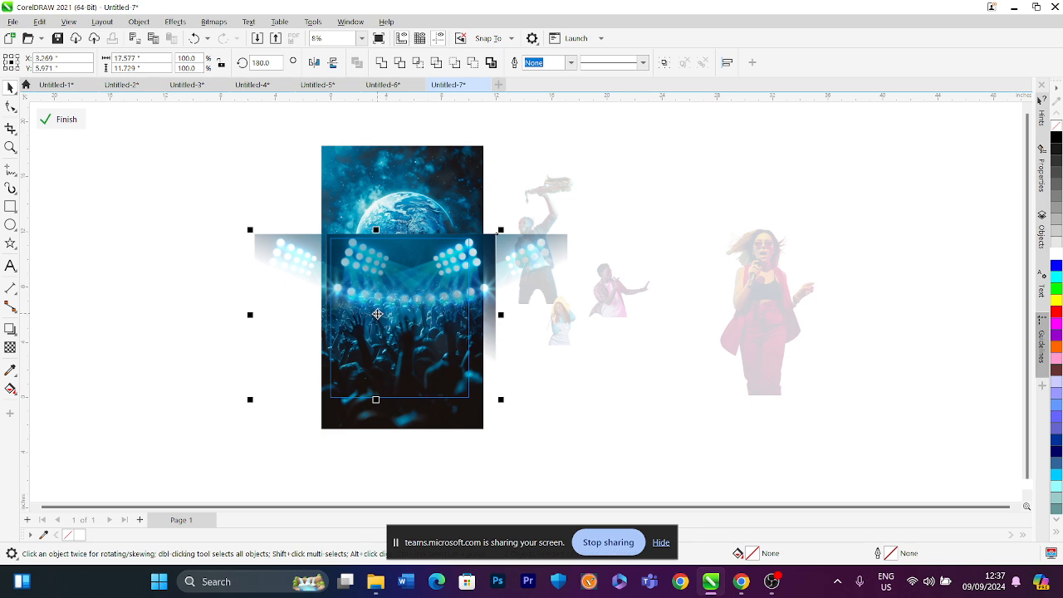
Select both stadium light images and nudge them slightly into place
{"action": "left_click_drag", "start_coordinate": [199, 191], "coordinate": [631, 417]}
{"action": "left_click_drag", "start_coordinate": [408, 300], "coordinate": [401, 298]}
{"action": "scroll", "coordinate": [394, 390], "scroll_direction": "up", "scroll_amount": 1}
{"action": "left_click", "coordinate": [402, 465]}
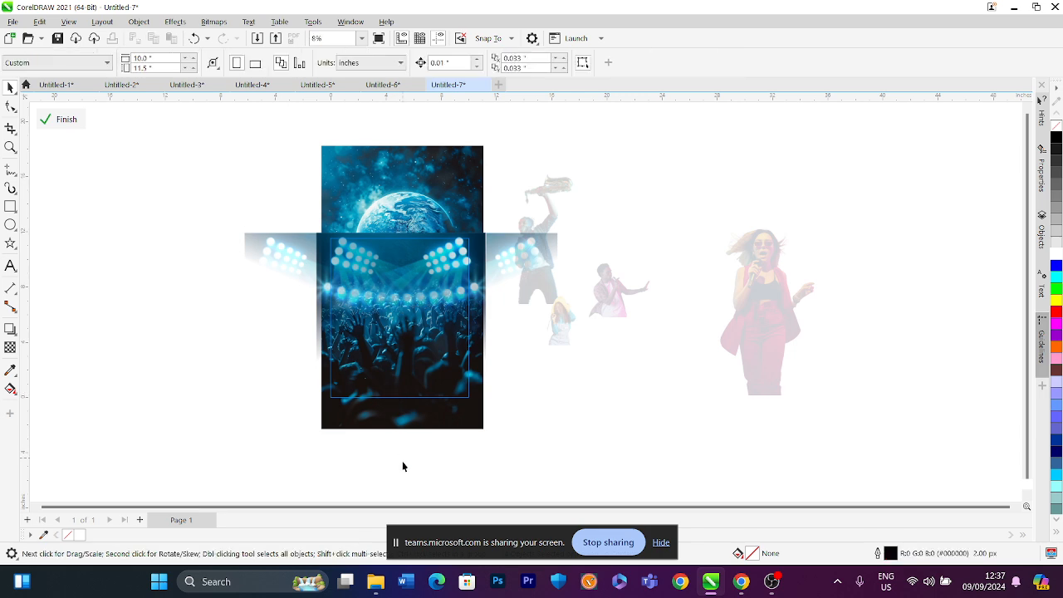
Finish editing the PowerClip contents and return to the page
{"action": "left_click", "coordinate": [396, 401]}
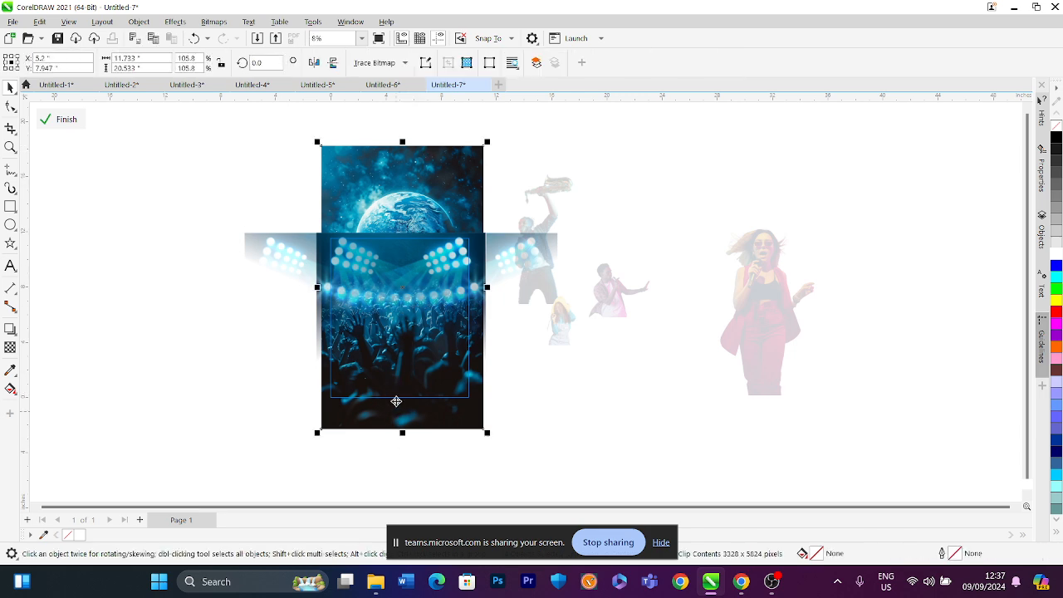
{"action": "left_click", "coordinate": [83, 121]}
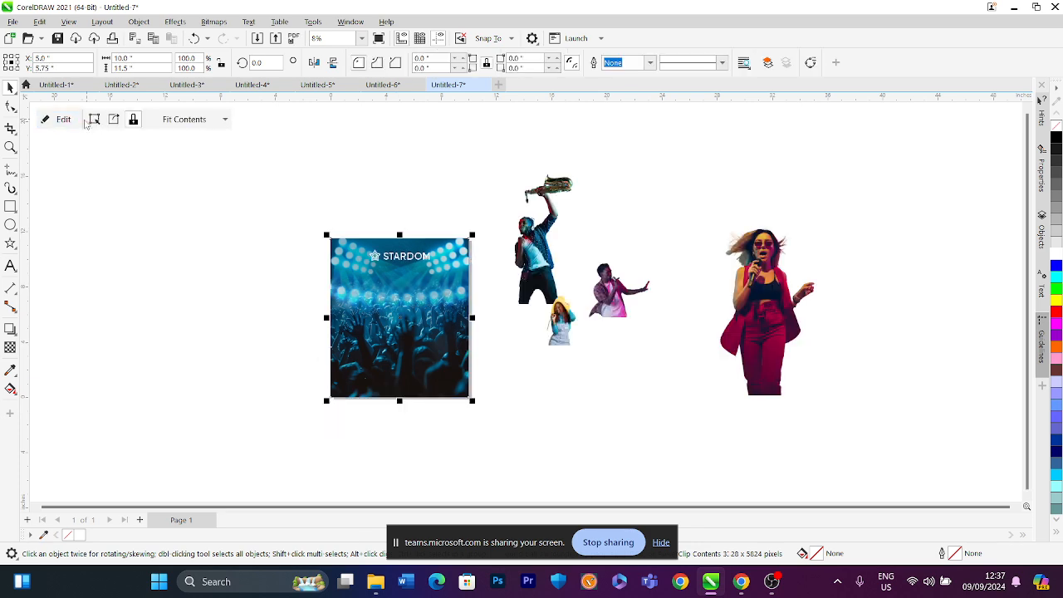
{"action": "left_click", "coordinate": [379, 171]}
{"action": "scroll", "coordinate": [406, 294], "scroll_direction": "up", "scroll_amount": 1}
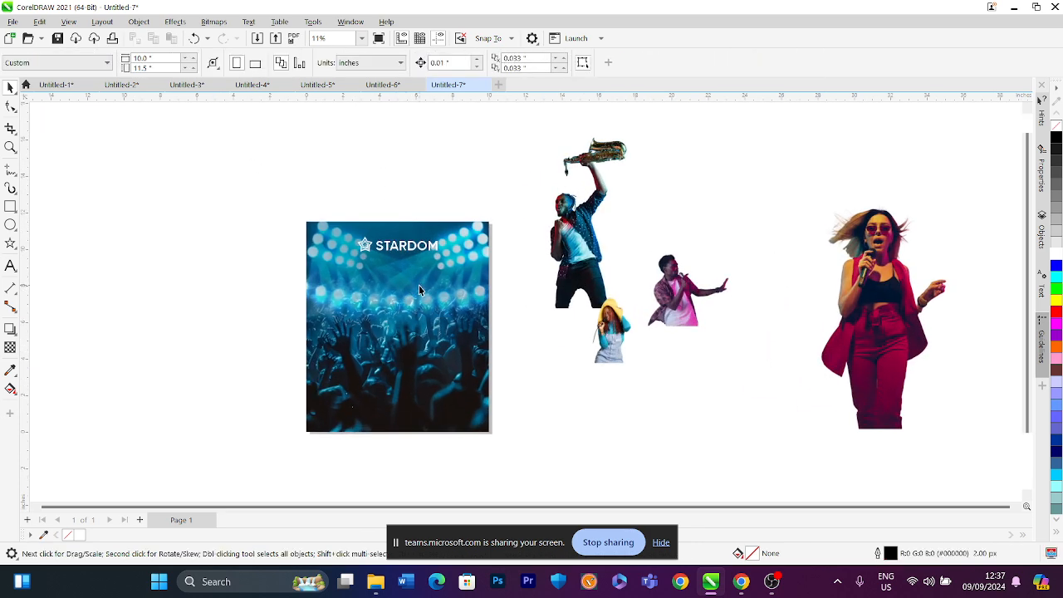
Move the saxophone player onto the poster's right side and enlarge him slightly
{"action": "scroll", "coordinate": [421, 290], "scroll_direction": "up", "scroll_amount": 1}
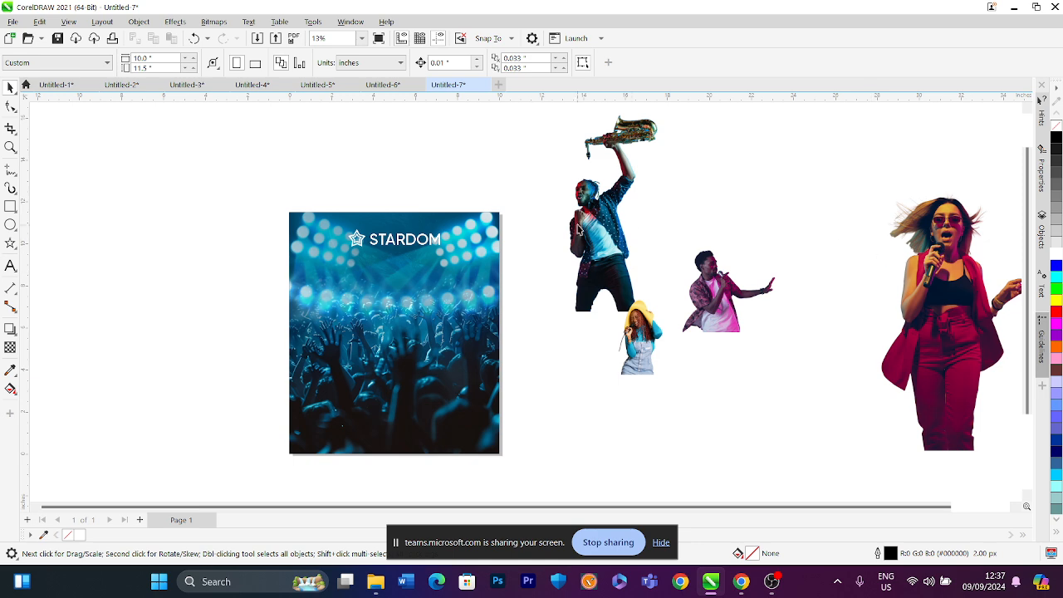
{"action": "left_click", "coordinate": [608, 224]}
{"action": "left_click_drag", "start_coordinate": [609, 225], "coordinate": [461, 344]}
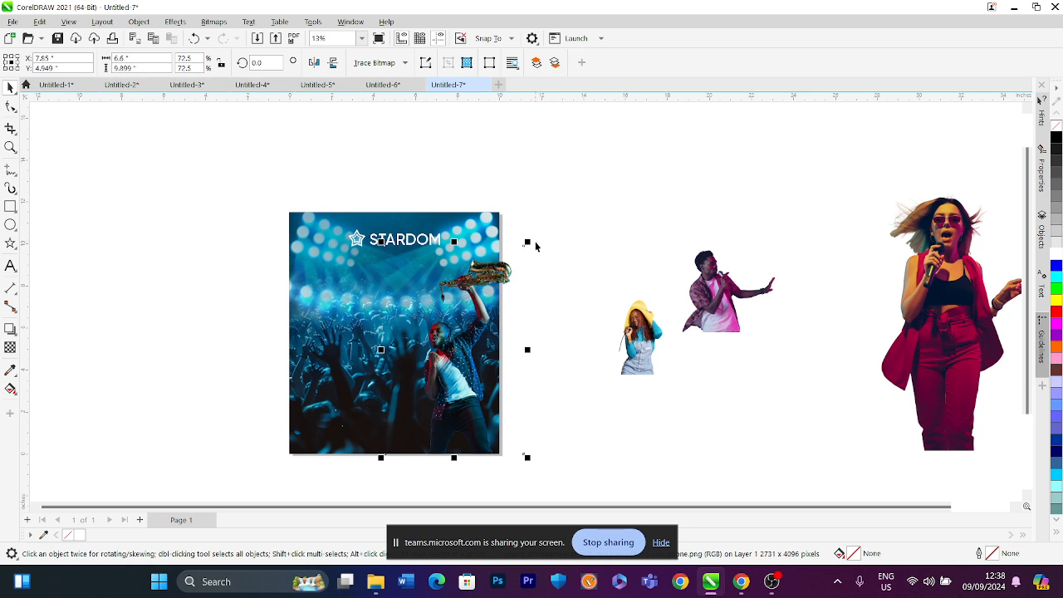
{"action": "left_click_drag", "start_coordinate": [528, 241], "coordinate": [555, 237]}
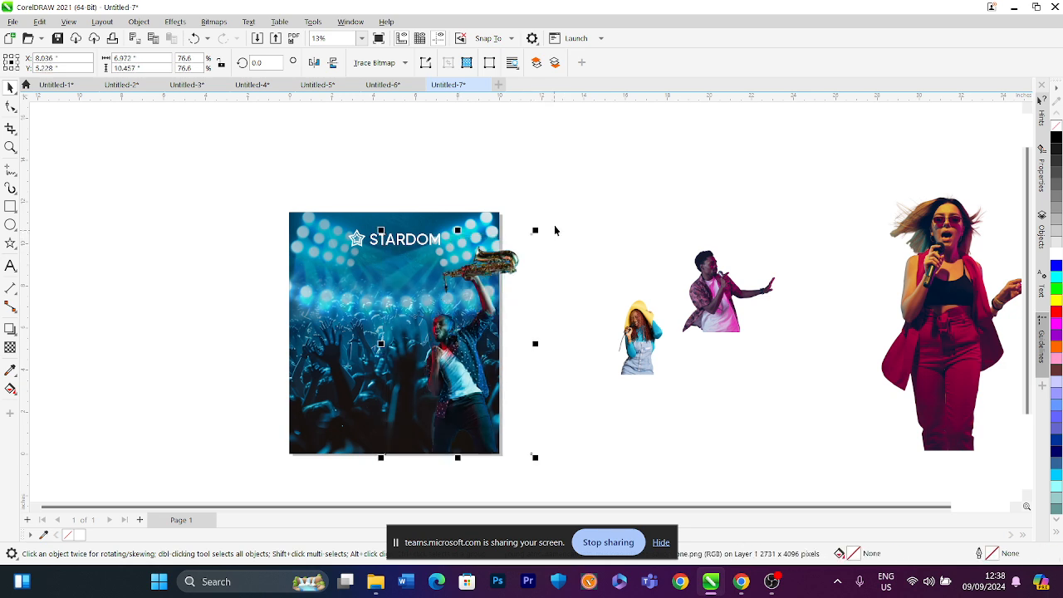
{"action": "left_click", "coordinate": [570, 197]}
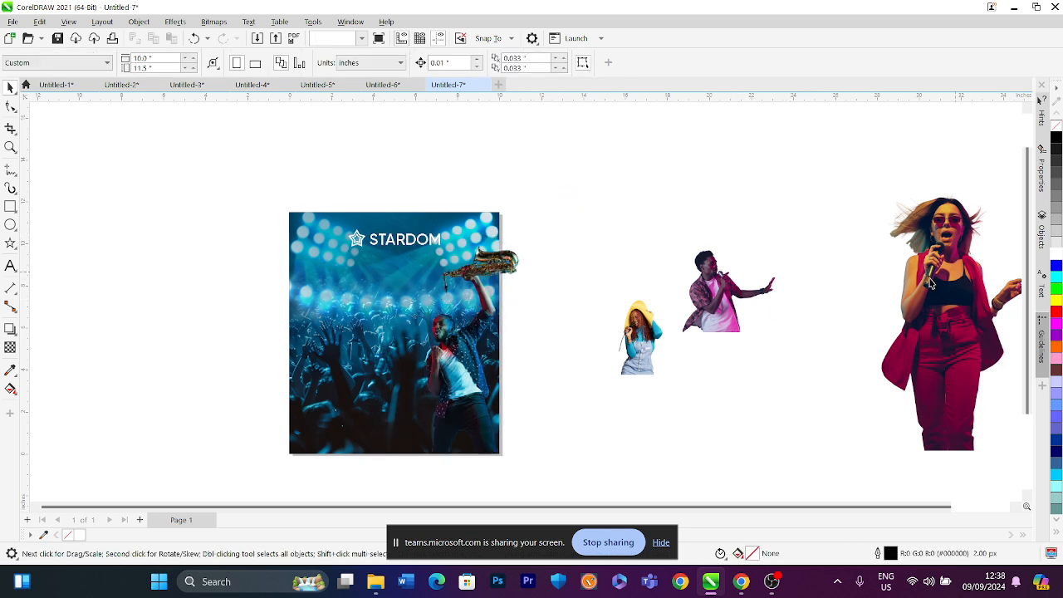
Move the female singer onto the poster, scale her down and position her in the middle
{"action": "left_click_drag", "start_coordinate": [909, 259], "coordinate": [400, 273]}
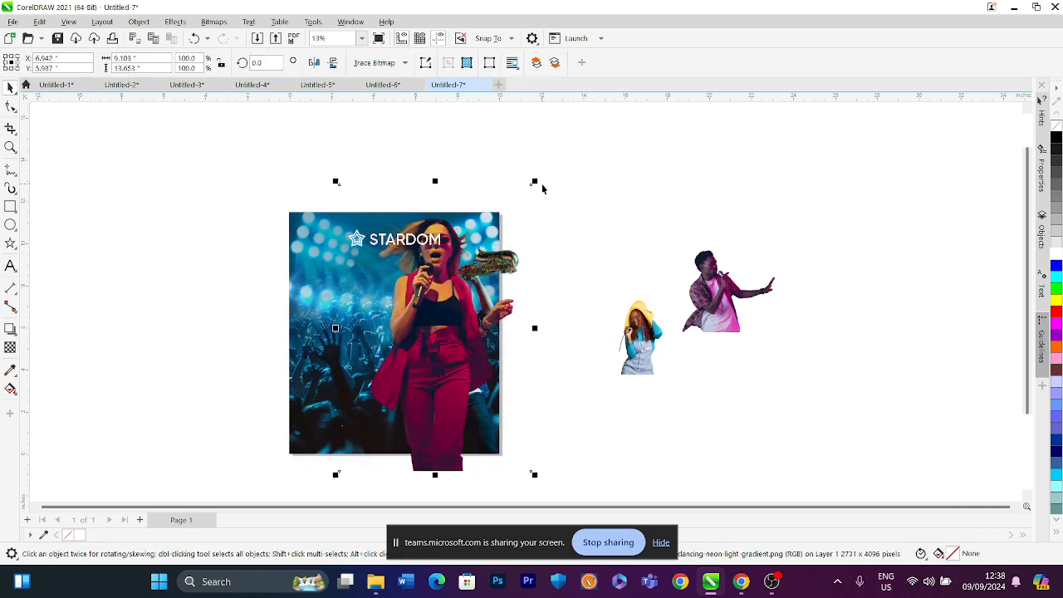
{"action": "left_click_drag", "start_coordinate": [537, 181], "coordinate": [506, 196]}
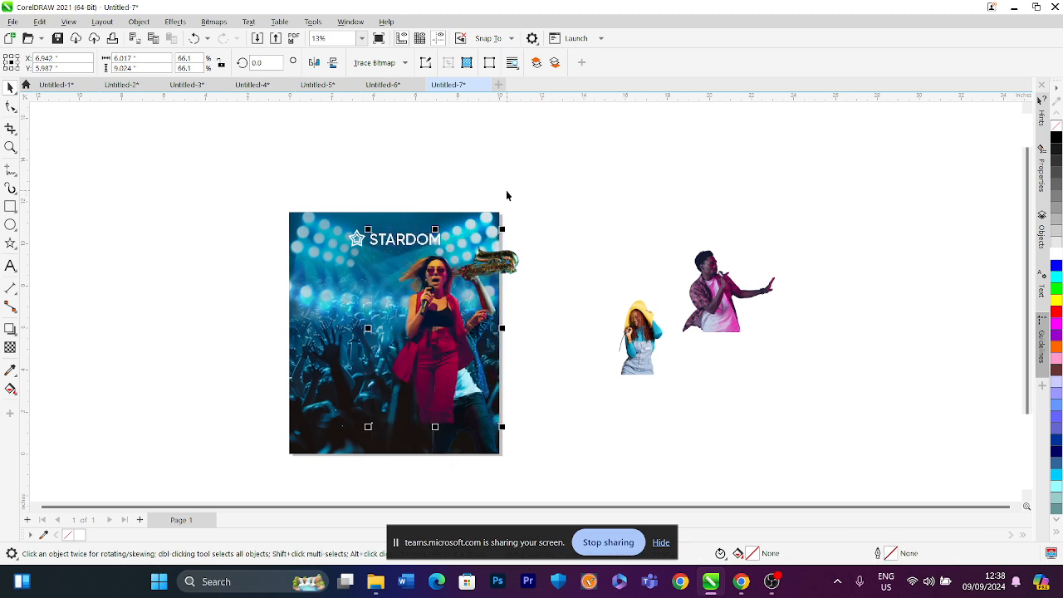
{"action": "left_click_drag", "start_coordinate": [421, 332], "coordinate": [404, 363]}
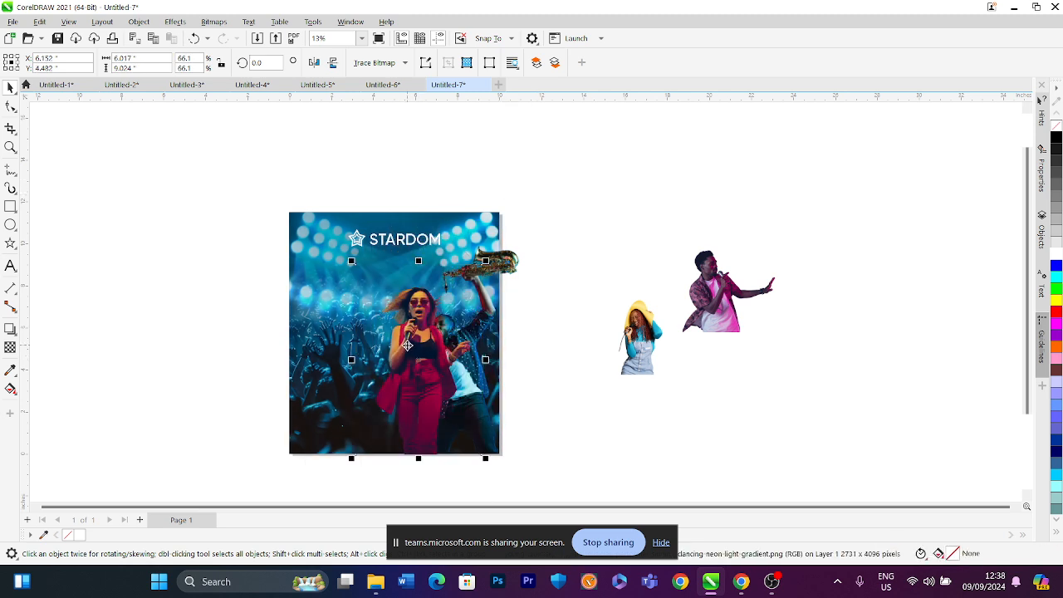
Bring the saxophone player in front of the female singer
{"action": "left_click", "coordinate": [508, 258]}
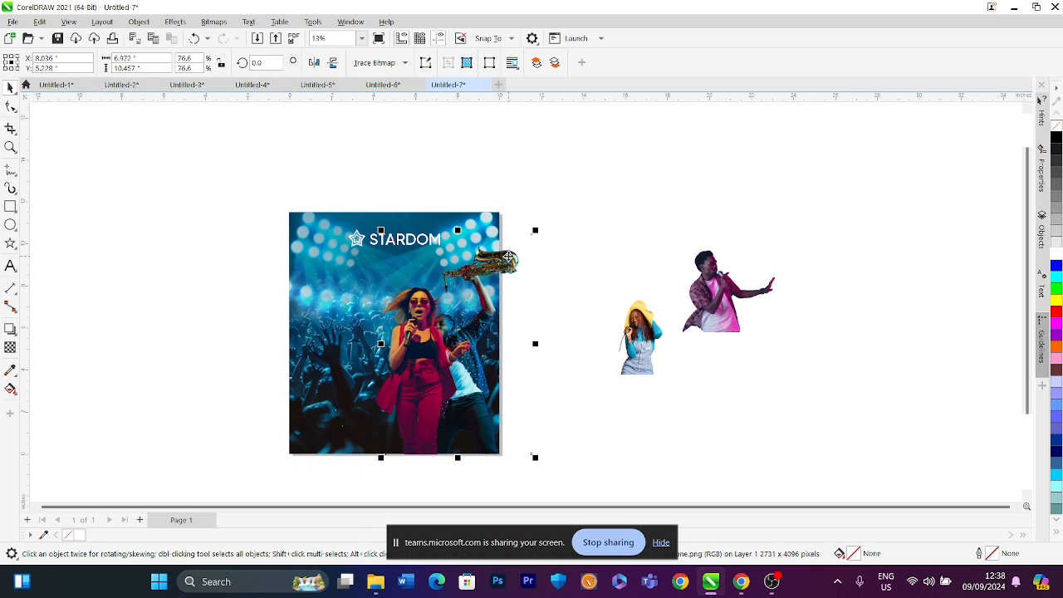
{"action": "key", "text": "shift+Page_Up"}
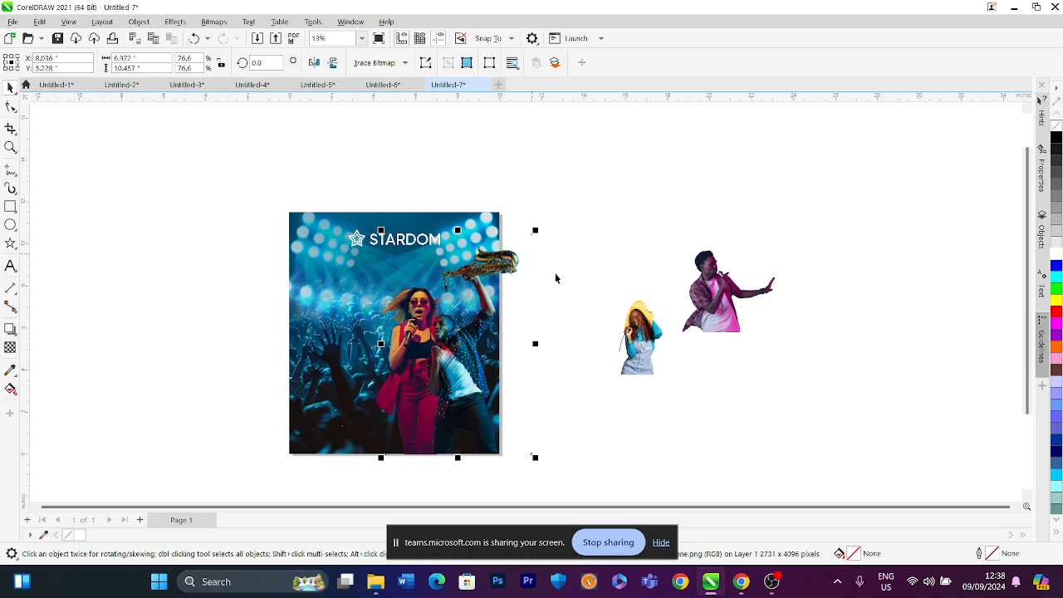
{"action": "left_click", "coordinate": [556, 278]}
Crop the left side of the saxophone player's image with the Shape tool
{"action": "left_click", "coordinate": [418, 305]}
{"action": "left_click", "coordinate": [10, 108]}
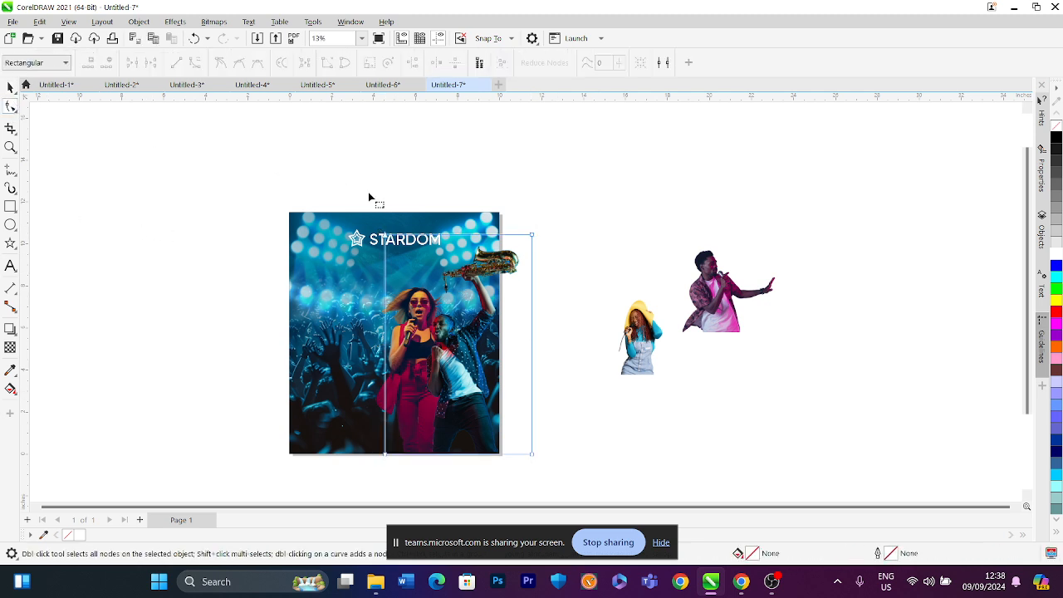
{"action": "left_click_drag", "start_coordinate": [340, 204], "coordinate": [421, 455]}
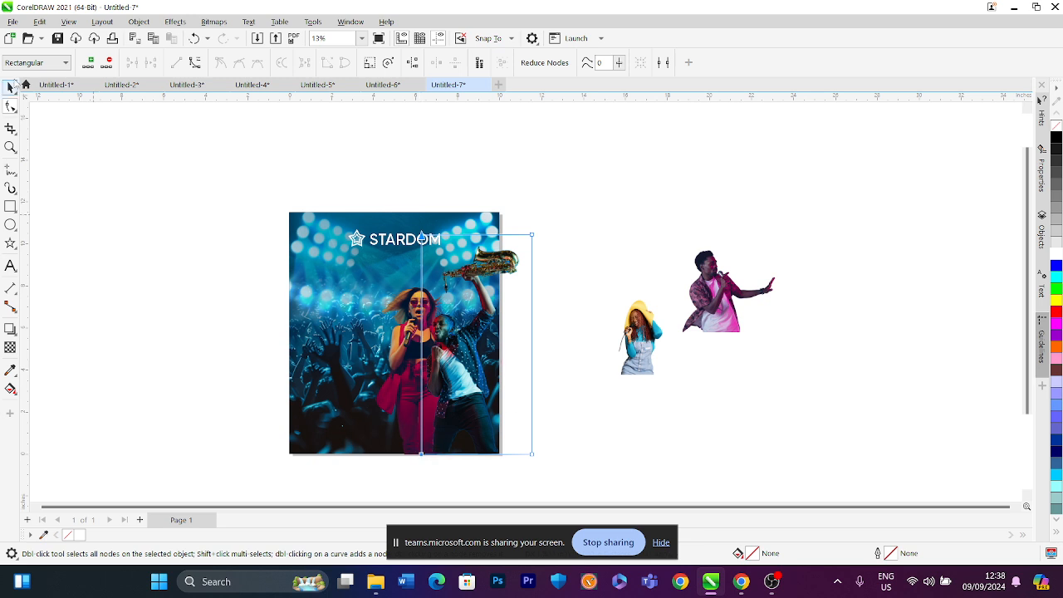
{"action": "left_click", "coordinate": [11, 86]}
{"action": "left_click", "coordinate": [682, 235]}
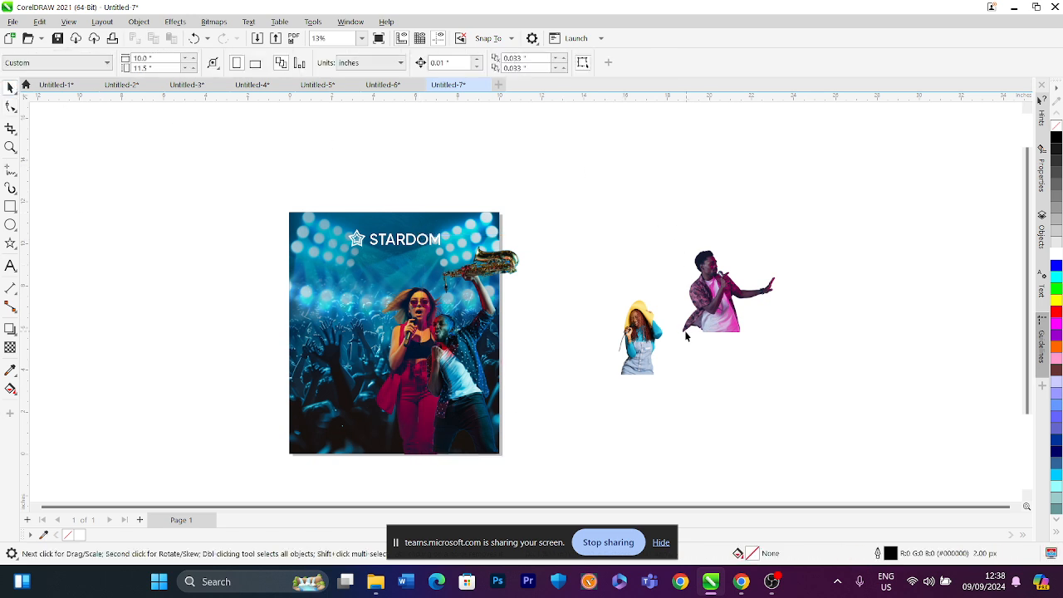
Move the girl in the yellow hat onto the poster's lower middle and enlarge her
{"action": "left_click", "coordinate": [362, 41]}
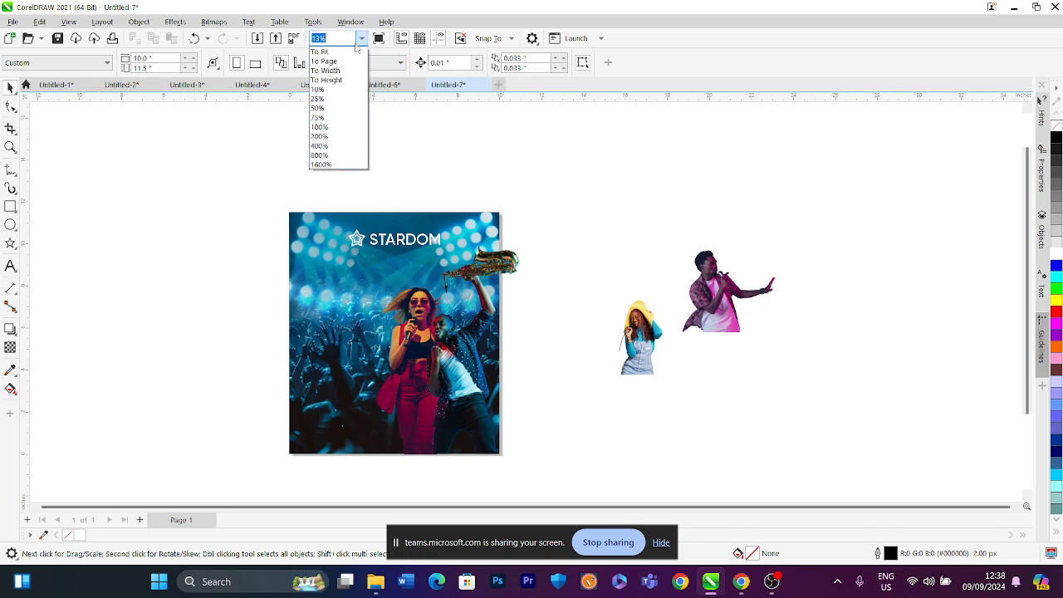
{"action": "left_click", "coordinate": [349, 52]}
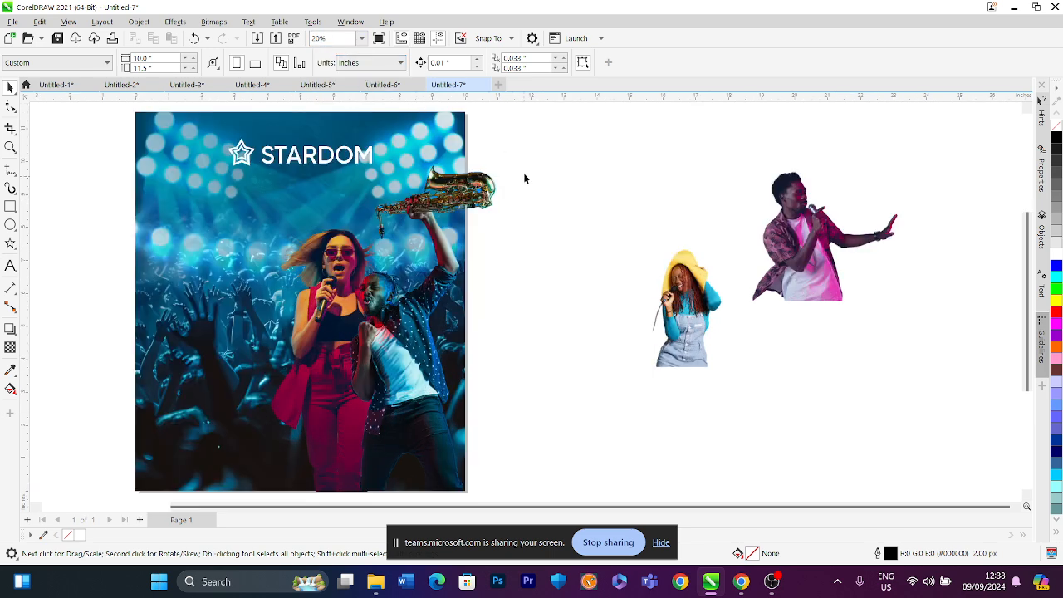
{"action": "left_click_drag", "start_coordinate": [664, 326], "coordinate": [364, 425]}
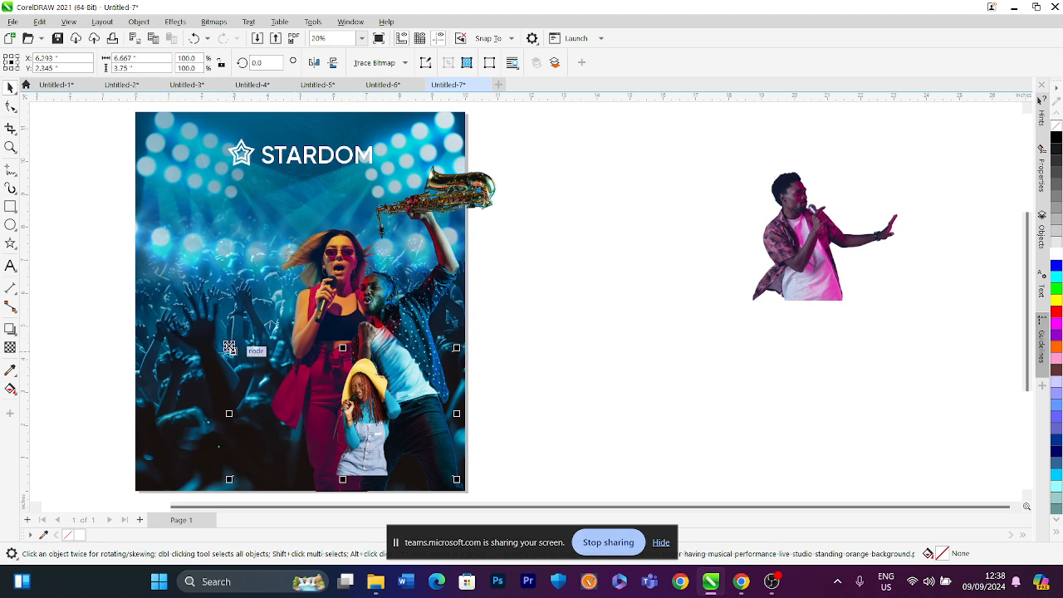
{"action": "left_click_drag", "start_coordinate": [229, 347], "coordinate": [182, 259]}
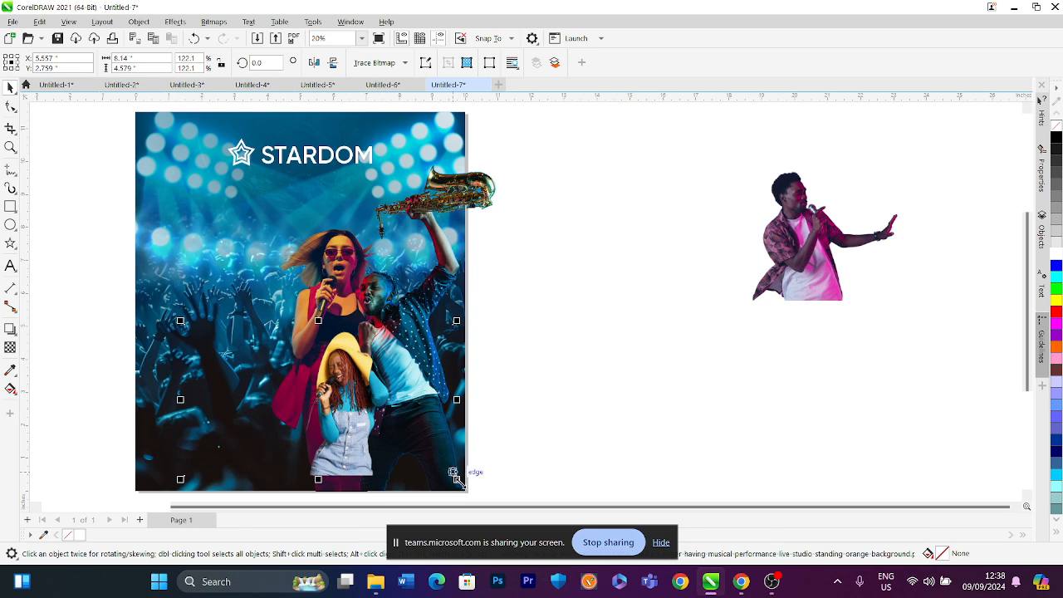
{"action": "left_click_drag", "start_coordinate": [456, 479], "coordinate": [489, 458]}
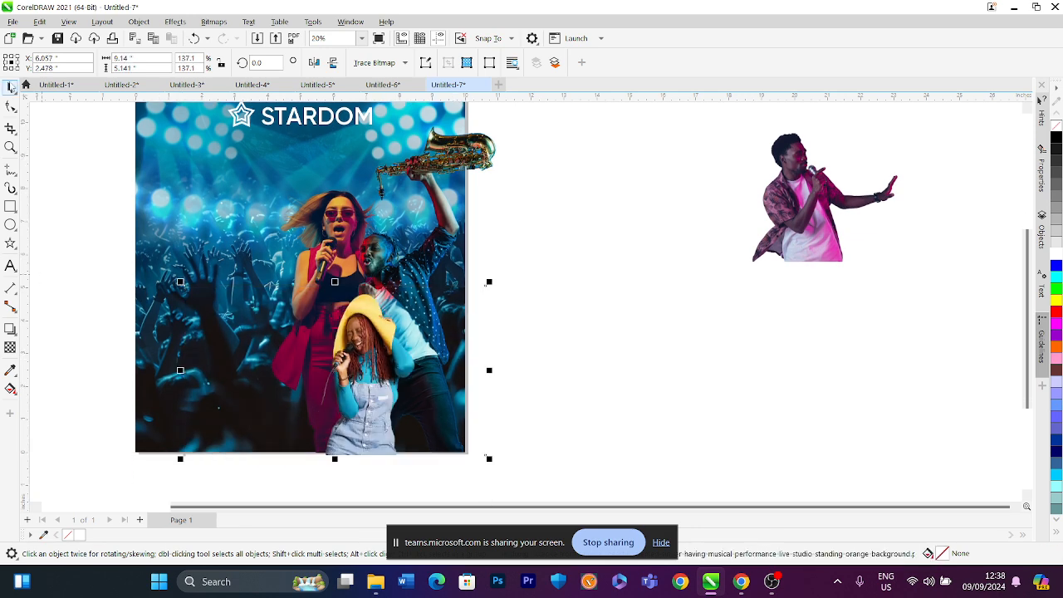
Crop both sides of the yellow-hat girl's image with the Shape tool
{"action": "left_click", "coordinate": [10, 106]}
{"action": "left_click_drag", "start_coordinate": [75, 240], "coordinate": [323, 460]}
{"action": "left_click_drag", "start_coordinate": [507, 265], "coordinate": [419, 449]}
{"action": "left_click_drag", "start_coordinate": [485, 458], "coordinate": [422, 456]}
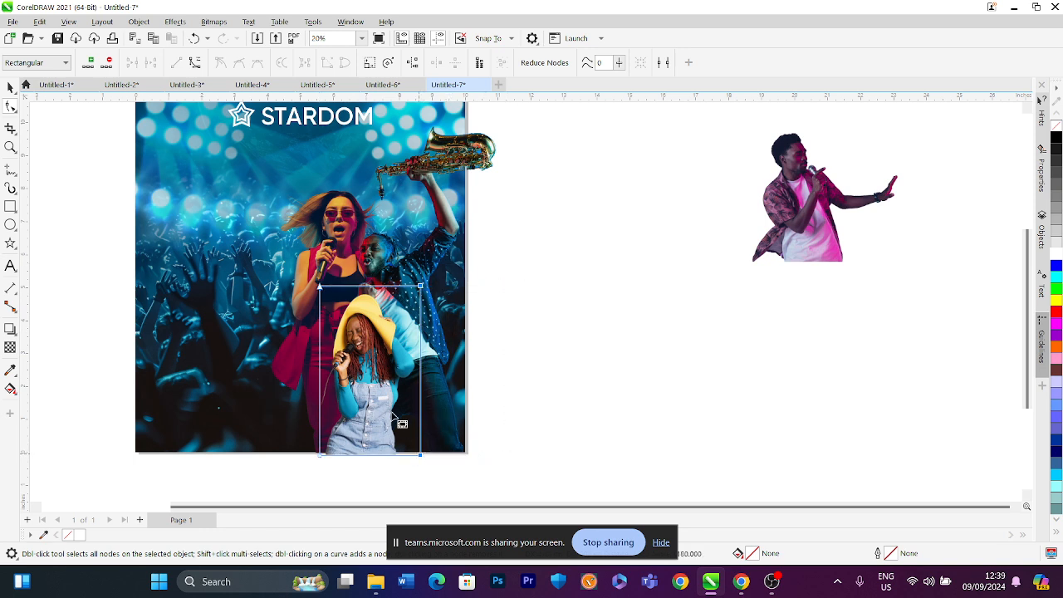
{"action": "left_click", "coordinate": [10, 87]}
Enlarge the girl in the yellow hat and shift her slightly right on the poster
{"action": "scroll", "coordinate": [366, 253], "scroll_direction": "down", "scroll_amount": 1}
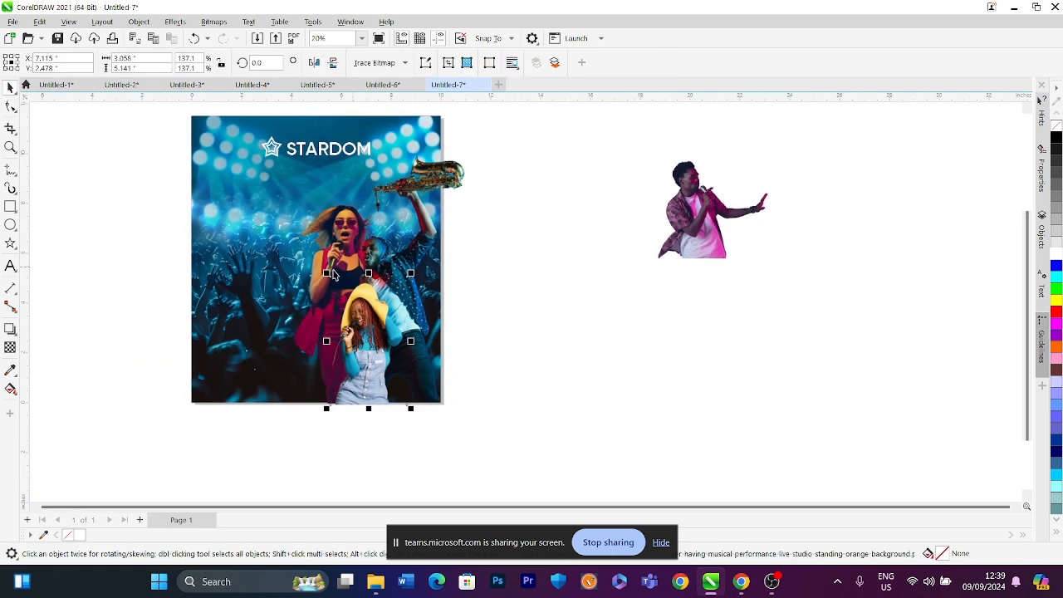
{"action": "left_click_drag", "start_coordinate": [328, 275], "coordinate": [254, 184]}
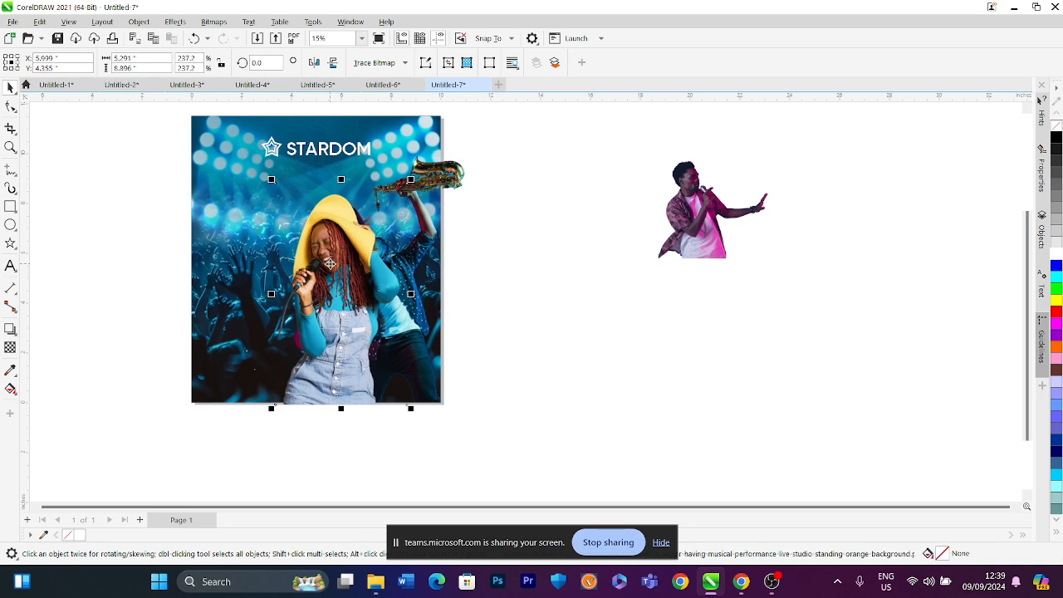
{"action": "left_click_drag", "start_coordinate": [331, 265], "coordinate": [366, 259]}
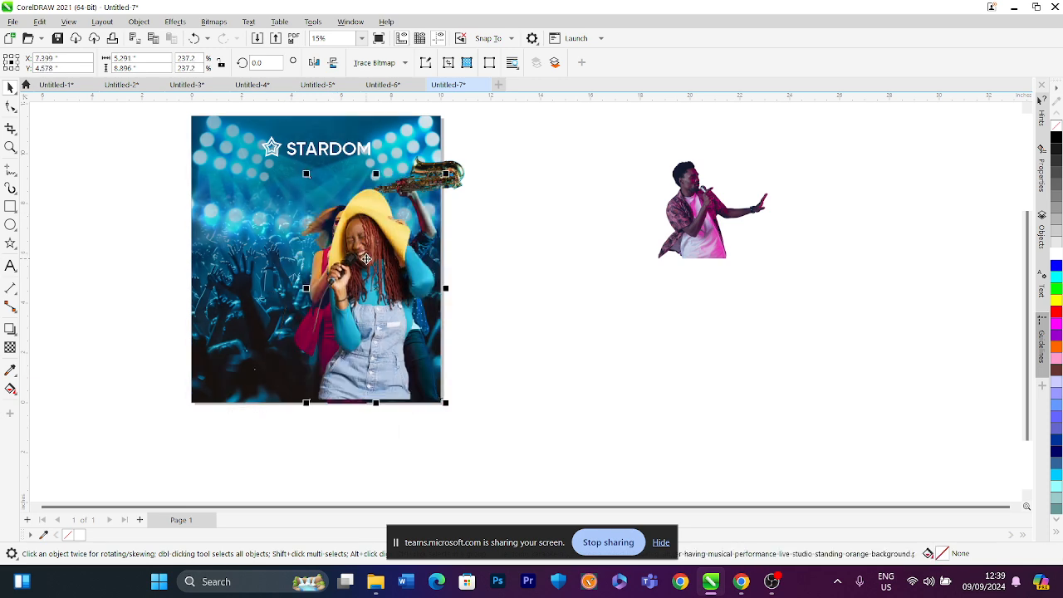
Move the female singer off the poster to its left, keeping the yellow-hat girl in place
{"action": "left_click_drag", "start_coordinate": [306, 335], "coordinate": [536, 307]}
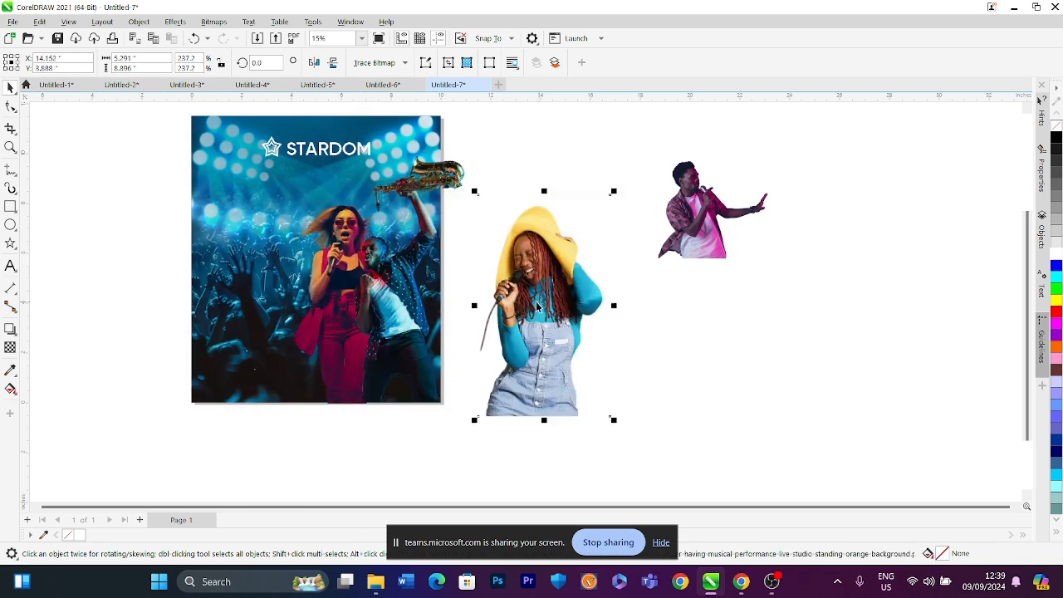
{"action": "left_click", "coordinate": [344, 317]}
{"action": "left_click_drag", "start_coordinate": [325, 276], "coordinate": [117, 264]}
{"action": "left_click_drag", "start_coordinate": [514, 301], "coordinate": [372, 272]}
Bring the saxophone player to the front and enlarge him slightly
{"action": "left_click", "coordinate": [447, 169]}
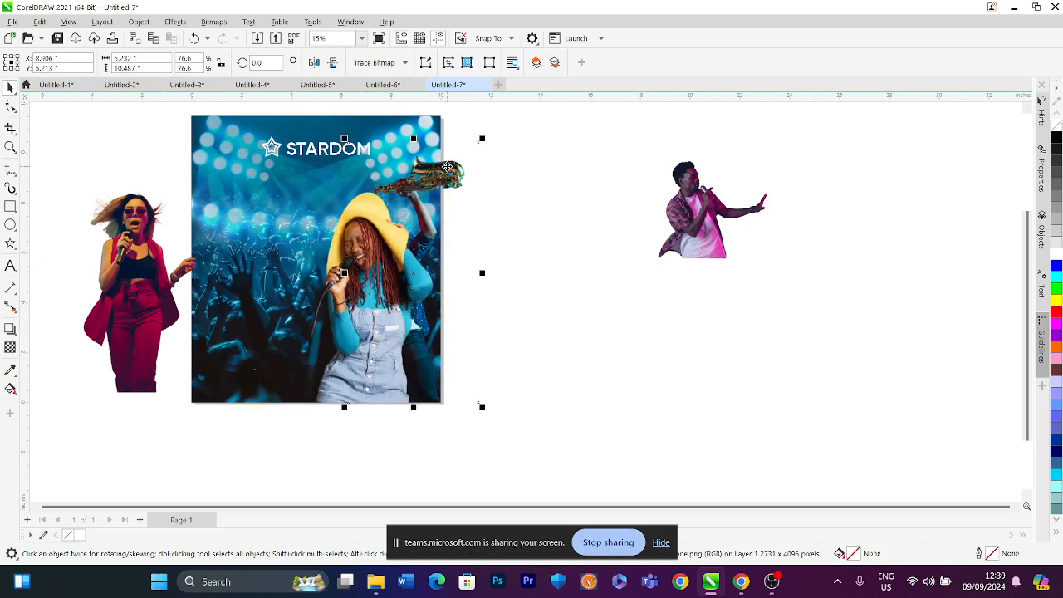
{"action": "key", "text": "shift+Page_Up"}
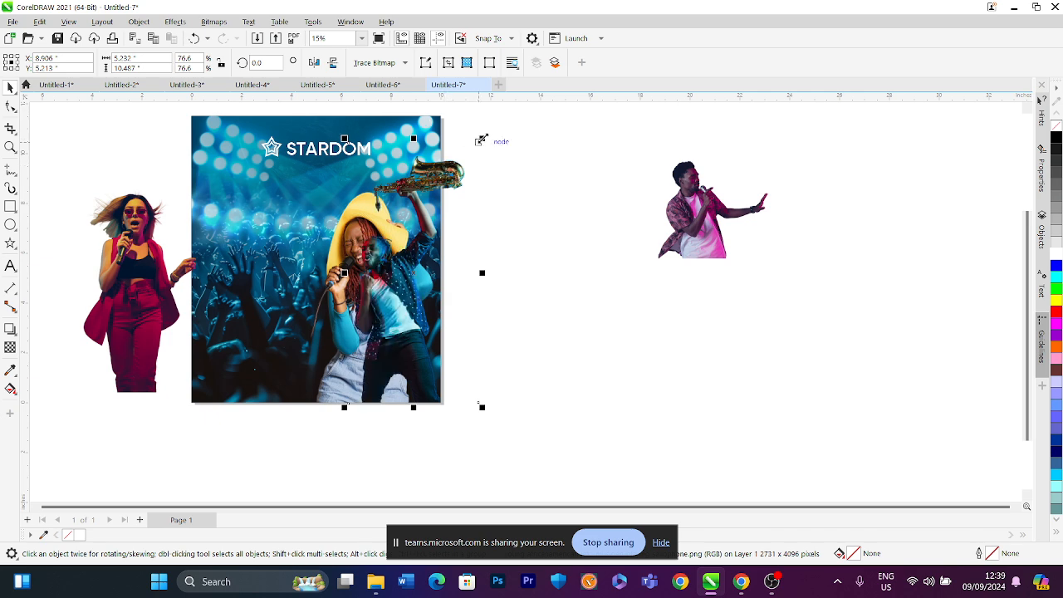
{"action": "left_click_drag", "start_coordinate": [482, 137], "coordinate": [525, 116]}
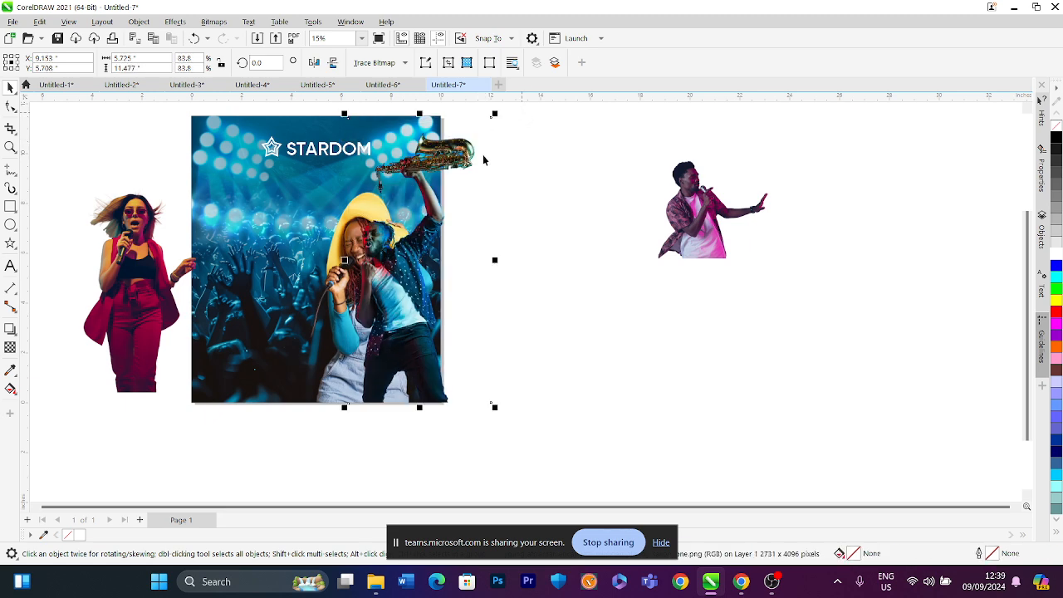
Scale the girl in the yellow hat down slightly
{"action": "left_click", "coordinate": [331, 347]}
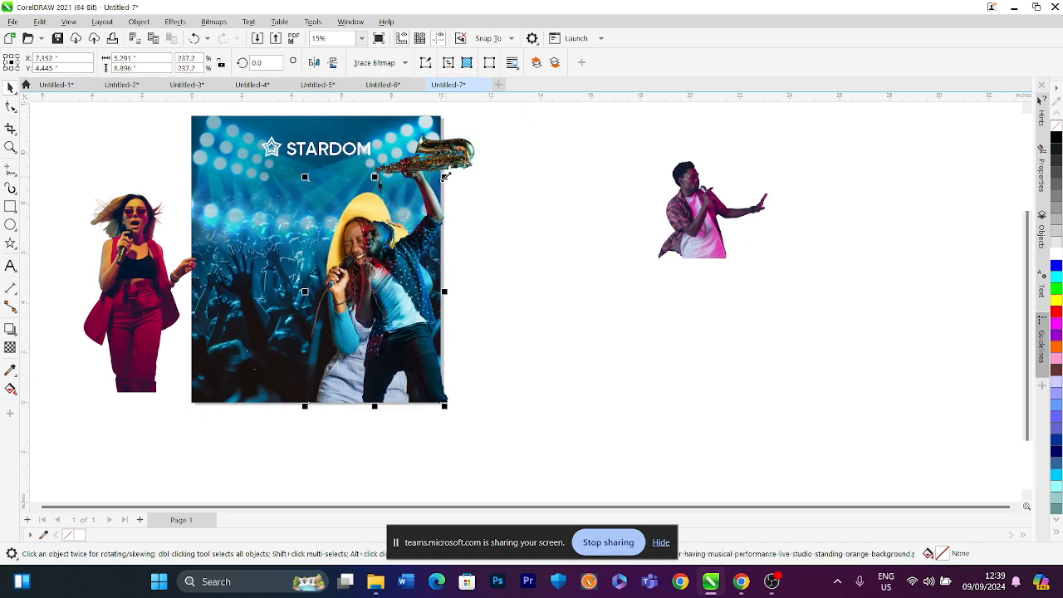
{"action": "left_click_drag", "start_coordinate": [445, 177], "coordinate": [436, 192]}
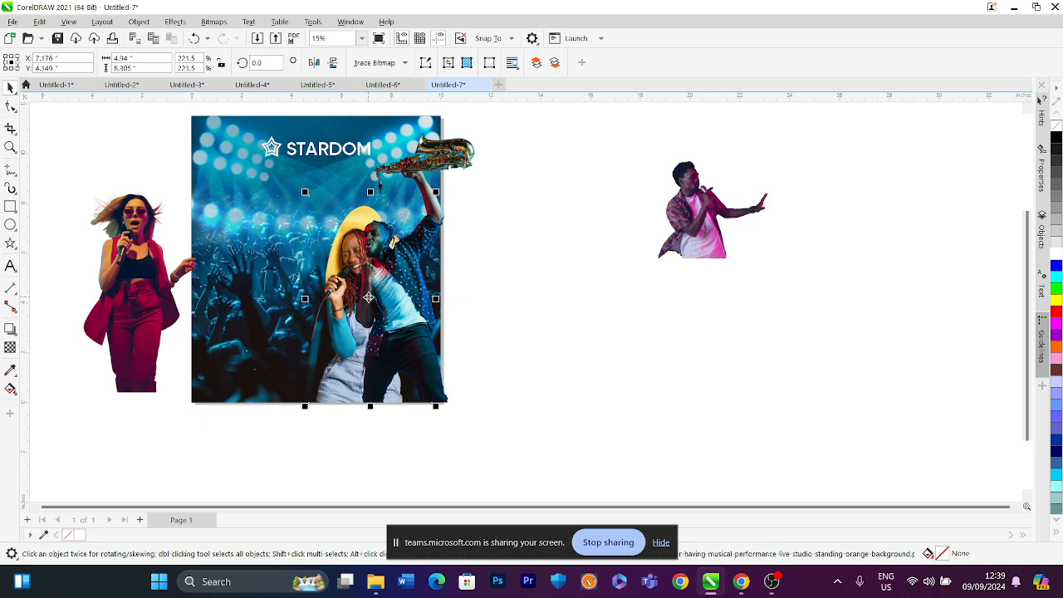
{"action": "left_click", "coordinate": [368, 296]}
{"action": "left_click", "coordinate": [503, 150]}
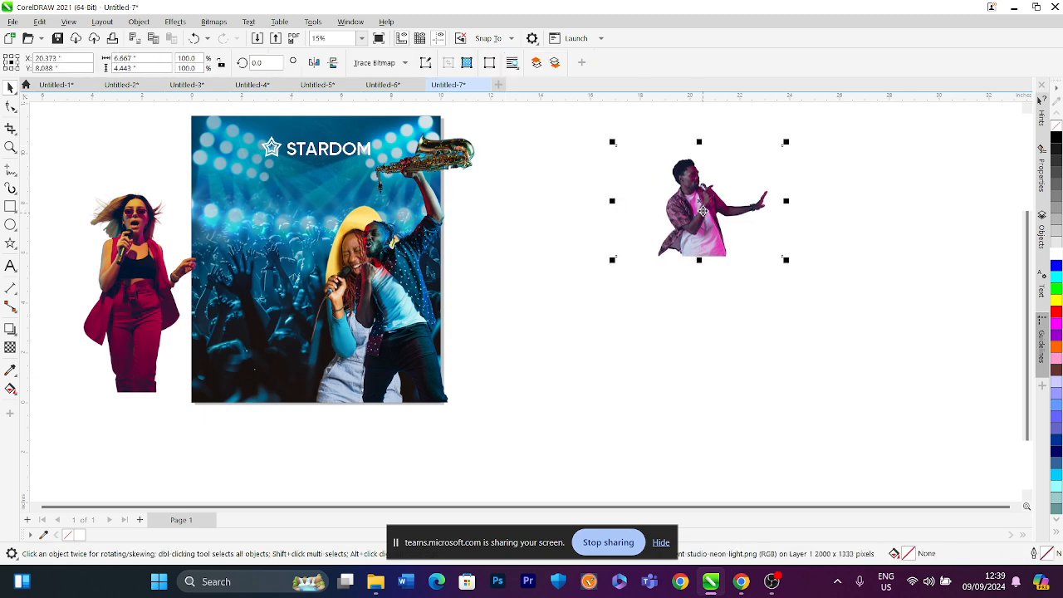
Rearrange the pink-shirted singer and the female singer beside the poster on its right
{"action": "left_click_drag", "start_coordinate": [698, 207], "coordinate": [363, 373]}
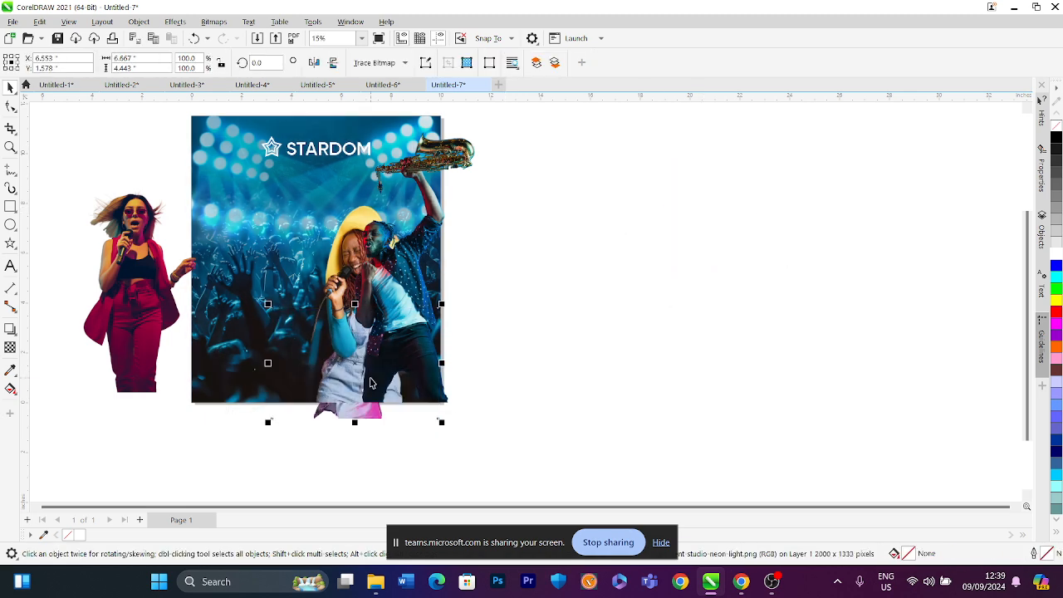
{"action": "key", "text": "shift+Page_Up"}
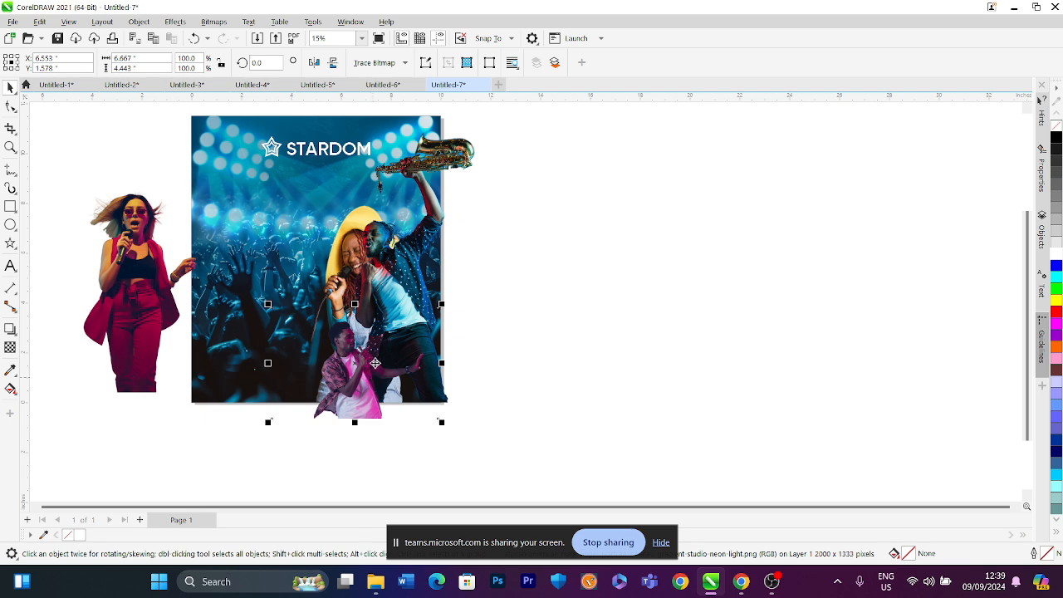
{"action": "left_click_drag", "start_coordinate": [363, 366], "coordinate": [590, 301]}
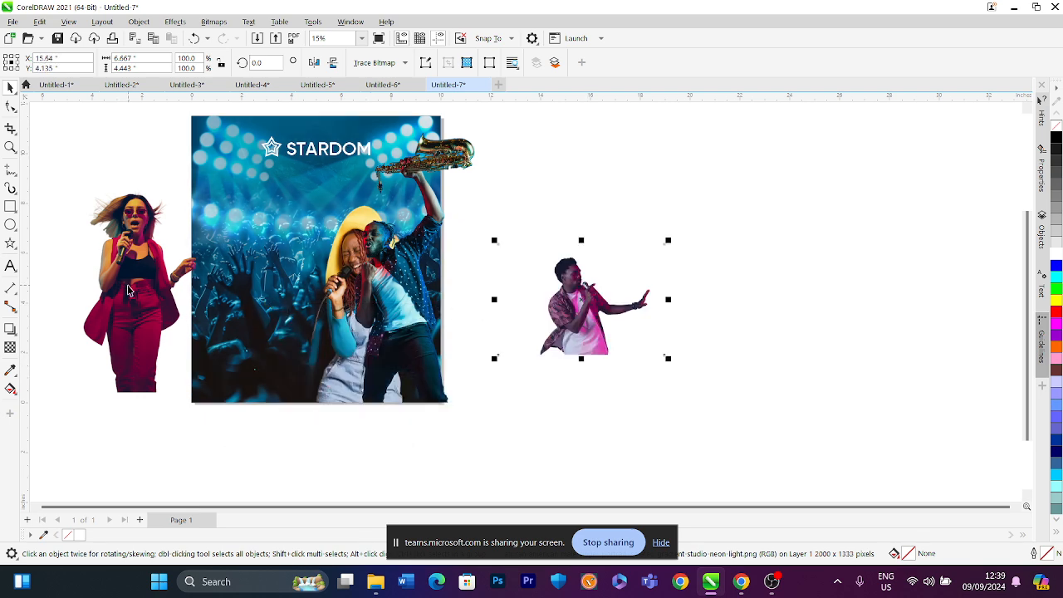
{"action": "left_click_drag", "start_coordinate": [128, 290], "coordinate": [656, 264]}
Delete the saxophone player and the girl in the yellow hat from the poster
{"action": "left_click", "coordinate": [419, 301]}
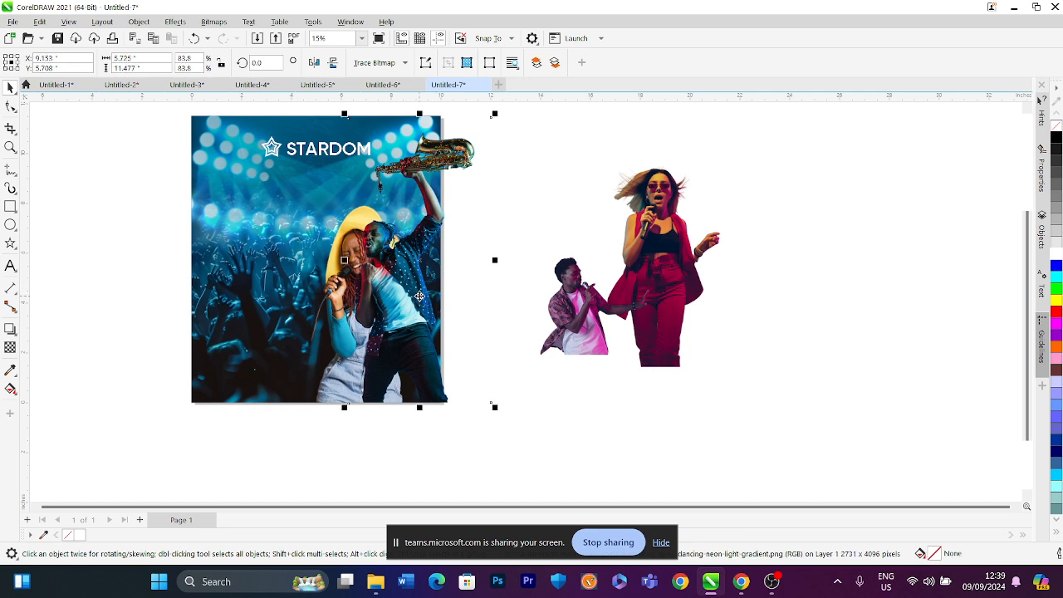
{"action": "left_click", "coordinate": [342, 362]}
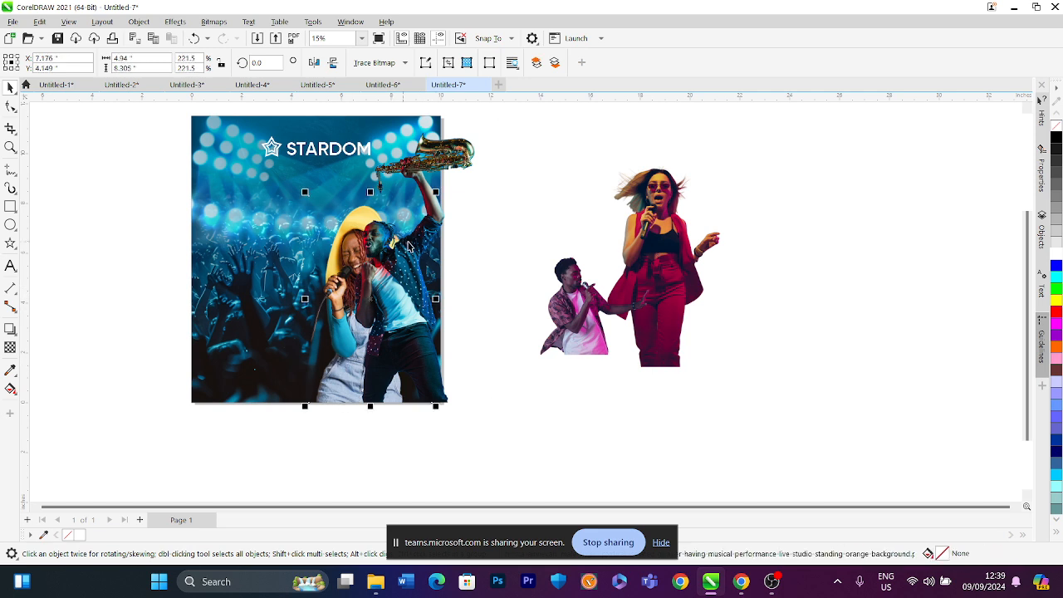
{"action": "left_click", "coordinate": [407, 246]}
{"action": "key", "text": "Delete"}
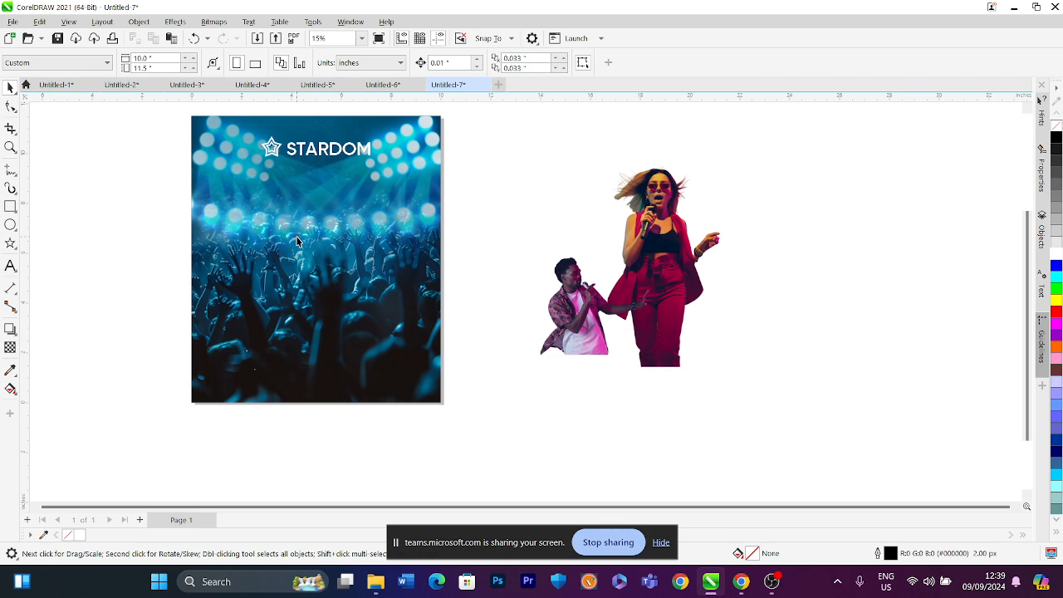
Open the poster background's PowerClip contents for editing
{"action": "left_click", "coordinate": [296, 240]}
{"action": "right_click", "coordinate": [296, 240]}
{"action": "left_click", "coordinate": [335, 188]}
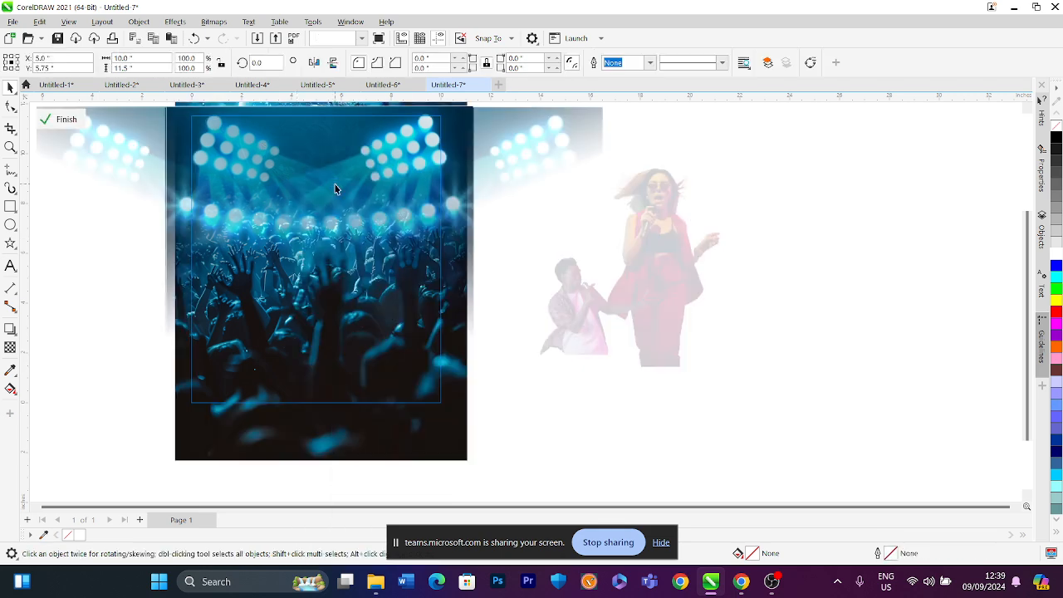
Paste the saxophone player and the girl in the yellow hat into the PowerClip, enlarging and positioning them over the crowd
{"action": "key", "text": "ctrl+v"}
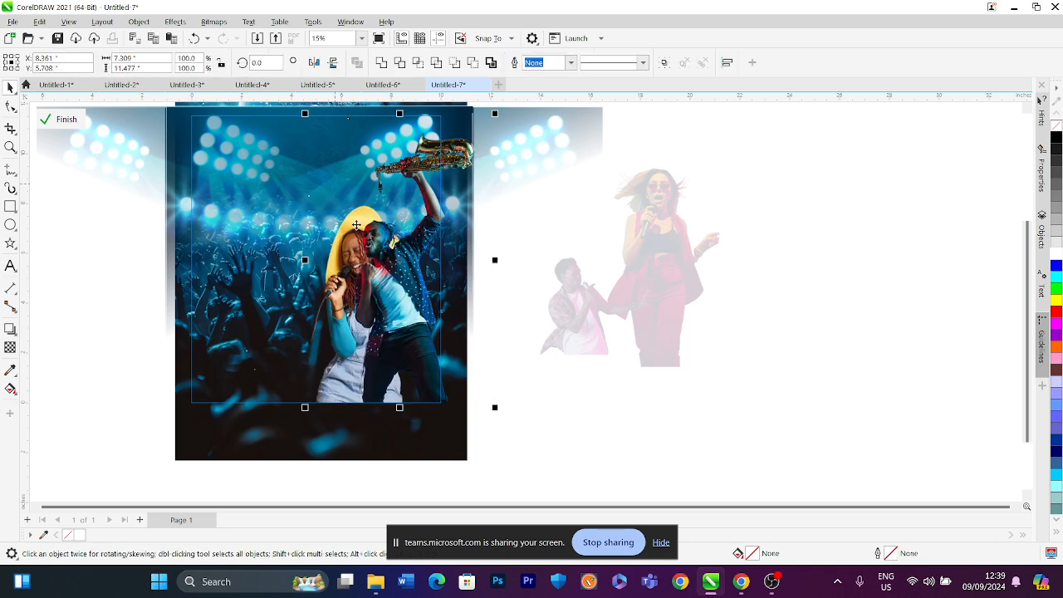
{"action": "left_click", "coordinate": [408, 296]}
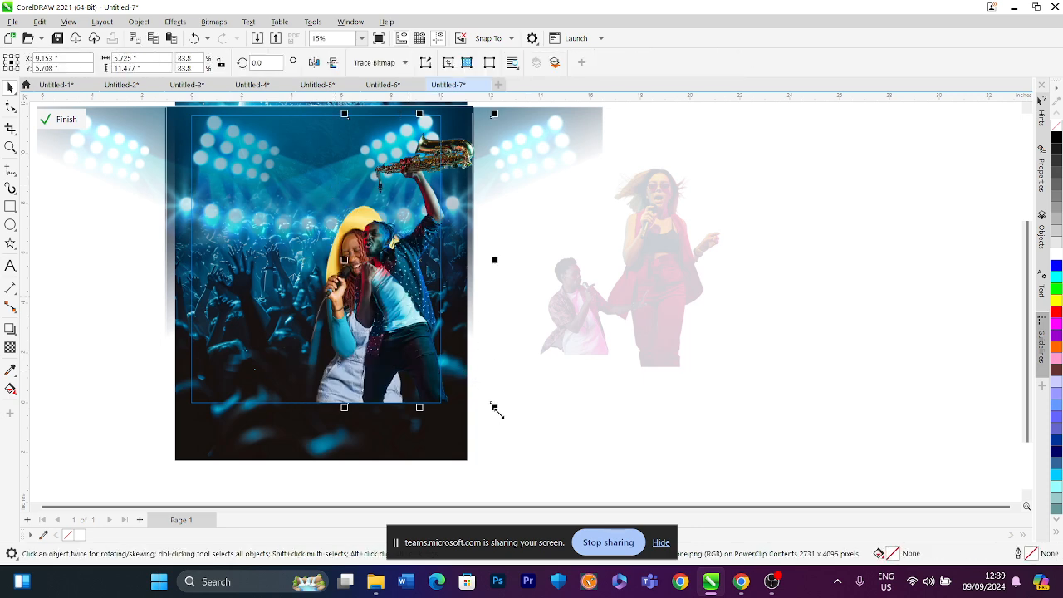
{"action": "left_click_drag", "start_coordinate": [494, 407], "coordinate": [513, 442]}
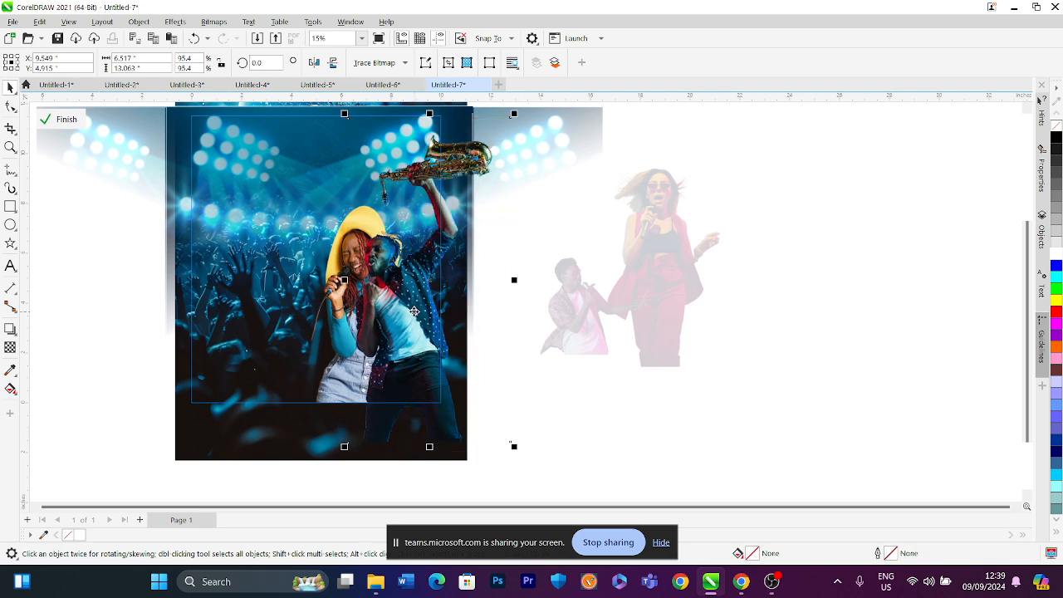
{"action": "left_click_drag", "start_coordinate": [414, 317], "coordinate": [426, 307]}
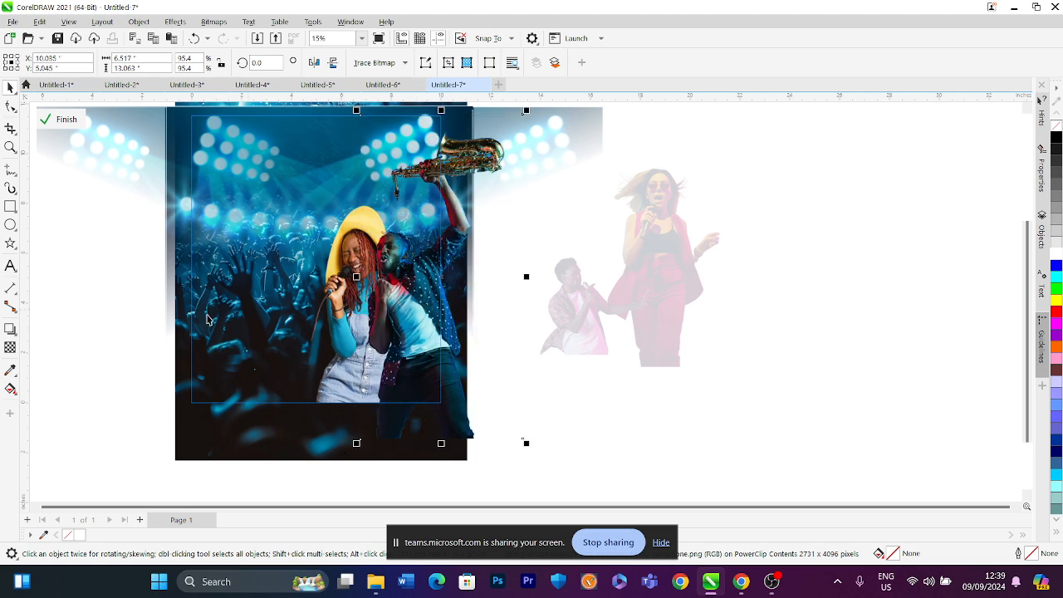
{"action": "left_click", "coordinate": [133, 302]}
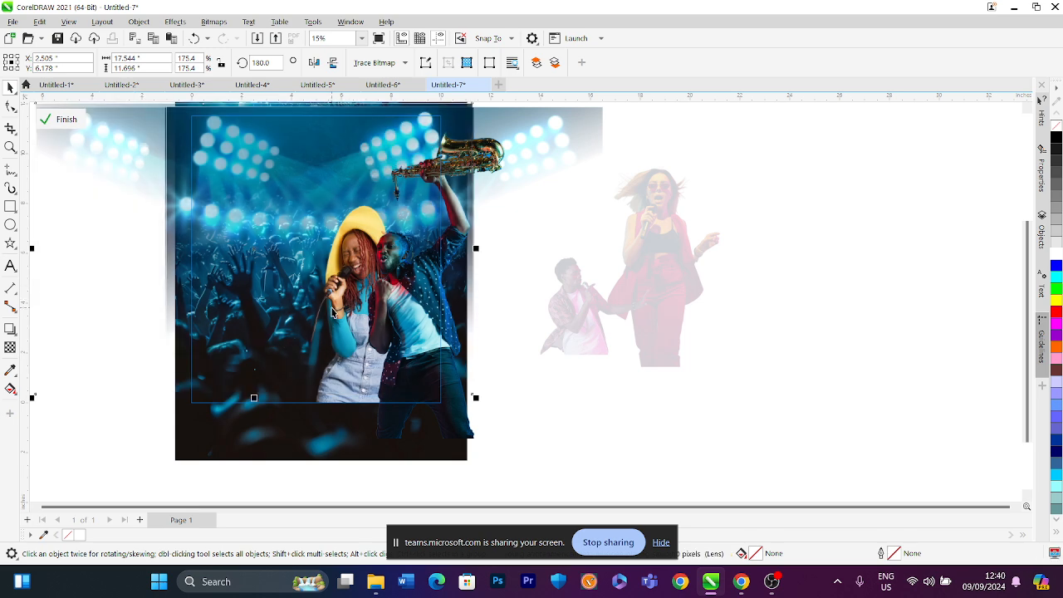
{"action": "left_click", "coordinate": [564, 422]}
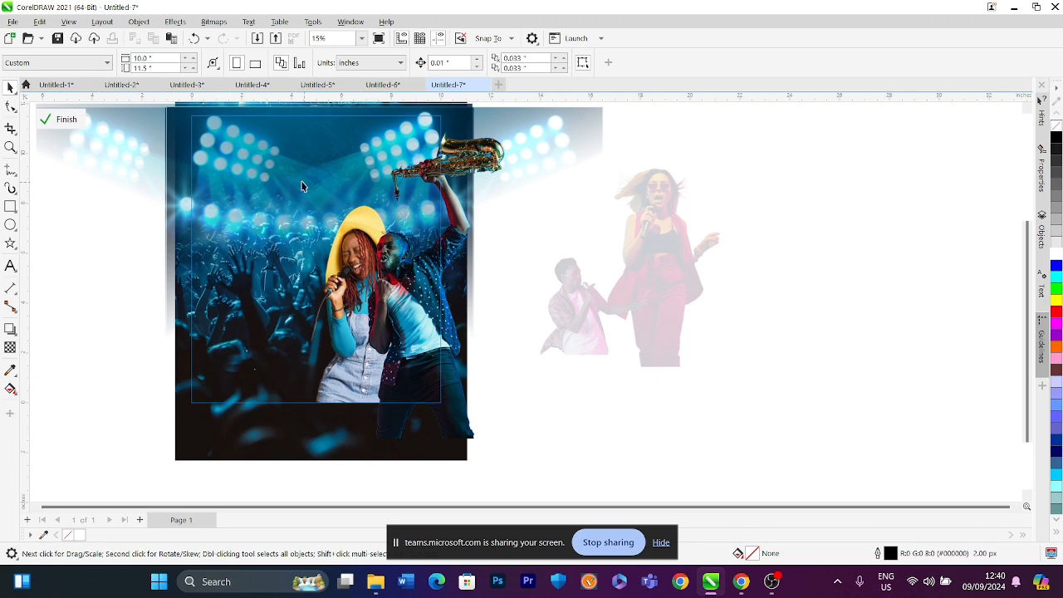
Import the 3175109 stage-lights image and place it at about 9.25 x 6.5 in over the poster
{"action": "left_click", "coordinate": [257, 38]}
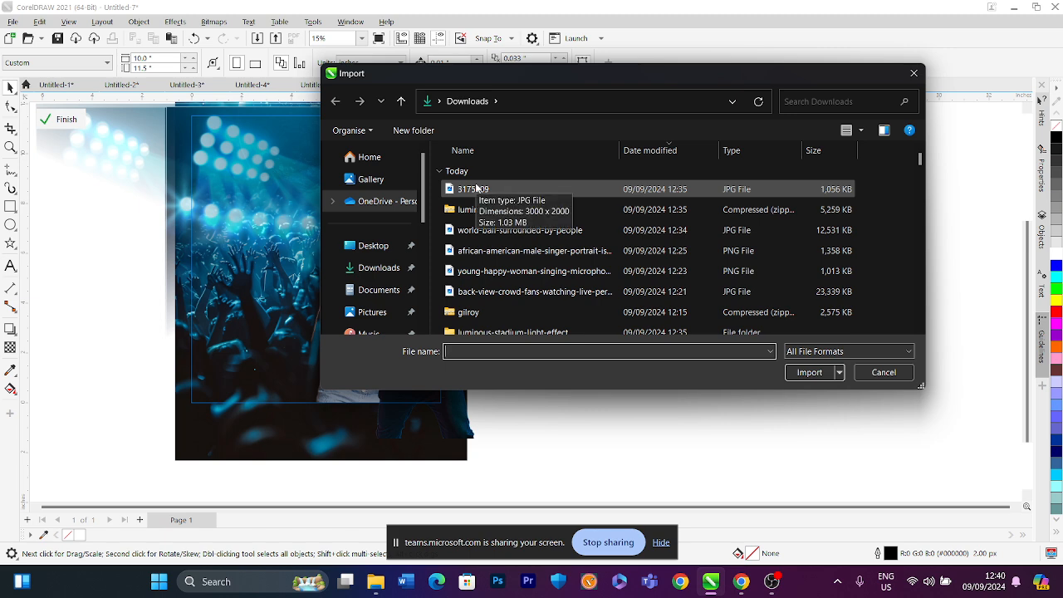
{"action": "left_click", "coordinate": [476, 190]}
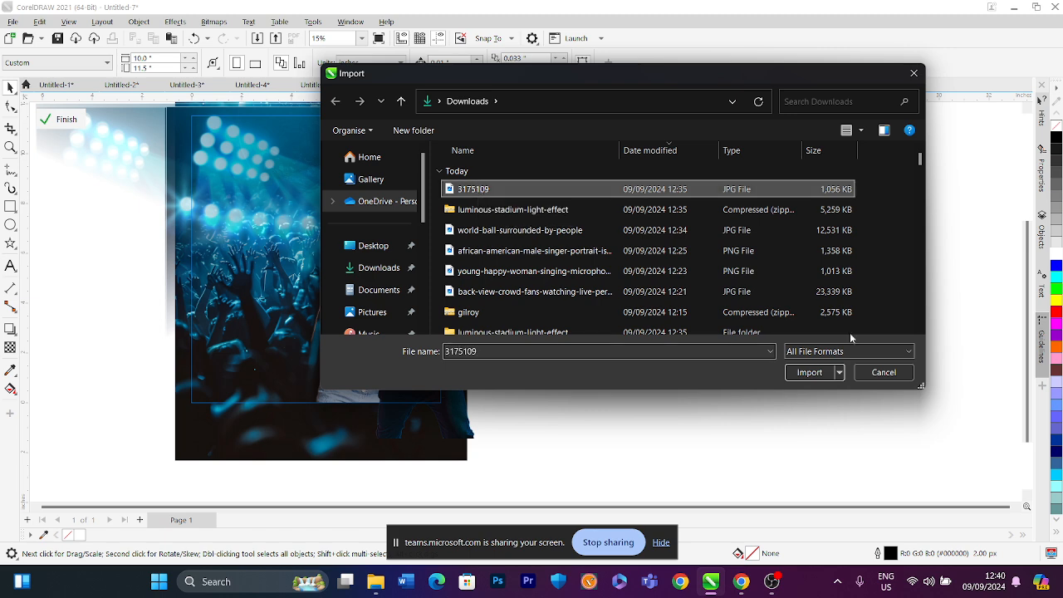
{"action": "left_click", "coordinate": [810, 372]}
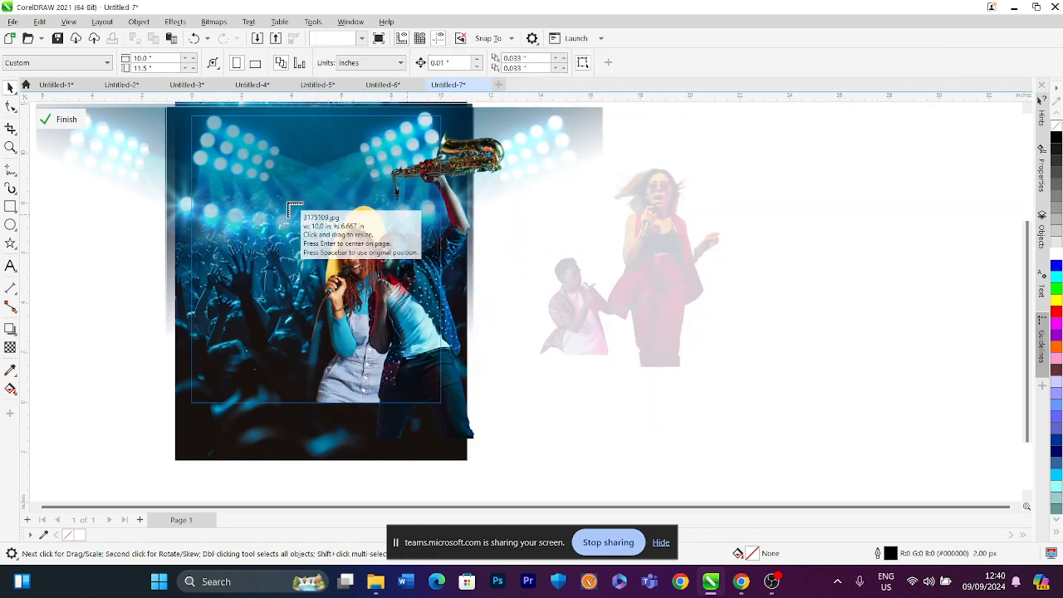
{"action": "left_click_drag", "start_coordinate": [283, 191], "coordinate": [533, 361]}
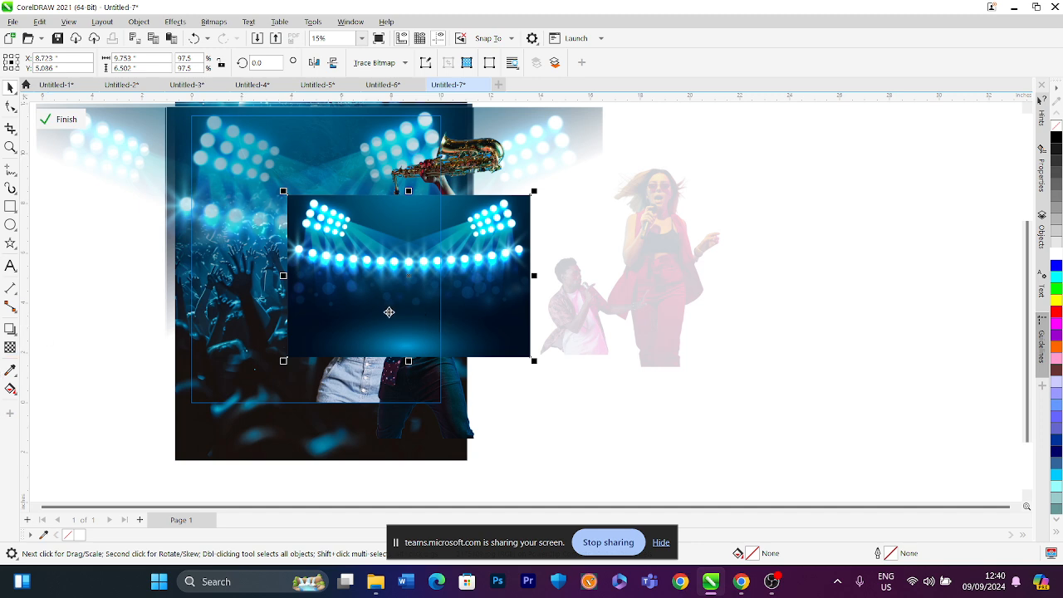
Apply transparency to the stage-lights image, trying Add, Subtract, Difference and Screen merge modes before settling on Overlay
{"action": "left_click", "coordinate": [13, 352]}
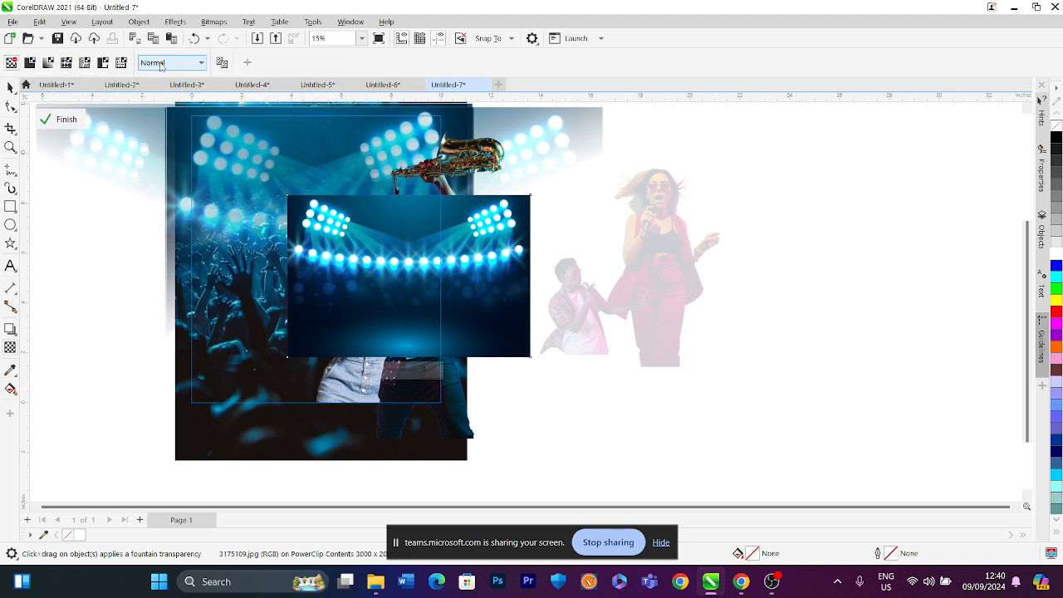
{"action": "left_click", "coordinate": [160, 66]}
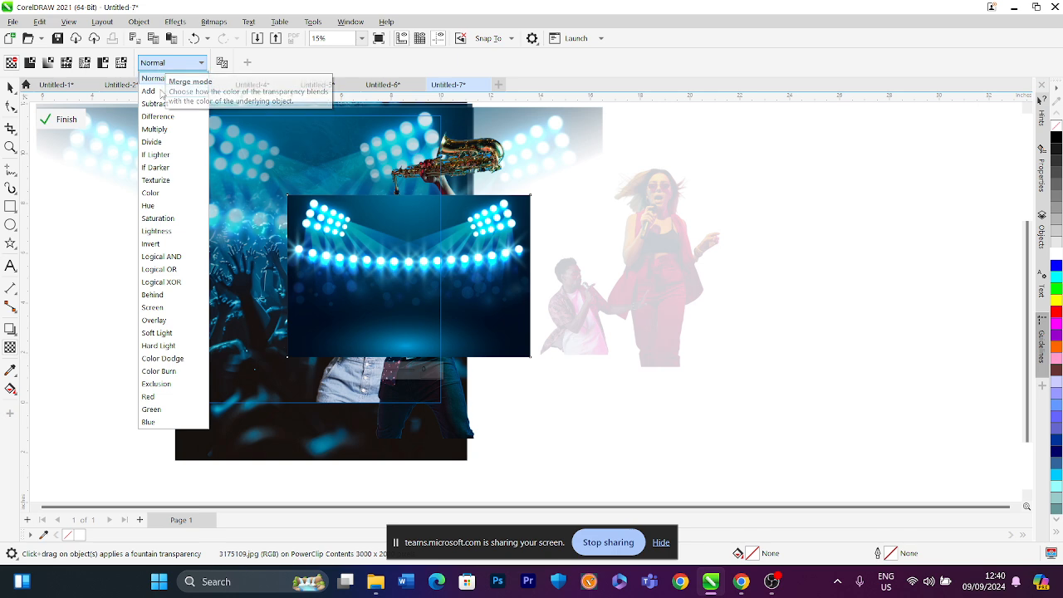
{"action": "left_click", "coordinate": [158, 92]}
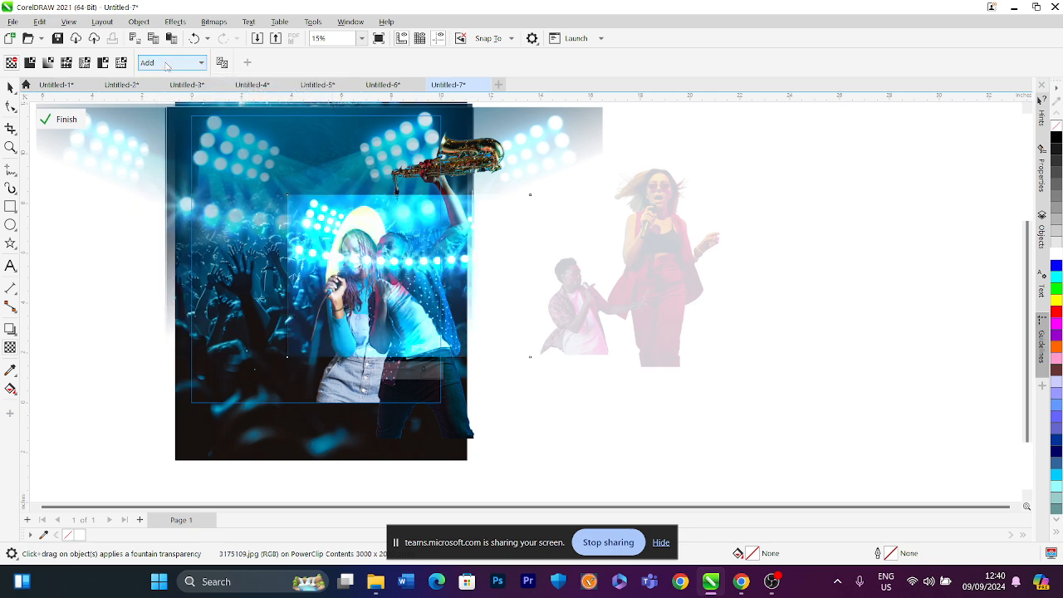
{"action": "left_click", "coordinate": [166, 66]}
{"action": "left_click", "coordinate": [158, 103]}
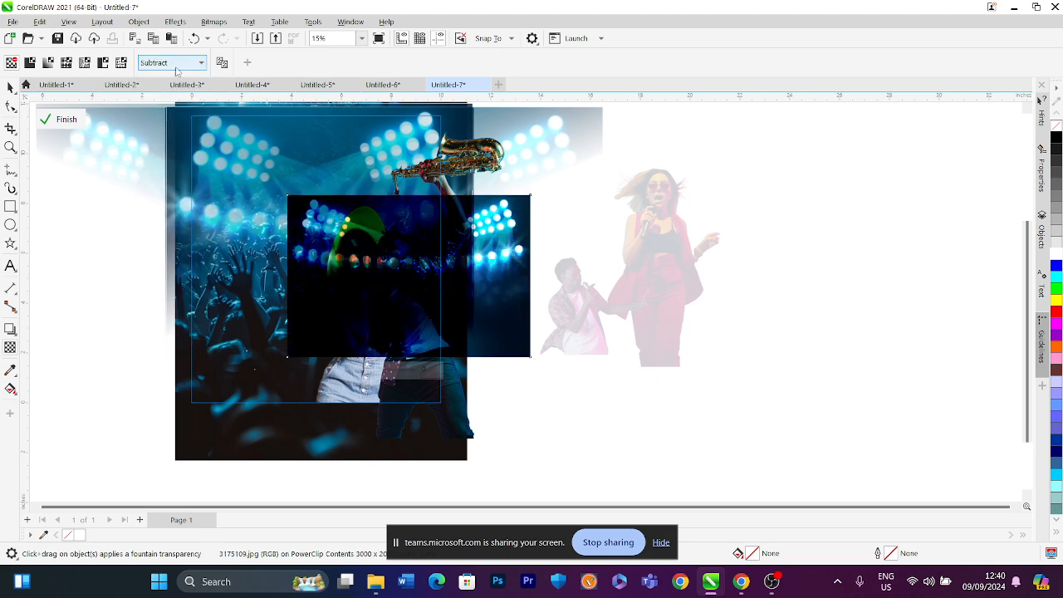
{"action": "left_click", "coordinate": [176, 64]}
{"action": "left_click", "coordinate": [169, 114]}
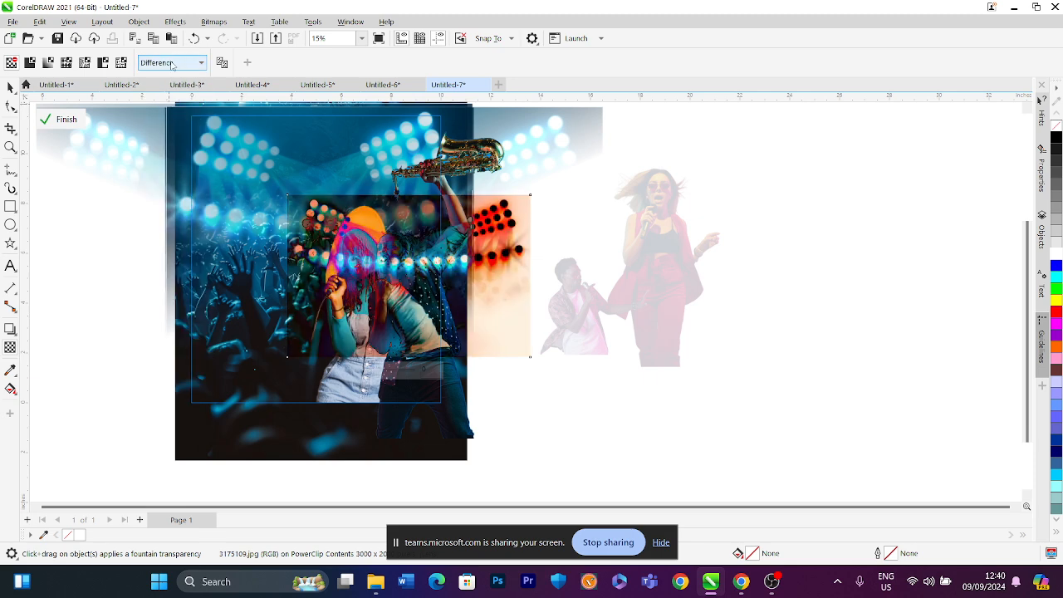
{"action": "left_click", "coordinate": [171, 65]}
{"action": "left_click", "coordinate": [158, 307]}
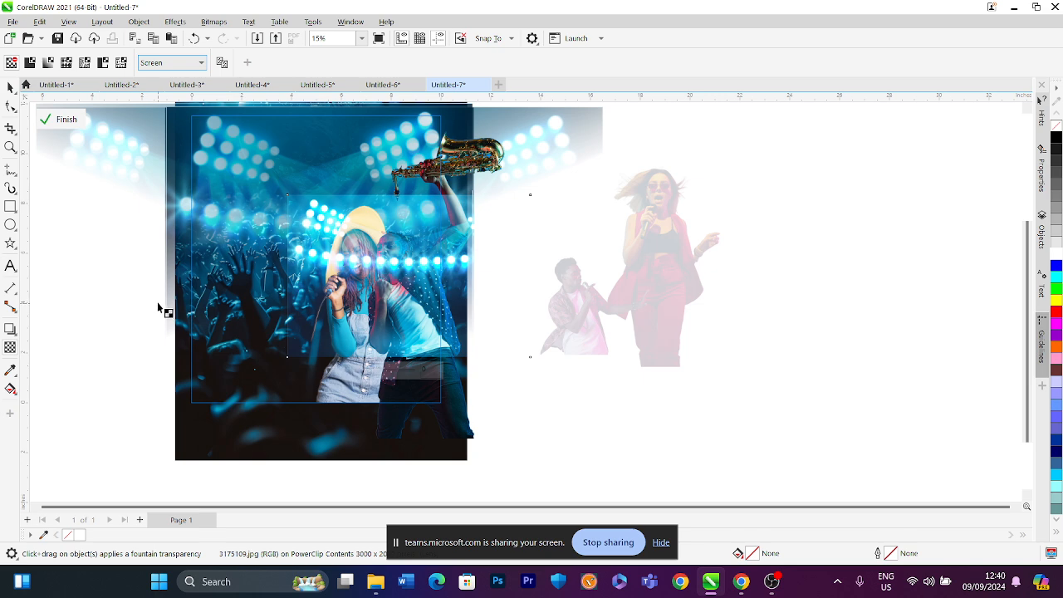
{"action": "left_click", "coordinate": [178, 65]}
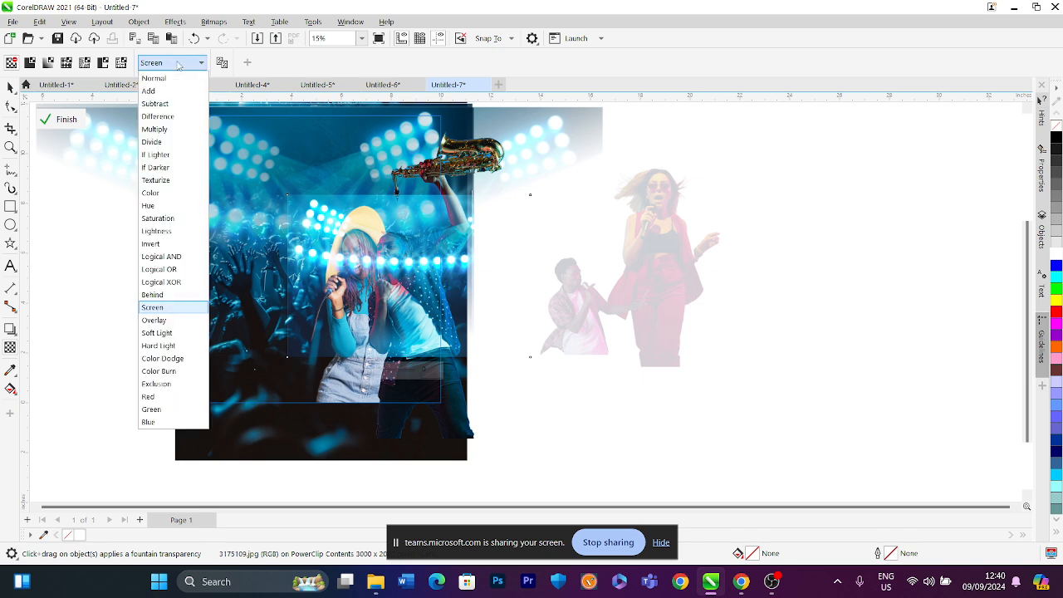
{"action": "left_click", "coordinate": [156, 321]}
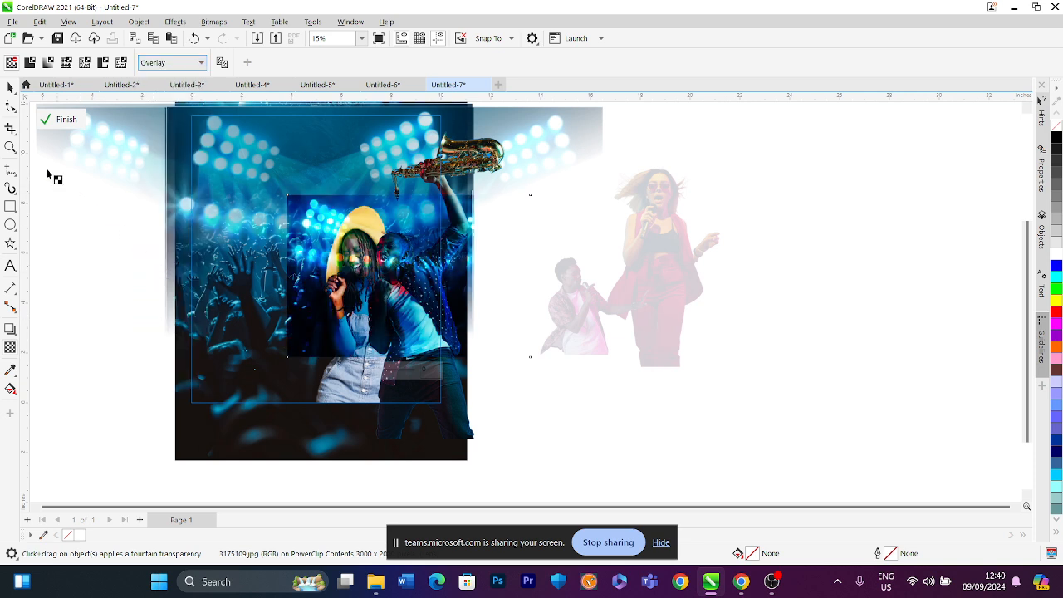
Rotate the stage-lights image 90° and stretch it to cover the poster's right half
{"action": "left_click", "coordinate": [11, 106]}
{"action": "left_click_drag", "start_coordinate": [259, 175], "coordinate": [531, 263]}
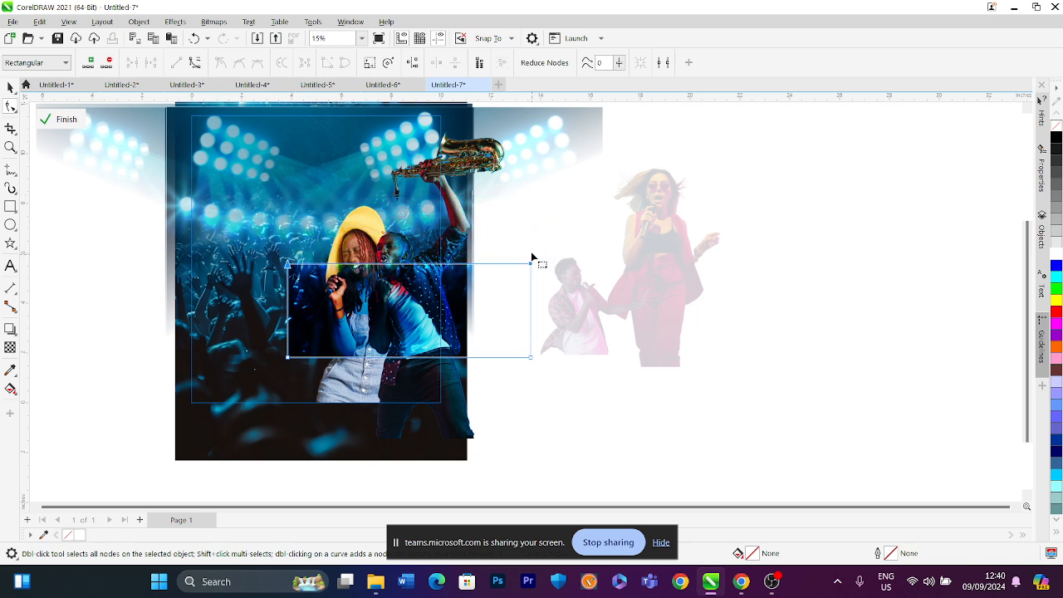
{"action": "left_click", "coordinate": [10, 87]}
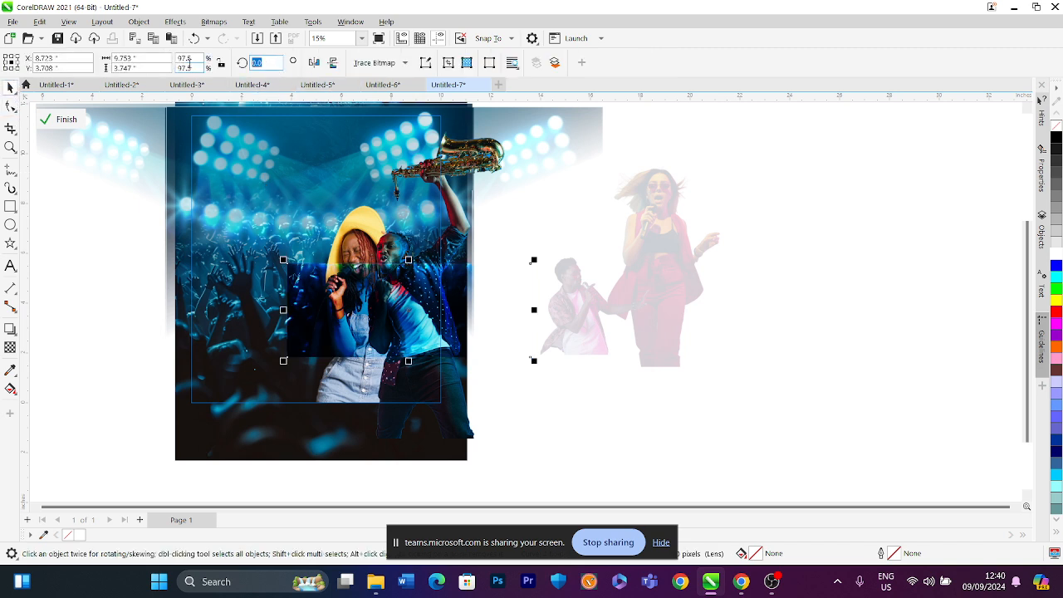
{"action": "key", "text": "Return"}
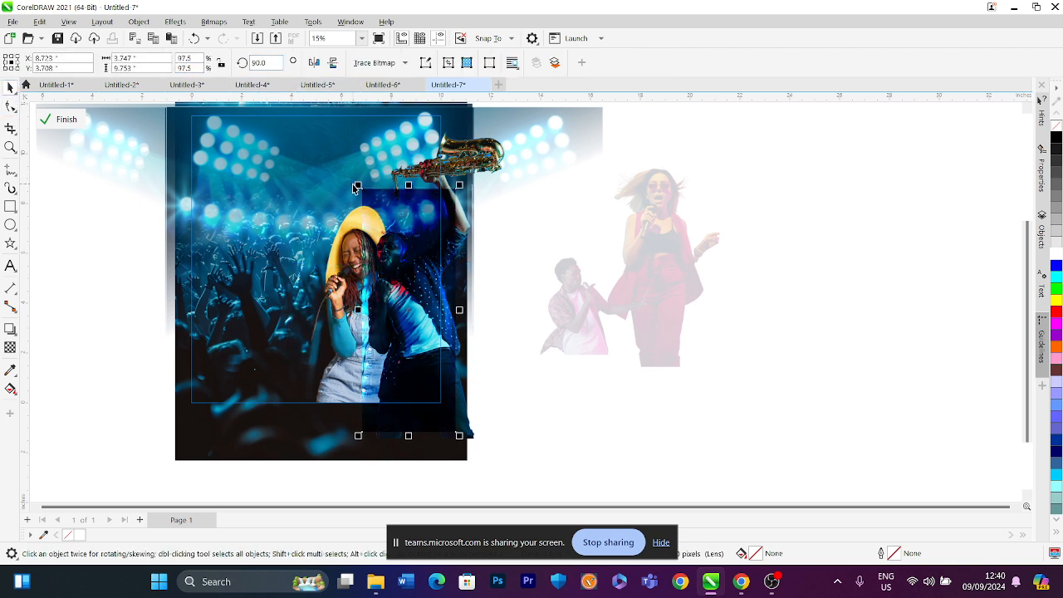
{"action": "left_click_drag", "start_coordinate": [355, 188], "coordinate": [303, 119]}
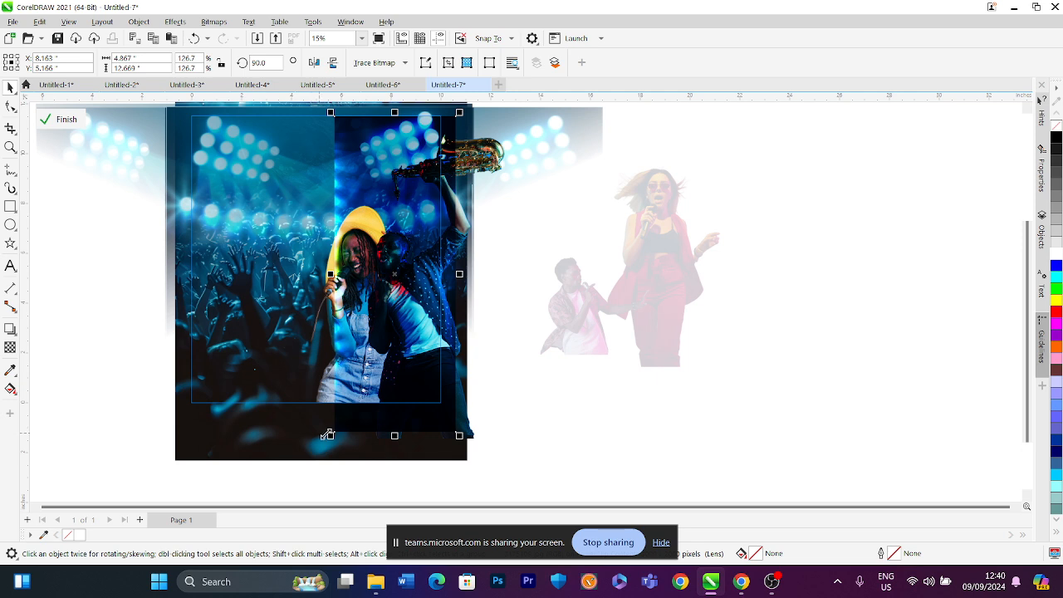
{"action": "left_click_drag", "start_coordinate": [327, 435], "coordinate": [303, 451]}
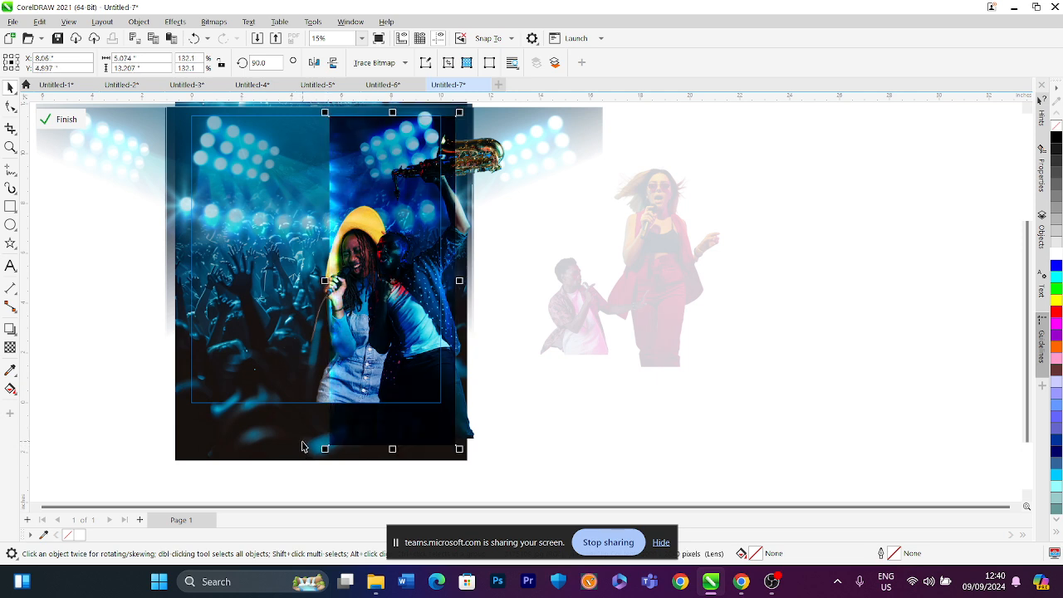
Set the stage-lights image's transparency to 30 and nudge it back into place over the poster's right half
{"action": "left_click", "coordinate": [10, 347]}
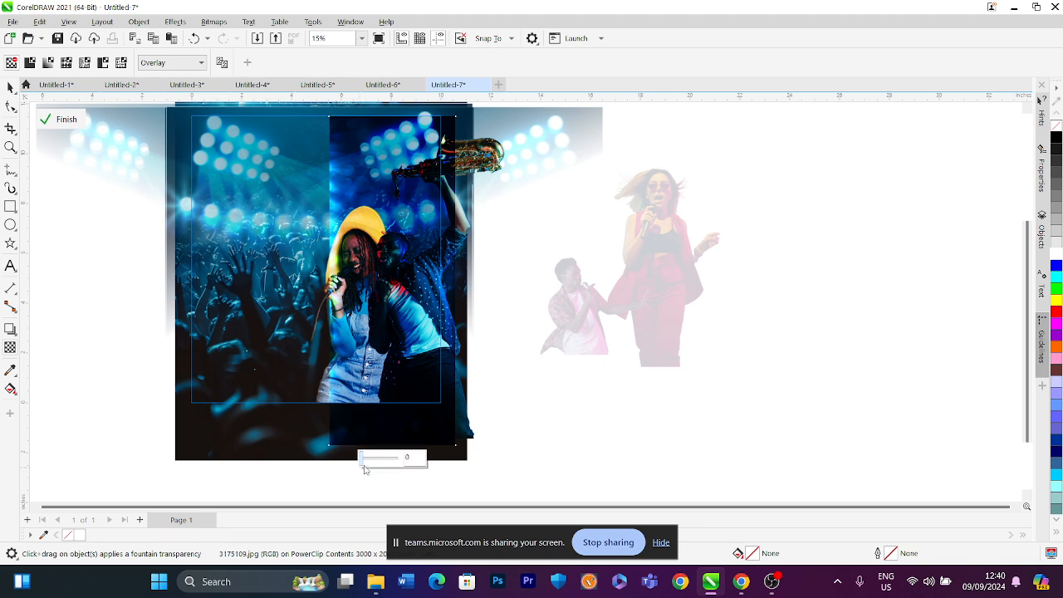
{"action": "left_click_drag", "start_coordinate": [362, 460], "coordinate": [382, 466]}
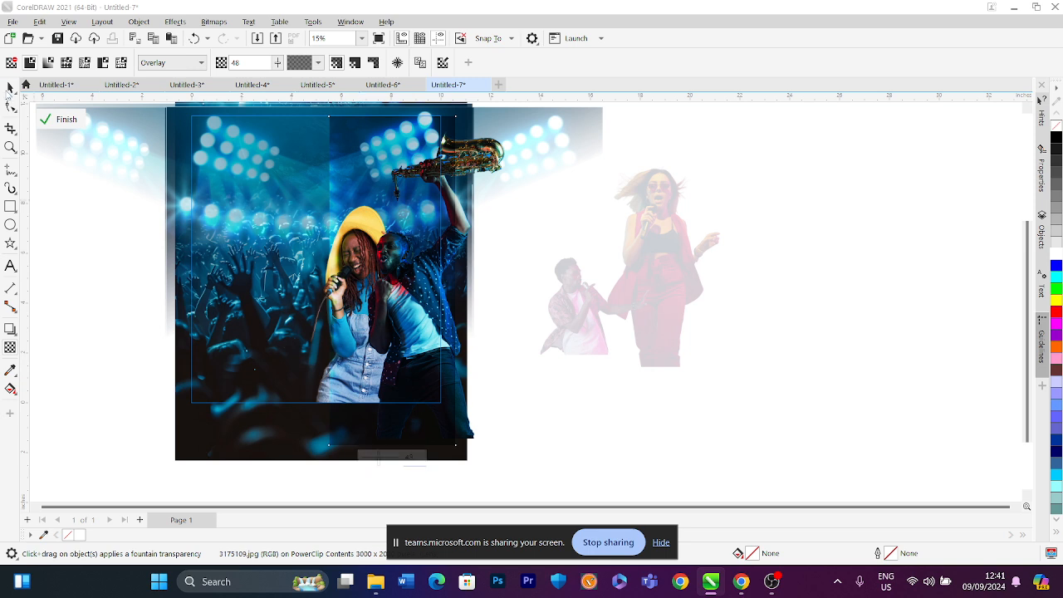
{"action": "left_click", "coordinate": [9, 89]}
{"action": "left_click_drag", "start_coordinate": [388, 222], "coordinate": [604, 233]}
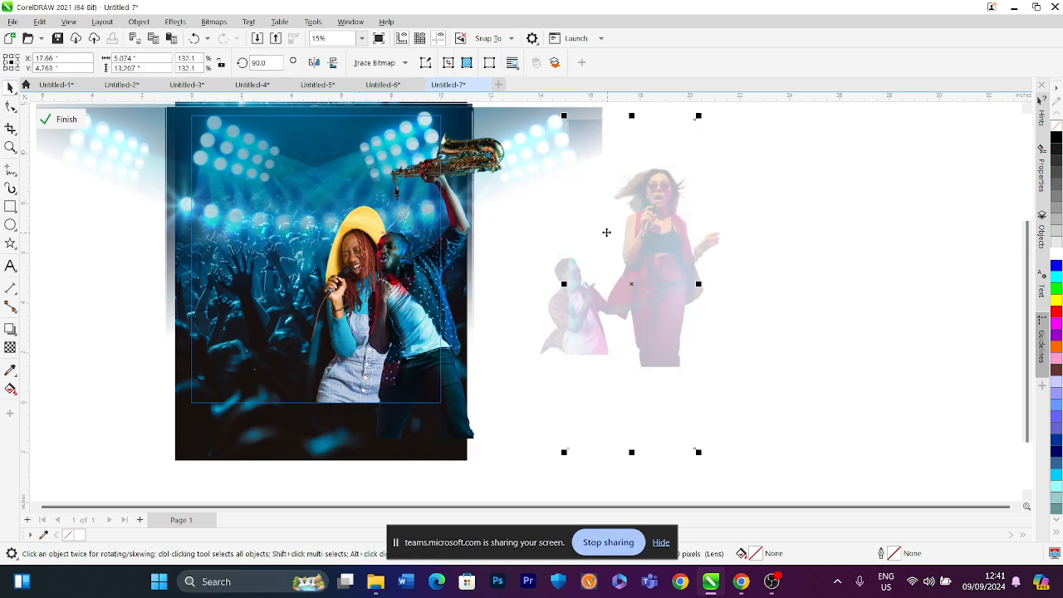
{"action": "left_click_drag", "start_coordinate": [584, 290], "coordinate": [368, 283]}
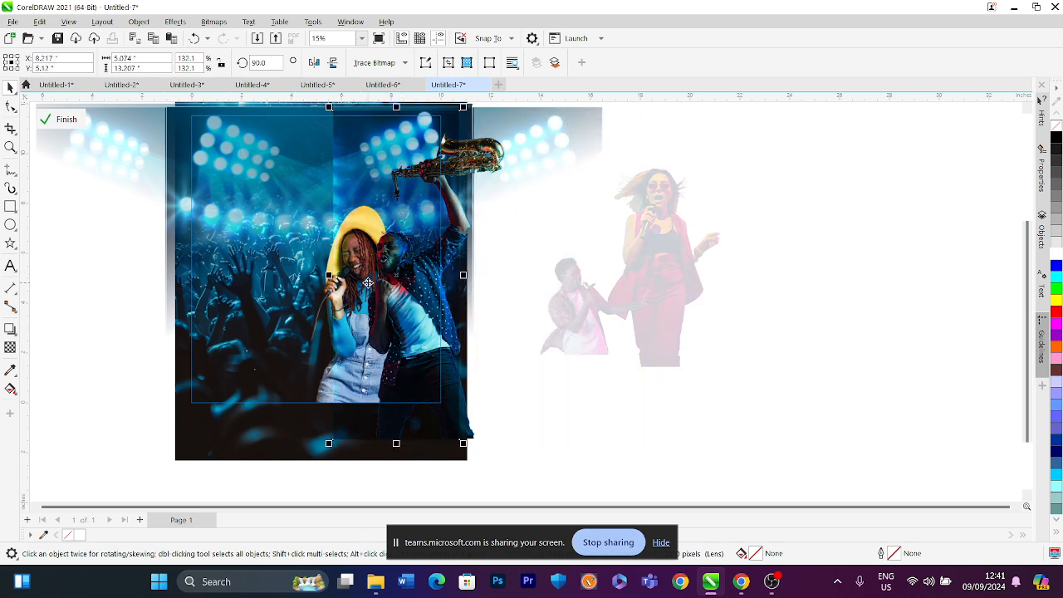
{"action": "left_click", "coordinate": [11, 350]}
{"action": "left_click", "coordinate": [396, 453]}
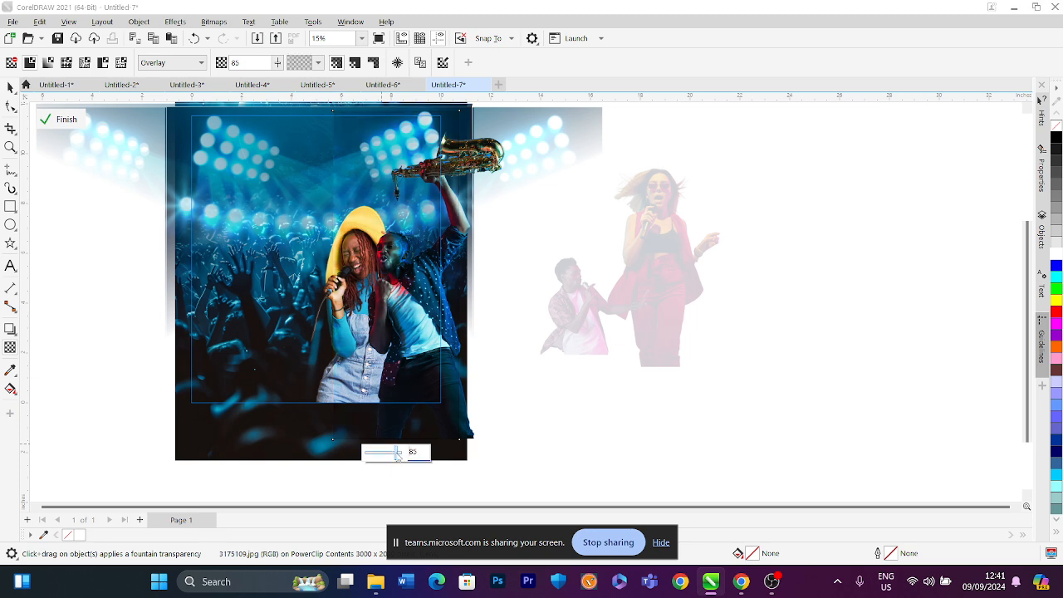
{"action": "left_click_drag", "start_coordinate": [396, 454], "coordinate": [378, 457]}
{"action": "left_click", "coordinate": [386, 454]}
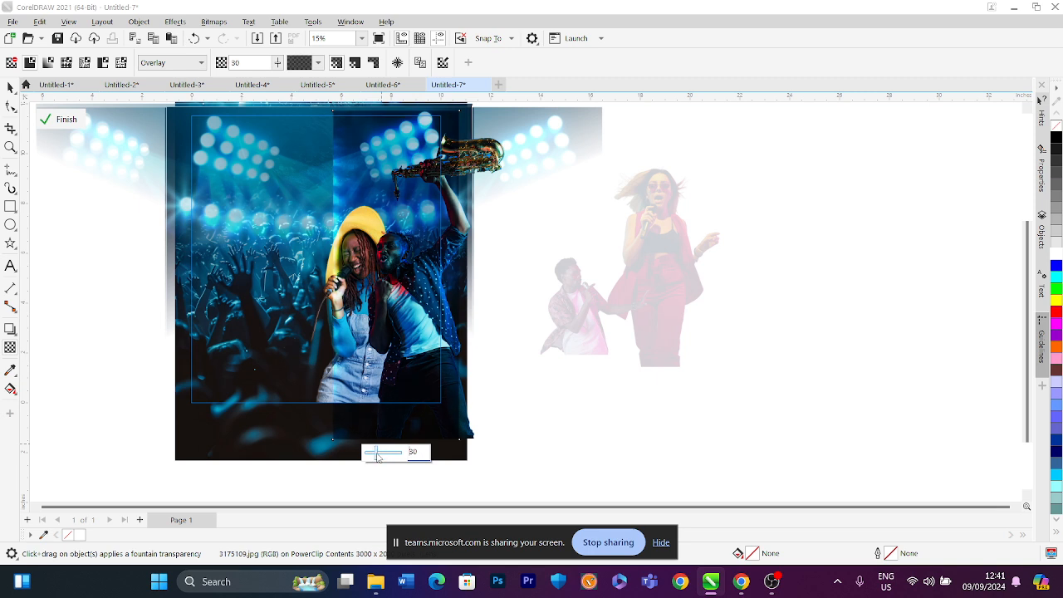
Duplicate the stage-lights image leftward across the poster twice and finish editing the PowerClip
{"action": "left_click", "coordinate": [10, 87]}
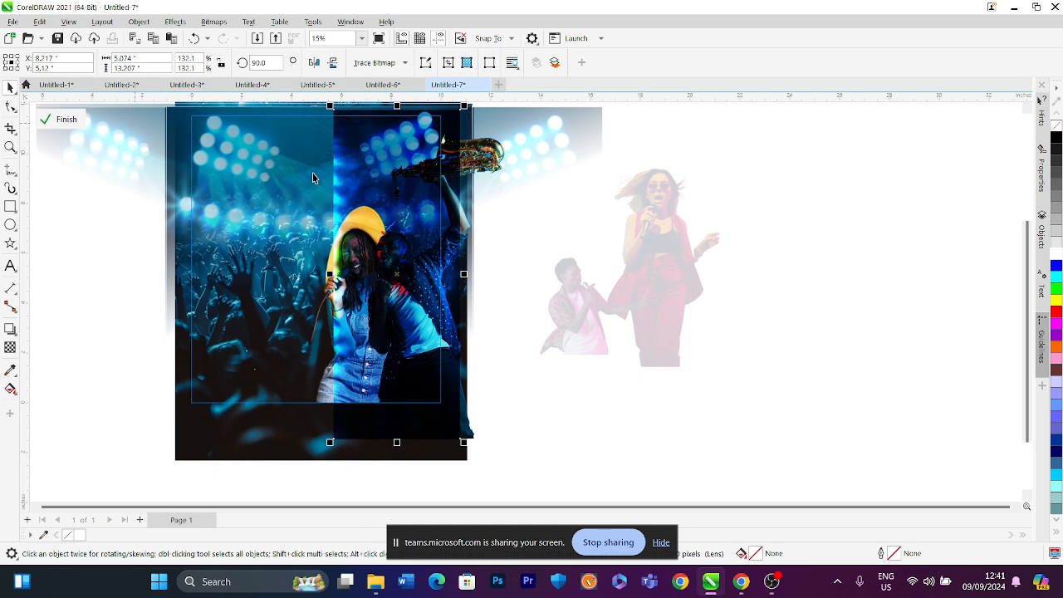
{"action": "left_click_drag", "start_coordinate": [355, 178], "coordinate": [247, 183]}
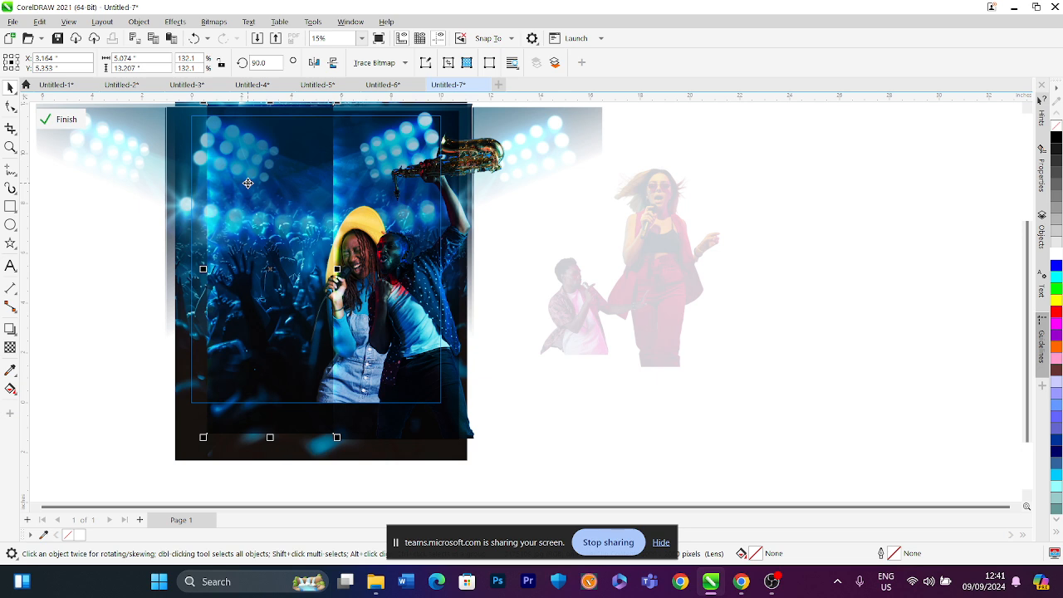
{"action": "key", "text": "ctrl+r"}
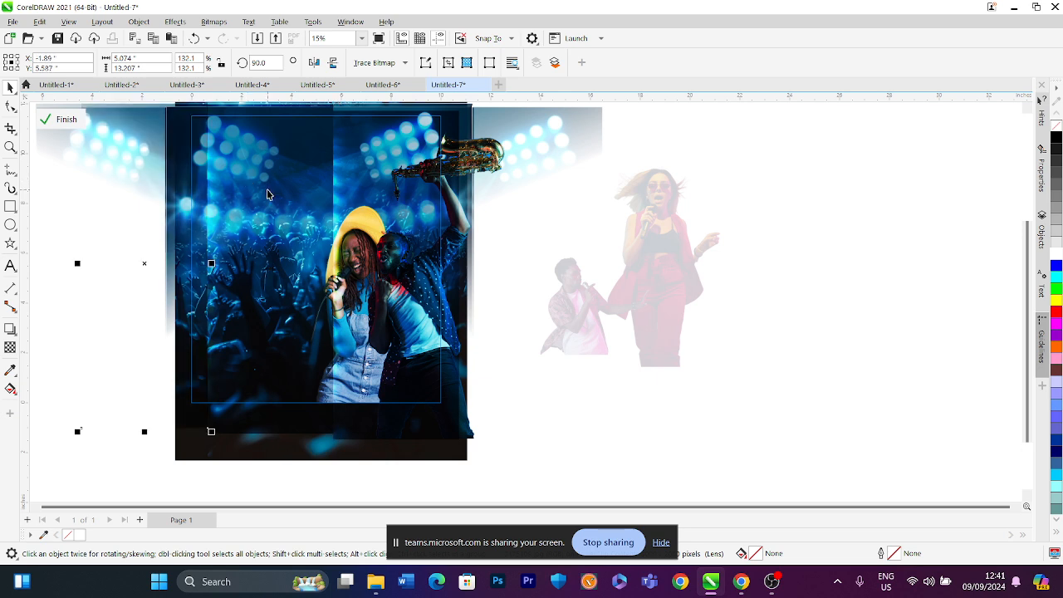
{"action": "left_click", "coordinate": [63, 125]}
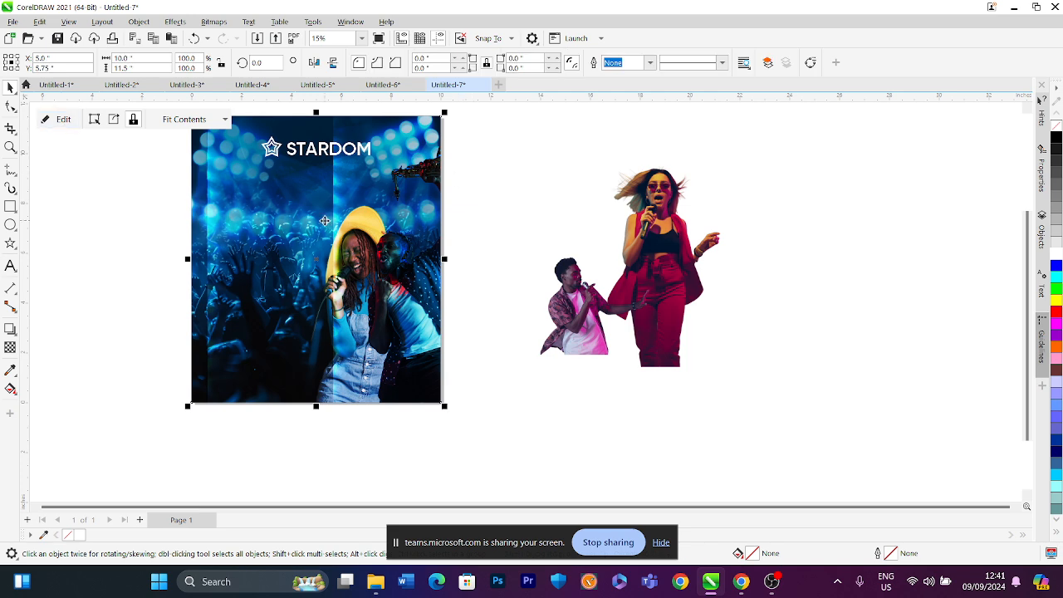
Open the poster's PowerClip for editing and delete two of the stage-lights images inside it
{"action": "right_click", "coordinate": [325, 220]}
{"action": "left_click", "coordinate": [355, 185]}
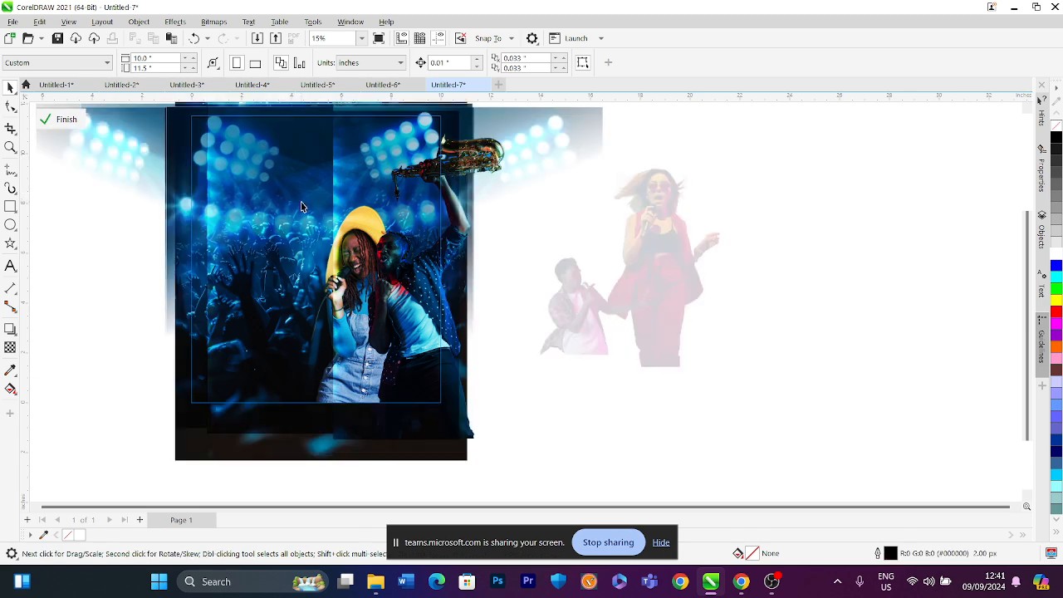
{"action": "left_click", "coordinate": [299, 202]}
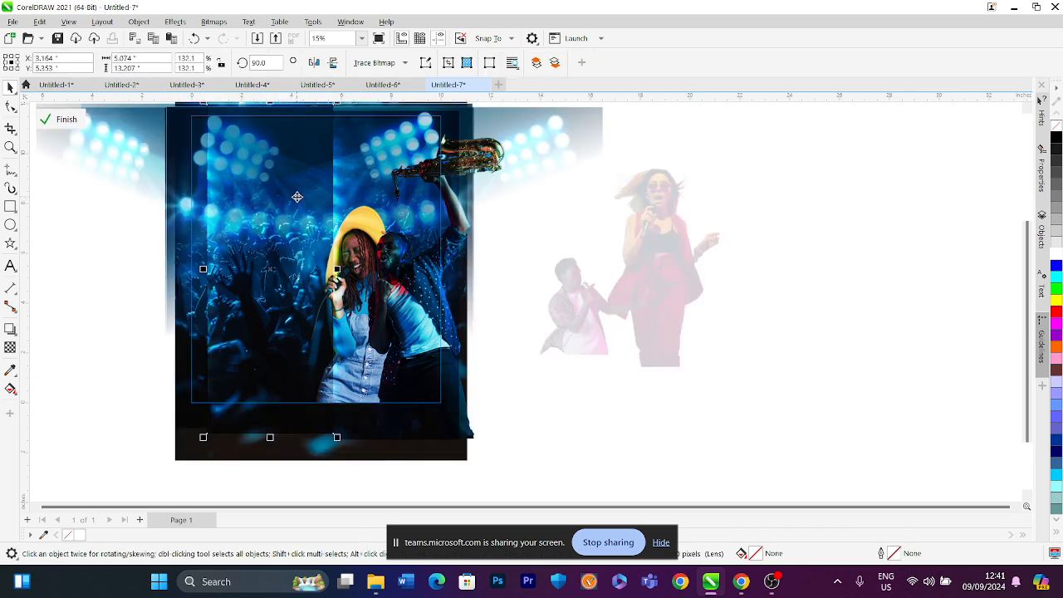
{"action": "key", "text": "Delete"}
{"action": "left_click", "coordinate": [183, 217]}
{"action": "key", "text": "Delete"}
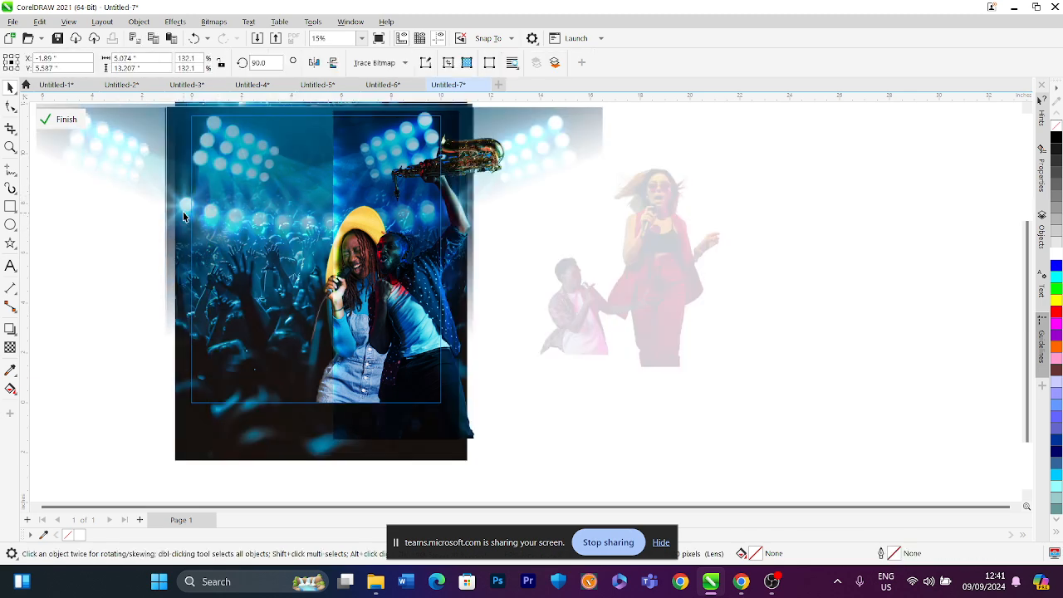
Enlarge the planet background image inside the PowerClip to cover the poster, then finish editing the PowerClip
{"action": "scroll", "coordinate": [386, 222], "scroll_direction": "down", "scroll_amount": 1}
{"action": "left_click", "coordinate": [371, 185]}
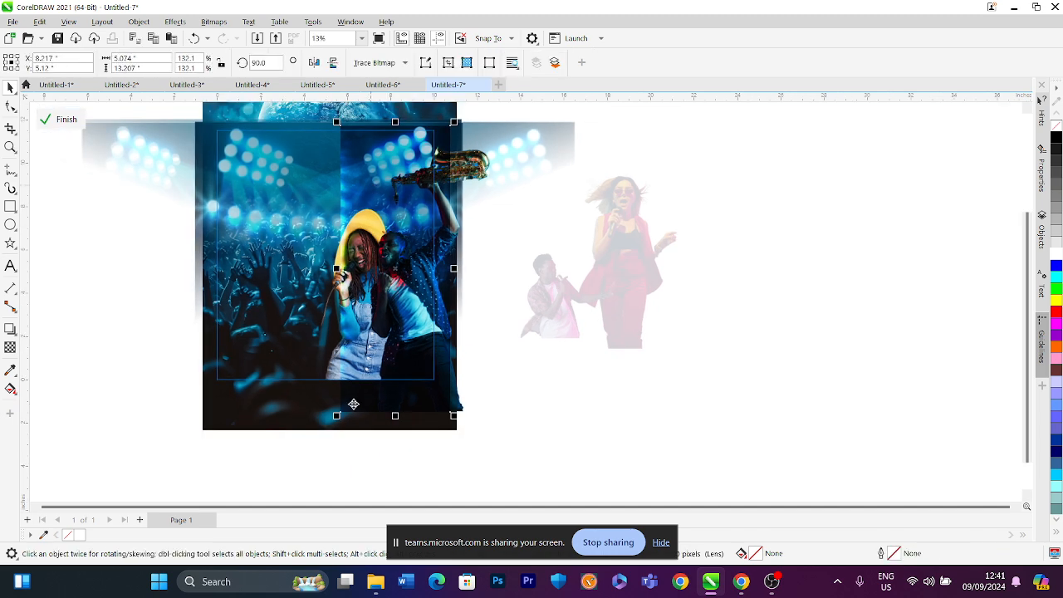
{"action": "left_click_drag", "start_coordinate": [336, 415], "coordinate": [266, 449]}
{"action": "scroll", "coordinate": [294, 355], "scroll_direction": "down", "scroll_amount": 2}
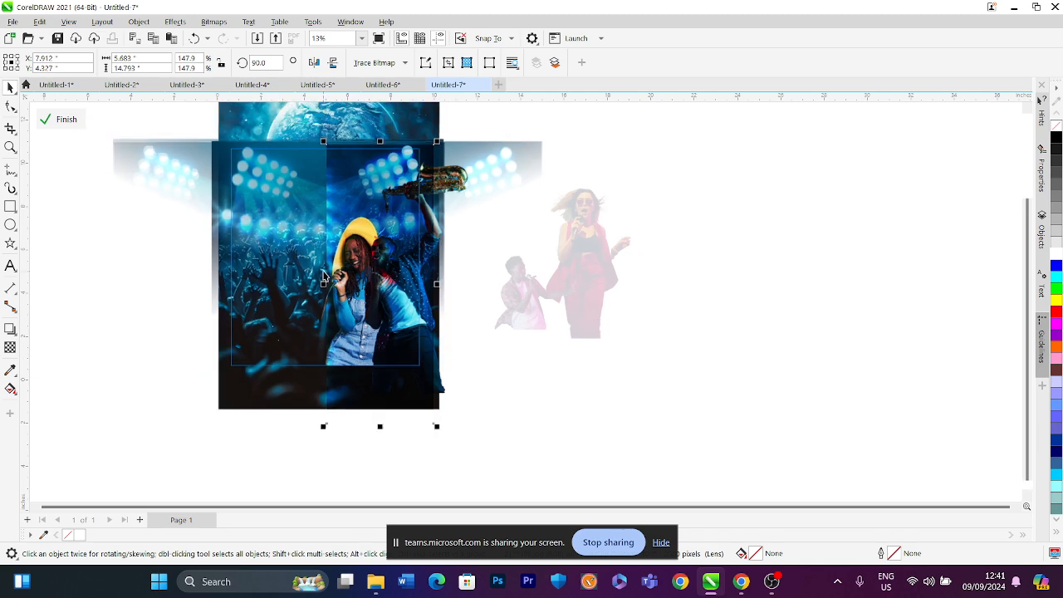
{"action": "left_click_drag", "start_coordinate": [318, 174], "coordinate": [242, 120]}
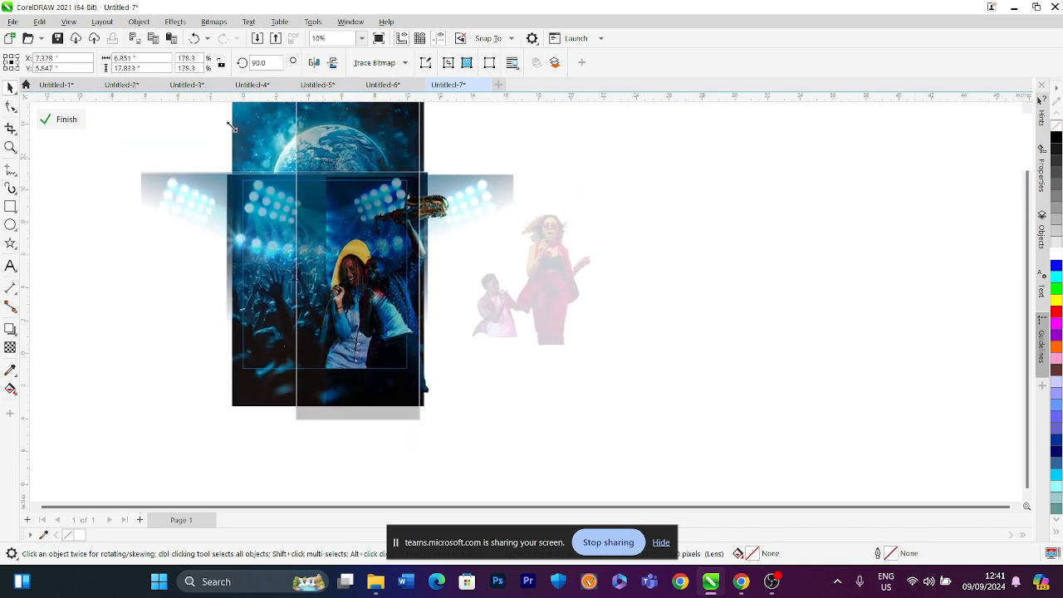
{"action": "scroll", "coordinate": [324, 207], "scroll_direction": "down", "scroll_amount": 1}
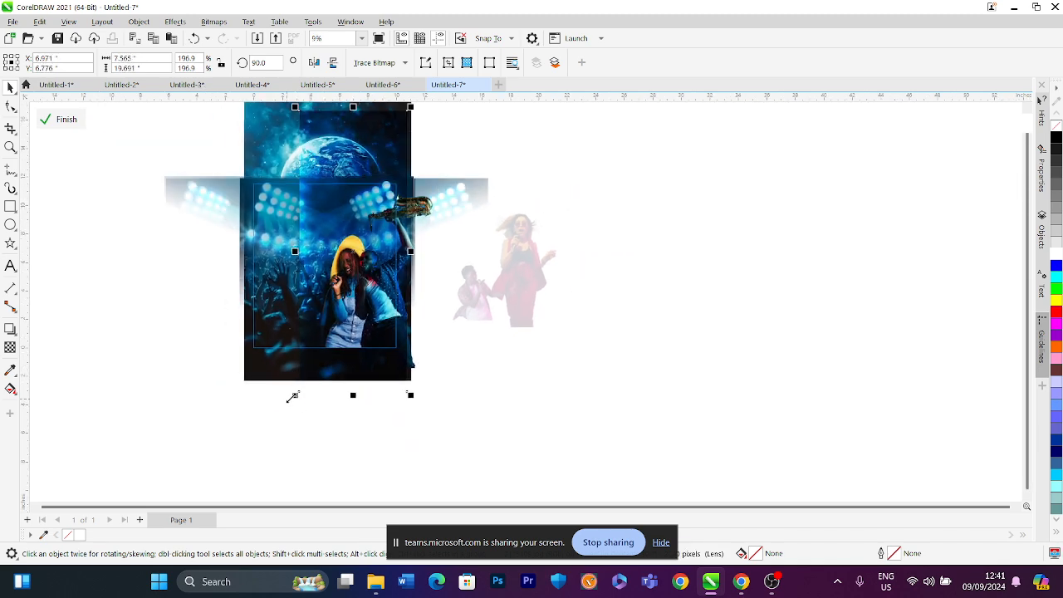
{"action": "left_click_drag", "start_coordinate": [292, 397], "coordinate": [174, 484]}
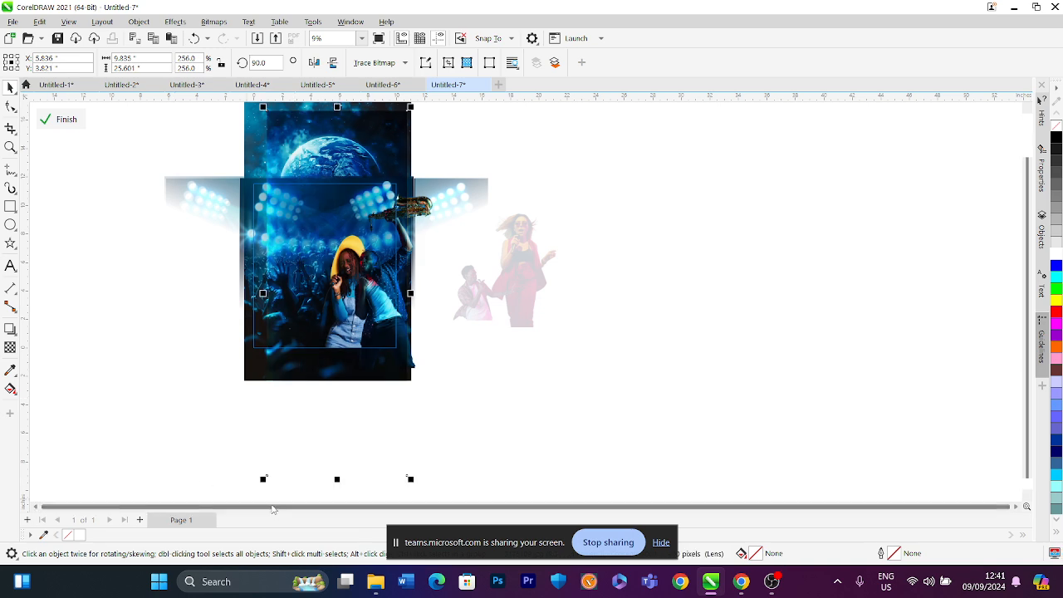
{"action": "left_click_drag", "start_coordinate": [262, 480], "coordinate": [207, 479]}
{"action": "scroll", "coordinate": [334, 240], "scroll_direction": "down", "scroll_amount": 1}
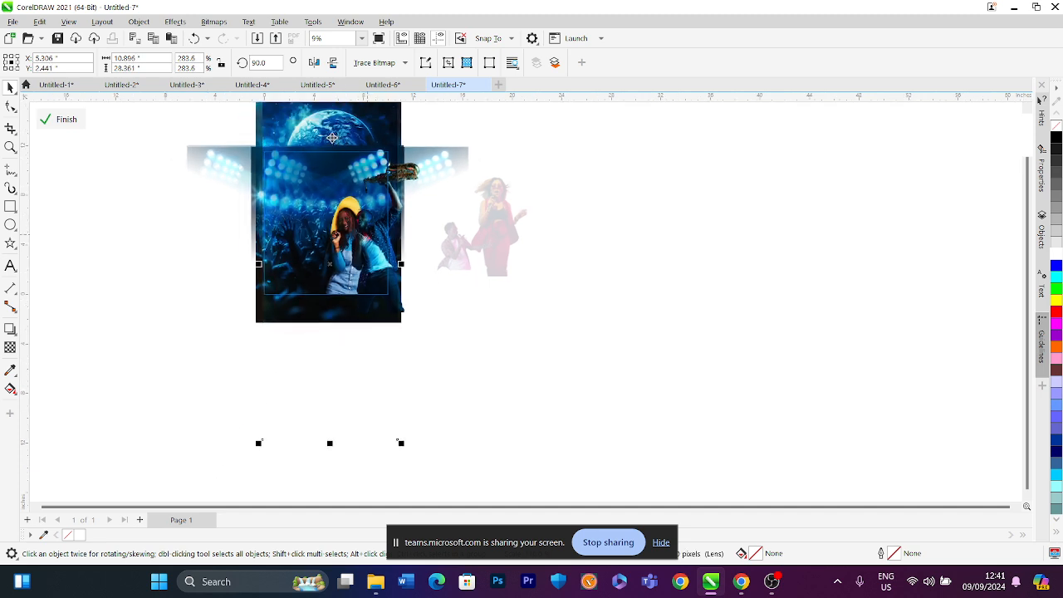
{"action": "left_click", "coordinate": [361, 38]}
{"action": "left_click", "coordinate": [366, 52]}
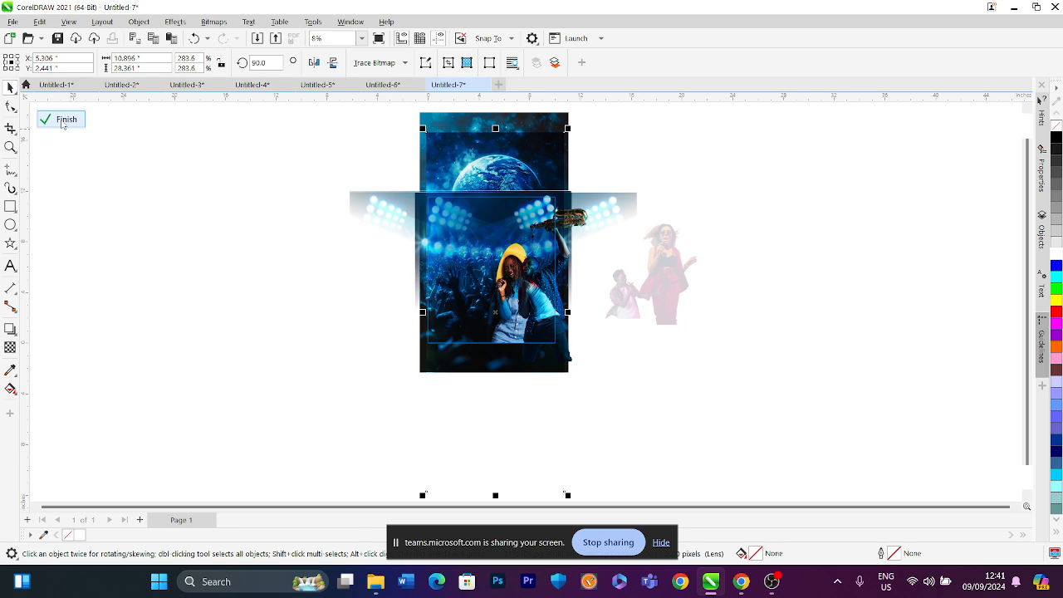
{"action": "left_click", "coordinate": [63, 120]}
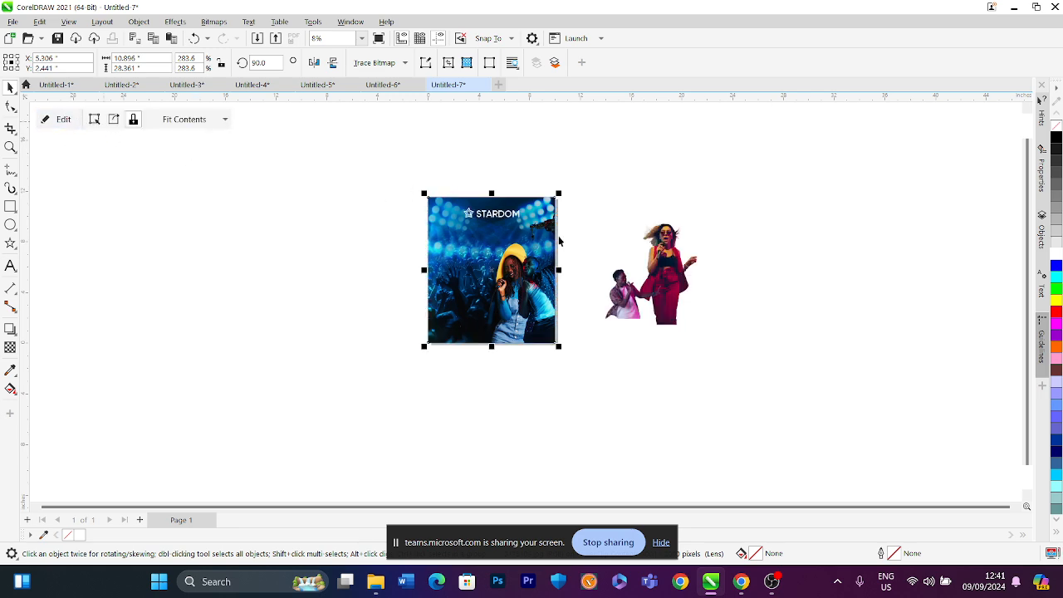
Delete both background-removed musician images lying beside the poster
{"action": "scroll", "coordinate": [559, 241], "scroll_direction": "up", "scroll_amount": 3}
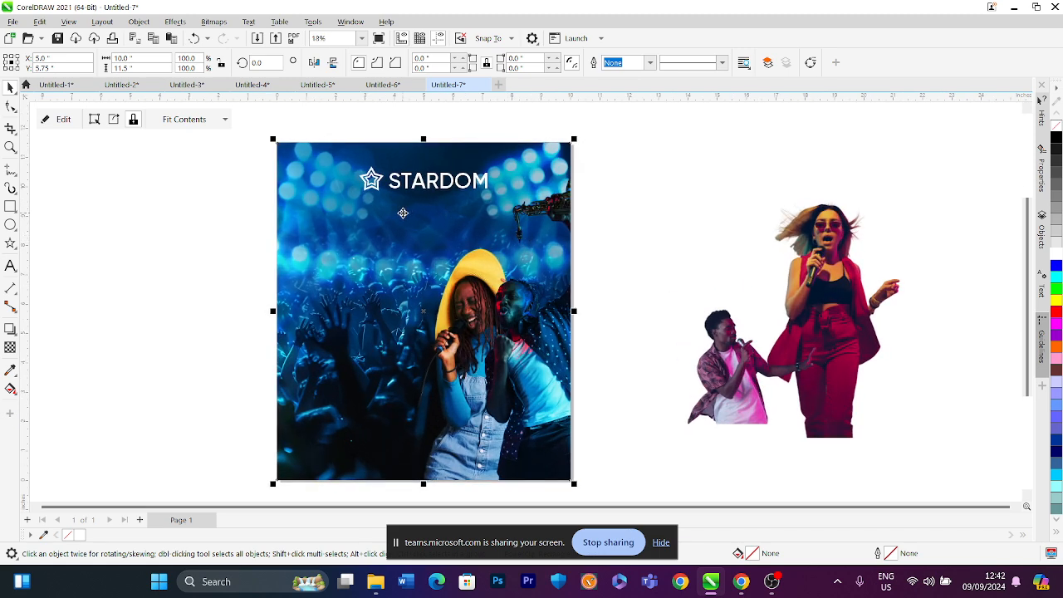
{"action": "left_click", "coordinate": [700, 345]}
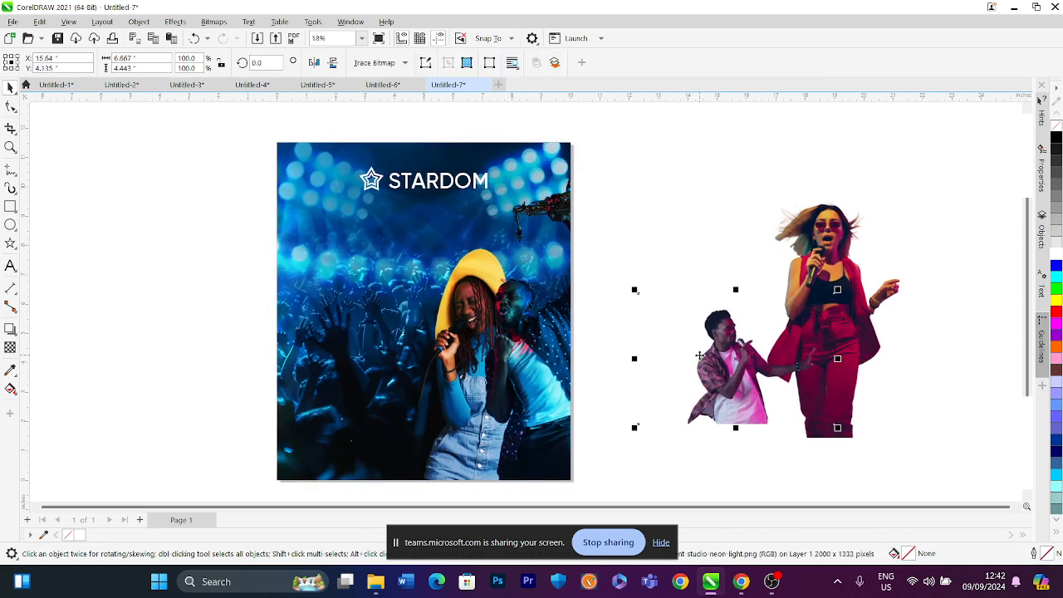
{"action": "key", "text": "Delete"}
{"action": "left_click", "coordinate": [812, 258]}
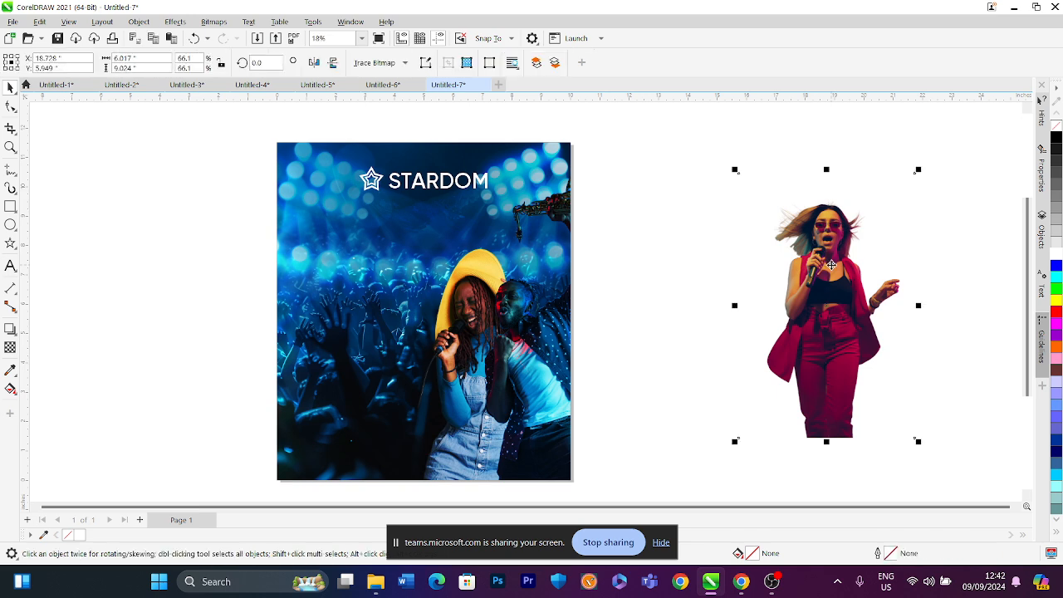
{"action": "key", "text": "Delete"}
Scale the poster down to about 9.0 x 10.4 inches so a white margin shows around it on the page
{"action": "left_click", "coordinate": [579, 134]}
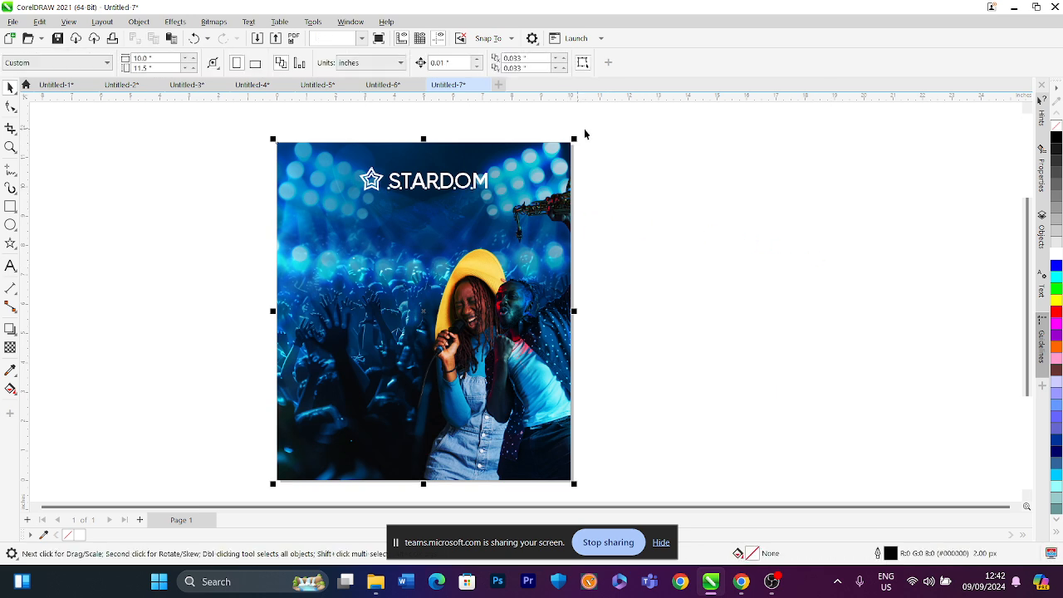
{"action": "left_click_drag", "start_coordinate": [572, 142], "coordinate": [563, 142]}
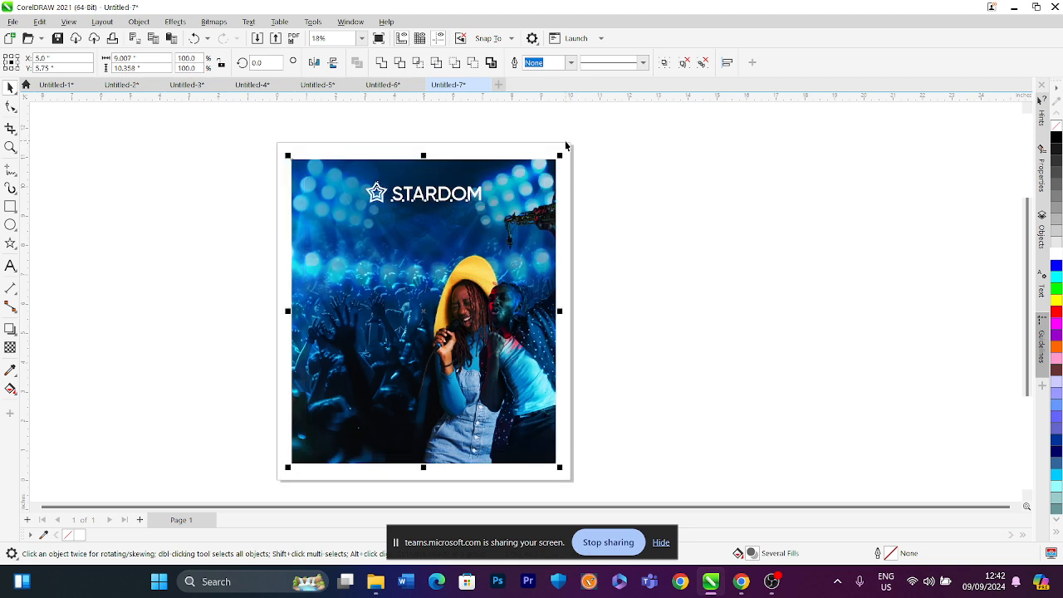
{"action": "left_click", "coordinate": [609, 143]}
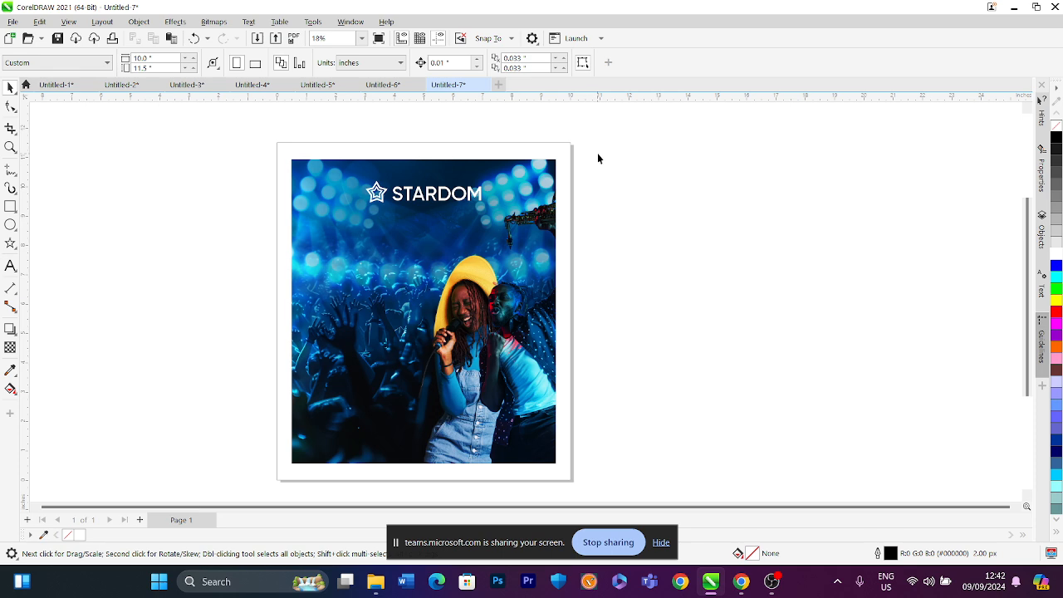
Select the star and STARDOM title and scale them down to about 89%
{"action": "left_click_drag", "start_coordinate": [486, 216], "coordinate": [350, 238]}
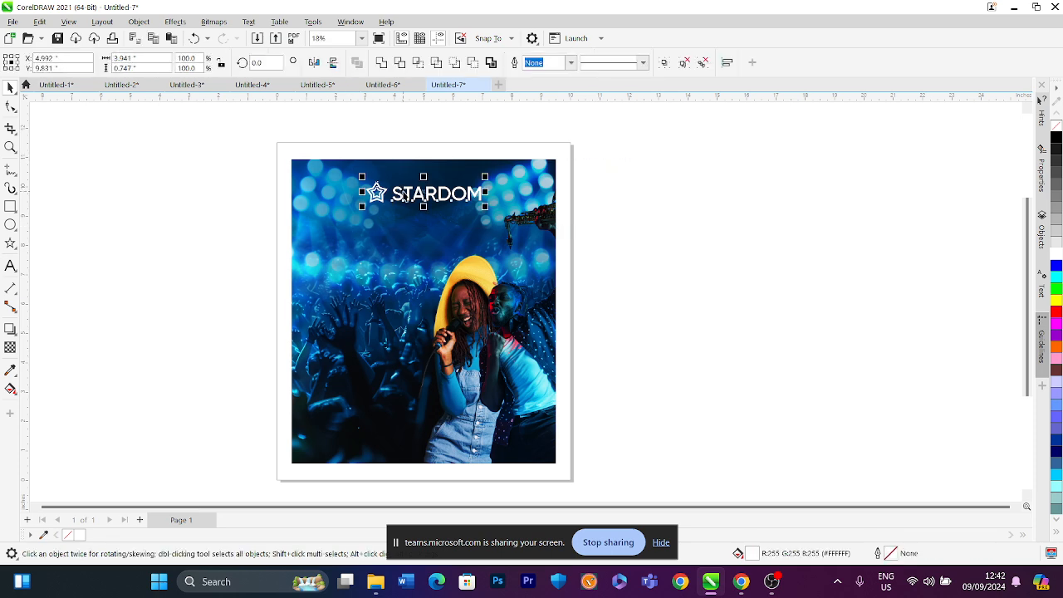
{"action": "left_click_drag", "start_coordinate": [482, 217], "coordinate": [433, 177]}
{"action": "scroll", "coordinate": [432, 177], "scroll_direction": "up", "scroll_amount": 1}
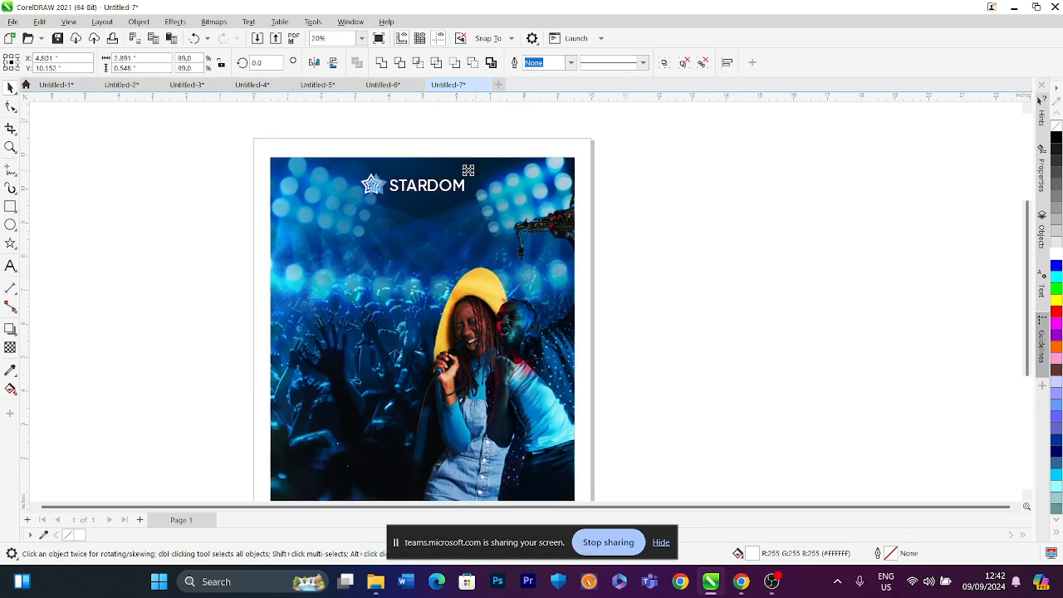
Duplicate the STARDOM text just below the title and retype the copy as PRESENTS
{"action": "left_click", "coordinate": [431, 121]}
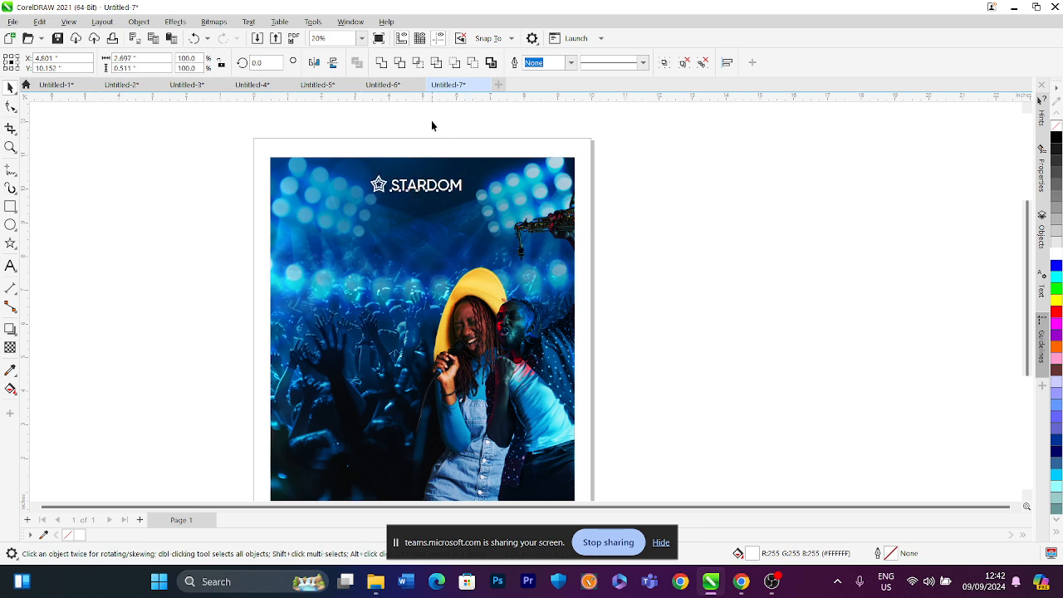
{"action": "left_click", "coordinate": [436, 185]}
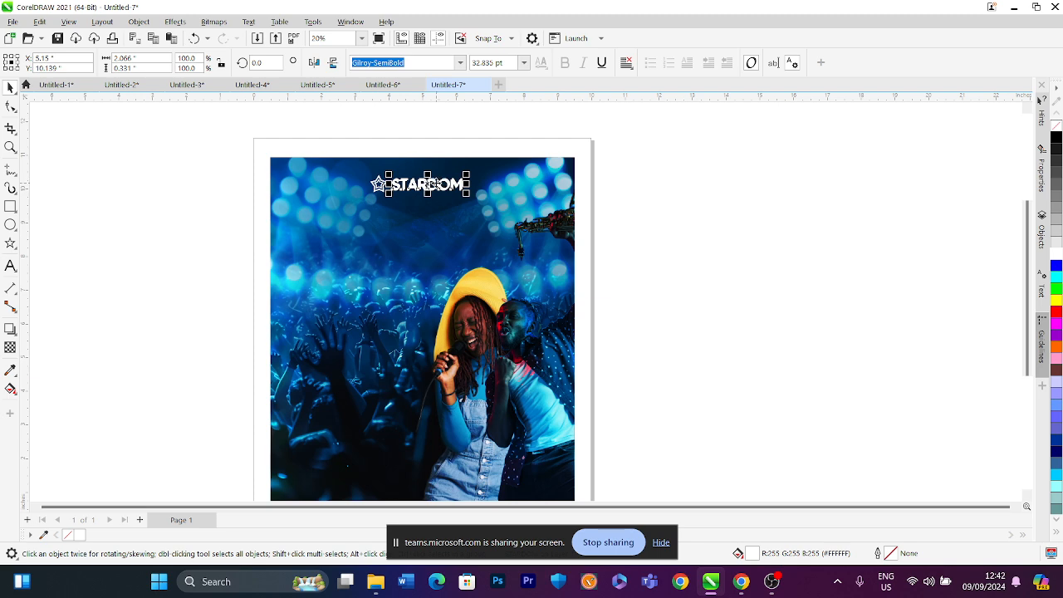
{"action": "left_click_drag", "start_coordinate": [432, 183], "coordinate": [385, 213]}
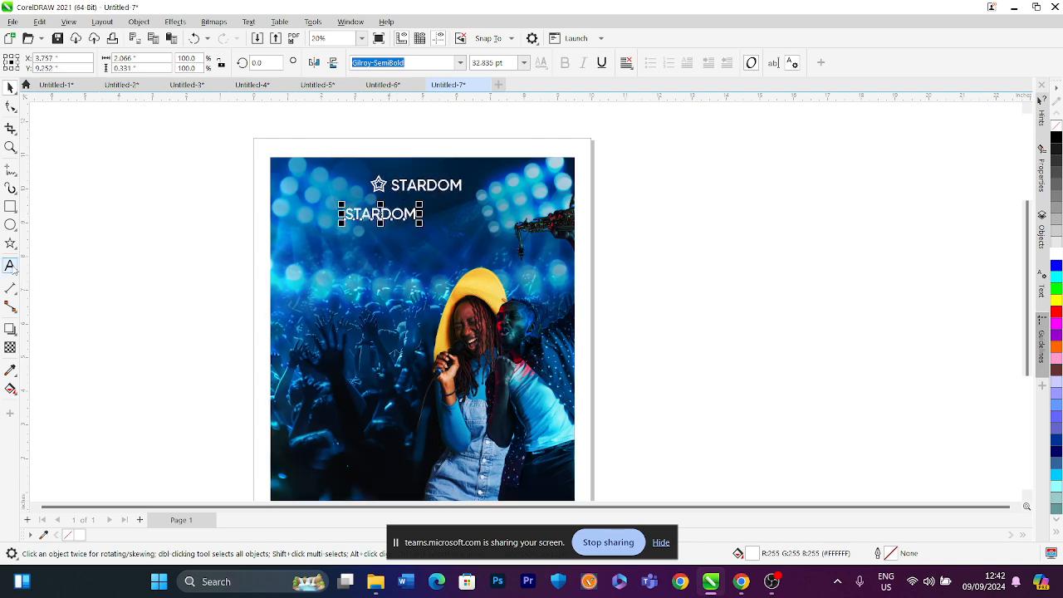
{"action": "left_click", "coordinate": [11, 266]}
{"action": "type", "text": "P"}
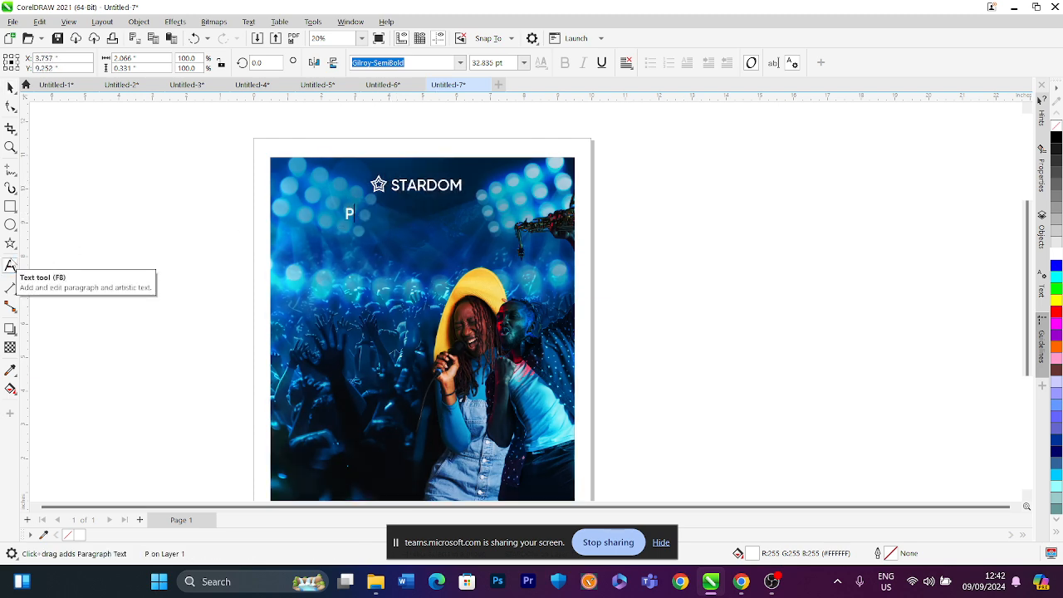
{"action": "type", "text": "RESENTS"}
{"action": "left_click", "coordinate": [10, 86]}
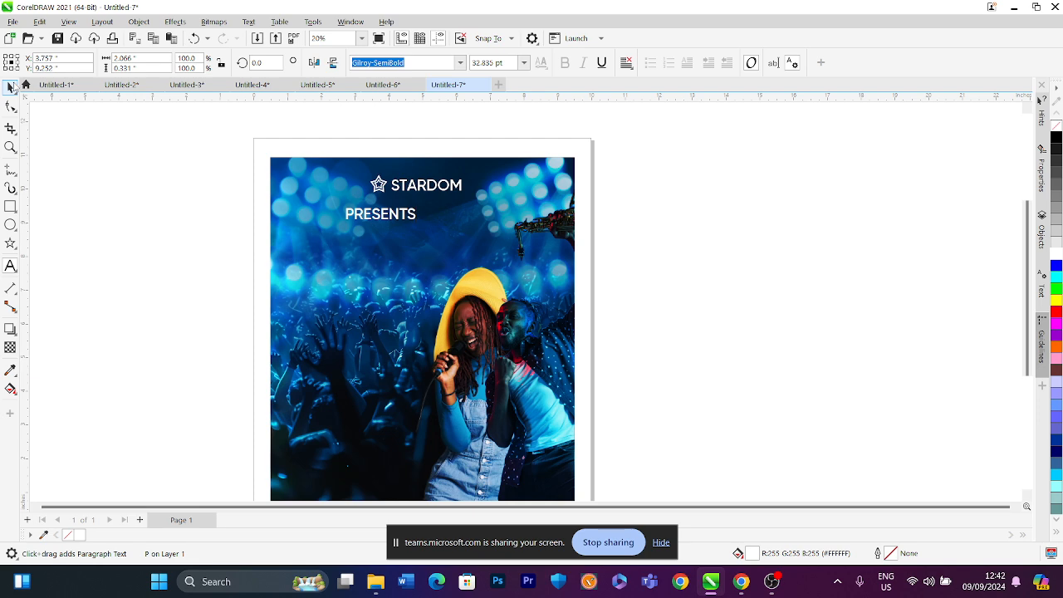
Set the PRESENTS text to Gilroy-Light at 18 pt
{"action": "left_click", "coordinate": [460, 64]}
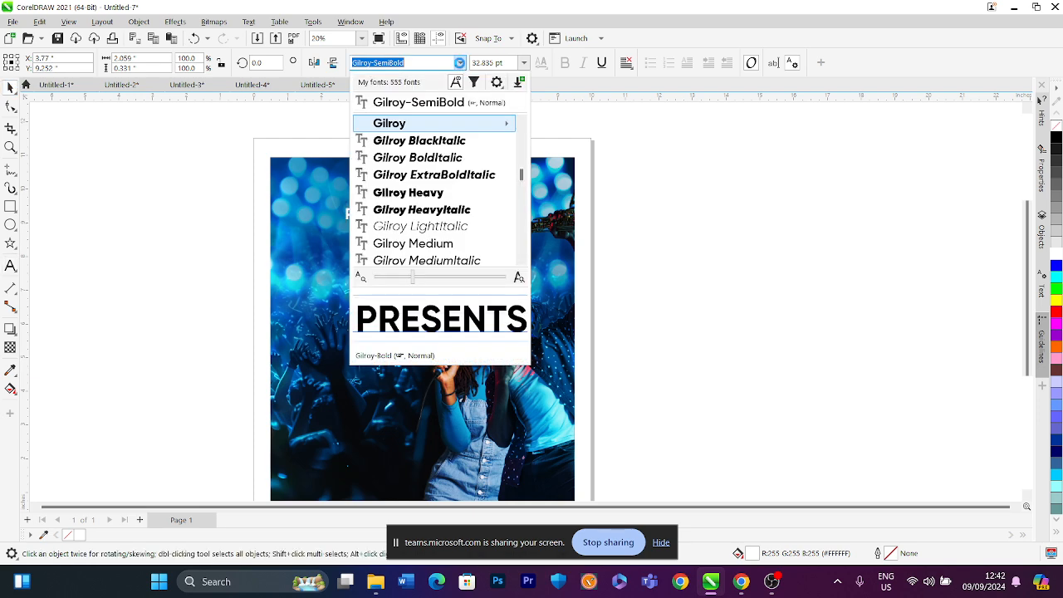
{"action": "mouse_move", "coordinate": [503, 124]}
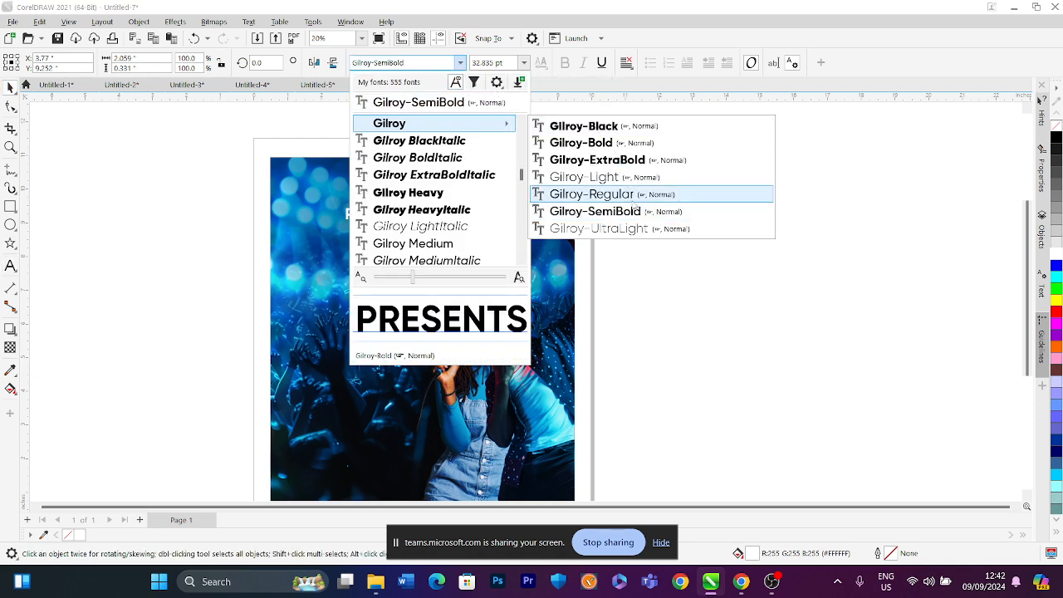
{"action": "left_click", "coordinate": [606, 176]}
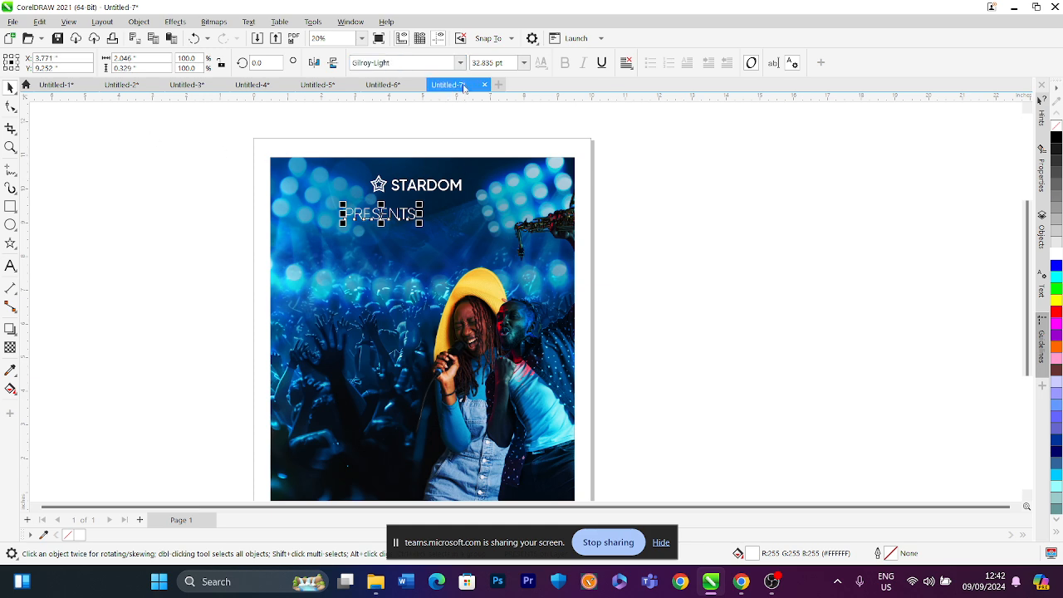
{"action": "left_click", "coordinate": [498, 63]}
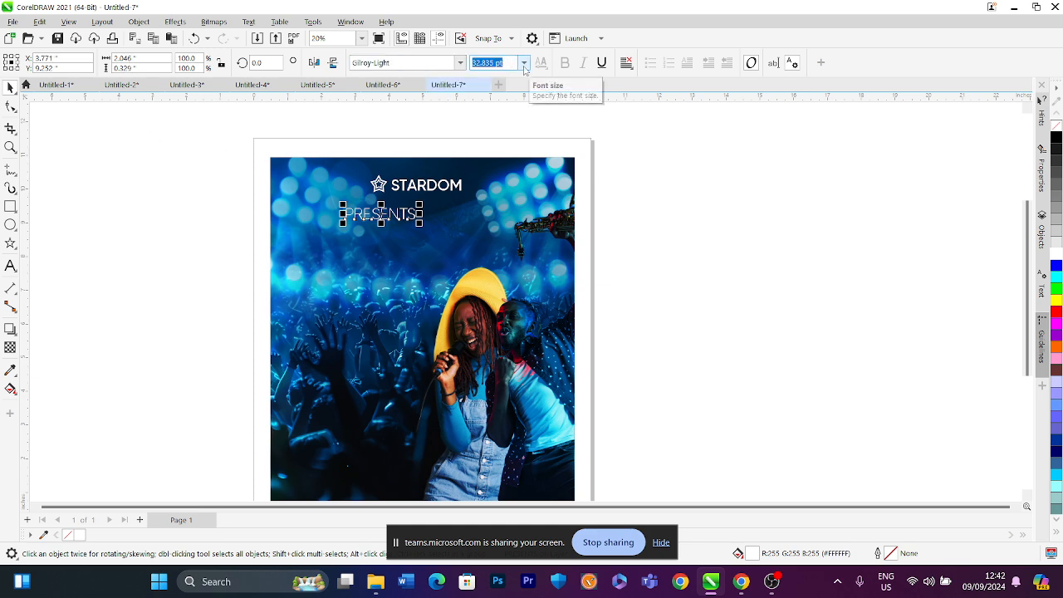
{"action": "type", "text": "18"}
{"action": "key", "text": "Return"}
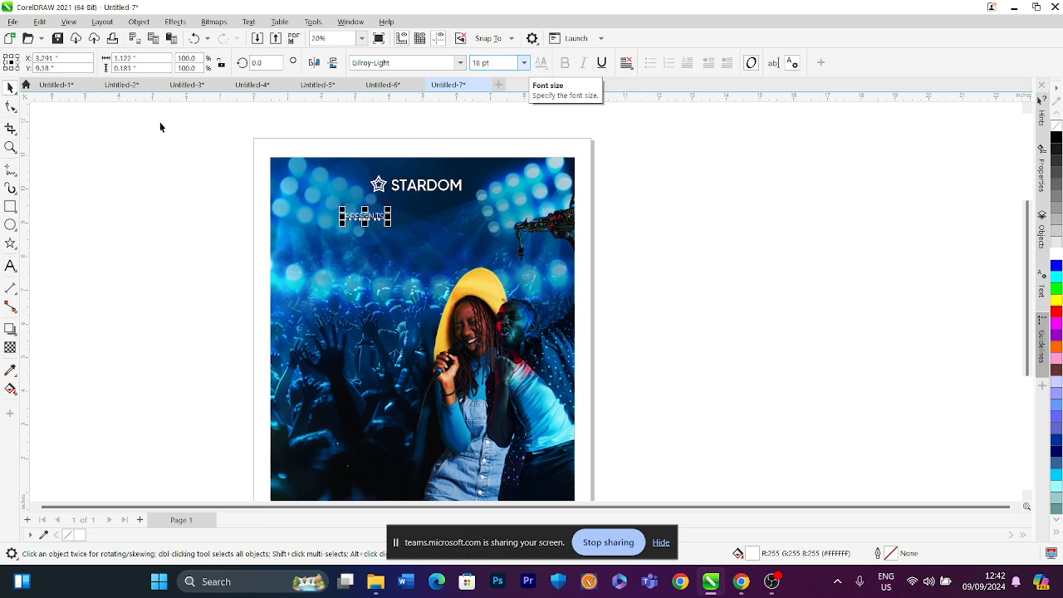
Widen the letter spacing of PRESENTS with the Shape tool so it spans wider than the title
{"action": "left_click", "coordinate": [10, 106]}
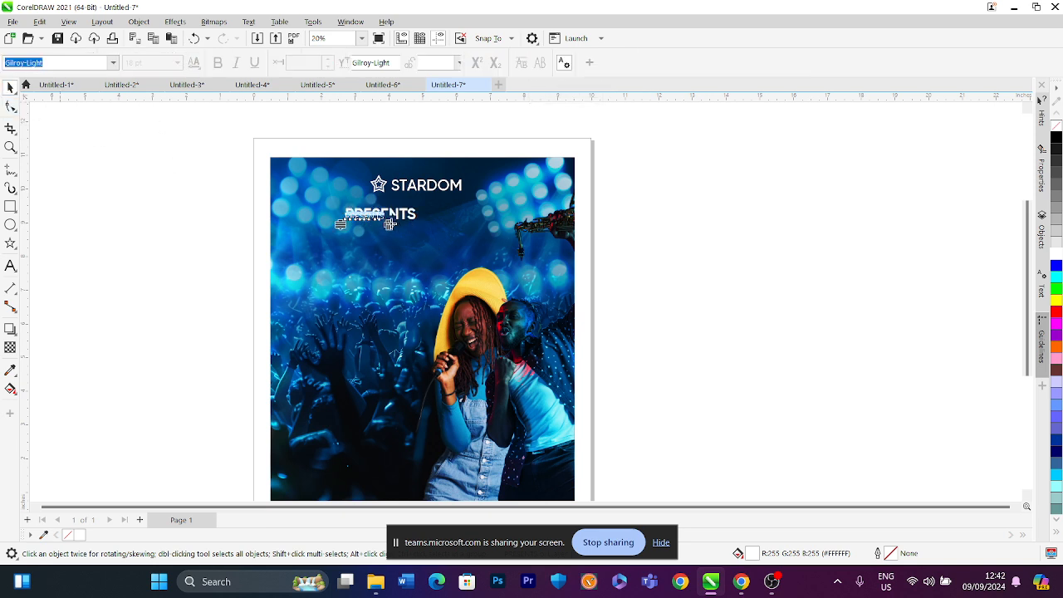
{"action": "left_click_drag", "start_coordinate": [390, 224], "coordinate": [520, 224]}
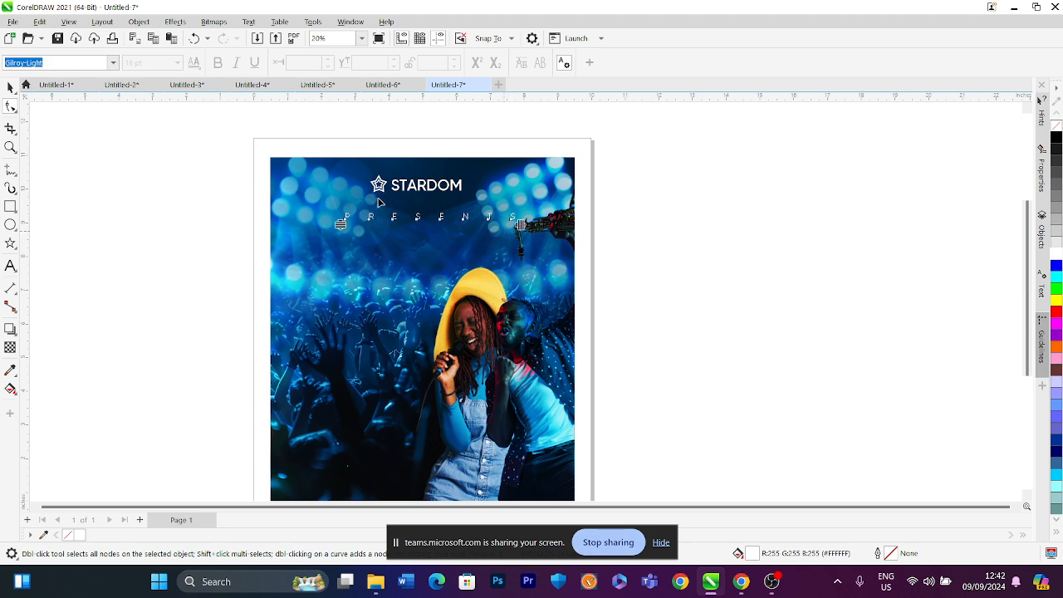
{"action": "left_click", "coordinate": [10, 87]}
Select the STARDOM title and PRESENTS together, centre-align them horizontally, and nudge them slightly upward
{"action": "left_click", "coordinate": [382, 190]}
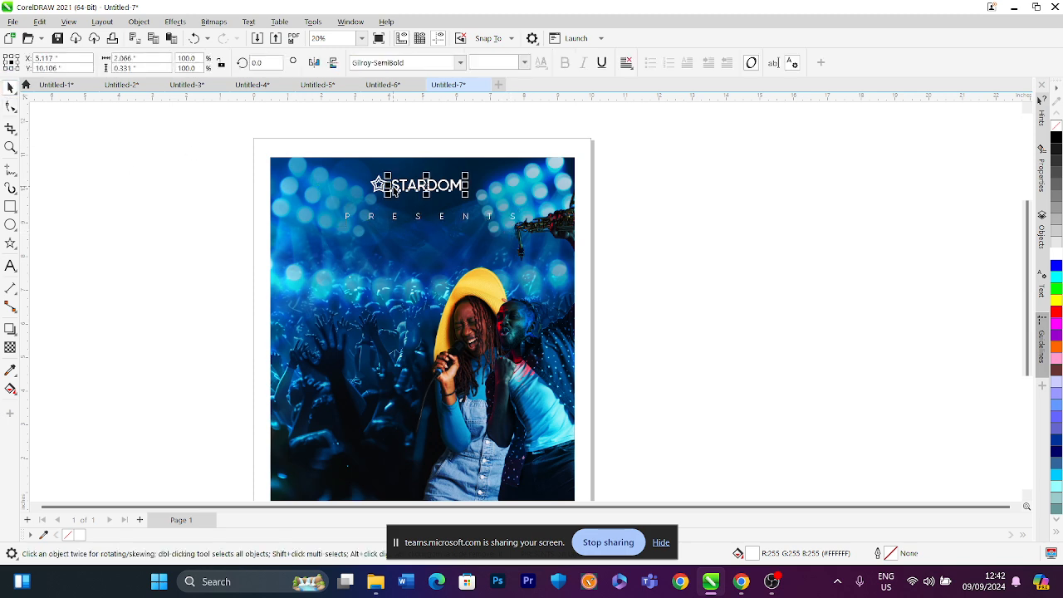
{"action": "left_click_drag", "start_coordinate": [346, 146], "coordinate": [495, 219]}
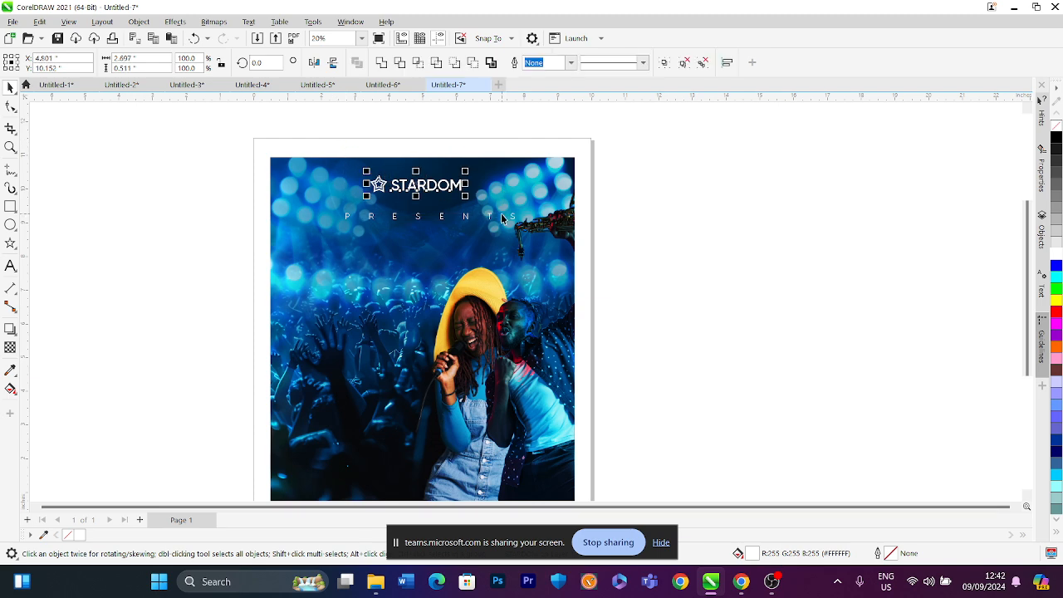
{"action": "left_click", "coordinate": [420, 219], "text": "shift"}
{"action": "key", "text": "c"}
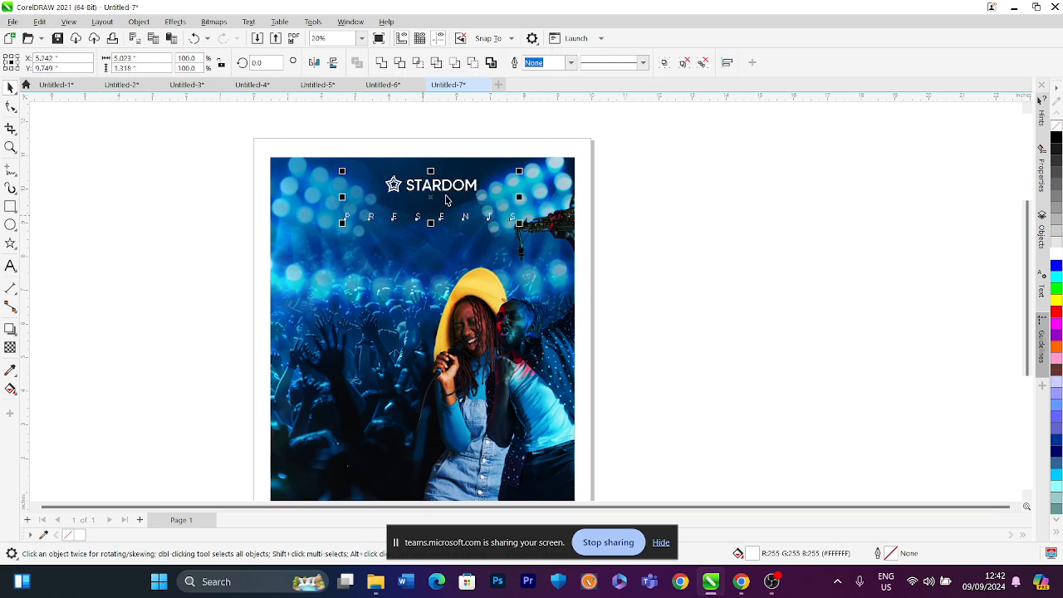
{"action": "left_click_drag", "start_coordinate": [432, 189], "coordinate": [419, 185]}
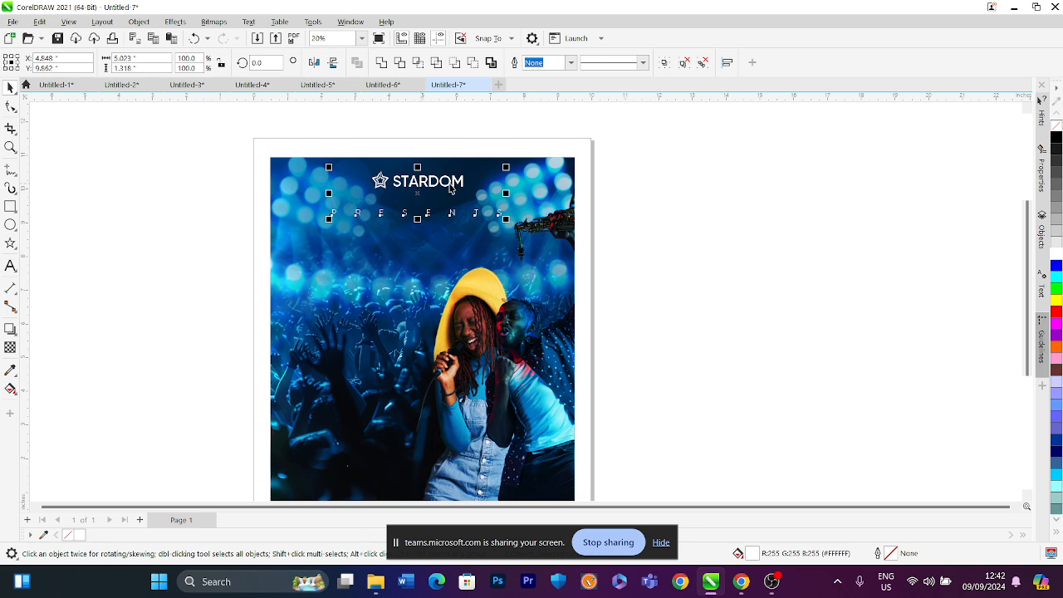
Realign the STARDOM title and PRESENTS text along their centres, then deselect them
{"action": "left_click", "coordinate": [519, 180], "text": "shift"}
{"action": "key", "text": "c"}
{"action": "left_click_drag", "start_coordinate": [605, 149], "coordinate": [342, 209]}
{"action": "left_click", "coordinate": [503, 215], "text": "shift"}
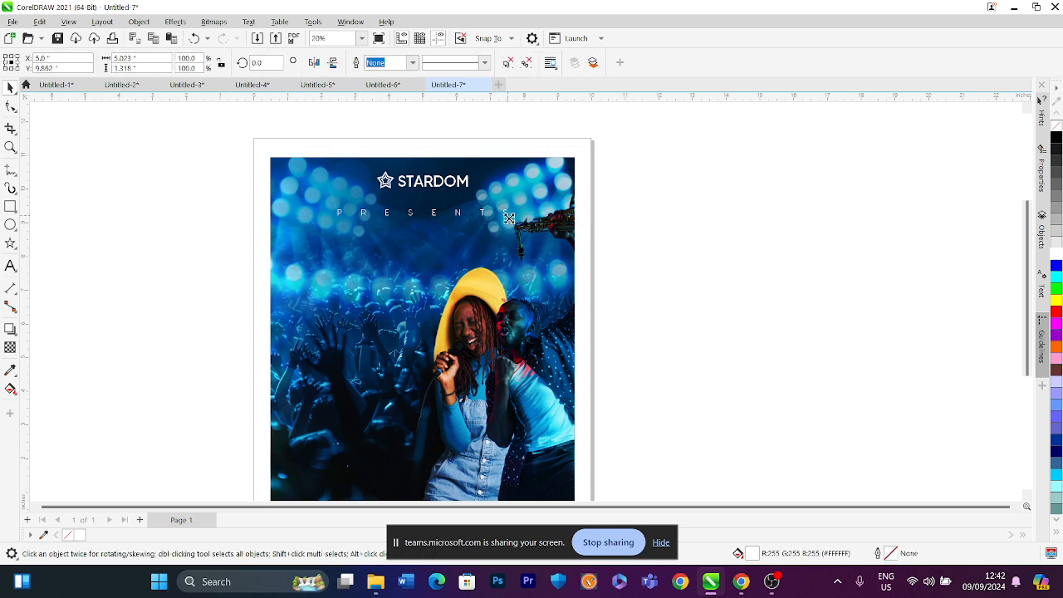
{"action": "left_click_drag", "start_coordinate": [502, 218], "coordinate": [501, 217]}
{"action": "left_click", "coordinate": [628, 276]}
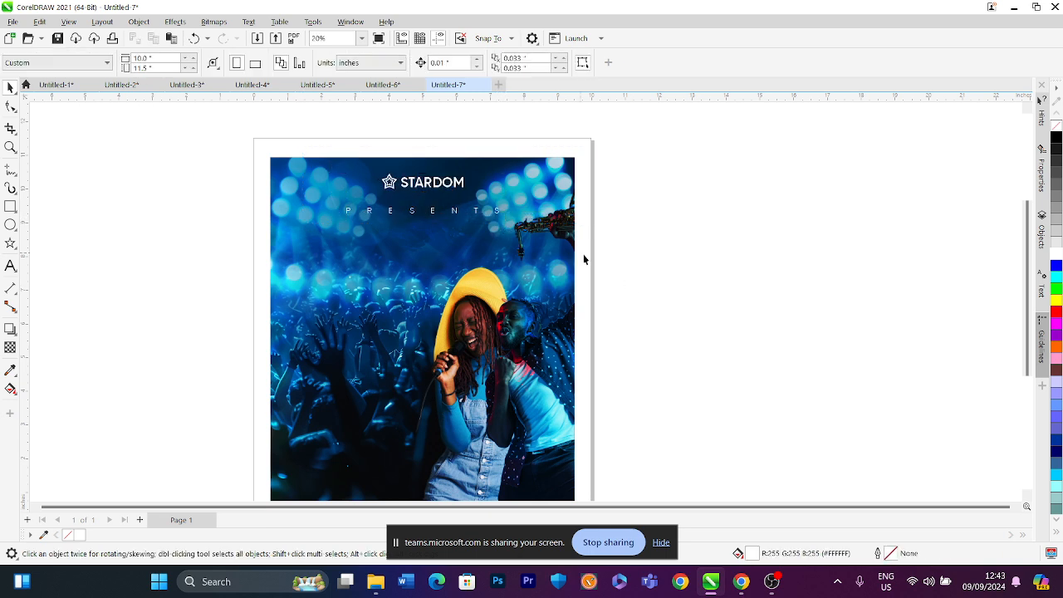
Draw a white, outline-free rectangle about 9 x 0.9 inches across the bottom of the poster
{"action": "left_click", "coordinate": [10, 206]}
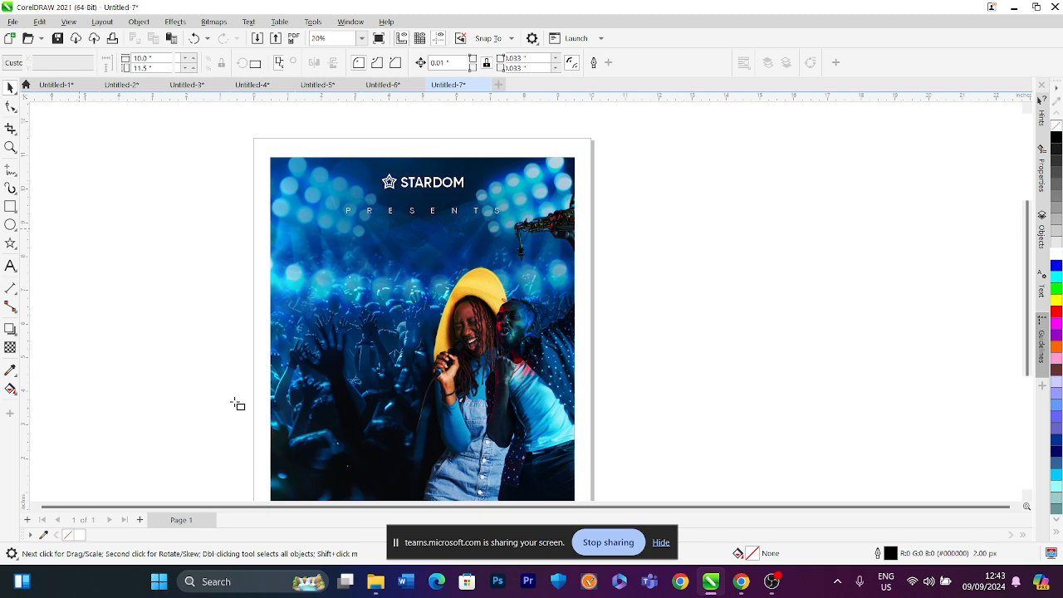
{"action": "left_click_drag", "start_coordinate": [271, 465], "coordinate": [576, 454]}
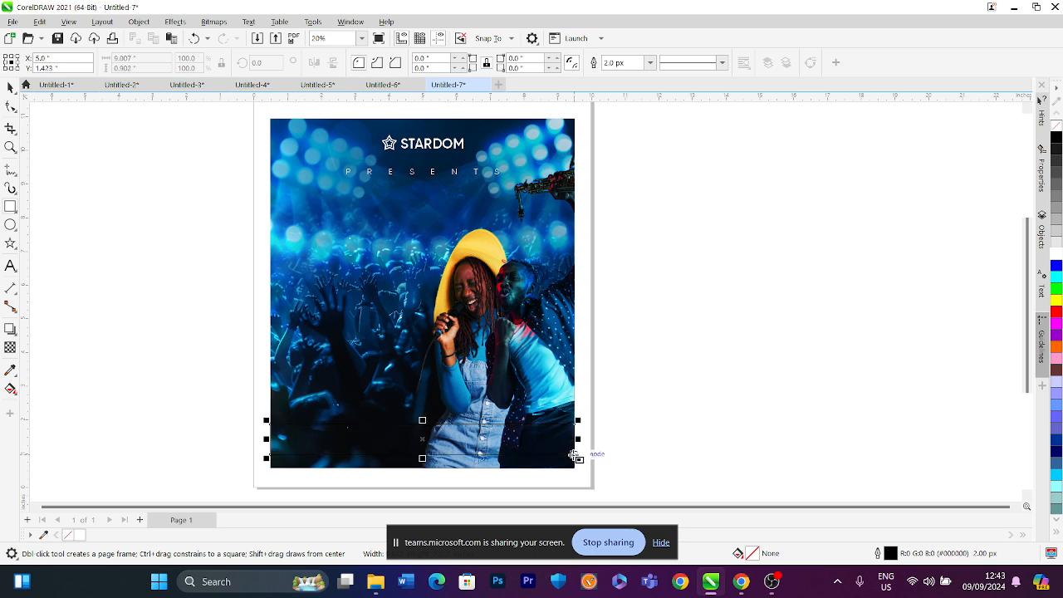
{"action": "left_click", "coordinate": [9, 88]}
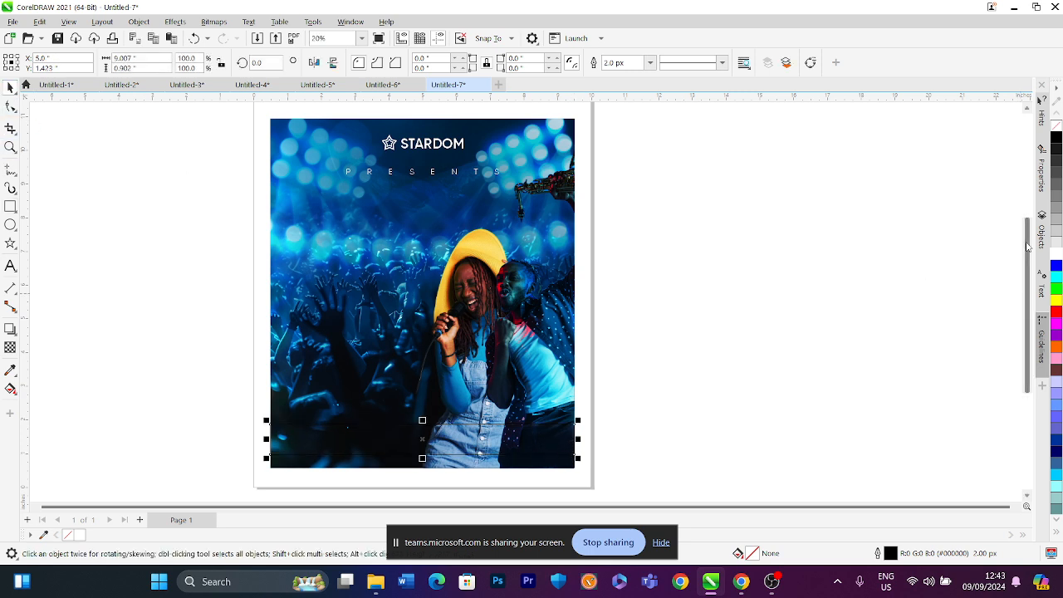
{"action": "left_click", "coordinate": [1055, 254]}
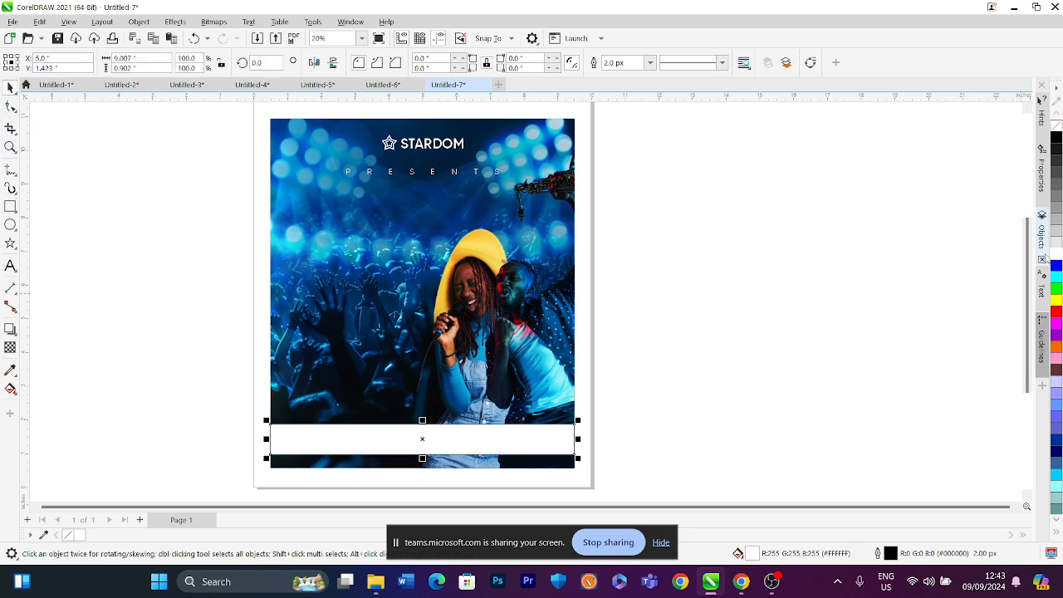
{"action": "right_click", "coordinate": [1055, 124]}
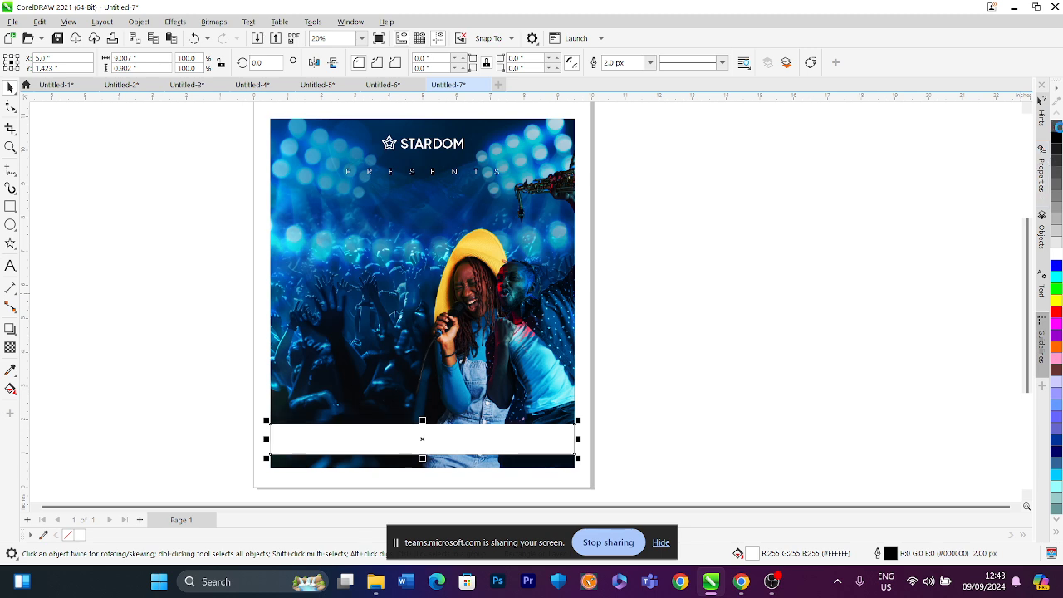
{"action": "left_click", "coordinate": [756, 210]}
Add artistic text starting with MUSI on the poster's left side, below PRESENTS
{"action": "scroll", "coordinate": [409, 337], "scroll_direction": "down", "scroll_amount": 1}
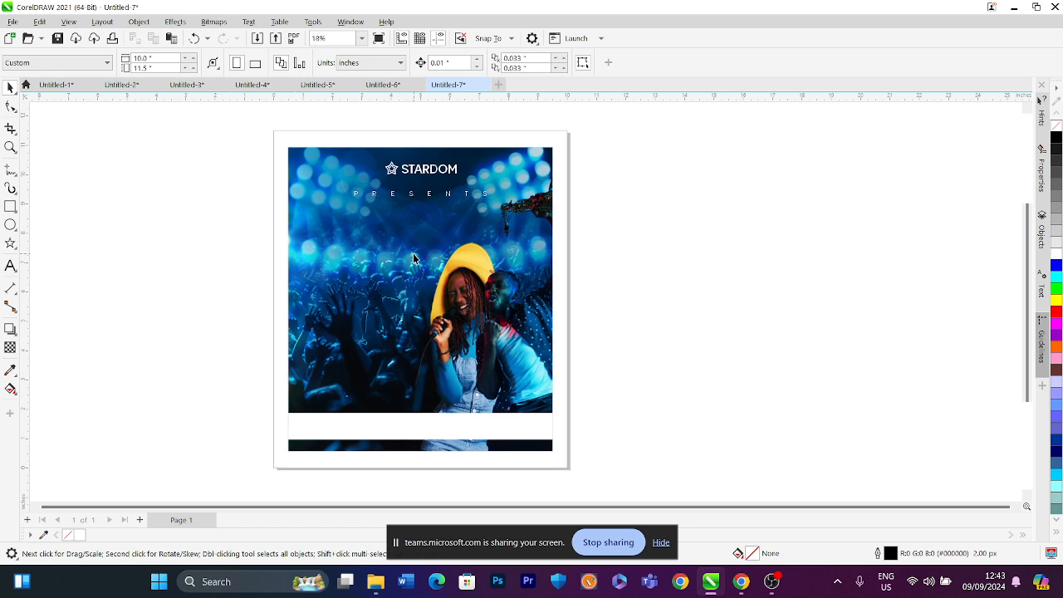
{"action": "scroll", "coordinate": [413, 256], "scroll_direction": "up", "scroll_amount": 2}
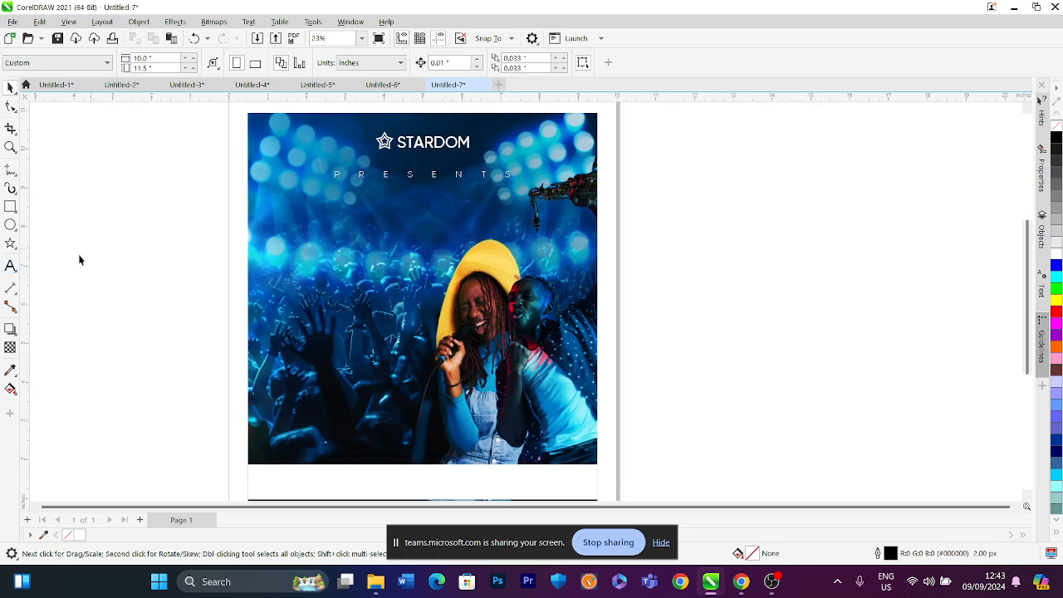
{"action": "left_click", "coordinate": [20, 268]}
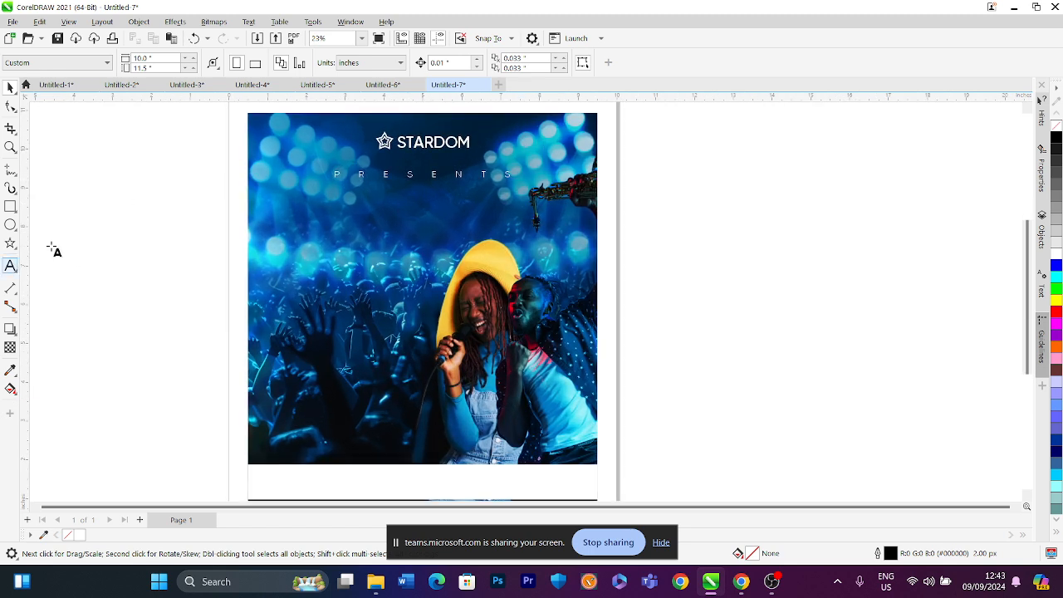
{"action": "left_click", "coordinate": [297, 256]}
{"action": "type", "text": "MUSICAL"}
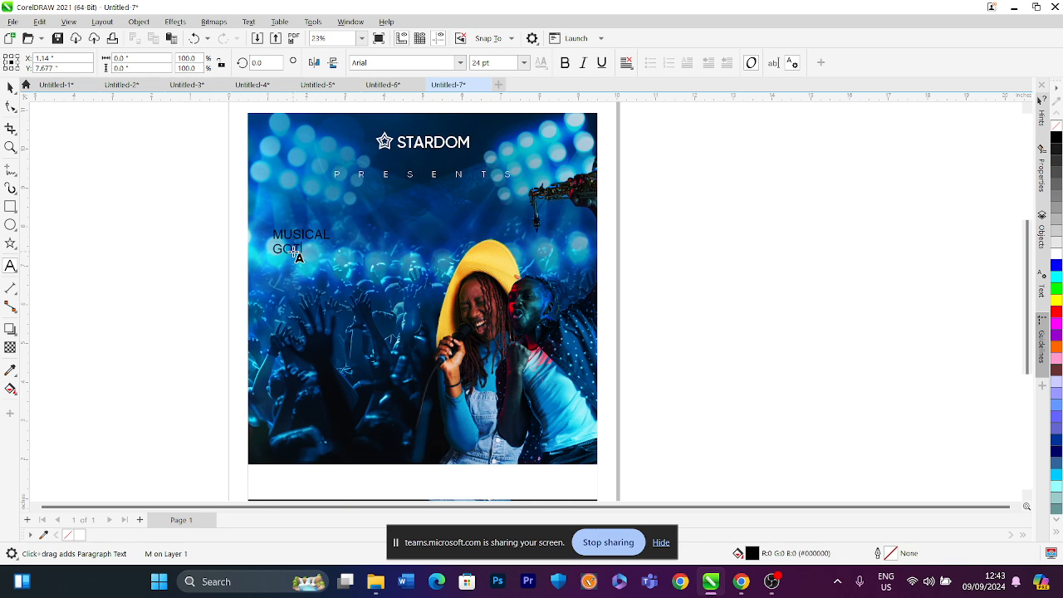
Retype the artistic text so it reads MUSICAL TALENT CONCERT on three lines
{"action": "key", "text": "BackSpace"}
{"action": "key", "text": "BackSpace"}
{"action": "key", "text": "BackSpace"}
{"action": "key", "text": "BackSpace"}
{"action": "key", "text": "BackSpace"}
{"action": "key", "text": "BackSpace"}
{"action": "key", "text": "BackSpace"}
{"action": "key", "text": "BackSpace"}
{"action": "key", "text": "BackSpace"}
{"action": "key", "text": "BackSpace"}
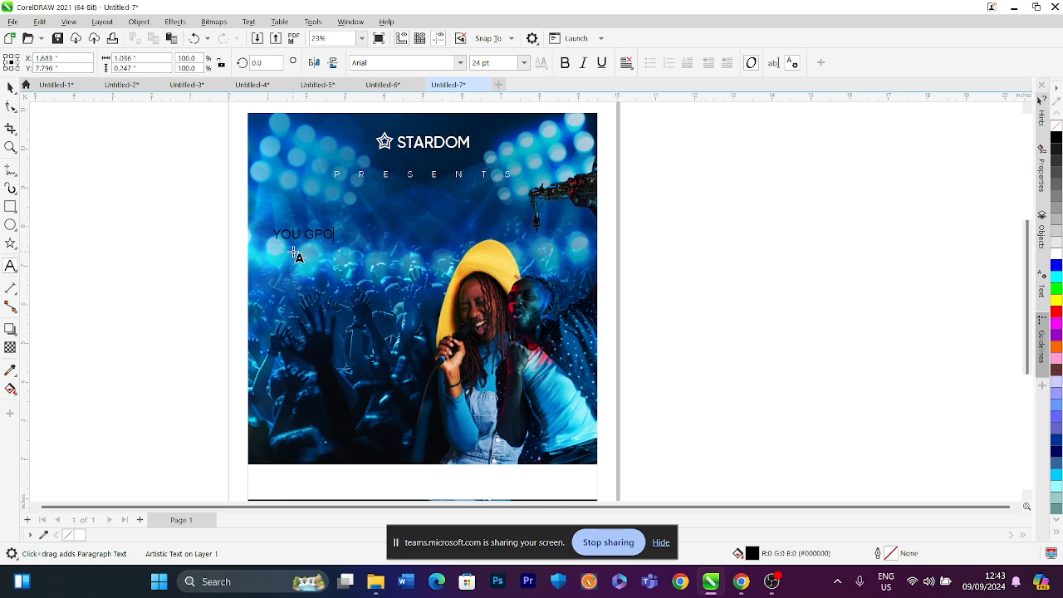
{"action": "key", "text": "BackSpace"}
{"action": "key", "text": "BackSpace"}
{"action": "key", "text": "BackSpace"}
{"action": "key", "text": "BackSpace"}
{"action": "key", "text": "BackSpace"}
{"action": "key", "text": "BackSpace"}
{"action": "key", "text": "BackSpace"}
{"action": "key", "text": "BackSpace"}
{"action": "key", "text": "BackSpace"}
{"action": "key", "text": "BackSpace"}
{"action": "key", "text": "BackSpace"}
{"action": "type", "text": "TALENT"}
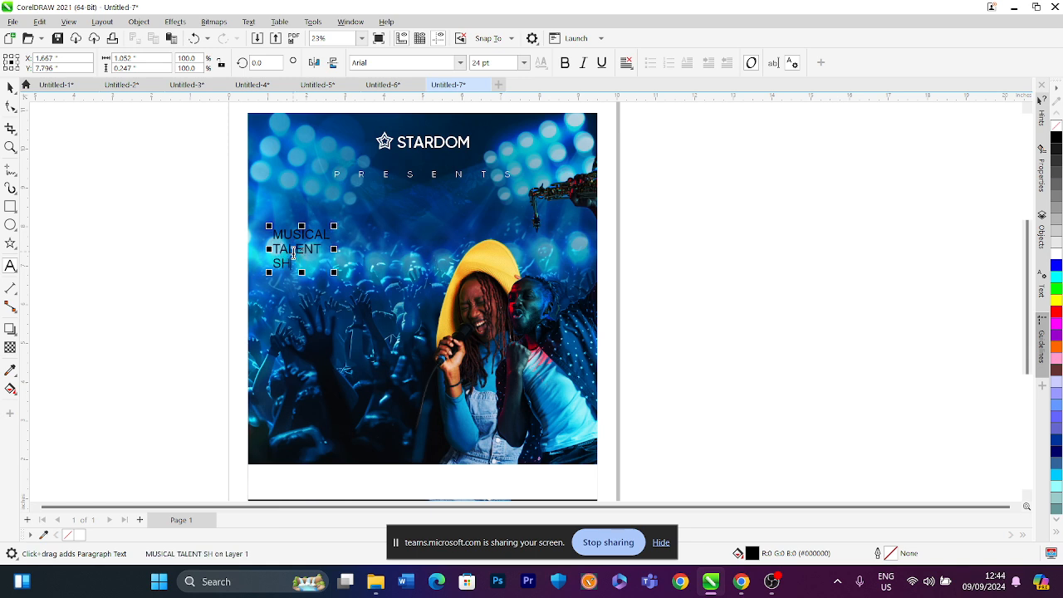
{"action": "key", "text": "BackSpace"}
{"action": "key", "text": "BackSpace"}
{"action": "type", "text": "C"}
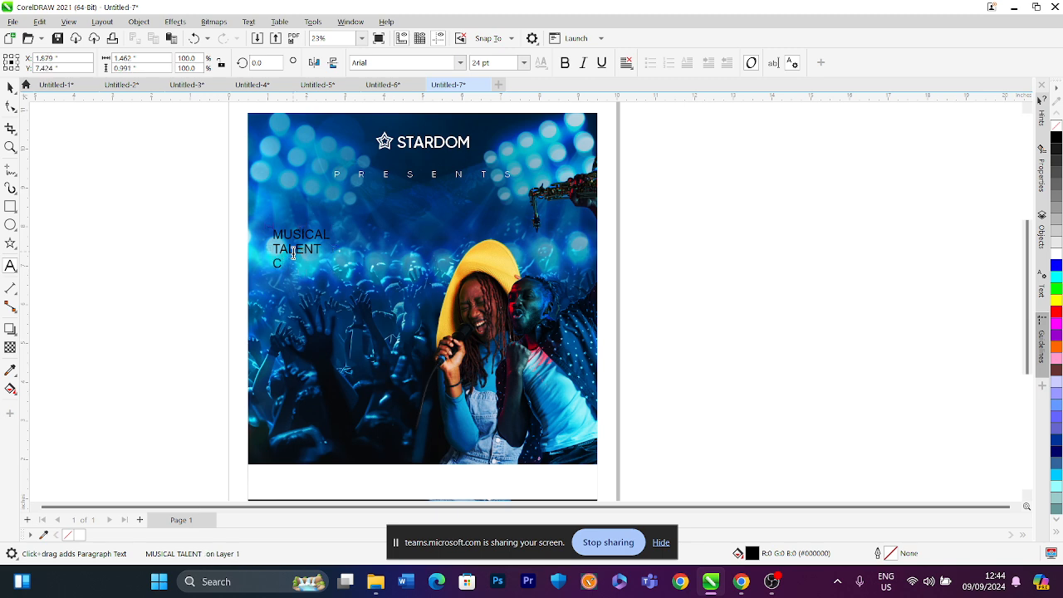
{"action": "type", "text": "ONCERY"}
{"action": "left_click", "coordinate": [10, 86]}
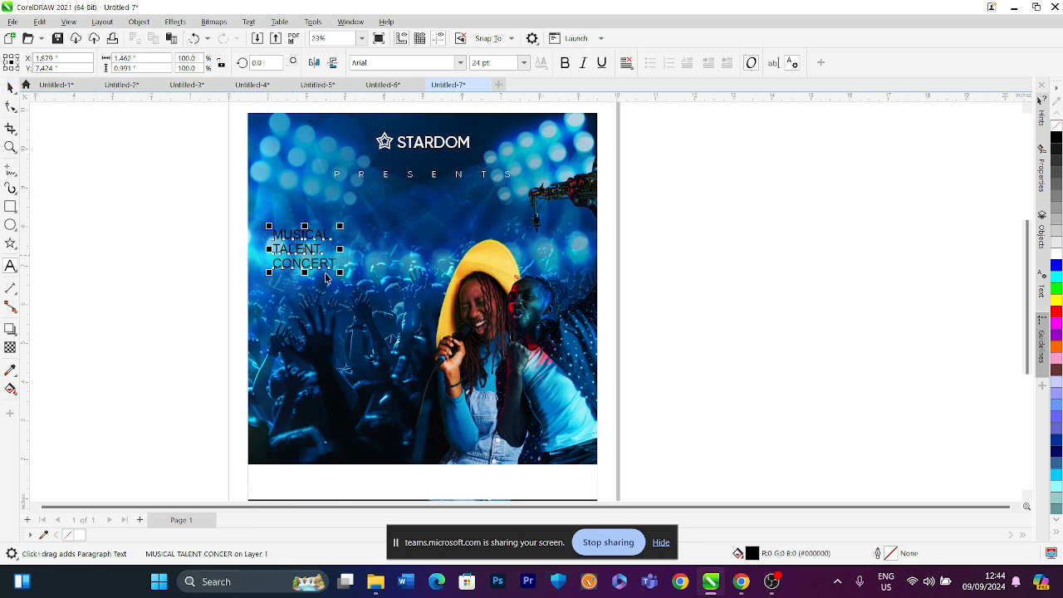
Enlarge the MUSICAL TALENT CONCERT text to about 4.5 x 2.8 inches and move it toward the poster's upper left
{"action": "left_click_drag", "start_coordinate": [339, 272], "coordinate": [418, 320]}
{"action": "left_click_drag", "start_coordinate": [272, 232], "coordinate": [256, 218]}
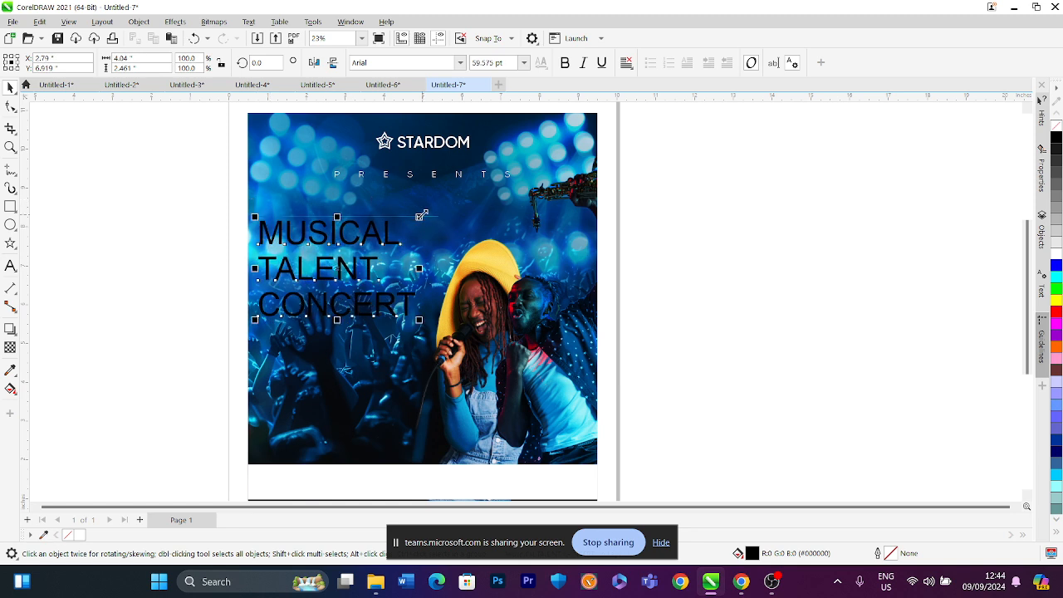
{"action": "left_click_drag", "start_coordinate": [418, 217], "coordinate": [439, 205]}
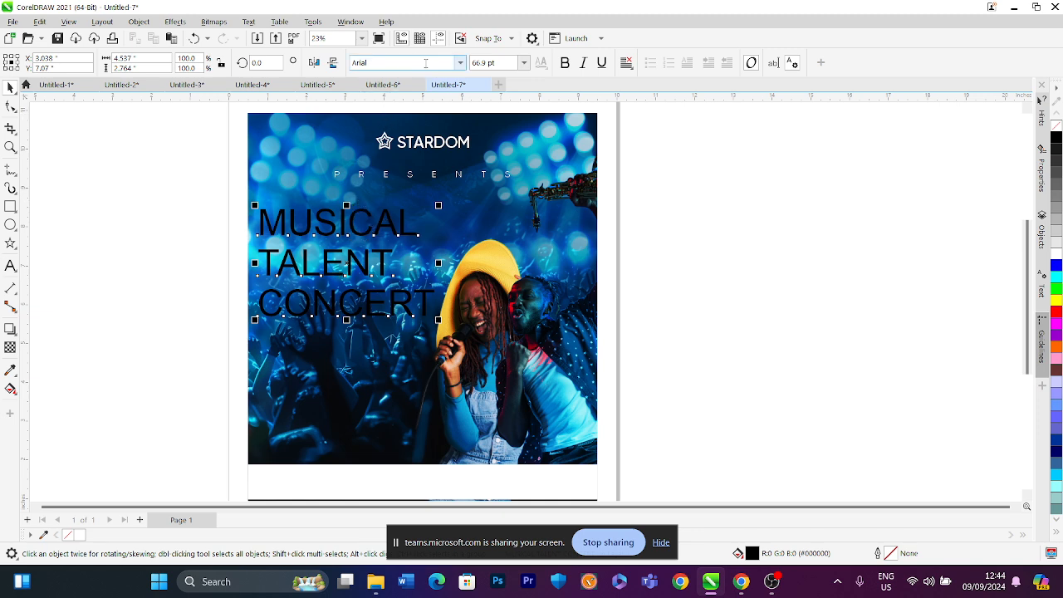
Set the MUSICAL TALENT CONCERT text's font to Gilroy Heavy
{"action": "left_click", "coordinate": [460, 63]}
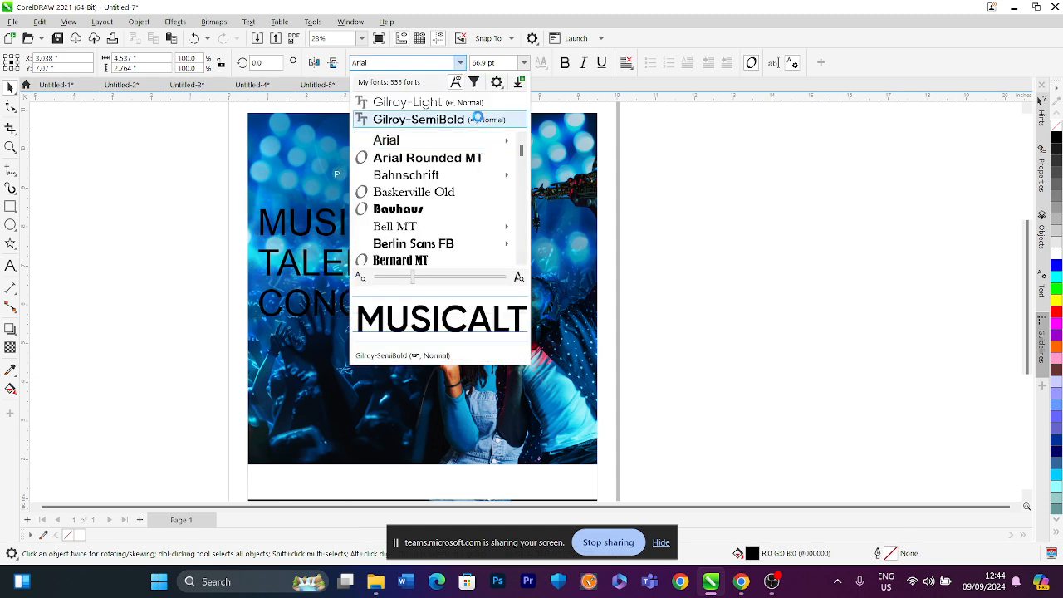
{"action": "left_click", "coordinate": [449, 121]}
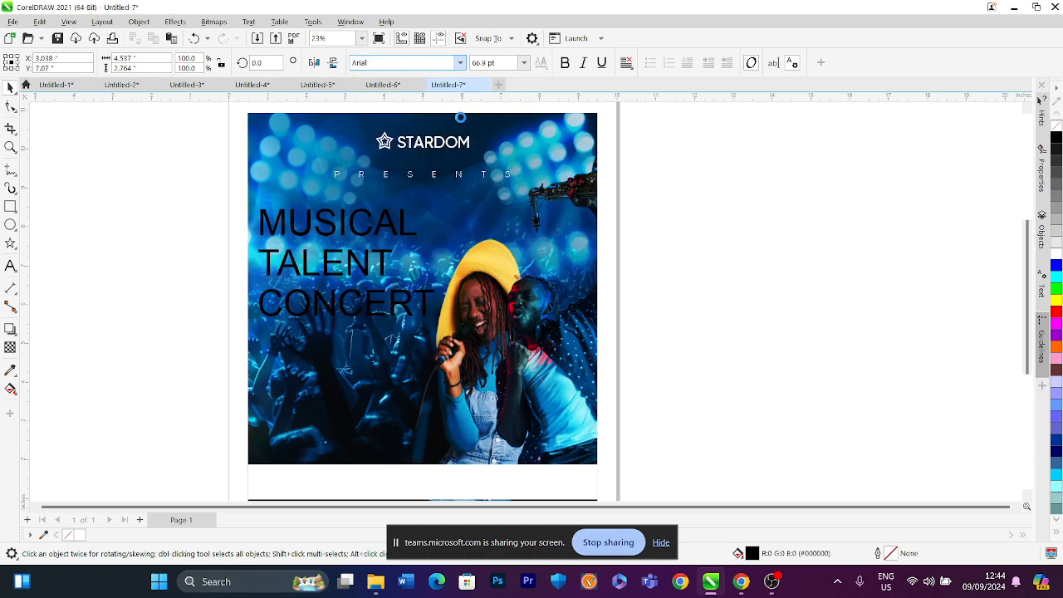
{"action": "left_click", "coordinate": [459, 63]}
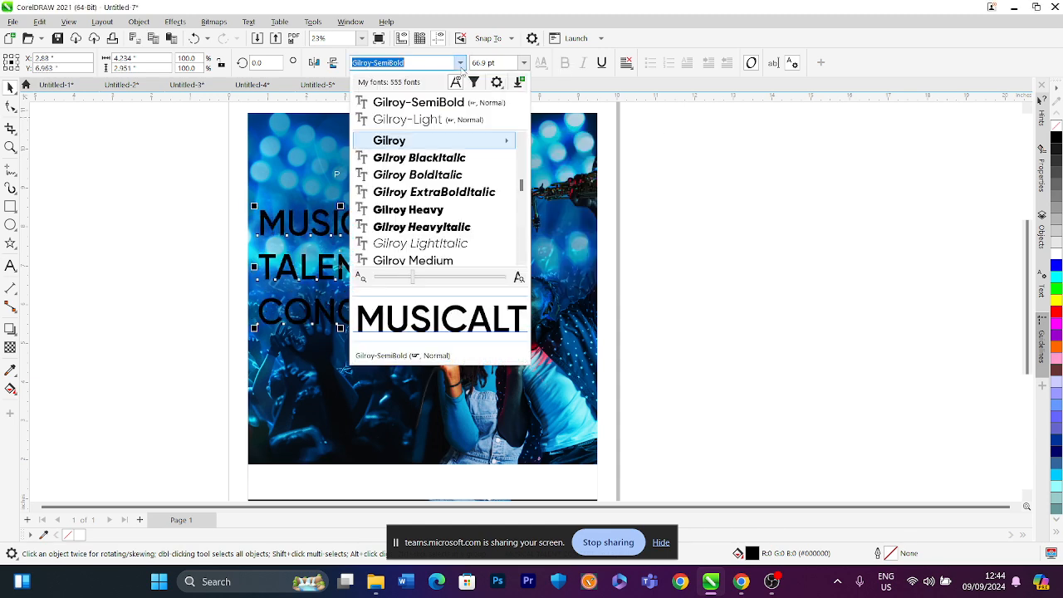
{"action": "left_click", "coordinate": [439, 209]}
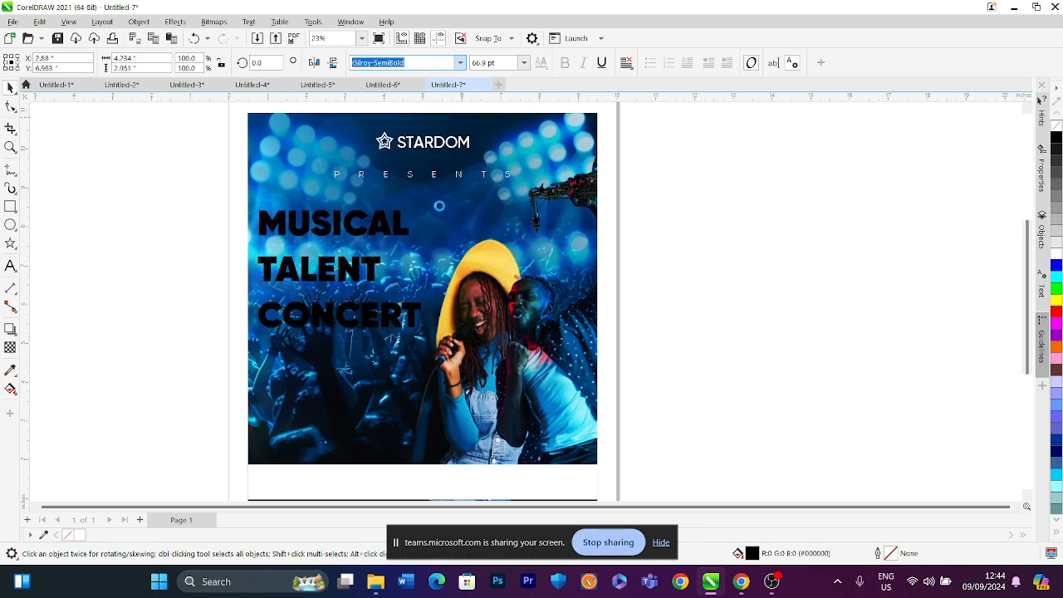
Fill the MUSICAL TALENT CONCERT text white
{"action": "left_click", "coordinate": [1055, 255]}
{"action": "left_click", "coordinate": [10, 108]}
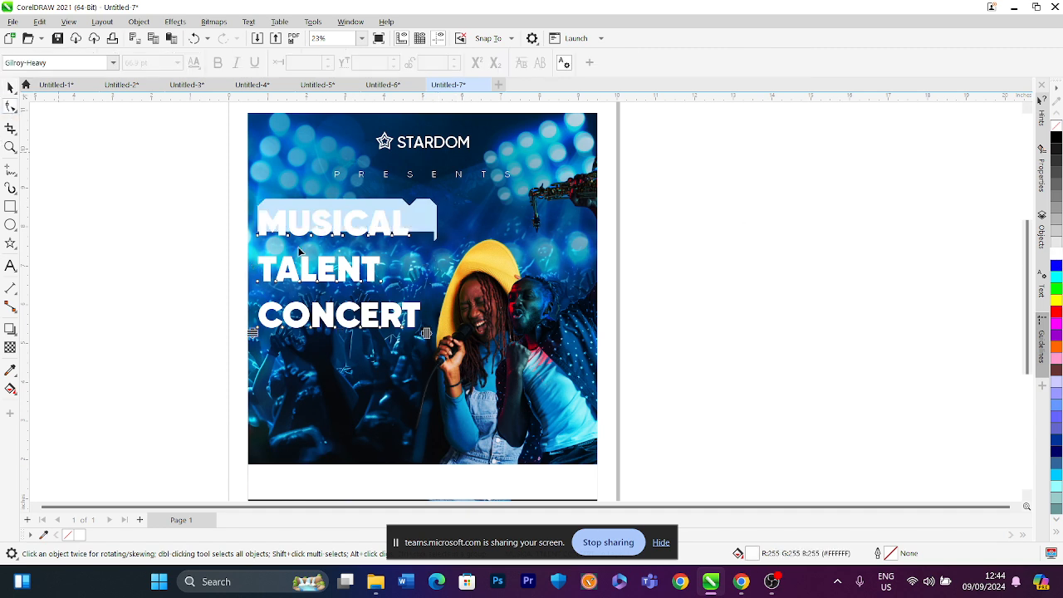
{"action": "left_click", "coordinate": [9, 87]}
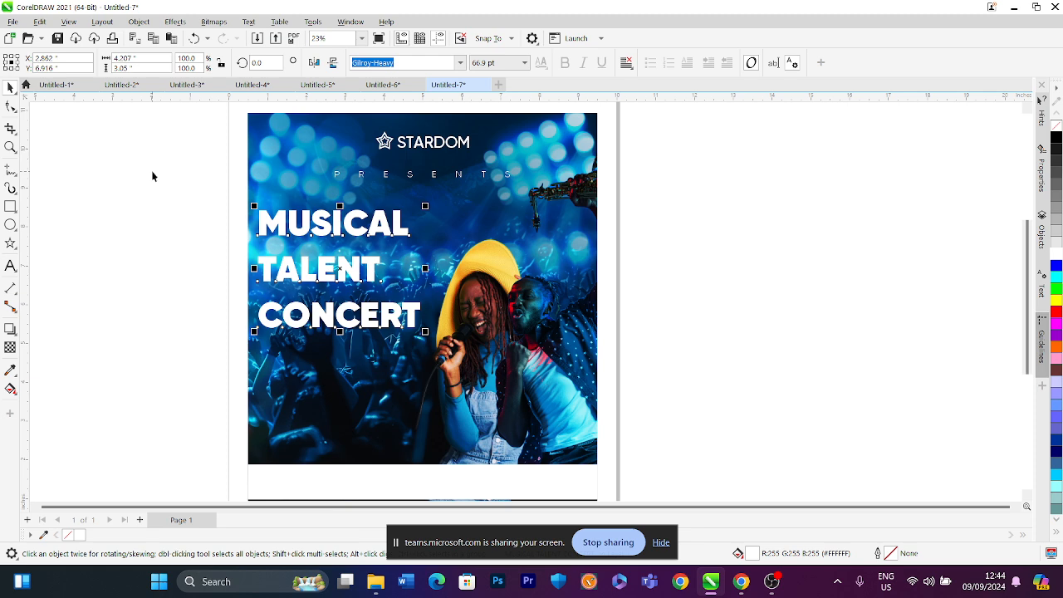
Break the text apart into separate lines and scale TALENT and MUSICAL up to a matching width
{"action": "key", "text": "ctrl+k"}
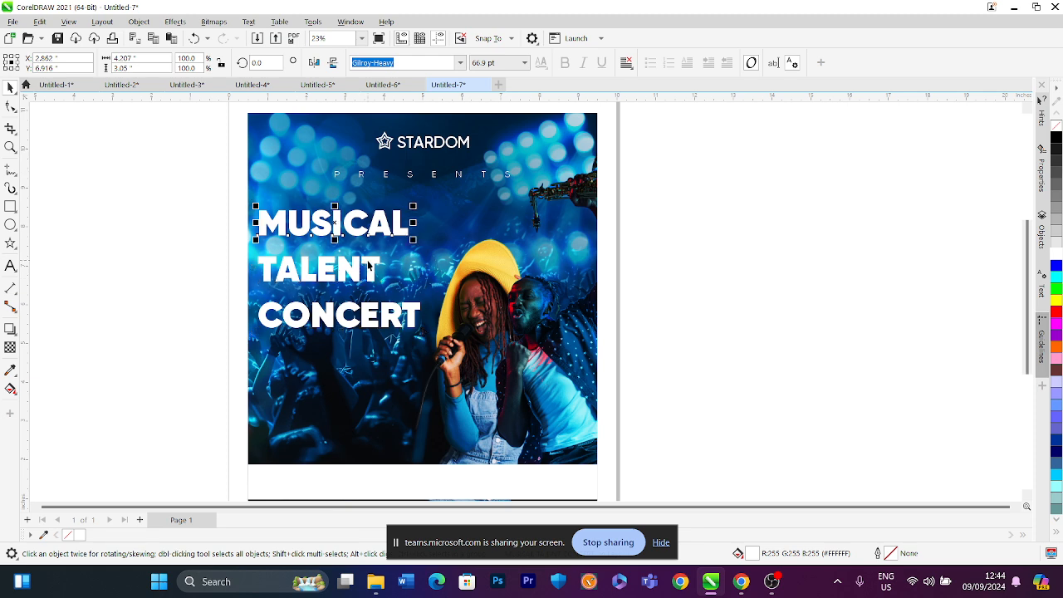
{"action": "left_click", "coordinate": [371, 264]}
{"action": "left_click_drag", "start_coordinate": [386, 251], "coordinate": [412, 241]}
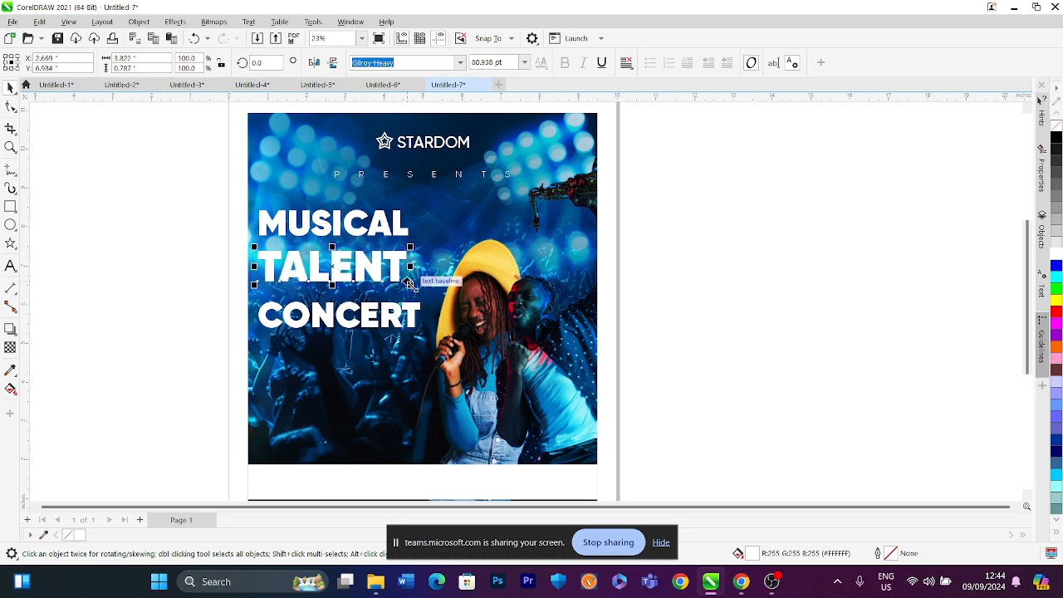
{"action": "left_click_drag", "start_coordinate": [409, 285], "coordinate": [427, 289]}
{"action": "left_click", "coordinate": [399, 233]}
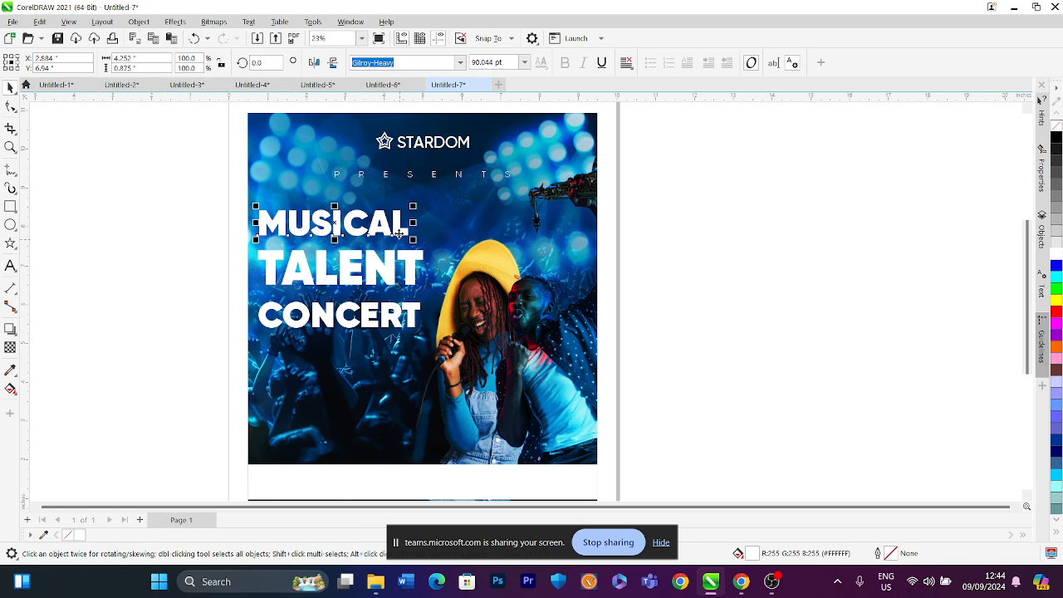
{"action": "left_click_drag", "start_coordinate": [412, 242], "coordinate": [425, 246]}
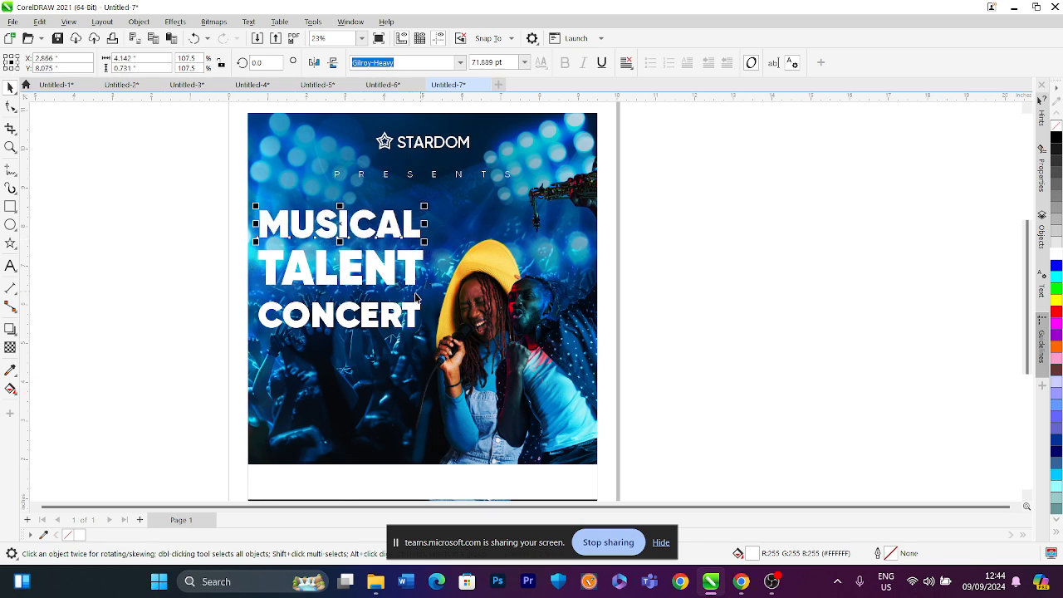
Tighten the line spacing by moving CONCERT and MUSICAL closer to TALENT
{"action": "left_click", "coordinate": [415, 312]}
{"action": "left_click_drag", "start_coordinate": [412, 308], "coordinate": [410, 301]}
{"action": "left_click", "coordinate": [399, 240]}
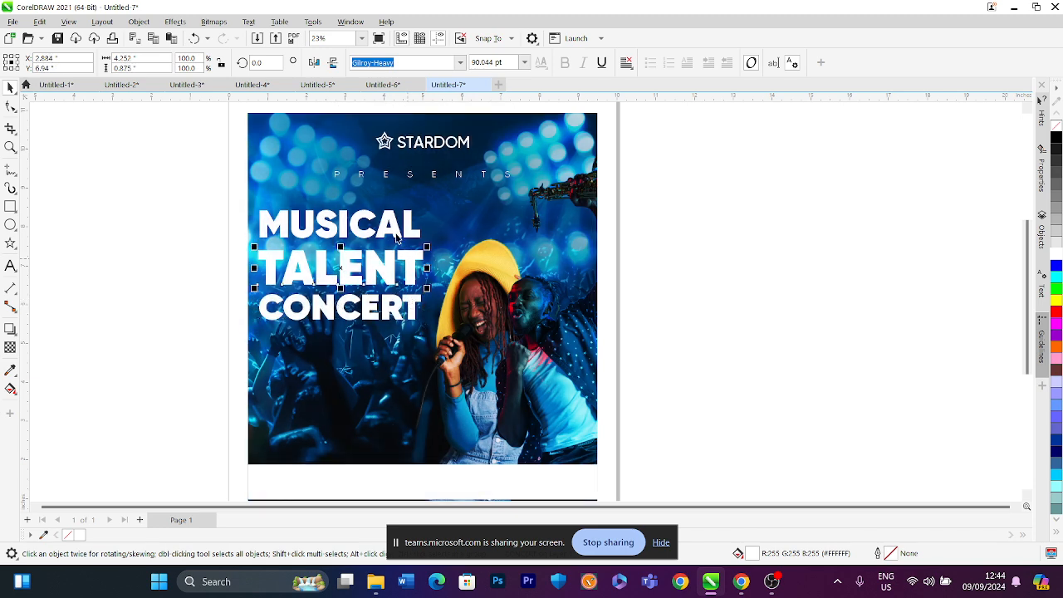
{"action": "left_click_drag", "start_coordinate": [399, 240], "coordinate": [396, 241]}
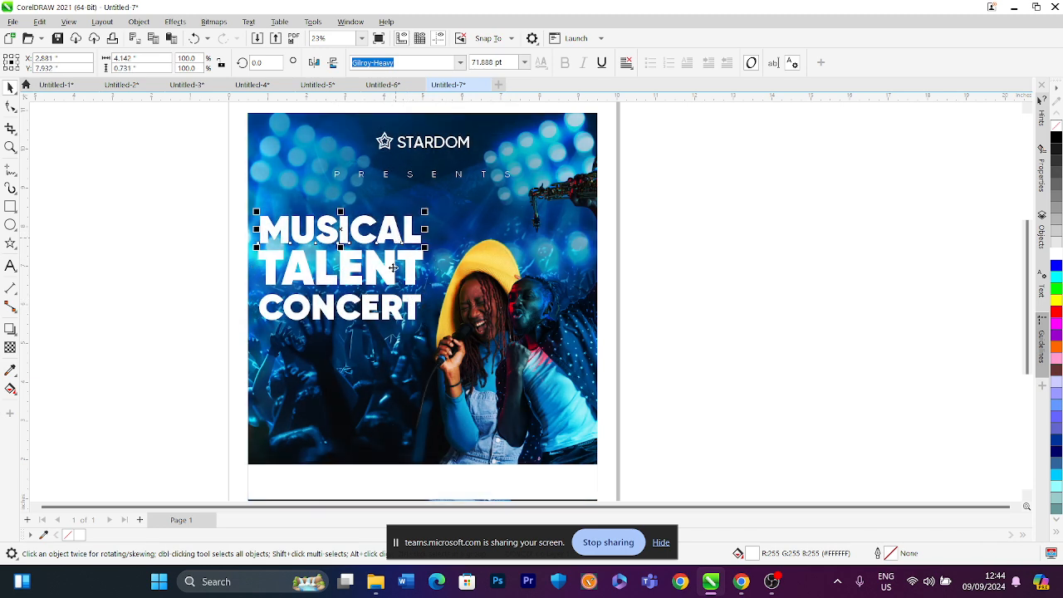
{"action": "left_click", "coordinate": [372, 308]}
{"action": "left_click_drag", "start_coordinate": [368, 308], "coordinate": [370, 304]}
Select all three text lines, left-align them, and enlarge them slightly
{"action": "left_click_drag", "start_coordinate": [200, 200], "coordinate": [432, 343]}
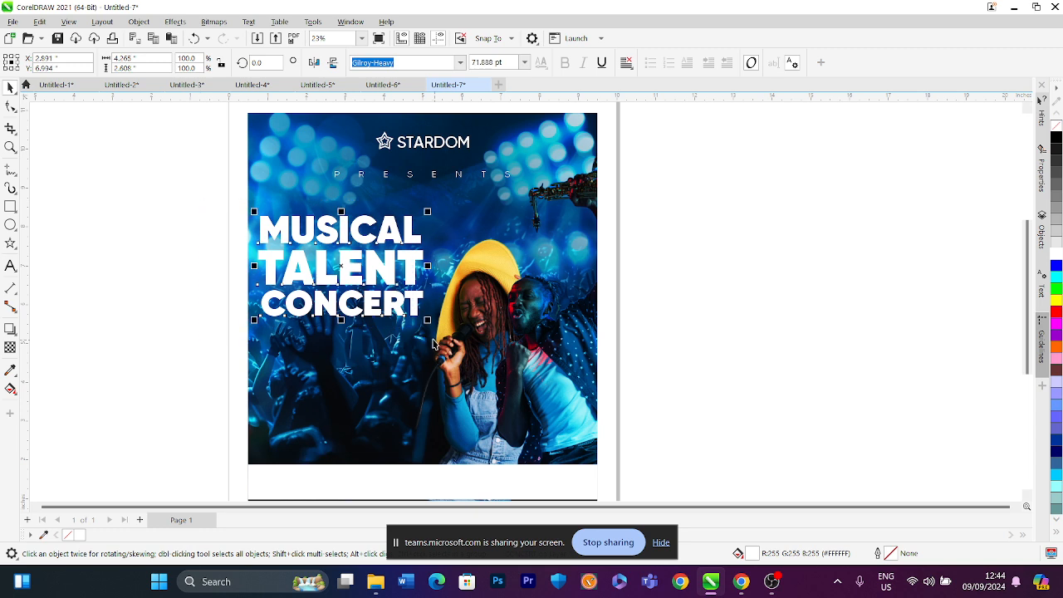
{"action": "key", "text": "l"}
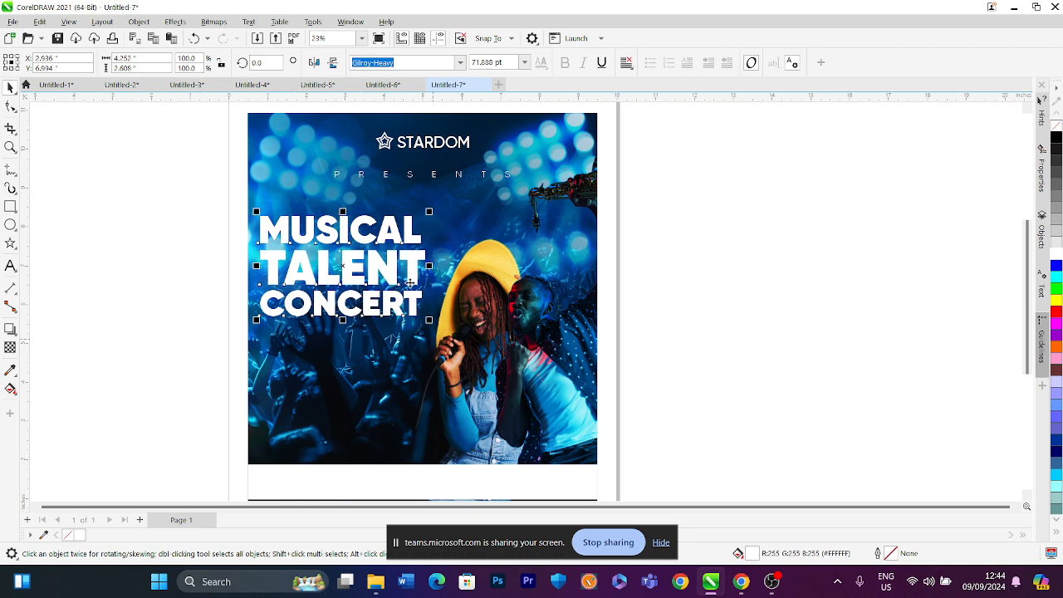
{"action": "left_click_drag", "start_coordinate": [428, 212], "coordinate": [431, 210]}
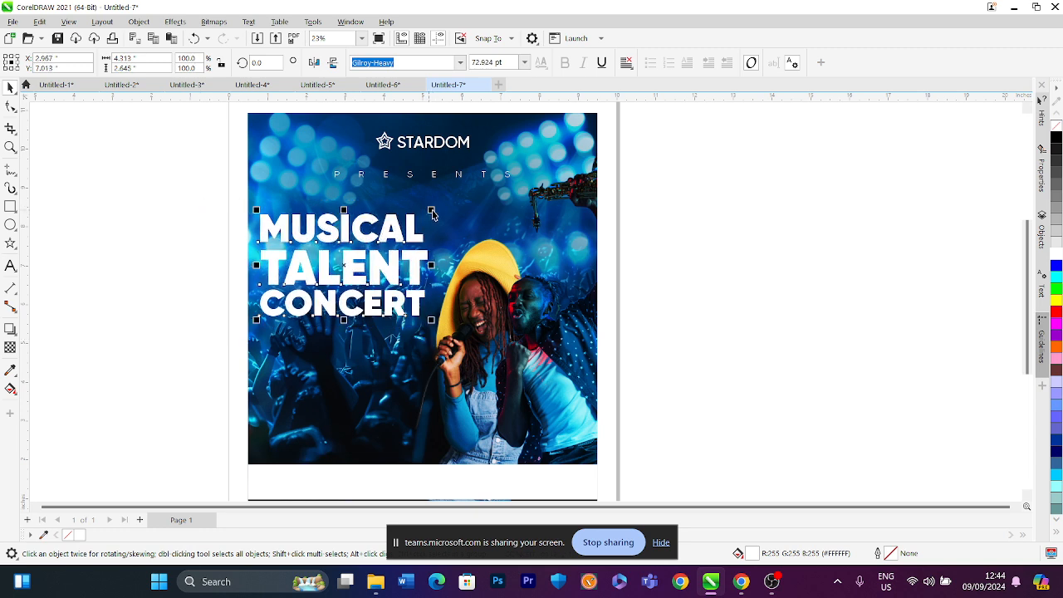
Select the three text lines and remove their fill
{"action": "left_click", "coordinate": [641, 217]}
{"action": "left_click_drag", "start_coordinate": [208, 200], "coordinate": [458, 337]}
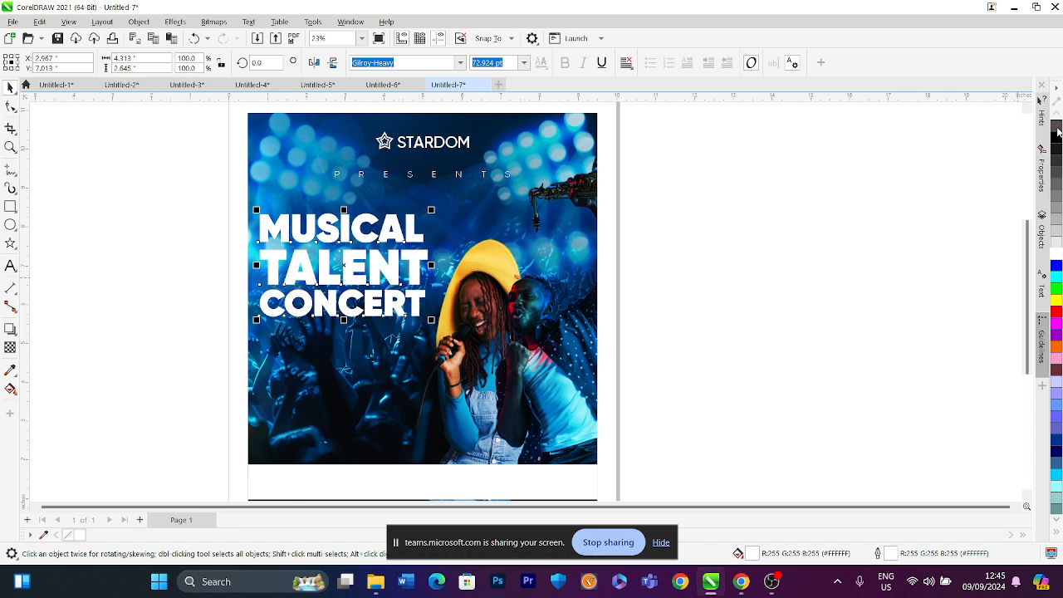
{"action": "left_click", "coordinate": [1056, 127]}
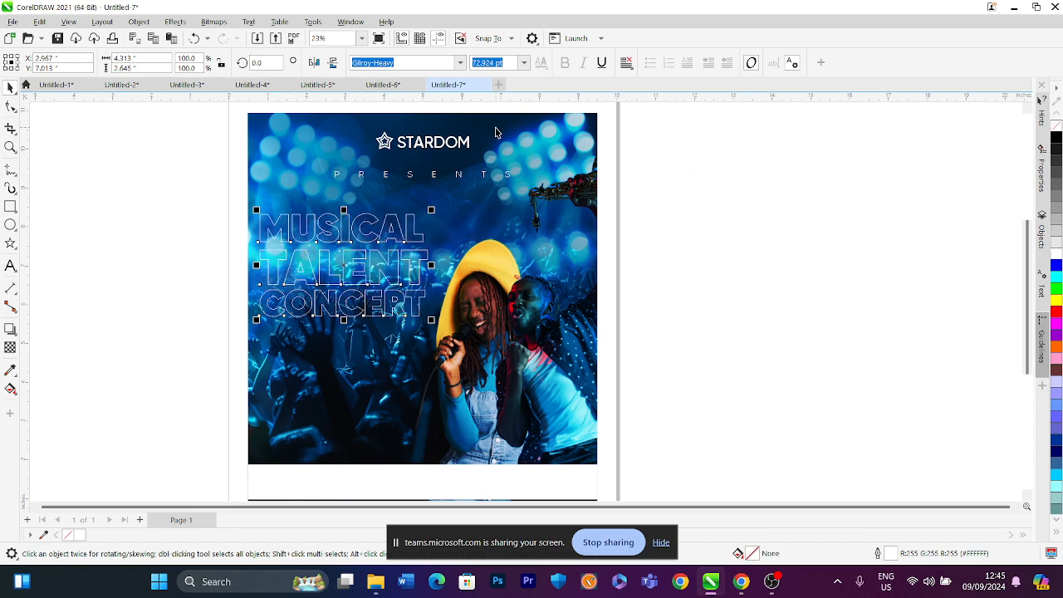
Give the three text lines a white outline 5.0 px wide
{"action": "key", "text": "F12"}
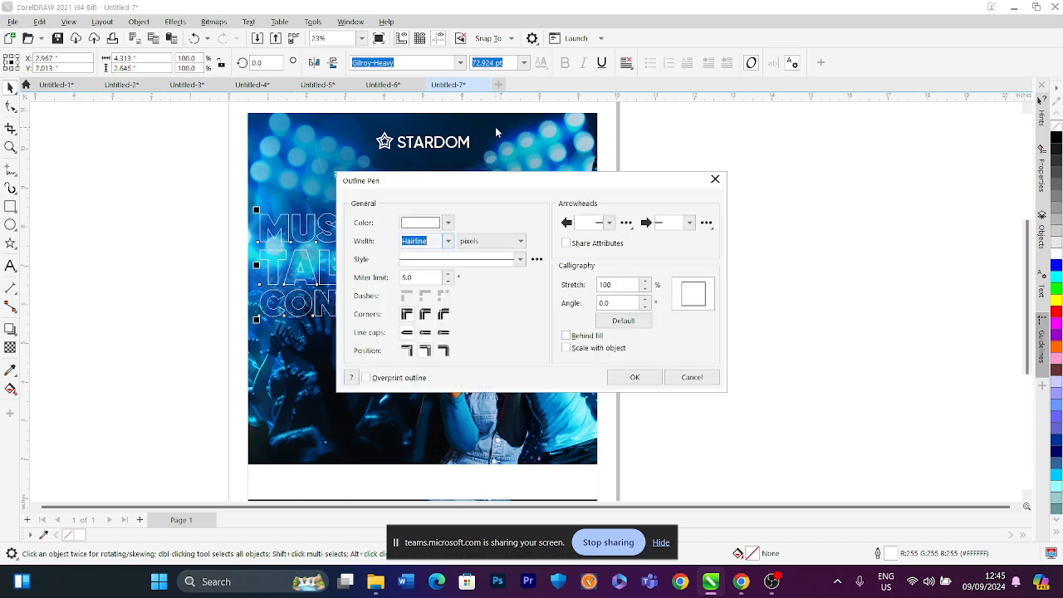
{"action": "left_click", "coordinate": [447, 241]}
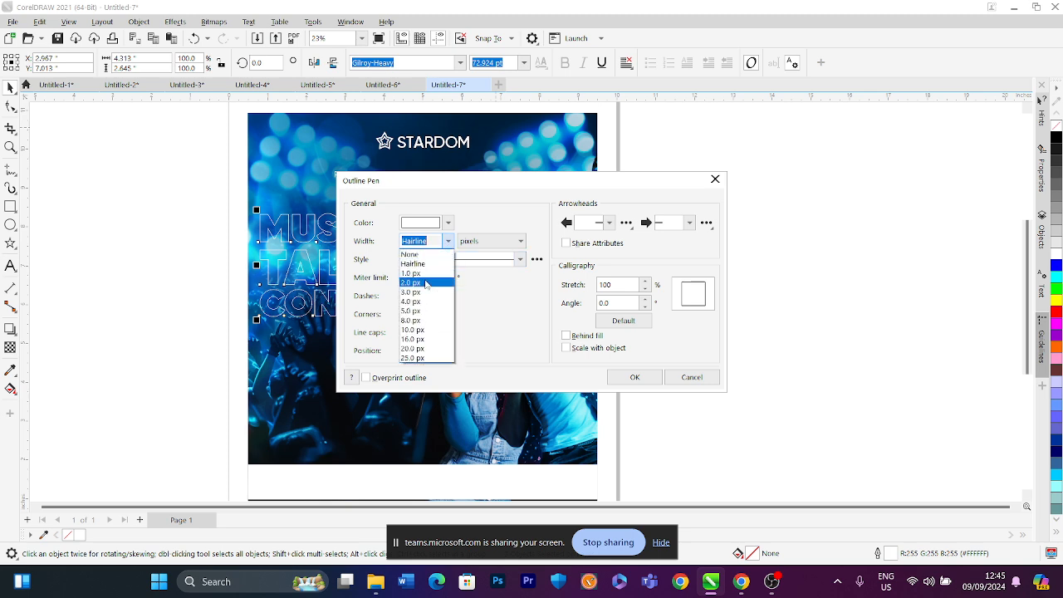
{"action": "left_click", "coordinate": [427, 298]}
{"action": "left_click", "coordinate": [634, 377]}
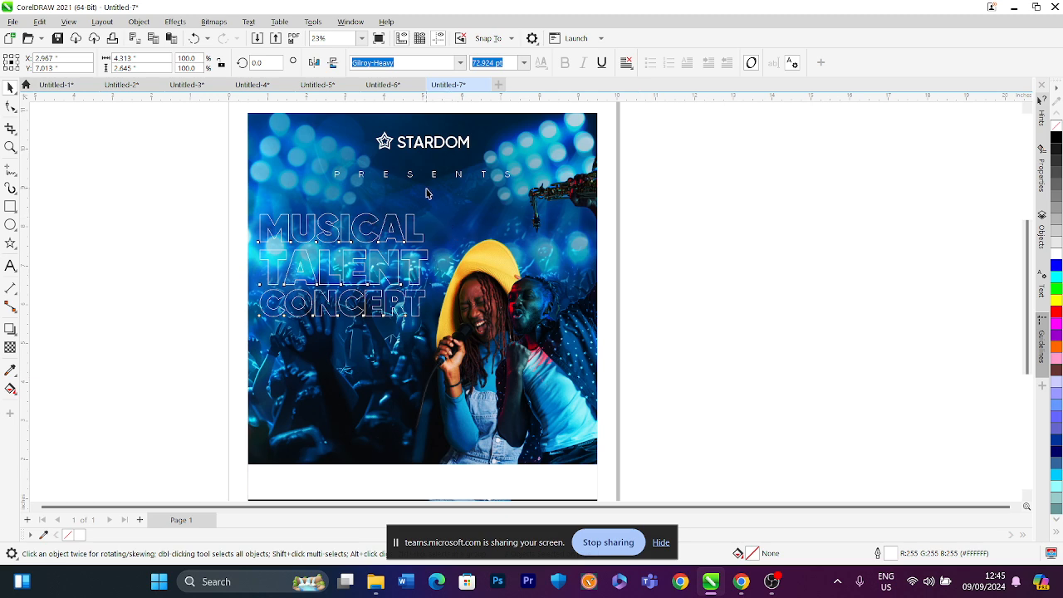
{"action": "key", "text": "F12"}
{"action": "left_click", "coordinate": [448, 241]}
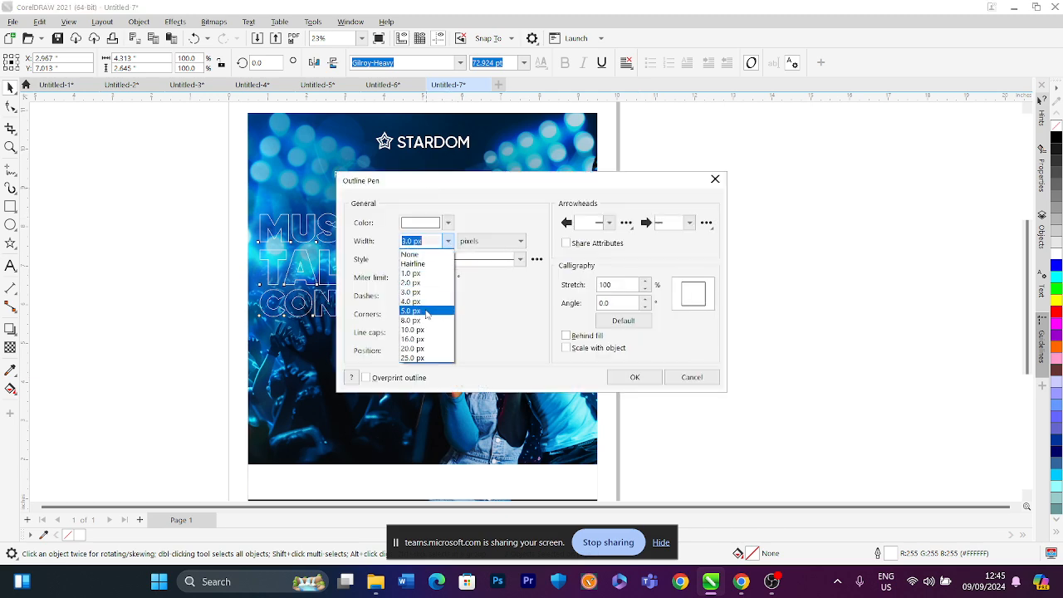
{"action": "left_click", "coordinate": [426, 311]}
{"action": "left_click", "coordinate": [635, 377]}
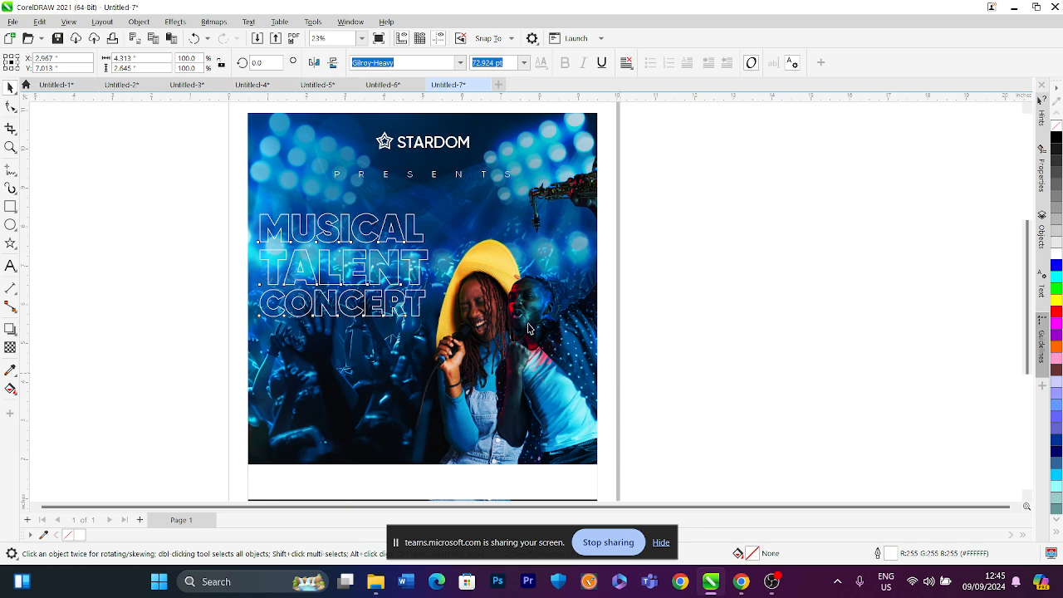
Refill the text white and drag a duplicate downward, leaving the outlined version in place
{"action": "left_click", "coordinate": [389, 267]}
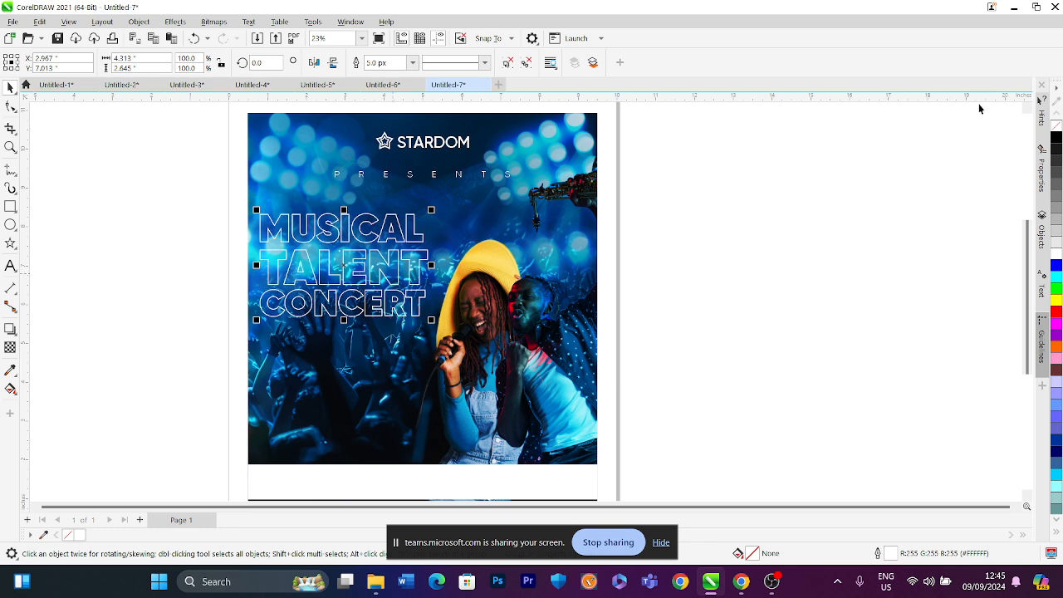
{"action": "left_click", "coordinate": [1055, 254]}
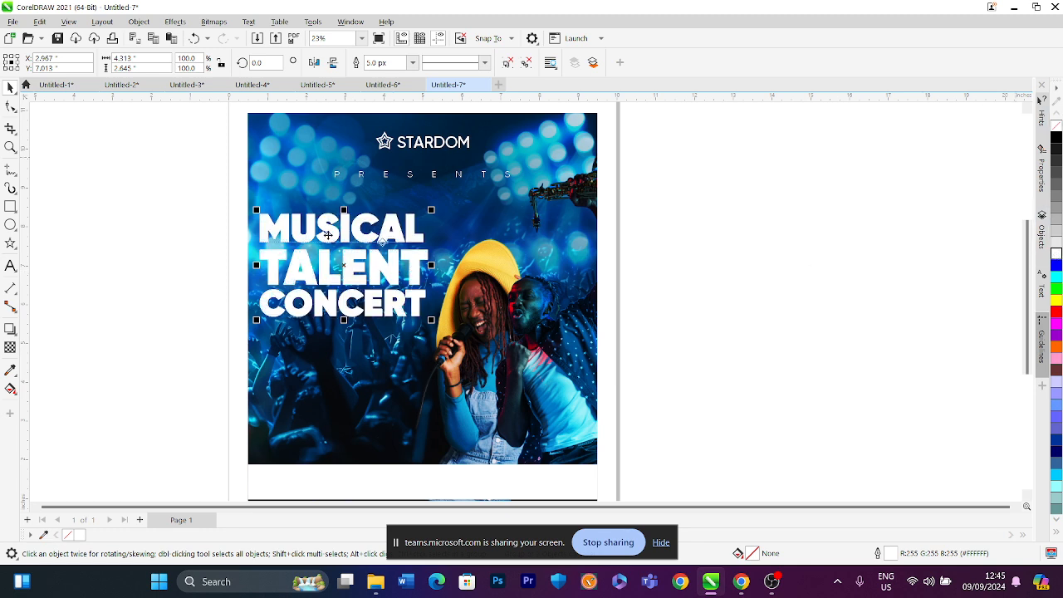
{"action": "left_click_drag", "start_coordinate": [305, 234], "coordinate": [303, 255]}
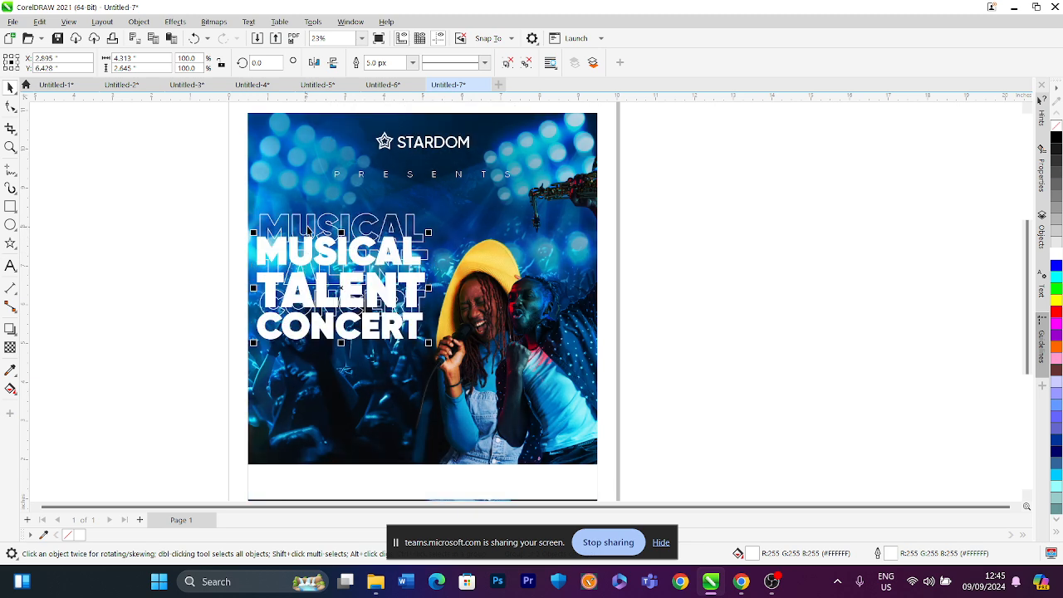
Enlarge the outlined copy and move the white-filled text back up over it
{"action": "left_click", "coordinate": [307, 227]}
{"action": "left_click_drag", "start_coordinate": [442, 202], "coordinate": [443, 199]}
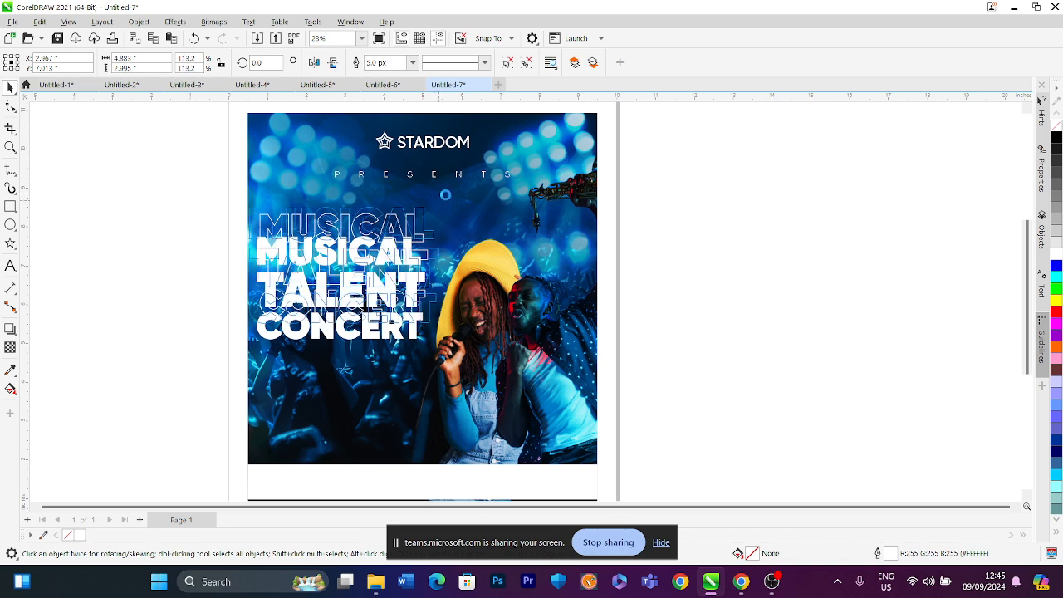
{"action": "left_click", "coordinate": [367, 330]}
{"action": "left_click_drag", "start_coordinate": [367, 330], "coordinate": [360, 307]}
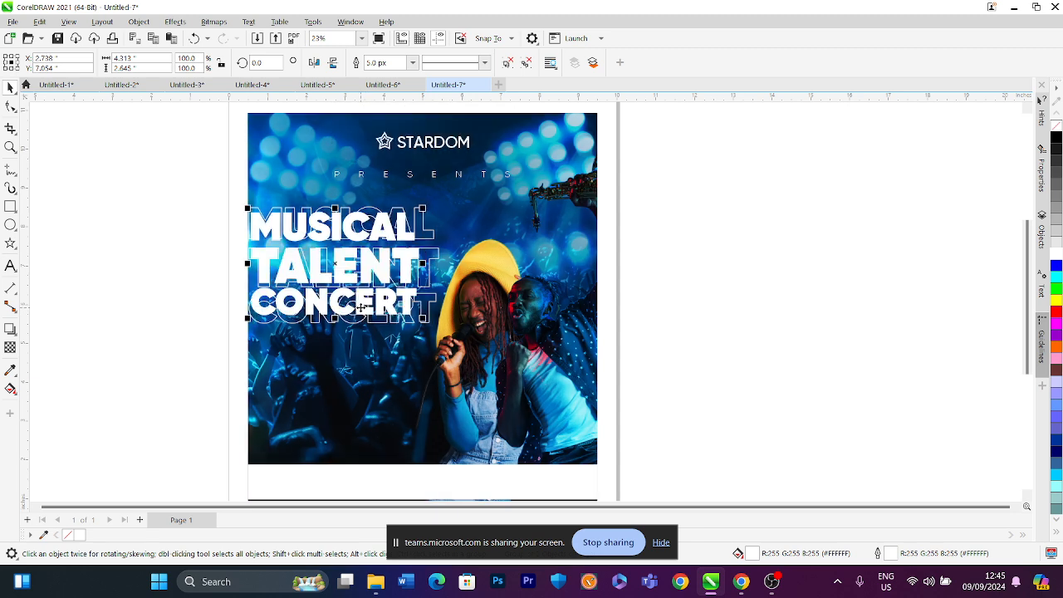
Delete the outlined copy and nudge the white-filled text slightly right
{"action": "left_click", "coordinate": [435, 240]}
{"action": "key", "text": "Delete"}
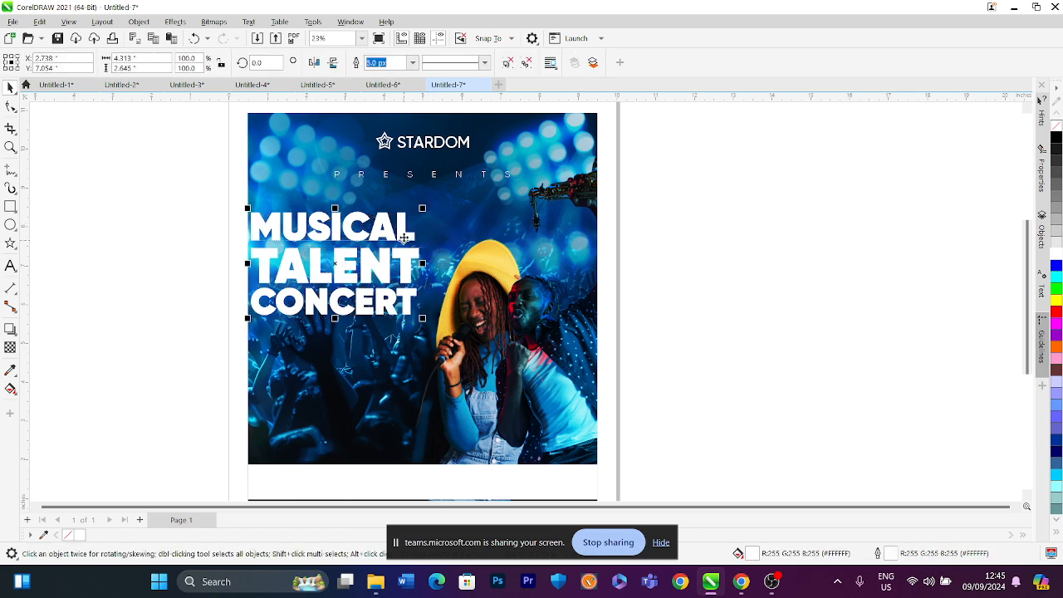
{"action": "left_click_drag", "start_coordinate": [390, 239], "coordinate": [397, 238]}
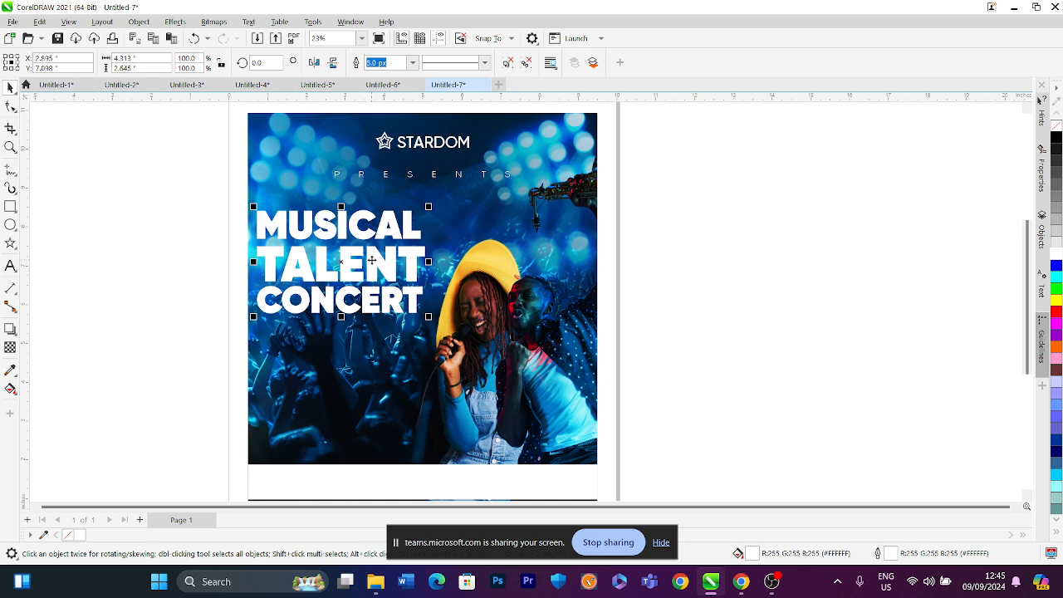
Stretch the background photo downward so it extends closer to the footer band
{"action": "left_click", "coordinate": [372, 260]}
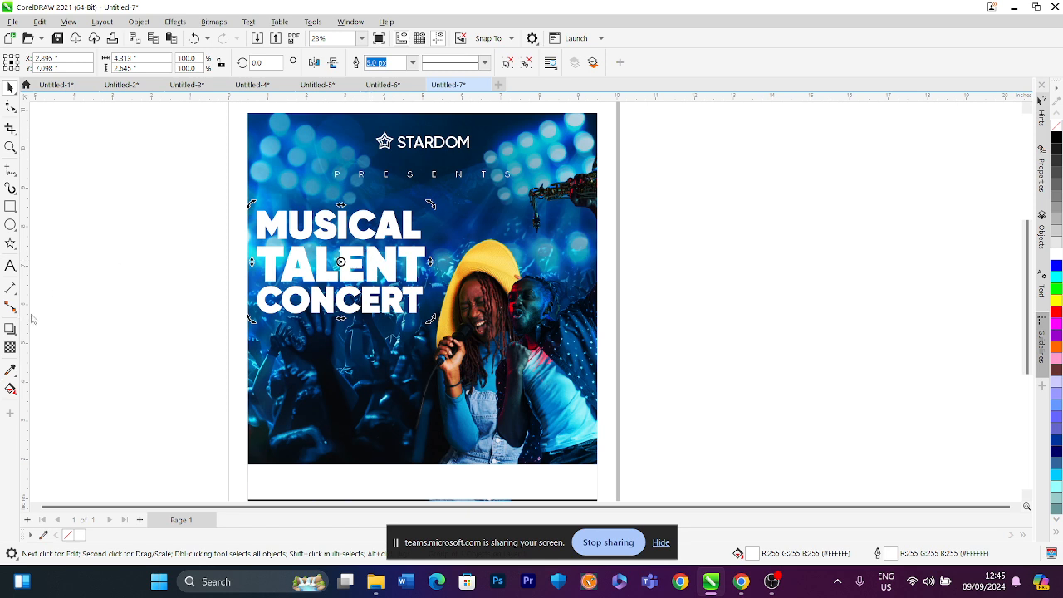
{"action": "left_click", "coordinate": [114, 294]}
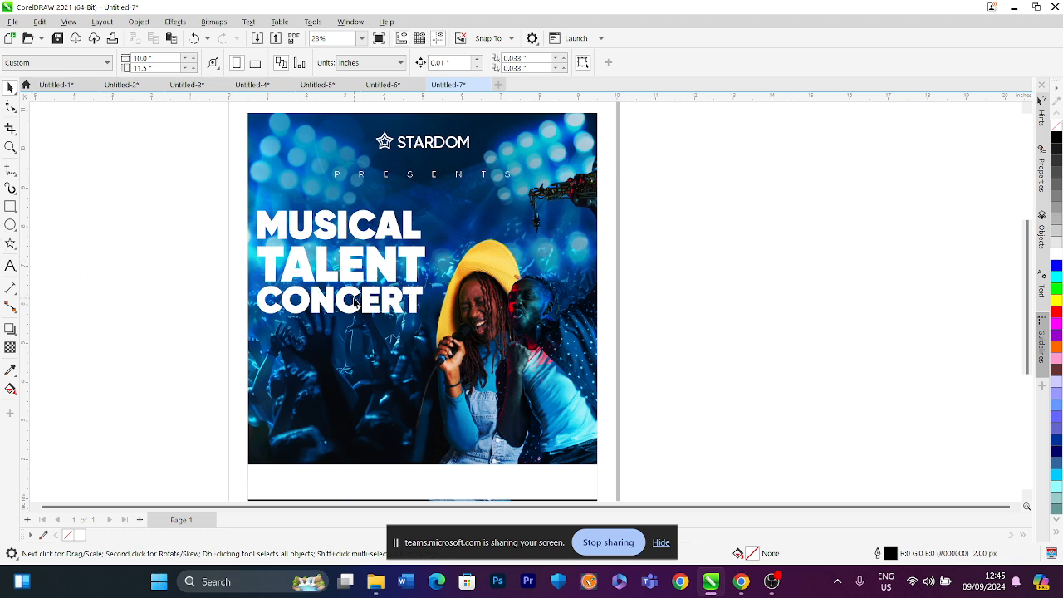
{"action": "left_click", "coordinate": [361, 39]}
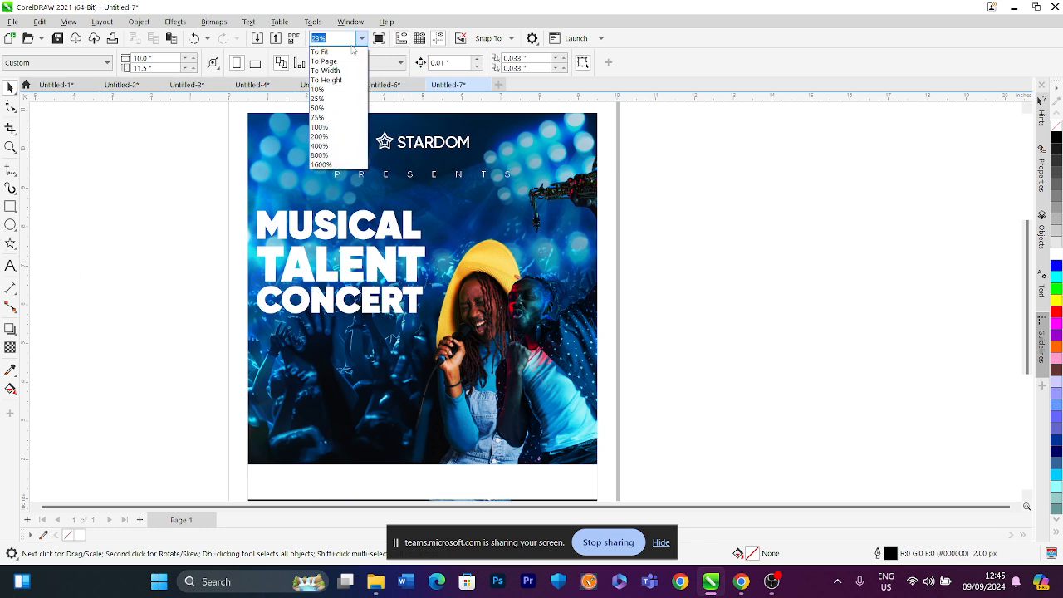
{"action": "left_click", "coordinate": [343, 52]}
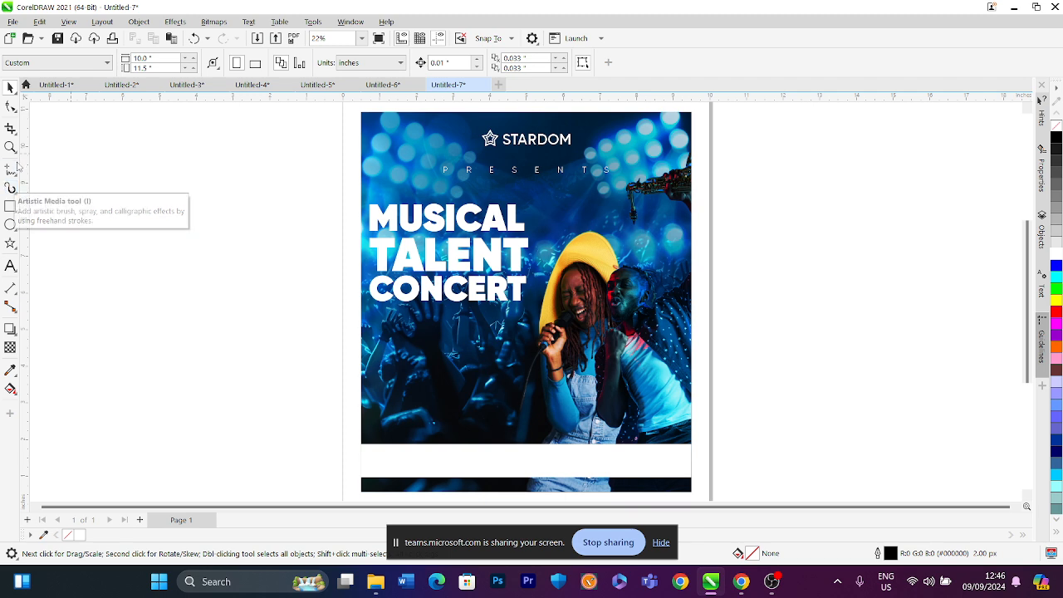
{"action": "left_click", "coordinate": [10, 206]}
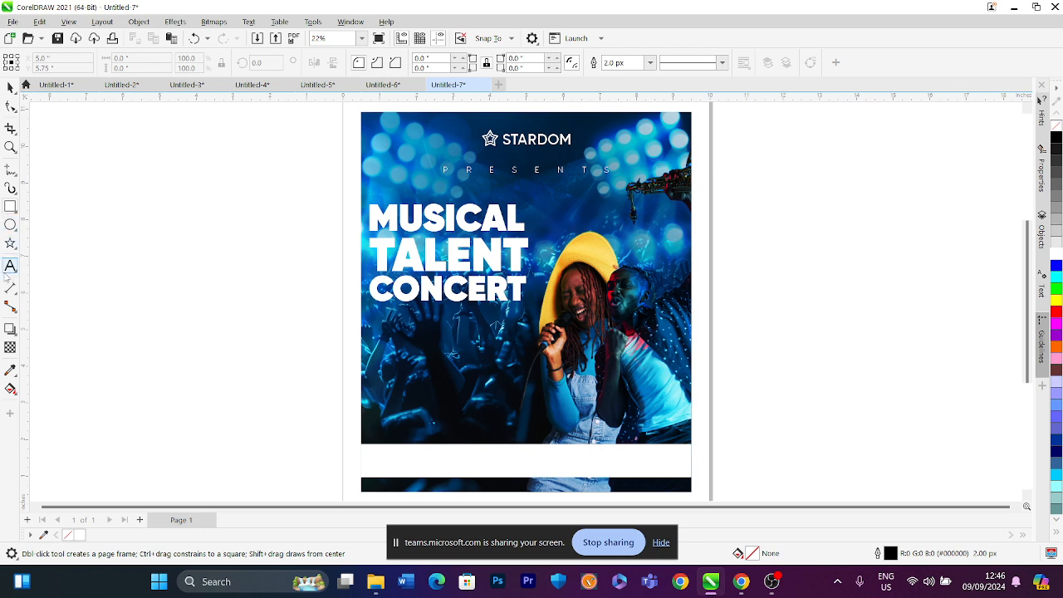
{"action": "left_click", "coordinate": [10, 87]}
{"action": "left_click", "coordinate": [554, 456]}
{"action": "left_click_drag", "start_coordinate": [525, 482], "coordinate": [528, 489]}
{"action": "left_click_drag", "start_coordinate": [526, 440], "coordinate": [526, 460]}
{"action": "left_click", "coordinate": [290, 384]}
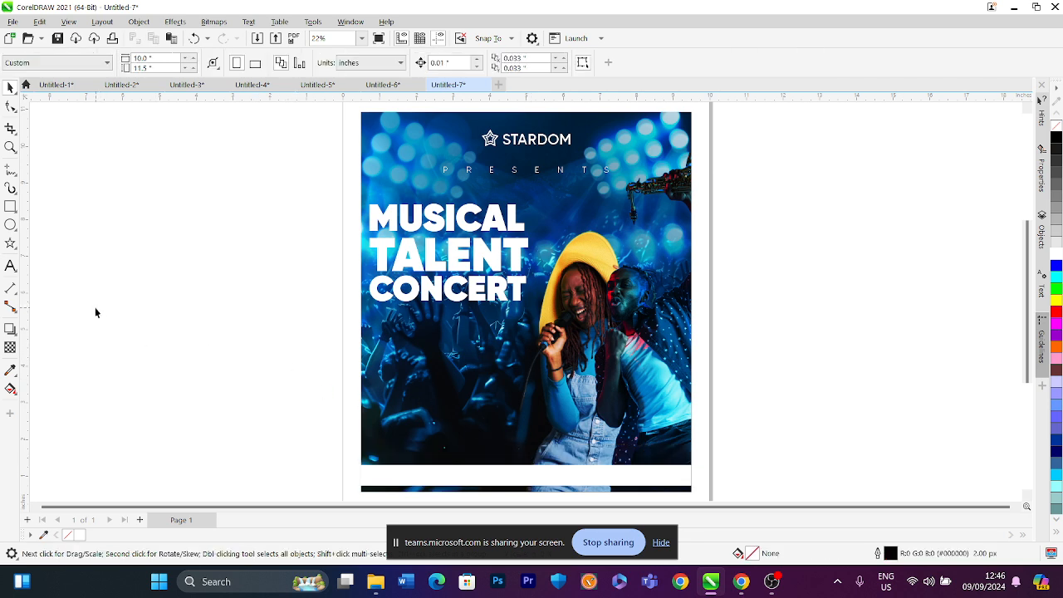
Draw a white-filled rectangle about 3.98 x 3.52 inches below the headline on the left side
{"action": "left_click", "coordinate": [11, 209]}
{"action": "left_click_drag", "start_coordinate": [377, 315], "coordinate": [526, 447]}
{"action": "left_click", "coordinate": [10, 87]}
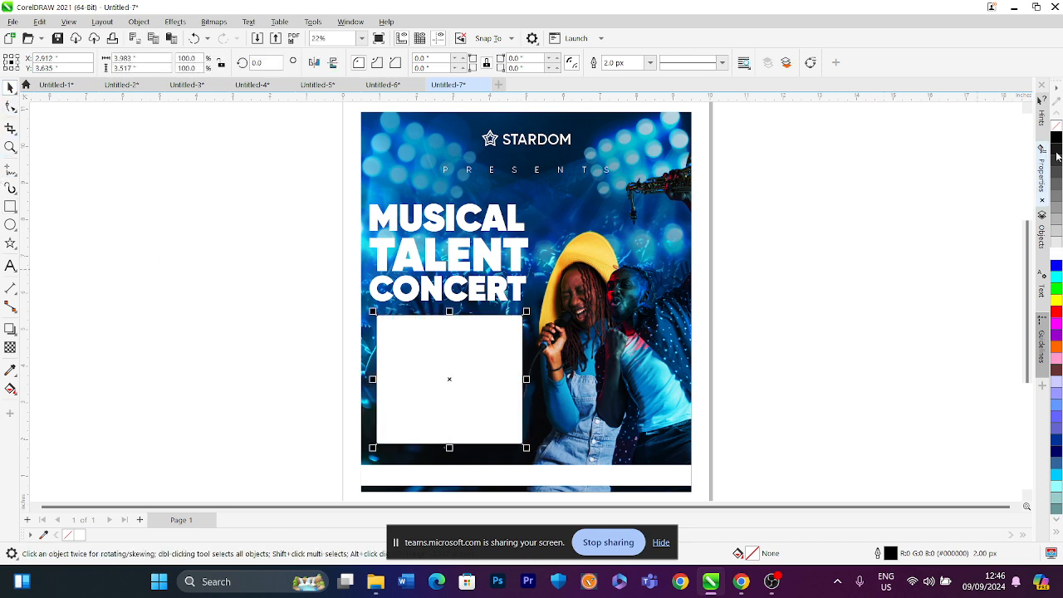
{"action": "left_click", "coordinate": [1057, 255]}
{"action": "left_click", "coordinate": [798, 234]}
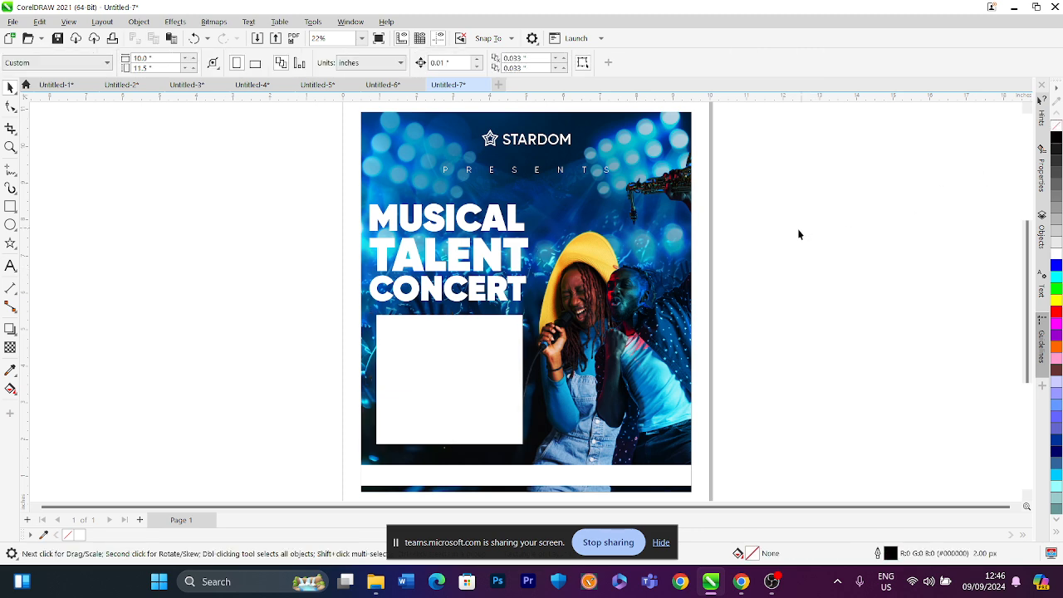
Align the white rectangle's left edge with the headline text
{"action": "left_click_drag", "start_coordinate": [324, 184], "coordinate": [556, 463]}
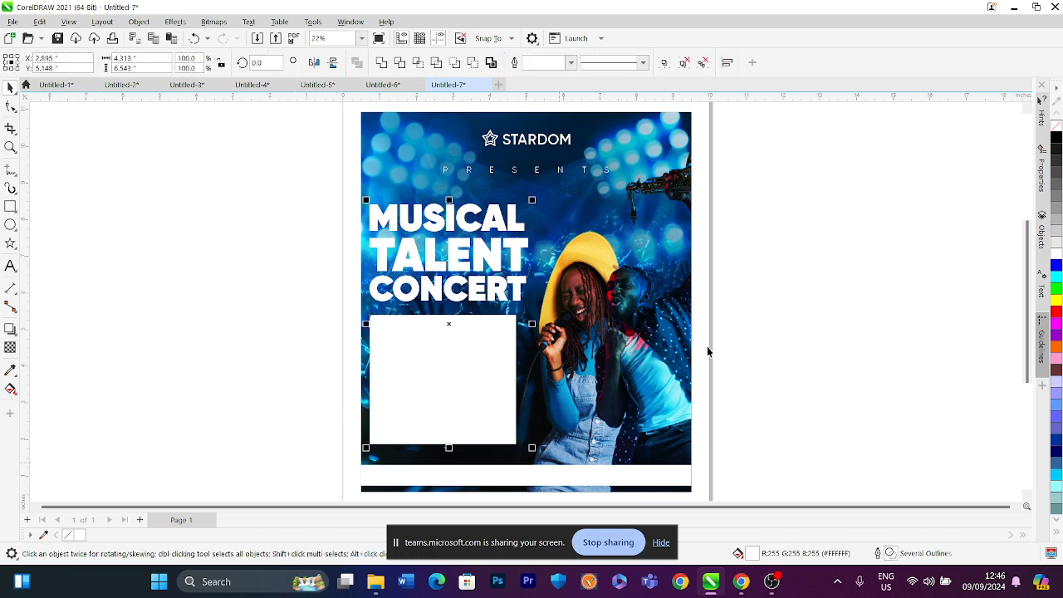
{"action": "left_click", "coordinate": [732, 336]}
{"action": "left_click", "coordinate": [463, 356]}
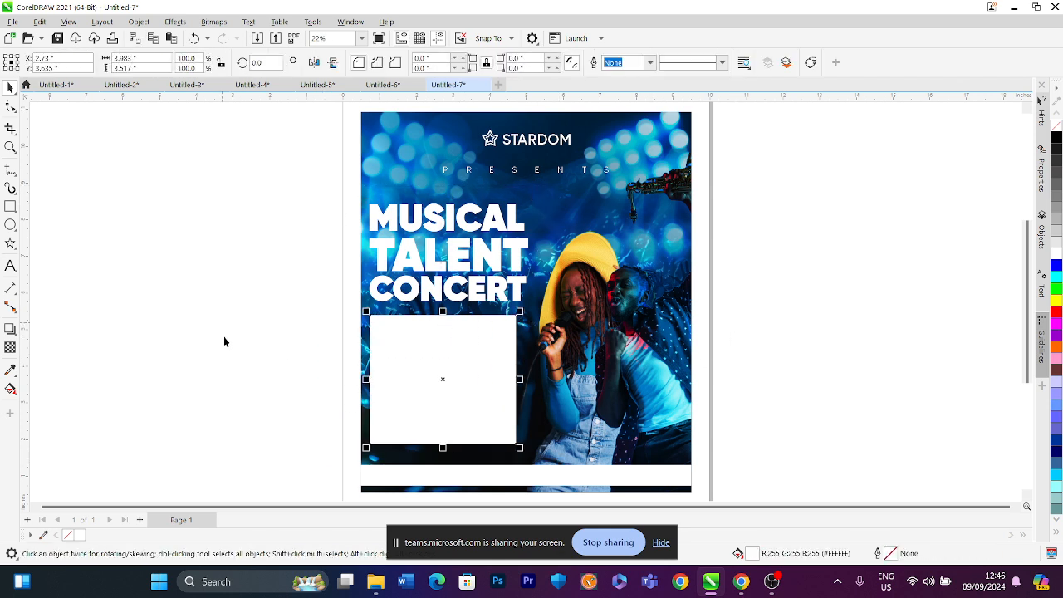
Add the text REGISTRATION at the top of the white rectangle
{"action": "left_click", "coordinate": [11, 266]}
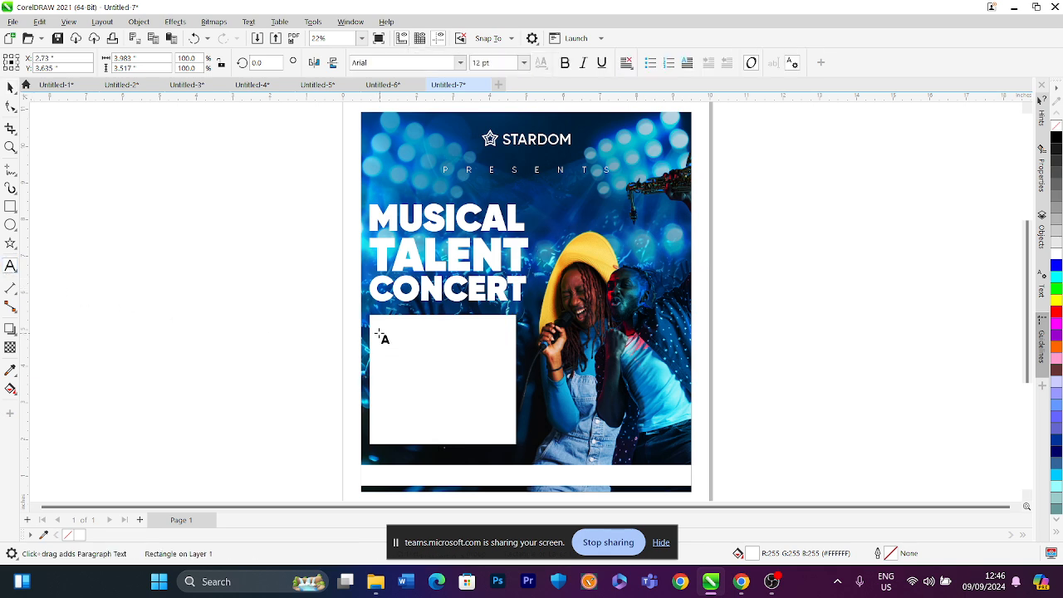
{"action": "left_click", "coordinate": [374, 334]}
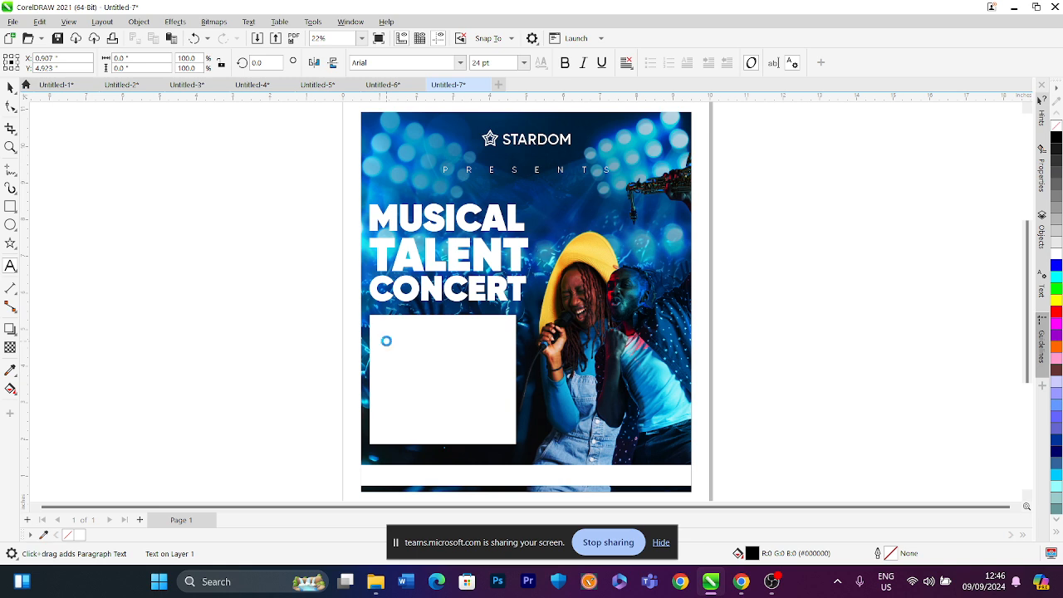
{"action": "type", "text": "HPE"}
{"action": "key", "text": "BackSpace"}
{"action": "key", "text": "BackSpace"}
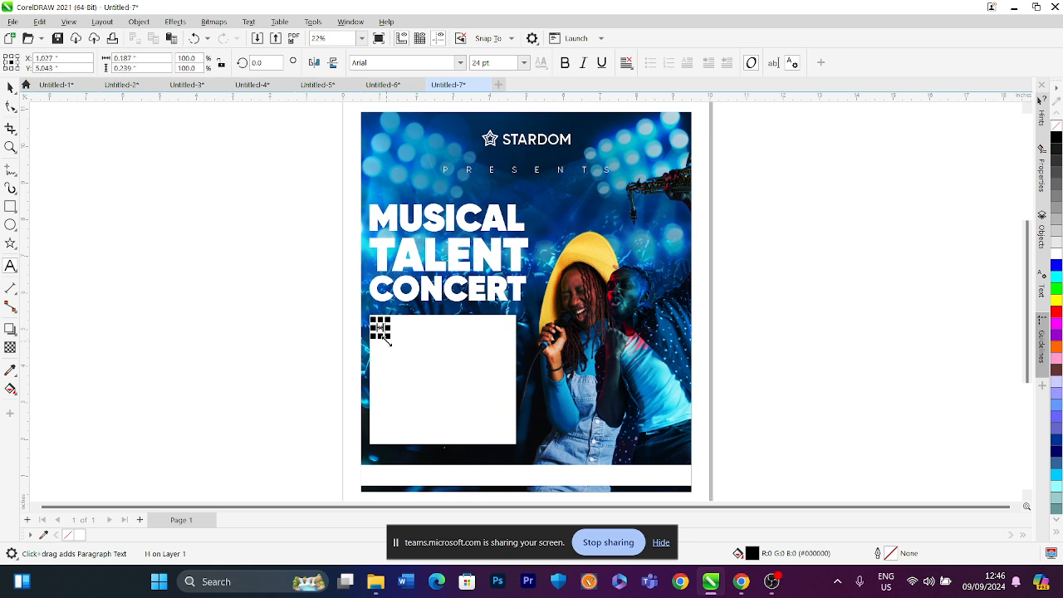
{"action": "key", "text": "BackSpace"}
{"action": "type", "text": "REGI"}
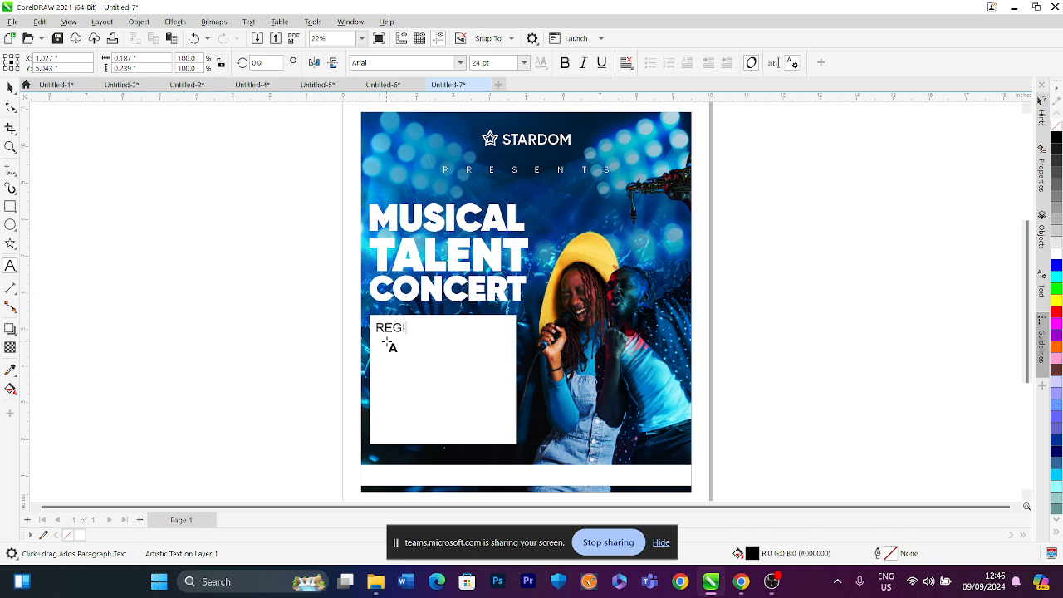
{"action": "type", "text": "STRATION"}
{"action": "left_click", "coordinate": [10, 88]}
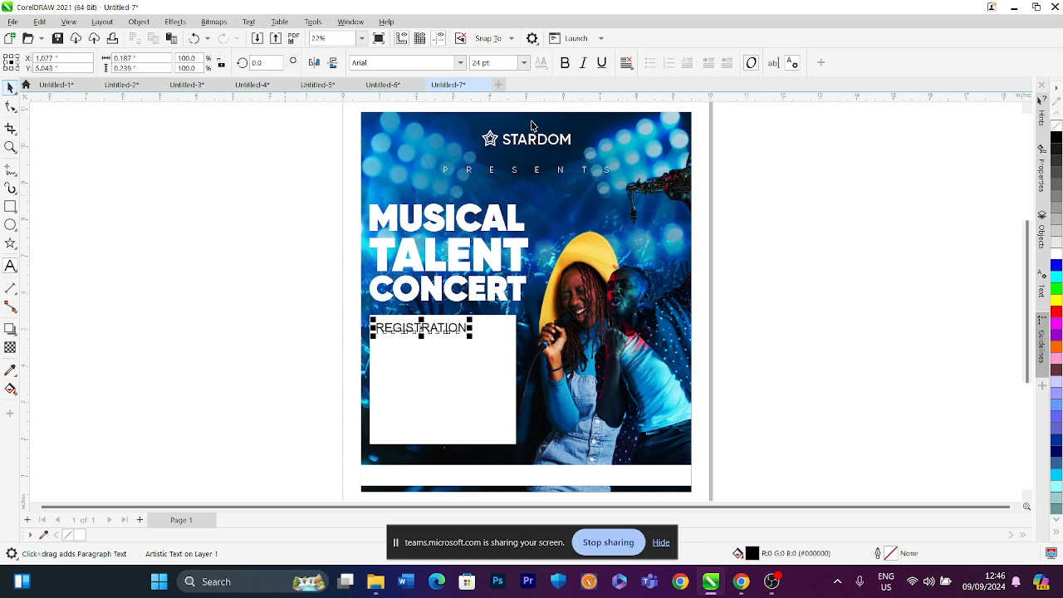
Set the REGISTRATION text's font to Gilroy-Bold
{"action": "left_click", "coordinate": [459, 63]}
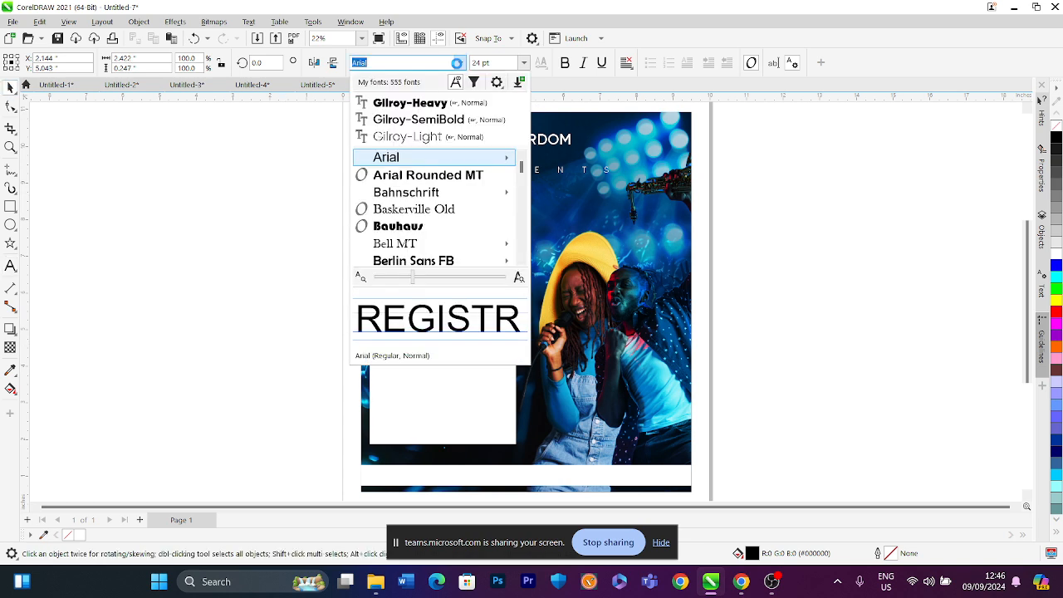
{"action": "left_click", "coordinate": [446, 119]}
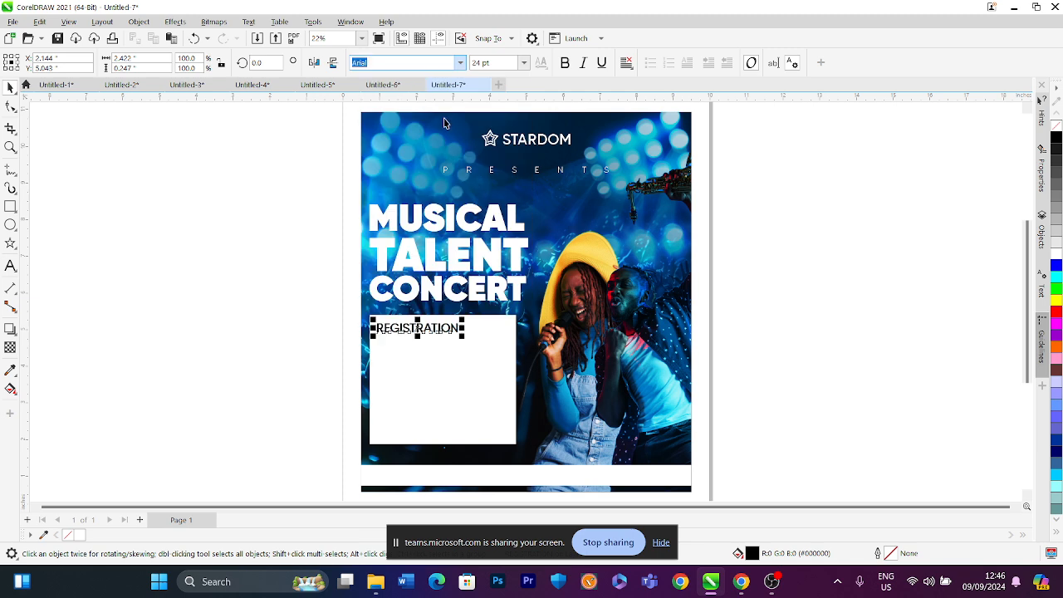
{"action": "left_click", "coordinate": [460, 65]}
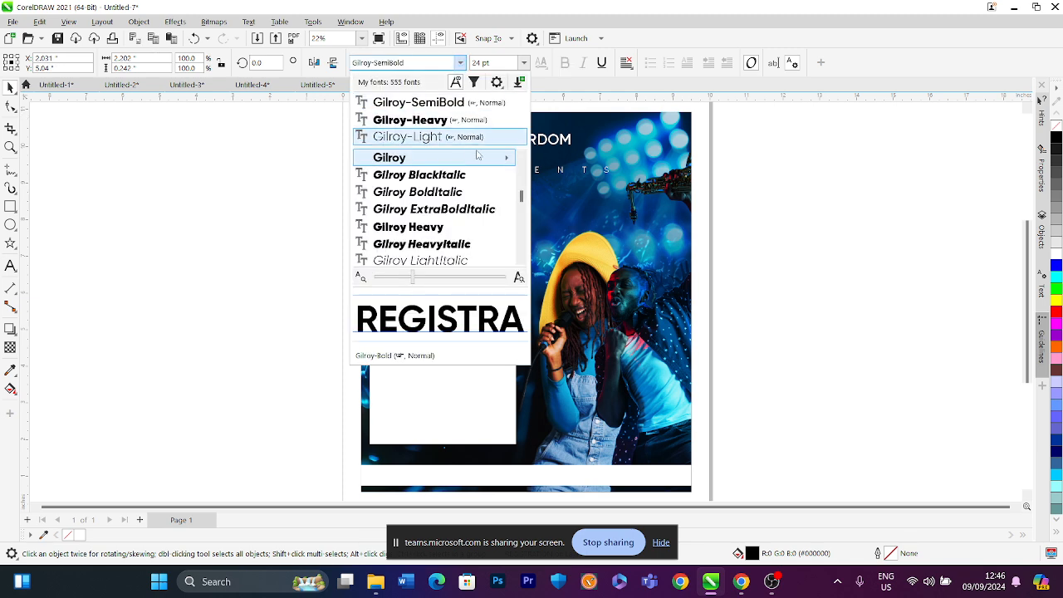
{"action": "mouse_move", "coordinate": [483, 155]}
{"action": "left_click", "coordinate": [616, 177]}
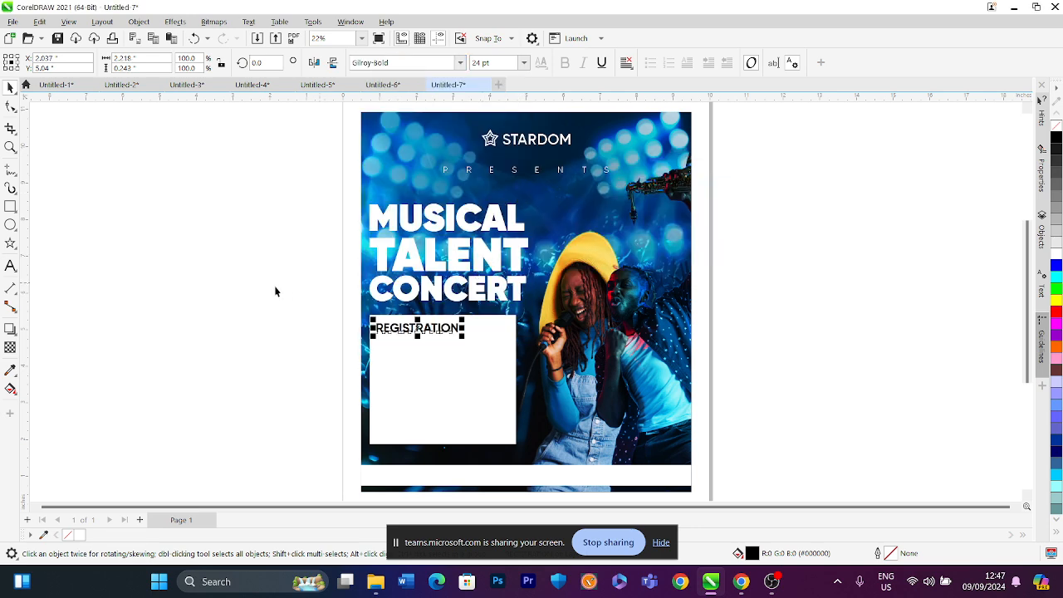
{"action": "left_click", "coordinate": [231, 287]}
Nudge REGISTRATION slightly right and drag a duplicate of it just below
{"action": "left_click_drag", "start_coordinate": [420, 332], "coordinate": [425, 336]}
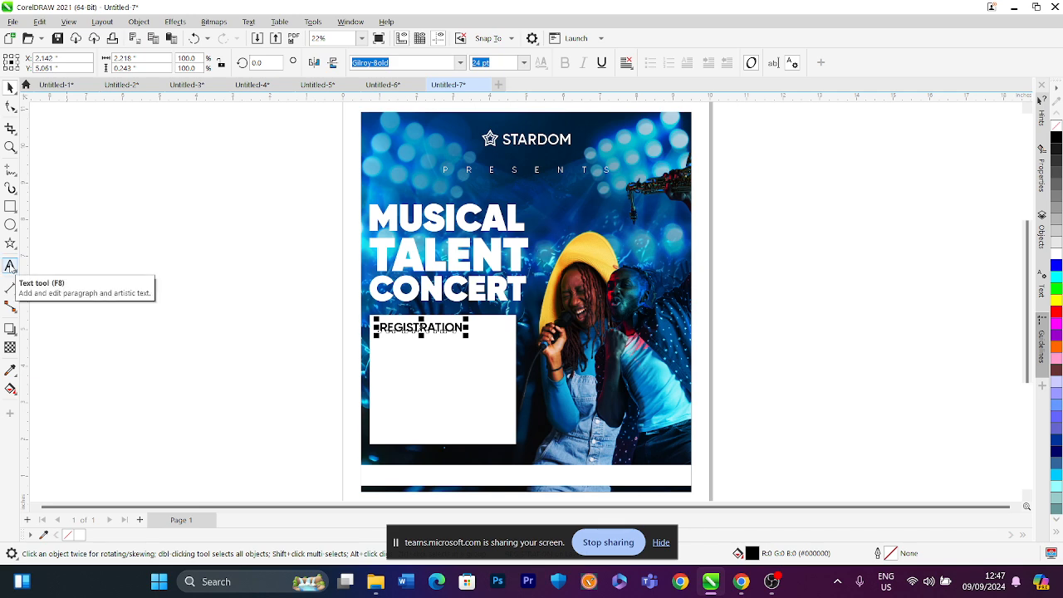
{"action": "left_click_drag", "start_coordinate": [391, 330], "coordinate": [390, 356]}
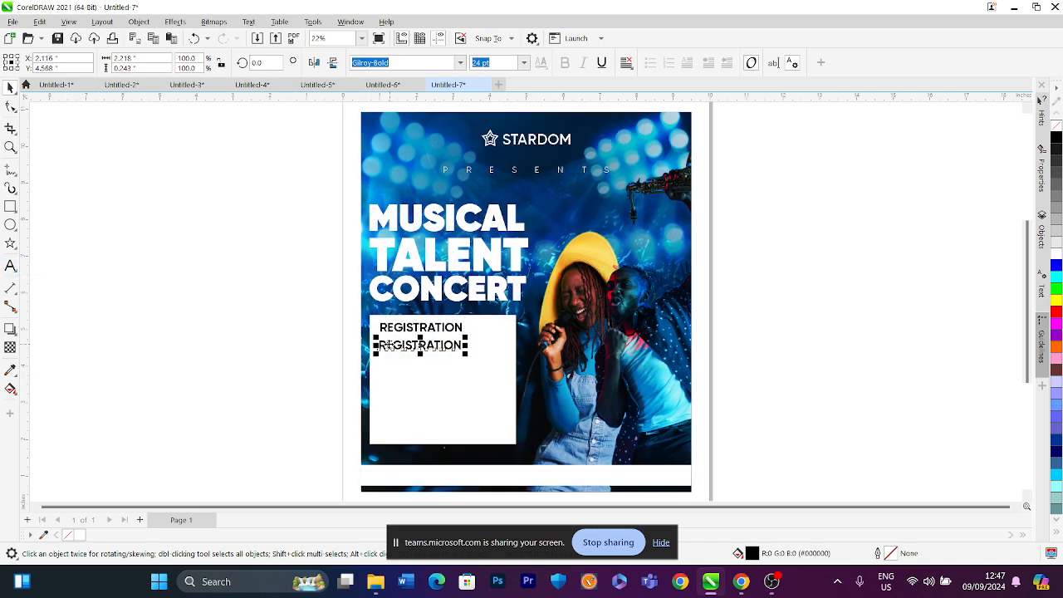
Replace the duplicate's text with 'Pay N5,000 into the Stardom Account,'
{"action": "left_click", "coordinate": [9, 266]}
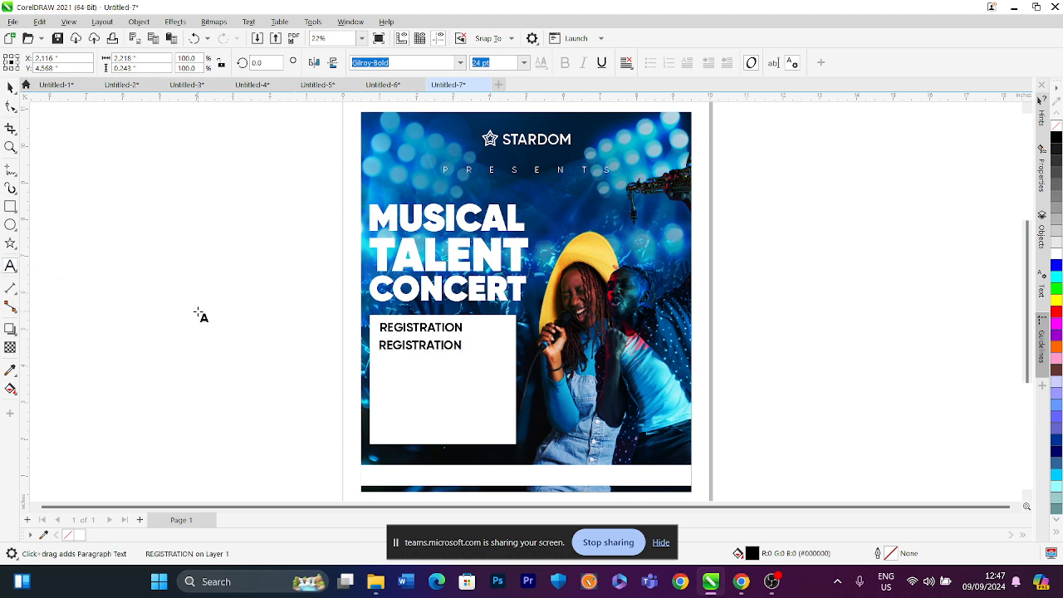
{"action": "key", "text": "ctrl+a"}
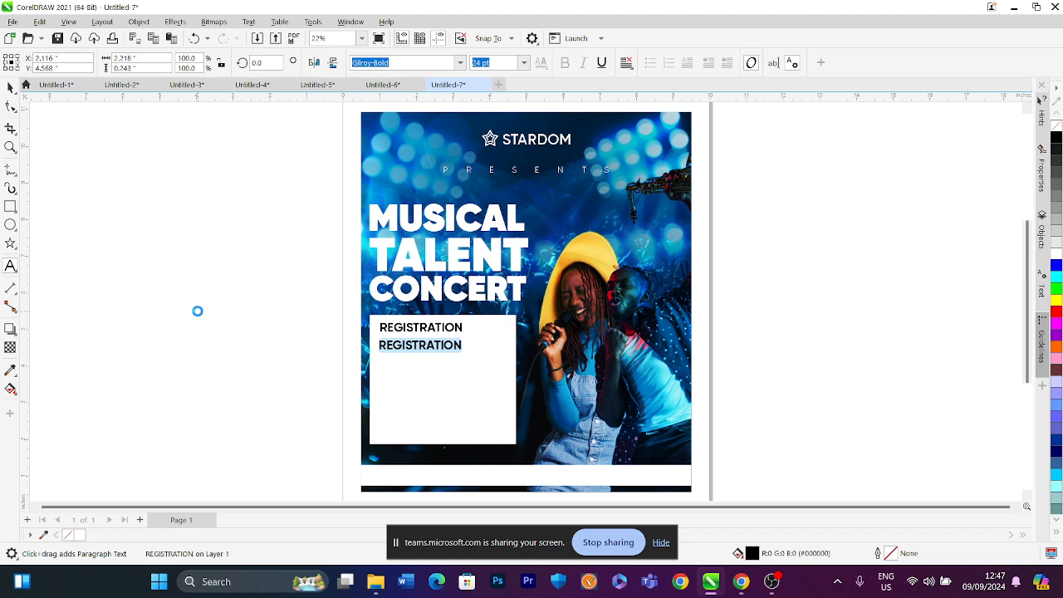
{"action": "type", "text": "PAY"}
{"action": "key", "text": "BackSpace"}
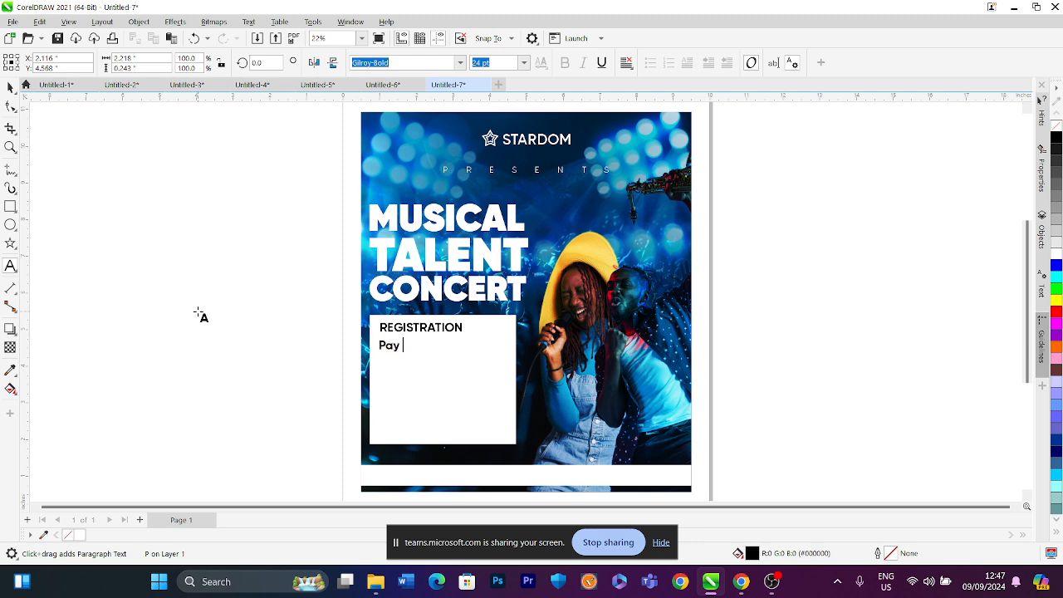
{"action": "type", "text": "ay N50,000"}
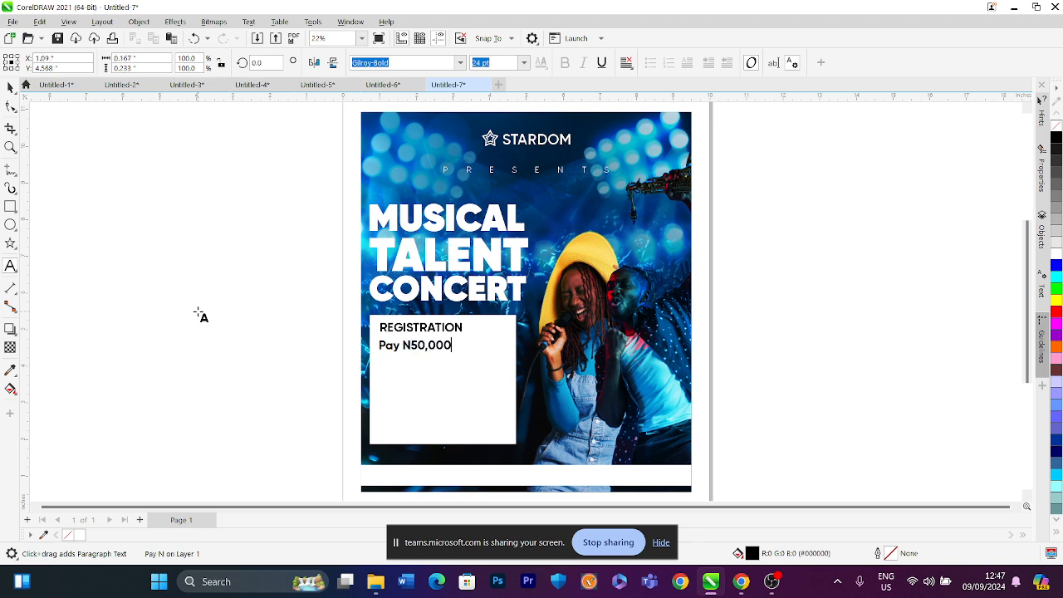
{"action": "type", "text": " into the Stardom "}
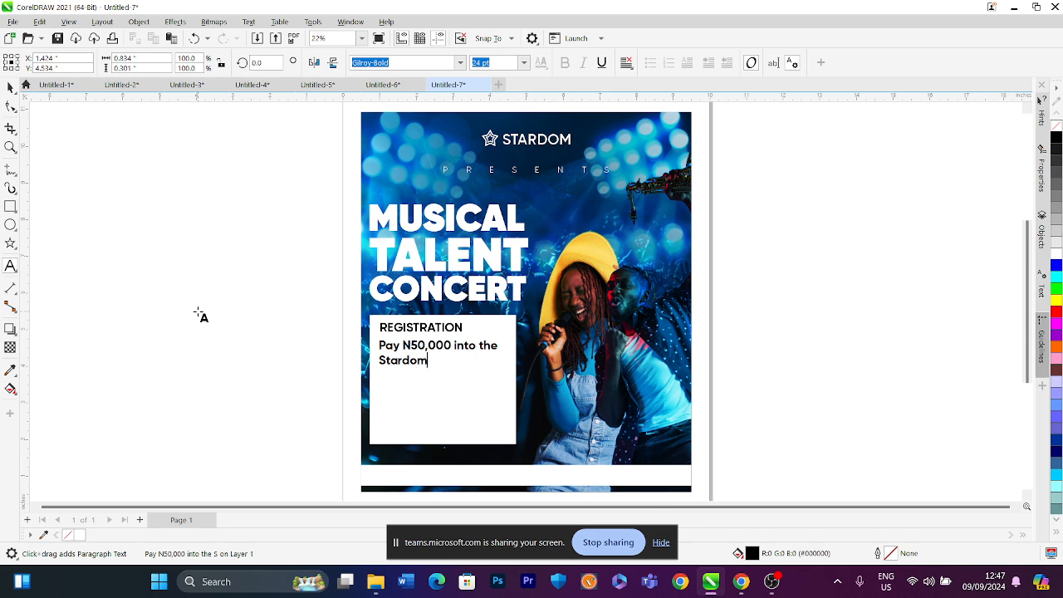
{"action": "type", "text": "Accpit"}
{"action": "key", "text": "BackSpace"}
{"action": "type", "text": "ount"}
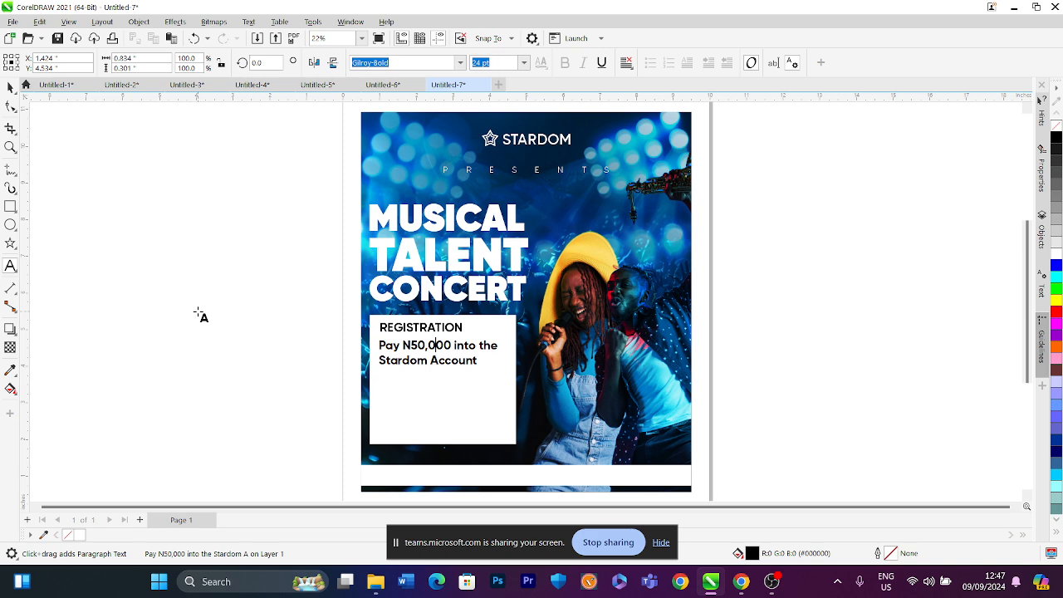
{"action": "key", "text": "BackSpace"}
{"action": "key", "text": "Down"}
{"action": "key", "text": "Right"}
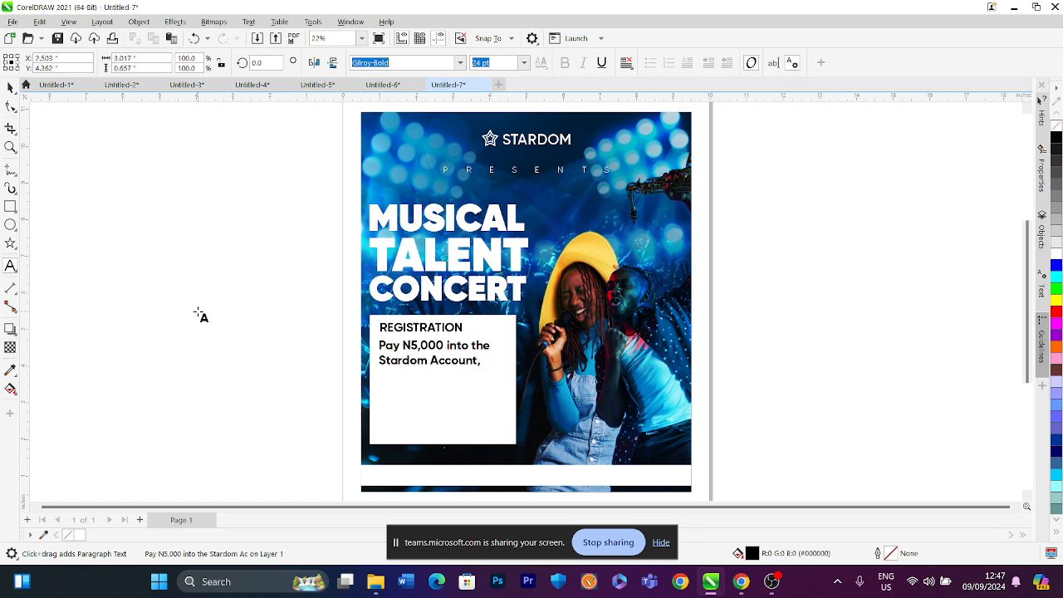
Continue the paragraph with 'to gain access to audition and become the next mega star.'
{"action": "type", "text": "to "}
{"action": "type", "text": "n"}
{"action": "key", "text": "BackSpace"}
{"action": "type", "text": "ba"}
{"action": "key", "text": "BackSpace"}
{"action": "key", "text": "BackSpace"}
{"action": "type", "text": "b"}
{"action": "key", "text": "BackSpace"}
{"action": "type", "text": "be"}
{"action": "key", "text": "BackSpace"}
{"action": "key", "text": "BackSpace"}
{"action": "type", "text": "gain access to auditio"}
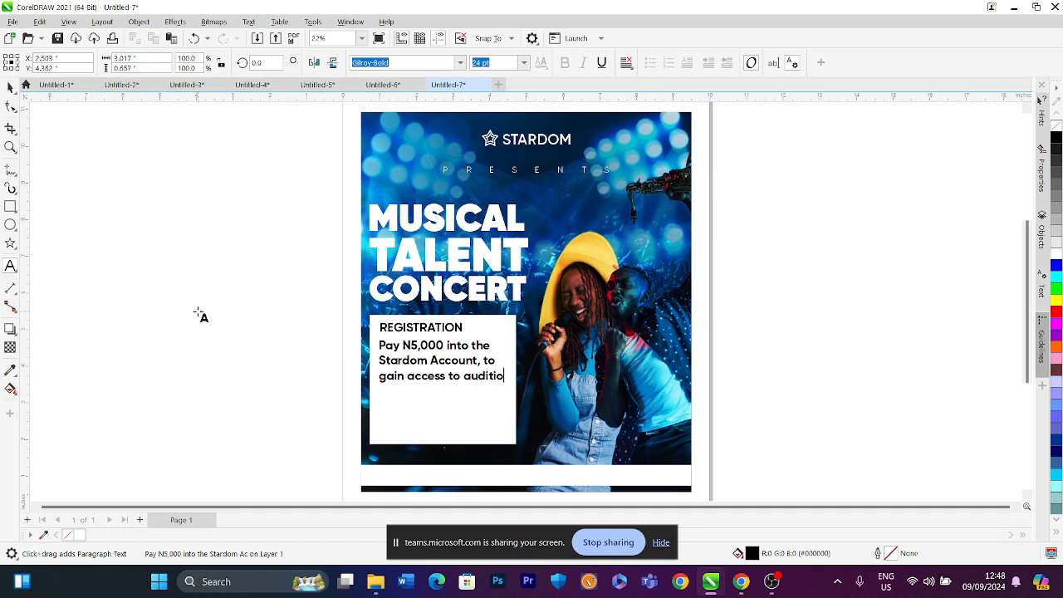
{"action": "type", "text": "n and be"}
{"action": "type", "text": "come the "}
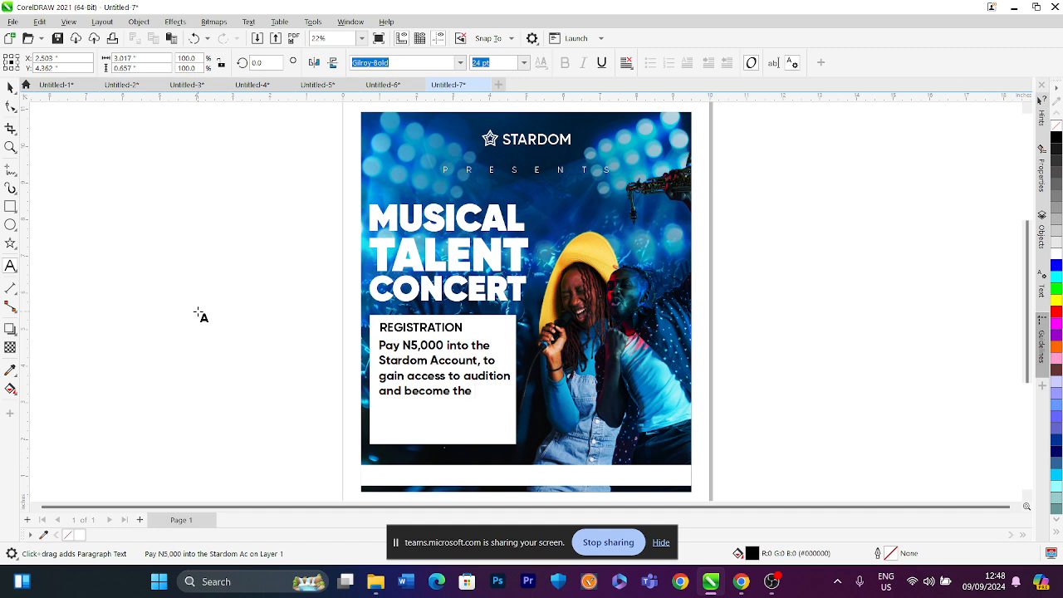
{"action": "type", "text": "ne"}
{"action": "type", "text": "xt m"}
{"action": "type", "text": "ega star."}
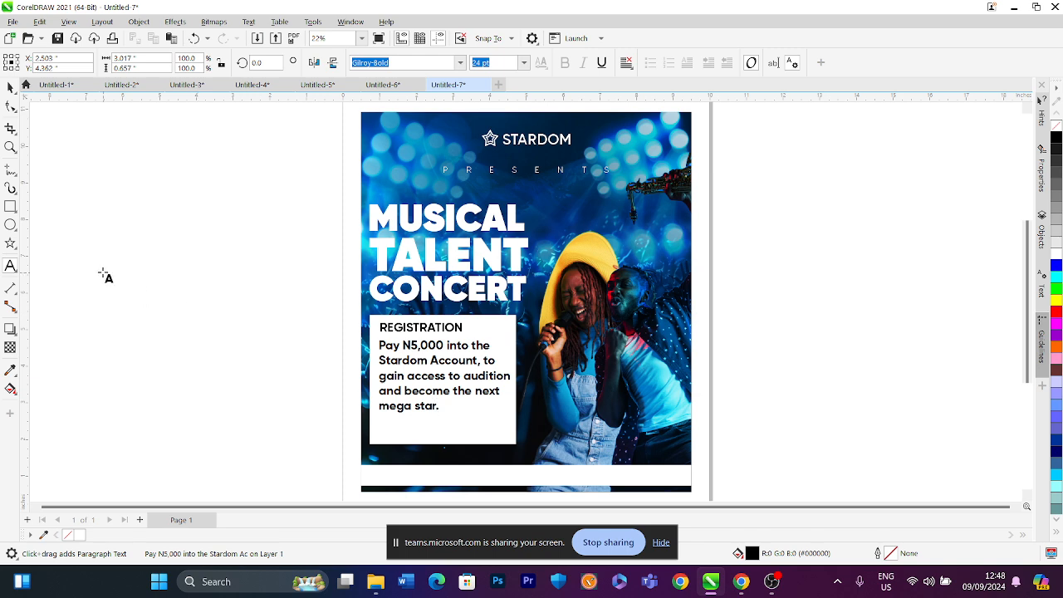
Set the body paragraph's font to Gilroy-Regular
{"action": "left_click", "coordinate": [14, 90]}
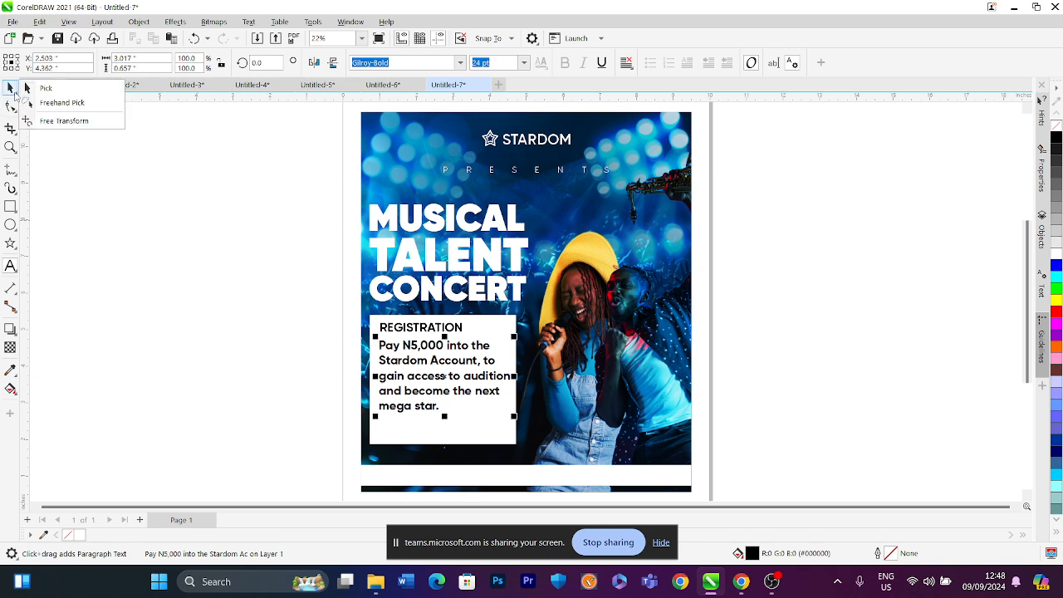
{"action": "left_click", "coordinate": [459, 62]}
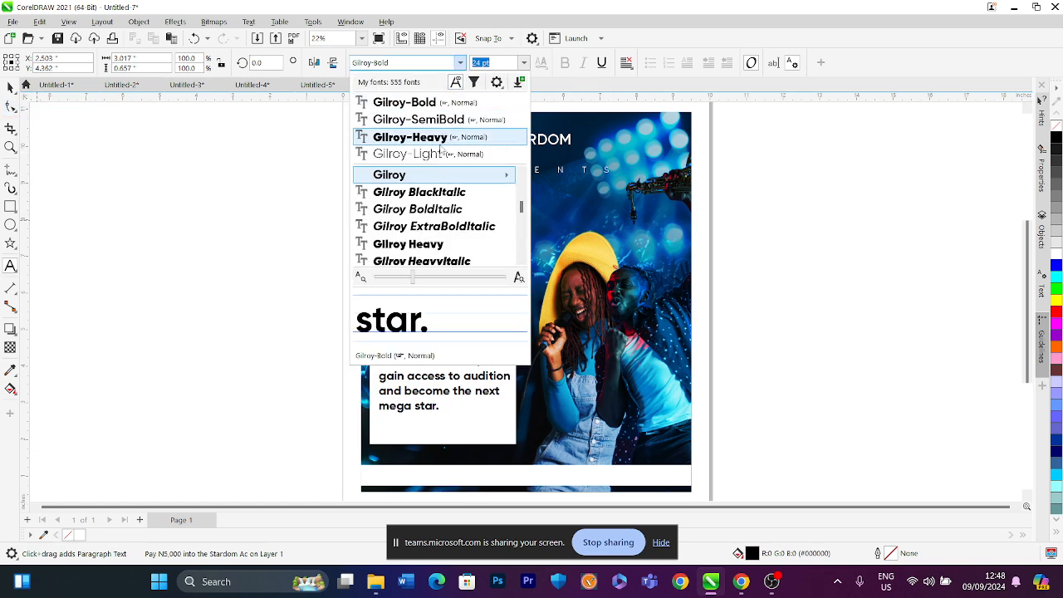
{"action": "left_click", "coordinate": [438, 154]}
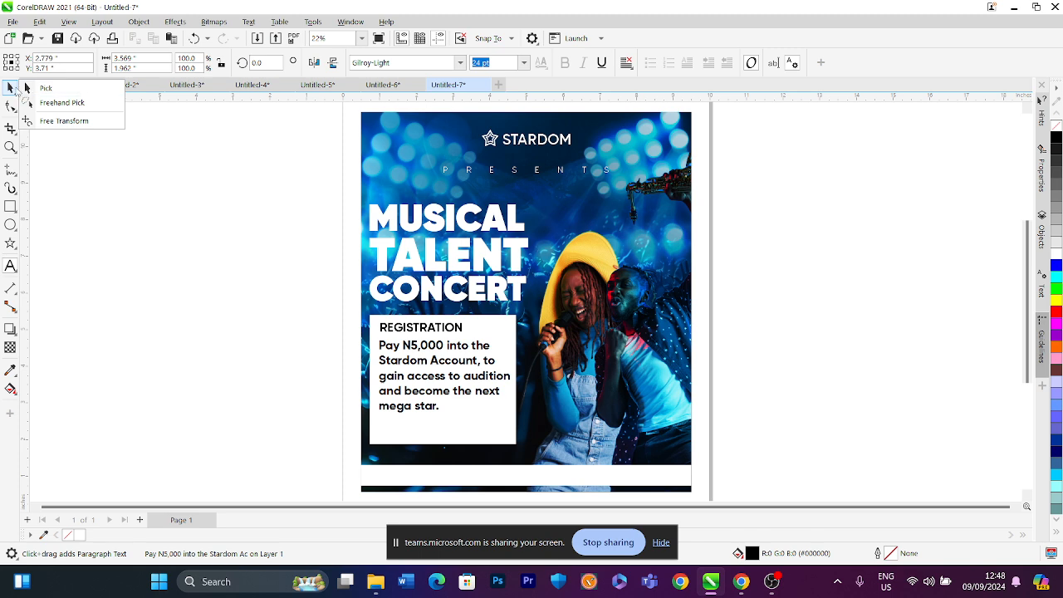
{"action": "left_click", "coordinate": [25, 88]}
{"action": "left_click", "coordinate": [460, 62]}
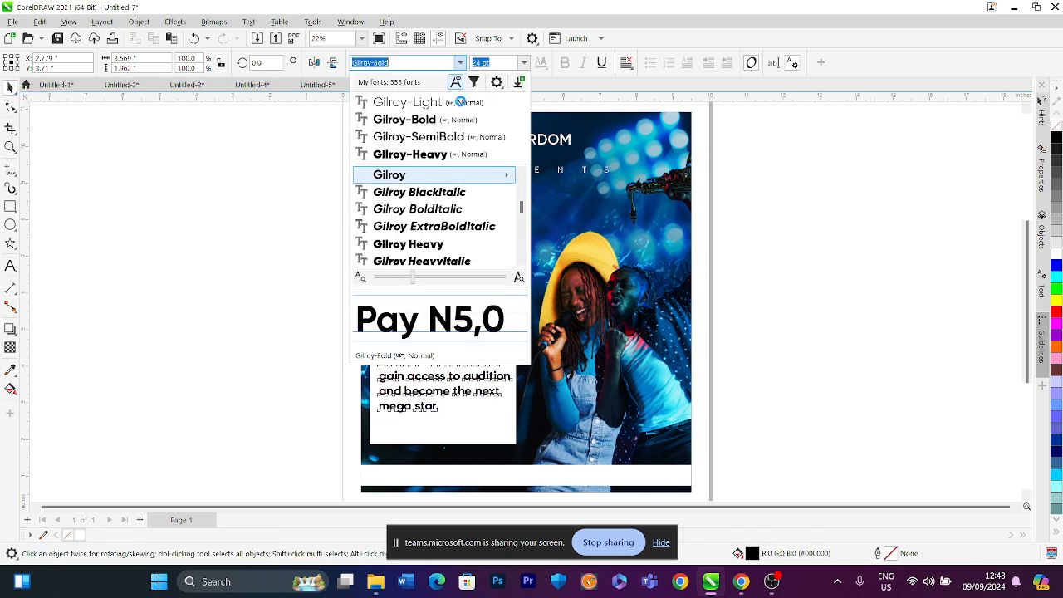
{"action": "mouse_move", "coordinate": [502, 174]}
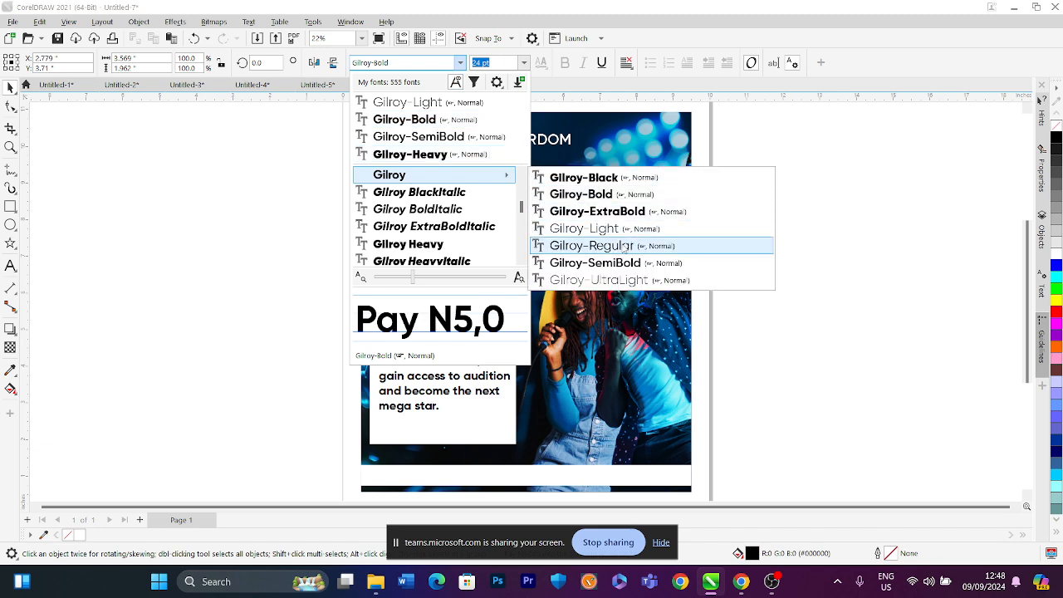
{"action": "left_click", "coordinate": [602, 242]}
{"action": "left_click", "coordinate": [327, 357]}
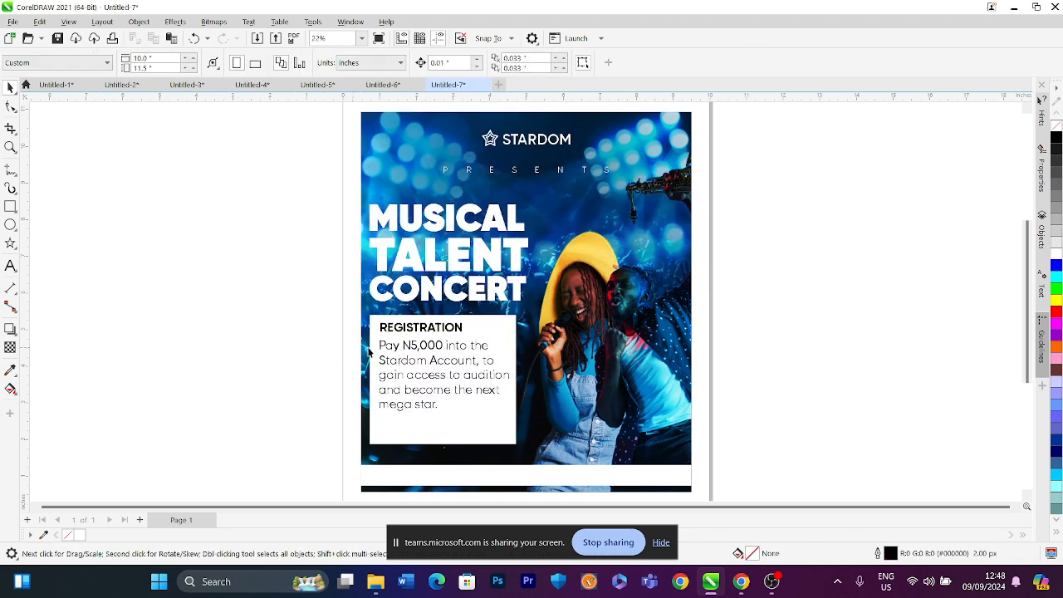
Retype the REGISTRATION heading as 'HOW TO REGISTER'
{"action": "scroll", "coordinate": [422, 349], "scroll_direction": "up", "scroll_amount": 3}
{"action": "scroll", "coordinate": [427, 347], "scroll_direction": "down", "scroll_amount": 2}
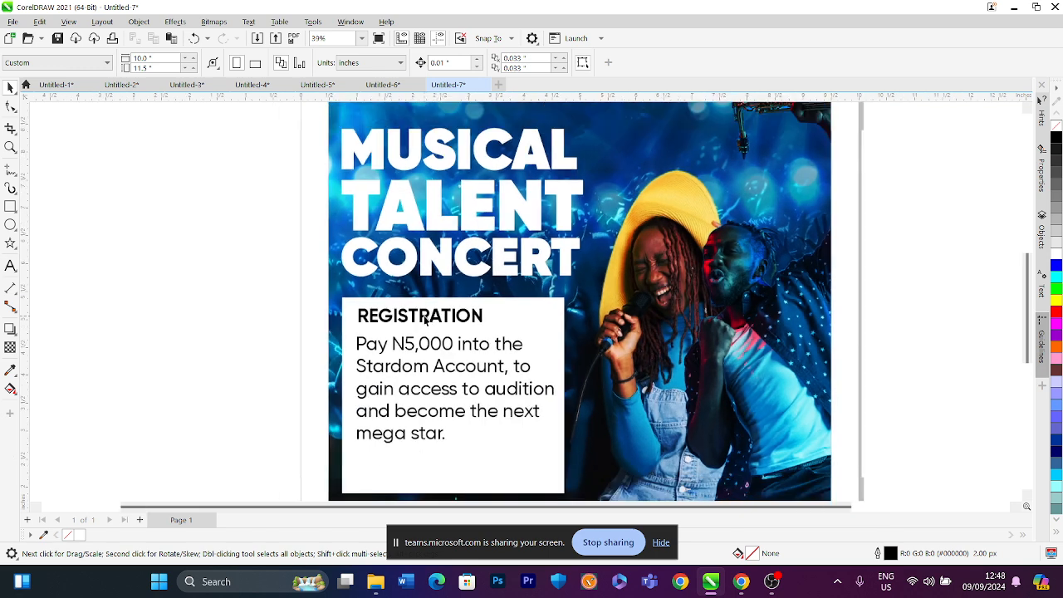
{"action": "left_click", "coordinate": [425, 317]}
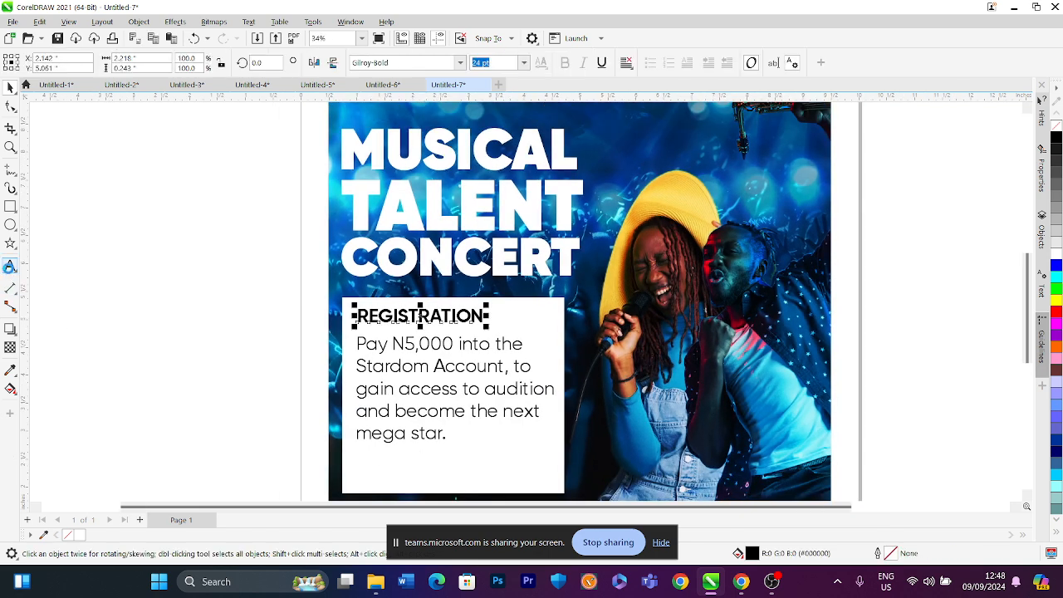
{"action": "left_click", "coordinate": [10, 266]}
{"action": "type", "text": "h"}
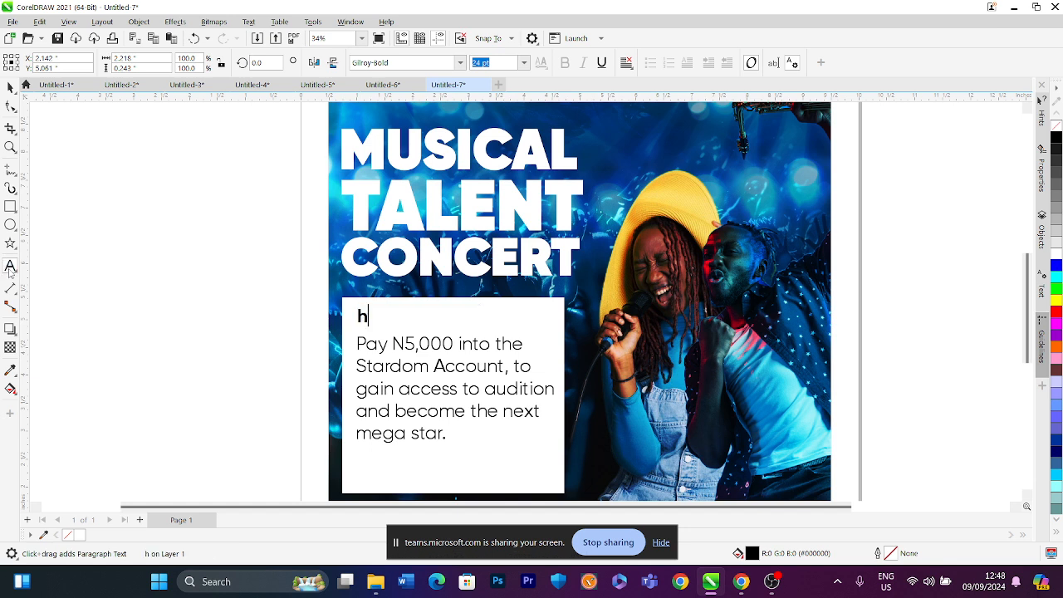
{"action": "key", "text": "BackSpace"}
{"action": "type", "text": "HP"}
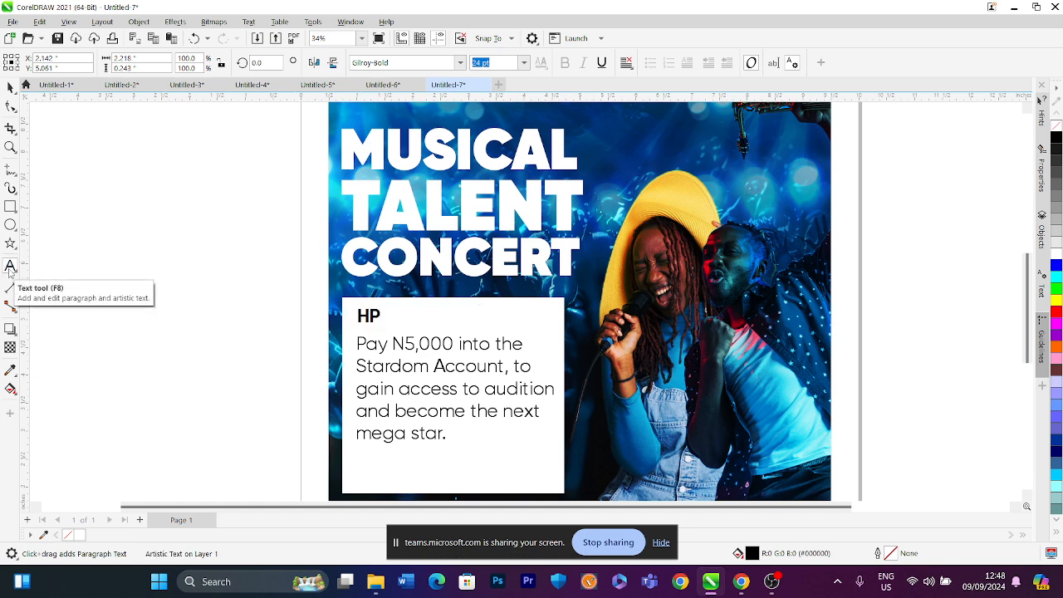
{"action": "key", "text": "BackSpace"}
{"action": "type", "text": "OW TO "}
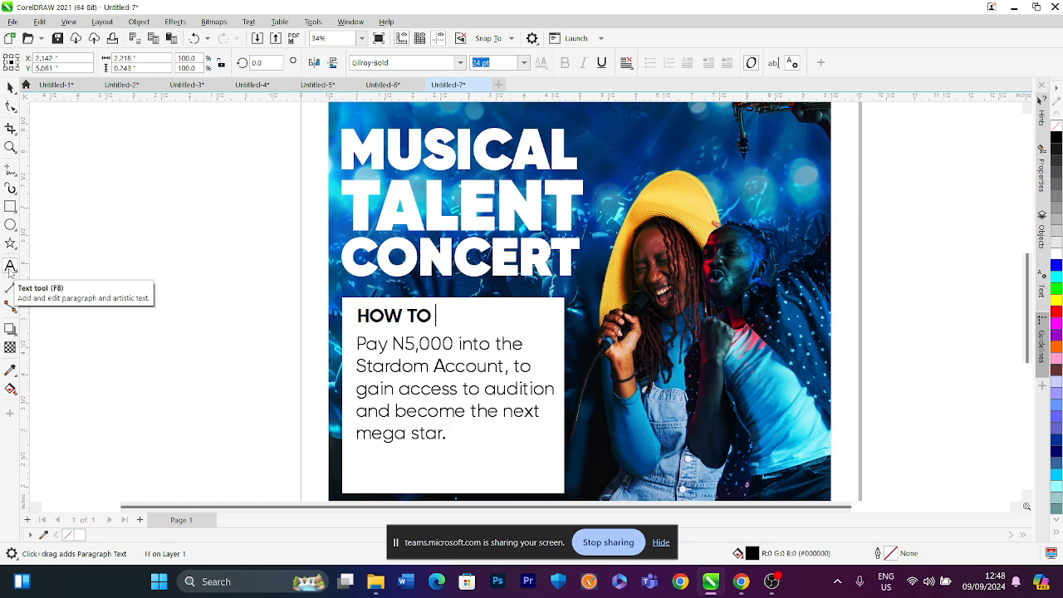
{"action": "type", "text": "REGUS"}
{"action": "key", "text": "BackSpace"}
{"action": "key", "text": "BackSpace"}
{"action": "type", "text": "I"}
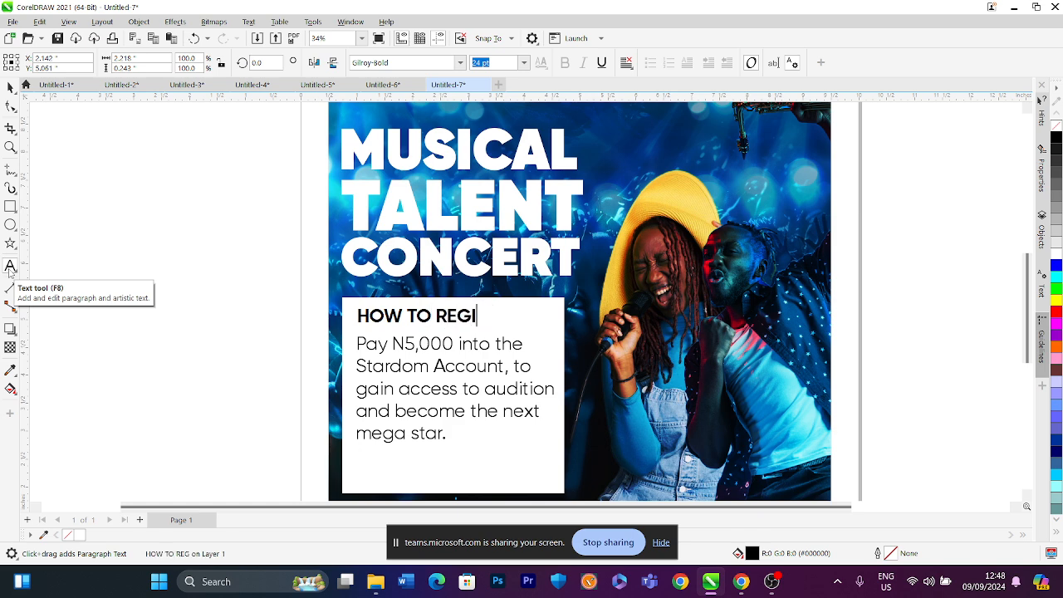
{"action": "type", "text": "STER"}
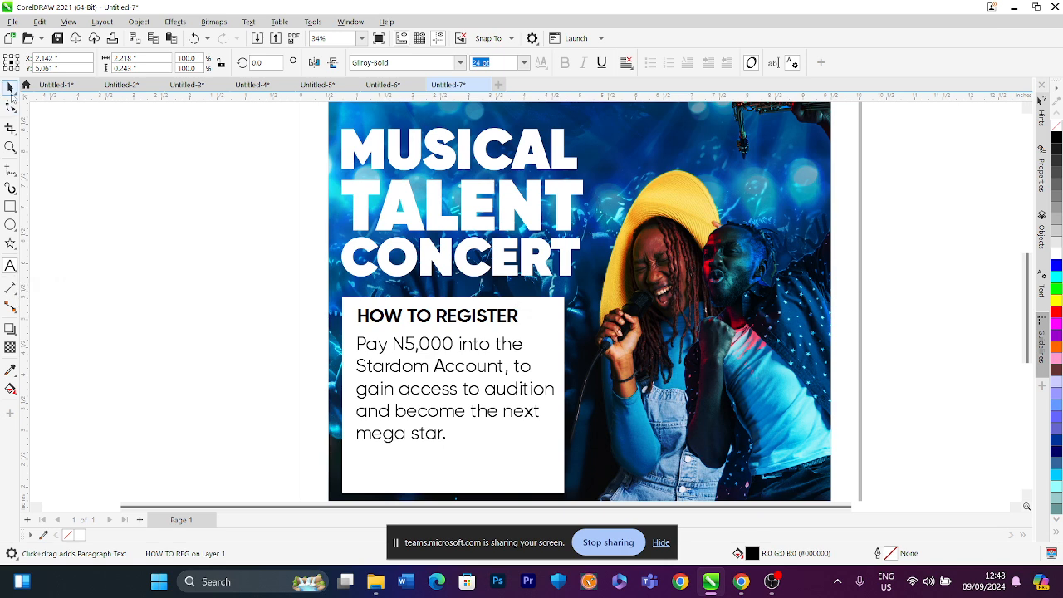
Scale the body paragraph down to about 20 pt and shift it left to align under the heading
{"action": "left_click", "coordinate": [10, 87]}
{"action": "left_click", "coordinate": [119, 161]}
{"action": "scroll", "coordinate": [284, 244], "scroll_direction": "down", "scroll_amount": 1}
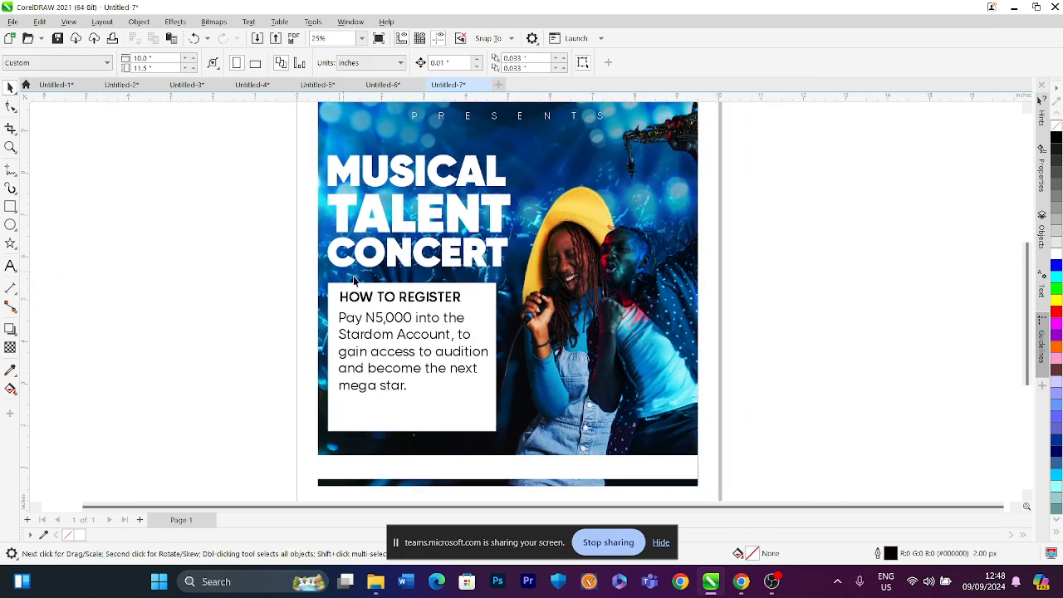
{"action": "scroll", "coordinate": [392, 311], "scroll_direction": "up", "scroll_amount": 1}
{"action": "left_click", "coordinate": [338, 410]}
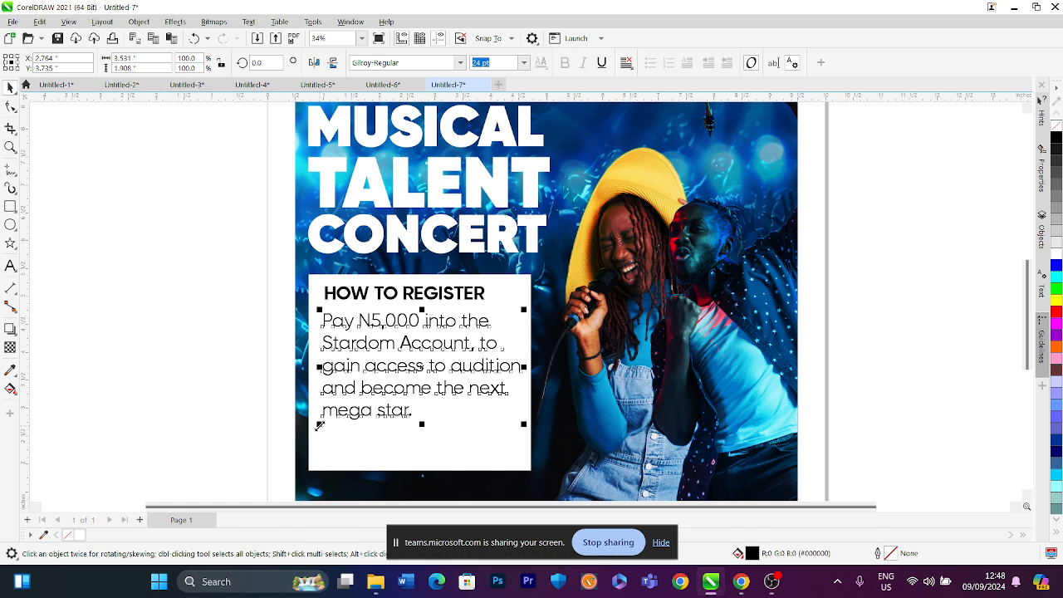
{"action": "left_click_drag", "start_coordinate": [319, 424], "coordinate": [335, 406]}
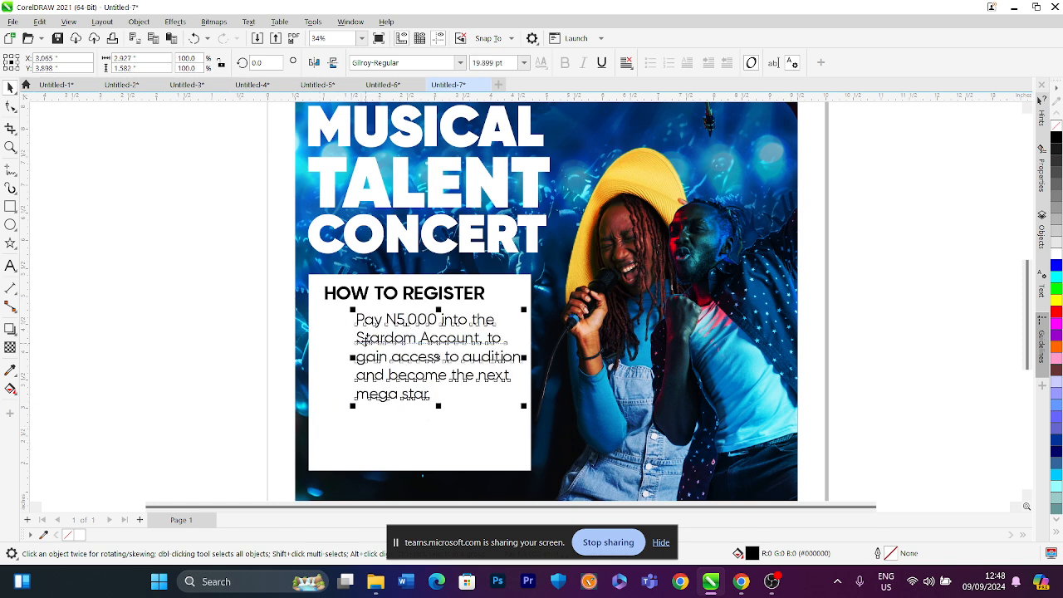
{"action": "left_click_drag", "start_coordinate": [363, 340], "coordinate": [338, 338]}
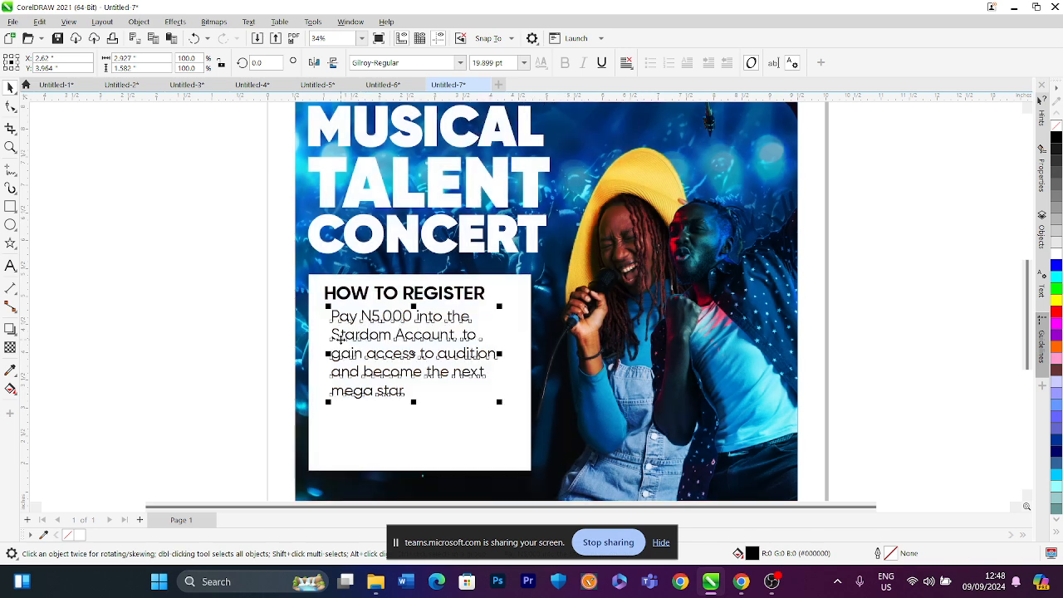
{"action": "left_click", "coordinate": [217, 276]}
Set the 'HOW TO REGISTER' heading's font to Gilroy-Black
{"action": "left_click", "coordinate": [413, 294]}
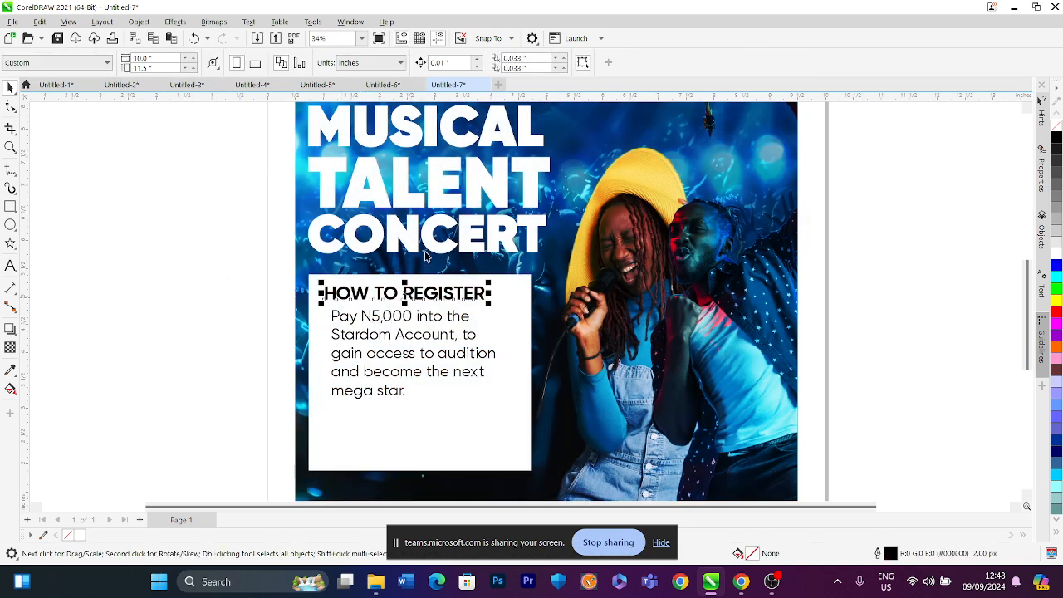
{"action": "left_click", "coordinate": [460, 62]}
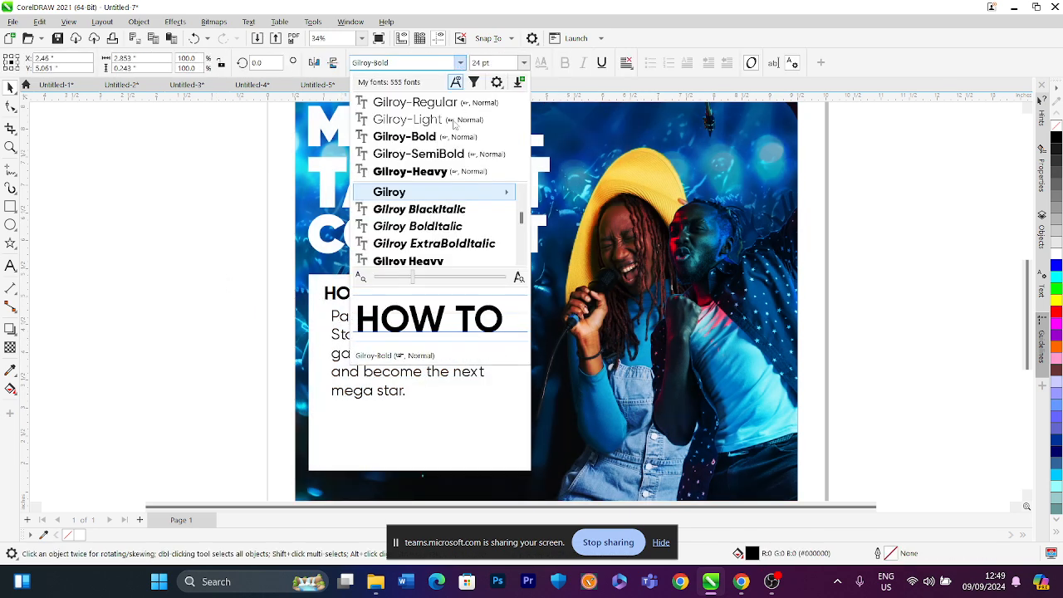
{"action": "mouse_move", "coordinate": [490, 192]}
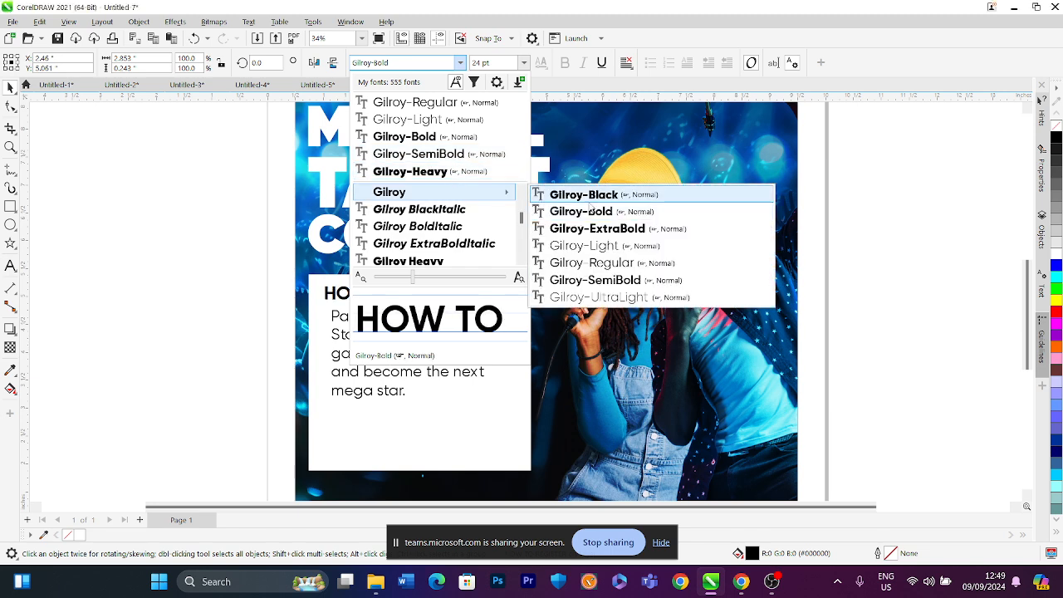
{"action": "left_click", "coordinate": [608, 211]}
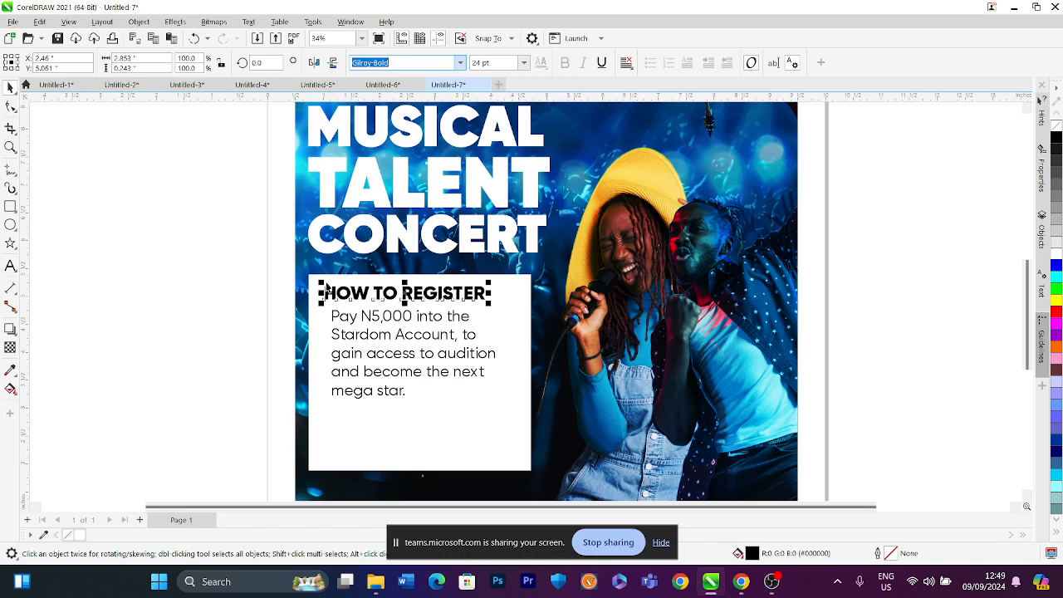
{"action": "left_click", "coordinate": [246, 292]}
{"action": "scroll", "coordinate": [340, 307], "scroll_direction": "down", "scroll_amount": 1}
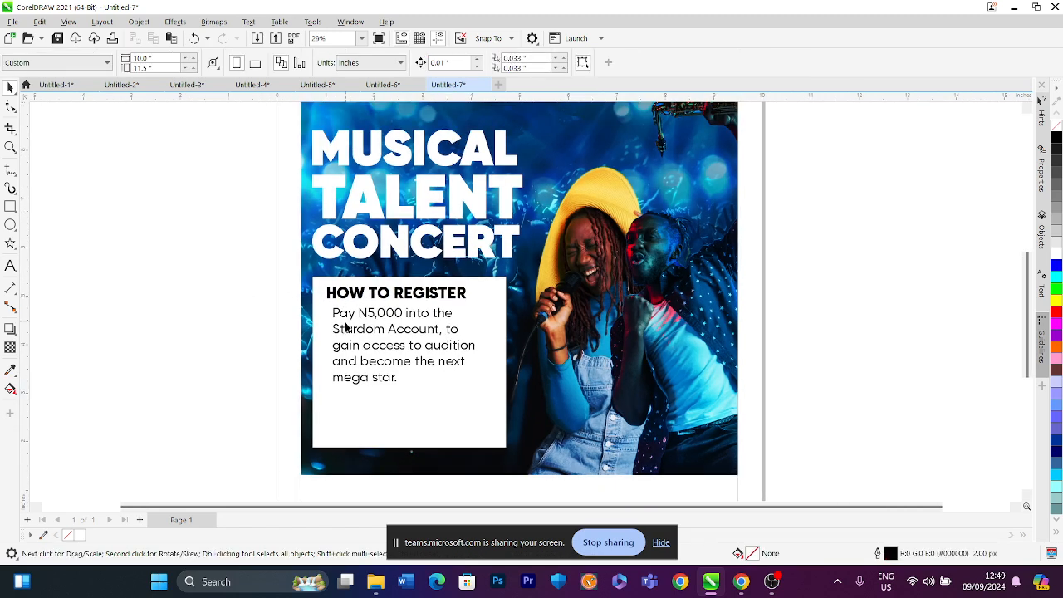
Nudge the heading slightly and drag a duplicate of it below the body paragraph
{"action": "left_click", "coordinate": [364, 294]}
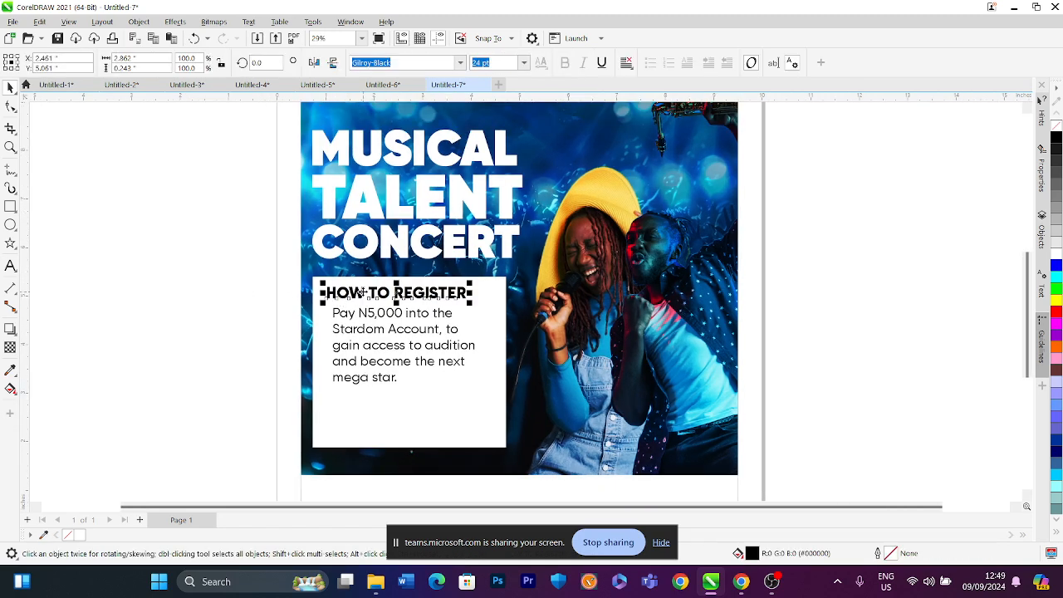
{"action": "left_click_drag", "start_coordinate": [362, 290], "coordinate": [366, 287]}
{"action": "left_click_drag", "start_coordinate": [357, 353], "coordinate": [361, 399]}
{"action": "right_click", "coordinate": [361, 400]}
Change the duplicate heading's text to 'BANK DETAILS'
{"action": "left_click", "coordinate": [10, 266]}
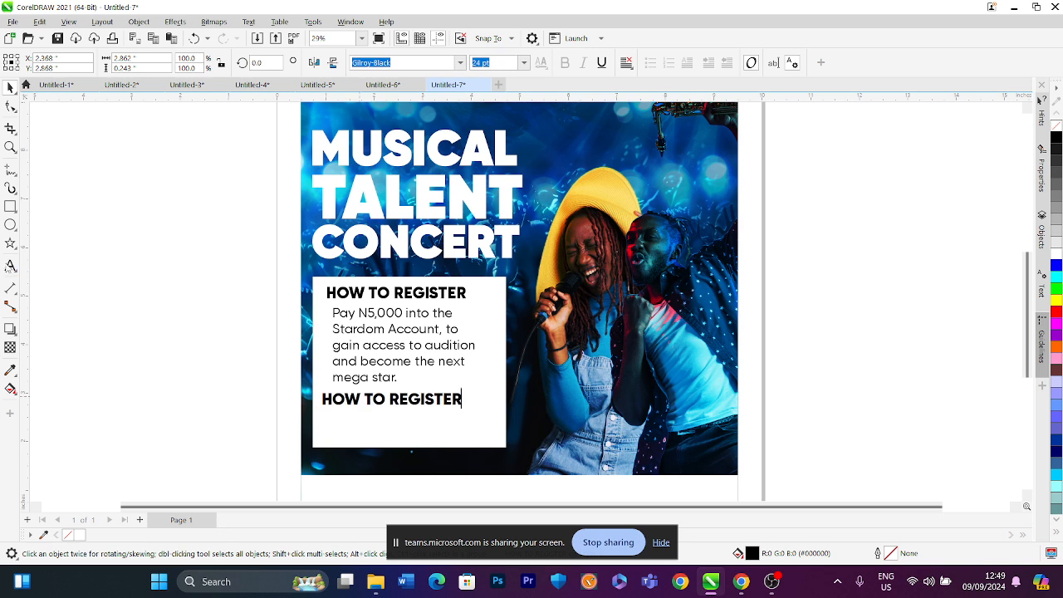
{"action": "type", "text": "BANK DETAILS"}
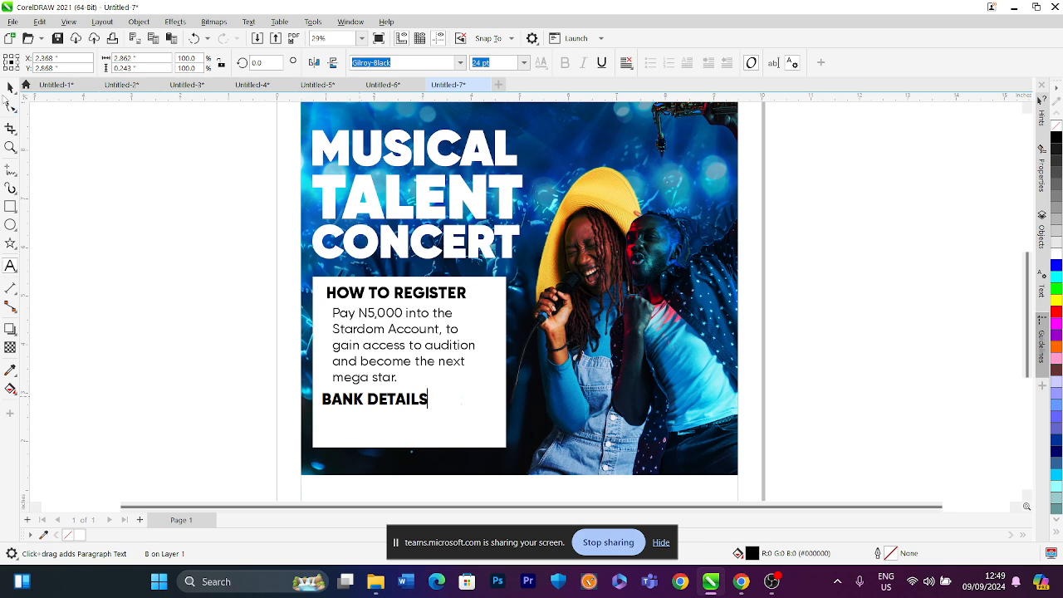
{"action": "left_click", "coordinate": [10, 88]}
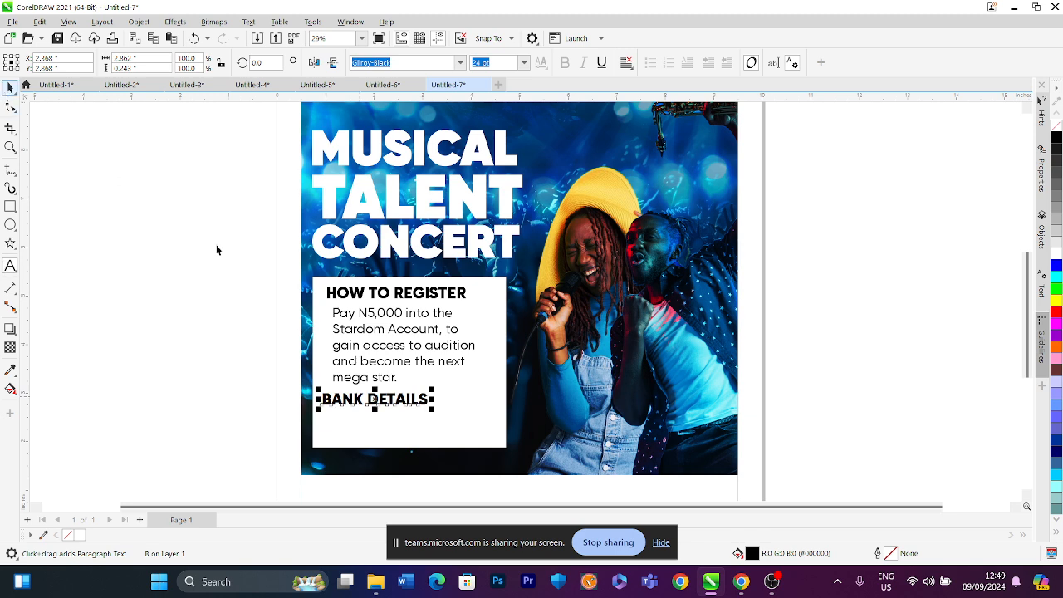
Drag a copy of the body paragraph below BANK DETAILS and replace its text with the bank account number and 'ZENITH BANK'
{"action": "left_click", "coordinate": [354, 323]}
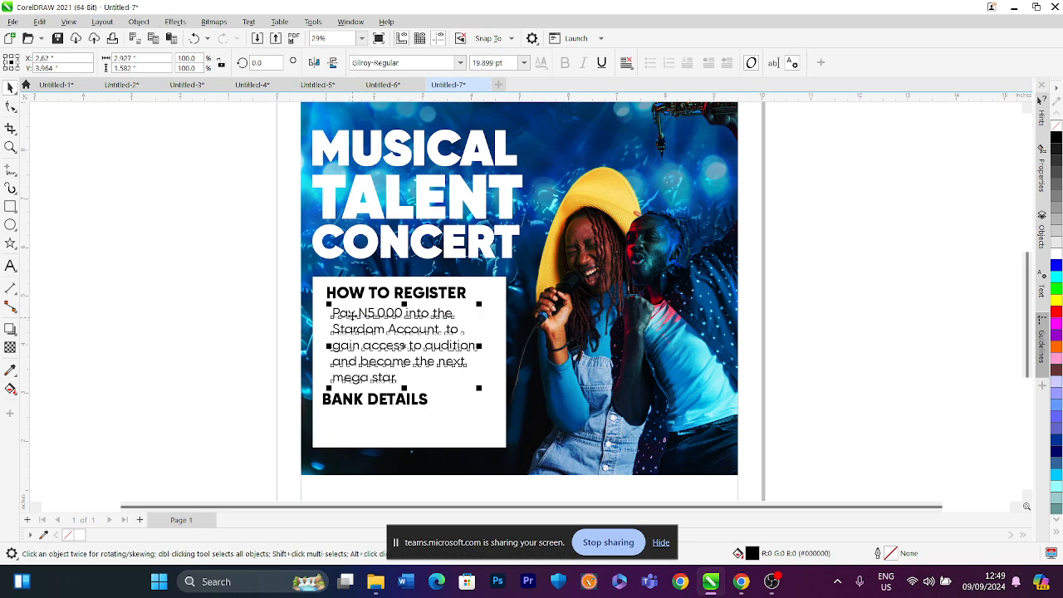
{"action": "left_click_drag", "start_coordinate": [352, 315], "coordinate": [354, 420]}
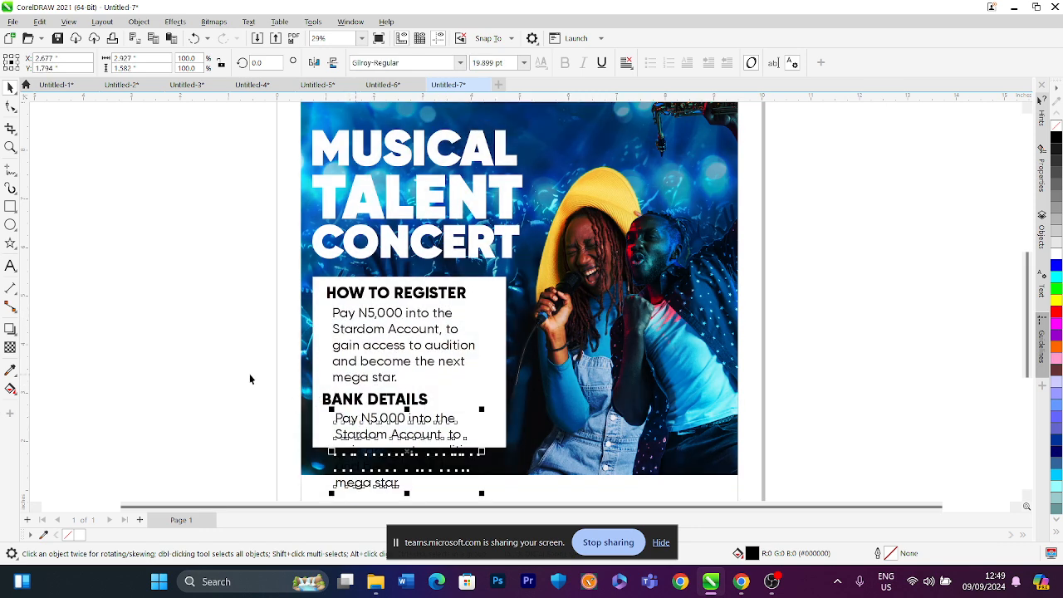
{"action": "left_click", "coordinate": [10, 269]}
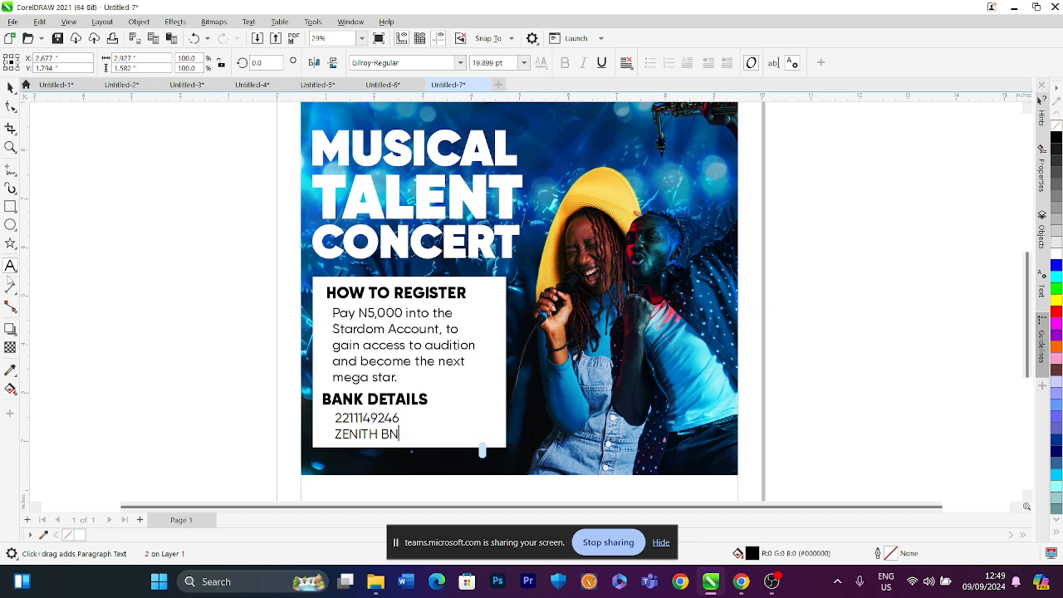
{"action": "type", "text": "ANK"}
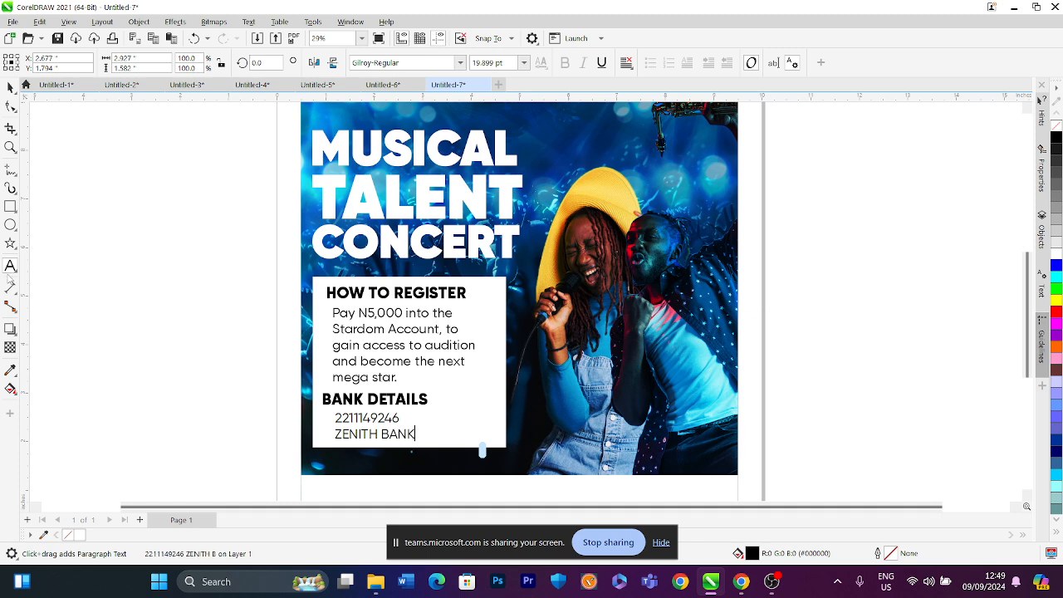
{"action": "left_click", "coordinate": [10, 87]}
Join the account number and bank name onto one line, enclosing ZENITH BANK in square brackets
{"action": "left_click_drag", "start_coordinate": [182, 253], "coordinate": [479, 450]}
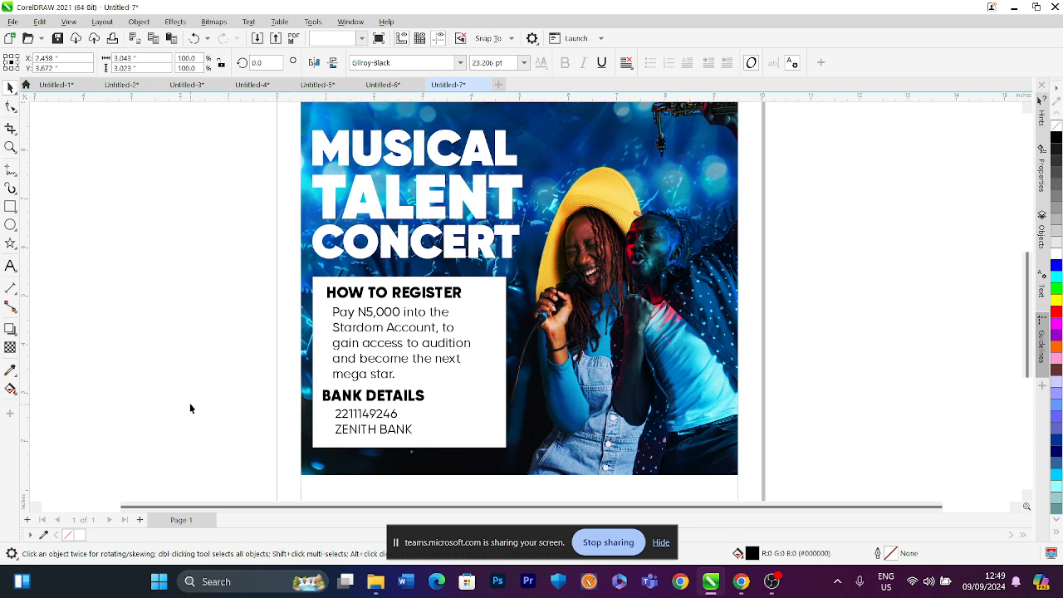
{"action": "left_click", "coordinate": [189, 404]}
{"action": "left_click", "coordinate": [352, 435]}
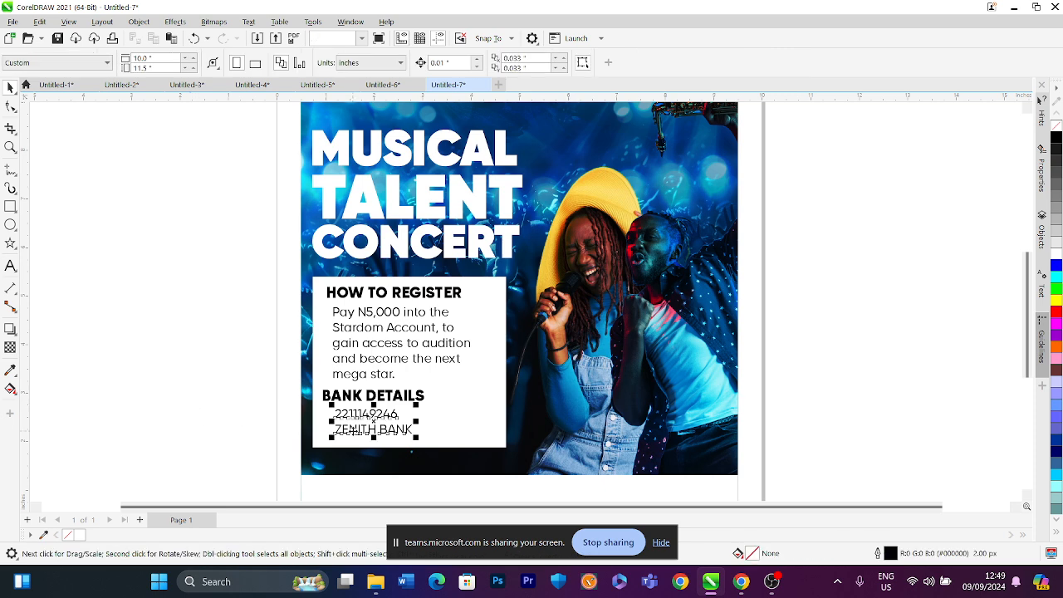
{"action": "left_click", "coordinate": [11, 266]}
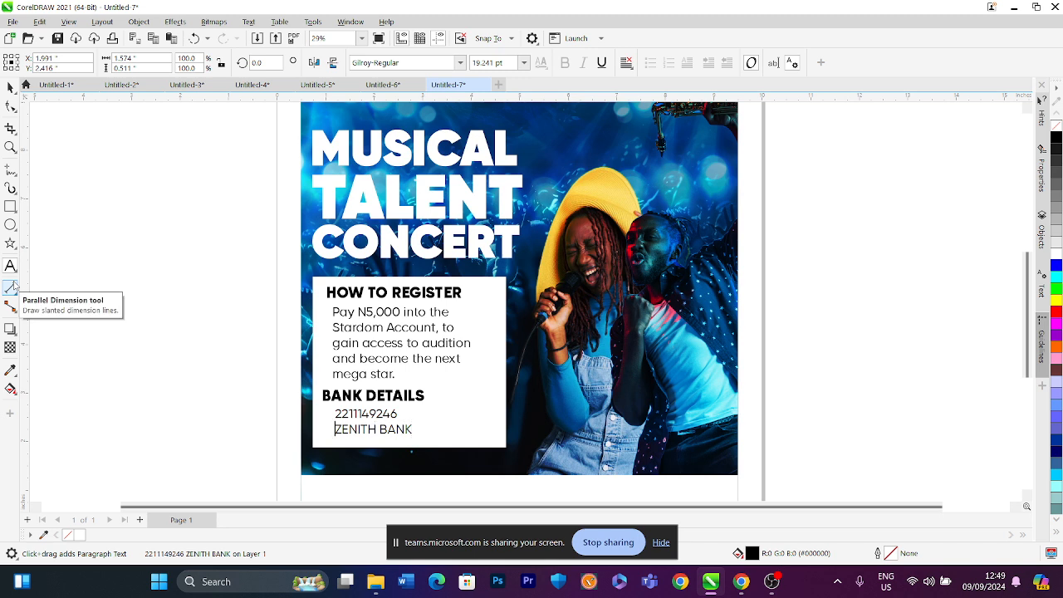
{"action": "key", "text": "BackSpace"}
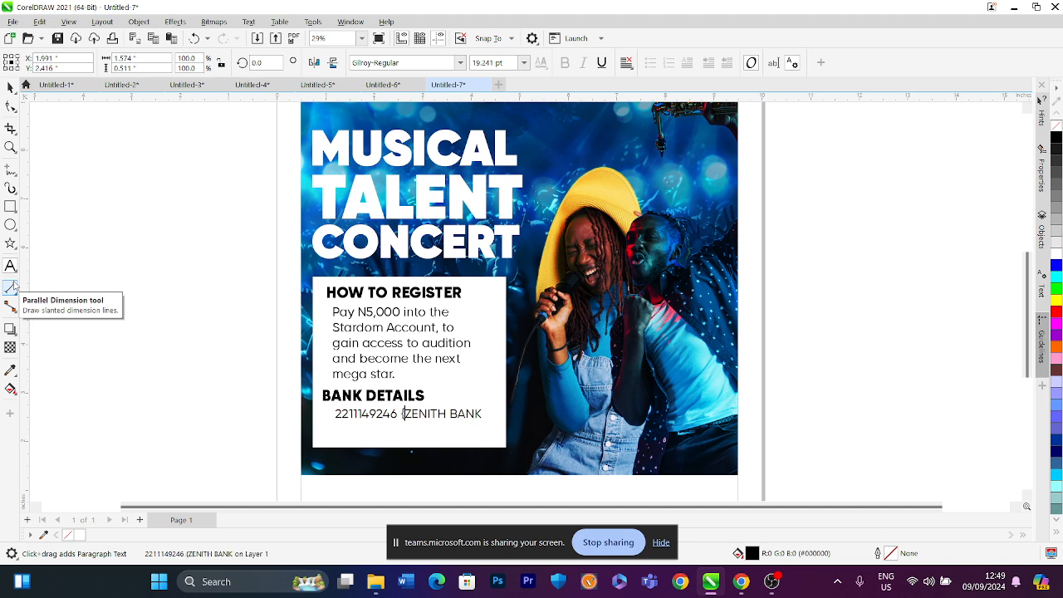
{"action": "key", "text": "BackSpace"}
{"action": "type", "text": "["}
{"action": "type", "text": "]"}
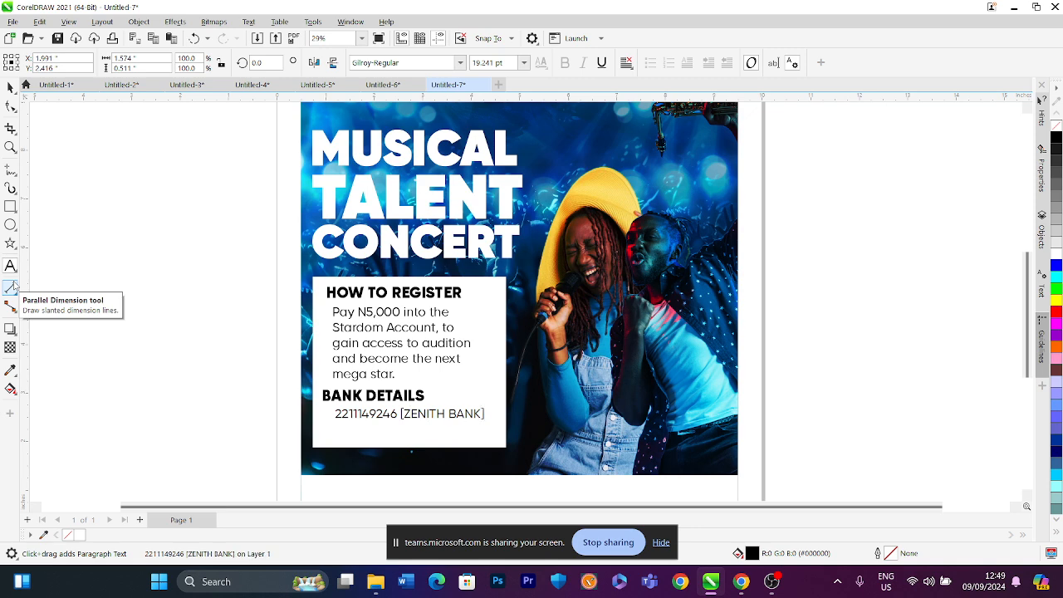
Select the body paragraph and nudge it slightly up and to the left
{"action": "key", "text": "ctrl+space"}
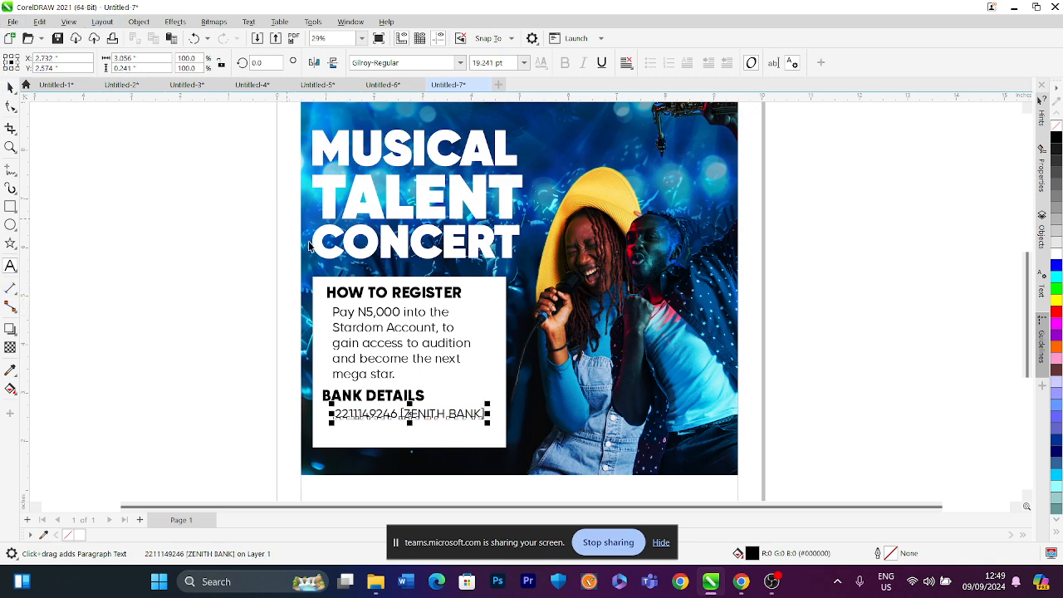
{"action": "scroll", "coordinate": [309, 242], "scroll_direction": "down", "scroll_amount": 1}
{"action": "scroll", "coordinate": [362, 265], "scroll_direction": "up", "scroll_amount": 1}
{"action": "left_click", "coordinate": [367, 311]}
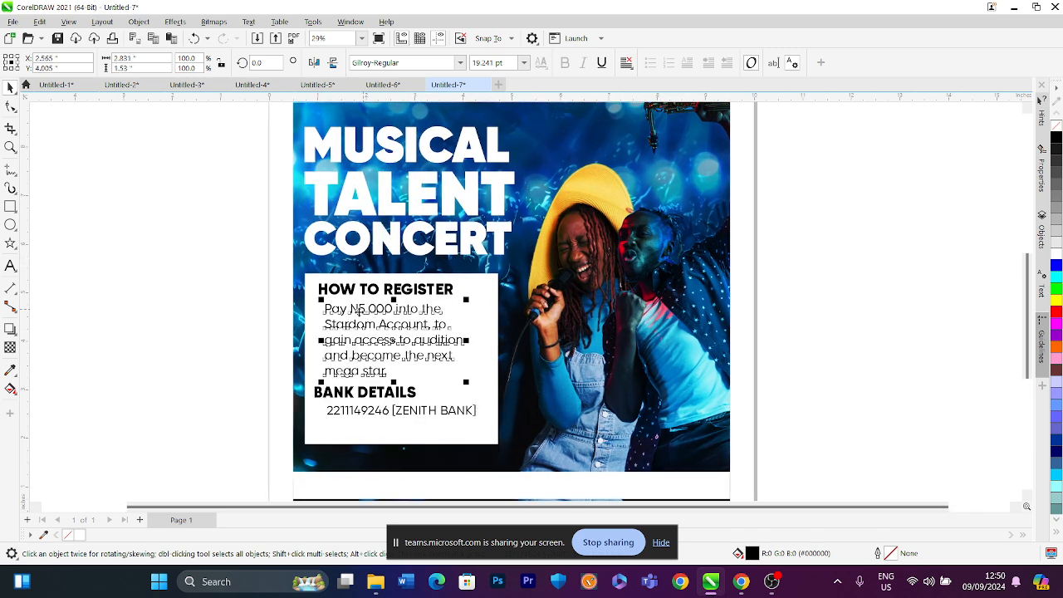
{"action": "left_click_drag", "start_coordinate": [361, 308], "coordinate": [349, 293]}
Draw a rectangle about 3.95 x 0.47 inches across the HOW TO REGISTER heading, extending past the white box's left edge
{"action": "left_click", "coordinate": [352, 287]}
{"action": "left_click", "coordinate": [347, 282]}
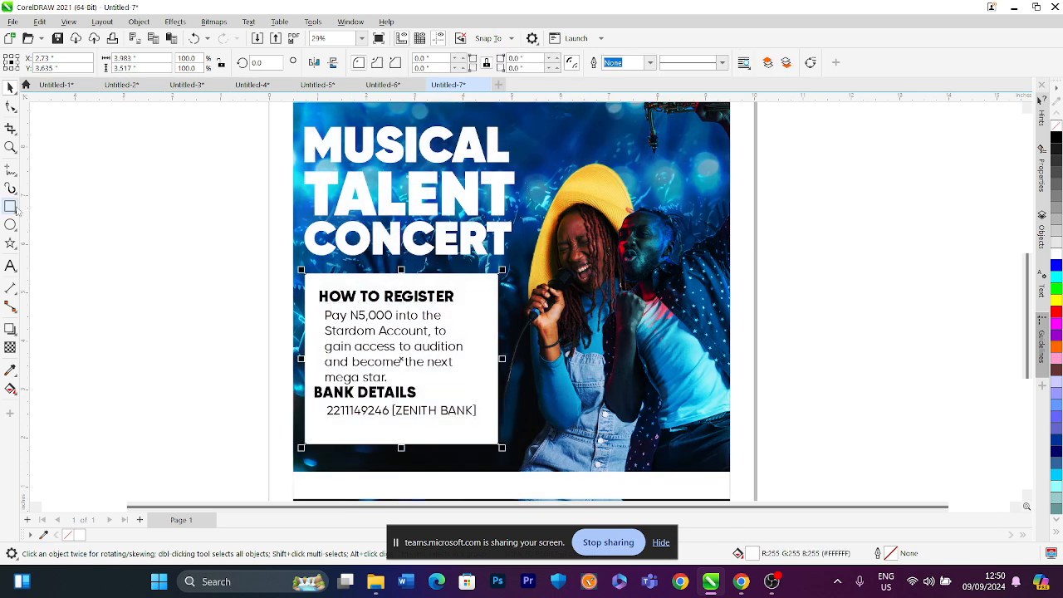
{"action": "left_click", "coordinate": [9, 206]}
{"action": "scroll", "coordinate": [351, 289], "scroll_direction": "up", "scroll_amount": 1}
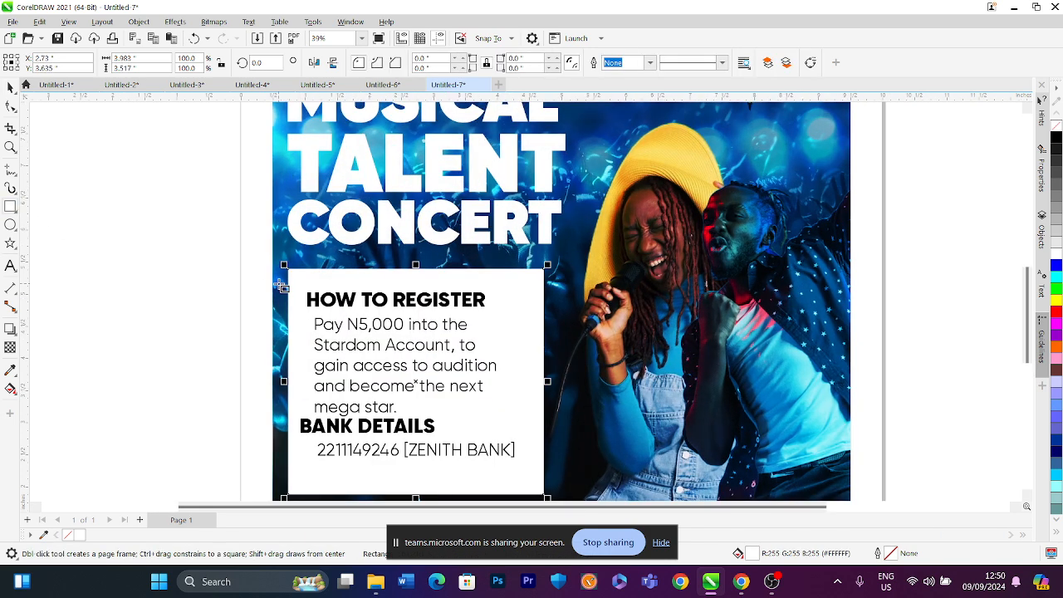
{"action": "left_click_drag", "start_coordinate": [279, 284], "coordinate": [536, 317]}
{"action": "left_click", "coordinate": [10, 87]}
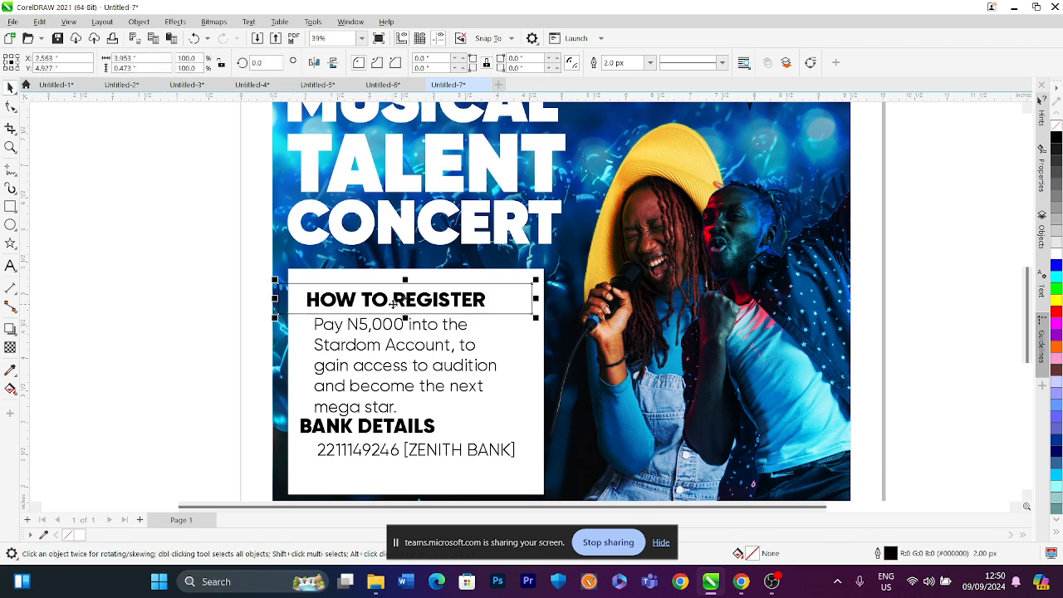
{"action": "scroll", "coordinate": [394, 304], "scroll_direction": "down", "scroll_amount": 1}
Fill the new rectangle with a blue sampled from the background photo using the eyedropper
{"action": "left_click", "coordinate": [11, 370]}
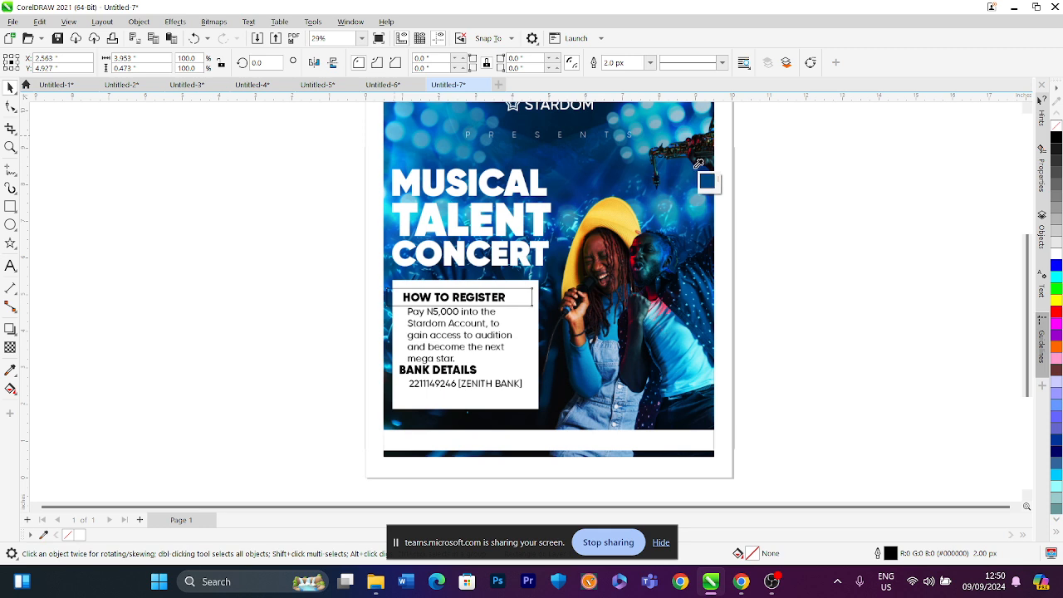
{"action": "left_click", "coordinate": [687, 103]}
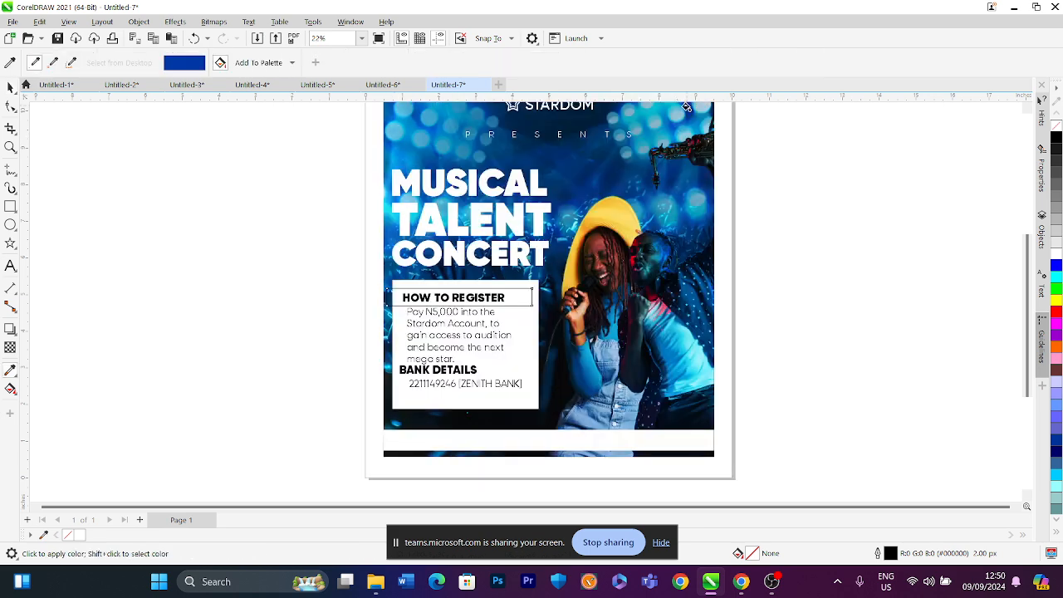
{"action": "scroll", "coordinate": [495, 236], "scroll_direction": "up", "scroll_amount": 4}
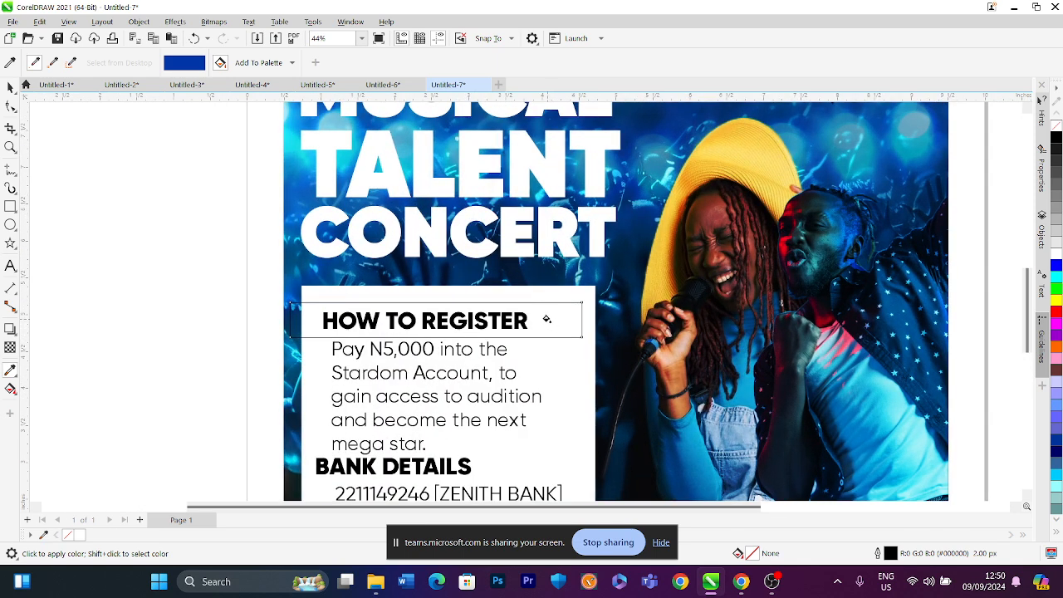
{"action": "scroll", "coordinate": [546, 319], "scroll_direction": "down", "scroll_amount": 5}
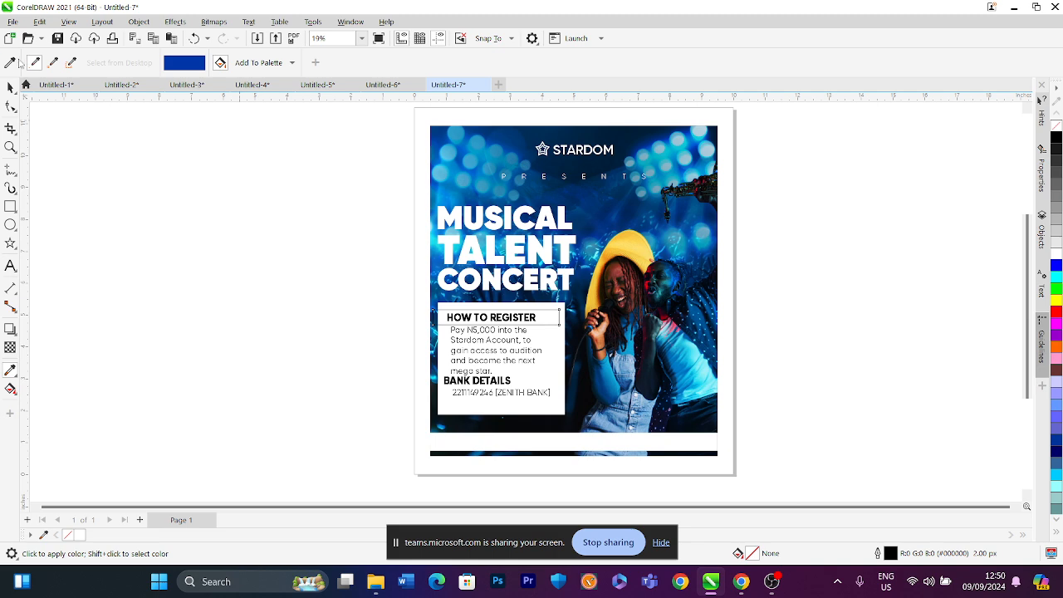
{"action": "left_click", "coordinate": [11, 63]}
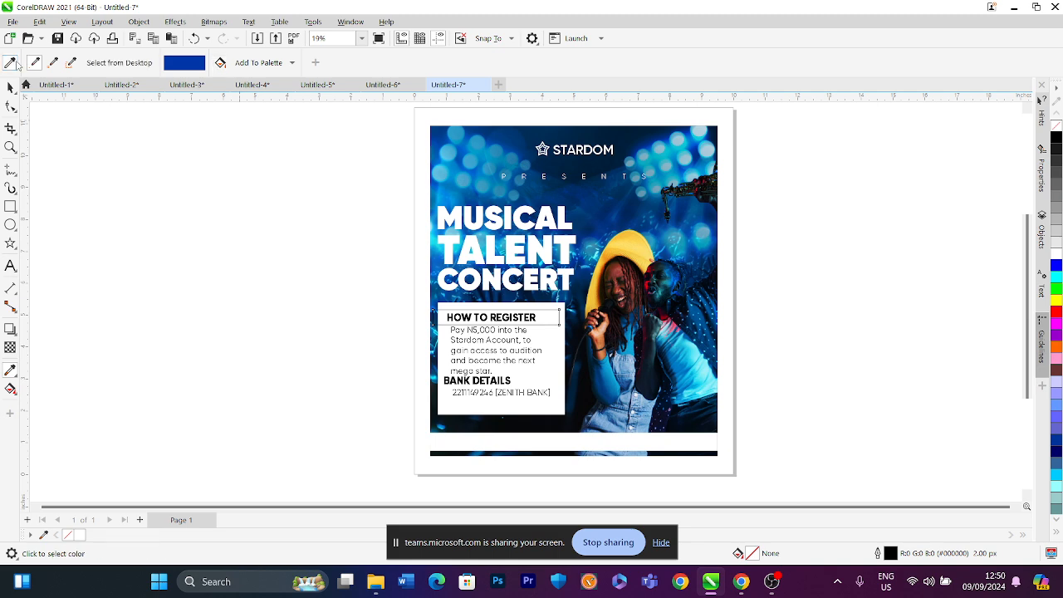
{"action": "left_click", "coordinate": [698, 144]}
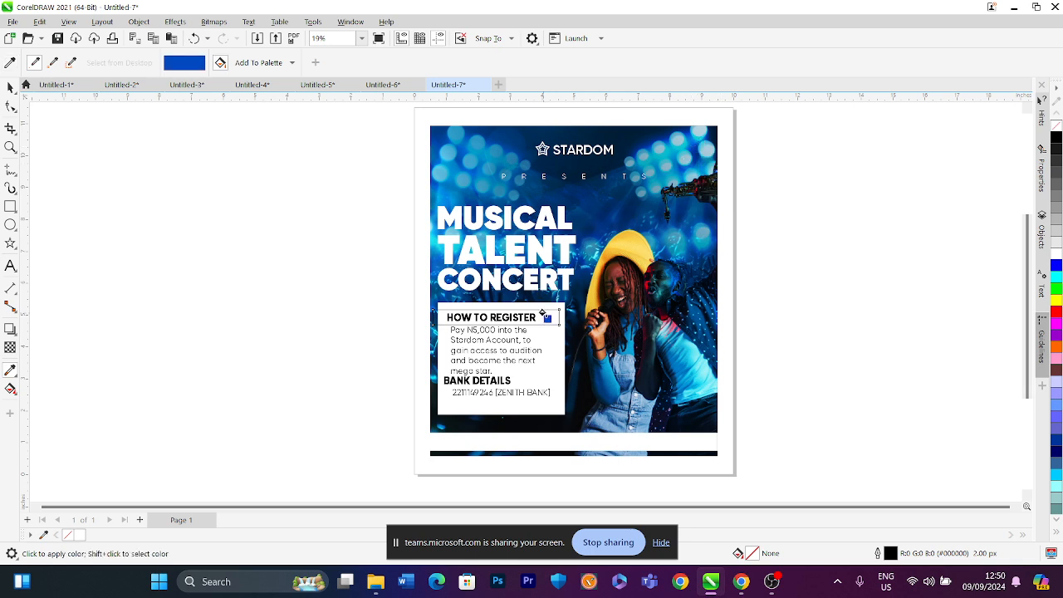
{"action": "left_click", "coordinate": [541, 314]}
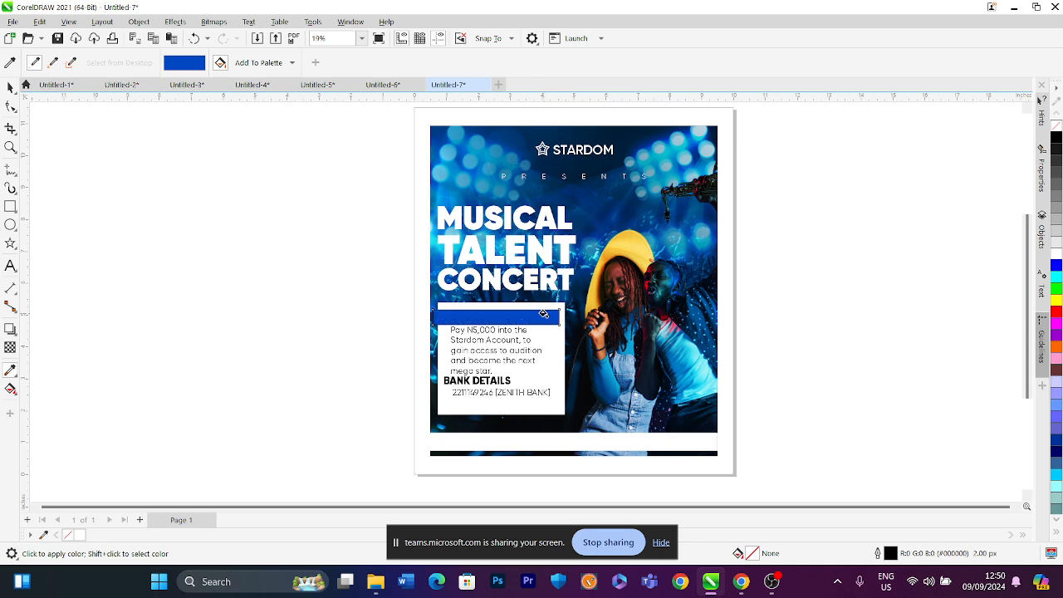
Narrow the white info box slightly from its left edge
{"action": "left_click", "coordinate": [10, 87]}
{"action": "left_click", "coordinate": [498, 316]}
{"action": "scroll", "coordinate": [498, 316], "scroll_direction": "up", "scroll_amount": 2}
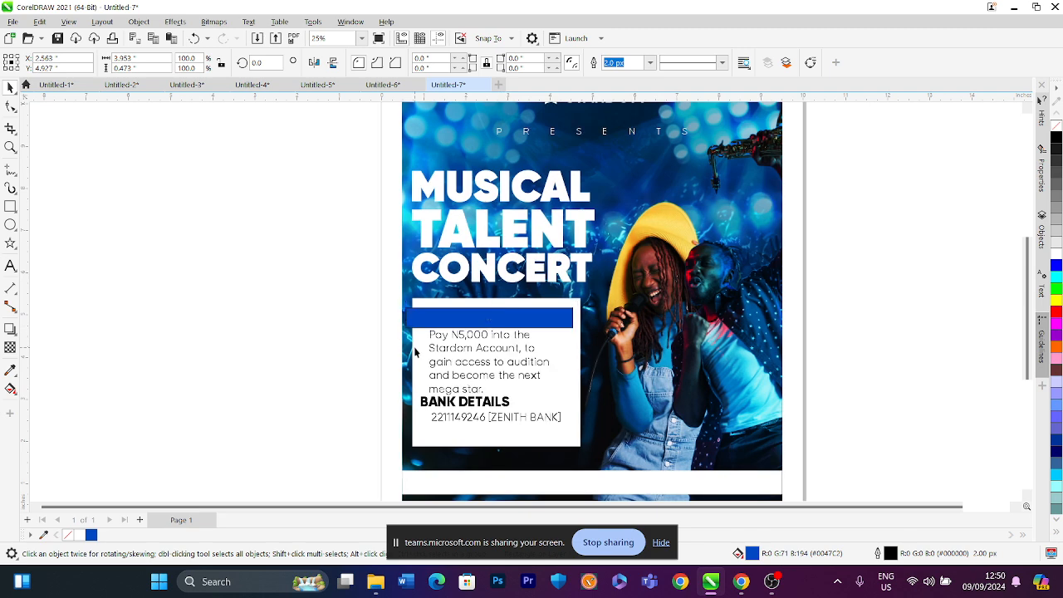
{"action": "left_click", "coordinate": [410, 372]}
{"action": "left_click_drag", "start_coordinate": [408, 373], "coordinate": [415, 375]}
Remove the outline from the blue heading bar
{"action": "scroll", "coordinate": [427, 326], "scroll_direction": "up", "scroll_amount": 2}
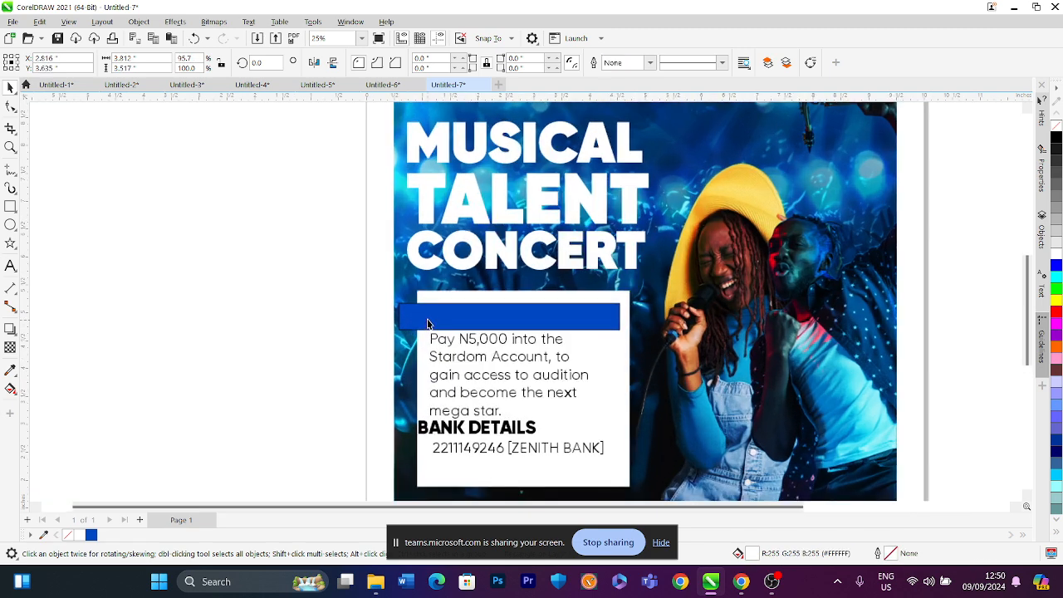
{"action": "left_click", "coordinate": [427, 322]}
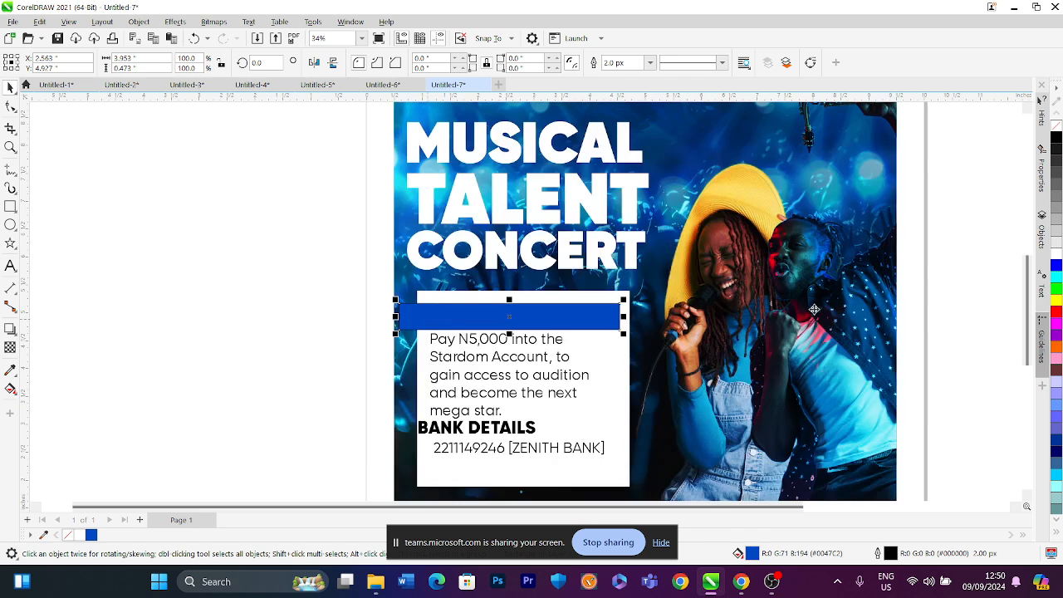
{"action": "right_click", "coordinate": [1057, 128]}
{"action": "left_click", "coordinate": [304, 294]}
{"action": "scroll", "coordinate": [424, 325], "scroll_direction": "up", "scroll_amount": 1}
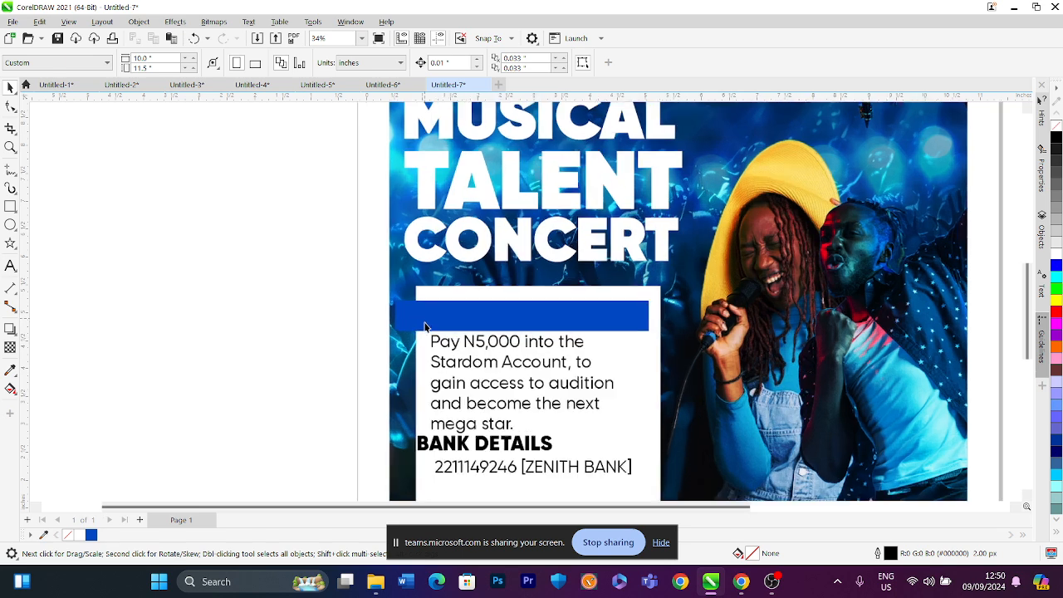
{"action": "scroll", "coordinate": [424, 324], "scroll_direction": "up", "scroll_amount": 1}
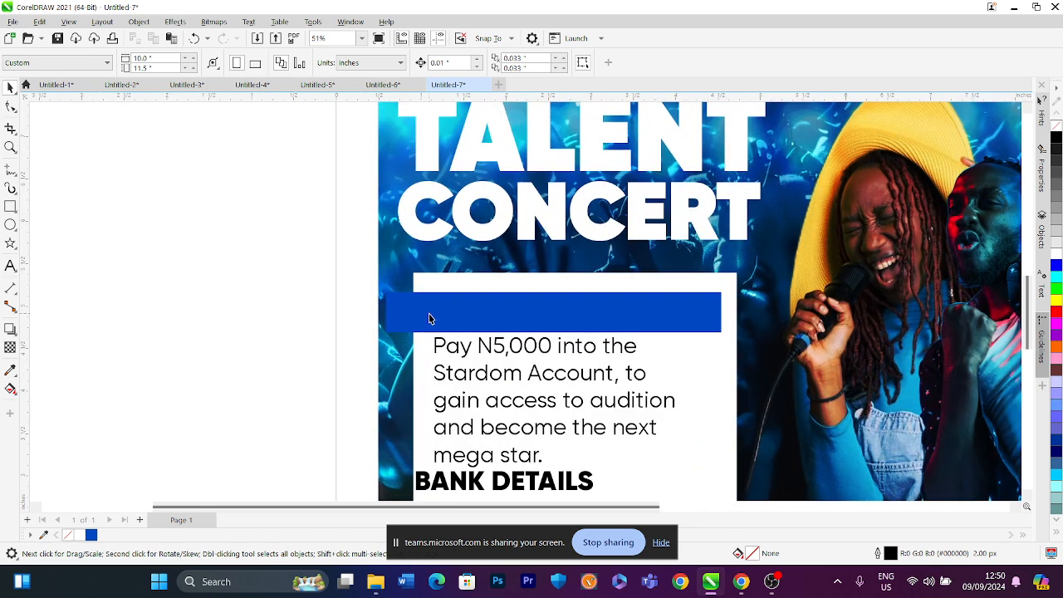
Bring the HOW TO REGISTER heading in front of the blue bar and color it white
{"action": "left_click", "coordinate": [428, 318]}
{"action": "left_click_drag", "start_coordinate": [287, 256], "coordinate": [766, 331]}
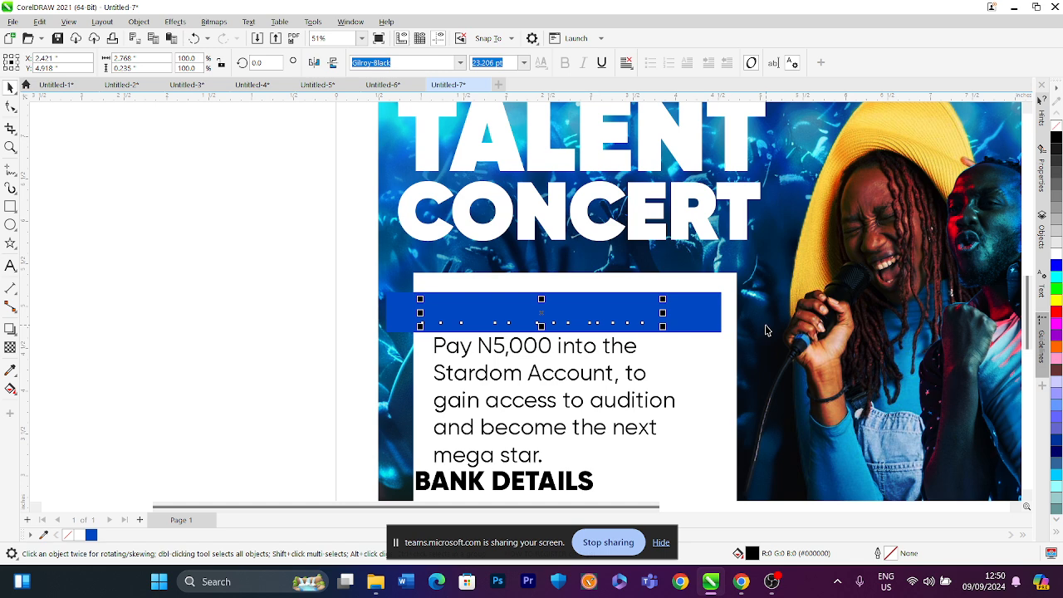
{"action": "key", "text": "Page_Up"}
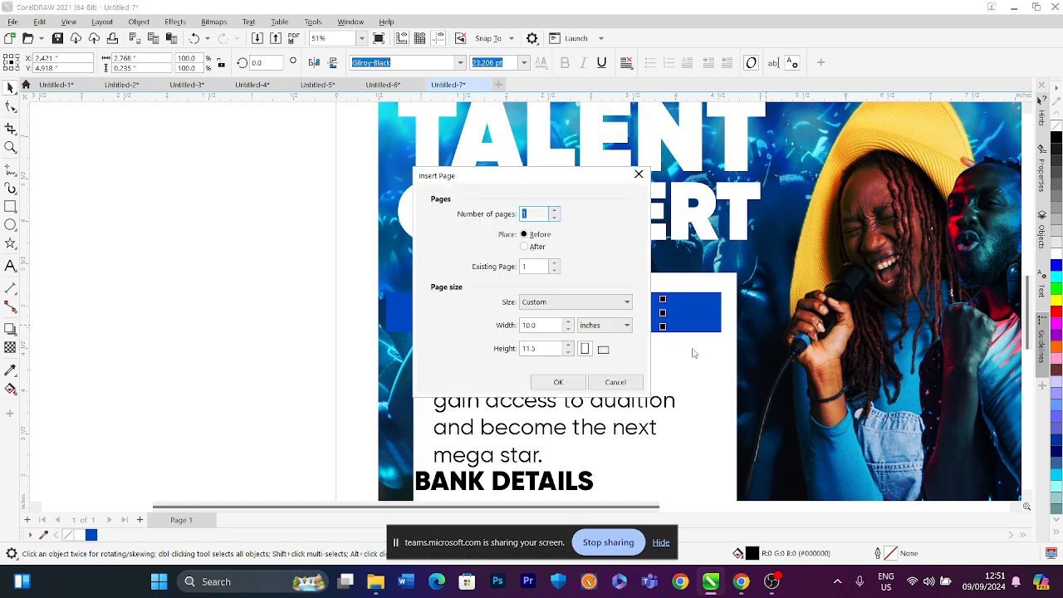
{"action": "left_click", "coordinate": [637, 383]}
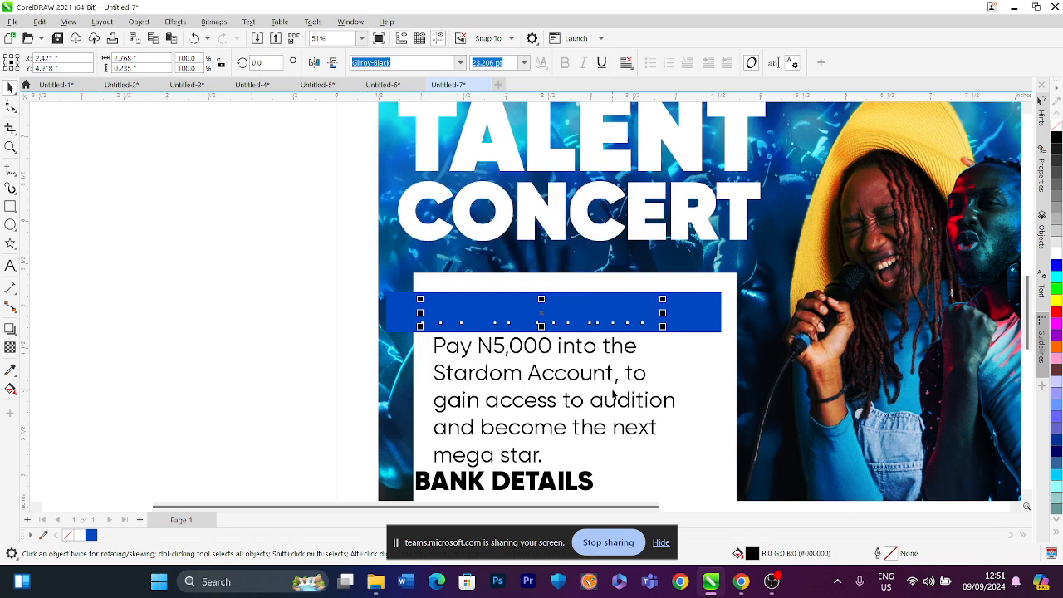
{"action": "key", "text": "Page_Up"}
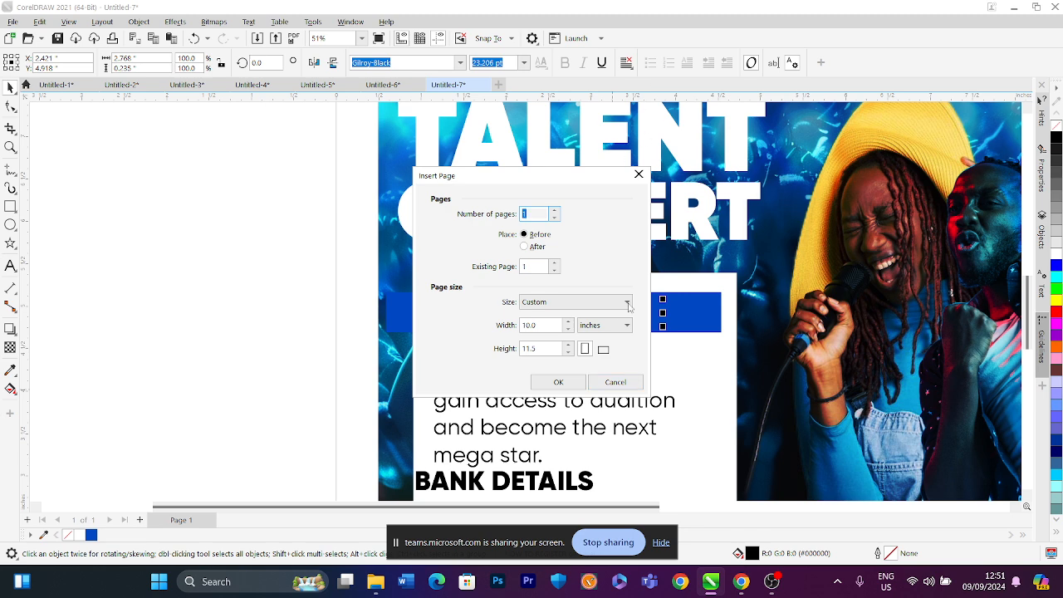
{"action": "left_click", "coordinate": [631, 381]}
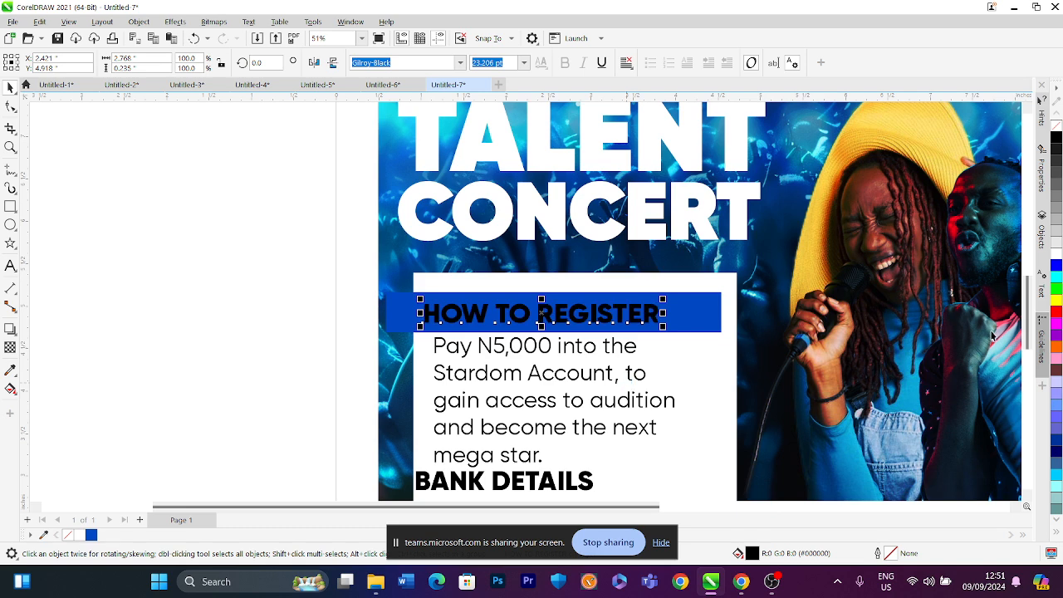
{"action": "left_click", "coordinate": [1056, 255]}
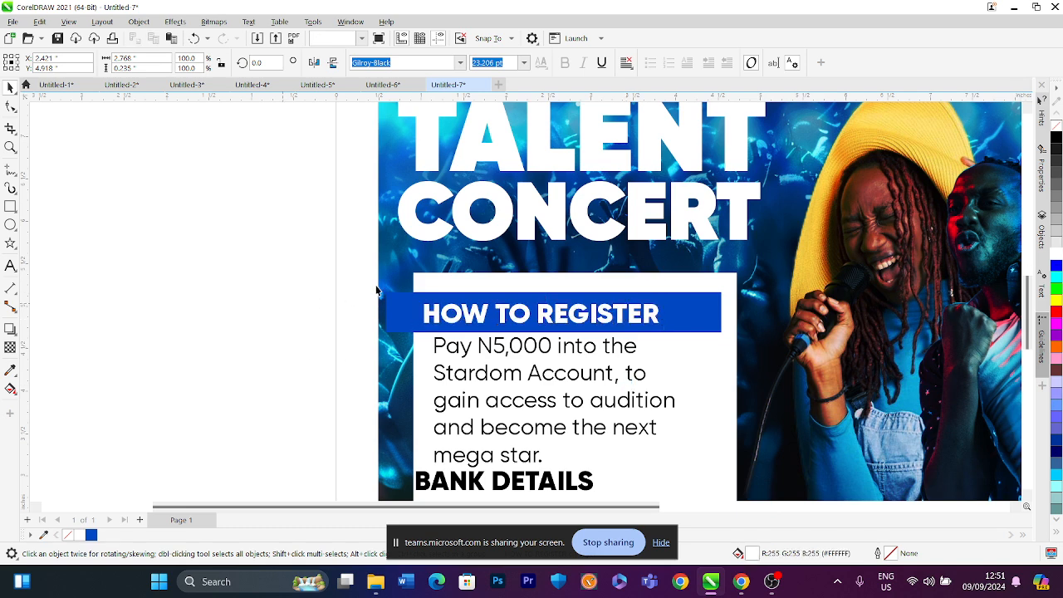
Draw a small rectangle about 0.3 x 0.56 inches at the left end of the blue bar
{"action": "left_click", "coordinate": [391, 311]}
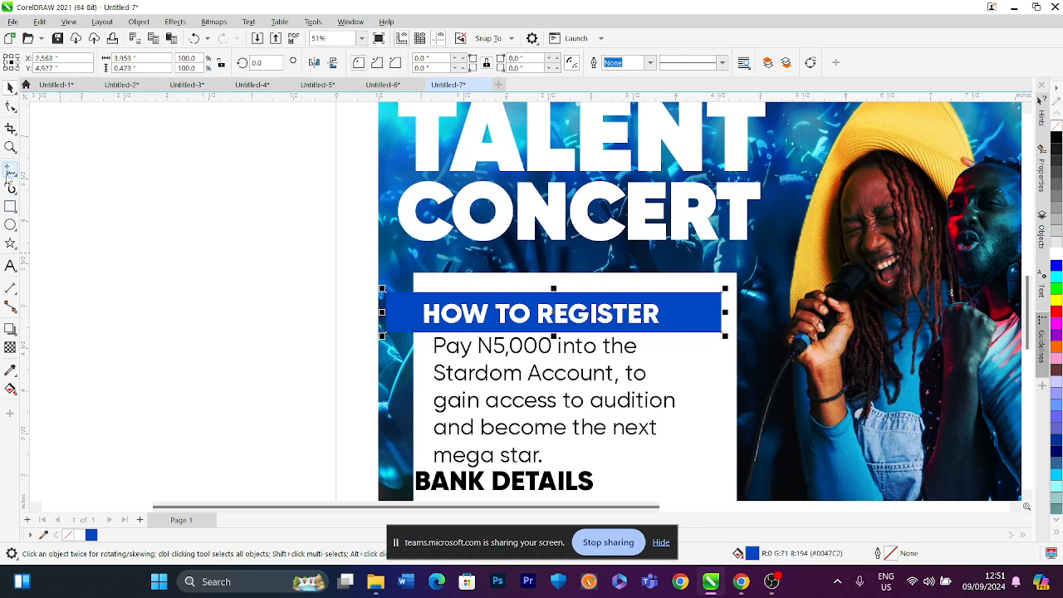
{"action": "scroll", "coordinate": [469, 322], "scroll_direction": "up", "scroll_amount": 1}
{"action": "scroll", "coordinate": [392, 323], "scroll_direction": "up", "scroll_amount": 1}
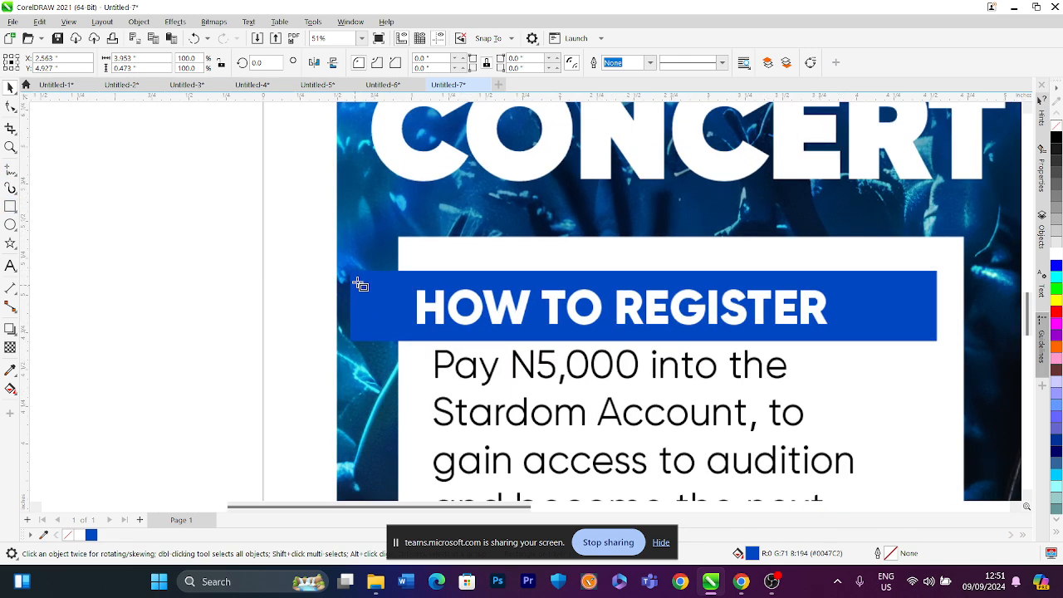
{"action": "key", "text": "F6"}
{"action": "left_click_drag", "start_coordinate": [354, 272], "coordinate": [401, 357]}
Reshape the small rectangle's corner nodes into a slanted fold tab below the bar's left end
{"action": "left_click", "coordinate": [10, 108]}
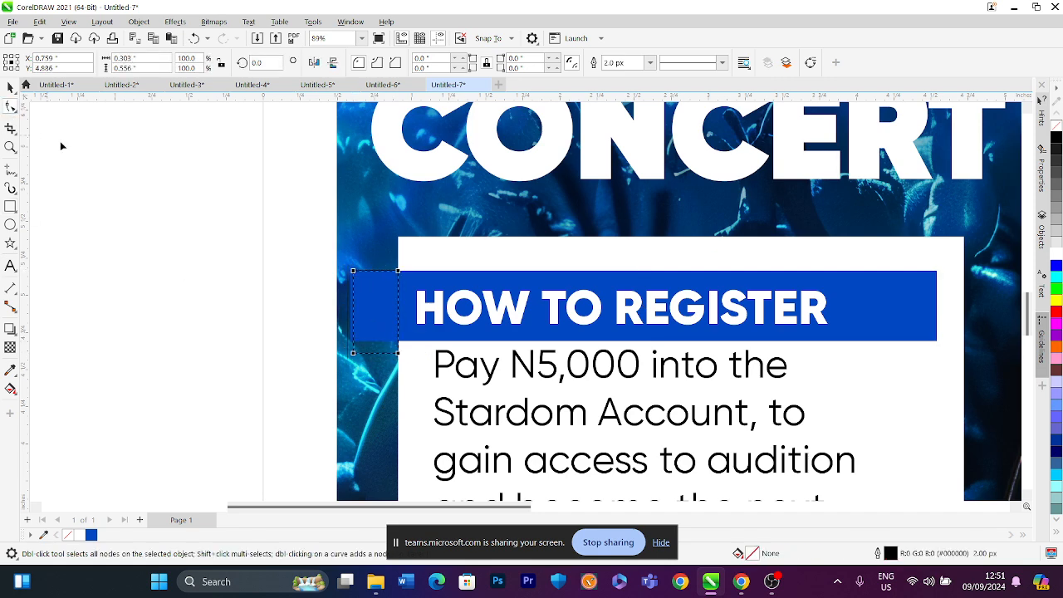
{"action": "scroll", "coordinate": [406, 353], "scroll_direction": "up", "scroll_amount": 2}
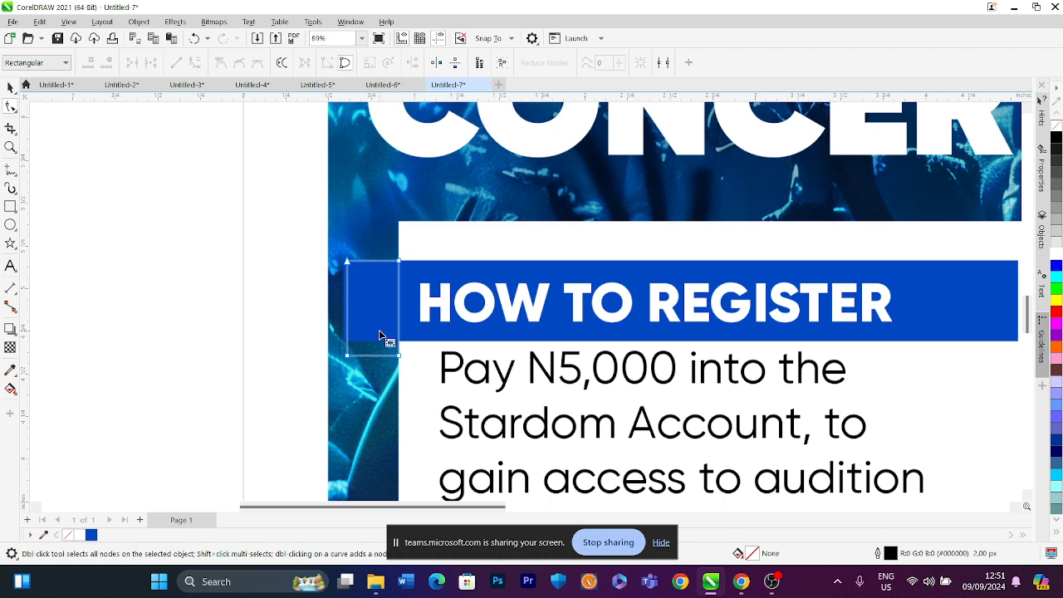
{"action": "left_click_drag", "start_coordinate": [325, 372], "coordinate": [319, 342]}
{"action": "left_click_drag", "start_coordinate": [325, 207], "coordinate": [319, 212]}
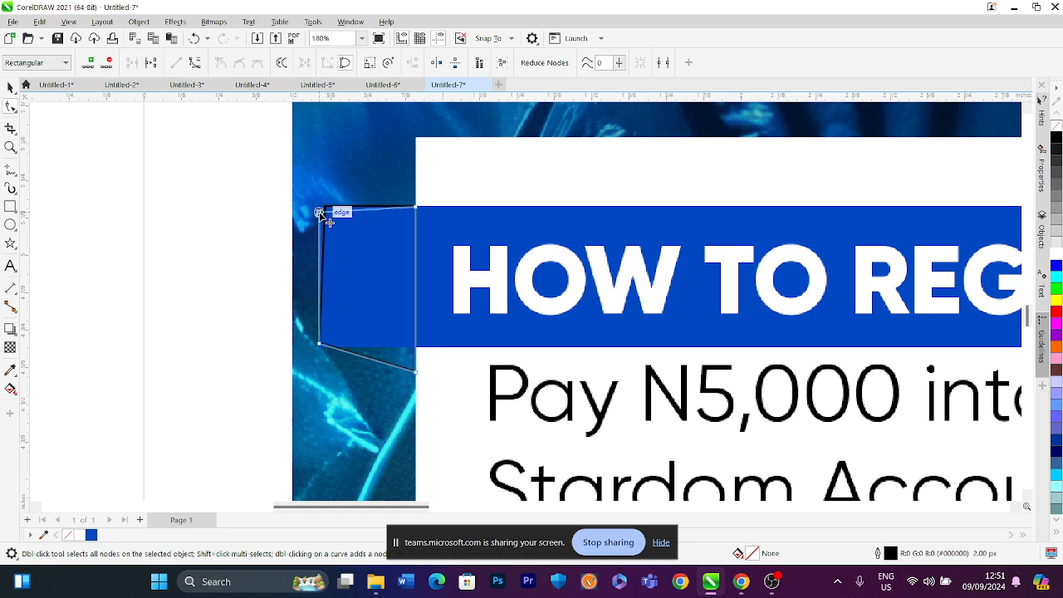
{"action": "left_click_drag", "start_coordinate": [416, 207], "coordinate": [415, 225]}
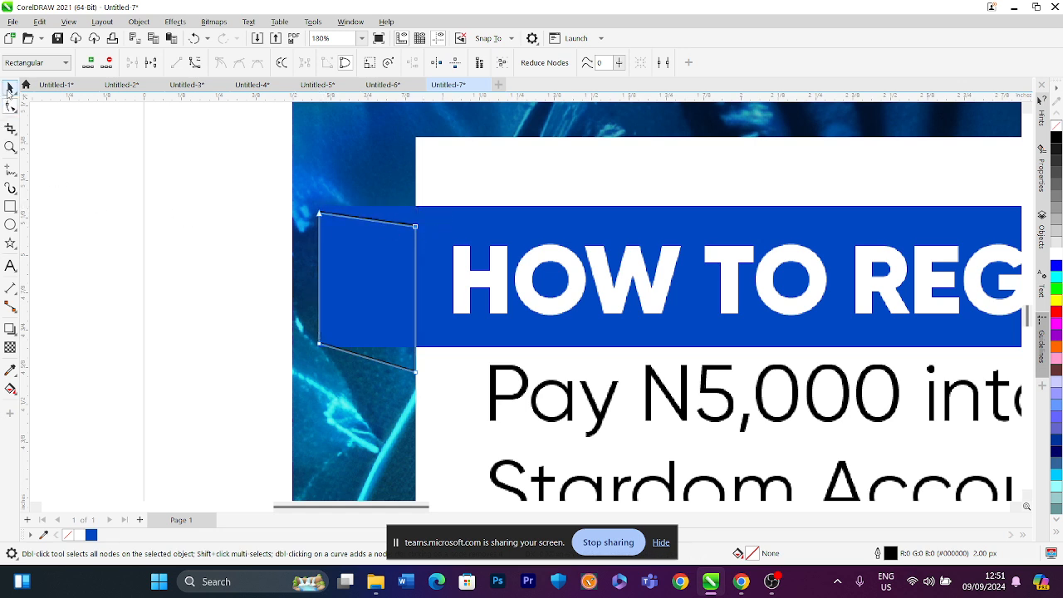
{"action": "left_click", "coordinate": [10, 88]}
{"action": "scroll", "coordinate": [157, 213], "scroll_direction": "down", "scroll_amount": 5}
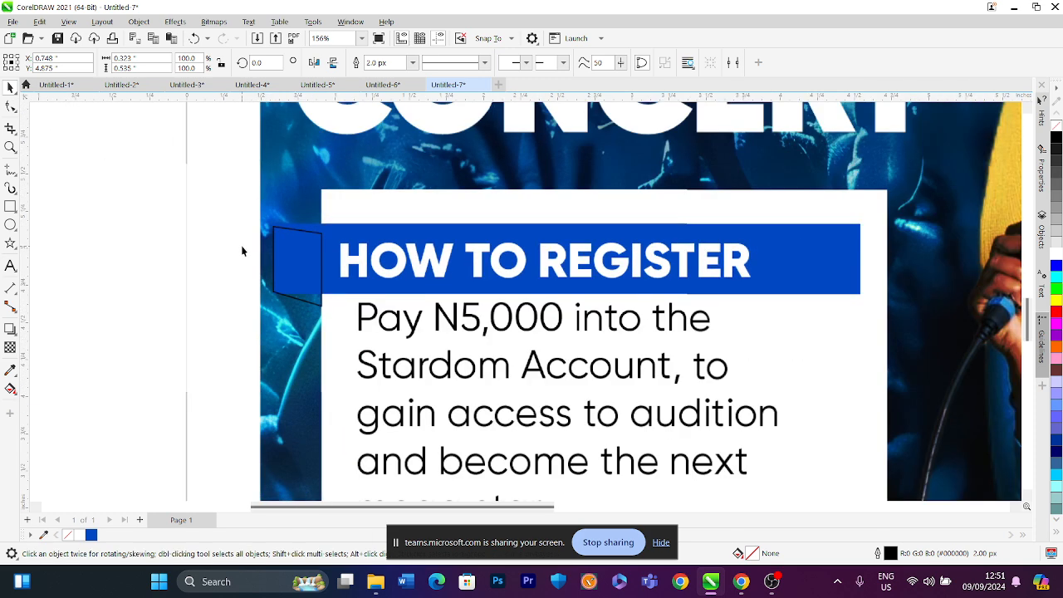
Select the heading bar, text and fold tab together and bring them to the front
{"action": "left_click_drag", "start_coordinate": [133, 200], "coordinate": [867, 300]}
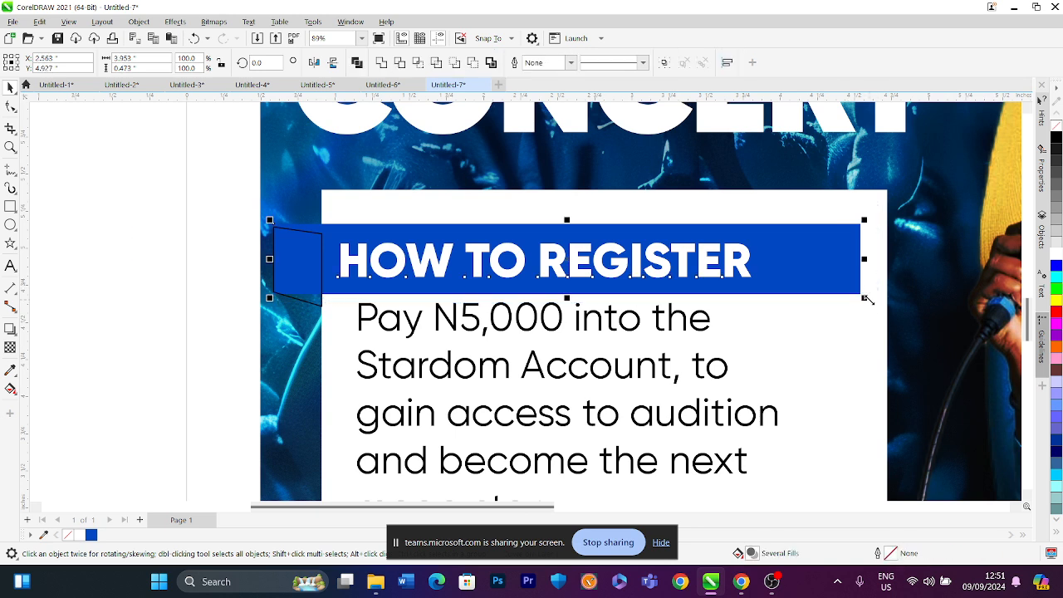
{"action": "key", "text": "shift+Page_Up"}
{"action": "left_click", "coordinate": [182, 245]}
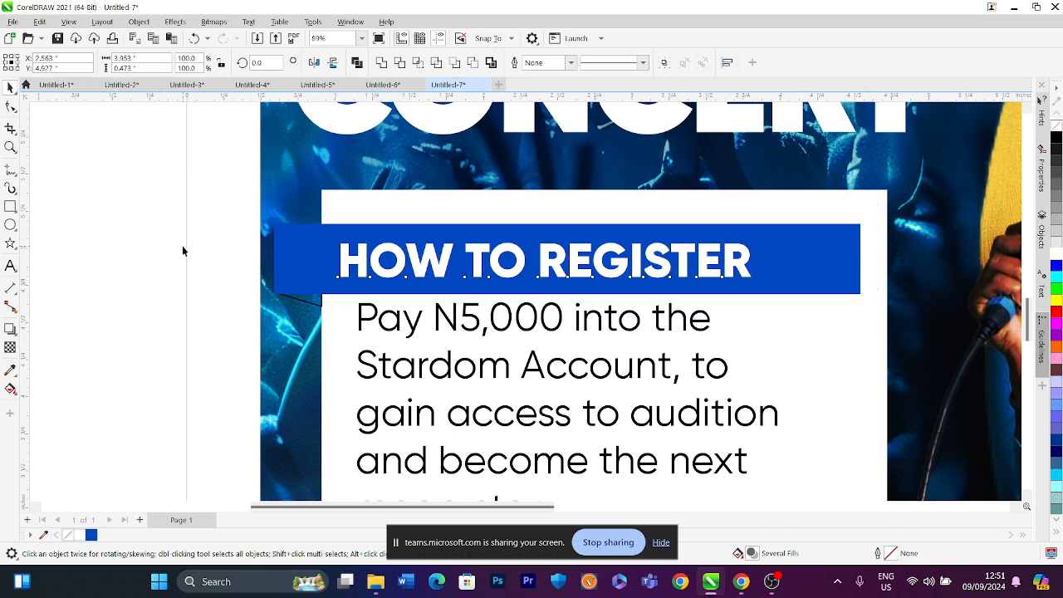
Fill the small fold tab with a dark navy color sampled from the background image using the Eyedropper
{"action": "left_click", "coordinate": [304, 304]}
{"action": "left_click", "coordinate": [11, 371]}
{"action": "left_click", "coordinate": [308, 253]}
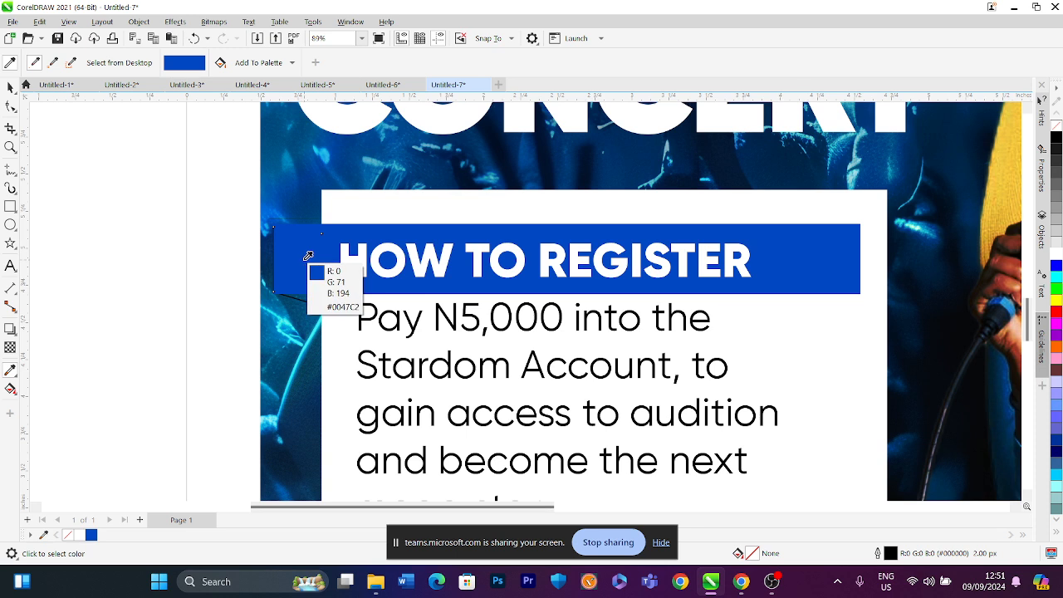
{"action": "left_click", "coordinate": [308, 292]}
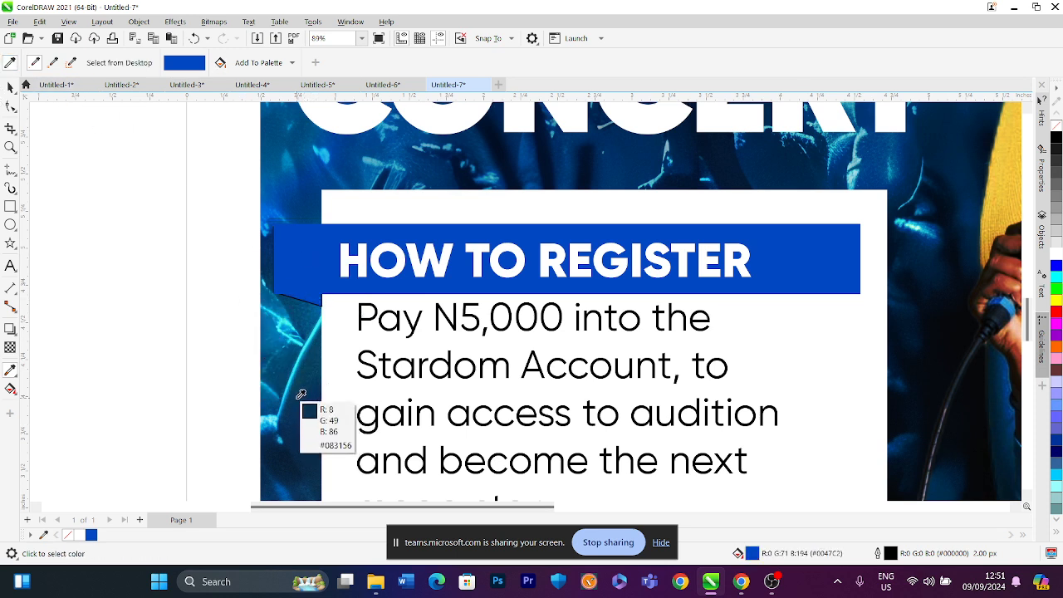
{"action": "left_click", "coordinate": [933, 209]}
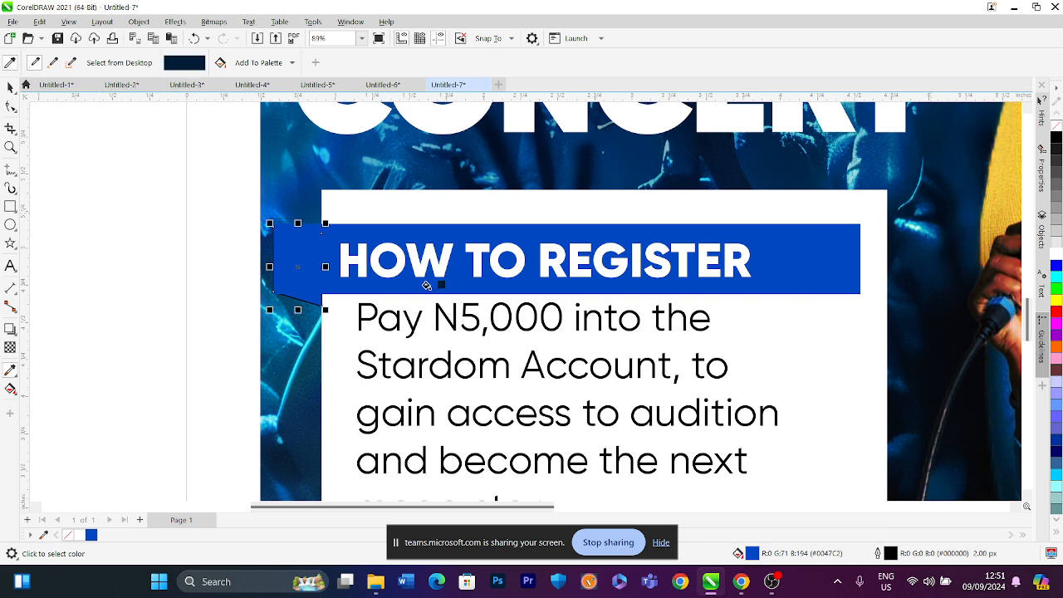
{"action": "left_click", "coordinate": [312, 298]}
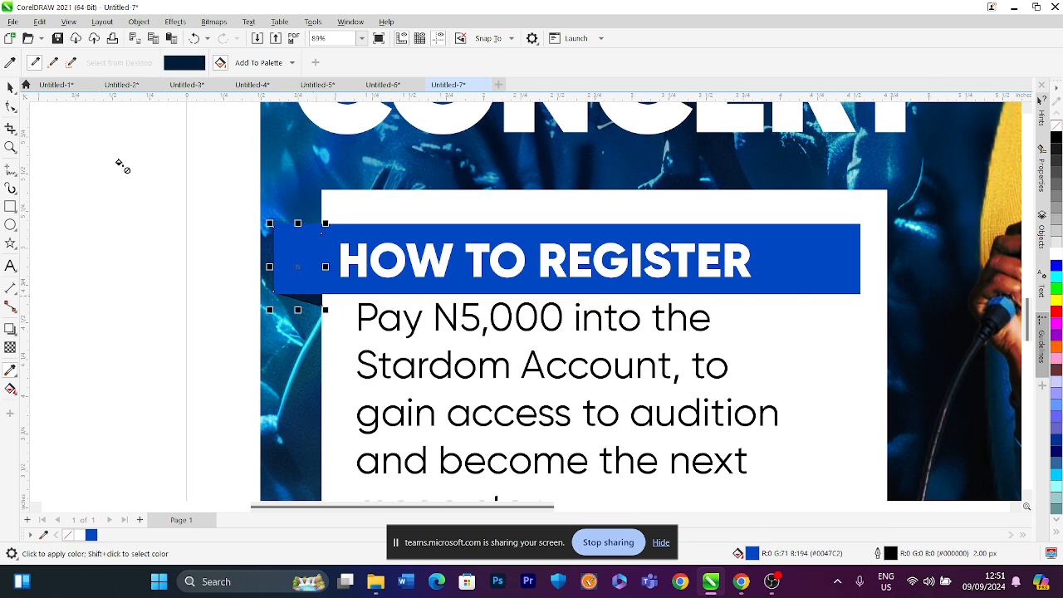
{"action": "left_click", "coordinate": [10, 87]}
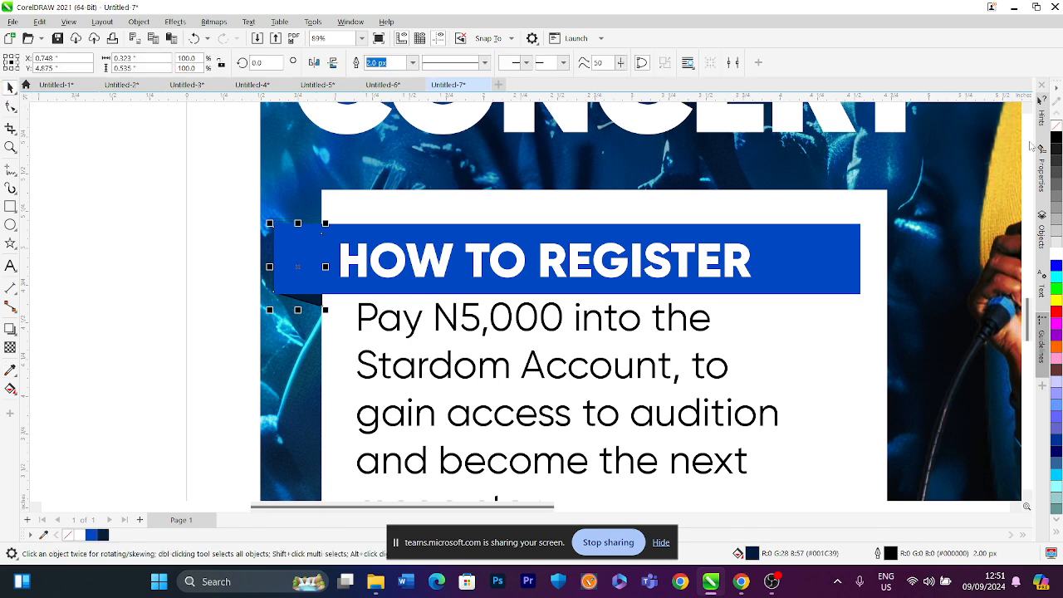
{"action": "left_click", "coordinate": [156, 262]}
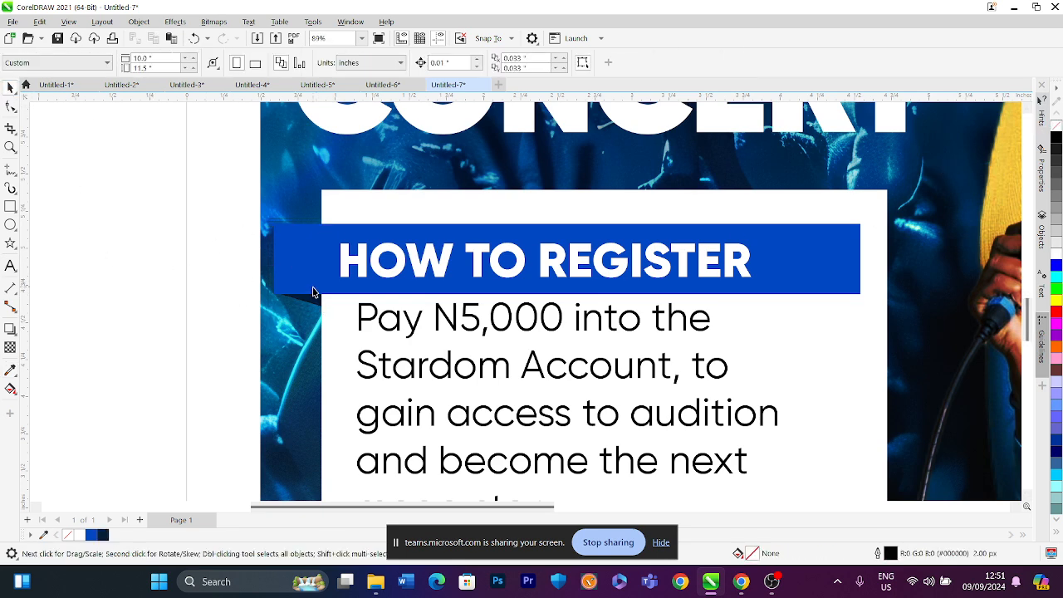
Inspect the fold tab's corner node up close, then return to a full-poster view
{"action": "scroll", "coordinate": [312, 293], "scroll_direction": "up", "scroll_amount": 5}
{"action": "left_click", "coordinate": [308, 319]}
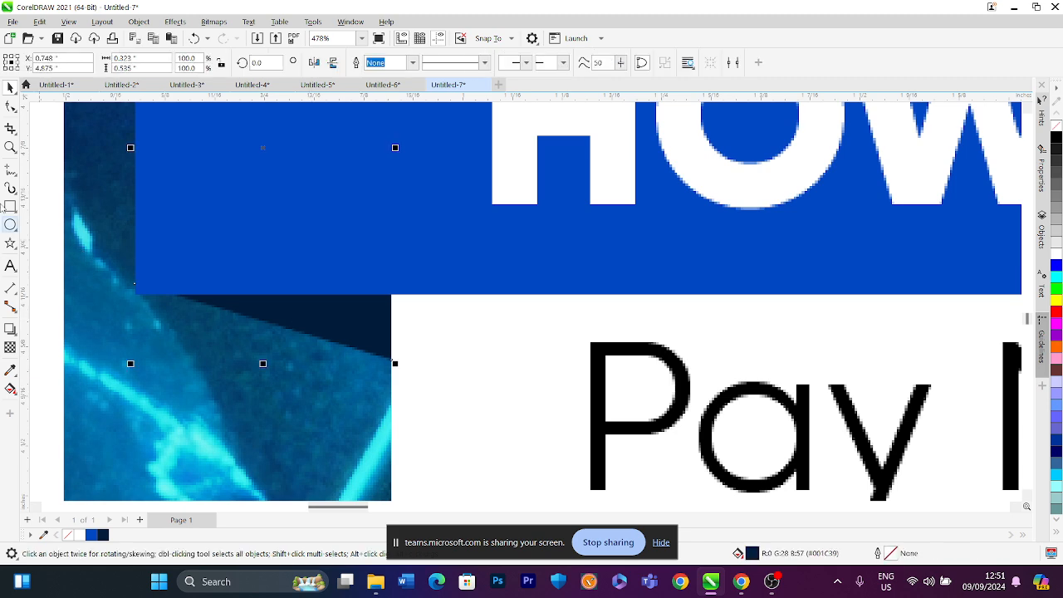
{"action": "left_click", "coordinate": [10, 106]}
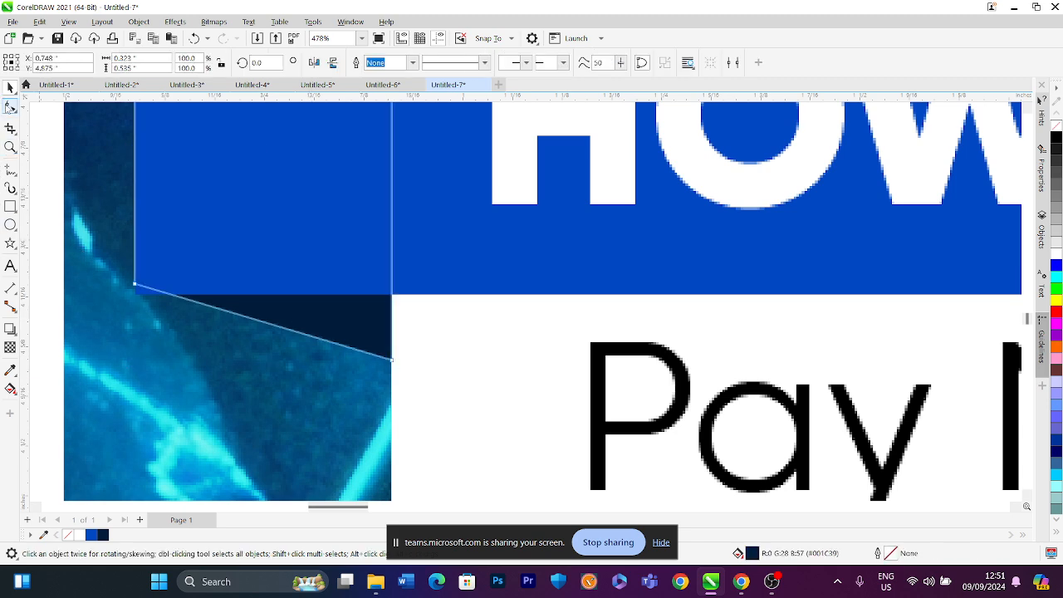
{"action": "left_click", "coordinate": [133, 286]}
{"action": "scroll", "coordinate": [145, 286], "scroll_direction": "down", "scroll_amount": 2}
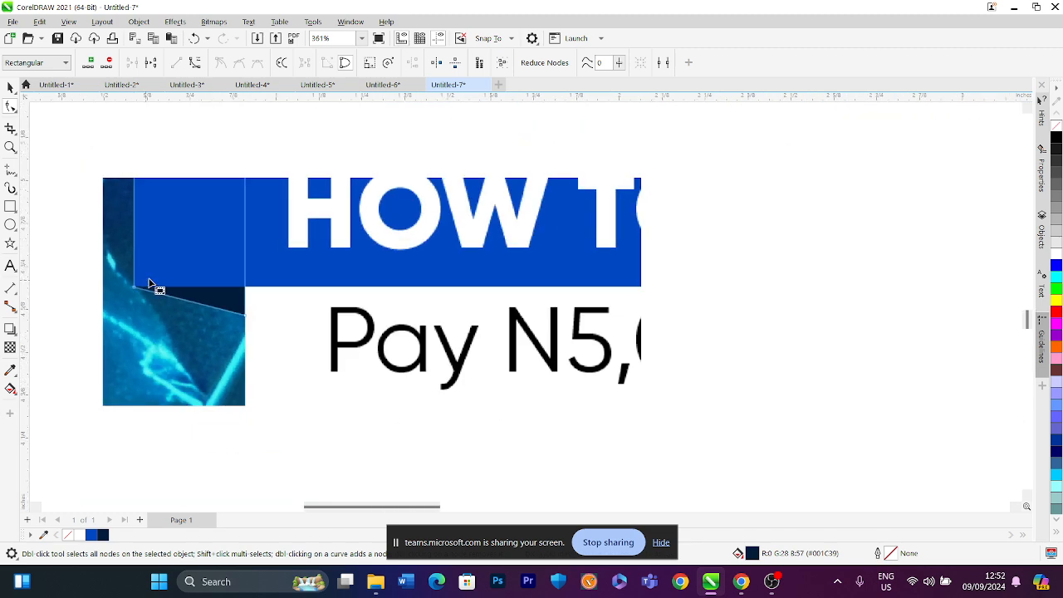
{"action": "scroll", "coordinate": [218, 291], "scroll_direction": "down", "scroll_amount": 4}
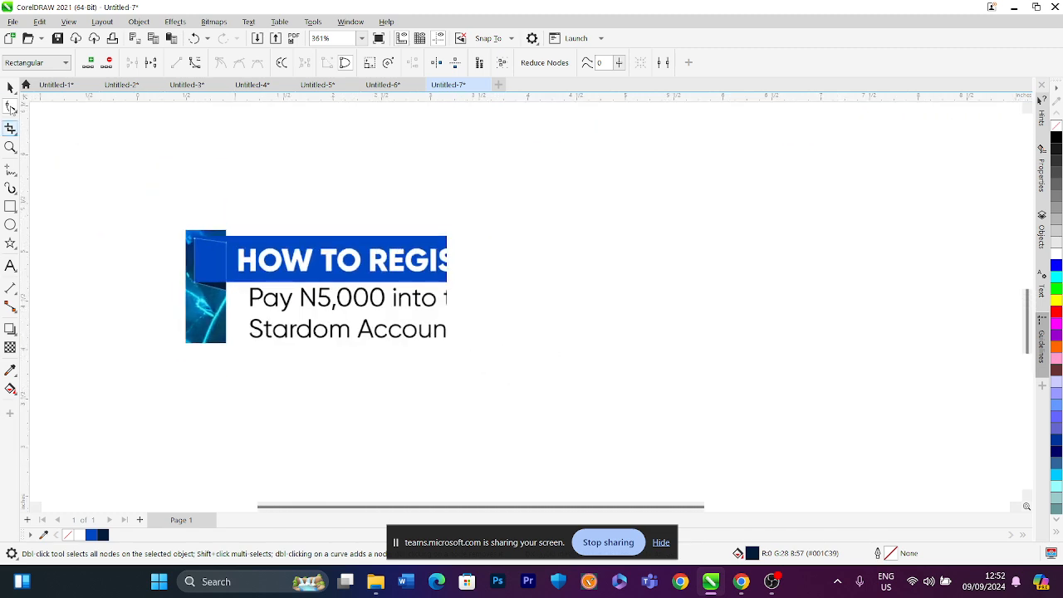
{"action": "left_click", "coordinate": [10, 87]}
{"action": "left_click", "coordinate": [361, 39]}
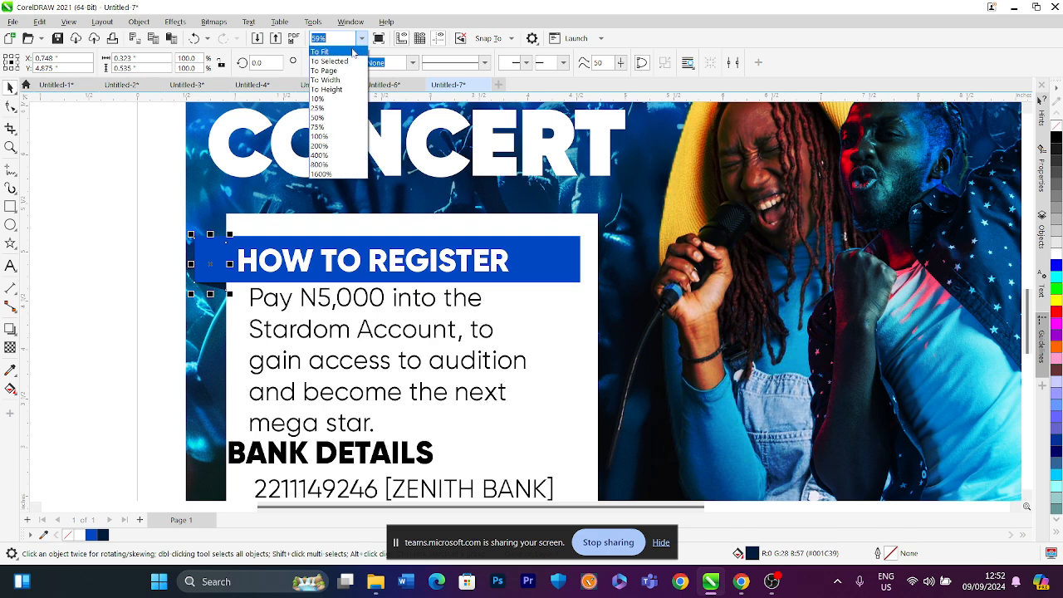
{"action": "left_click", "coordinate": [352, 53]}
{"action": "left_click", "coordinate": [273, 236]}
{"action": "scroll", "coordinate": [451, 339], "scroll_direction": "up", "scroll_amount": 1}
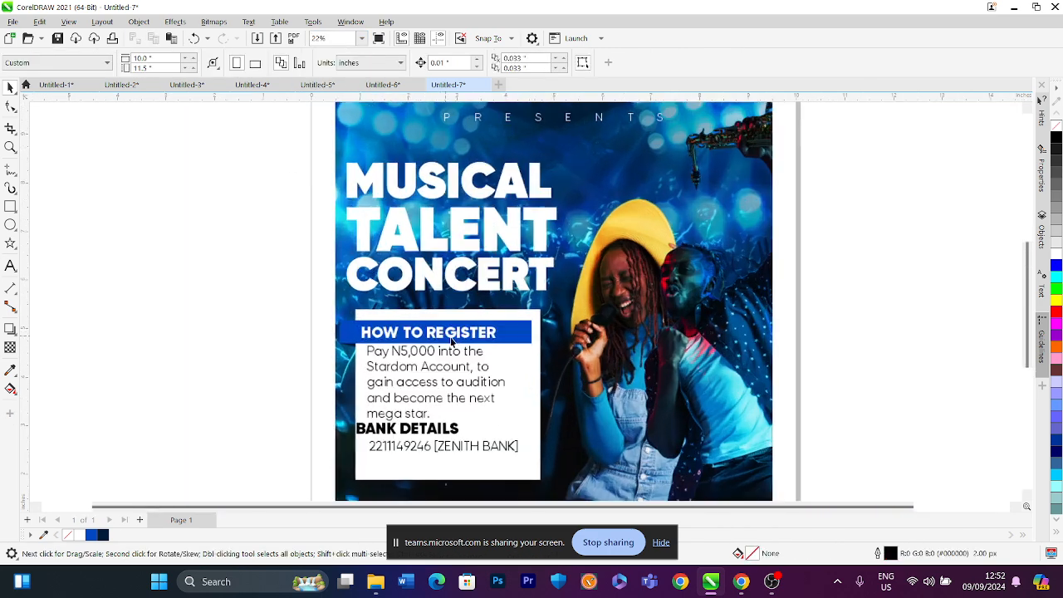
{"action": "scroll", "coordinate": [450, 339], "scroll_direction": "up", "scroll_amount": 1}
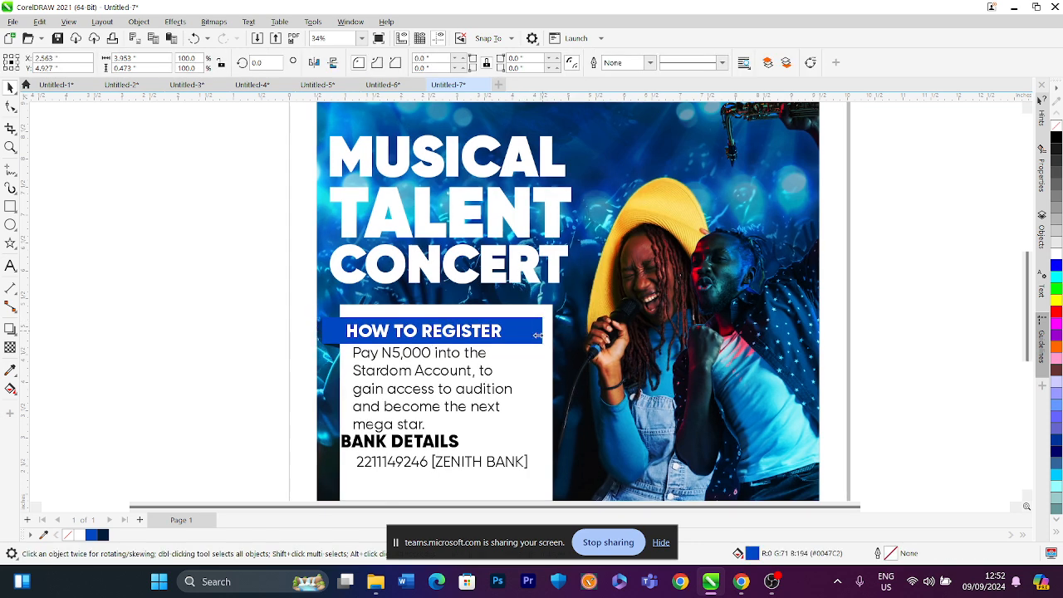
Narrow the blue heading bar from its right edge and center the HOW TO REGISTER text on it
{"action": "left_click_drag", "start_coordinate": [541, 330], "coordinate": [521, 330]}
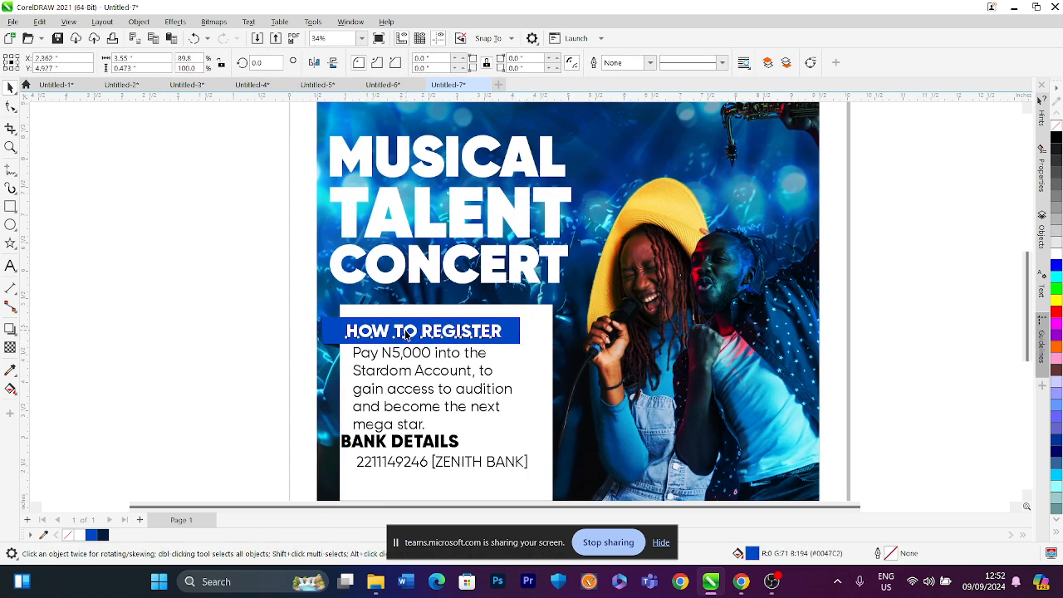
{"action": "left_click", "coordinate": [404, 332]}
{"action": "left_click_drag", "start_coordinate": [404, 332], "coordinate": [396, 330]}
{"action": "left_click", "coordinate": [506, 333], "text": "shift"}
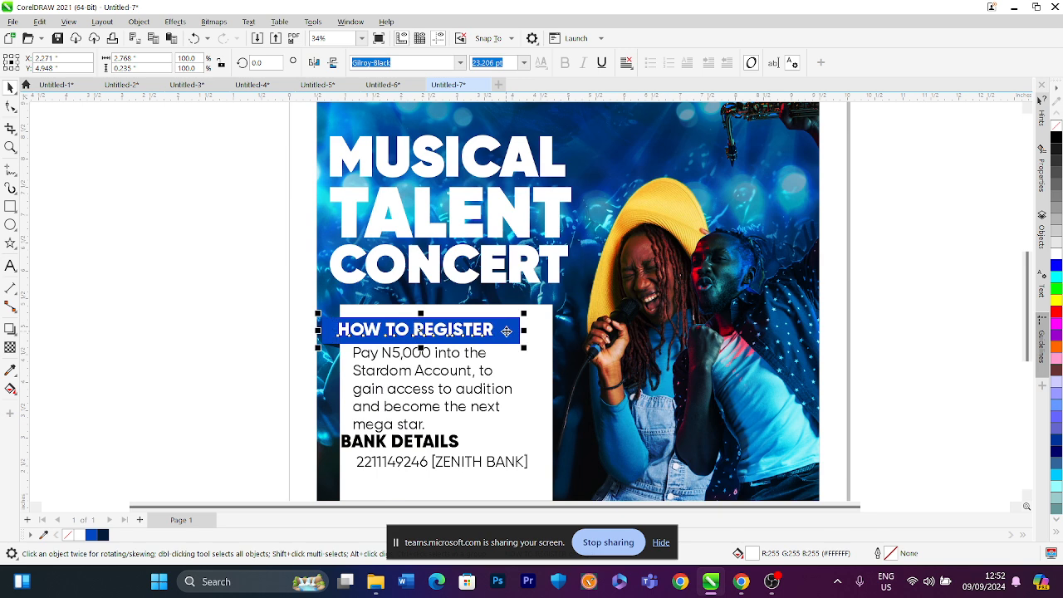
{"action": "key", "text": "e"}
{"action": "key", "text": "c"}
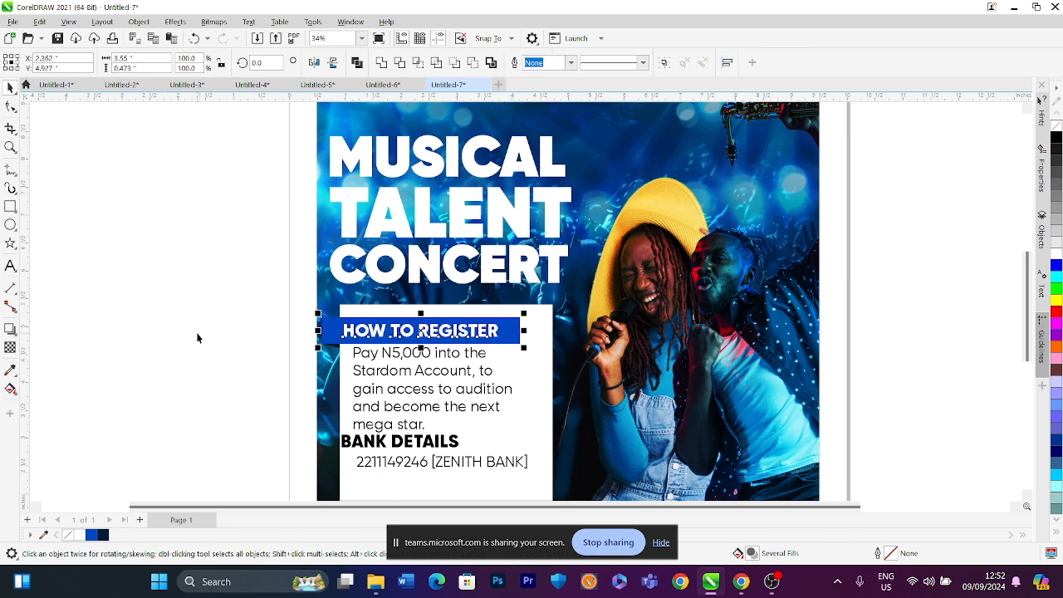
{"action": "left_click", "coordinate": [200, 338]}
Give the heading bar a fountain fill from blue to a cyan sampled from the image, angled about 101.8°
{"action": "left_click", "coordinate": [511, 336]}
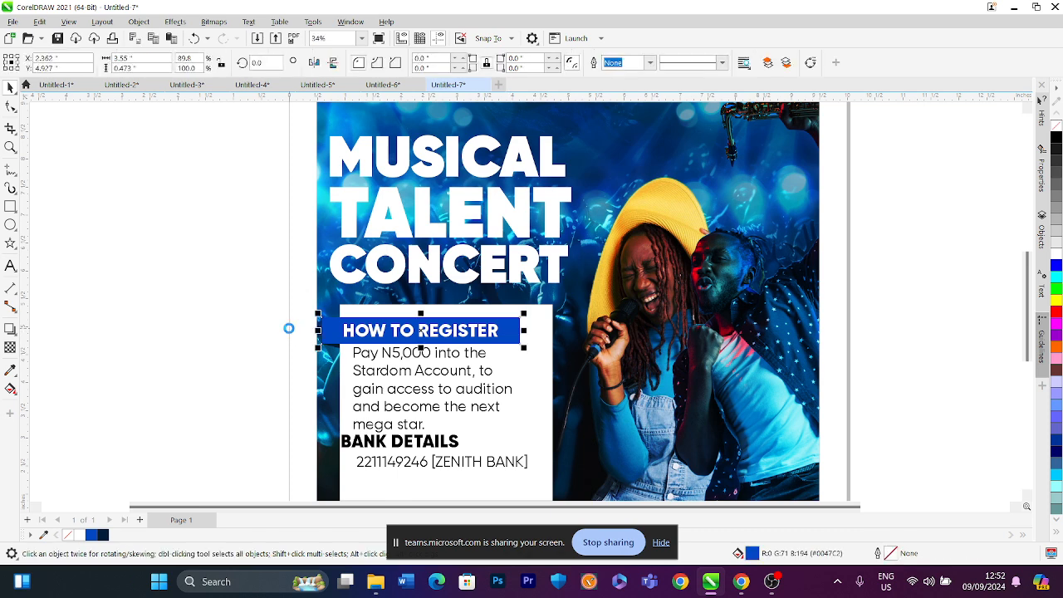
{"action": "key", "text": "F11"}
{"action": "left_click_drag", "start_coordinate": [478, 90], "coordinate": [868, 120]}
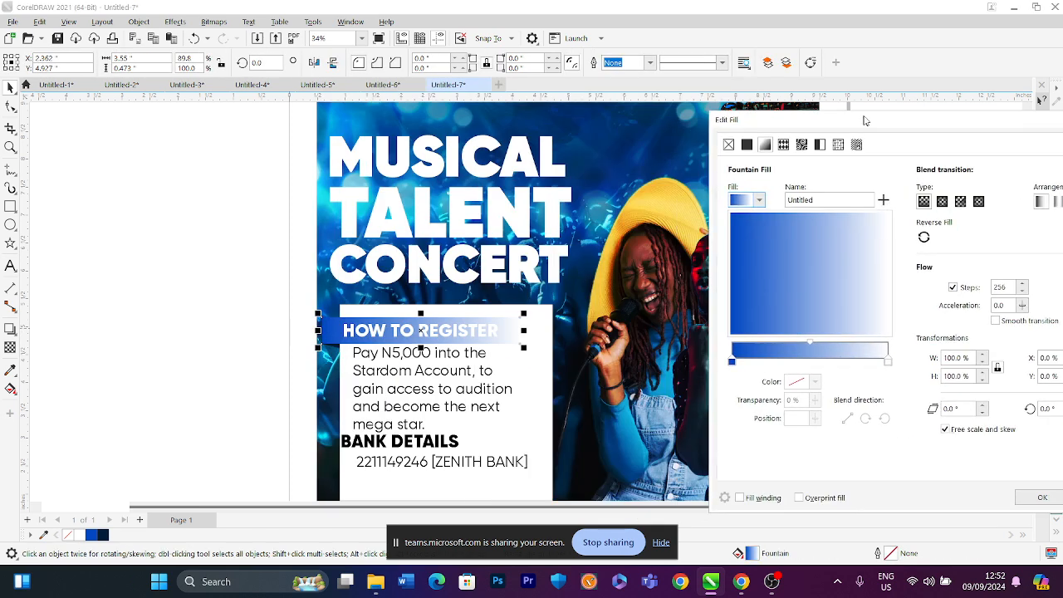
{"action": "left_click", "coordinate": [887, 361]}
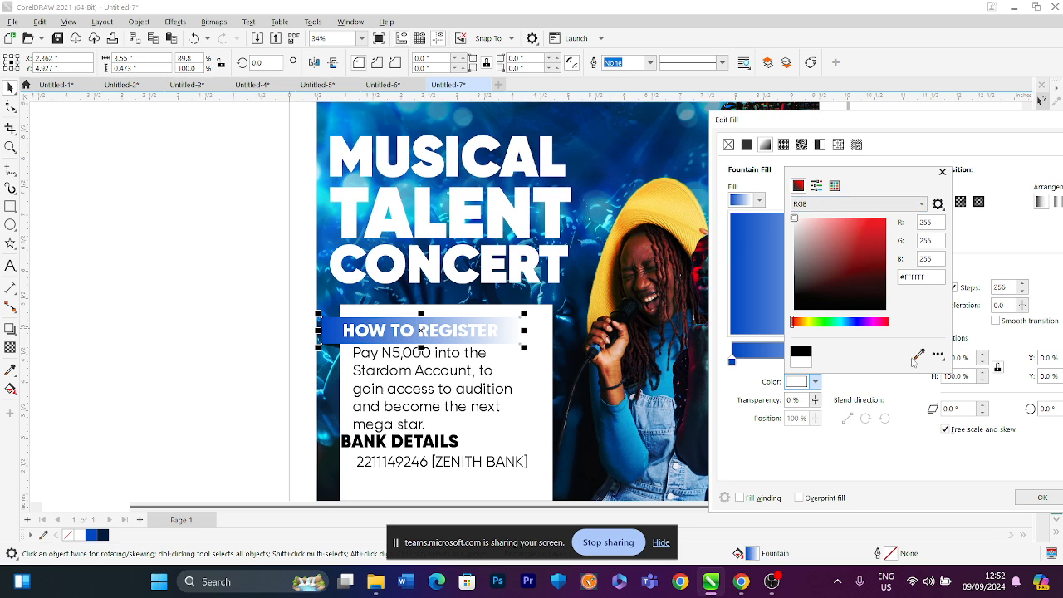
{"action": "left_click", "coordinate": [918, 355]}
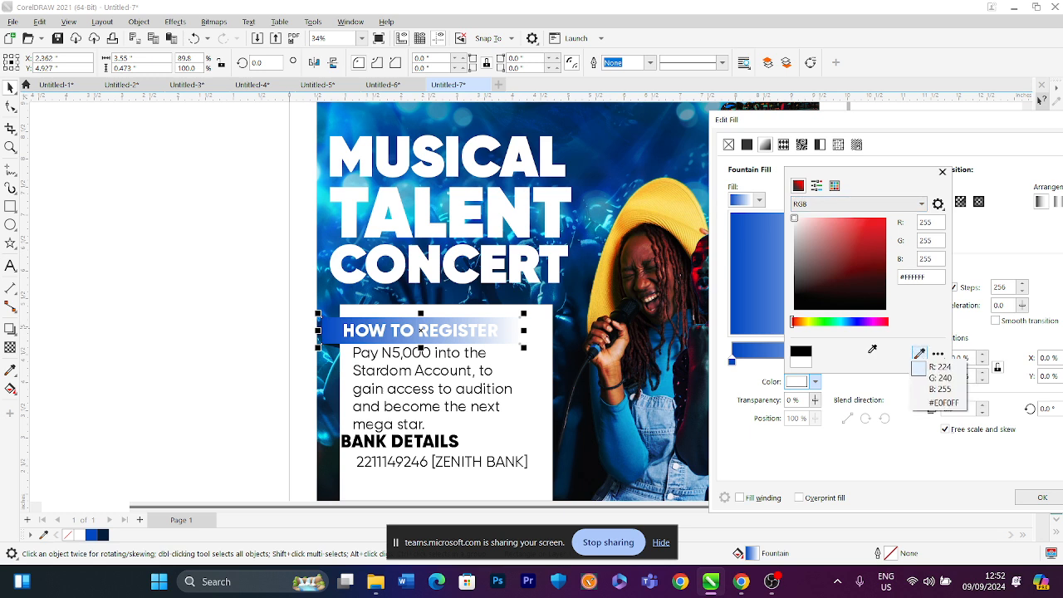
{"action": "left_click", "coordinate": [334, 201]}
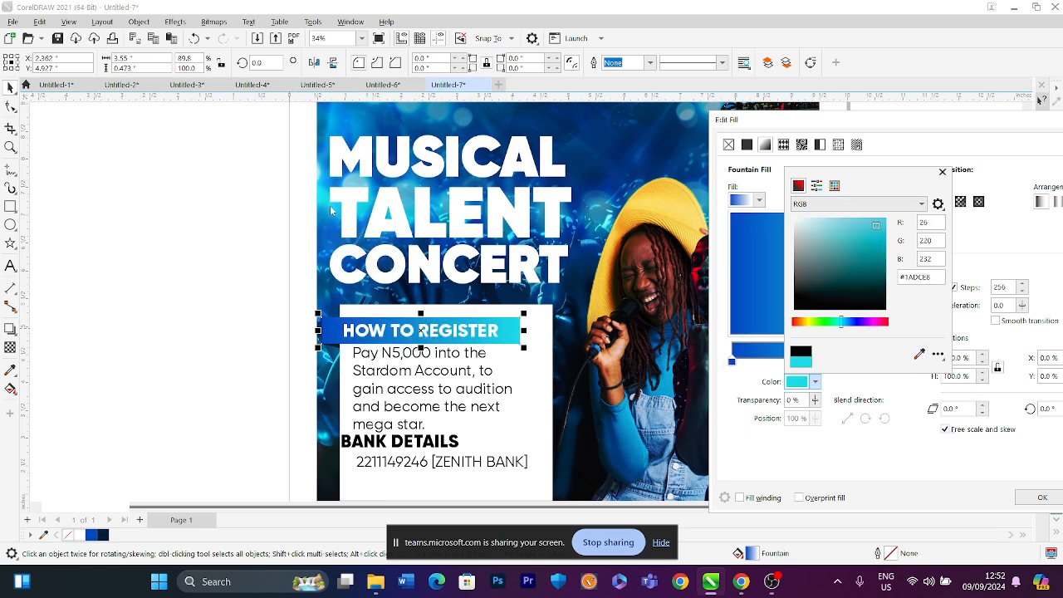
{"action": "left_click", "coordinate": [814, 452]}
{"action": "left_click_drag", "start_coordinate": [869, 256], "coordinate": [799, 236]}
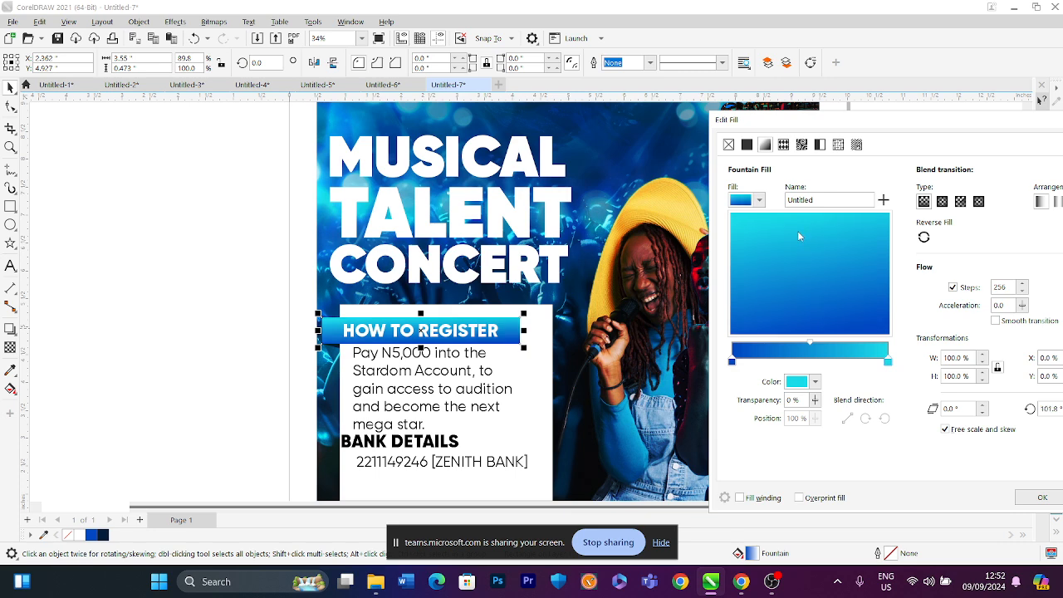
{"action": "key", "text": "Return"}
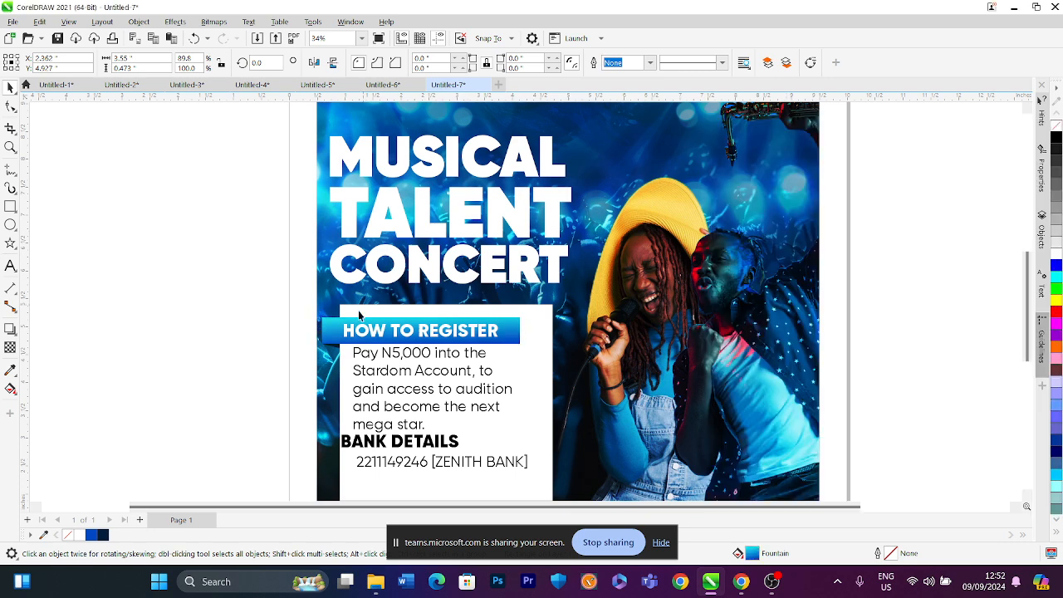
Copy the heading bar's fill properties onto the fold tab
{"action": "scroll", "coordinate": [345, 340], "scroll_direction": "up", "scroll_amount": 2}
{"action": "scroll", "coordinate": [344, 340], "scroll_direction": "up", "scroll_amount": 1}
{"action": "left_click", "coordinate": [332, 347]}
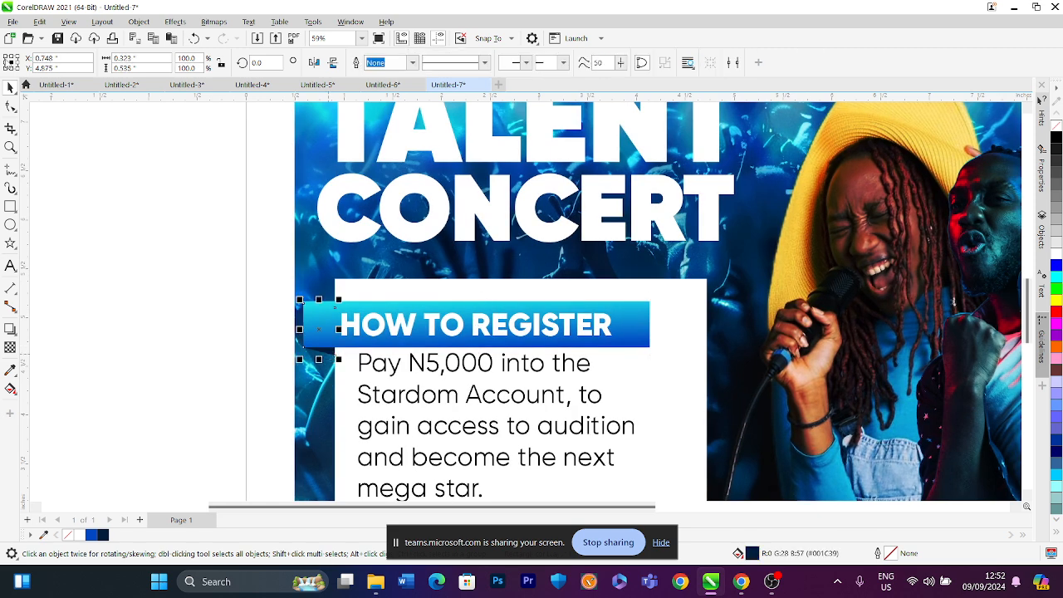
{"action": "left_click", "coordinate": [32, 23]}
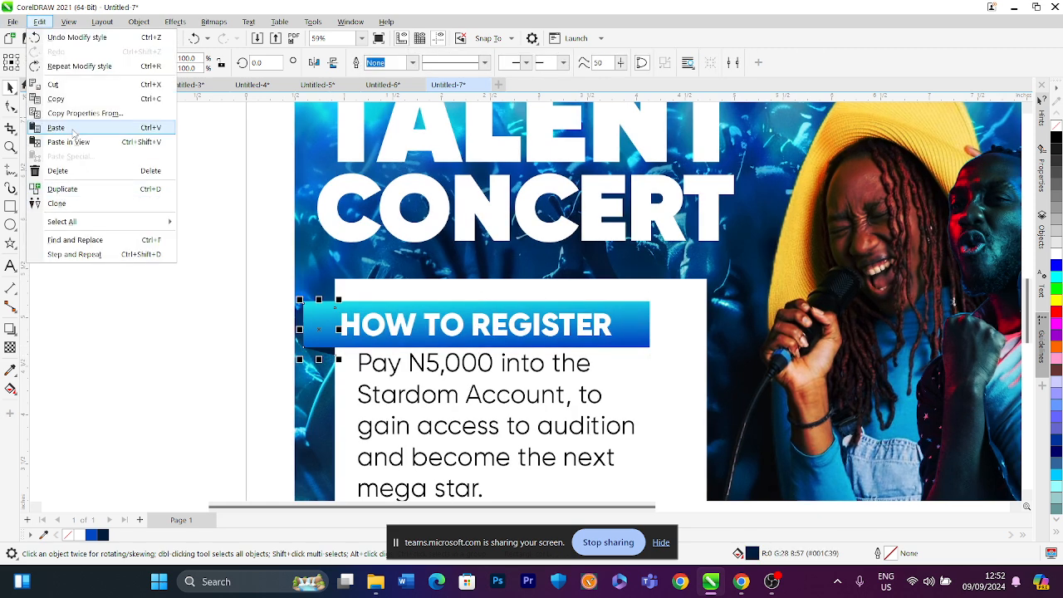
{"action": "left_click", "coordinate": [93, 114]}
{"action": "left_click", "coordinate": [406, 274]}
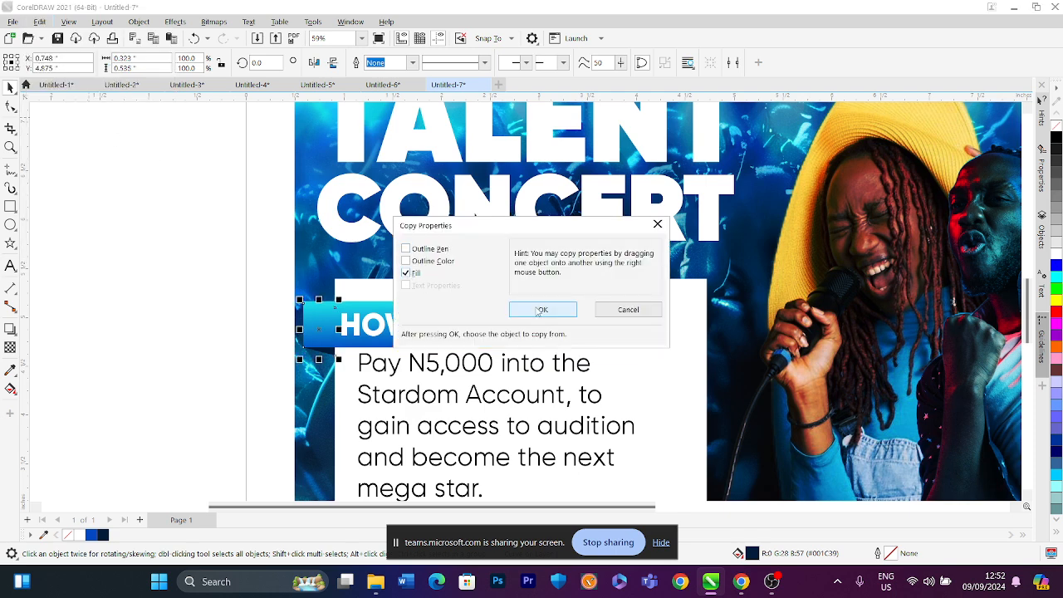
{"action": "left_click", "coordinate": [542, 309]}
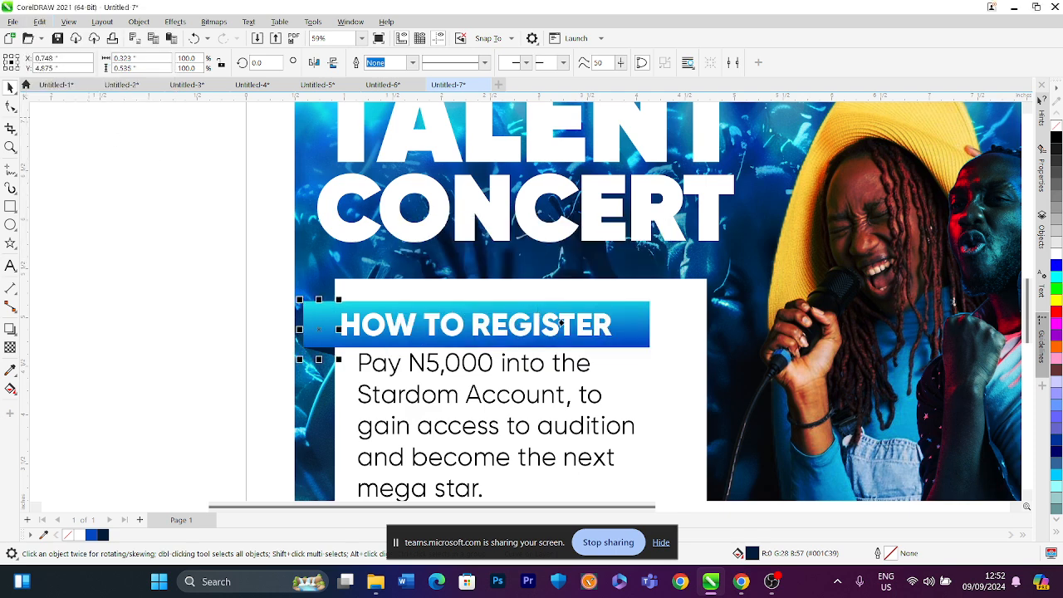
{"action": "left_click", "coordinate": [203, 306]}
{"action": "scroll", "coordinate": [267, 317], "scroll_direction": "down", "scroll_amount": 1}
{"action": "scroll", "coordinate": [309, 324], "scroll_direction": "up", "scroll_amount": 3}
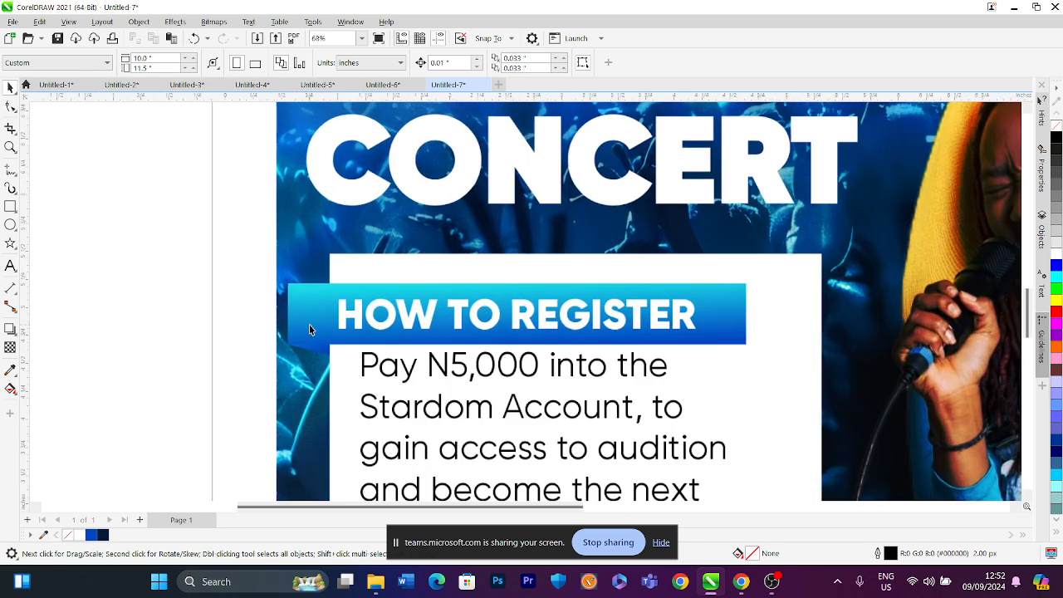
Rotate the fold tab's fountain fill to an angle of about 188.5°
{"action": "left_click", "coordinate": [319, 350]}
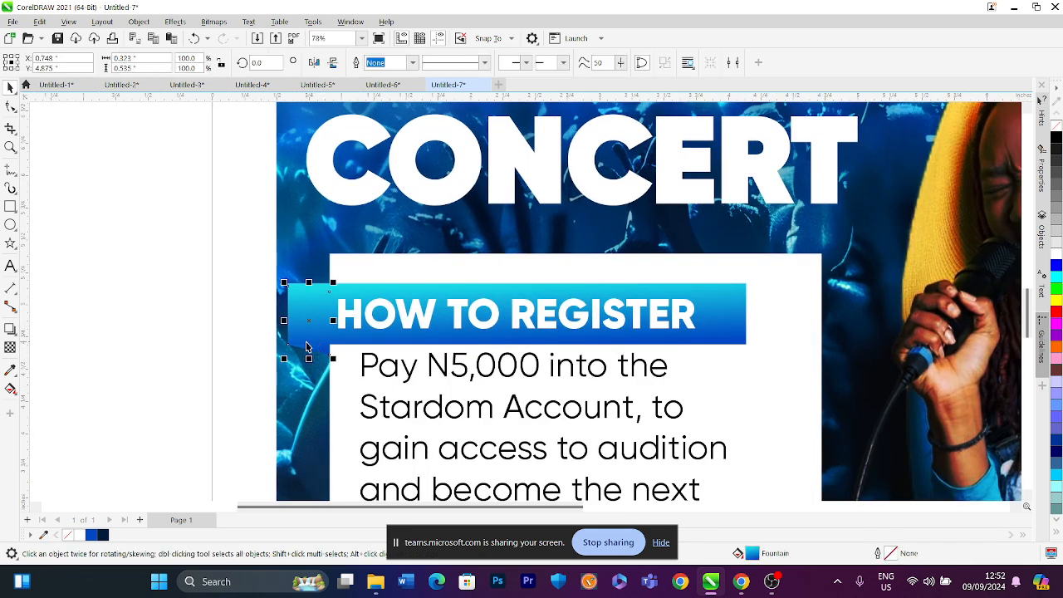
{"action": "key", "text": "F11"}
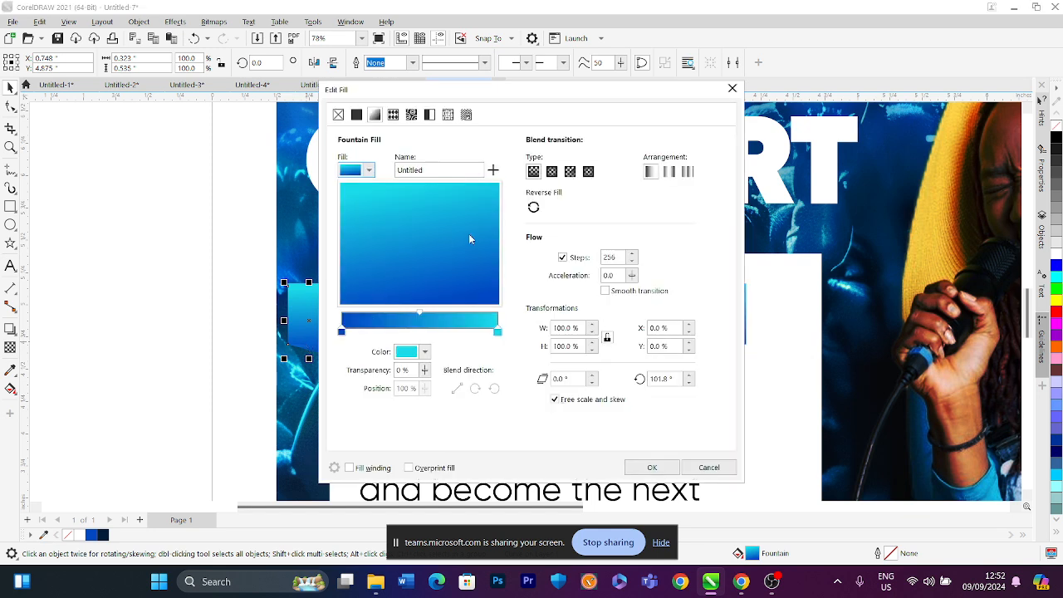
{"action": "left_click_drag", "start_coordinate": [415, 199], "coordinate": [424, 201]}
{"action": "left_click_drag", "start_coordinate": [504, 101], "coordinate": [716, 98]}
{"action": "left_click_drag", "start_coordinate": [650, 257], "coordinate": [593, 258]}
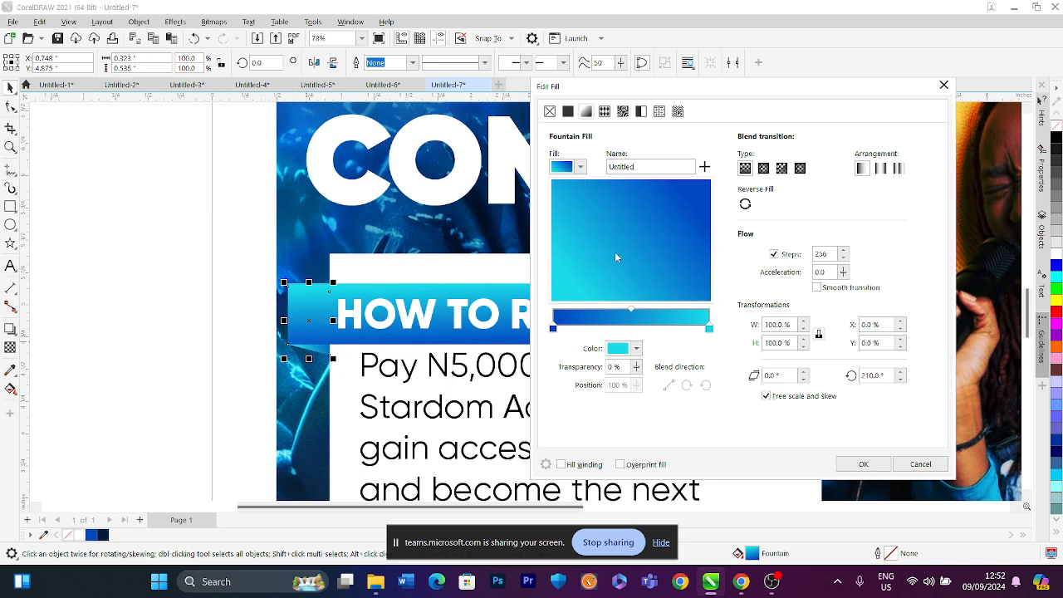
{"action": "left_click_drag", "start_coordinate": [618, 254], "coordinate": [543, 179]}
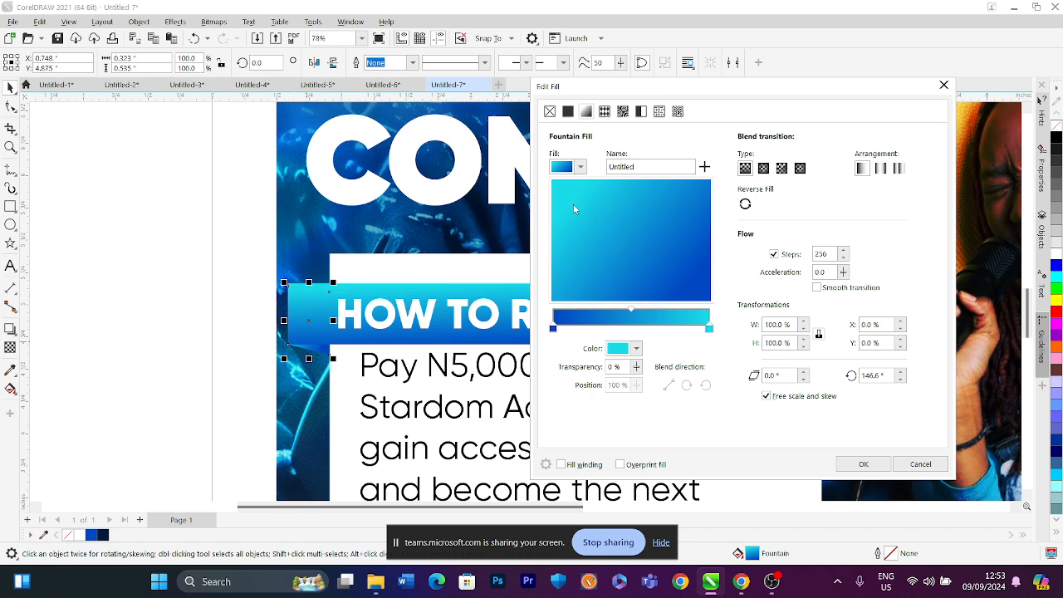
{"action": "left_click_drag", "start_coordinate": [604, 256], "coordinate": [568, 253]}
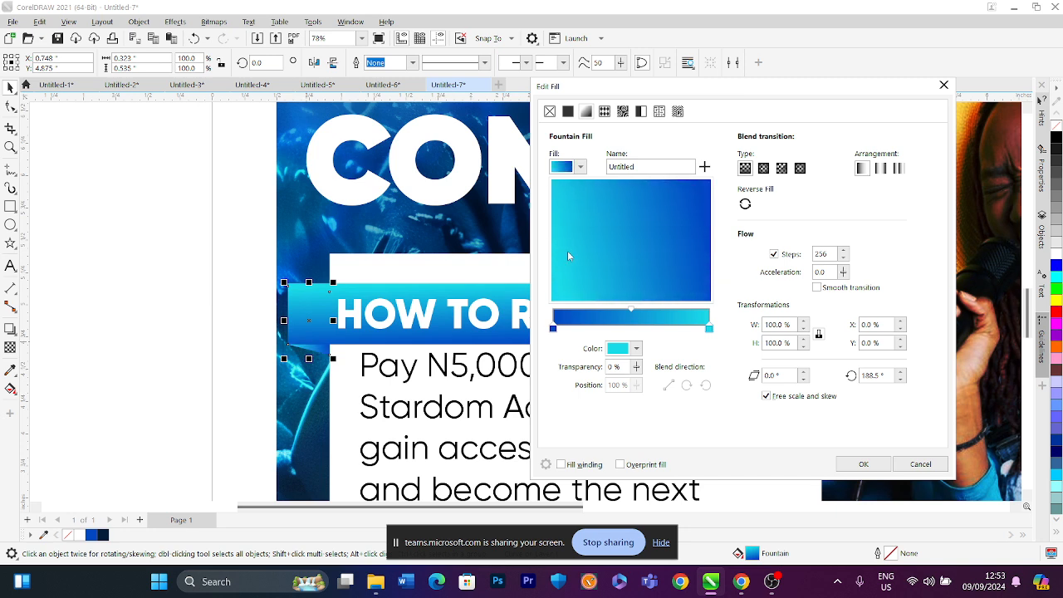
Recolor the fold tab's fountain fill from a dark navy #0A1424 start to a dark teal #0E4447 end
{"action": "left_click", "coordinate": [553, 329]}
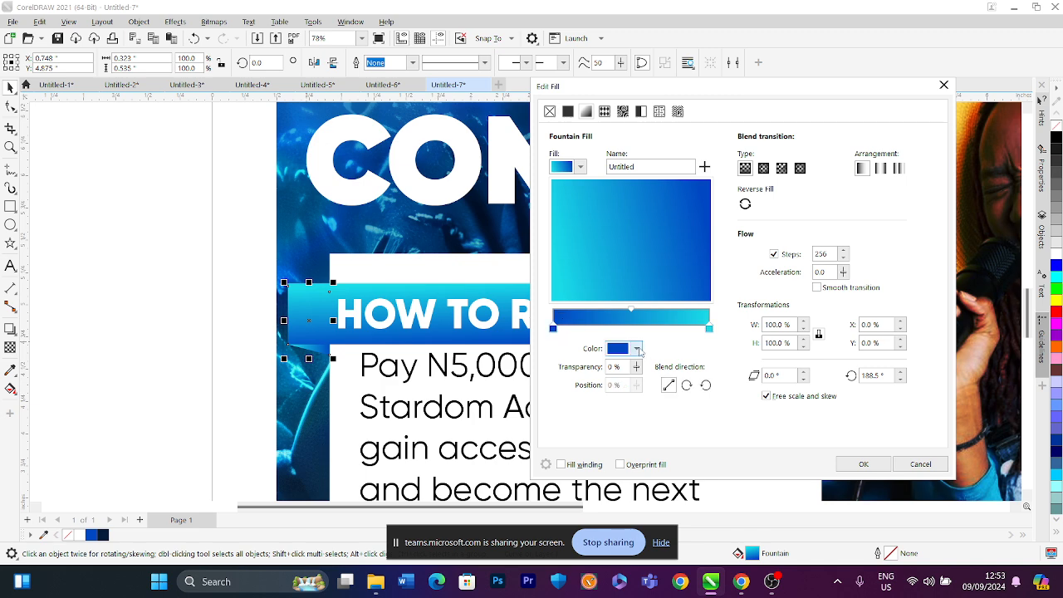
{"action": "left_click", "coordinate": [637, 348]}
{"action": "mouse_move", "coordinate": [705, 445]}
{"action": "left_mouse_down"}
{"action": "mouse_move", "coordinate": [701, 474]}
{"action": "mouse_move", "coordinate": [683, 491]}
{"action": "left_mouse_up"}
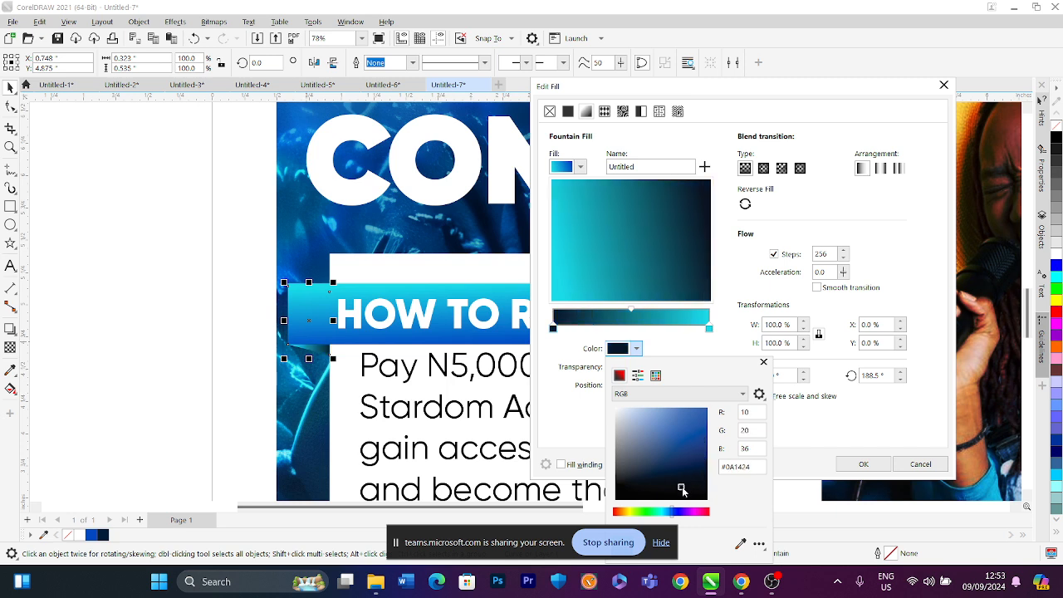
{"action": "left_click", "coordinate": [721, 352]}
{"action": "left_click", "coordinate": [708, 328]}
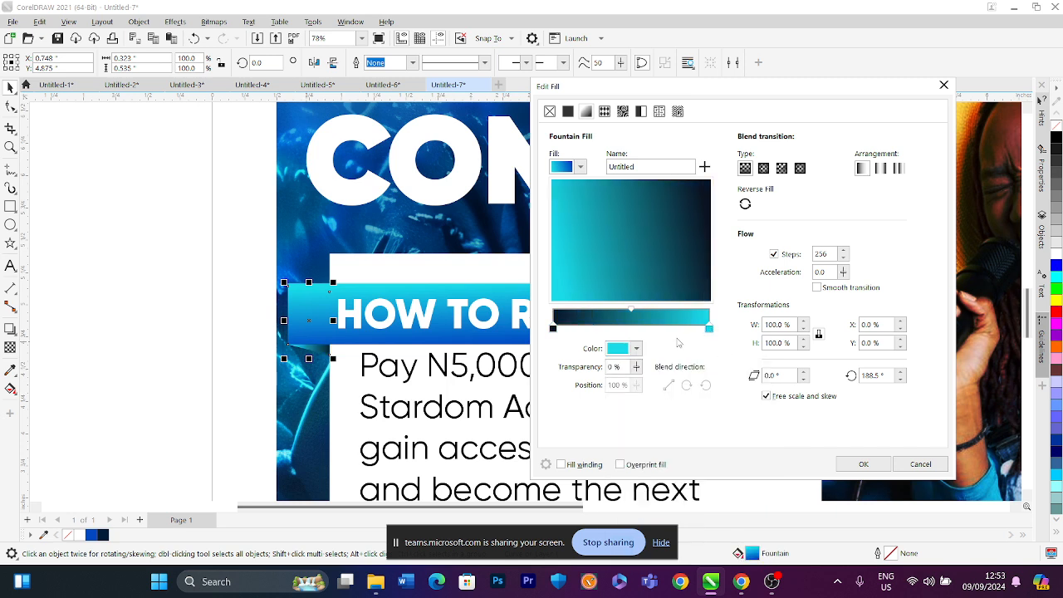
{"action": "left_click", "coordinate": [637, 349]}
{"action": "left_click", "coordinate": [688, 474]}
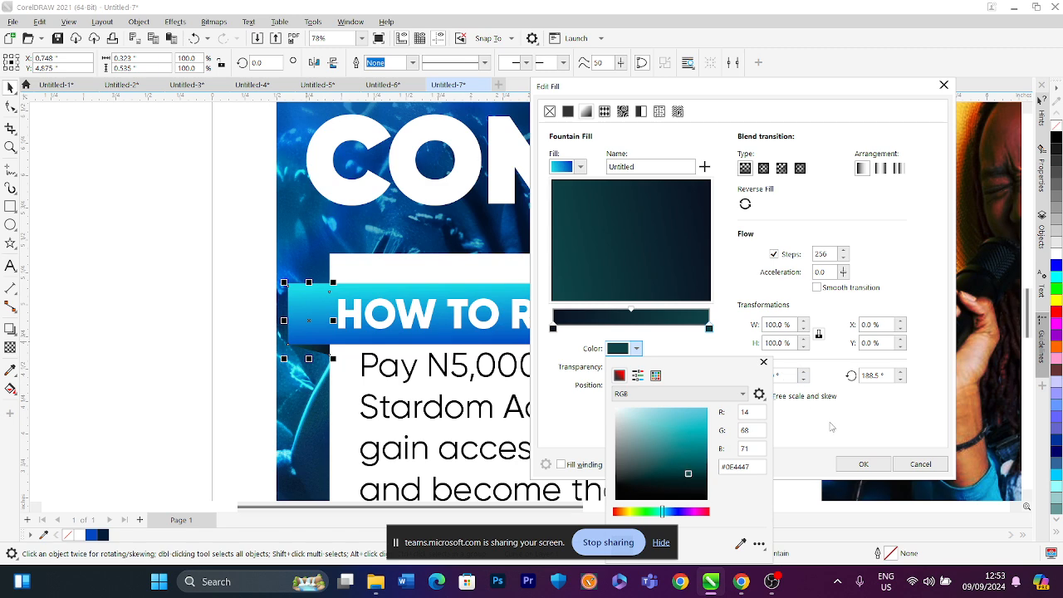
{"action": "left_click", "coordinate": [861, 467]}
{"action": "left_click", "coordinate": [861, 467]}
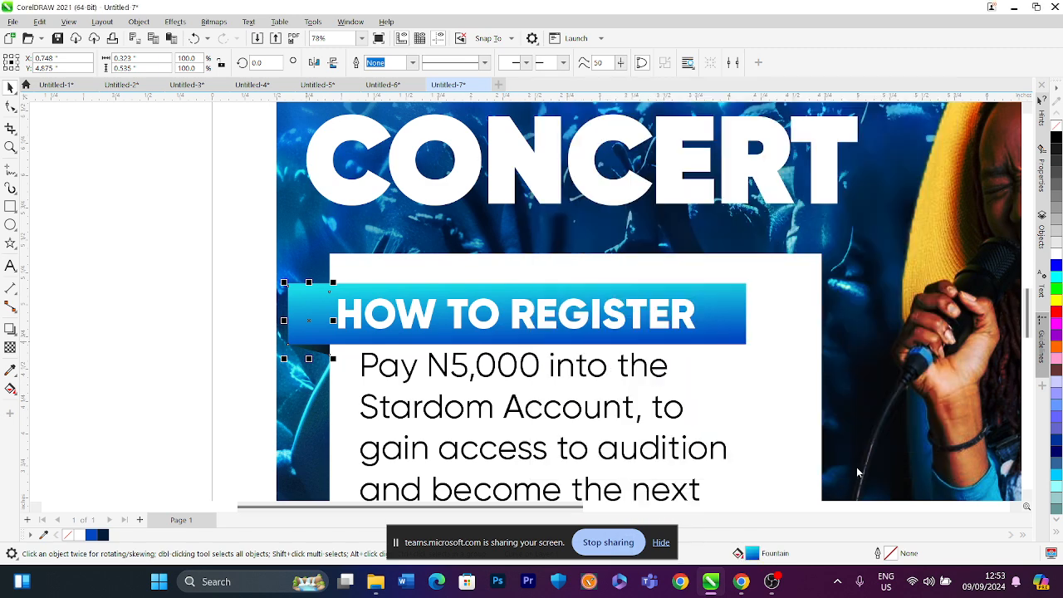
Round the corners of the white info box to about 0.137 inch with the Shape tool
{"action": "scroll", "coordinate": [363, 340], "scroll_direction": "down", "scroll_amount": 8}
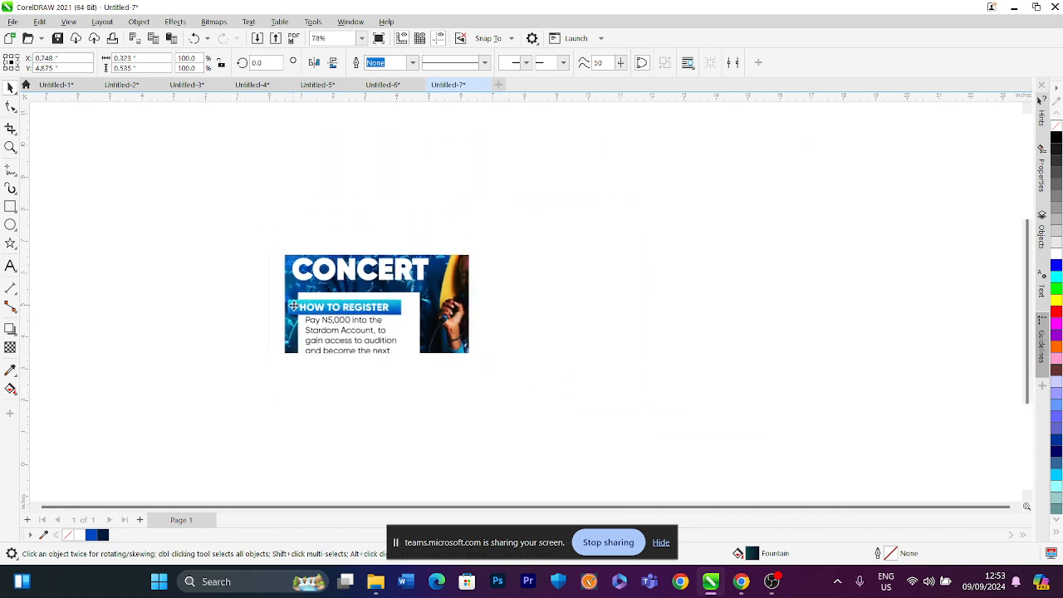
{"action": "scroll", "coordinate": [320, 239], "scroll_direction": "up", "scroll_amount": 3}
{"action": "left_click", "coordinate": [224, 315]}
{"action": "scroll", "coordinate": [328, 316], "scroll_direction": "up", "scroll_amount": 2}
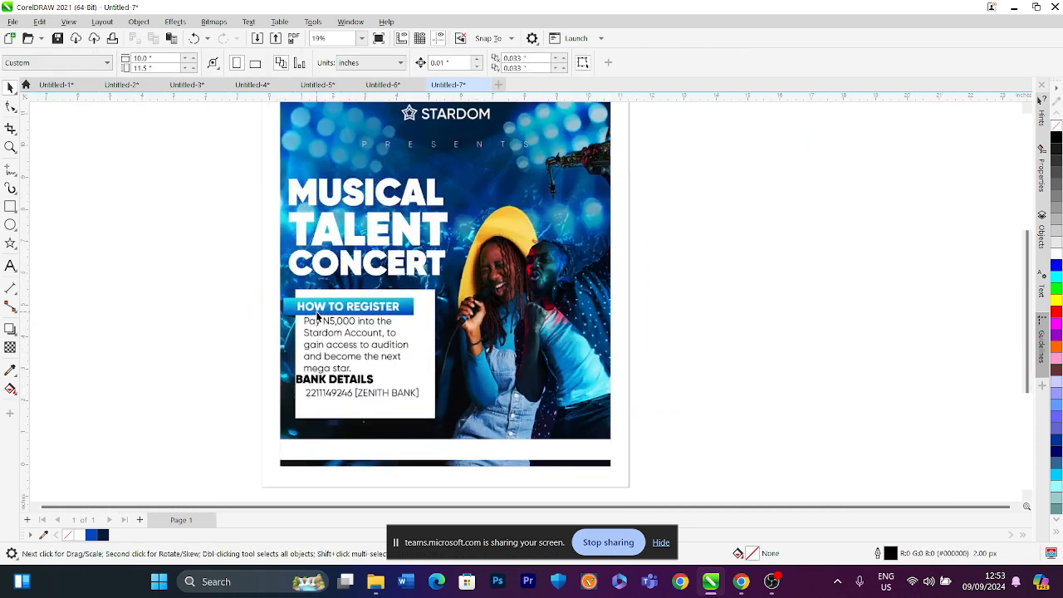
{"action": "left_click", "coordinate": [435, 323]}
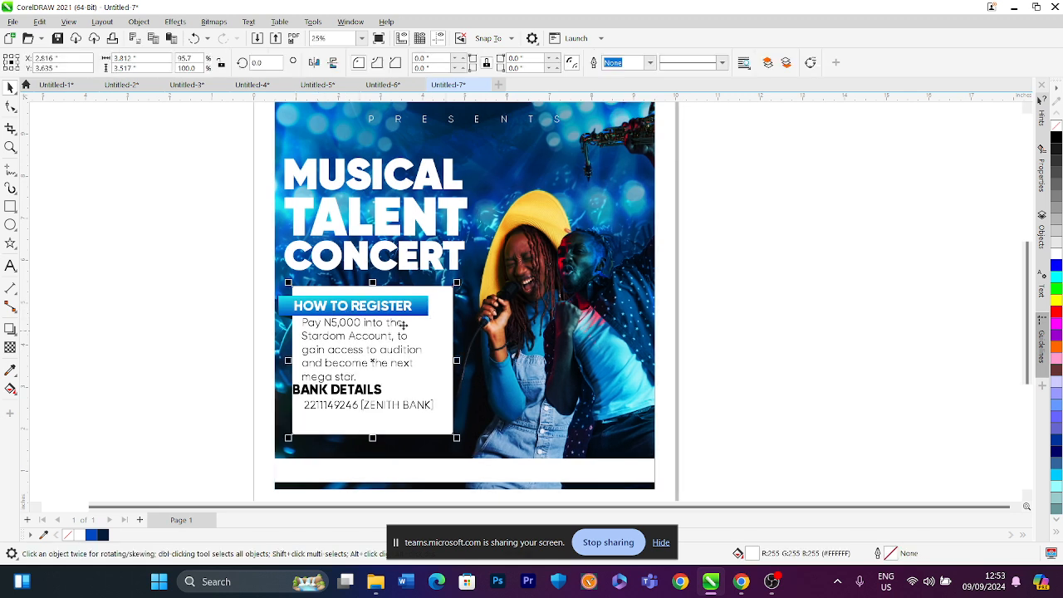
{"action": "key", "text": "F10"}
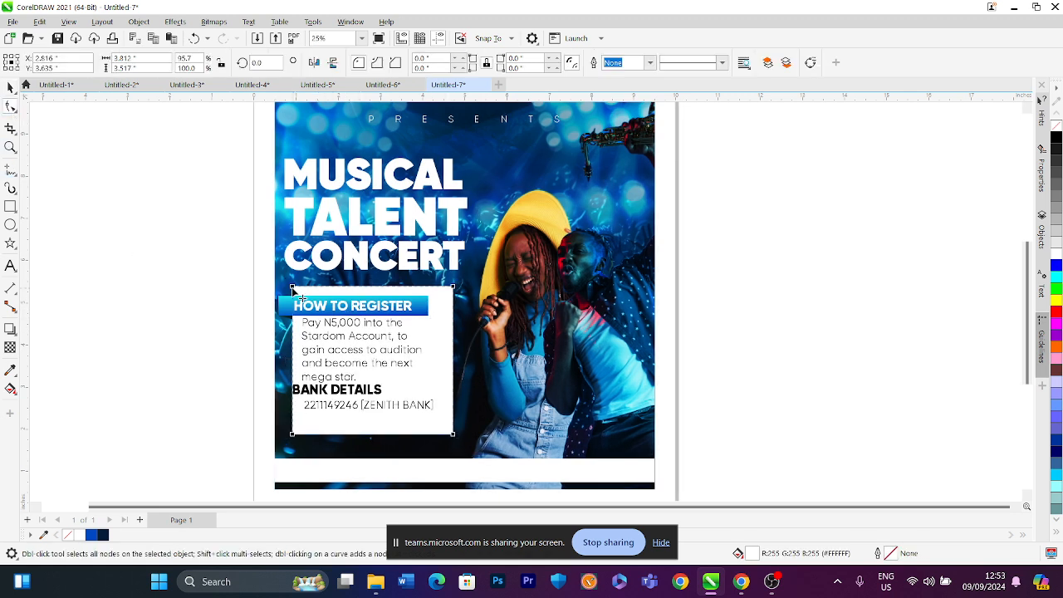
{"action": "left_click_drag", "start_coordinate": [292, 287], "coordinate": [296, 288]}
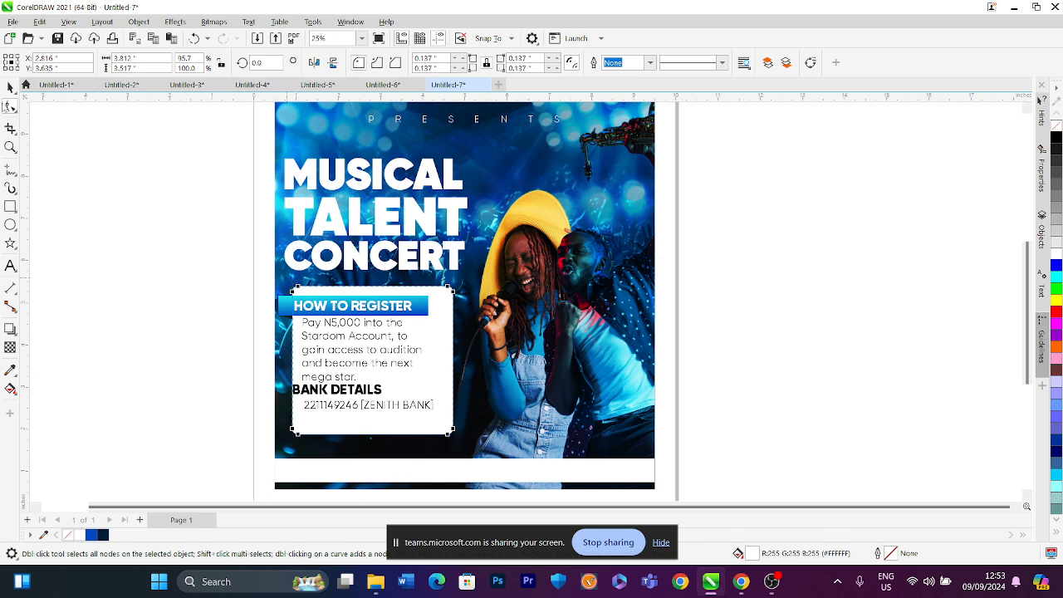
{"action": "left_click", "coordinate": [10, 86]}
{"action": "left_click", "coordinate": [124, 221]}
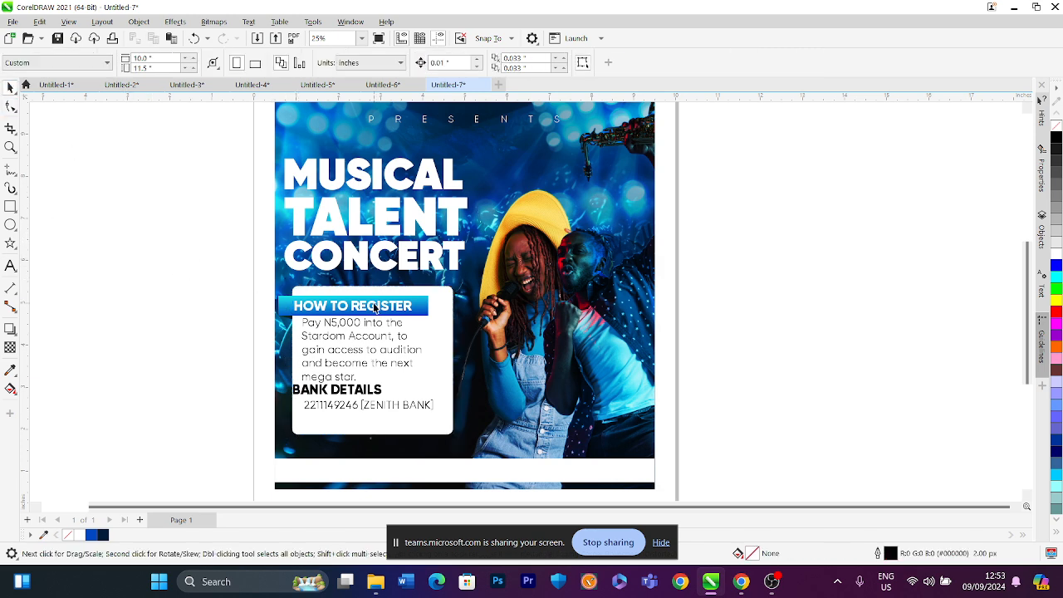
Narrow the white info box slightly from its right edge
{"action": "left_click", "coordinate": [448, 340]}
{"action": "left_click_drag", "start_coordinate": [458, 362], "coordinate": [443, 362]}
{"action": "left_click", "coordinate": [244, 327]}
{"action": "scroll", "coordinate": [349, 326], "scroll_direction": "up", "scroll_amount": 1}
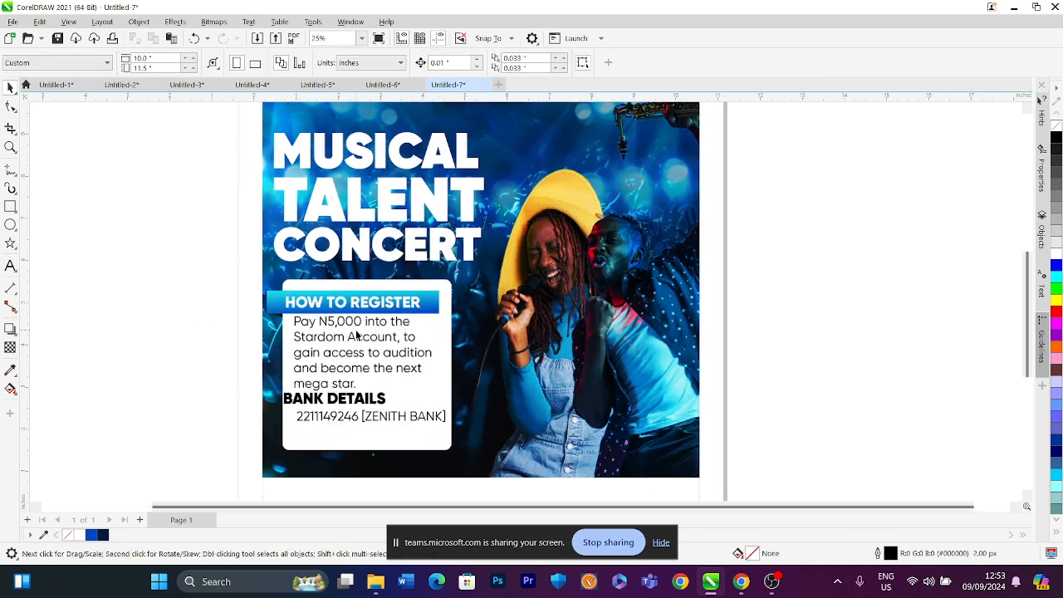
Scale the registration paragraph text down slightly from its corner
{"action": "left_click", "coordinate": [417, 388]}
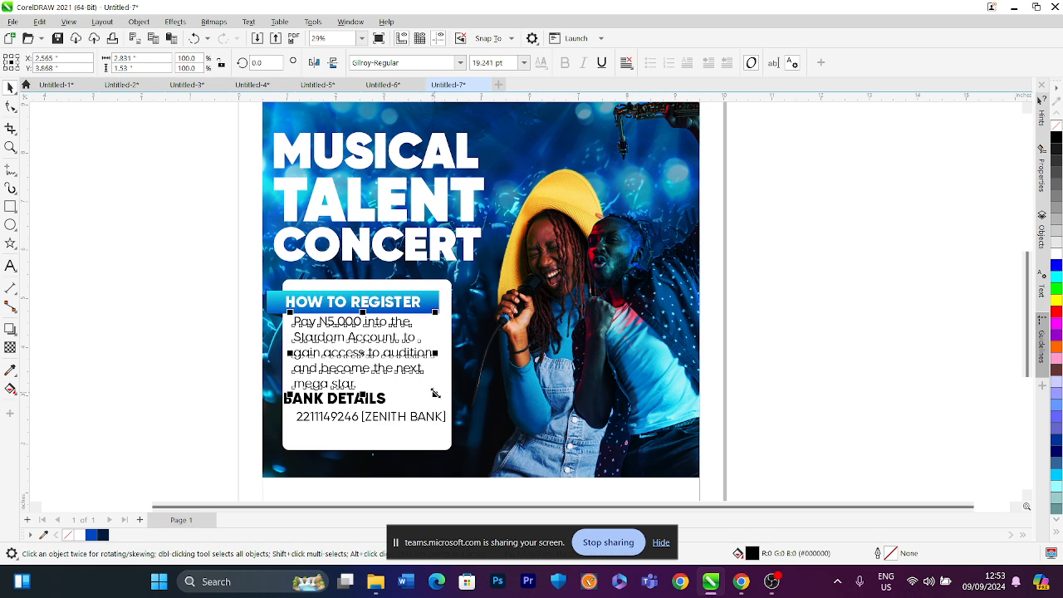
{"action": "left_click_drag", "start_coordinate": [435, 393], "coordinate": [421, 387]}
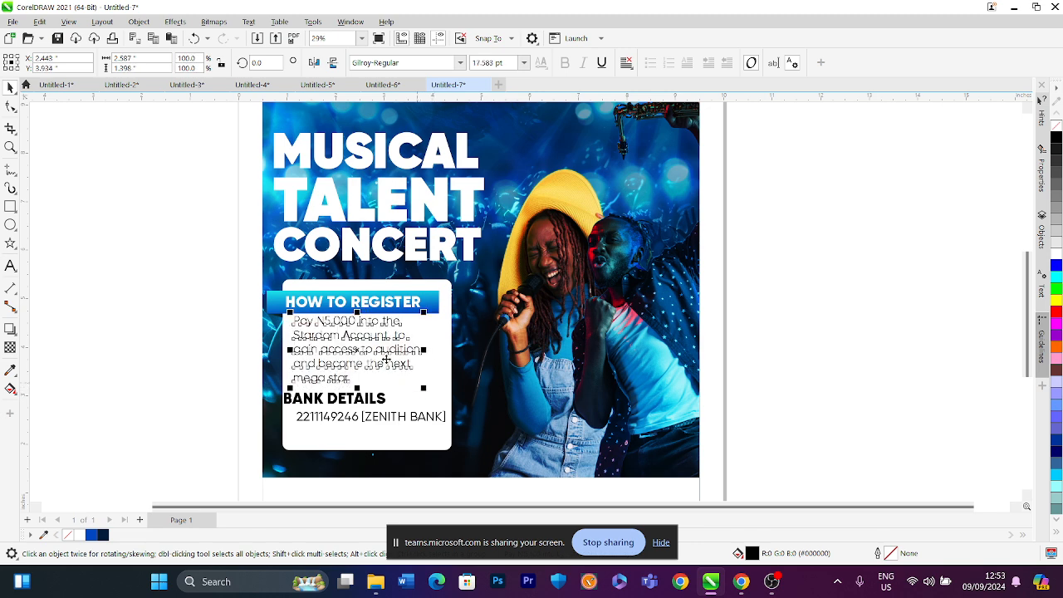
{"action": "scroll", "coordinate": [370, 326], "scroll_direction": "up", "scroll_amount": 2}
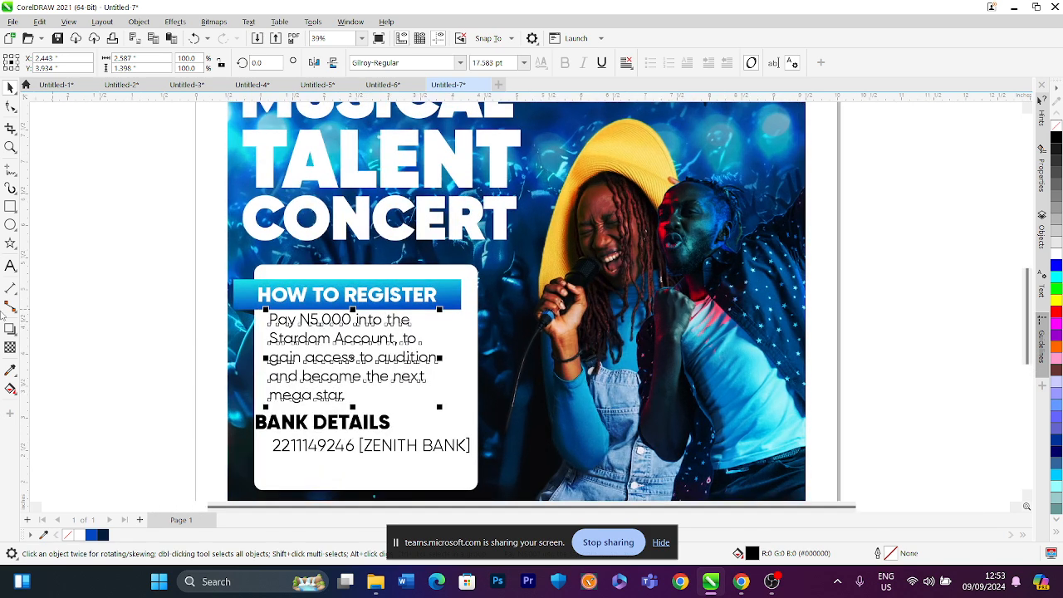
Remove the manual line breaks in the registration paragraph so it reflows across the box width
{"action": "key", "text": "F8"}
{"action": "left_click", "coordinate": [269, 337]}
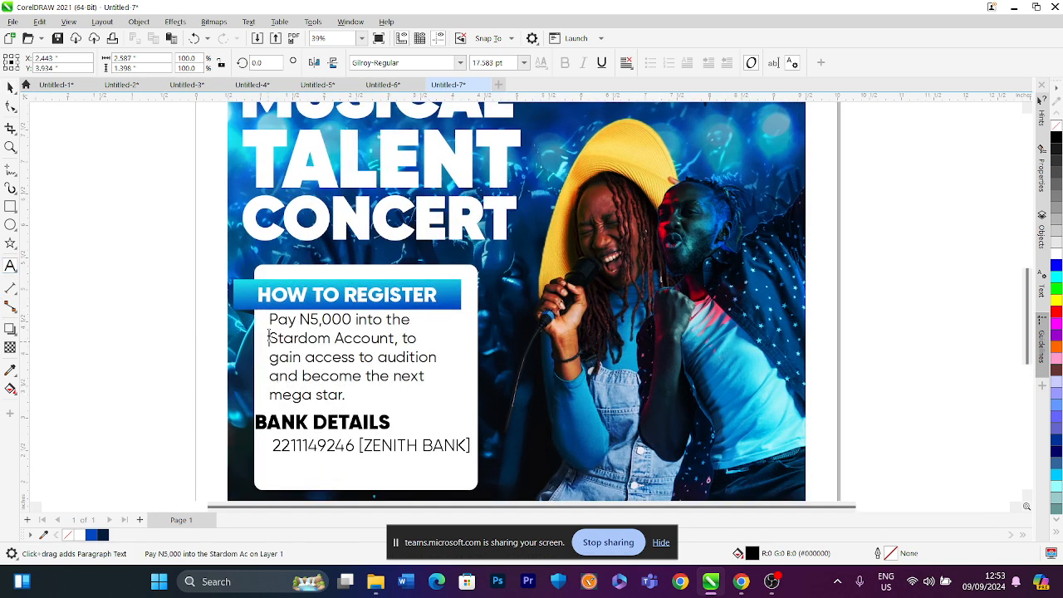
{"action": "key", "text": "BackSpace"}
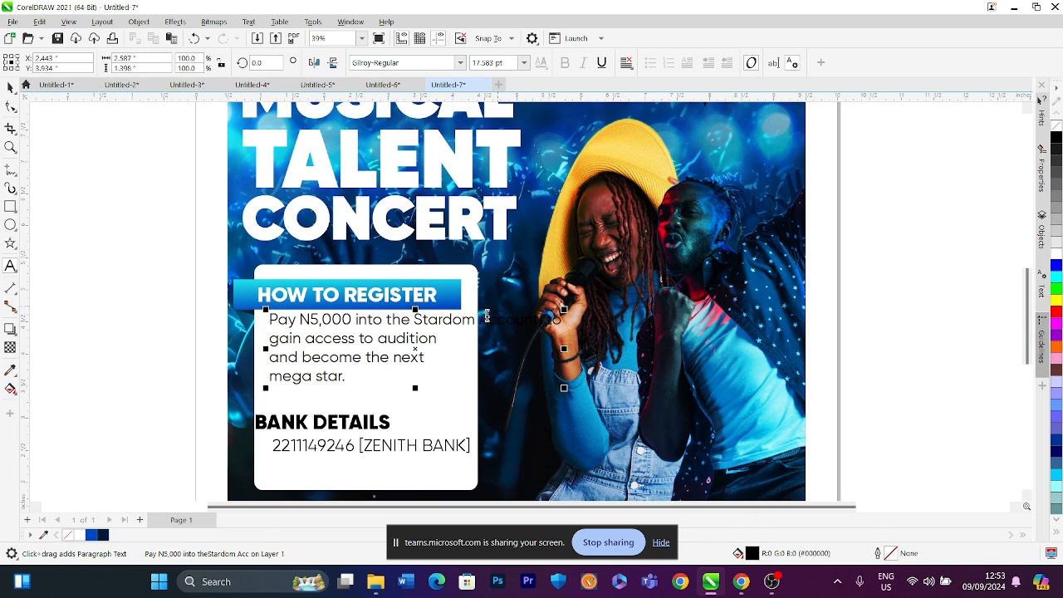
{"action": "key", "text": "Return"}
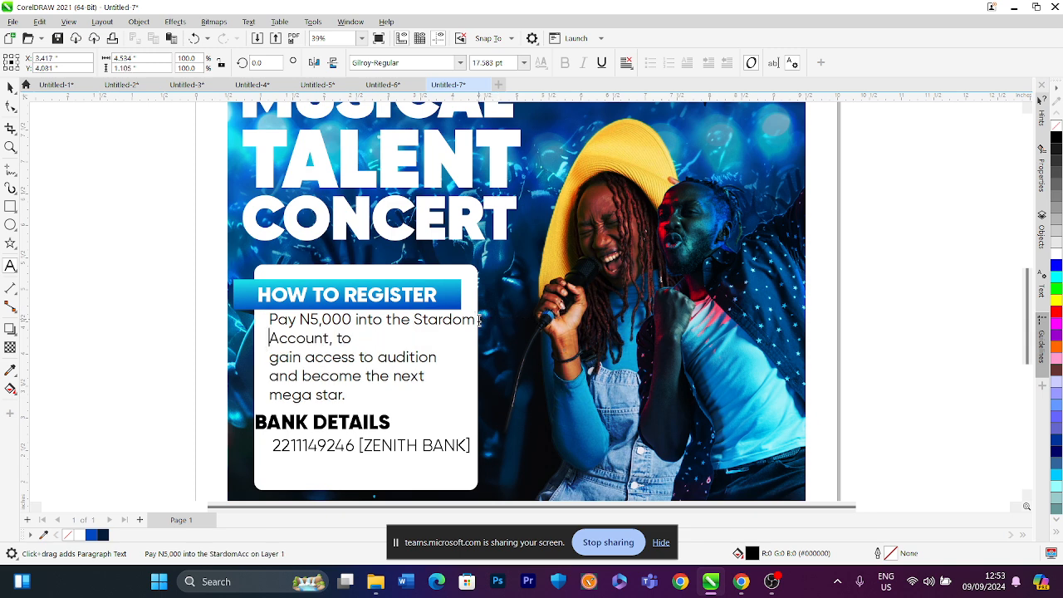
{"action": "key", "text": "Down"}
{"action": "key", "text": "BackSpace"}
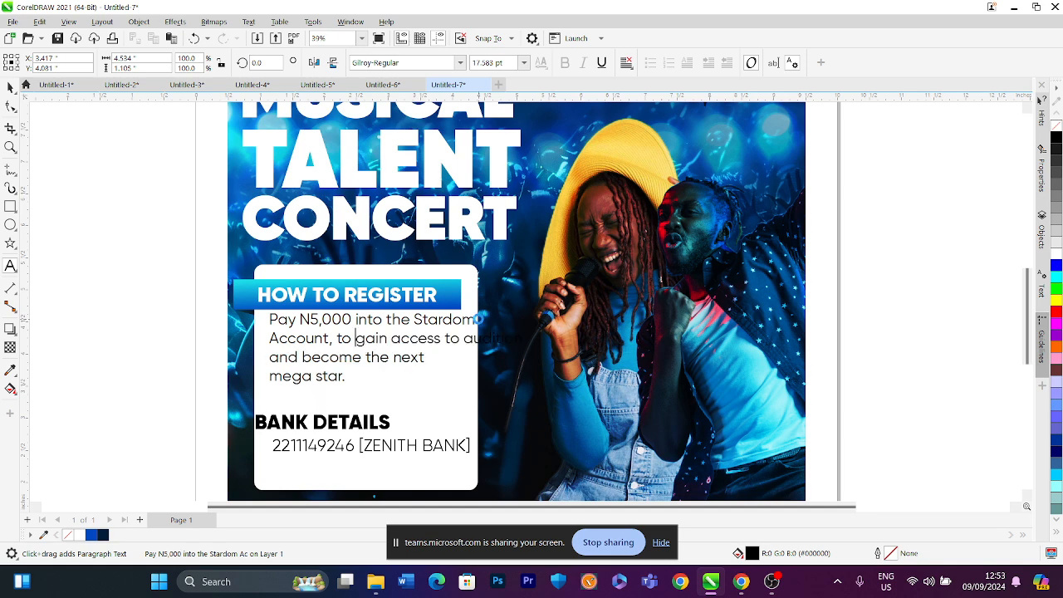
{"action": "left_click", "coordinate": [463, 338]}
{"action": "key", "text": "Return"}
{"action": "key", "text": "BackSpace"}
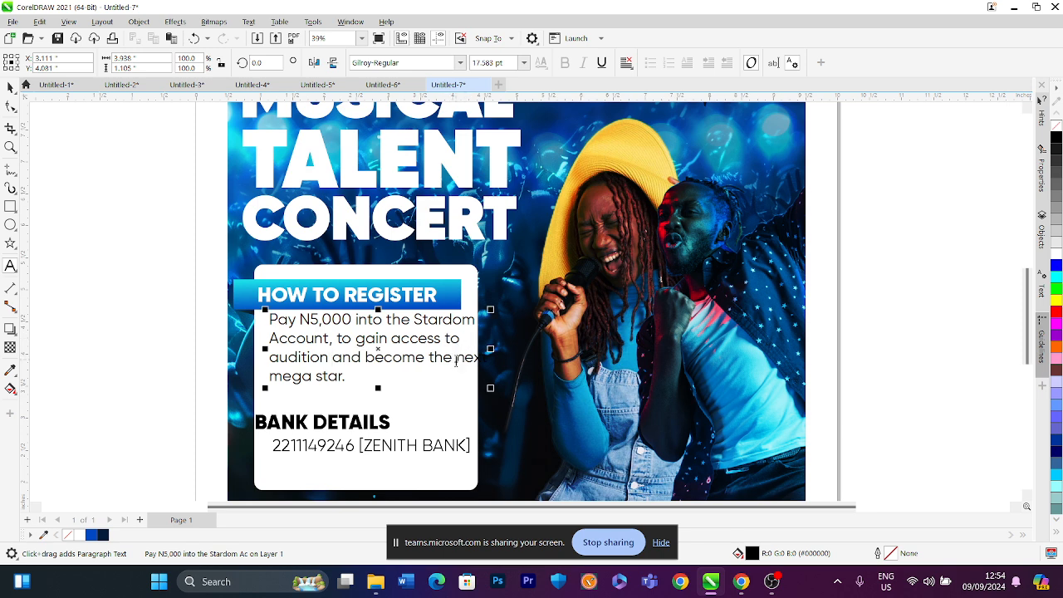
{"action": "left_click", "coordinate": [455, 358]}
{"action": "key", "text": "Return"}
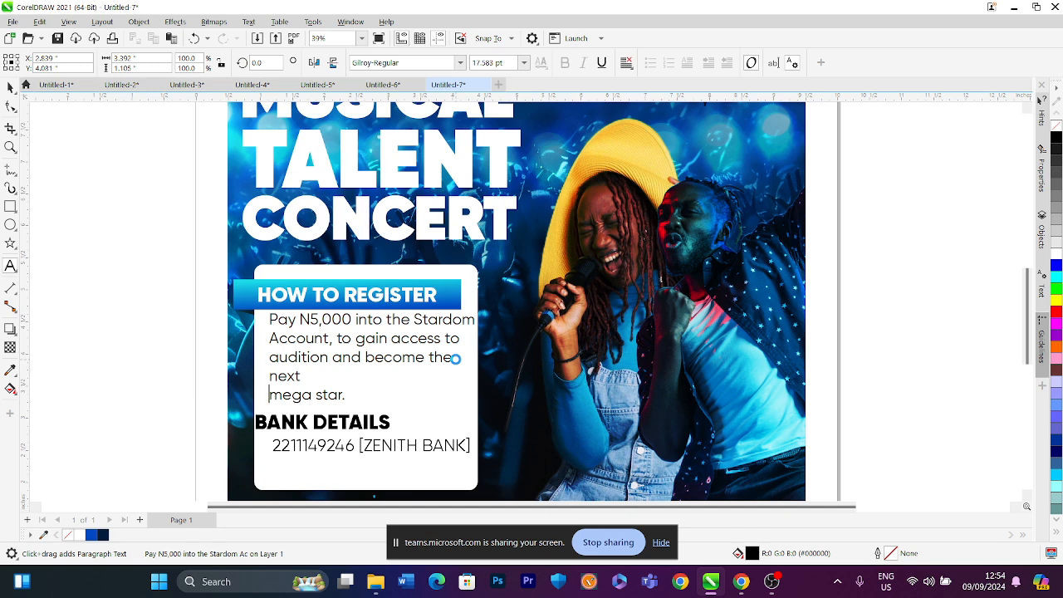
{"action": "key", "text": "BackSpace"}
{"action": "key", "text": "Escape"}
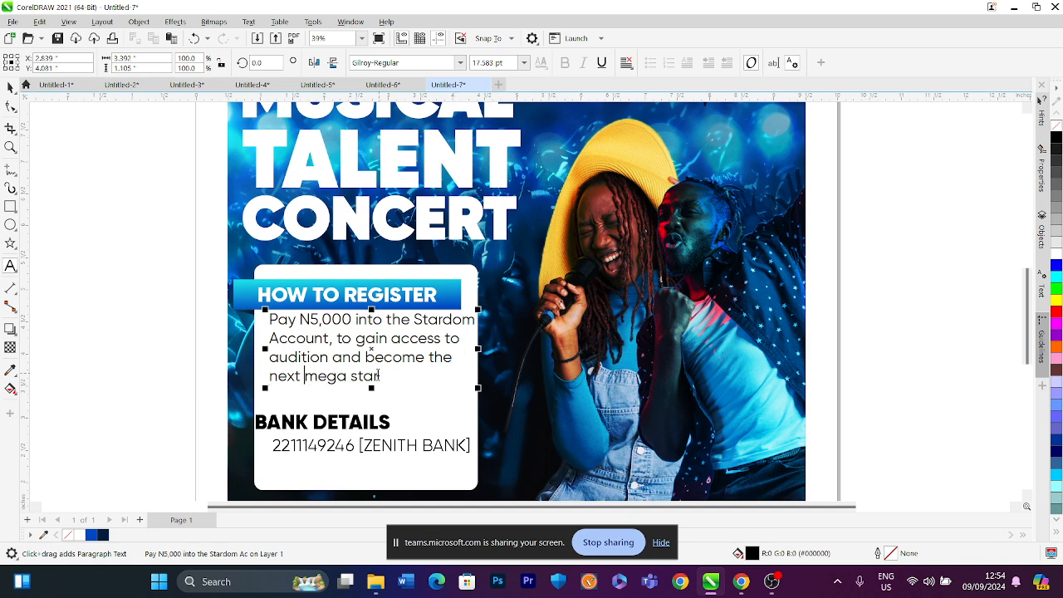
Replace "mega star" with "MEGA STAR" at the end of the registration paragraph
{"action": "left_click_drag", "start_coordinate": [379, 376], "coordinate": [310, 375]}
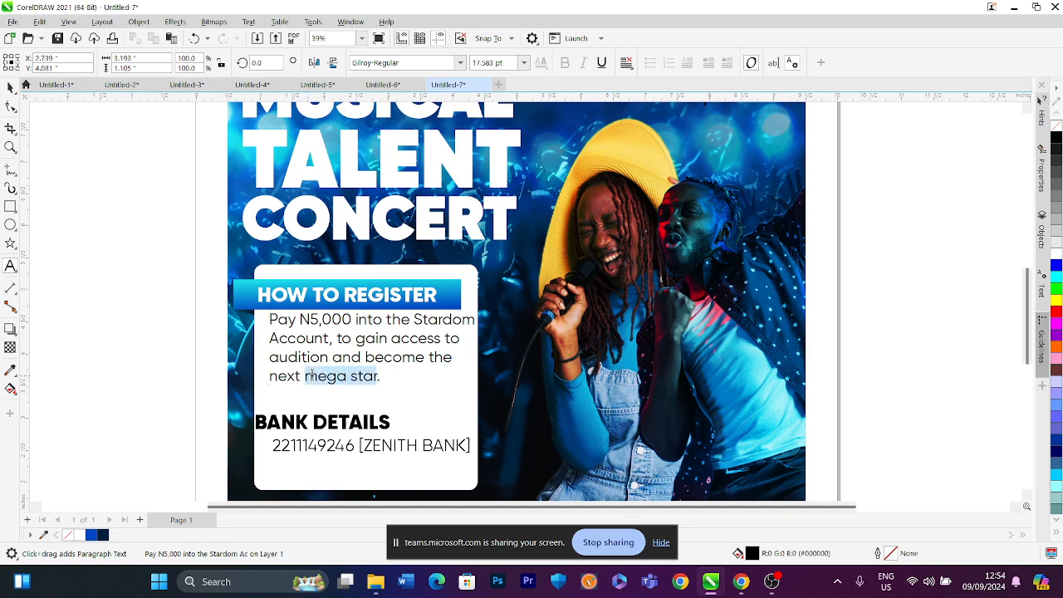
{"action": "type", "text": "mega"}
{"action": "key", "text": "BackSpace"}
{"action": "key", "text": "BackSpace"}
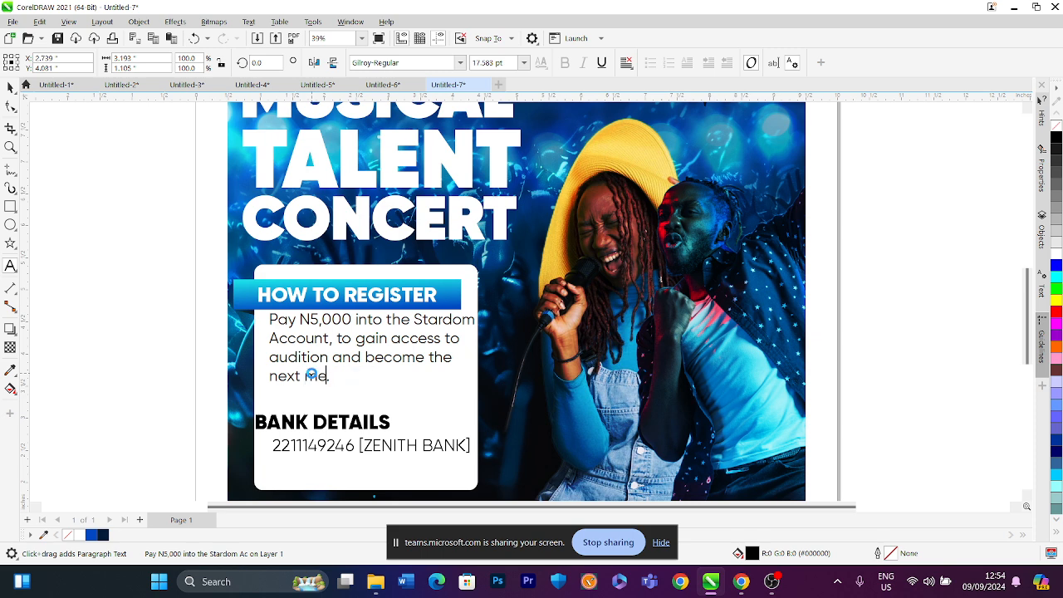
{"action": "key", "text": "BackSpace"}
{"action": "key", "text": "BackSpace"}
{"action": "type", "text": "MEGA STAR"}
{"action": "key", "text": "Home"}
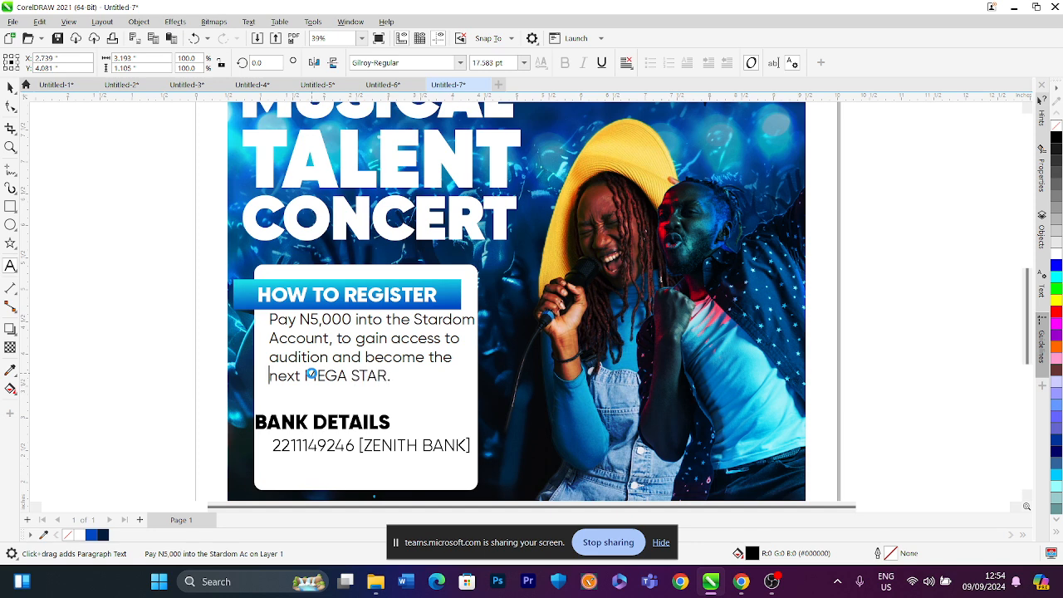
{"action": "key", "text": "Delete"}
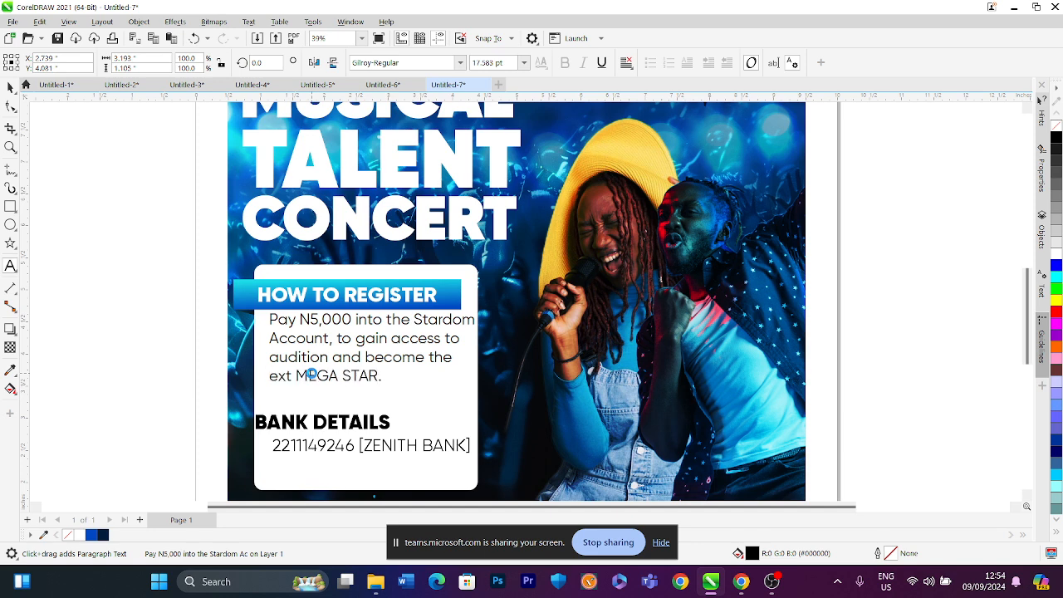
{"action": "type", "text": "N"}
{"action": "key", "text": "BackSpace"}
{"action": "type", "text": "n"}
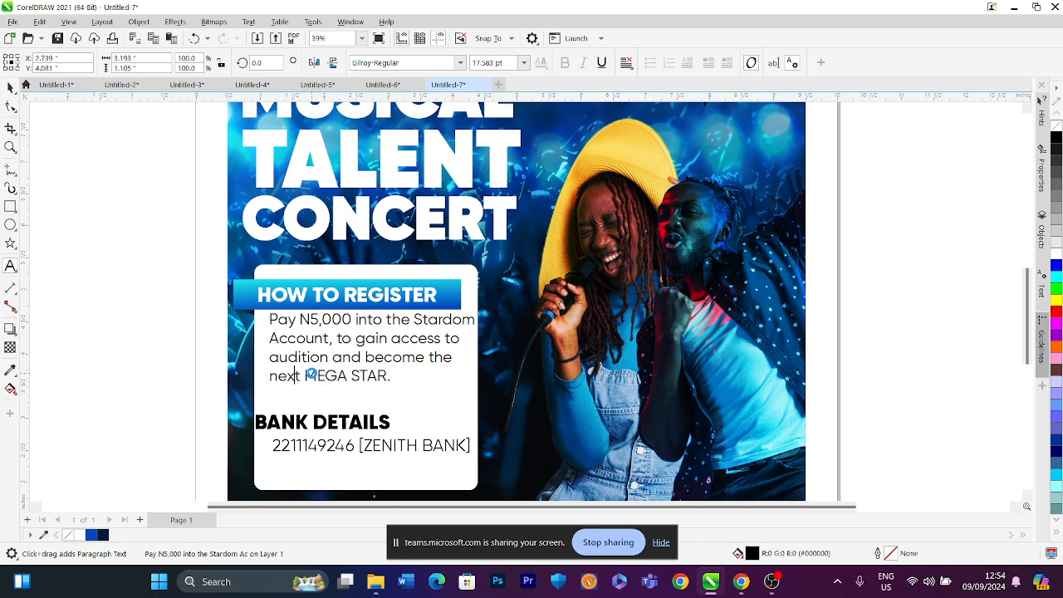
Add "!!!" after MEGA STAR in the registration paragraph
{"action": "key", "text": "Right"}
{"action": "key", "text": "Right"}
{"action": "key", "text": "Right"}
{"action": "key", "text": "shift+Up"}
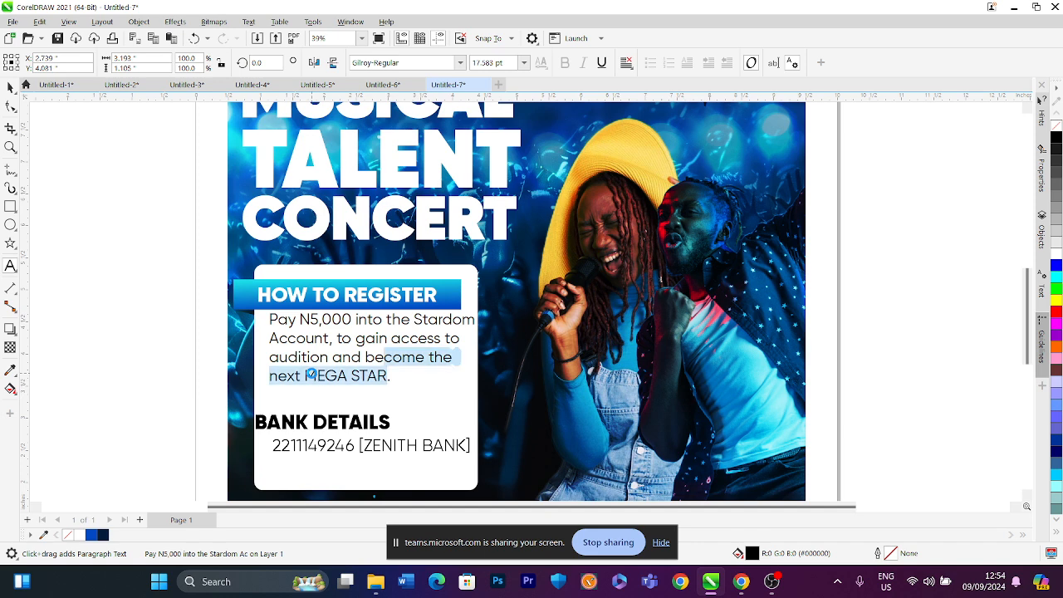
{"action": "key", "text": "Right"}
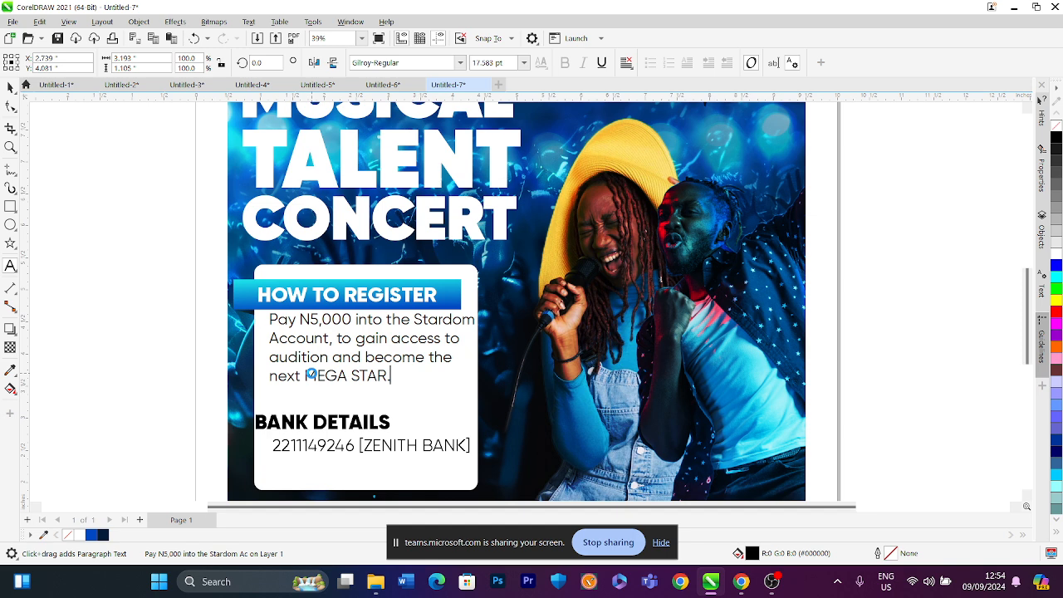
{"action": "key", "text": "BackSpace"}
{"action": "type", "text": "!!!"}
{"action": "left_click", "coordinate": [10, 87]}
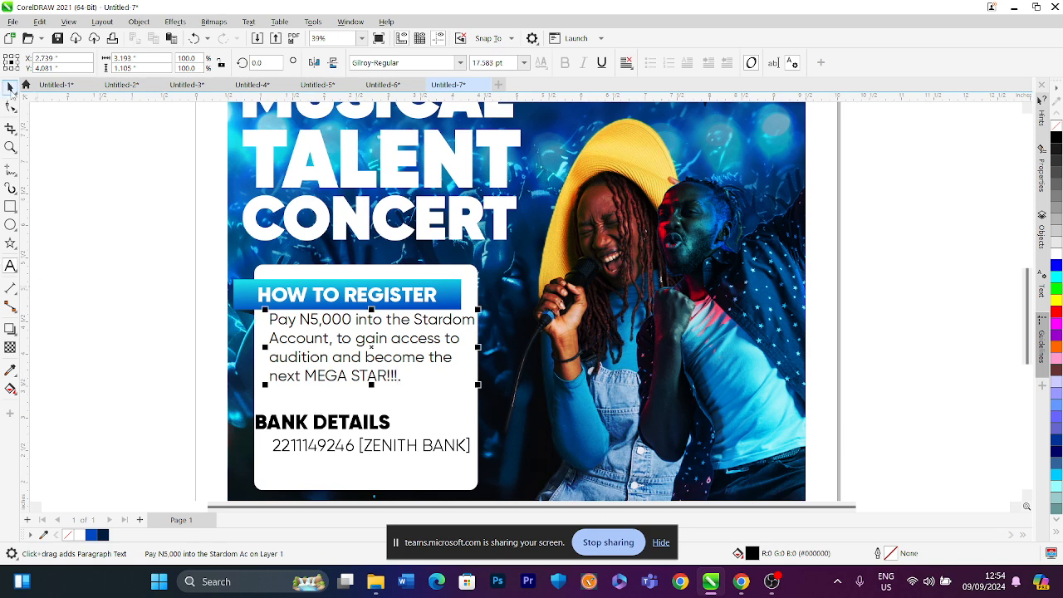
Set the registration paragraph's font size to 16 pt
{"action": "left_click_drag", "start_coordinate": [359, 320], "coordinate": [356, 326]}
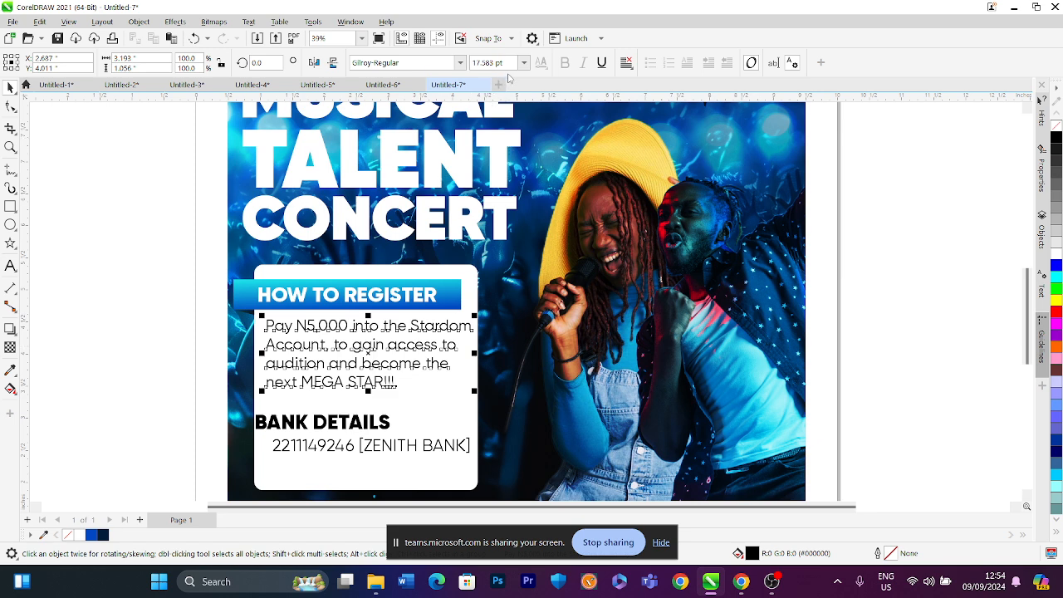
{"action": "left_click", "coordinate": [475, 64]}
{"action": "key", "text": "BackSpace"}
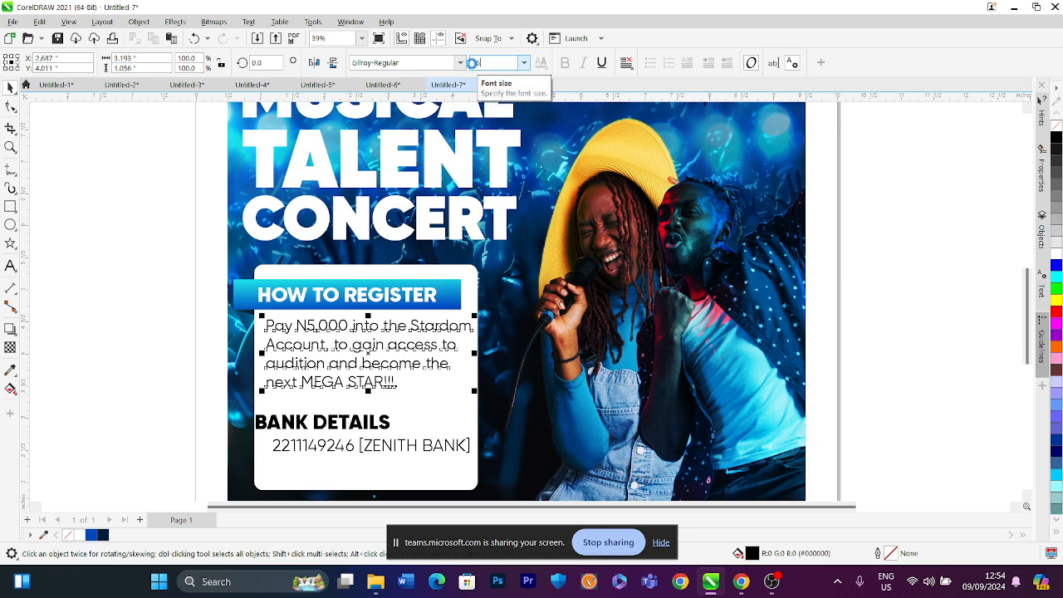
{"action": "type", "text": "16"}
{"action": "key", "text": "Return"}
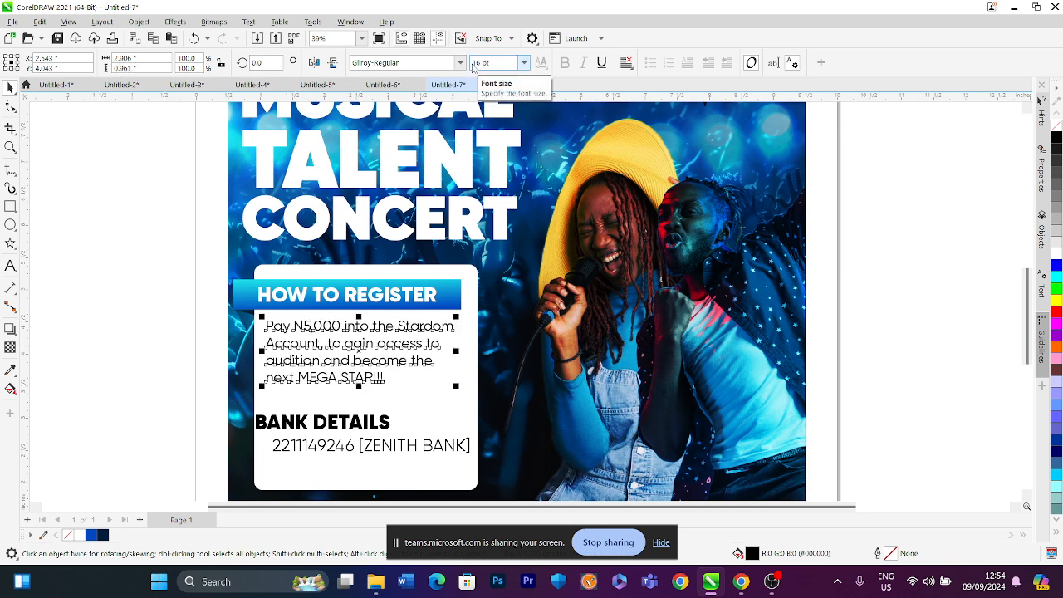
Delete the old BANK DETAILS heading and the account number text from the info box
{"action": "left_click", "coordinate": [321, 423]}
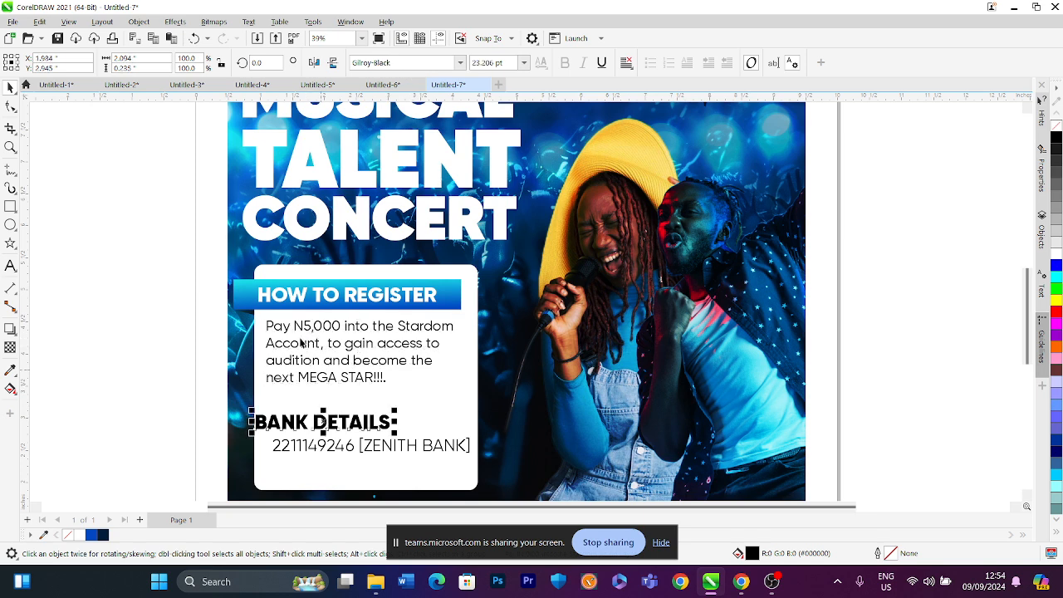
{"action": "left_click_drag", "start_coordinate": [186, 281], "coordinate": [440, 403]}
{"action": "left_click_drag", "start_coordinate": [156, 404], "coordinate": [486, 480]}
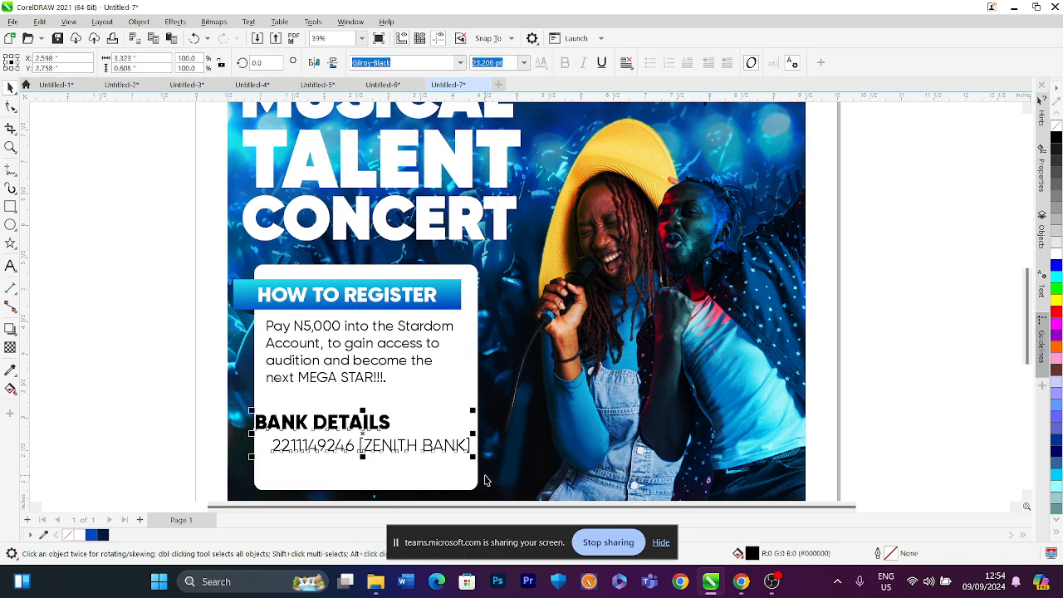
{"action": "key", "text": "Delete"}
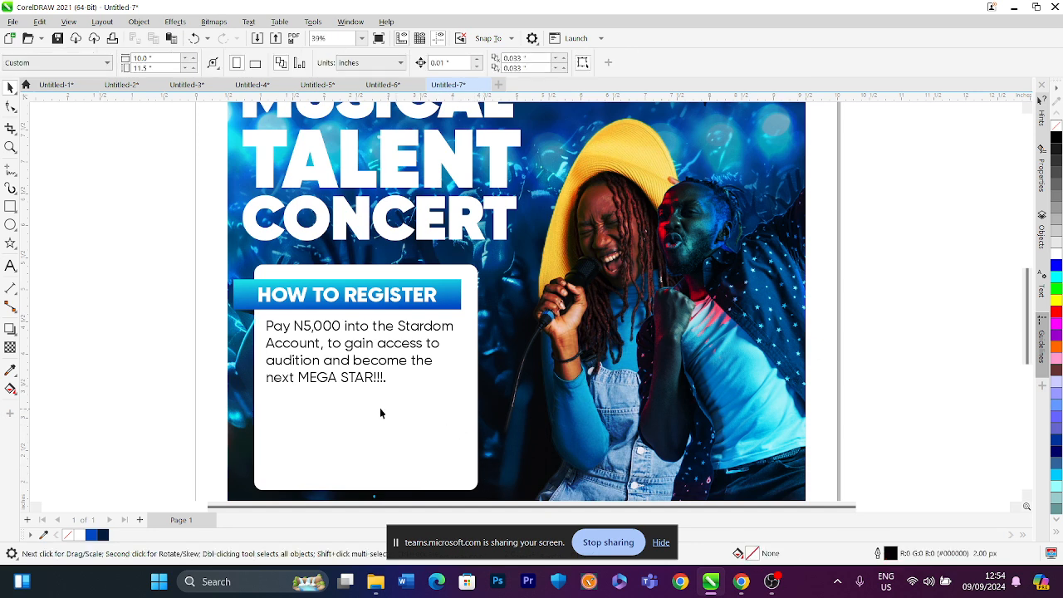
Duplicate the HOW TO REGISTER heading and its paragraph, placing the copy below the original in the box
{"action": "left_click_drag", "start_coordinate": [166, 271], "coordinate": [488, 387]}
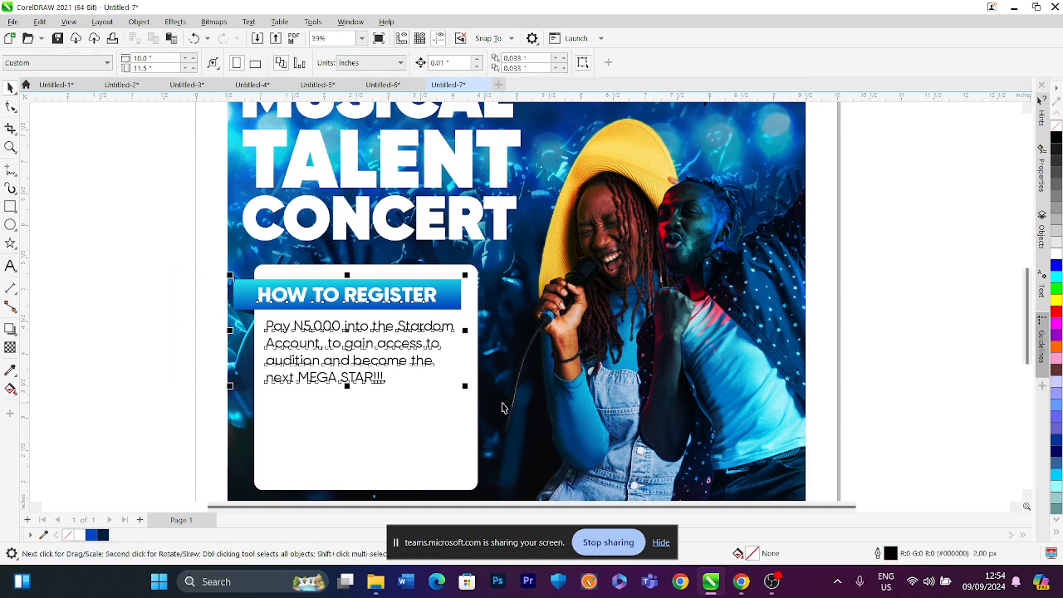
{"action": "left_click_drag", "start_coordinate": [370, 304], "coordinate": [371, 430]}
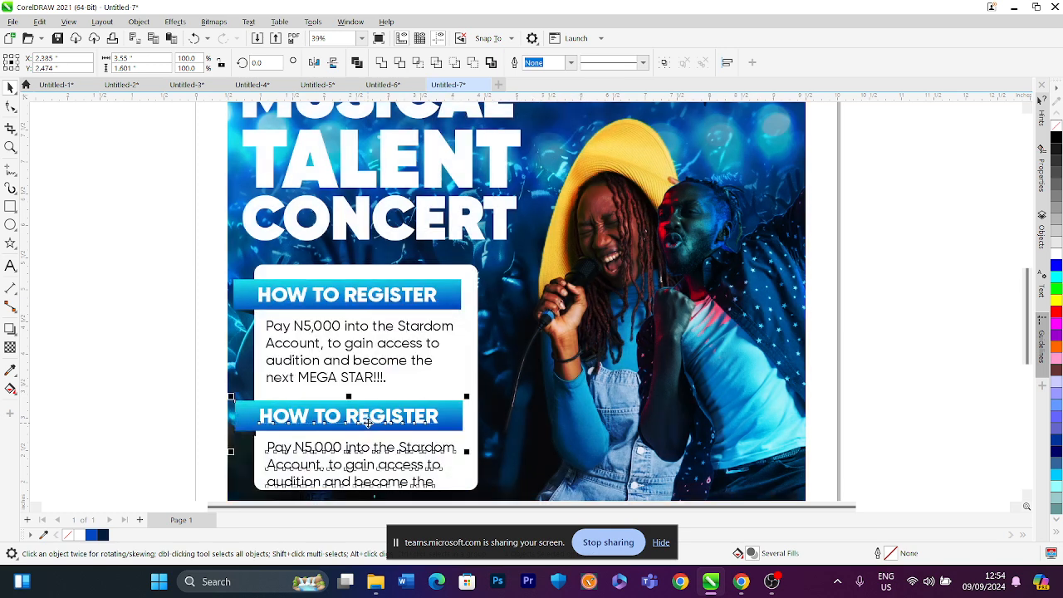
{"action": "left_click", "coordinate": [466, 440]}
{"action": "scroll", "coordinate": [368, 318], "scroll_direction": "down", "scroll_amount": 2}
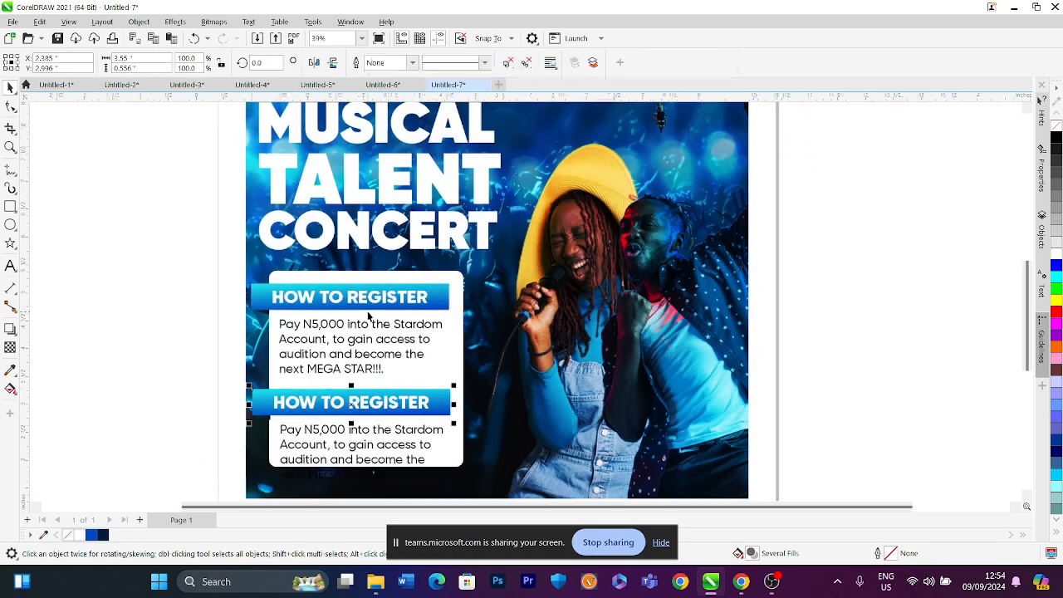
{"action": "scroll", "coordinate": [359, 373], "scroll_direction": "up", "scroll_amount": 1}
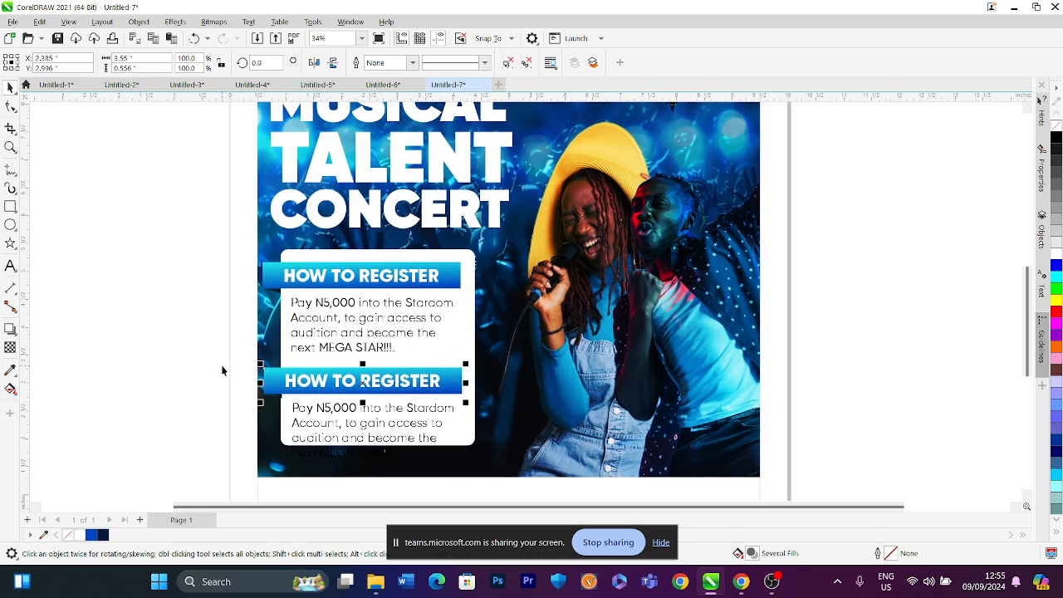
Ungroup the duplicated HOW TO REGISTER heading banner
{"action": "left_click", "coordinate": [272, 282], "text": "shift"}
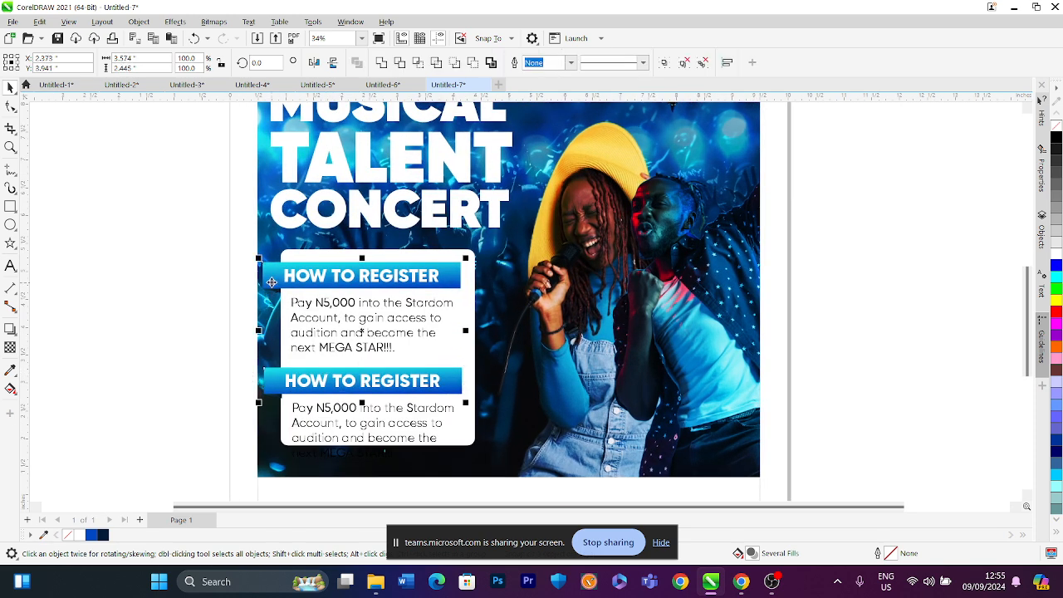
{"action": "left_click", "coordinate": [147, 334]}
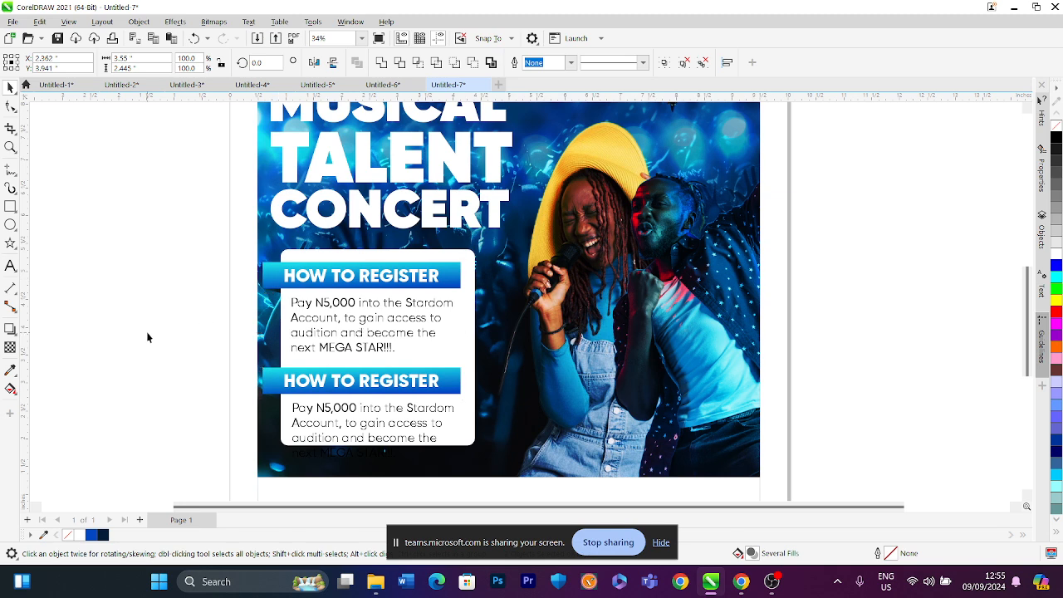
{"action": "left_click", "coordinate": [355, 391]}
{"action": "left_click", "coordinate": [355, 378]}
{"action": "right_click", "coordinate": [355, 380]}
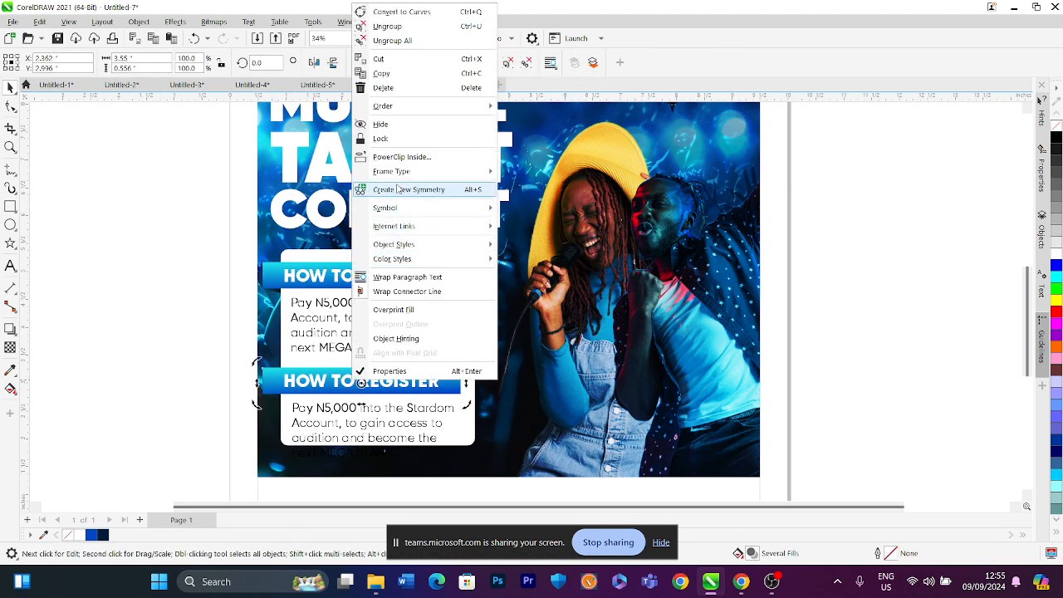
{"action": "left_click", "coordinate": [389, 26]}
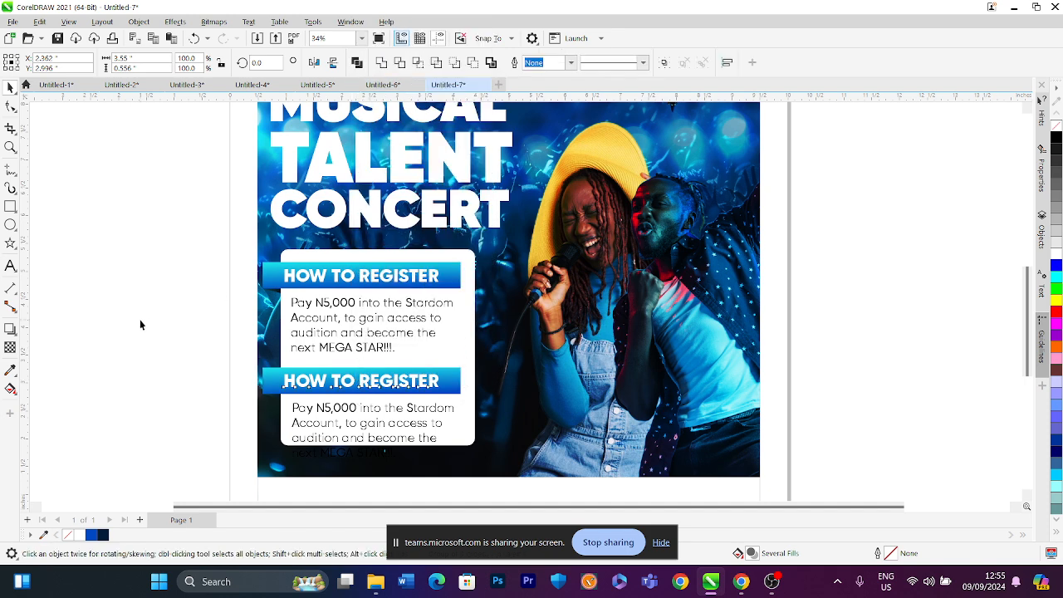
Retype the duplicated heading's text as BANK DETAILS
{"action": "left_click", "coordinate": [299, 378]}
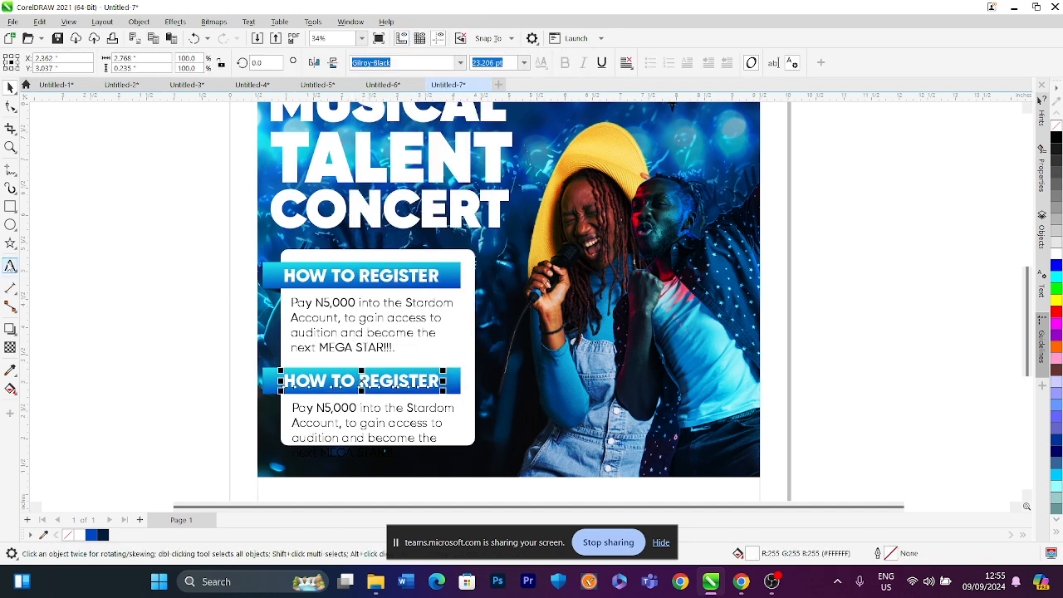
{"action": "left_click", "coordinate": [10, 264]}
{"action": "type", "text": "ban"}
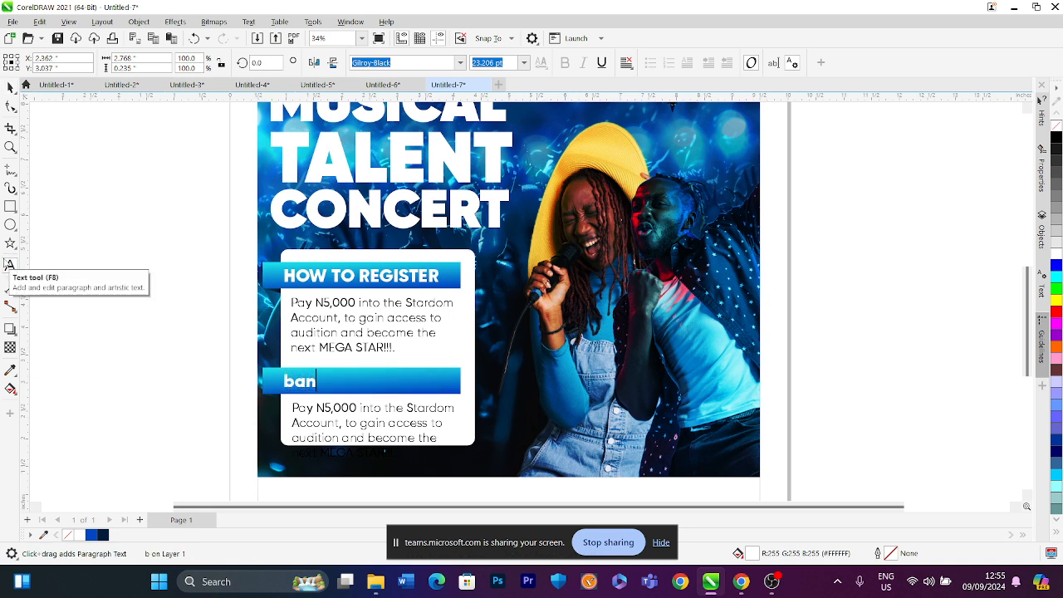
{"action": "key", "text": "BackSpace"}
{"action": "key", "text": "BackSpace"}
{"action": "key", "text": "BackSpace"}
{"action": "type", "text": "BANL"}
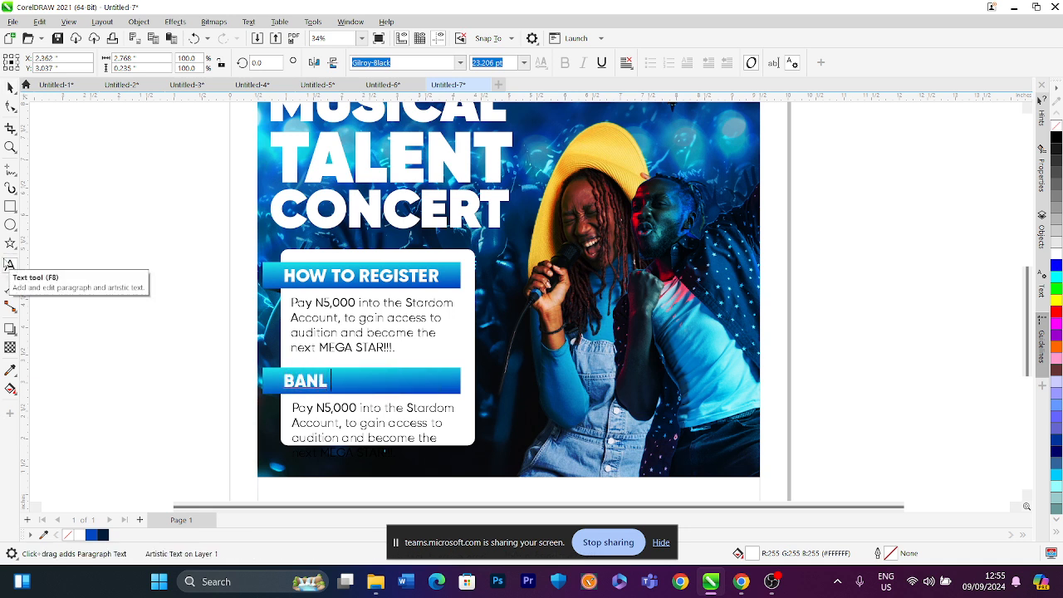
{"action": "key", "text": "BackSpace"}
{"action": "type", "text": "K DETAILS"}
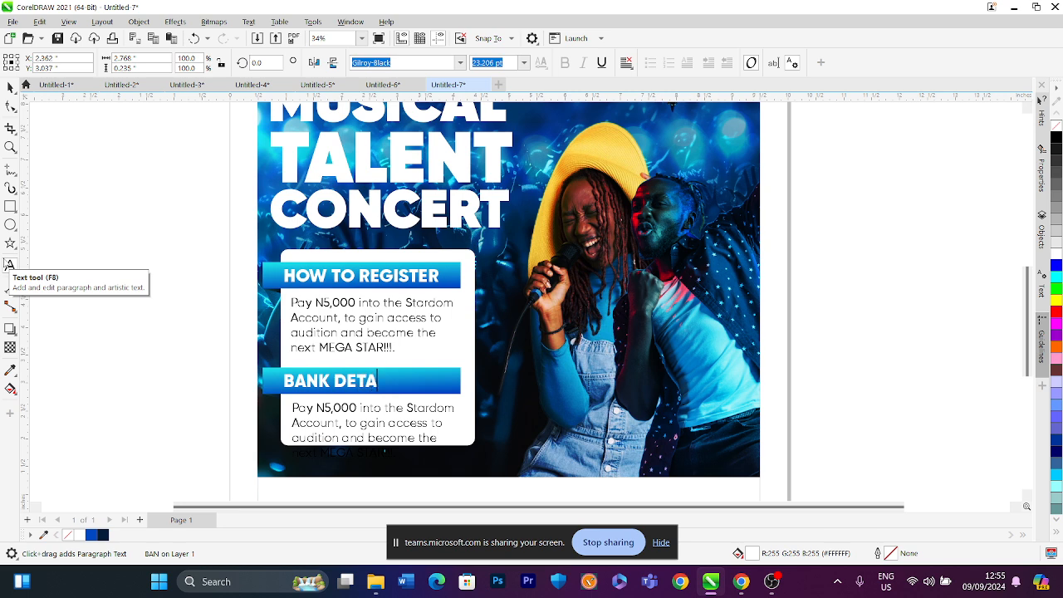
Replace the duplicated paragraph's text with the bank account number
{"action": "left_click", "coordinate": [372, 407]}
{"action": "key", "text": "ctrl+a"}
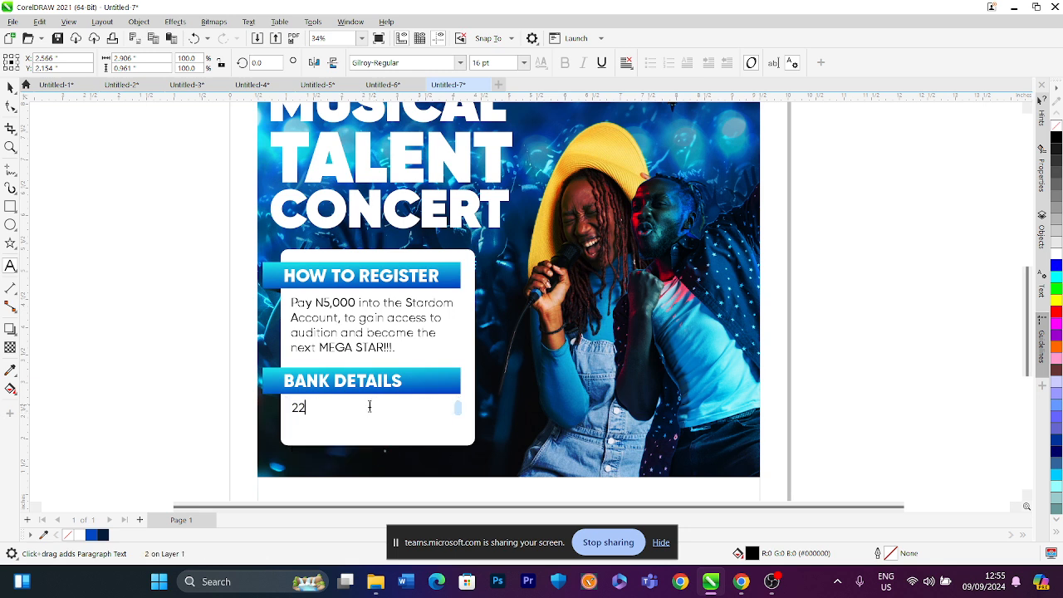
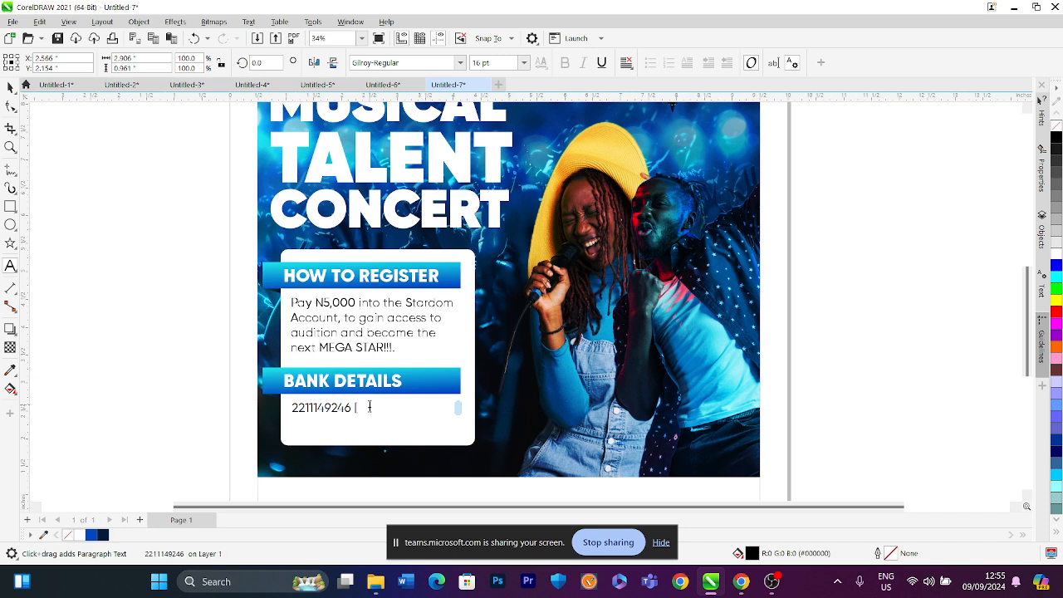
Complete the bank details text with the bank name in brackets, [ZENITH BANK], and the account name STARDOM NIGERIA
{"action": "type", "text": "BANL"}
{"action": "key", "text": "BackSpace"}
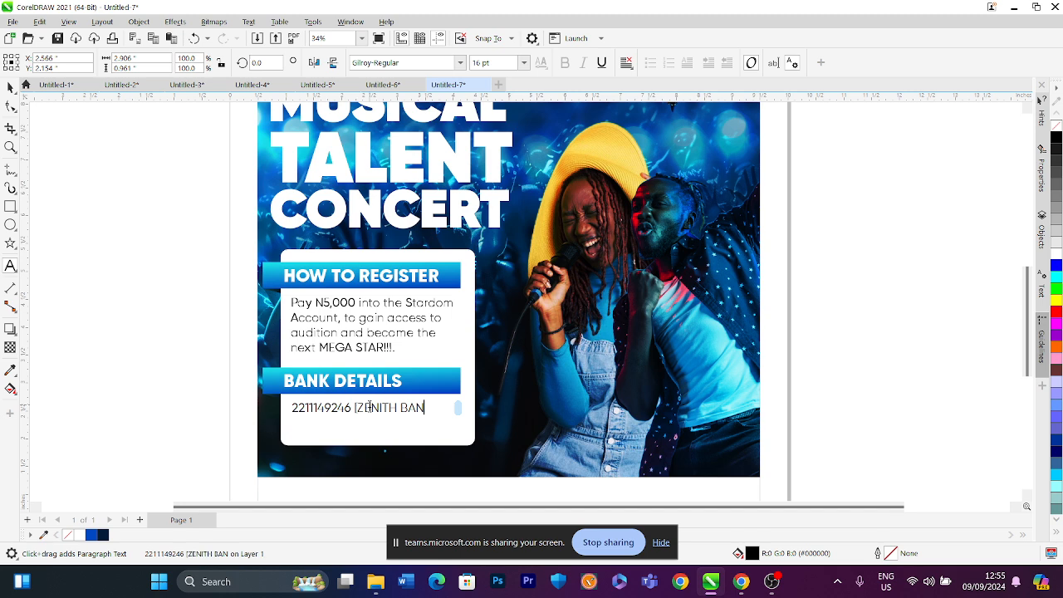
{"action": "type", "text": "K] STARDOM NIGERIA"}
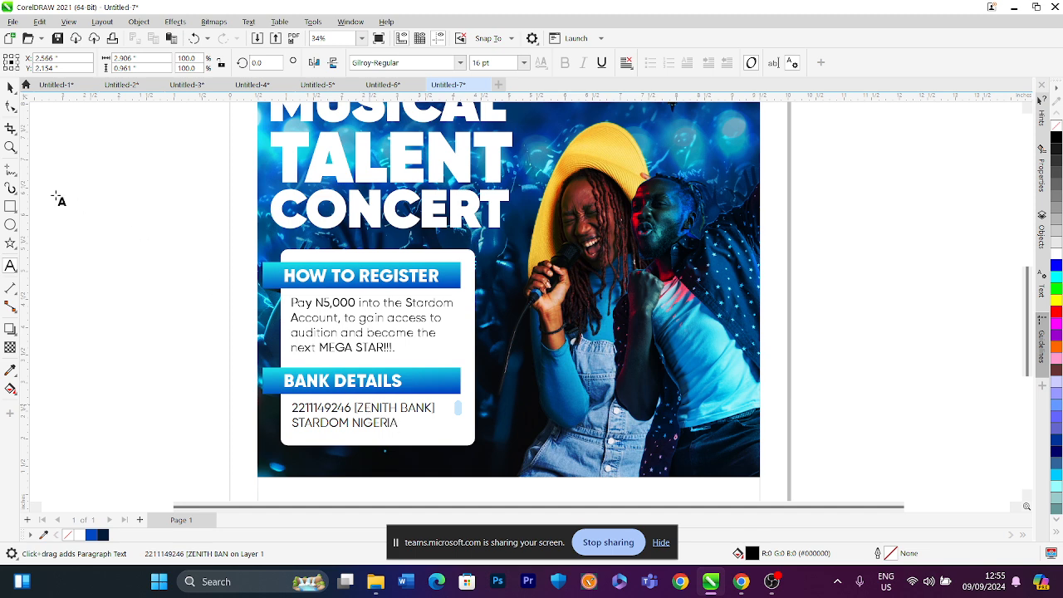
{"action": "left_click", "coordinate": [10, 88]}
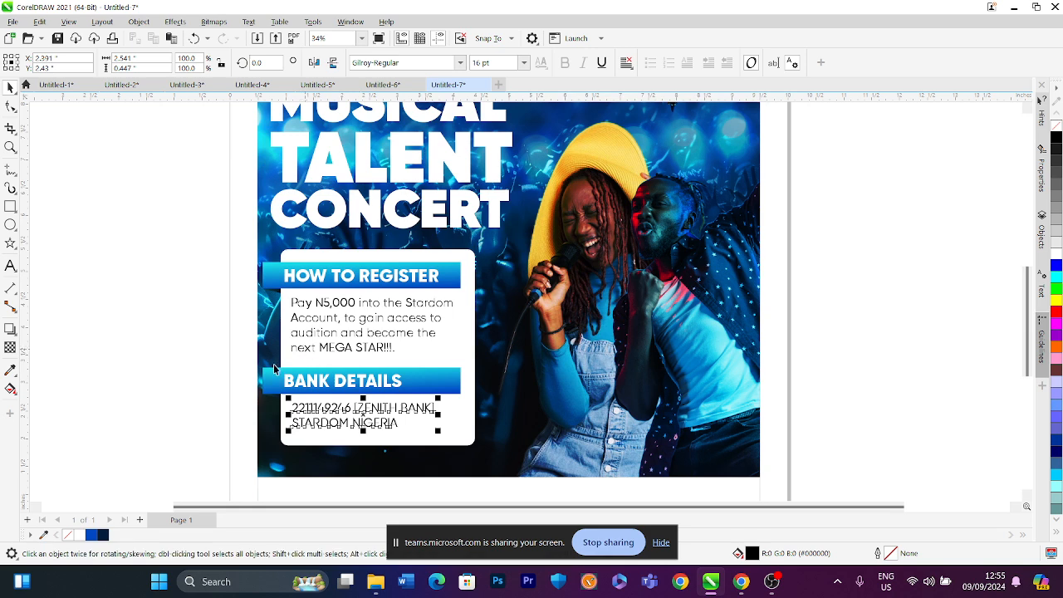
Zoom to fit the page and review the whole poster layout
{"action": "left_click", "coordinate": [362, 39]}
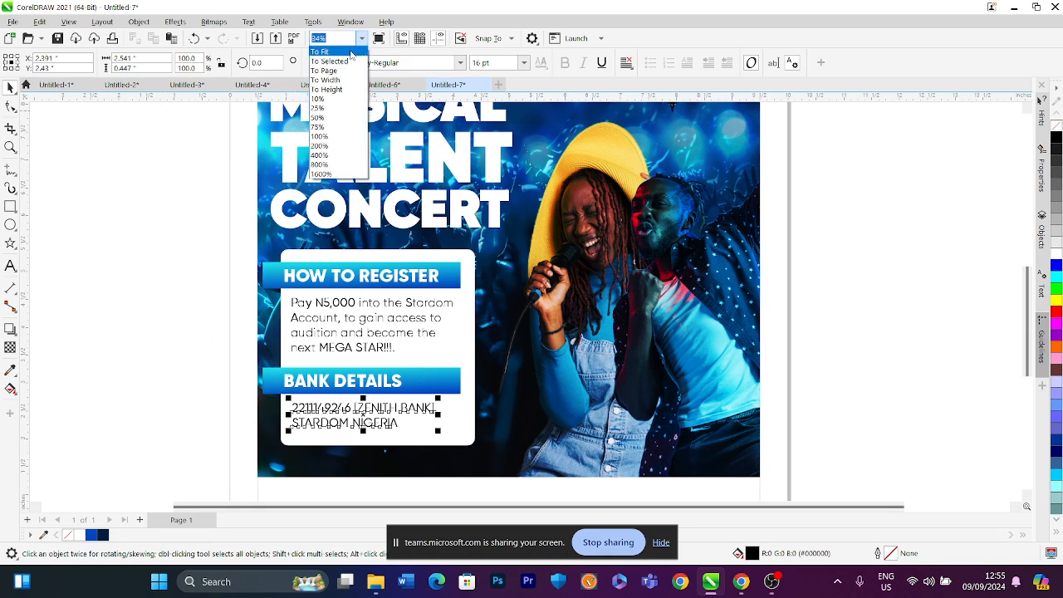
{"action": "left_click", "coordinate": [351, 52]}
{"action": "left_click", "coordinate": [253, 249]}
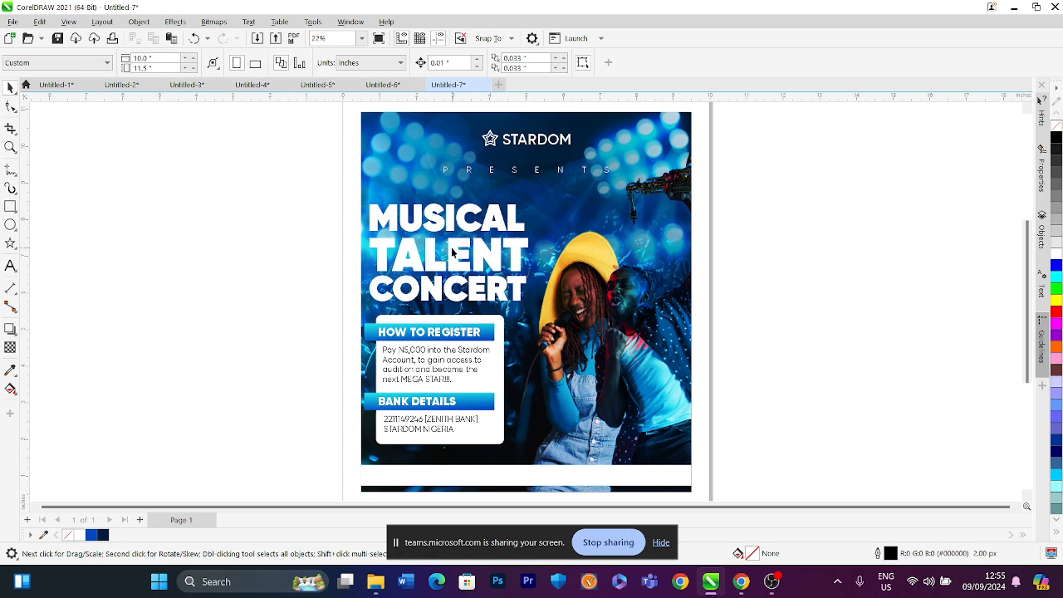
{"action": "left_click", "coordinate": [451, 250]}
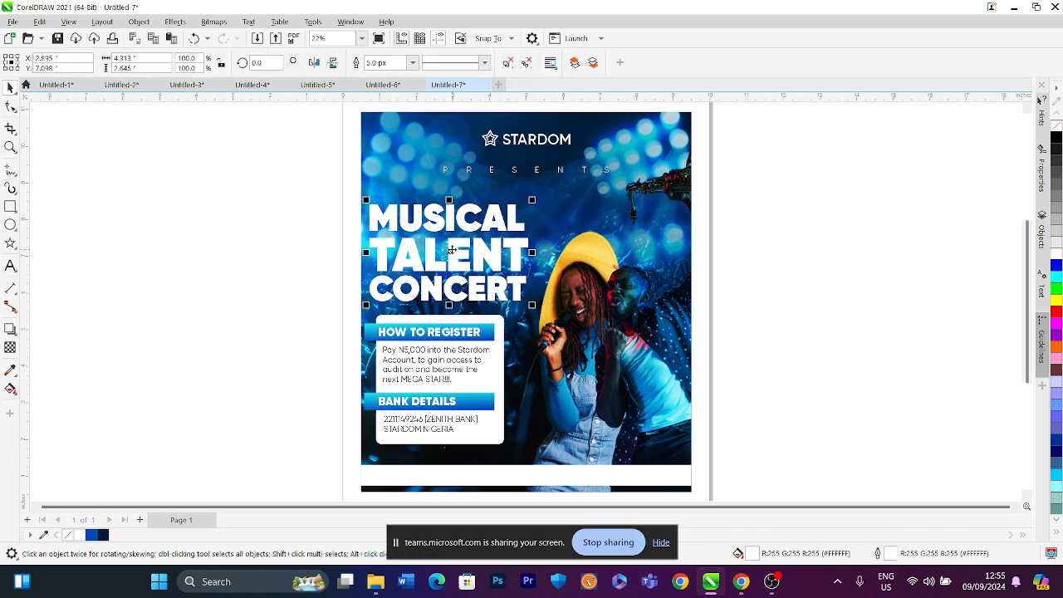
{"action": "left_click", "coordinate": [769, 268]}
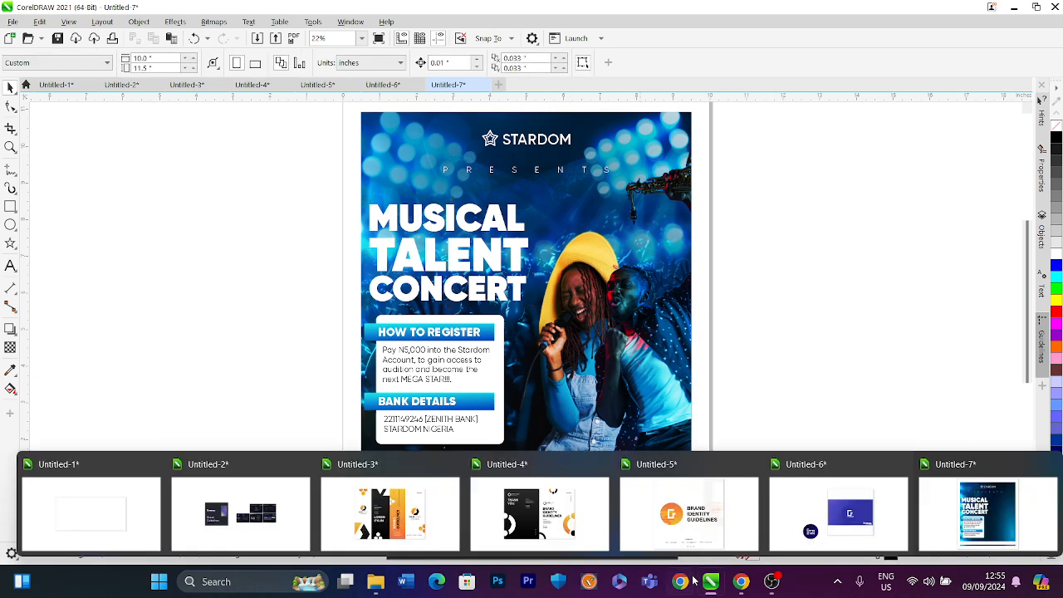
Switch to the browser, open a new tab and search Google Images for SPONSORS
{"action": "mouse_move", "coordinate": [740, 581]}
{"action": "left_click", "coordinate": [712, 536]}
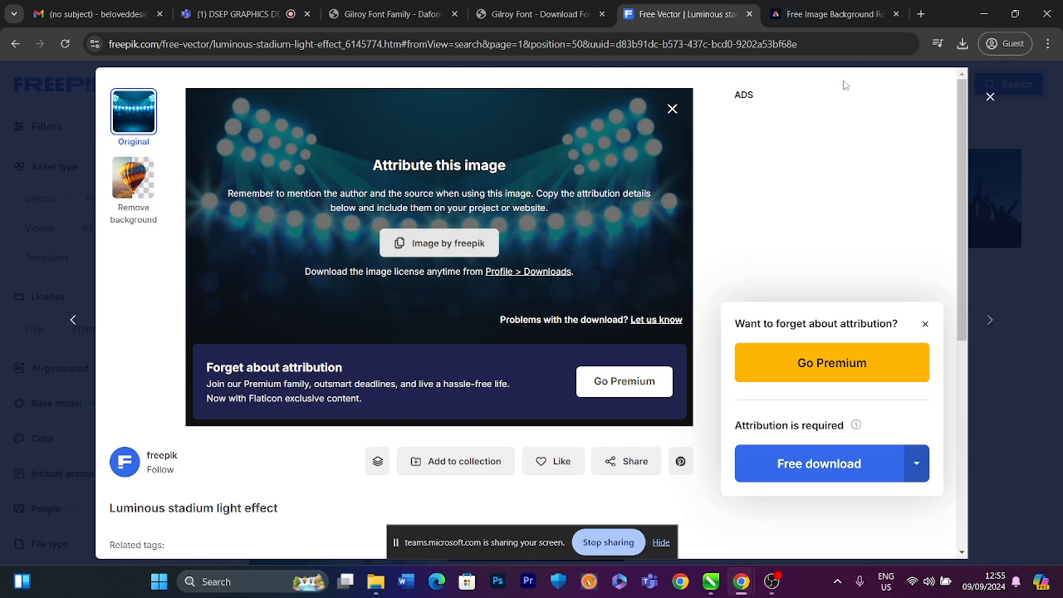
{"action": "left_click", "coordinate": [918, 16]}
{"action": "type", "text": "SPONS"}
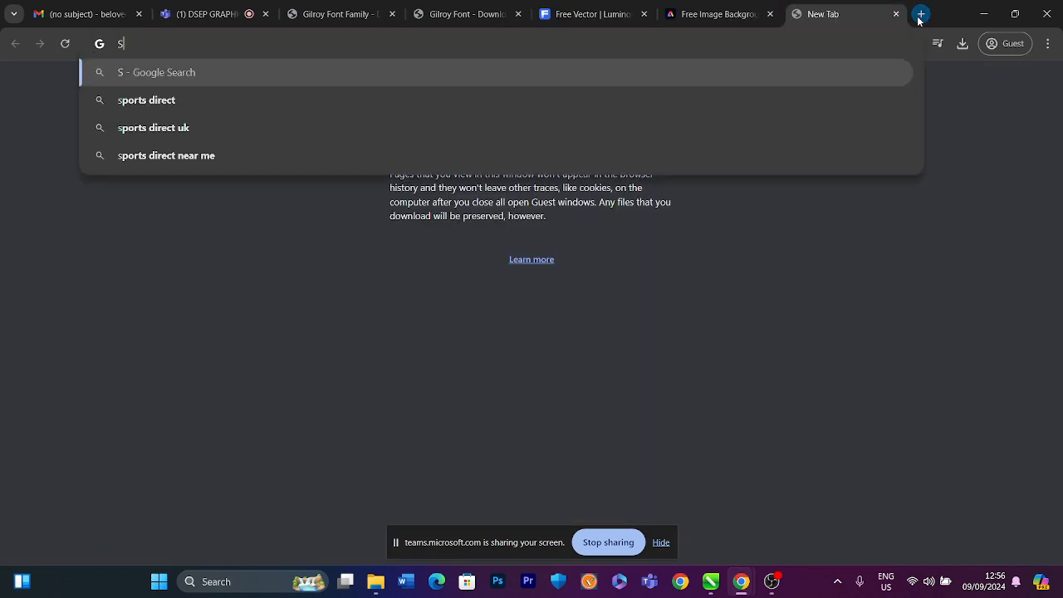
{"action": "type", "text": "ORS"}
{"action": "key", "text": "Return"}
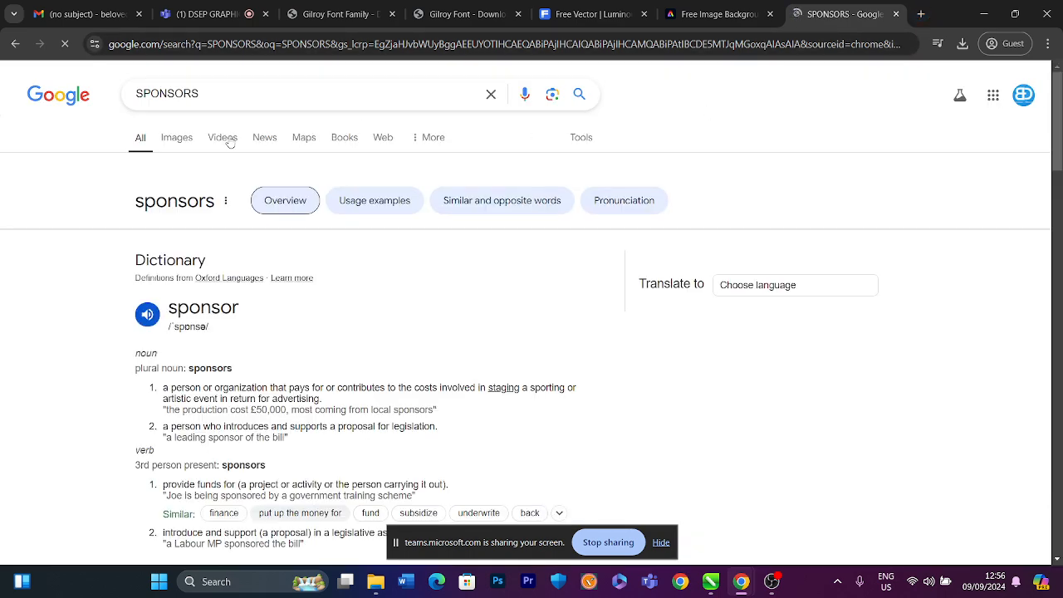
{"action": "left_click", "coordinate": [192, 137]}
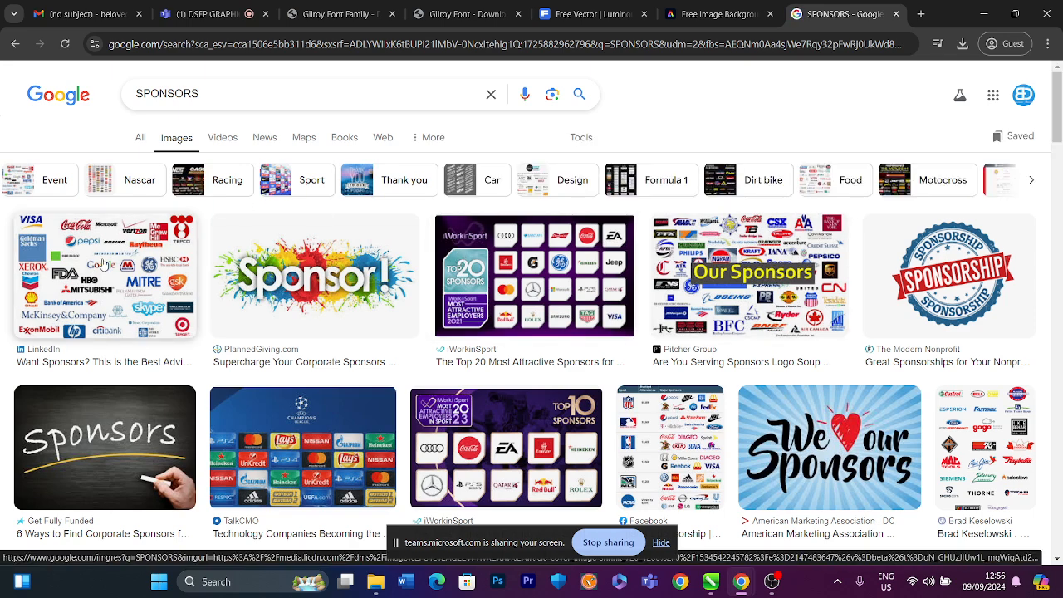
Browse the sponsor image results and copy the Honda Indy Toronto sponsor logo collage image, then return to the design
{"action": "scroll", "coordinate": [107, 258], "scroll_direction": "down", "scroll_amount": 3}
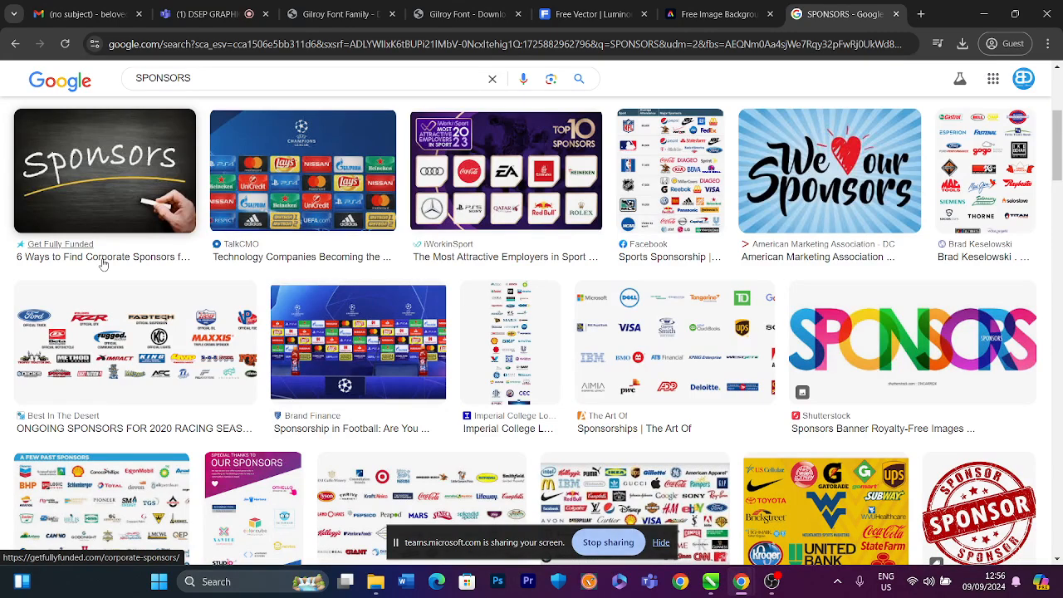
{"action": "scroll", "coordinate": [102, 264], "scroll_direction": "down", "scroll_amount": 2}
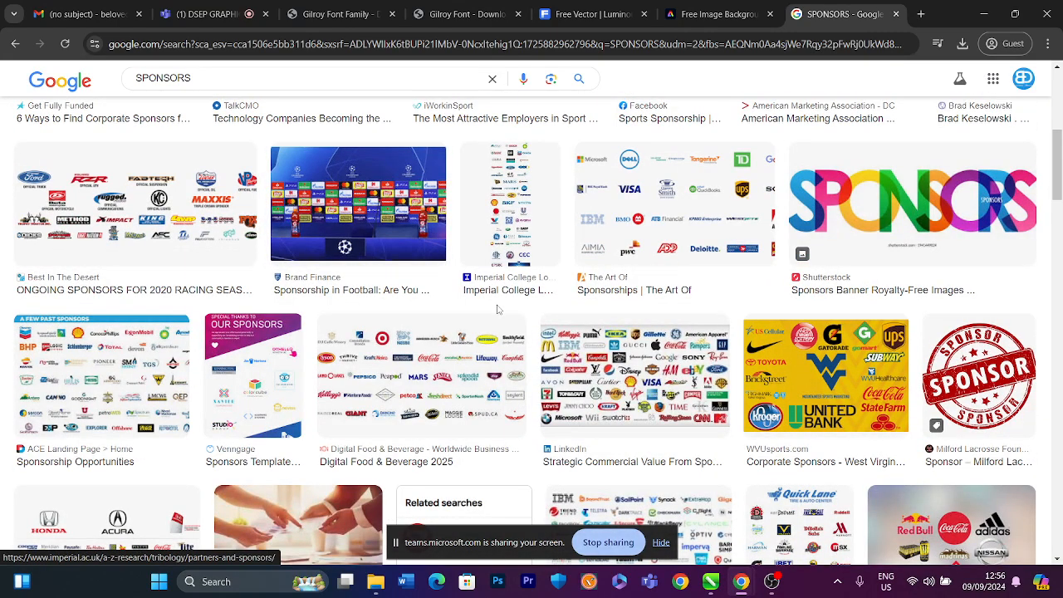
{"action": "scroll", "coordinate": [440, 320], "scroll_direction": "down", "scroll_amount": 2}
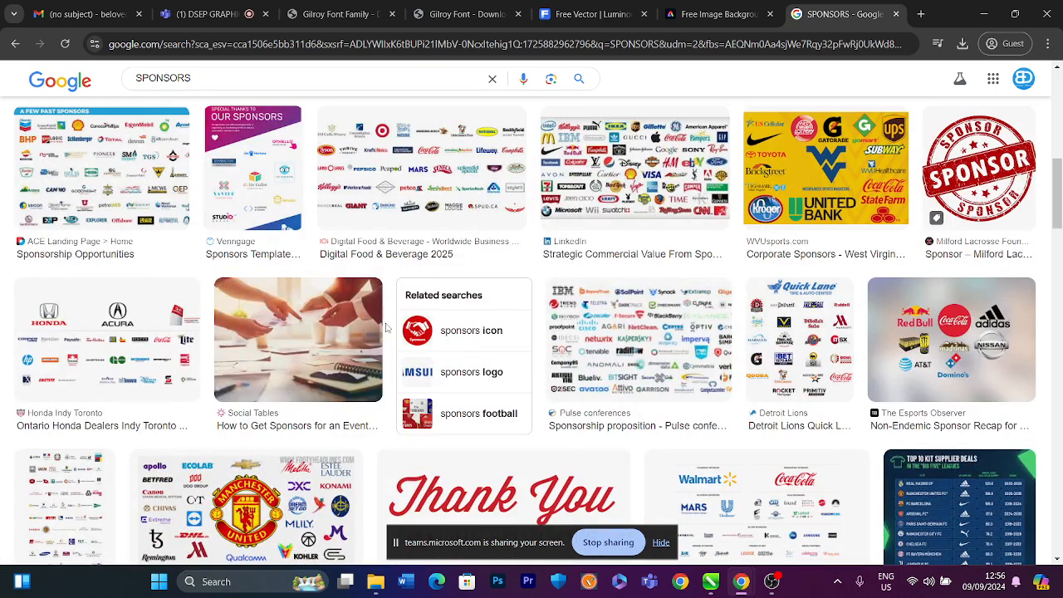
{"action": "scroll", "coordinate": [385, 327], "scroll_direction": "down", "scroll_amount": 1}
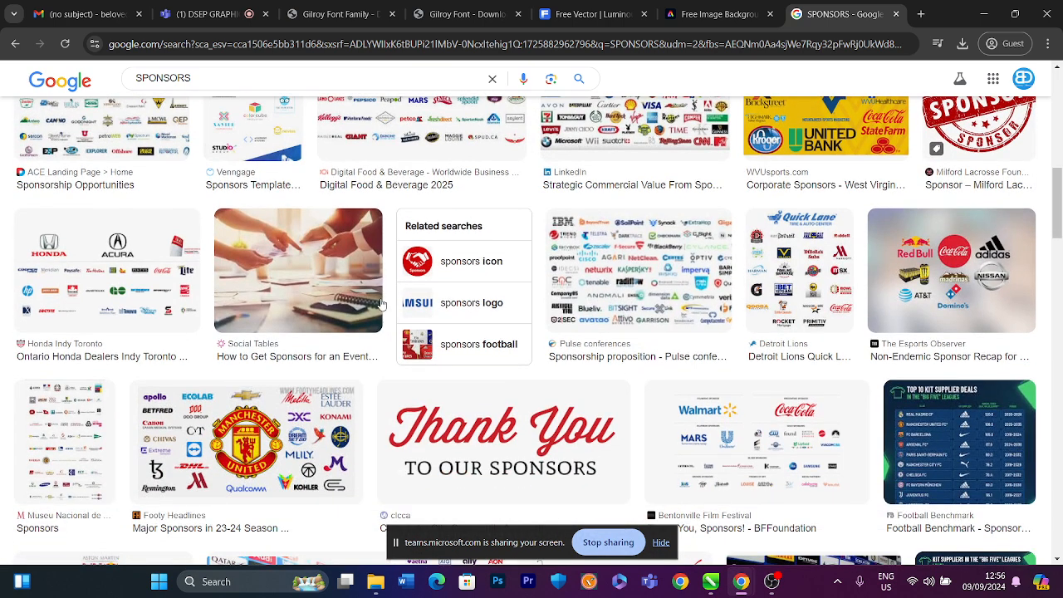
{"action": "scroll", "coordinate": [380, 303], "scroll_direction": "down", "scroll_amount": 4}
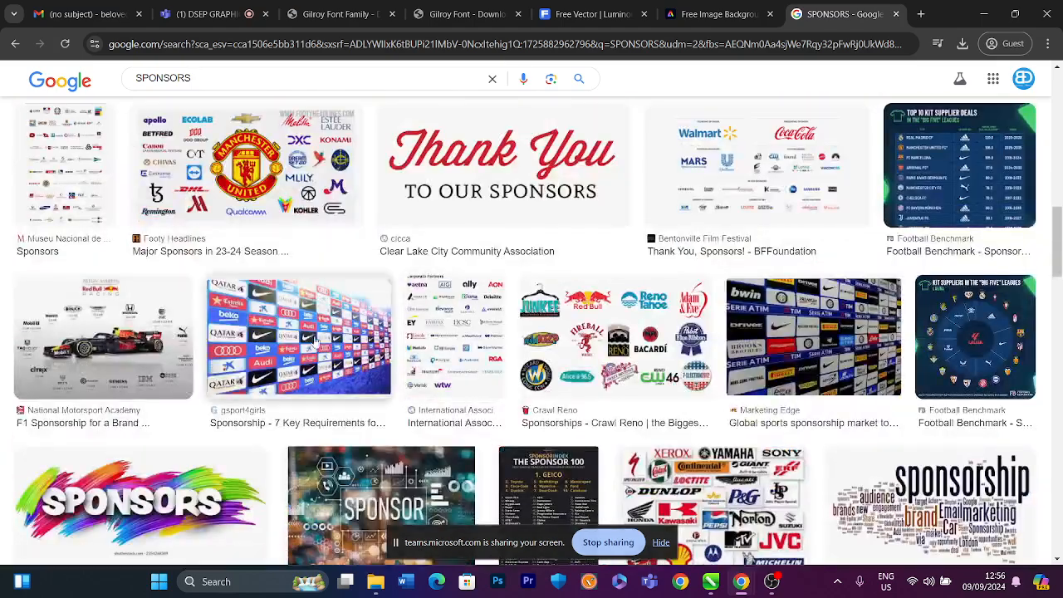
{"action": "scroll", "coordinate": [314, 341], "scroll_direction": "up", "scroll_amount": 4}
{"action": "scroll", "coordinate": [60, 290], "scroll_direction": "up", "scroll_amount": 2}
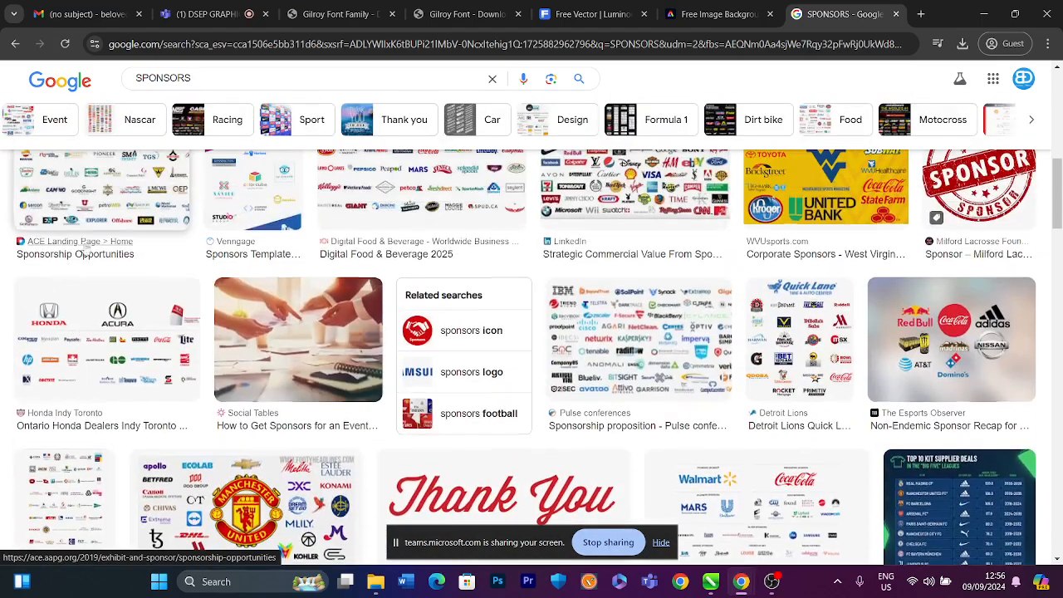
{"action": "left_click", "coordinate": [66, 298]}
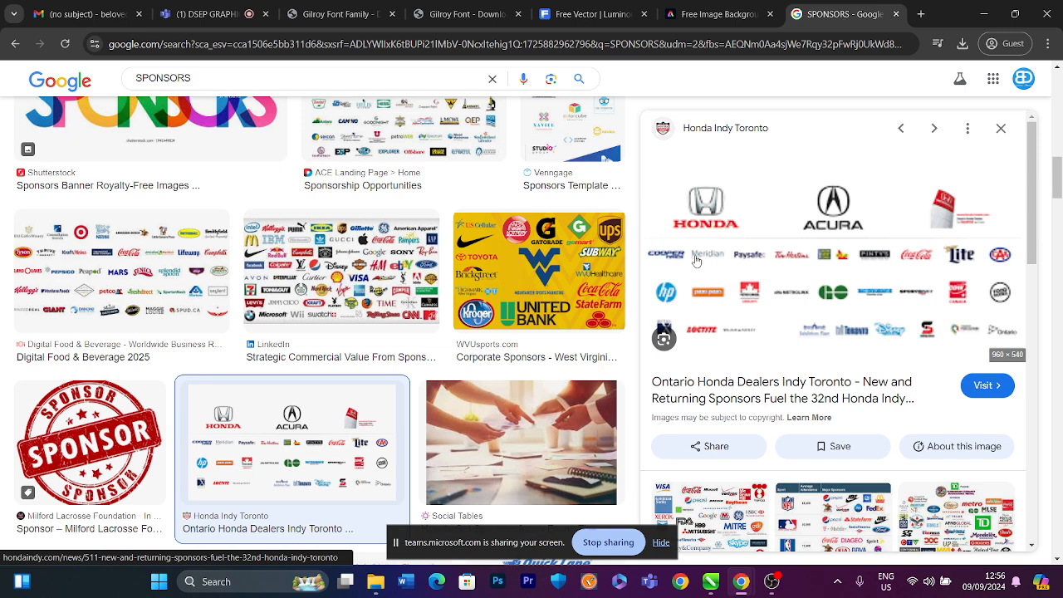
{"action": "right_click", "coordinate": [792, 244]}
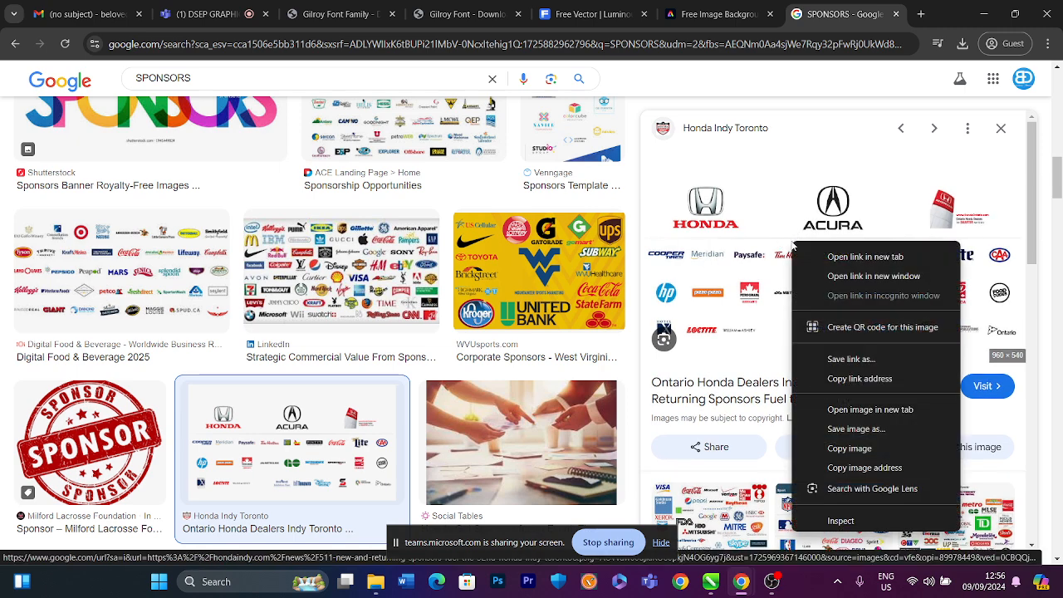
{"action": "left_click", "coordinate": [848, 448]}
{"action": "key", "text": "alt+Tab"}
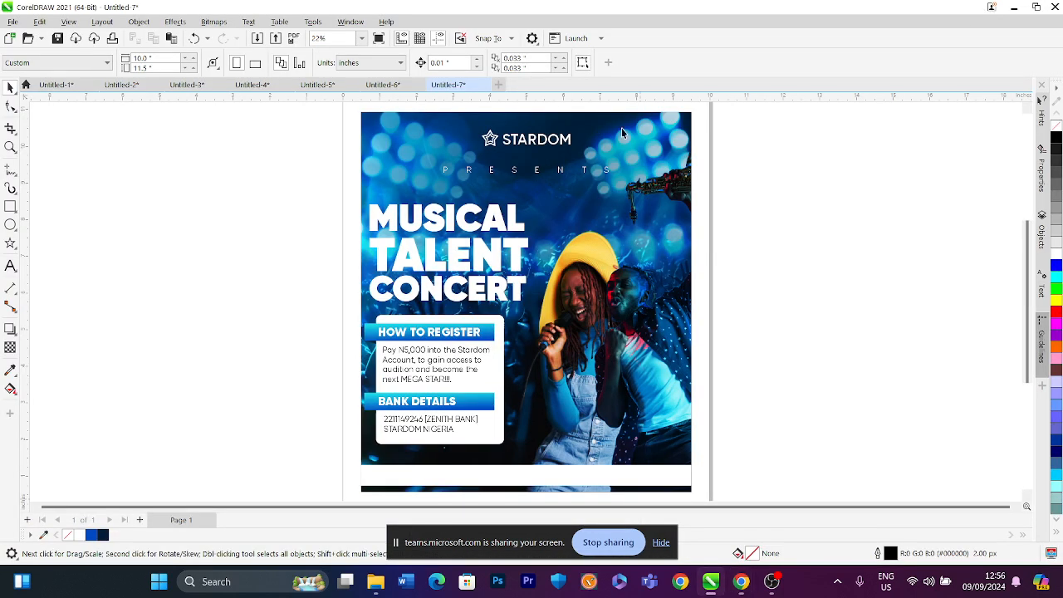
Paste the copied sponsor logos image into the document
{"action": "right_click", "coordinate": [276, 169]}
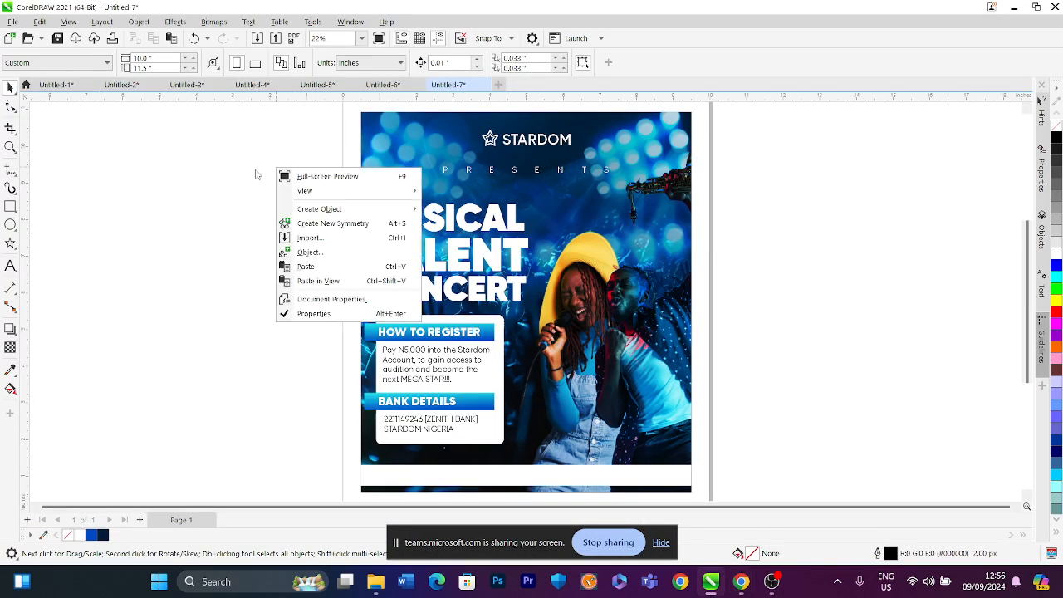
{"action": "left_click", "coordinate": [287, 264]}
{"action": "scroll", "coordinate": [464, 267], "scroll_direction": "down", "scroll_amount": 1}
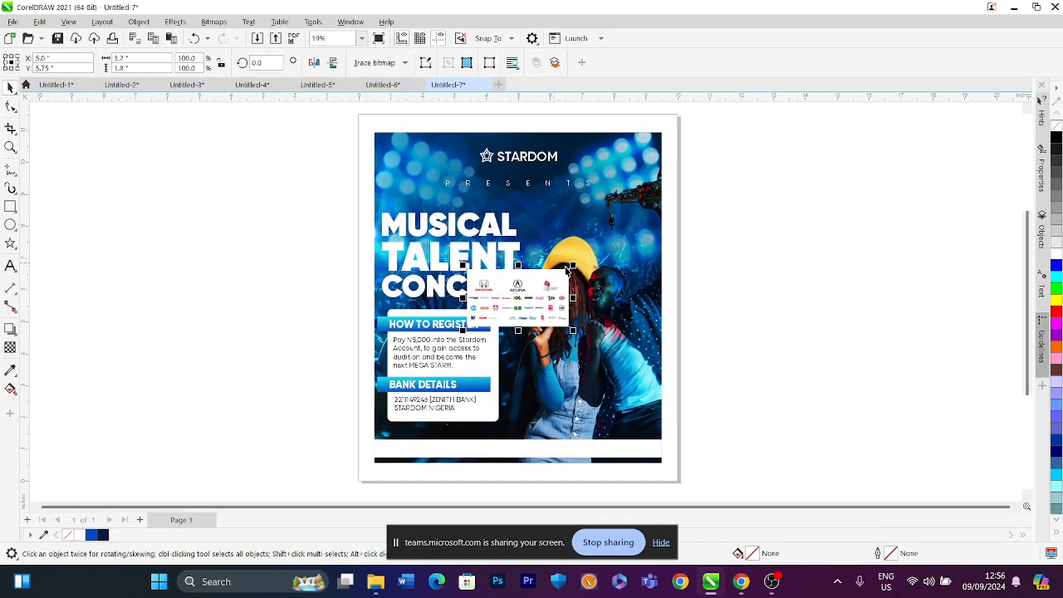
Enlarge the pasted sponsor image and move it beside the page
{"action": "left_click_drag", "start_coordinate": [571, 267], "coordinate": [738, 138]}
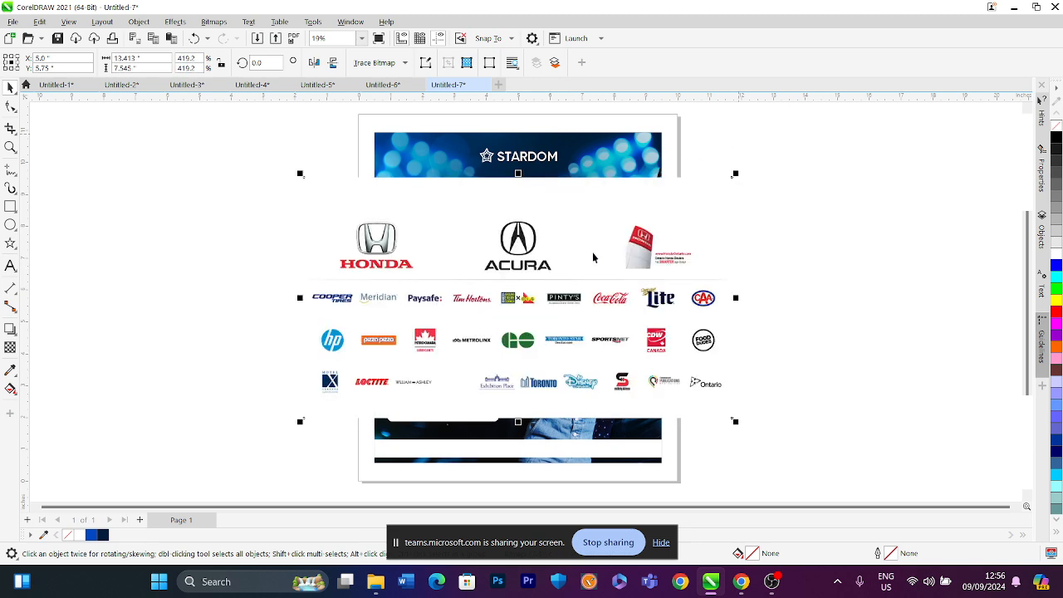
{"action": "left_click_drag", "start_coordinate": [458, 277], "coordinate": [867, 274]}
{"action": "scroll", "coordinate": [664, 282], "scroll_direction": "down", "scroll_amount": 2}
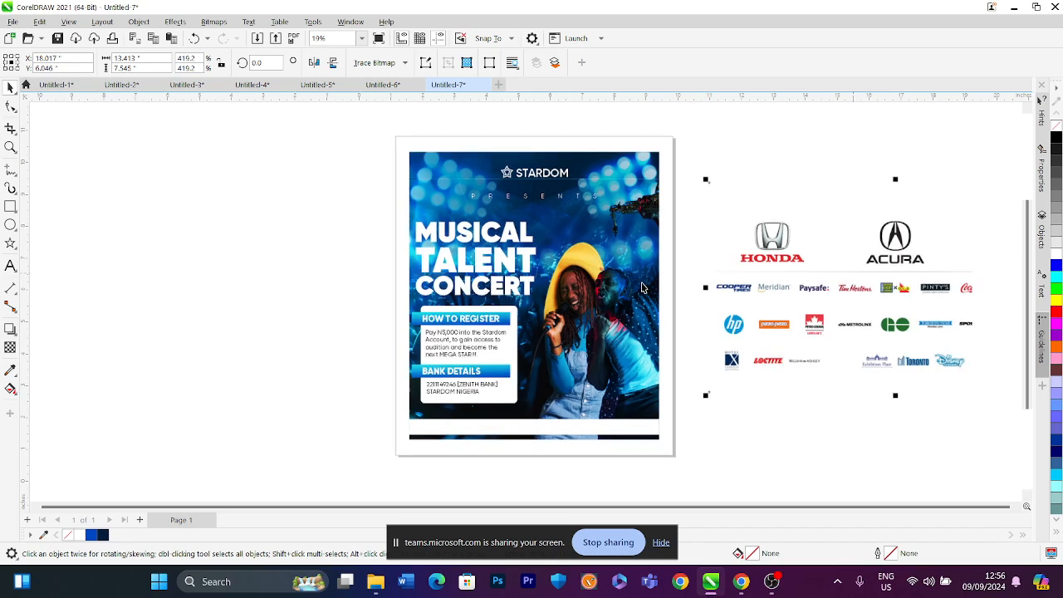
Crop the sponsor image with the Shape tool down to the single row of brand logos from Cooper Tires to CAA
{"action": "left_click", "coordinate": [10, 106]}
{"action": "scroll", "coordinate": [874, 199], "scroll_direction": "down", "scroll_amount": 1}
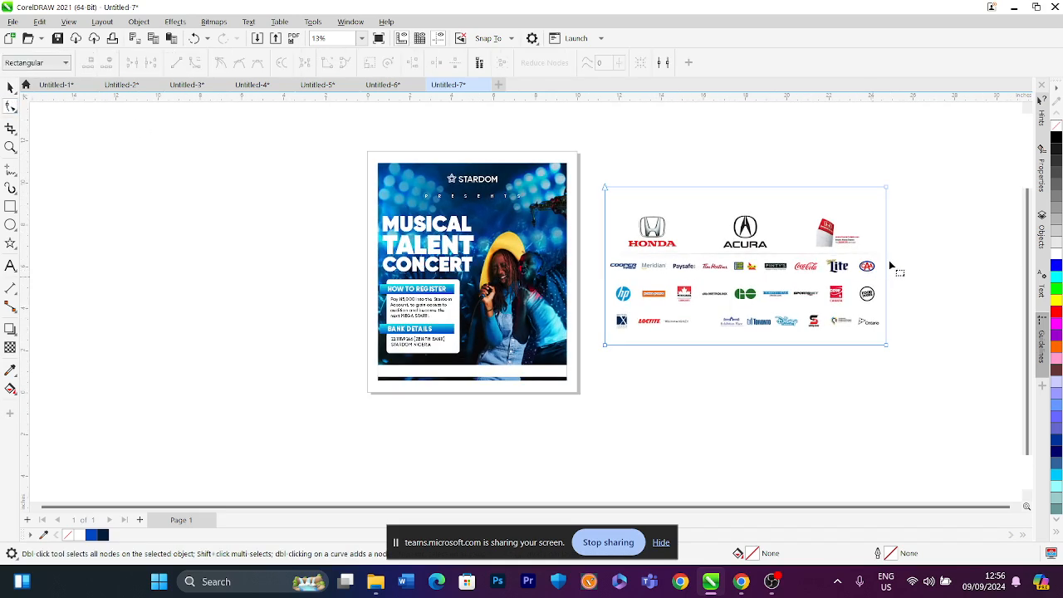
{"action": "left_click", "coordinate": [604, 188]}
{"action": "left_click_drag", "start_coordinate": [604, 189], "coordinate": [604, 258]}
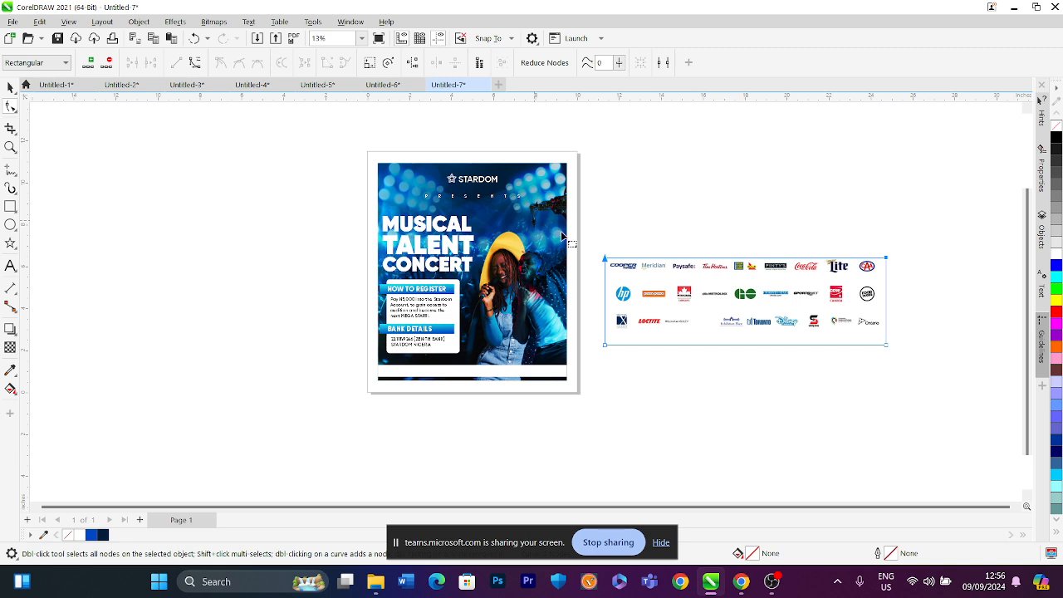
{"action": "left_click_drag", "start_coordinate": [584, 319], "coordinate": [885, 278]}
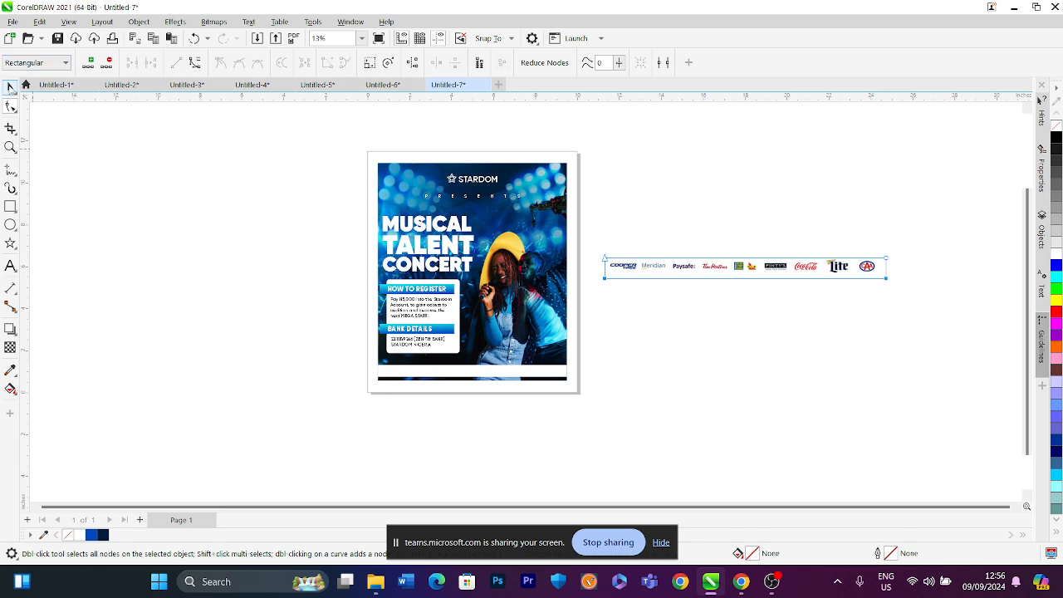
Move the logo strip onto the poster's footer band and scale it to fit the page width
{"action": "left_click", "coordinate": [10, 86]}
{"action": "left_click_drag", "start_coordinate": [685, 270], "coordinate": [452, 371]}
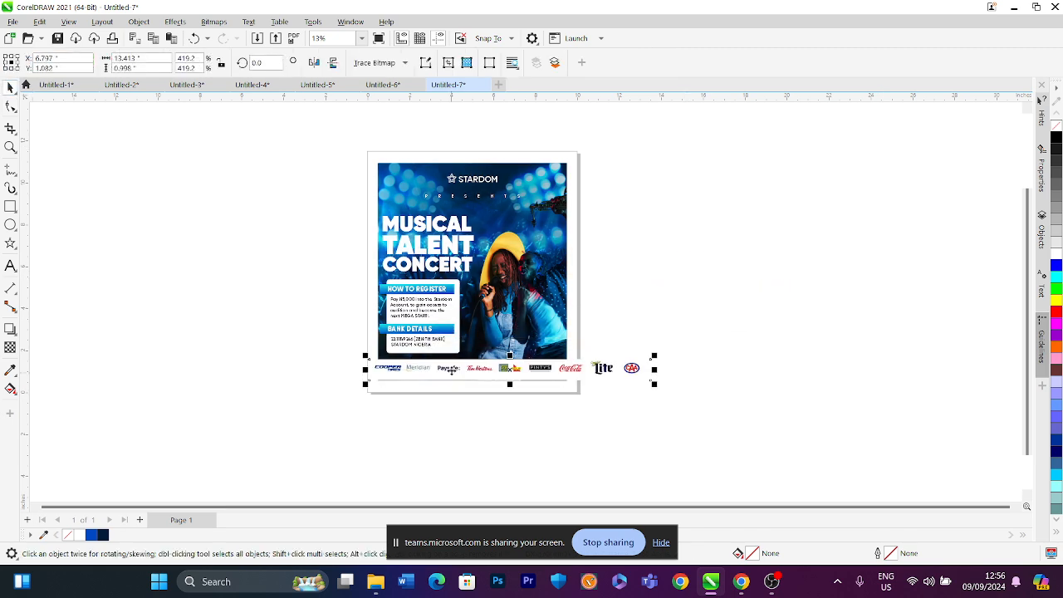
{"action": "scroll", "coordinate": [452, 371], "scroll_direction": "up", "scroll_amount": 1}
{"action": "left_click_drag", "start_coordinate": [719, 354], "coordinate": [679, 353]}
{"action": "scroll", "coordinate": [674, 357], "scroll_direction": "up", "scroll_amount": 2}
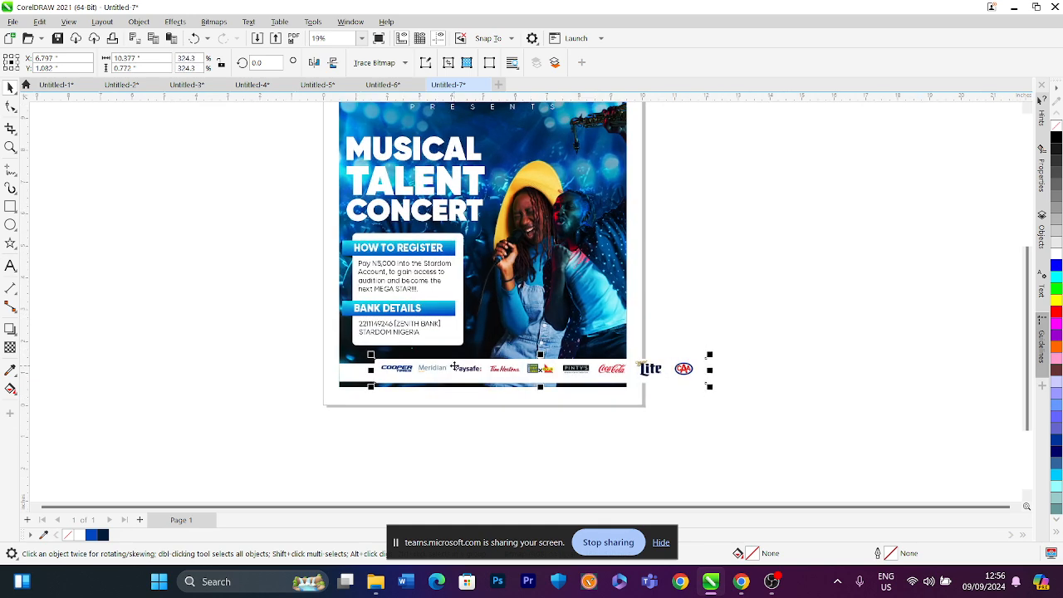
{"action": "left_click_drag", "start_coordinate": [747, 355], "coordinate": [637, 361]}
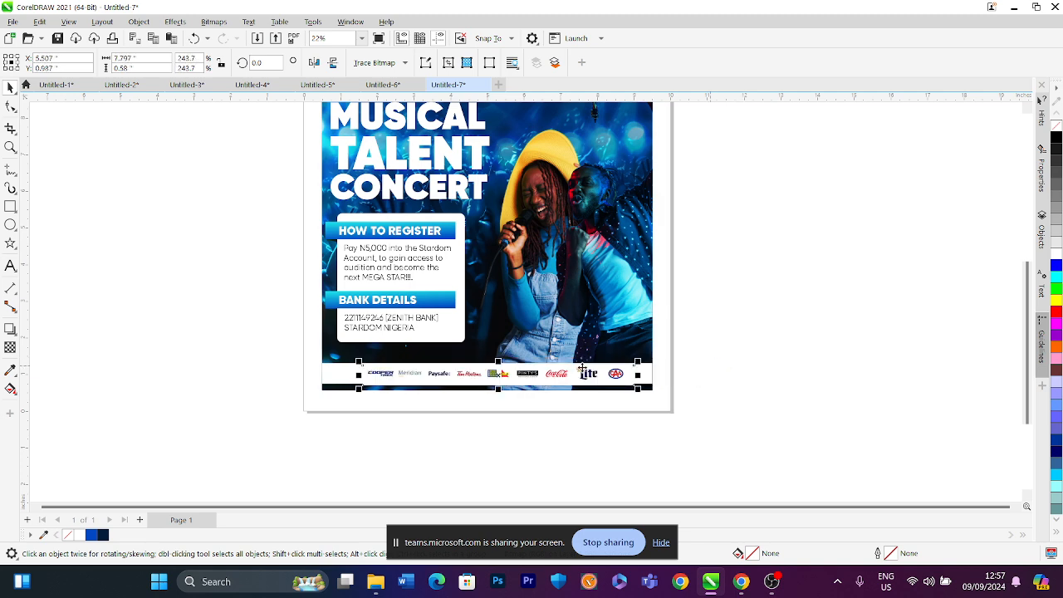
Delete the thin footer rectangle behind the logos and stretch the logo strip across the full footer width
{"action": "left_click", "coordinate": [340, 365]}
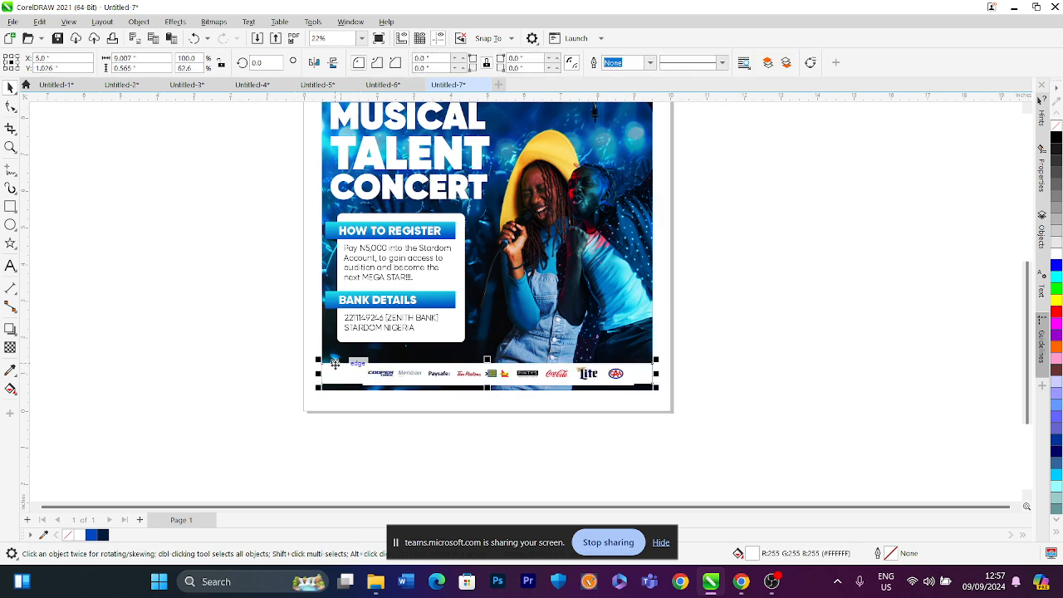
{"action": "key", "text": "Delete"}
{"action": "left_click", "coordinate": [391, 381]}
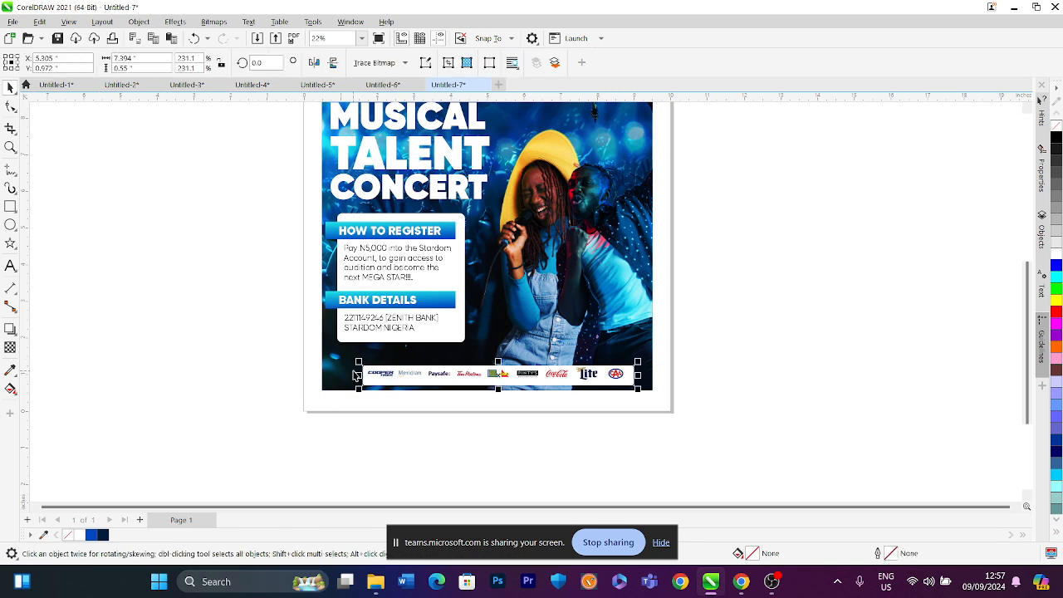
{"action": "left_click_drag", "start_coordinate": [355, 360], "coordinate": [319, 338]}
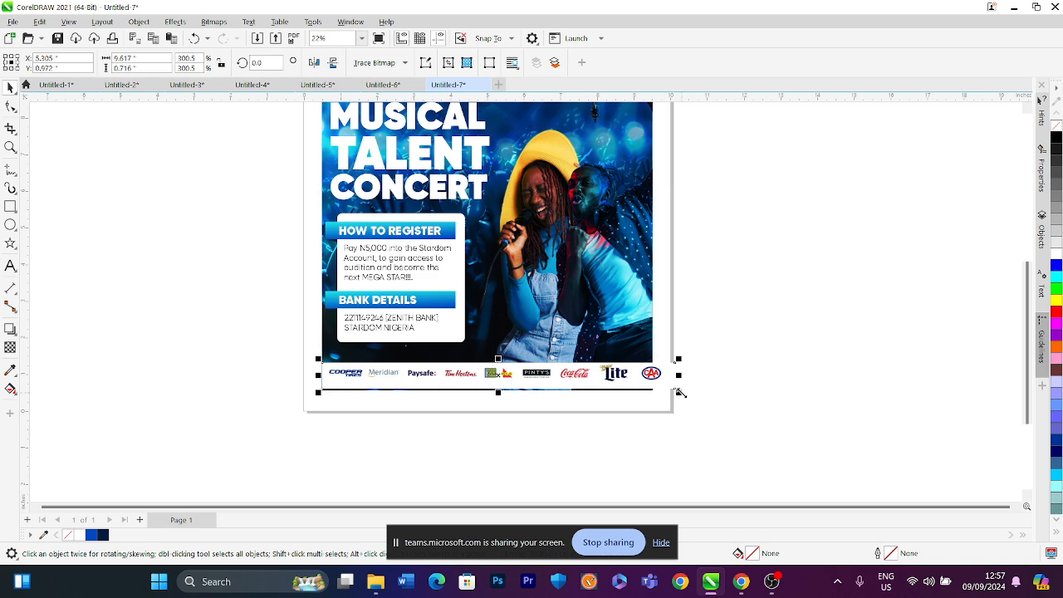
{"action": "left_click_drag", "start_coordinate": [679, 392], "coordinate": [660, 390]}
{"action": "scroll", "coordinate": [329, 378], "scroll_direction": "up", "scroll_amount": 3}
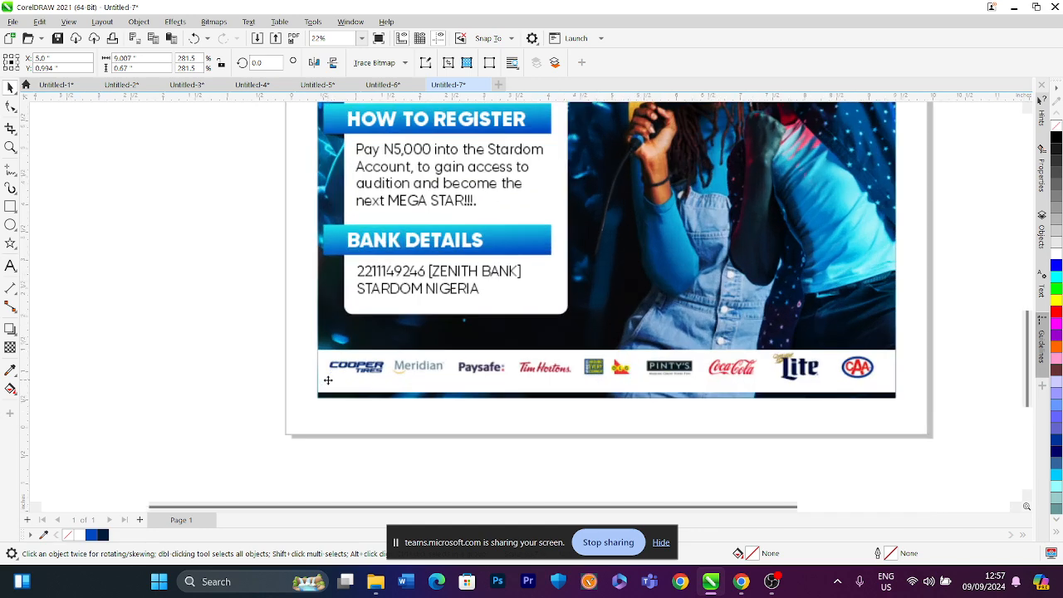
{"action": "scroll", "coordinate": [329, 378], "scroll_direction": "down", "scroll_amount": 2}
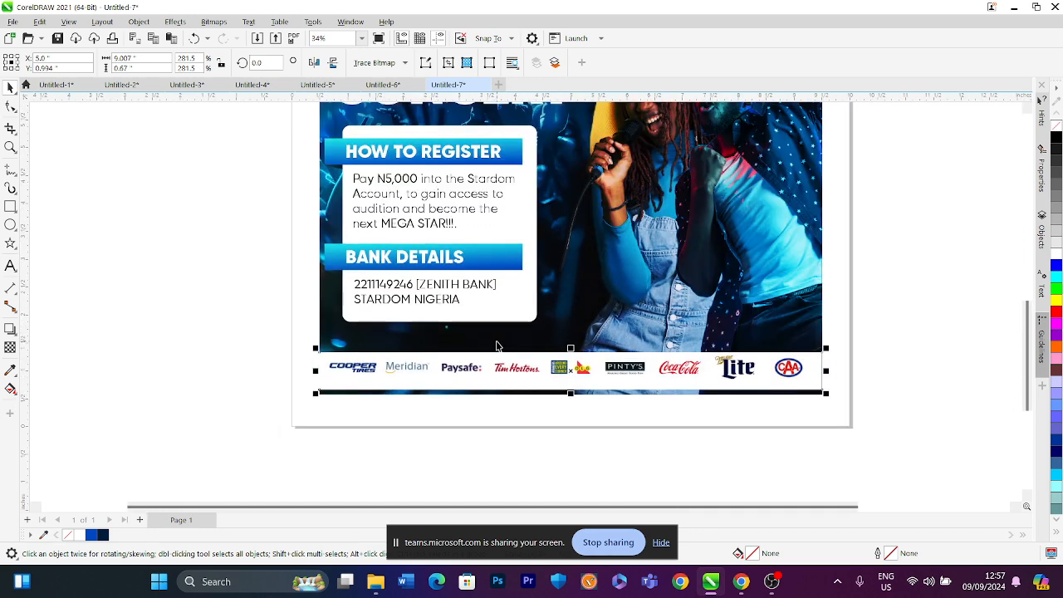
Remove the logo strip from the page and paste it inside the background image's PowerClip
{"action": "left_click", "coordinate": [496, 342]}
{"action": "left_click", "coordinate": [240, 339]}
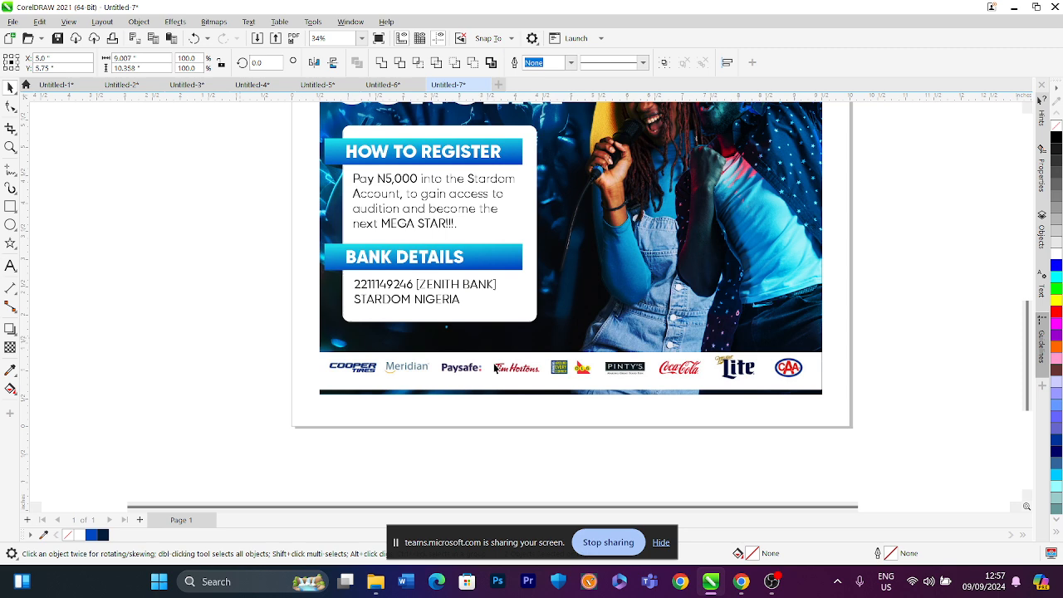
{"action": "left_click", "coordinate": [495, 374]}
{"action": "key", "text": "Delete"}
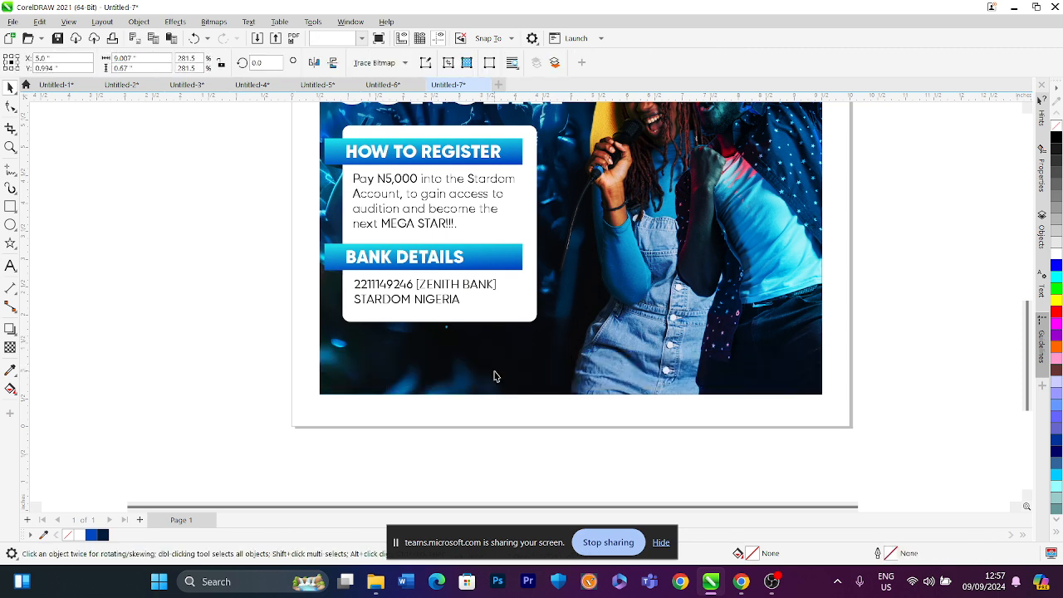
{"action": "left_click", "coordinate": [494, 372]}
{"action": "right_click", "coordinate": [493, 373]}
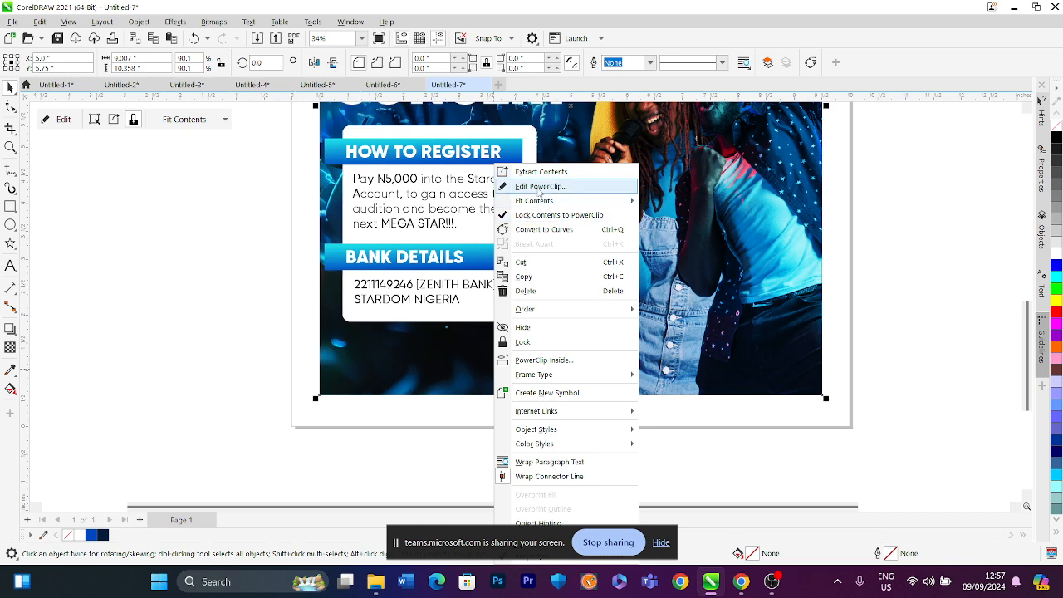
{"action": "left_click", "coordinate": [538, 186]}
{"action": "key", "text": "ctrl+v"}
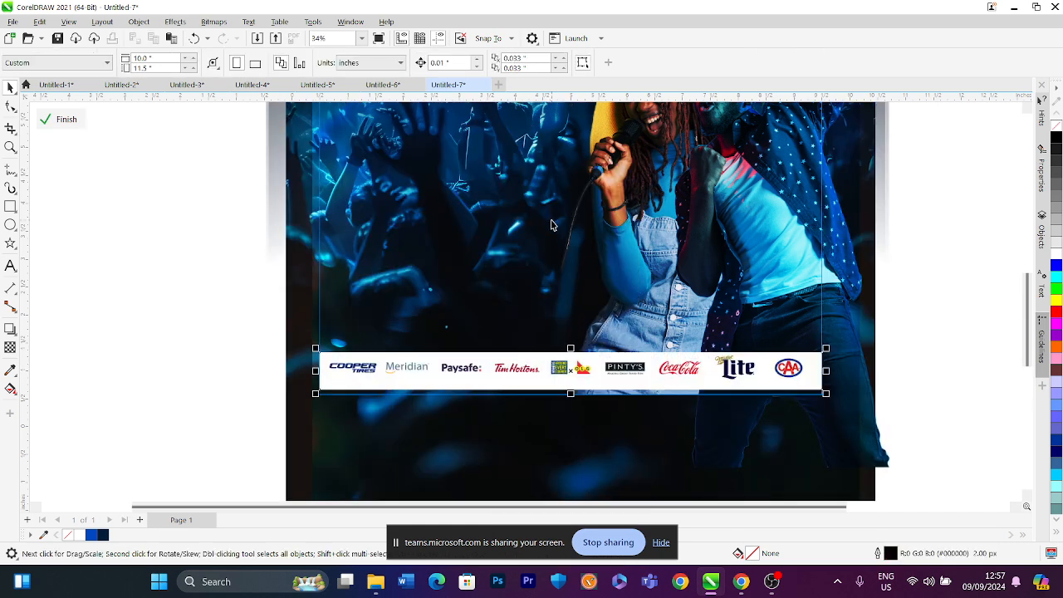
Stretch the logo strip slightly wider, nudge it upward, and finish editing the PowerClip
{"action": "left_click_drag", "start_coordinate": [828, 347], "coordinate": [831, 348]}
{"action": "key", "text": "Up"}
{"action": "key", "text": "Up"}
{"action": "key", "text": "Up"}
{"action": "key", "text": "Up"}
{"action": "key", "text": "Up"}
{"action": "key", "text": "Up"}
{"action": "key", "text": "Up"}
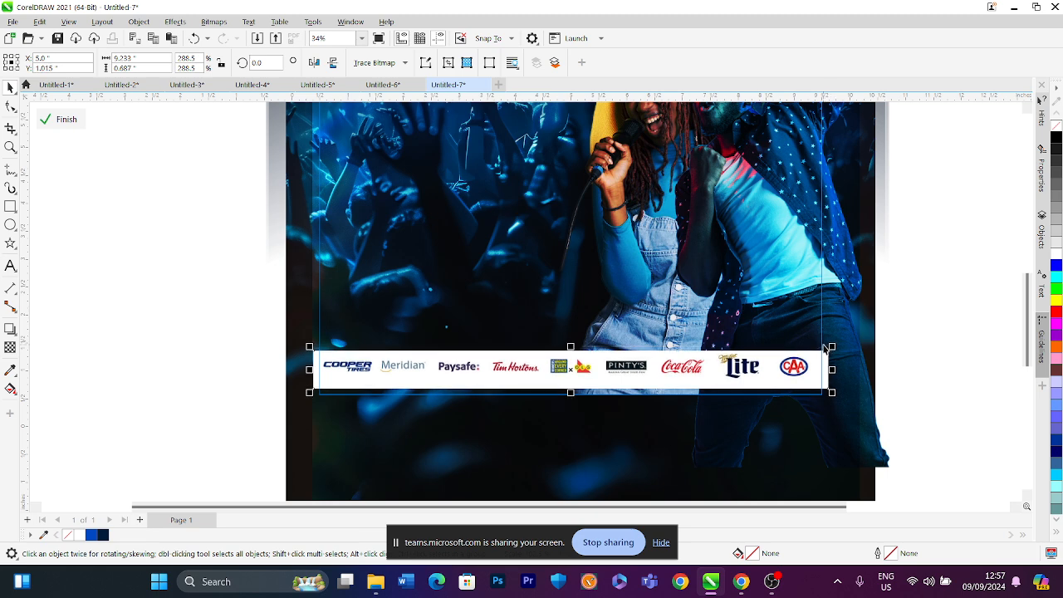
{"action": "scroll", "coordinate": [664, 335], "scroll_direction": "down", "scroll_amount": 3}
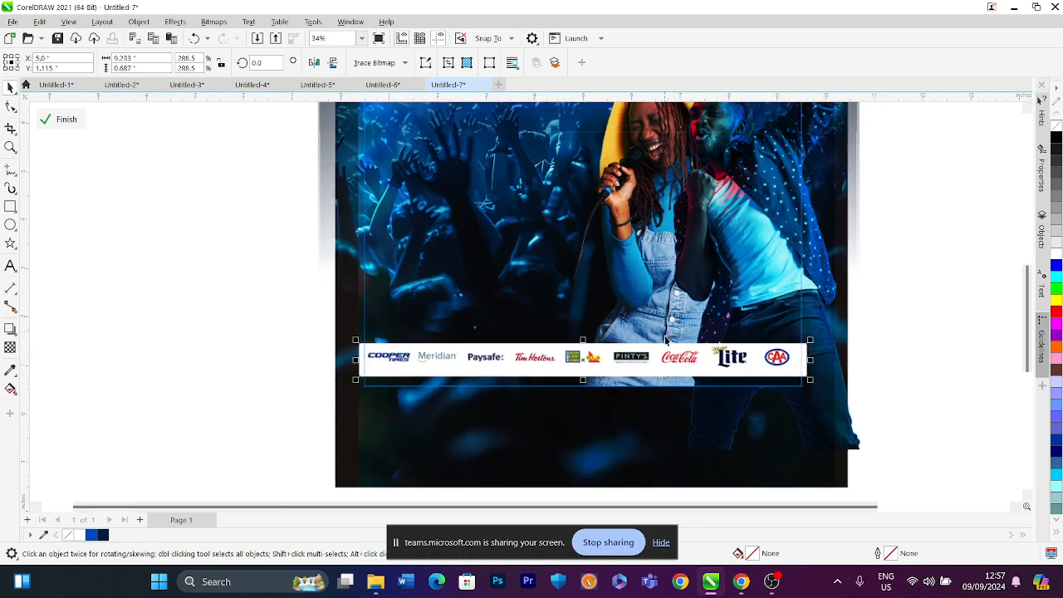
{"action": "left_click", "coordinate": [66, 118]}
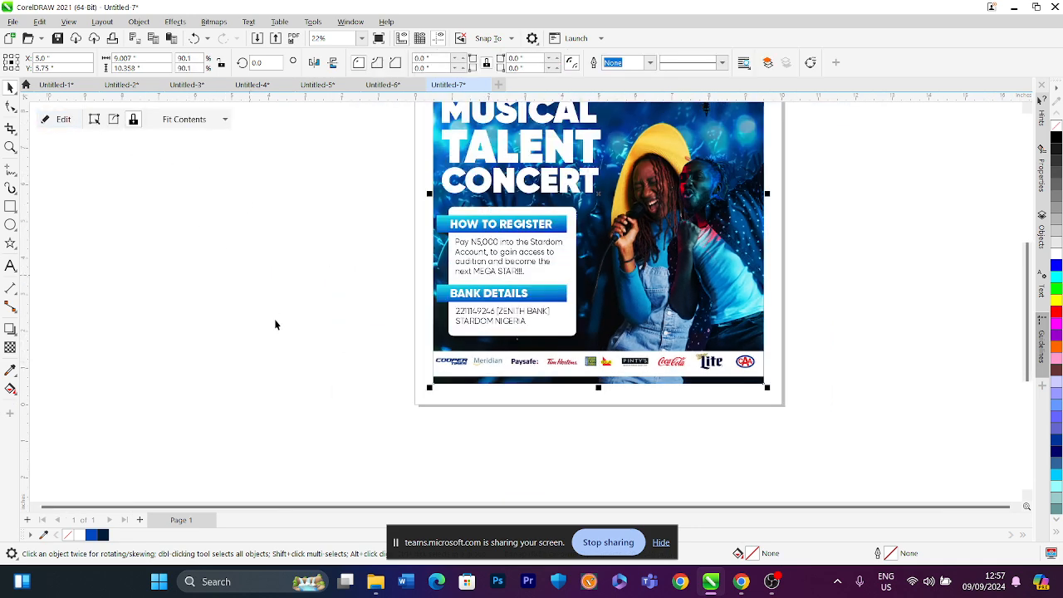
Select the title and info box together and move them slightly up and right on the poster
{"action": "left_click", "coordinate": [400, 328]}
{"action": "scroll", "coordinate": [399, 328], "scroll_direction": "down", "scroll_amount": 1}
{"action": "scroll", "coordinate": [511, 211], "scroll_direction": "down", "scroll_amount": 1}
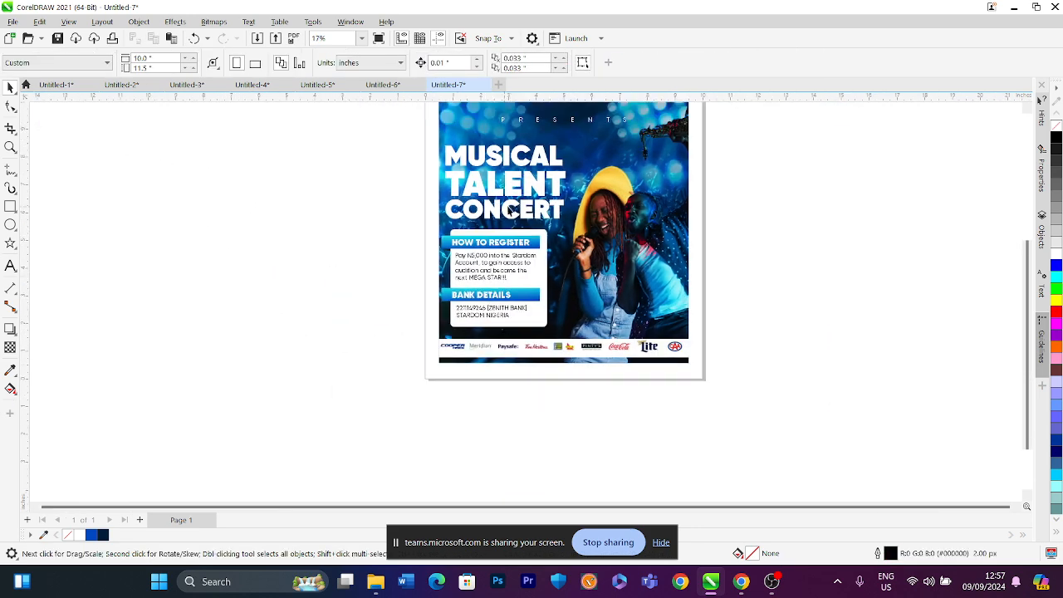
{"action": "left_click", "coordinate": [362, 39]}
{"action": "left_click", "coordinate": [366, 62]}
{"action": "left_click_drag", "start_coordinate": [257, 173], "coordinate": [564, 454]}
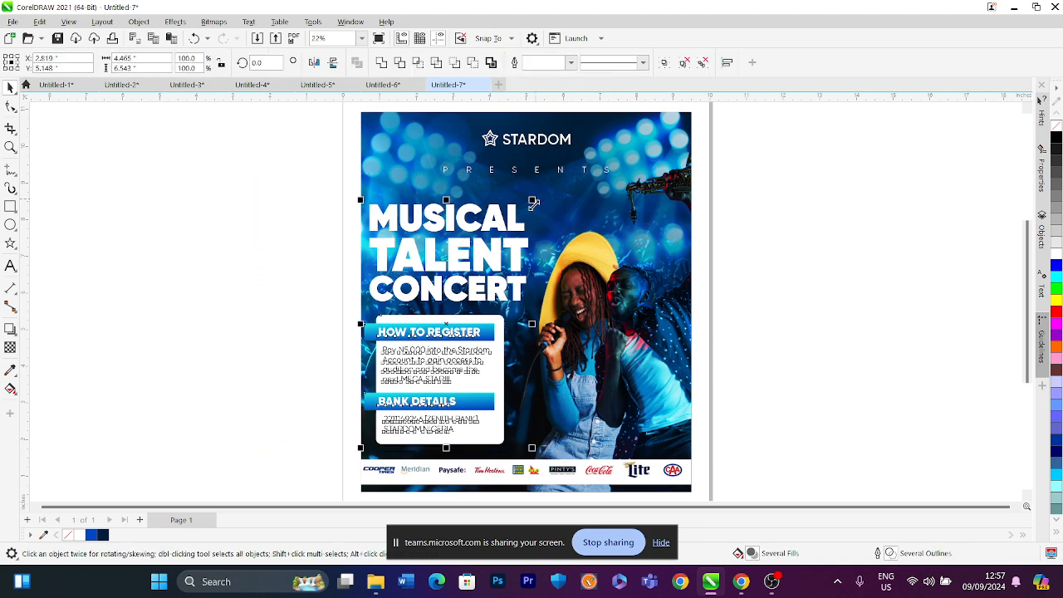
{"action": "left_click_drag", "start_coordinate": [530, 448], "coordinate": [528, 444]}
{"action": "left_click_drag", "start_coordinate": [444, 336], "coordinate": [455, 325]}
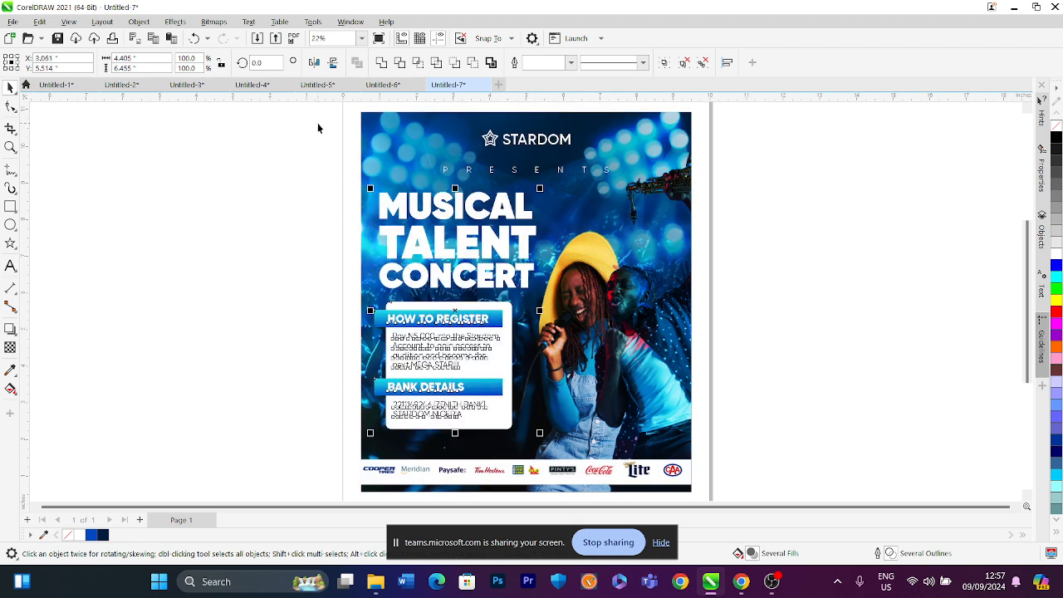
Shift the PRESENTS tagline slightly upward
{"action": "left_click", "coordinate": [575, 175]}
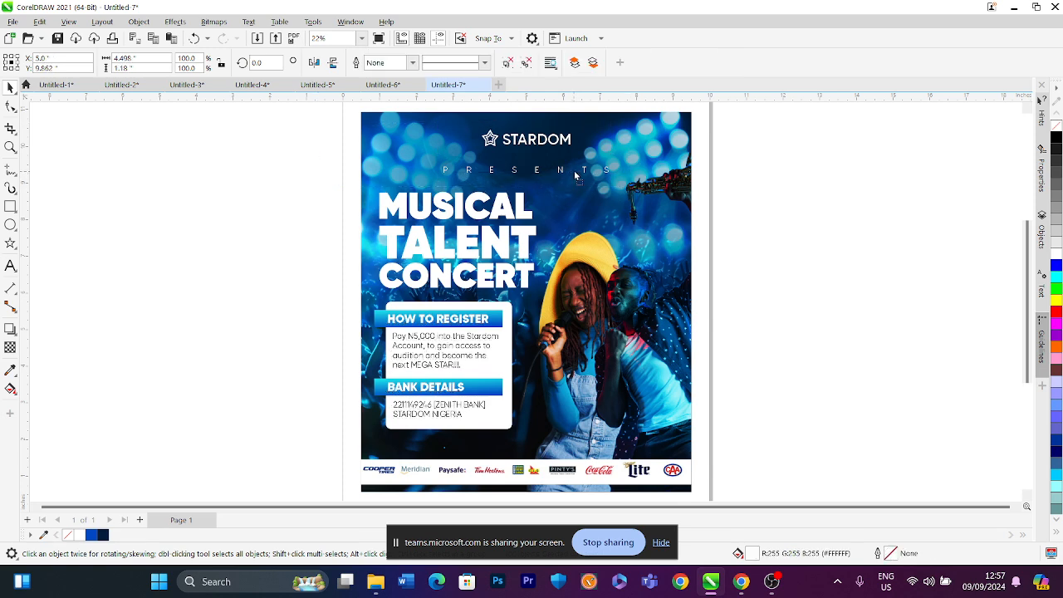
{"action": "left_click_drag", "start_coordinate": [575, 172], "coordinate": [573, 167]}
{"action": "left_click", "coordinate": [735, 187]}
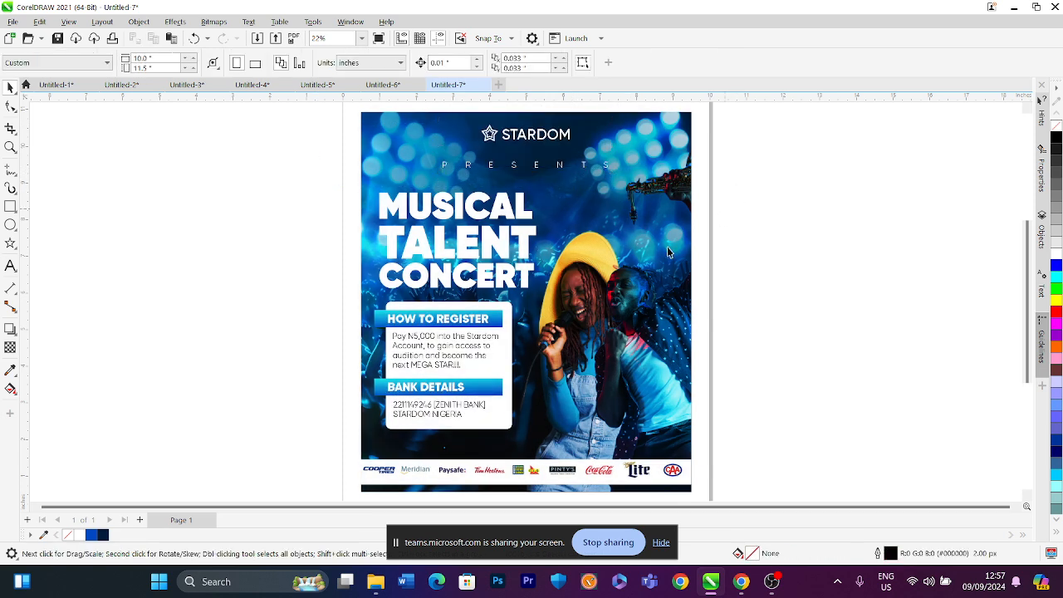
Open the background image's PowerClip to inspect its contents, then finish editing it
{"action": "left_click_drag", "start_coordinate": [320, 287], "coordinate": [529, 442]}
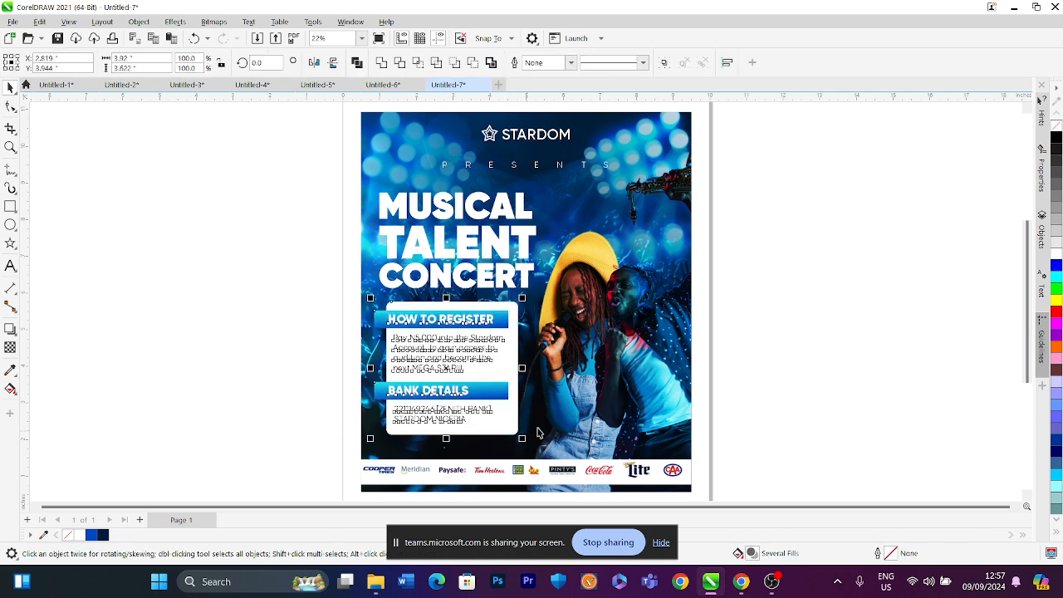
{"action": "left_click", "coordinate": [739, 423]}
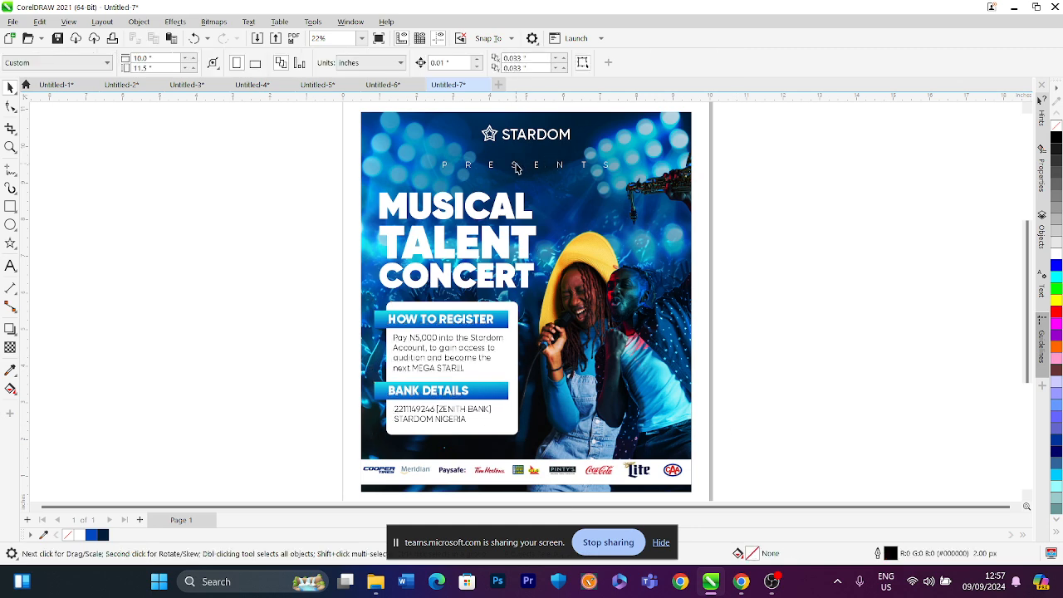
{"action": "left_click", "coordinate": [379, 42]}
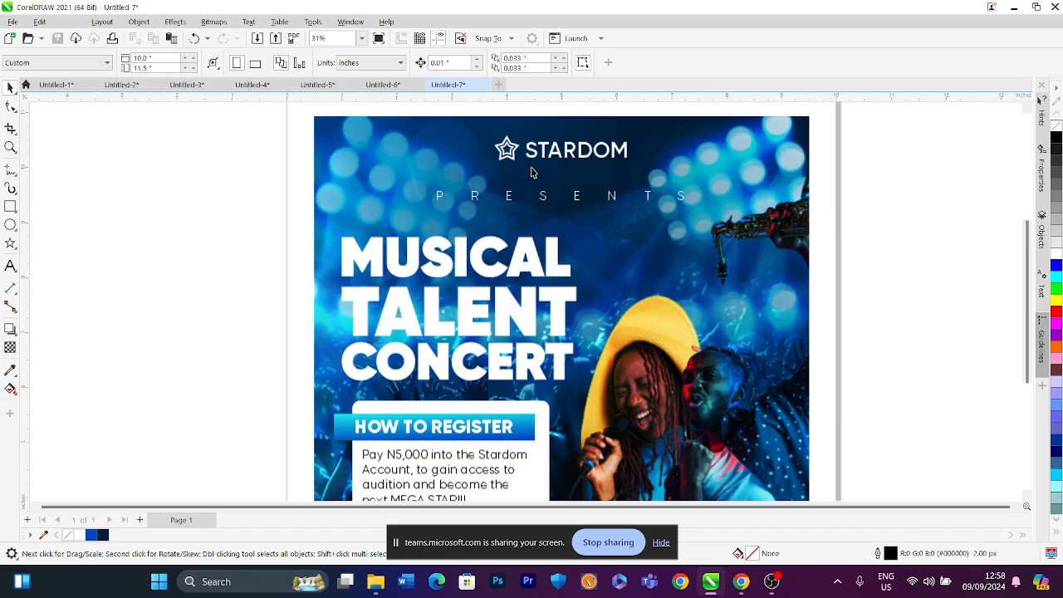
{"action": "left_click", "coordinate": [556, 186]}
{"action": "right_click", "coordinate": [556, 185]}
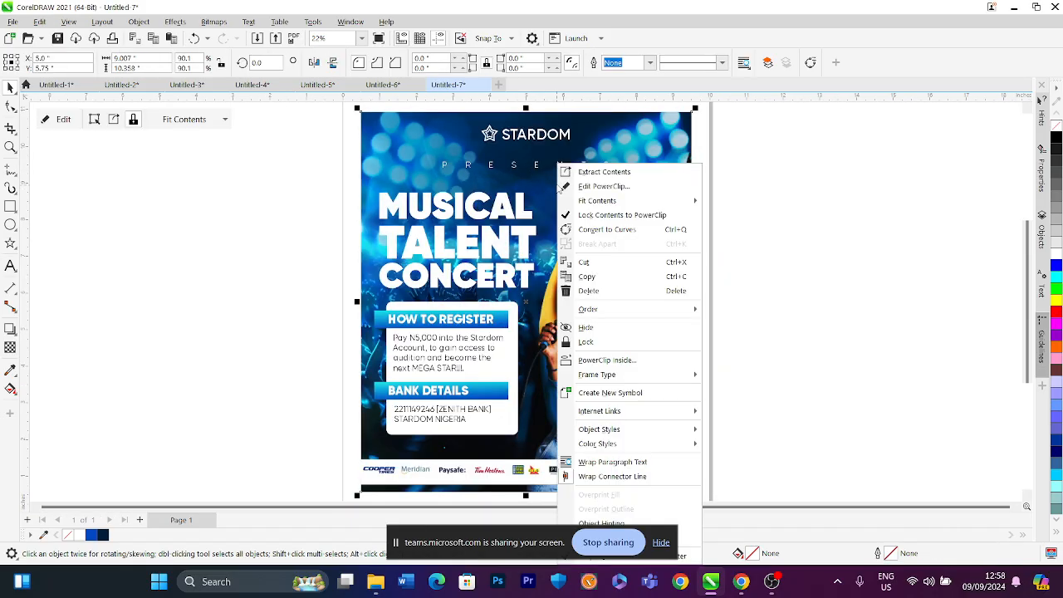
{"action": "left_click", "coordinate": [572, 191]}
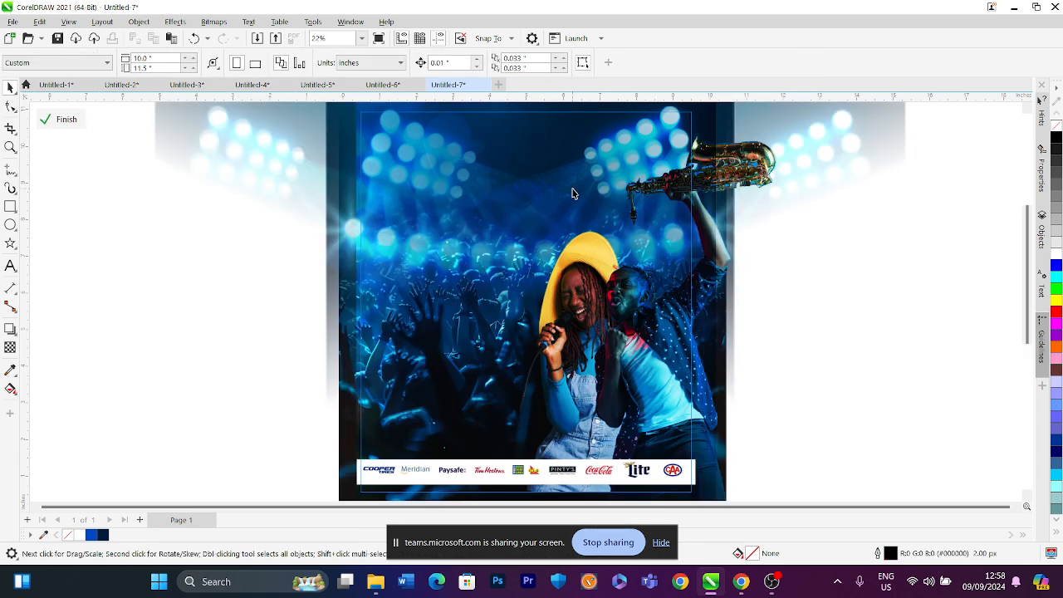
{"action": "left_click", "coordinate": [574, 186]}
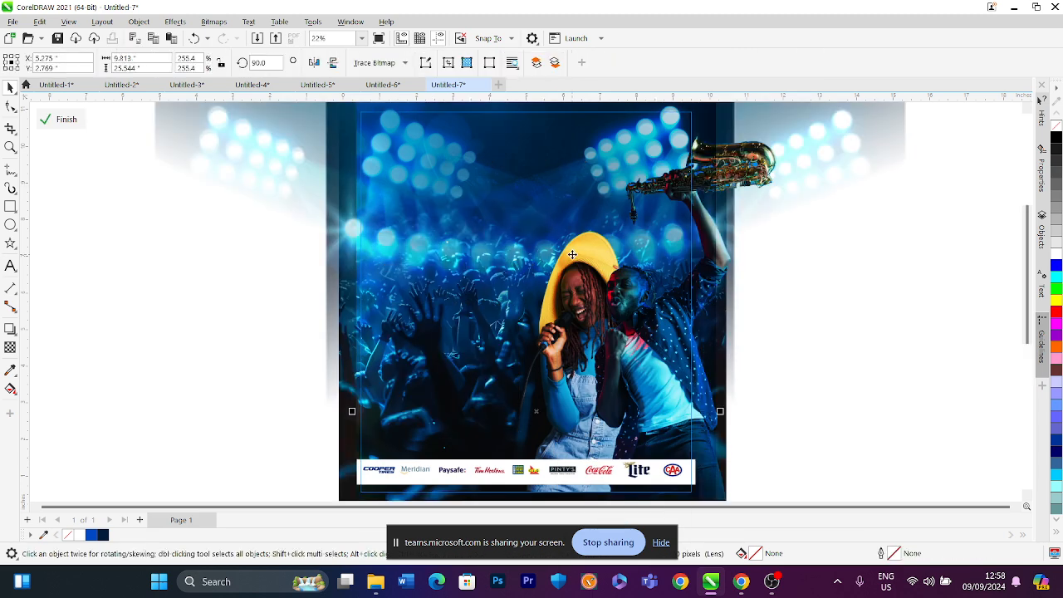
{"action": "left_click", "coordinate": [512, 221]}
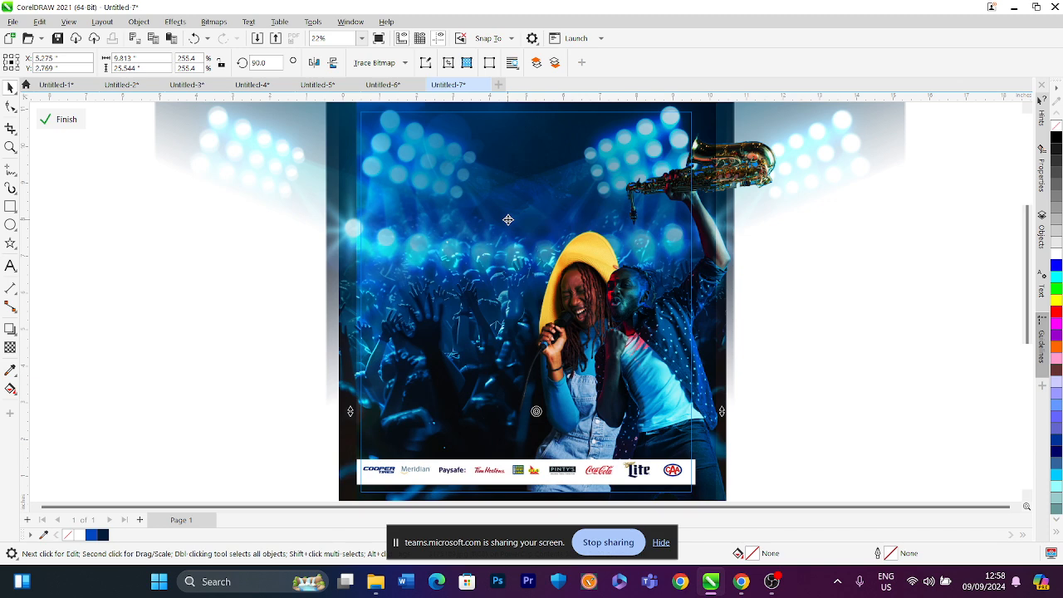
{"action": "left_click", "coordinate": [62, 119]}
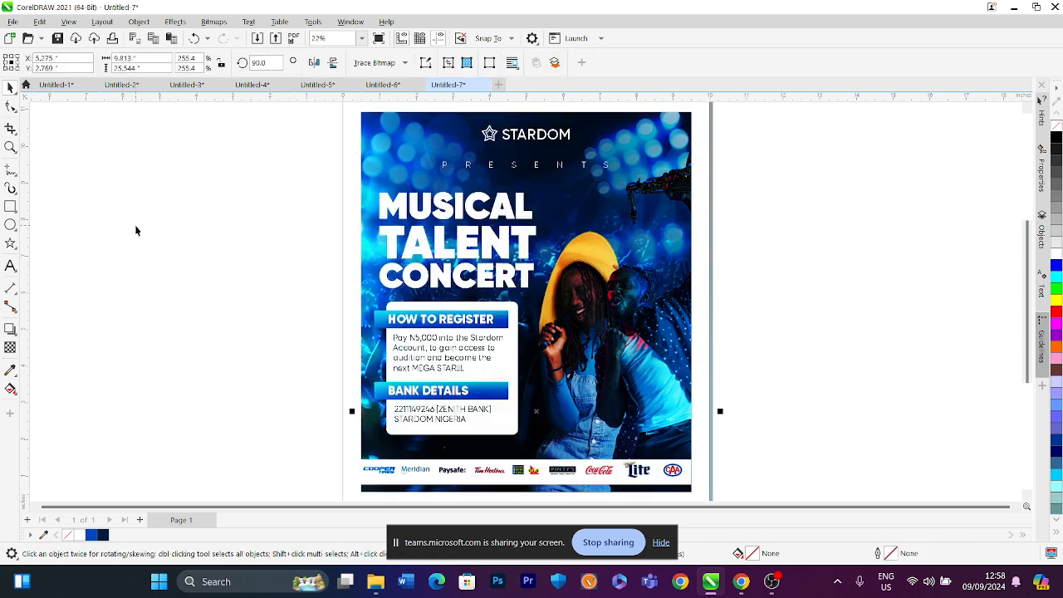
{"action": "left_click", "coordinate": [141, 230]}
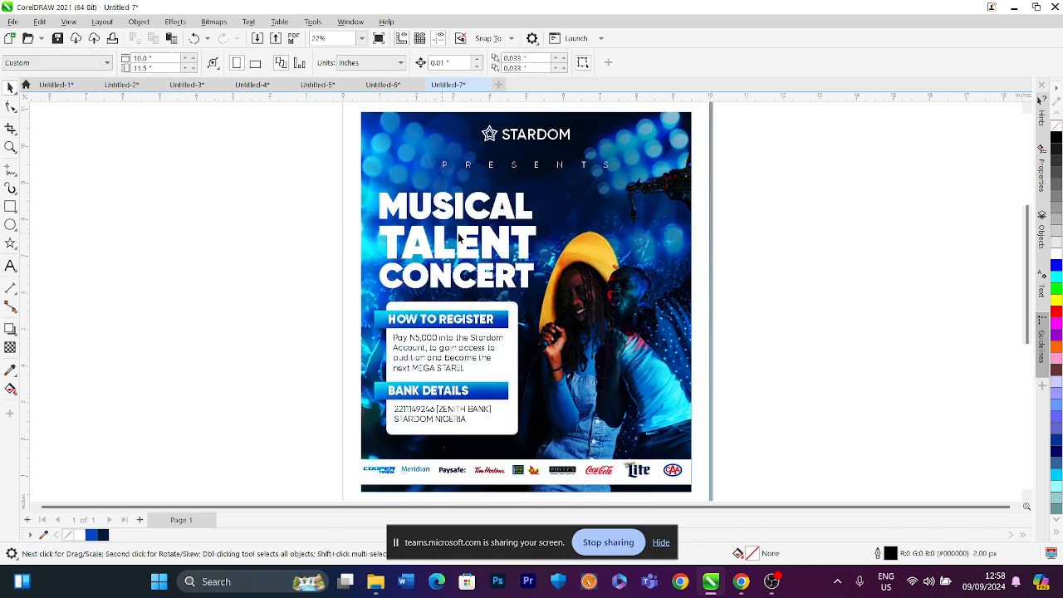
{"action": "left_click", "coordinate": [559, 224]}
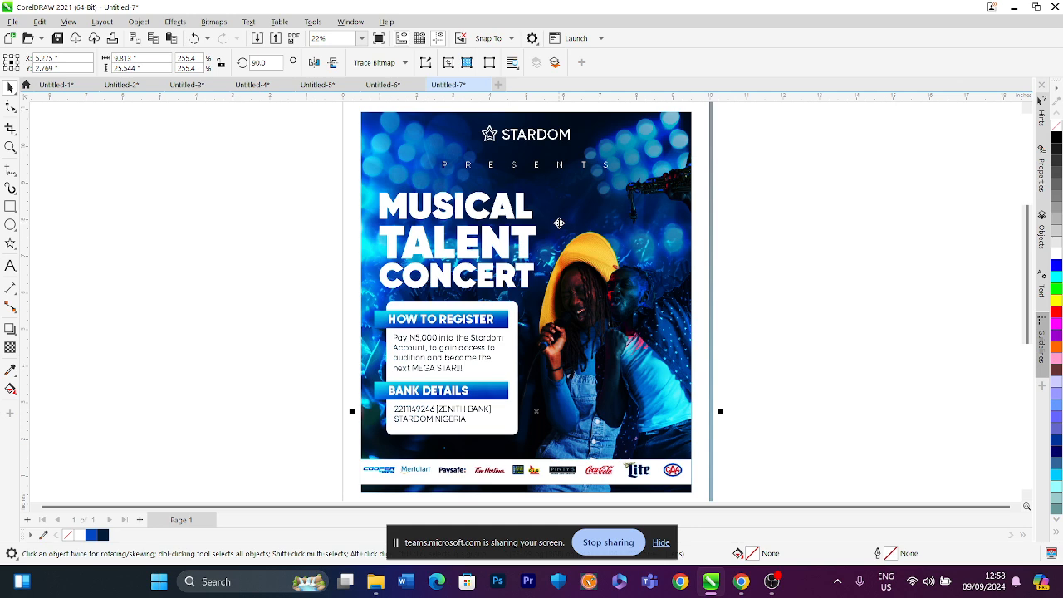
{"action": "key", "text": "Delete"}
{"action": "scroll", "coordinate": [510, 234], "scroll_direction": "down", "scroll_amount": 1}
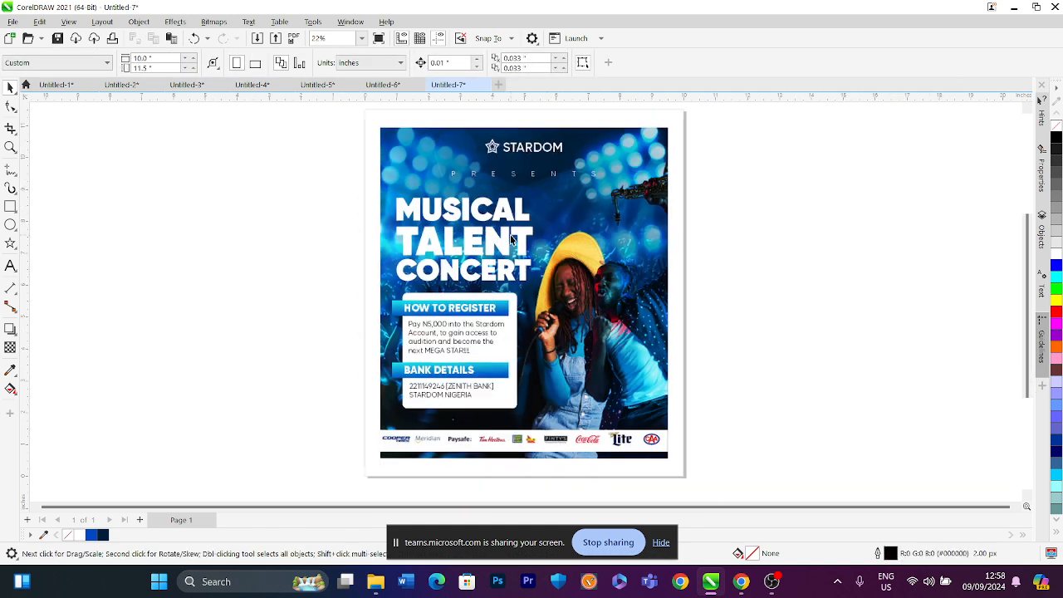
Move the STARDOM heading, title and info box into the background image's PowerClip
{"action": "left_click_drag", "start_coordinate": [459, 274], "coordinate": [654, 448]}
{"action": "key", "text": "Delete"}
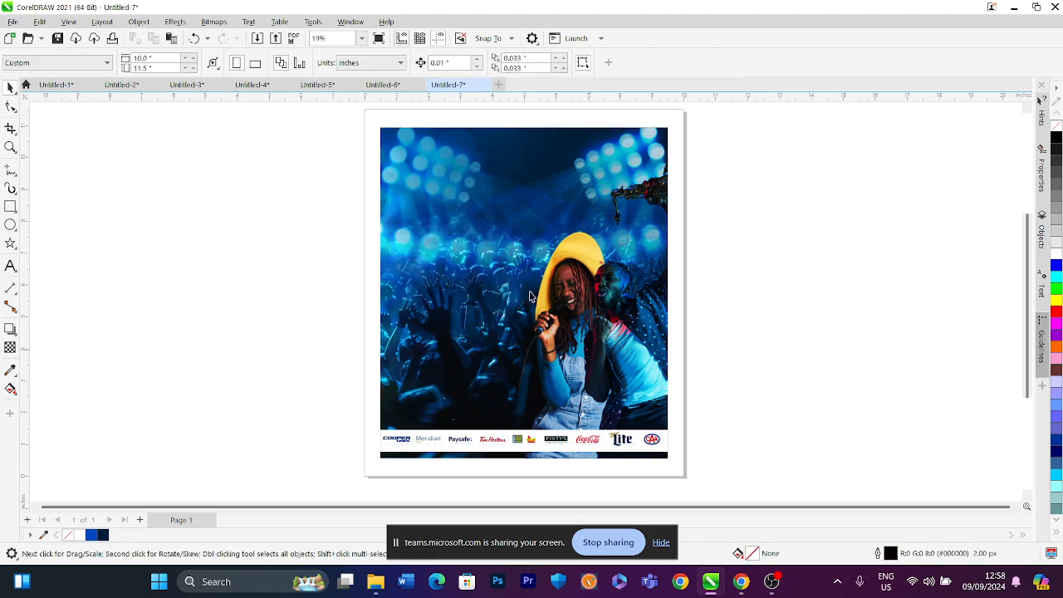
{"action": "left_click", "coordinate": [498, 240]}
{"action": "right_click", "coordinate": [499, 241]}
{"action": "left_click", "coordinate": [542, 186]}
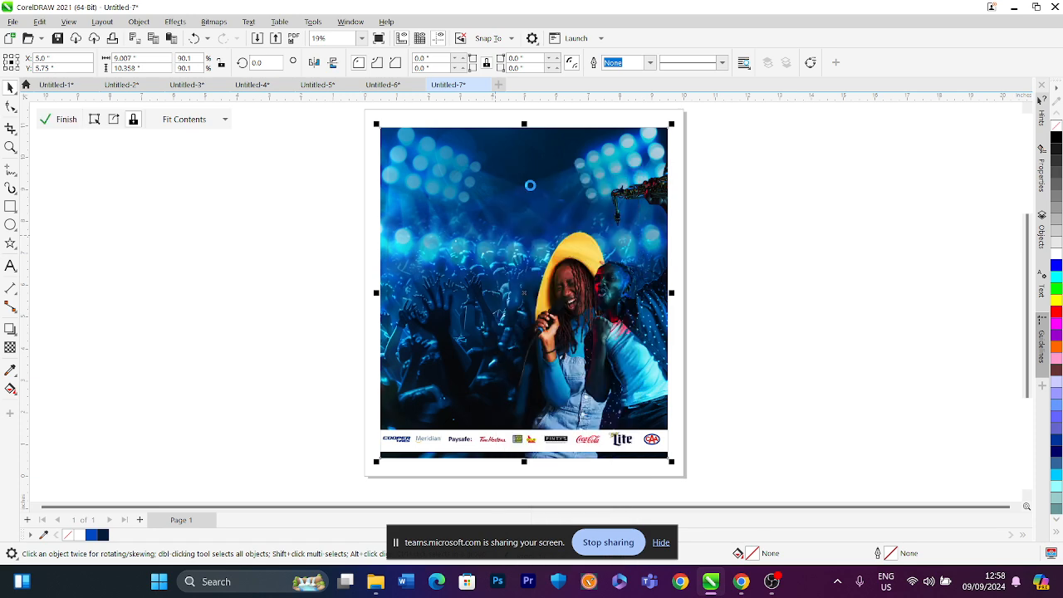
{"action": "key", "text": "ctrl+v"}
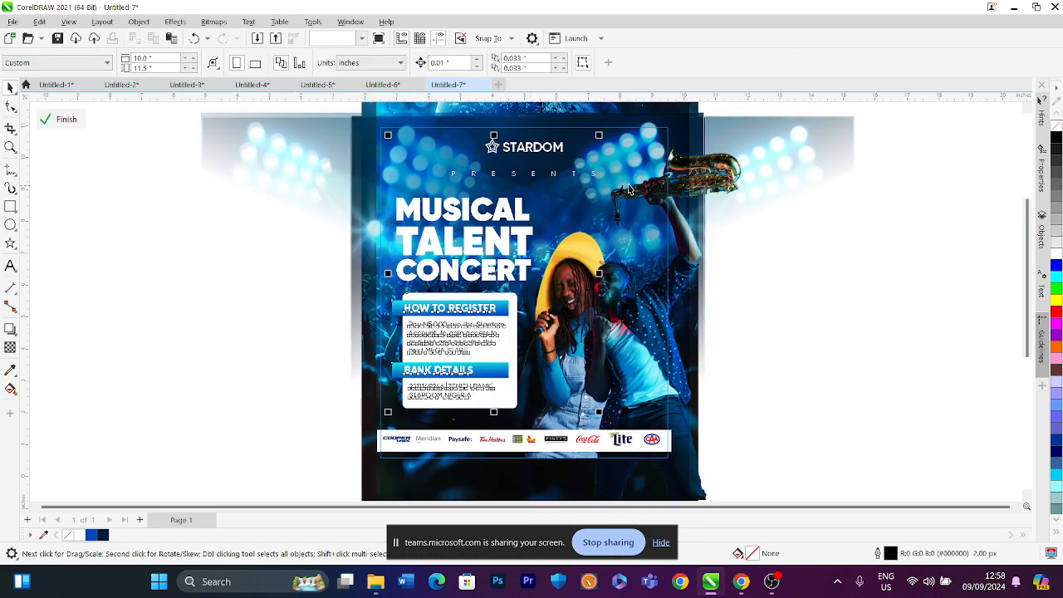
Reposition the concert photo inside the PowerClip slightly to the left
{"action": "left_click", "coordinate": [628, 167]}
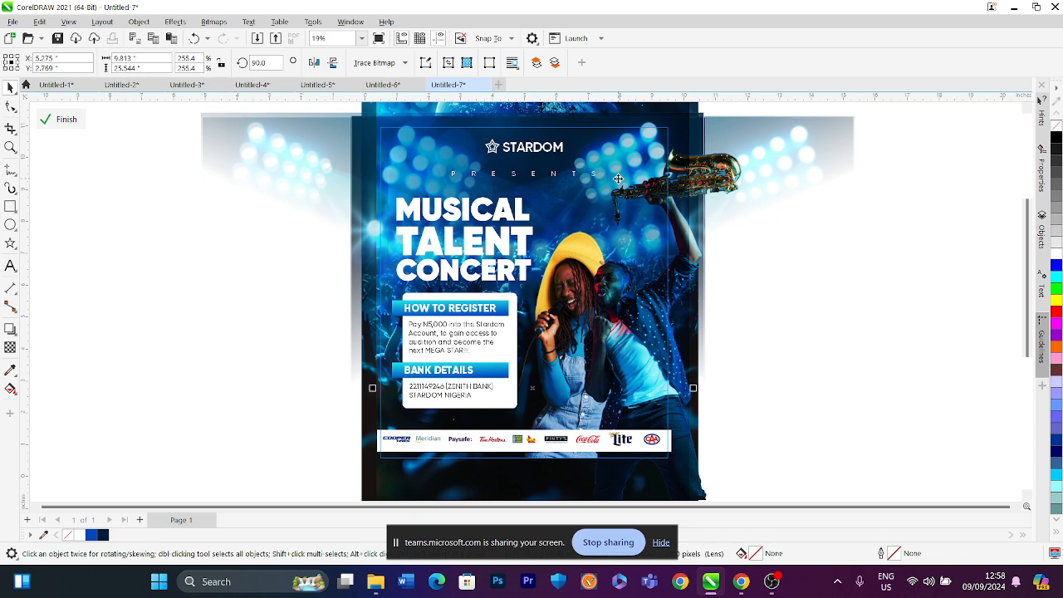
{"action": "left_click_drag", "start_coordinate": [618, 179], "coordinate": [761, 188]}
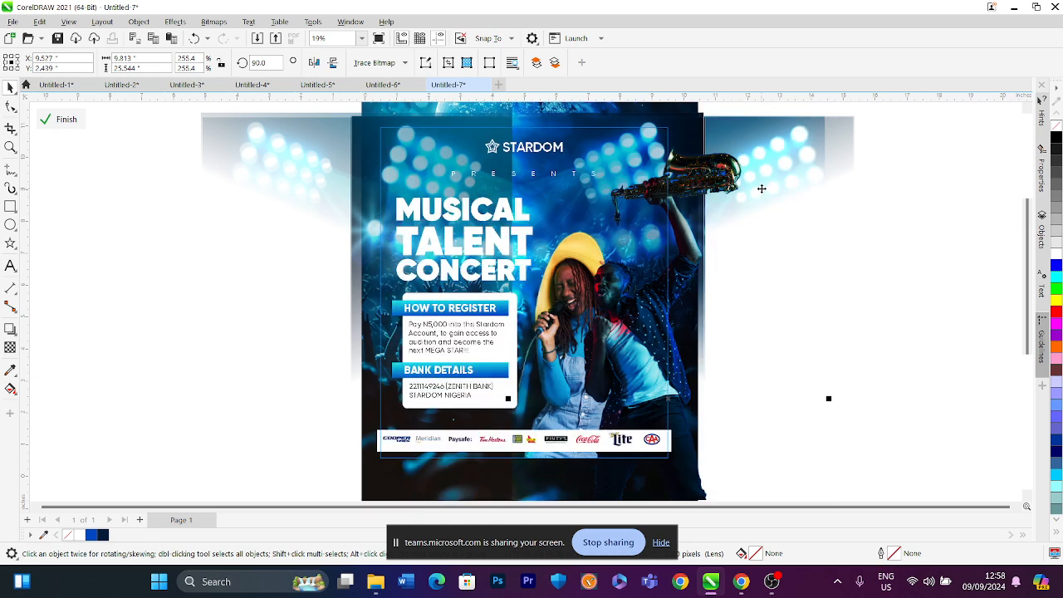
{"action": "left_click_drag", "start_coordinate": [638, 194], "coordinate": [580, 208]}
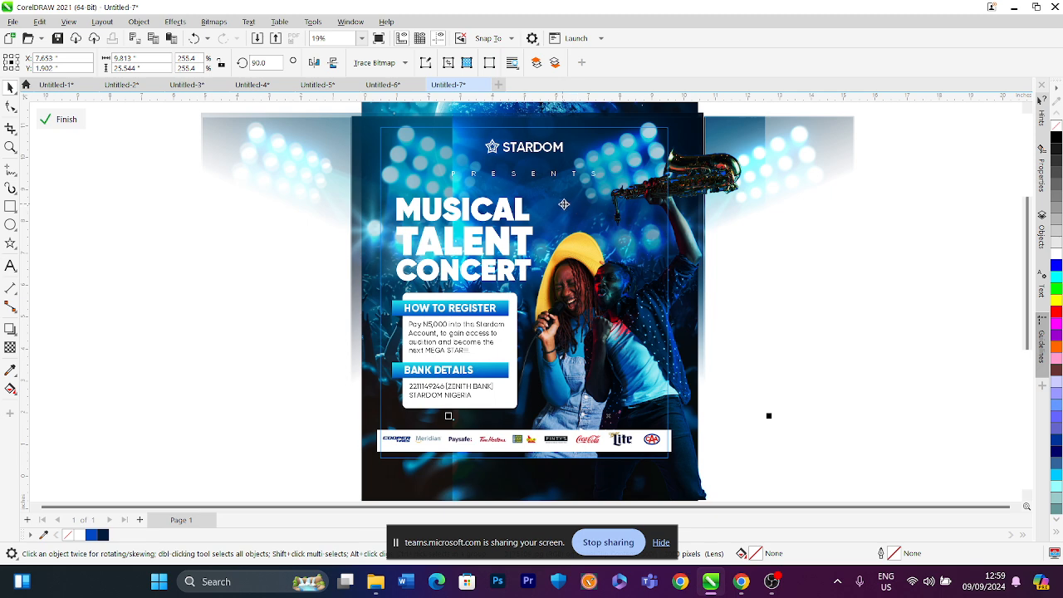
{"action": "left_click_drag", "start_coordinate": [561, 206], "coordinate": [481, 193]}
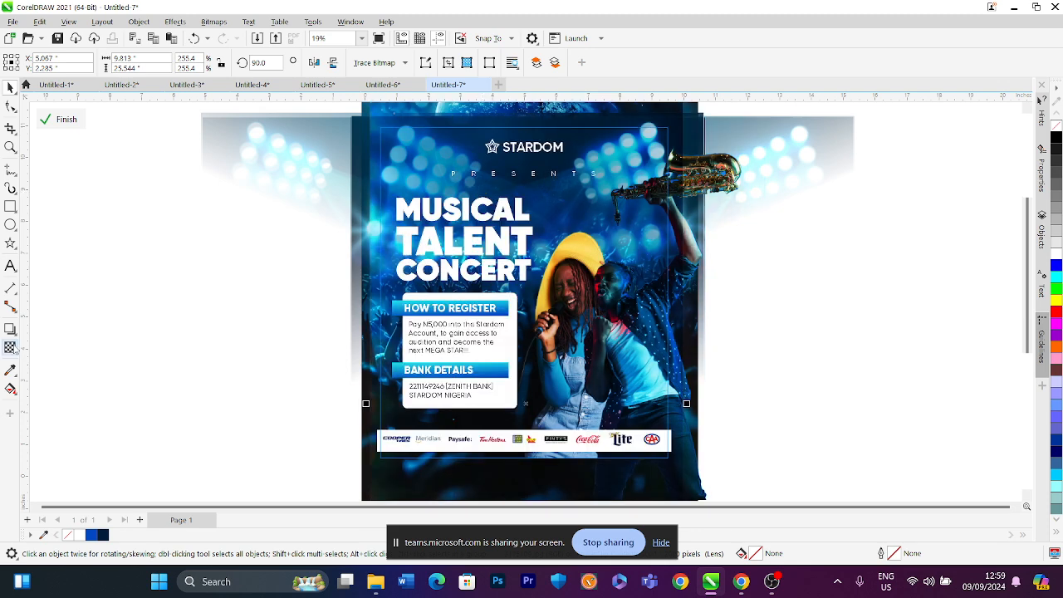
Apply an Overlay transparency to the image at the top of the PowerClip with the Transparency tool
{"action": "left_click", "coordinate": [11, 348]}
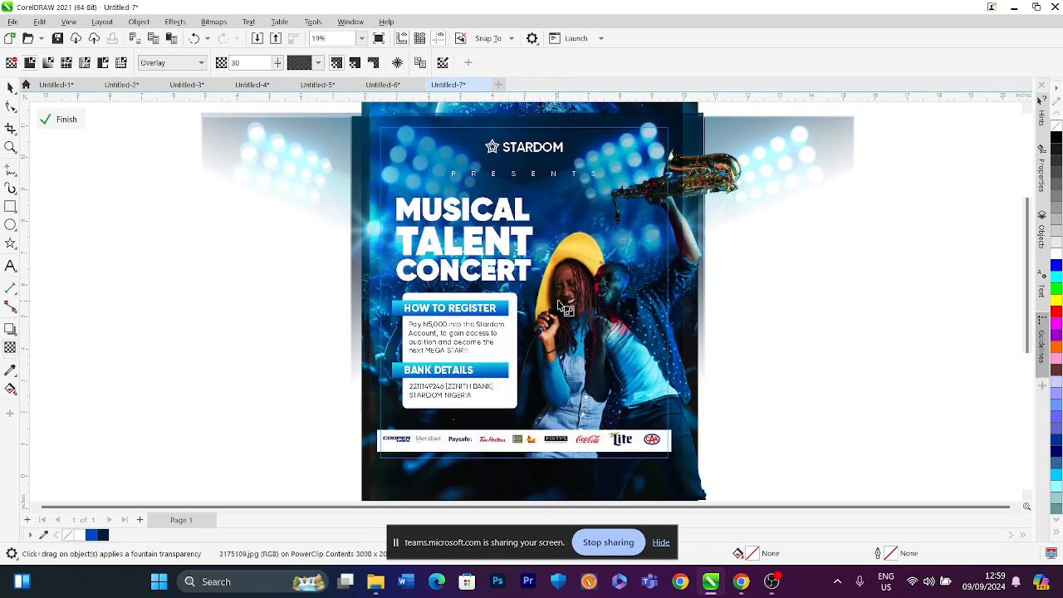
{"action": "scroll", "coordinate": [570, 318], "scroll_direction": "down", "scroll_amount": 1}
{"action": "scroll", "coordinate": [561, 265], "scroll_direction": "down", "scroll_amount": 1}
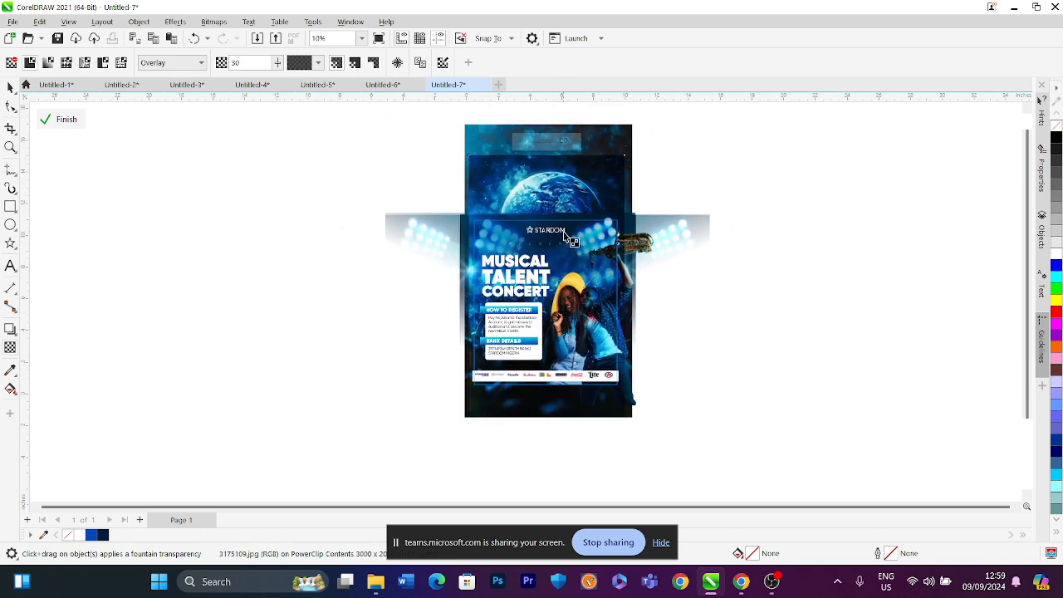
{"action": "left_click", "coordinate": [522, 144]}
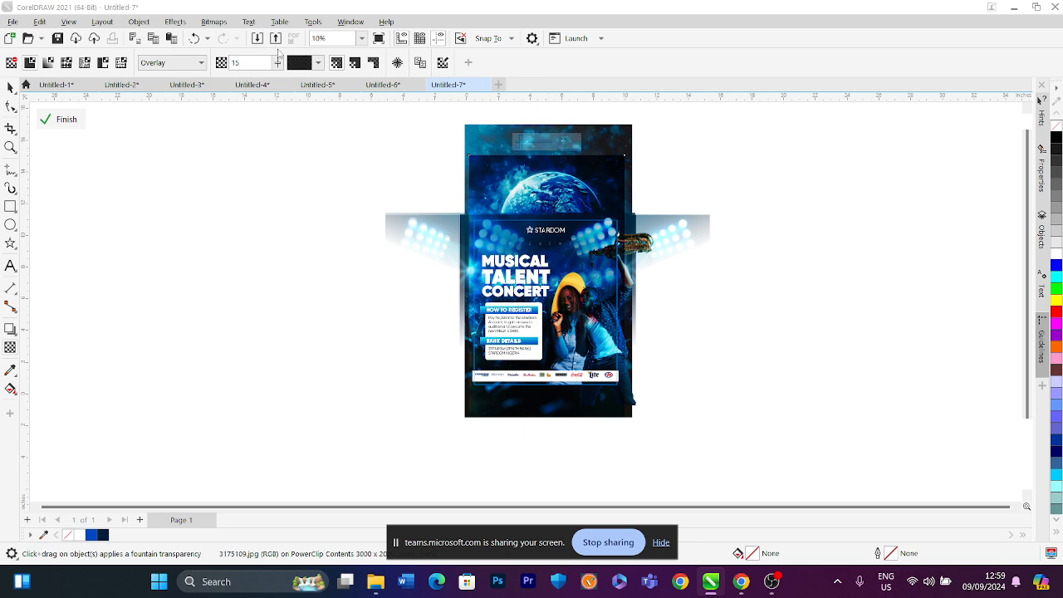
Finish editing the PowerClip and zoom out to view the whole poster
{"action": "left_click", "coordinate": [361, 39]}
{"action": "left_click", "coordinate": [336, 53]}
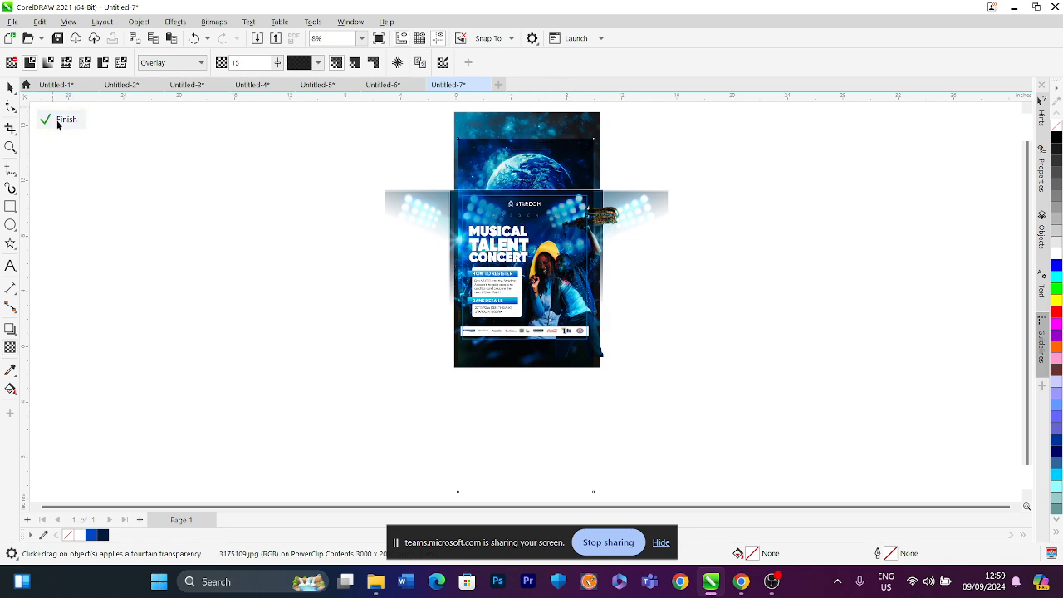
{"action": "left_click", "coordinate": [58, 120]}
{"action": "left_click", "coordinate": [361, 38]}
{"action": "left_click", "coordinate": [353, 56]}
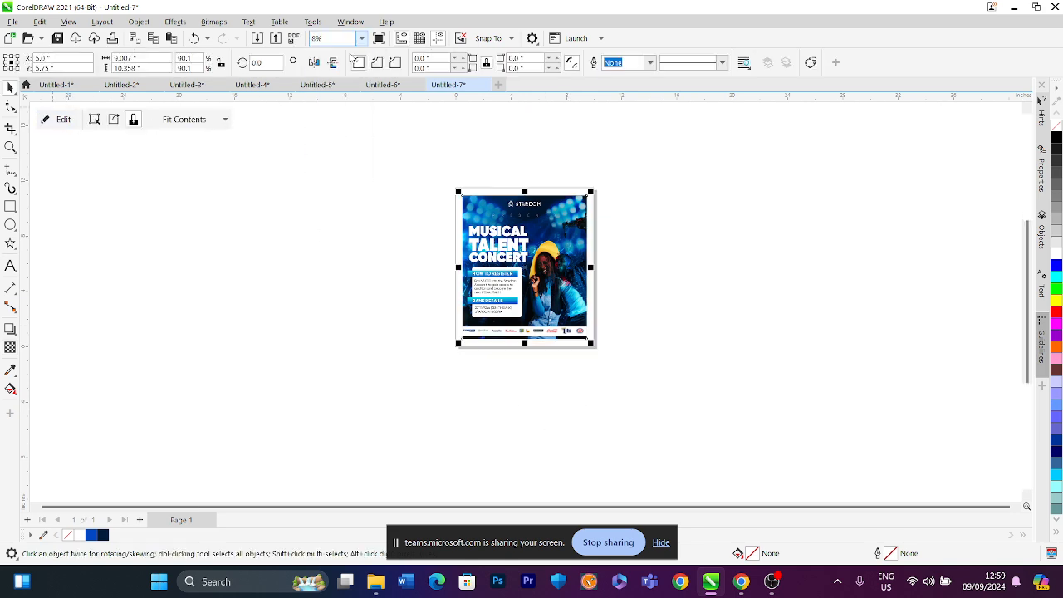
Deselect, then reopen the poster's background PowerClip for editing its contents
{"action": "left_click", "coordinate": [290, 222]}
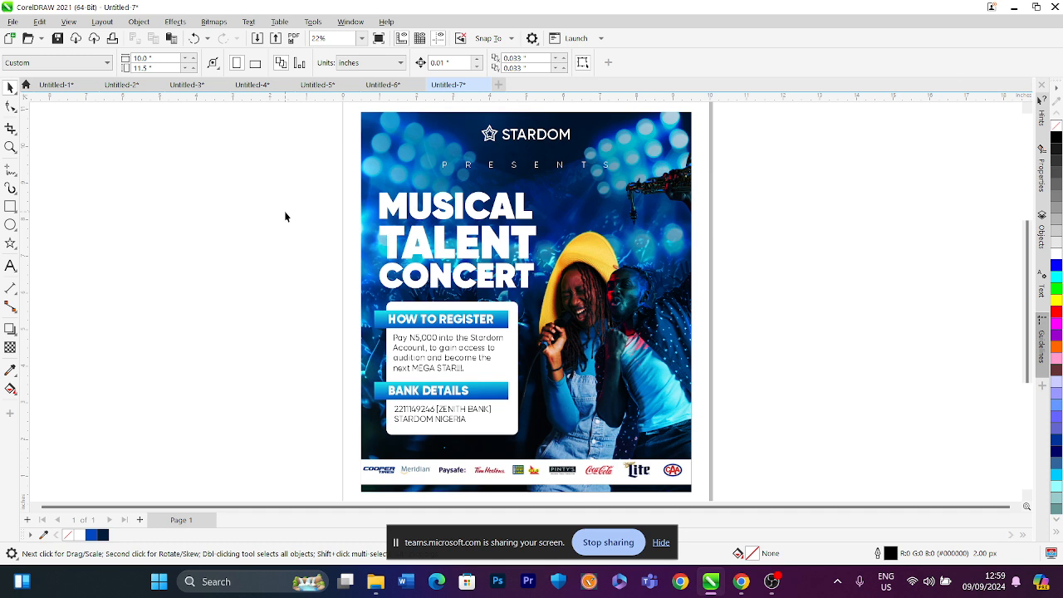
{"action": "left_click", "coordinate": [640, 166]}
{"action": "right_click", "coordinate": [641, 165]}
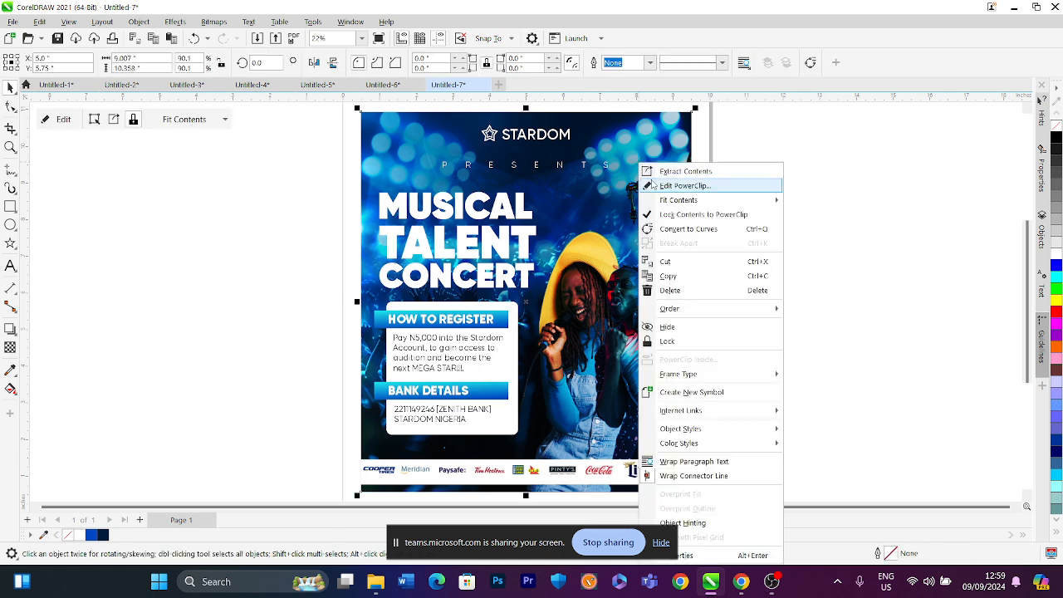
{"action": "left_click", "coordinate": [651, 184]}
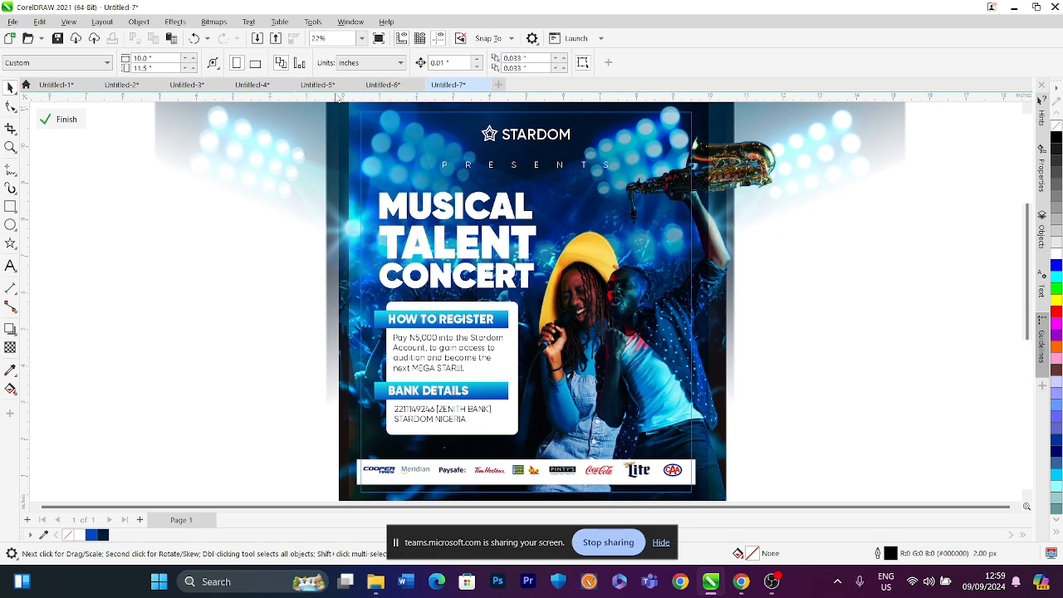
Import five images from Downloads: 3175109, world-ball-surrounded-by-people, the male singer portrait, the woman singing, and the crowd photo
{"action": "key", "text": "ctrl+i"}
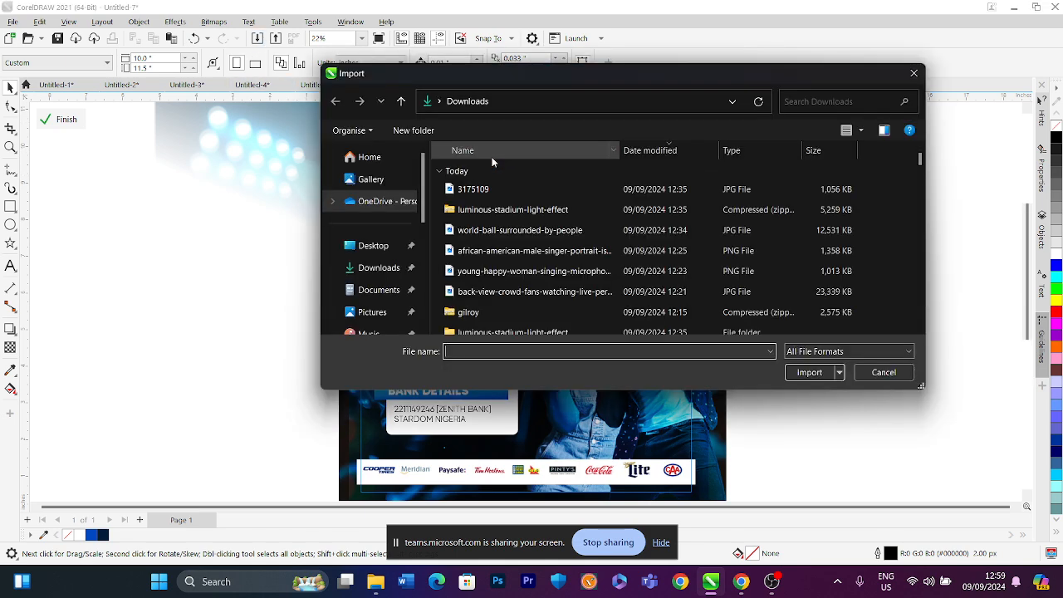
{"action": "left_click", "coordinate": [486, 193]}
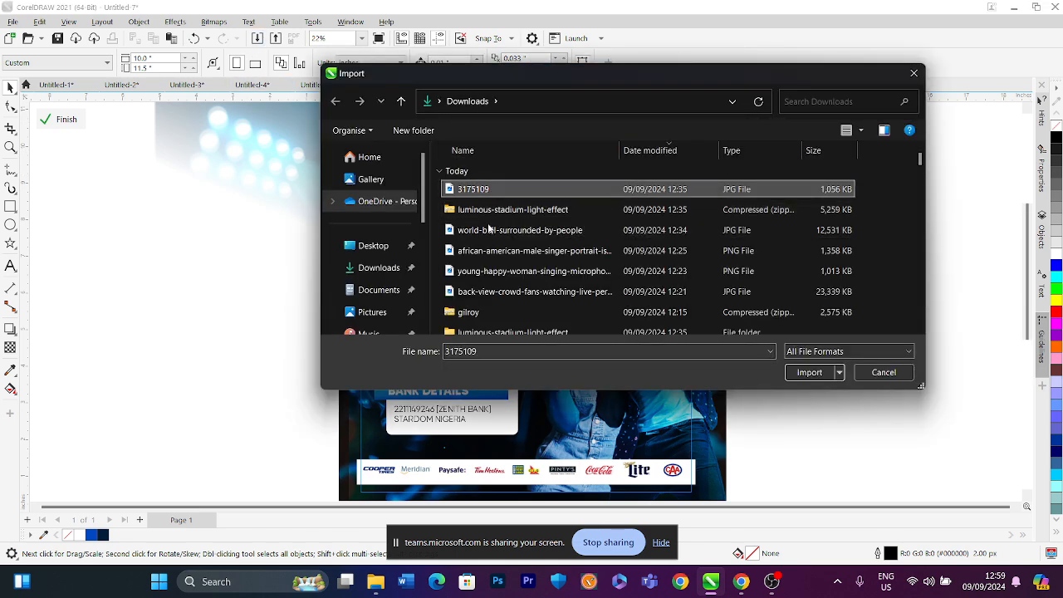
{"action": "left_click", "coordinate": [490, 232], "text": "ctrl"}
{"action": "left_click", "coordinate": [490, 250], "text": "ctrl"}
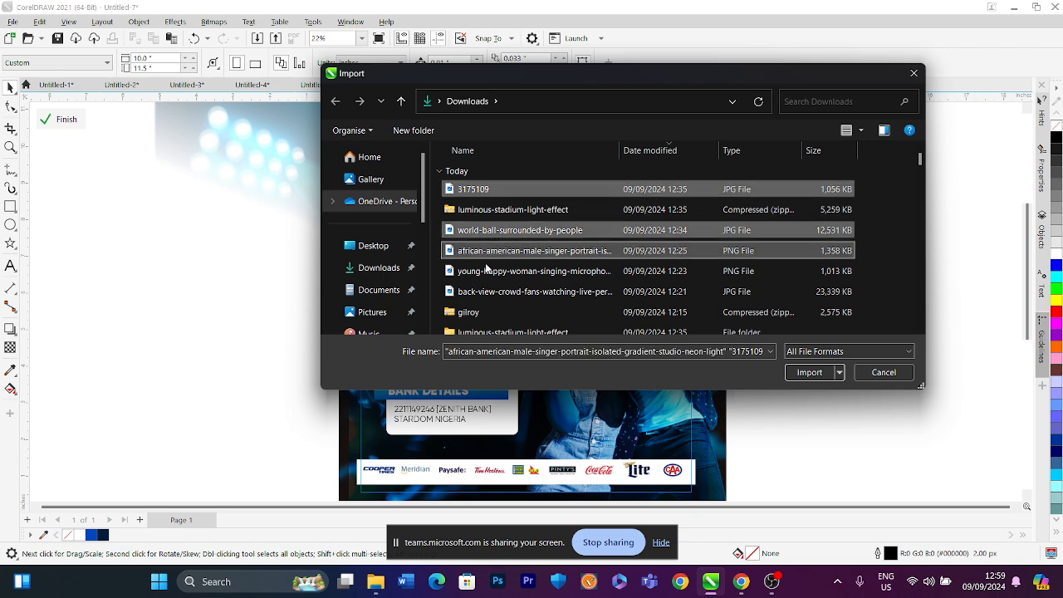
{"action": "left_click", "coordinate": [491, 271], "text": "ctrl"}
{"action": "left_click", "coordinate": [498, 292], "text": "ctrl"}
{"action": "left_click", "coordinate": [812, 373]}
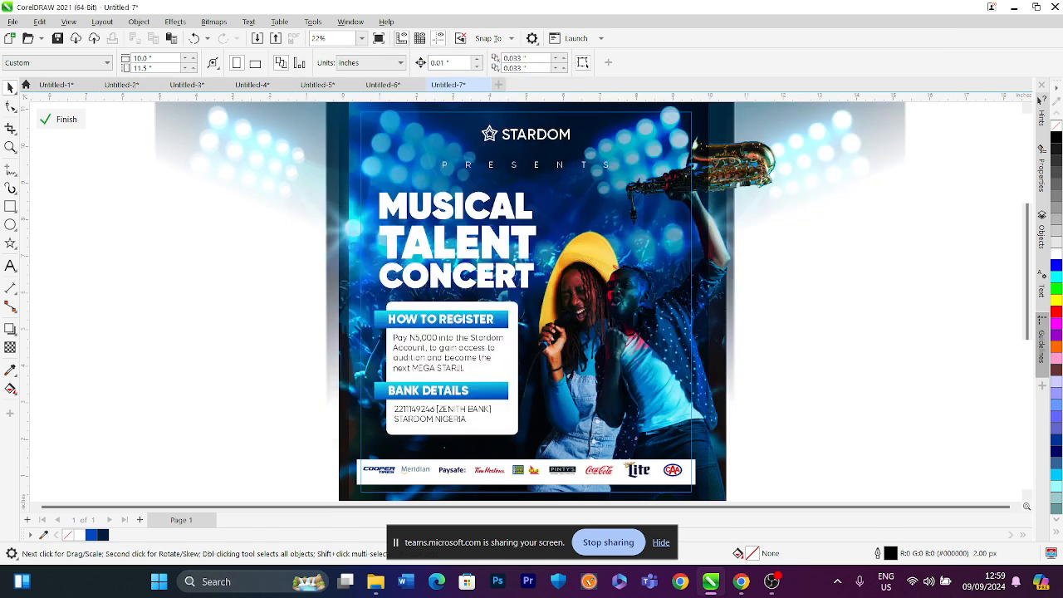
Place the five imported images one after another as small thumbnails beside the poster
{"action": "left_click_drag", "start_coordinate": [94, 180], "coordinate": [216, 266]}
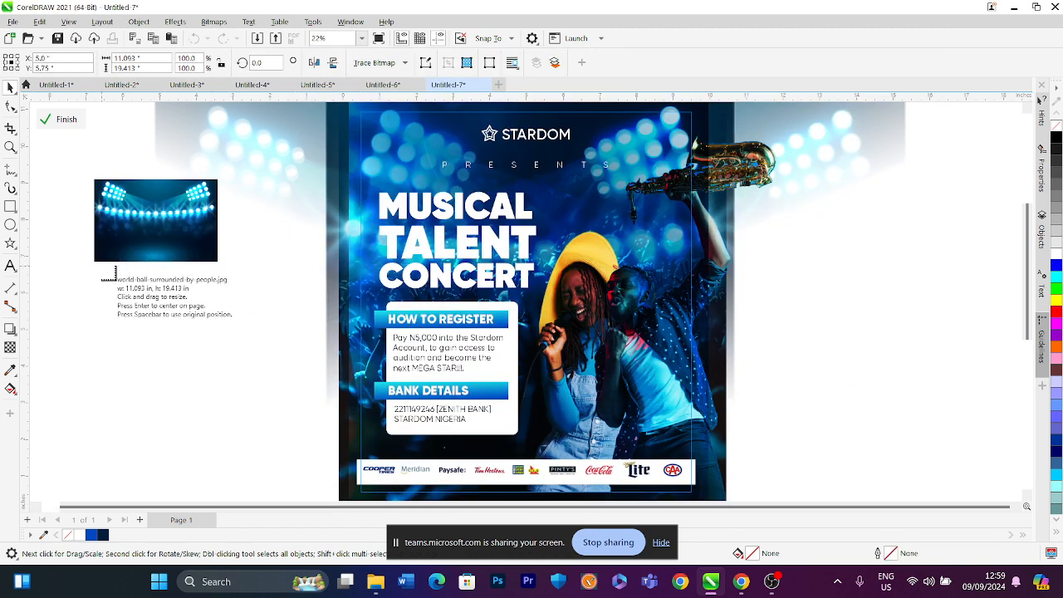
{"action": "left_click_drag", "start_coordinate": [103, 264], "coordinate": [224, 341]}
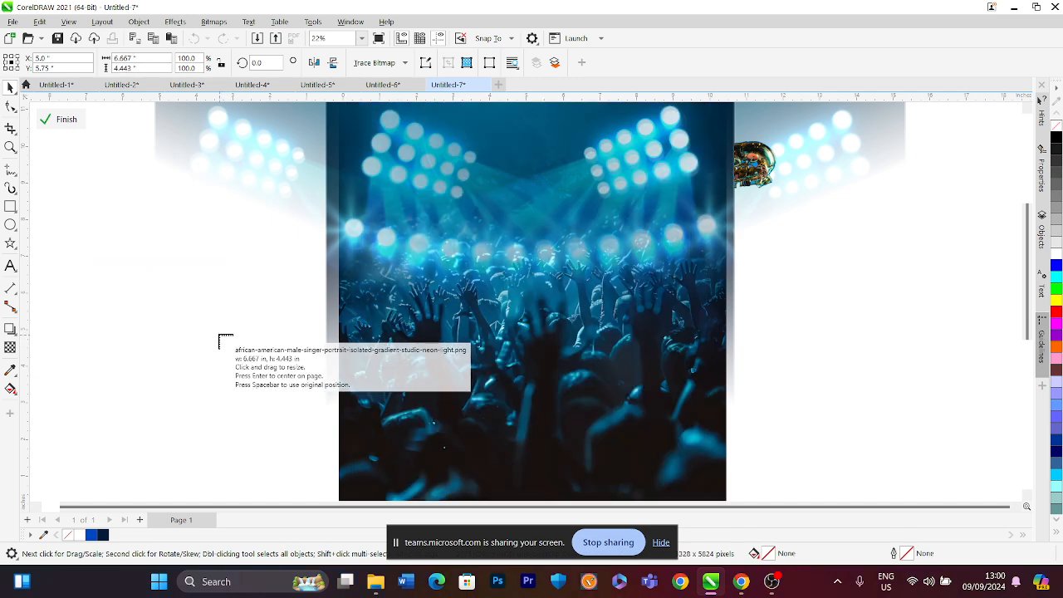
{"action": "left_click_drag", "start_coordinate": [160, 278], "coordinate": [238, 330]}
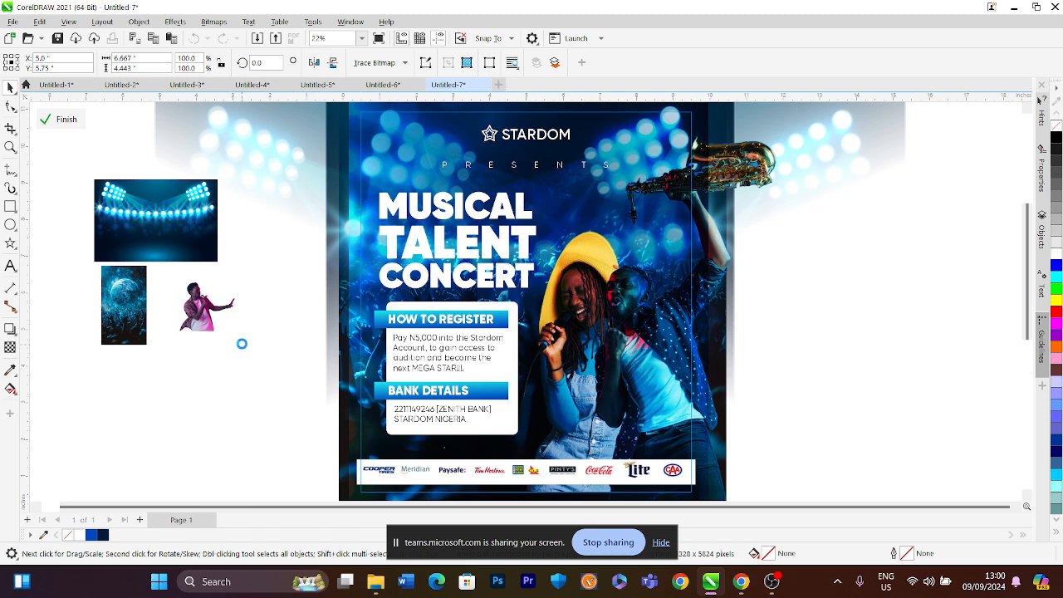
{"action": "left_click_drag", "start_coordinate": [149, 342], "coordinate": [247, 393]}
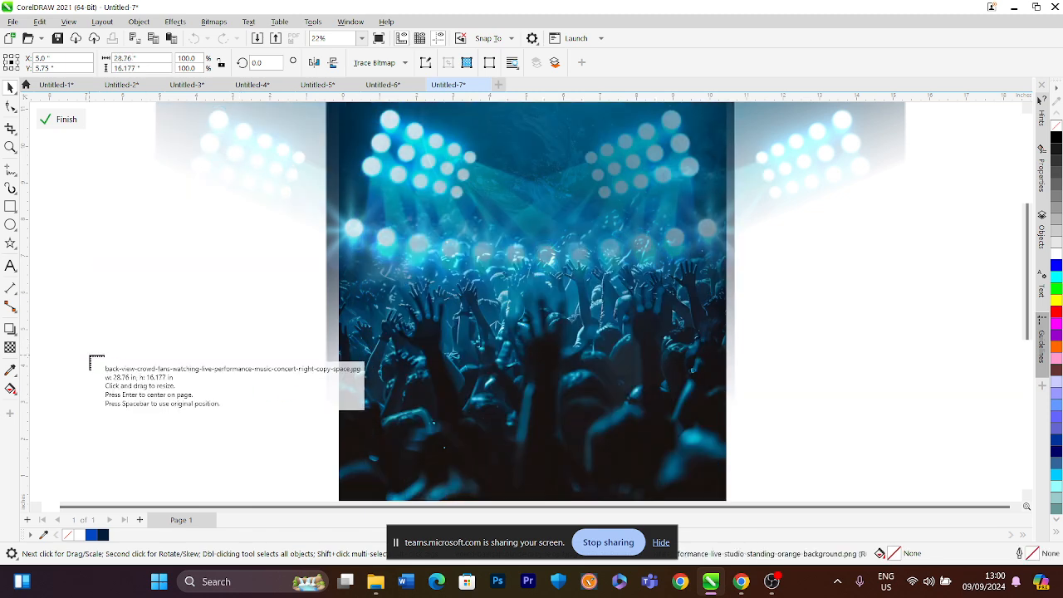
{"action": "left_click_drag", "start_coordinate": [94, 354], "coordinate": [178, 405]}
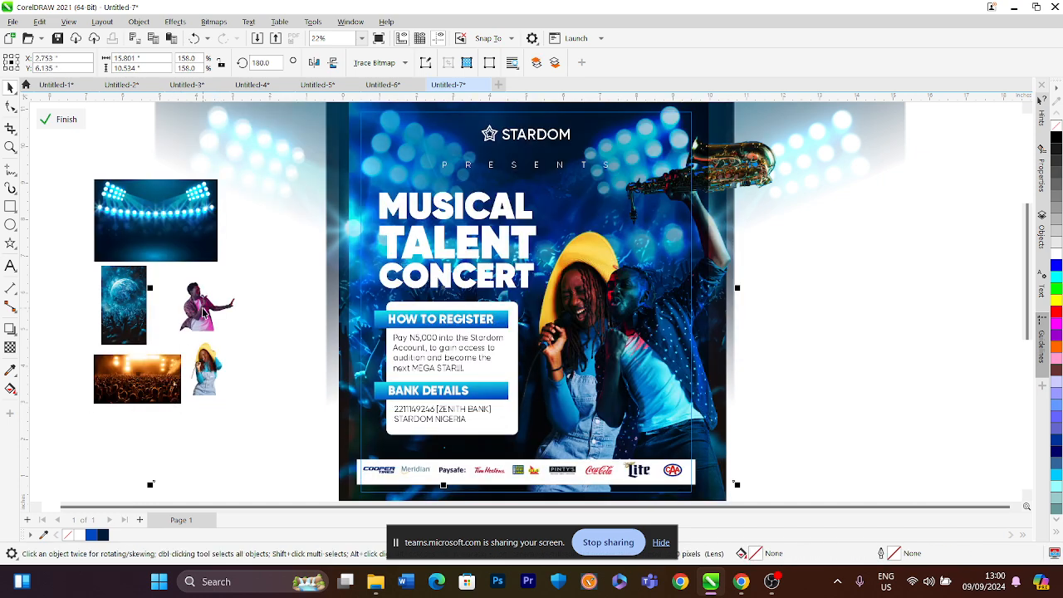
Delete each of the five imported images from beside the poster
{"action": "left_click", "coordinate": [160, 216]}
{"action": "left_click", "coordinate": [125, 304]}
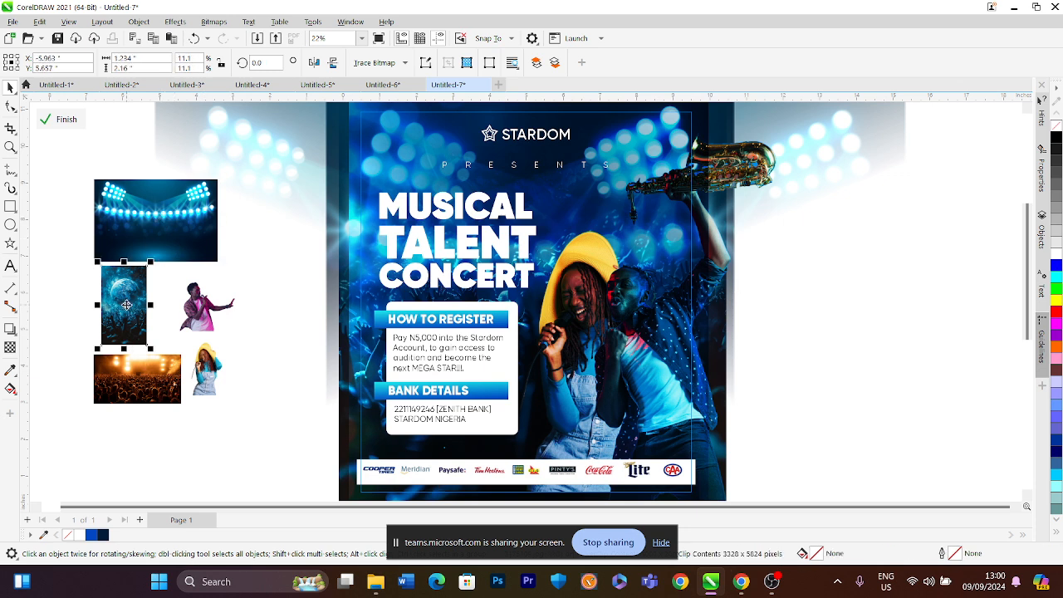
{"action": "key", "text": "Delete"}
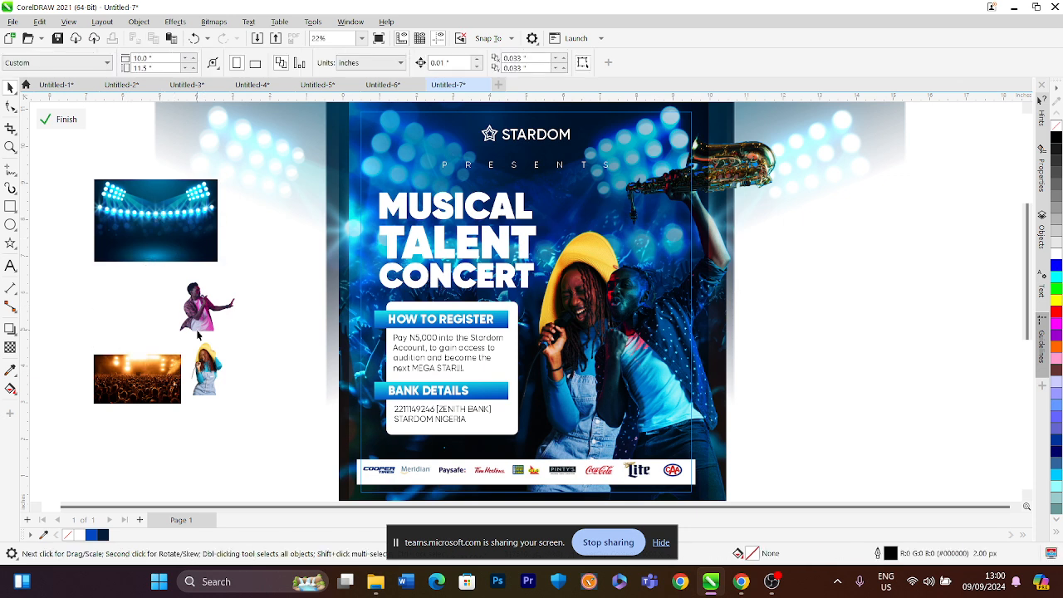
{"action": "left_click", "coordinate": [163, 244]}
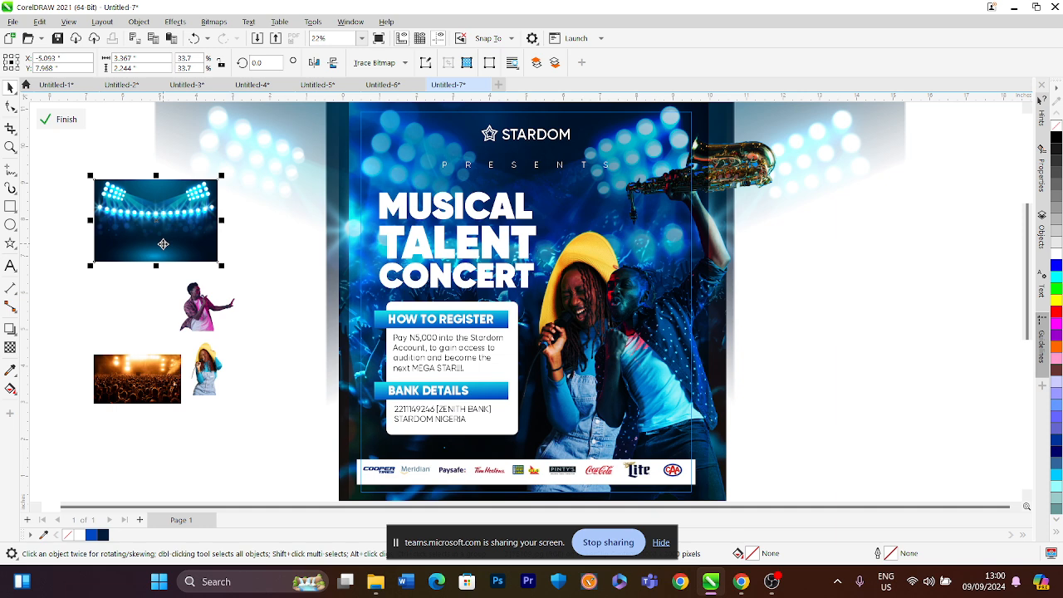
{"action": "key", "text": "Delete"}
{"action": "left_click", "coordinate": [212, 305]}
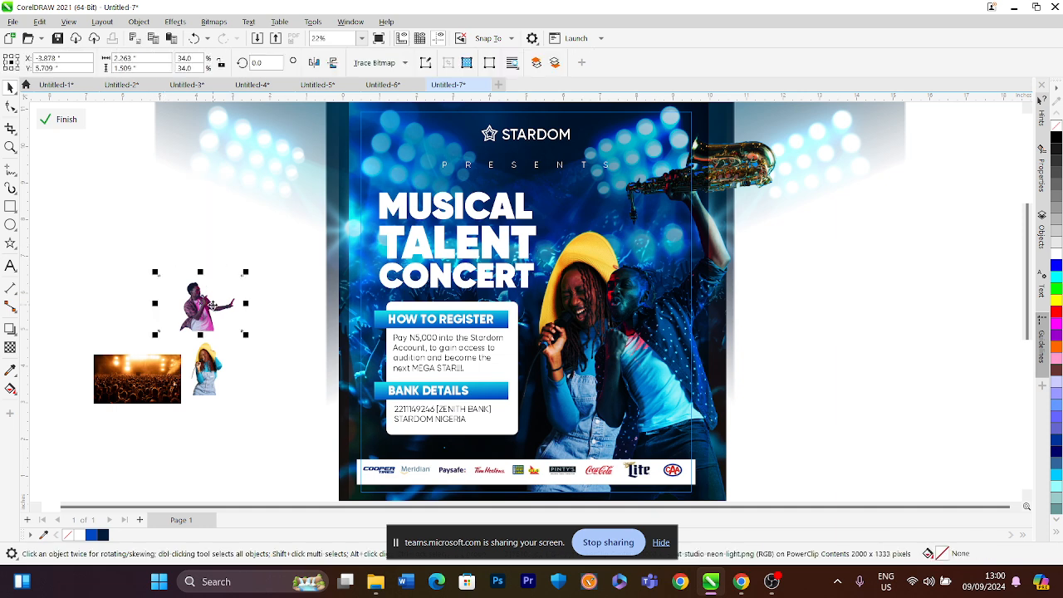
{"action": "key", "text": "Delete"}
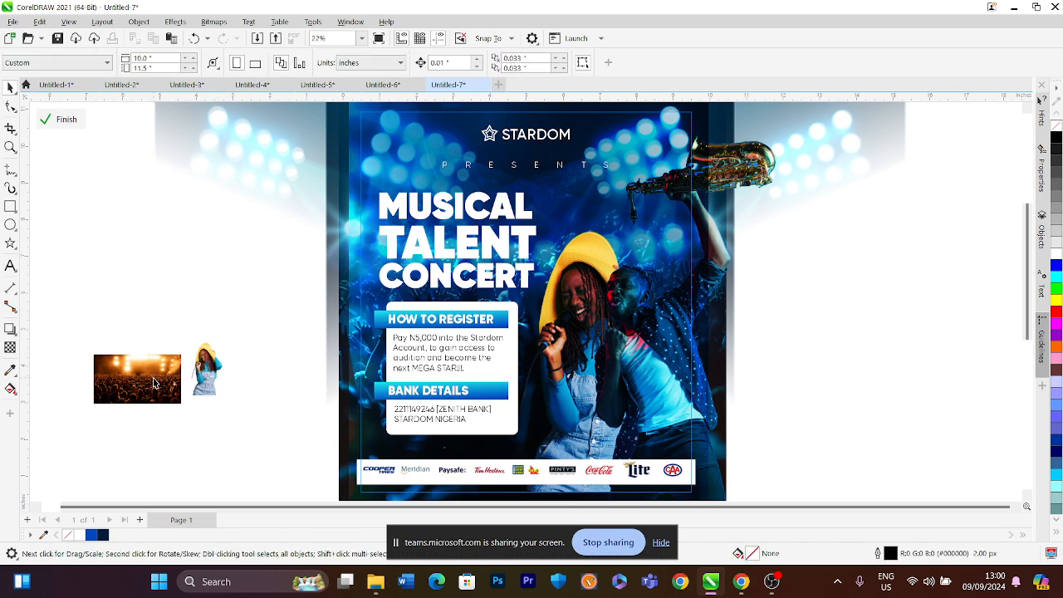
{"action": "left_click", "coordinate": [153, 378]}
{"action": "key", "text": "Delete"}
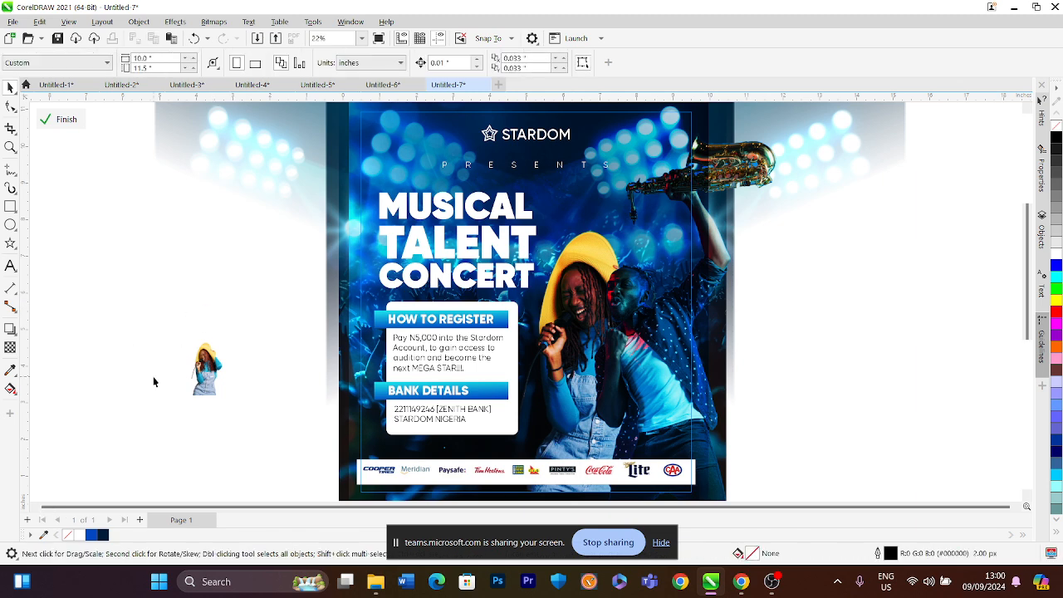
{"action": "left_click", "coordinate": [206, 370]}
{"action": "key", "text": "Delete"}
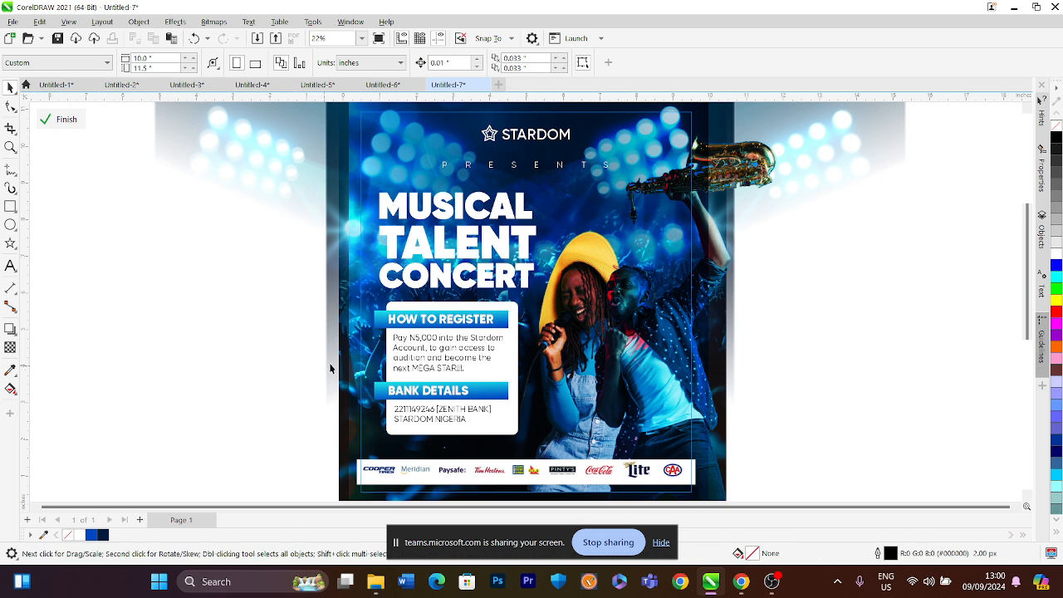
Finish editing the PowerClip and deselect it
{"action": "left_click", "coordinate": [73, 123]}
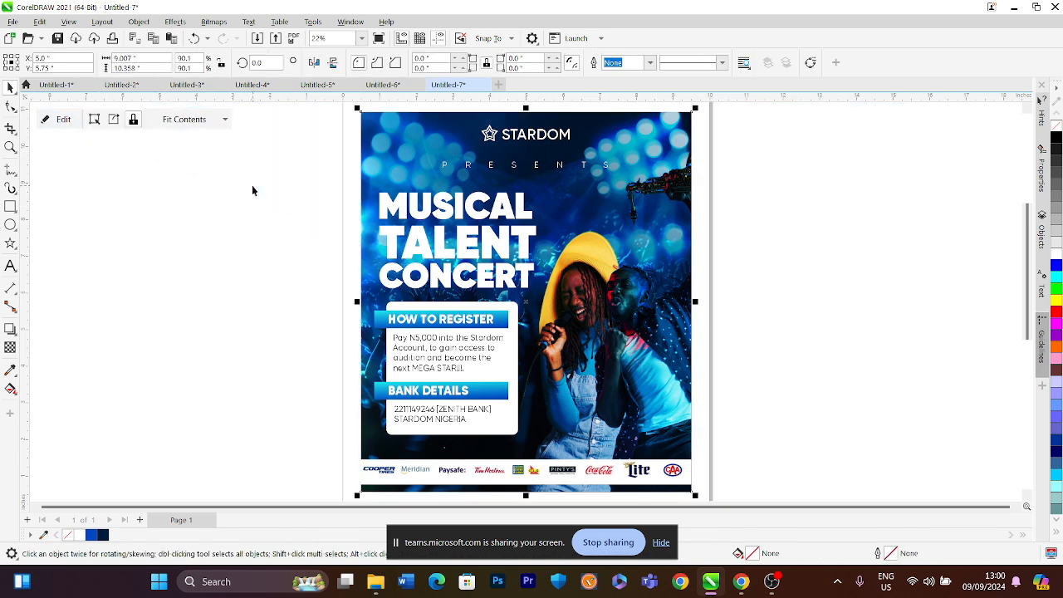
{"action": "left_click", "coordinate": [304, 218]}
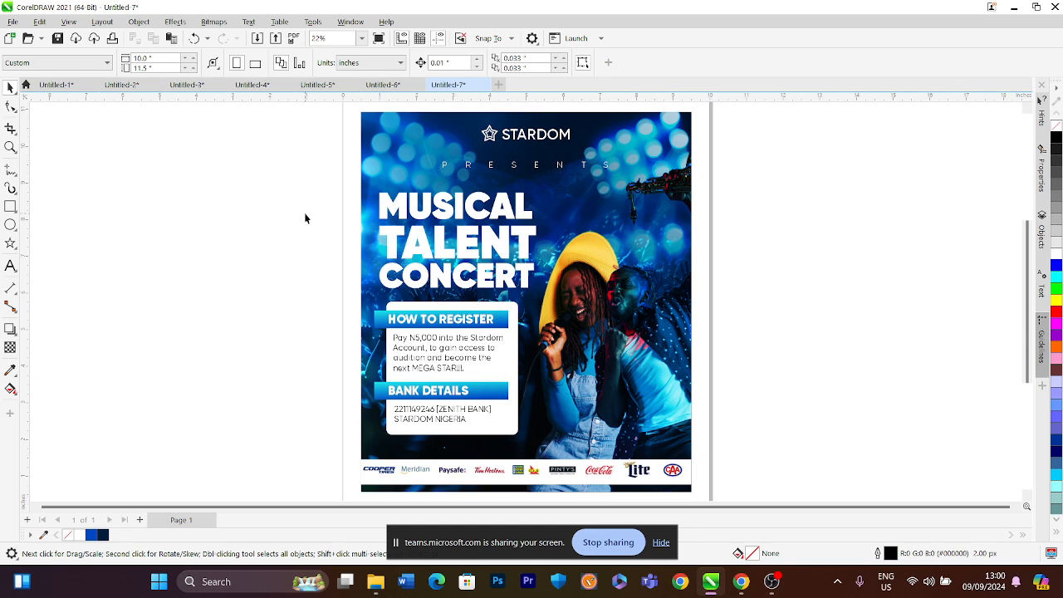
Save the drawing to the Desktop as FLYER CLASS in CorelDRAW format
{"action": "key", "text": "ctrl+s"}
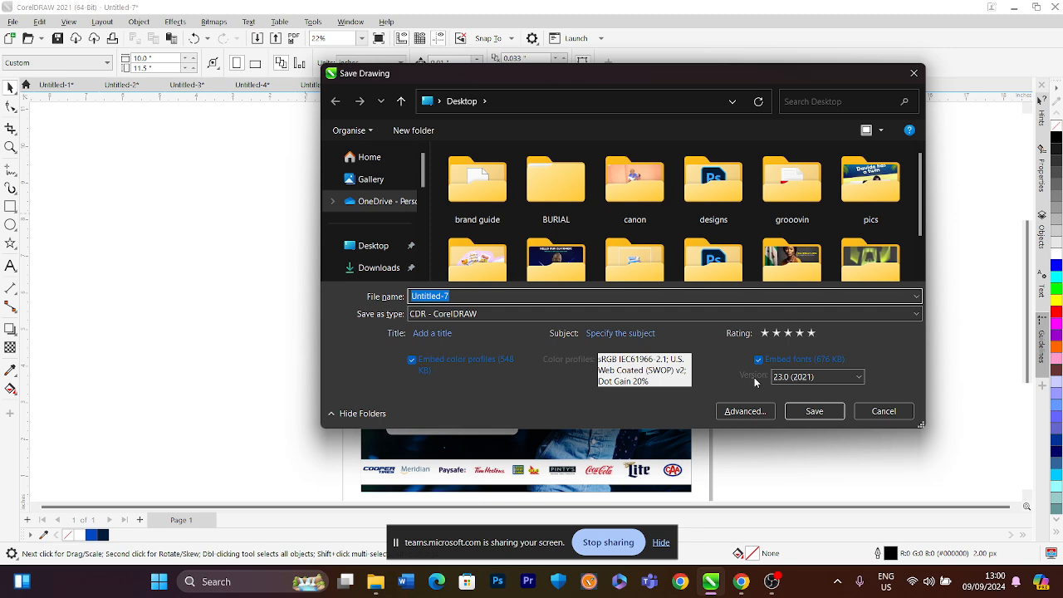
{"action": "type", "text": "FLYER CLASS"}
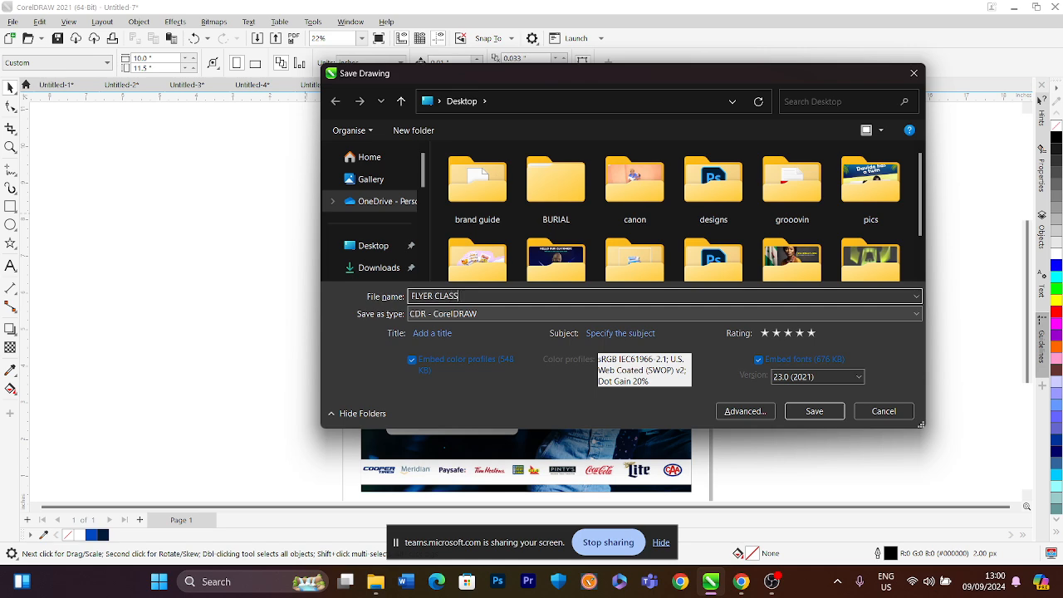
{"action": "key", "text": "Return"}
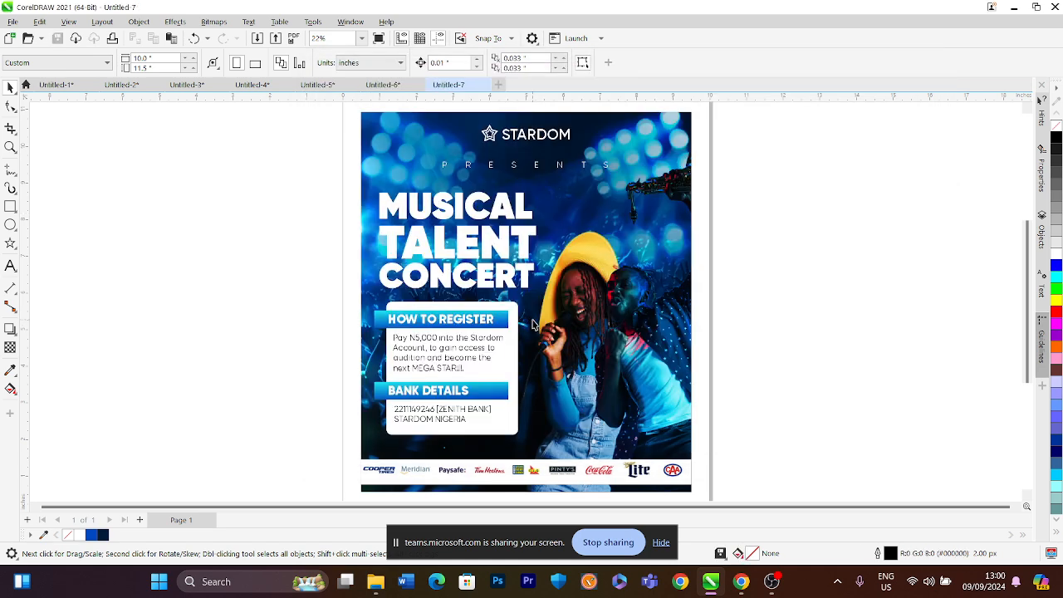